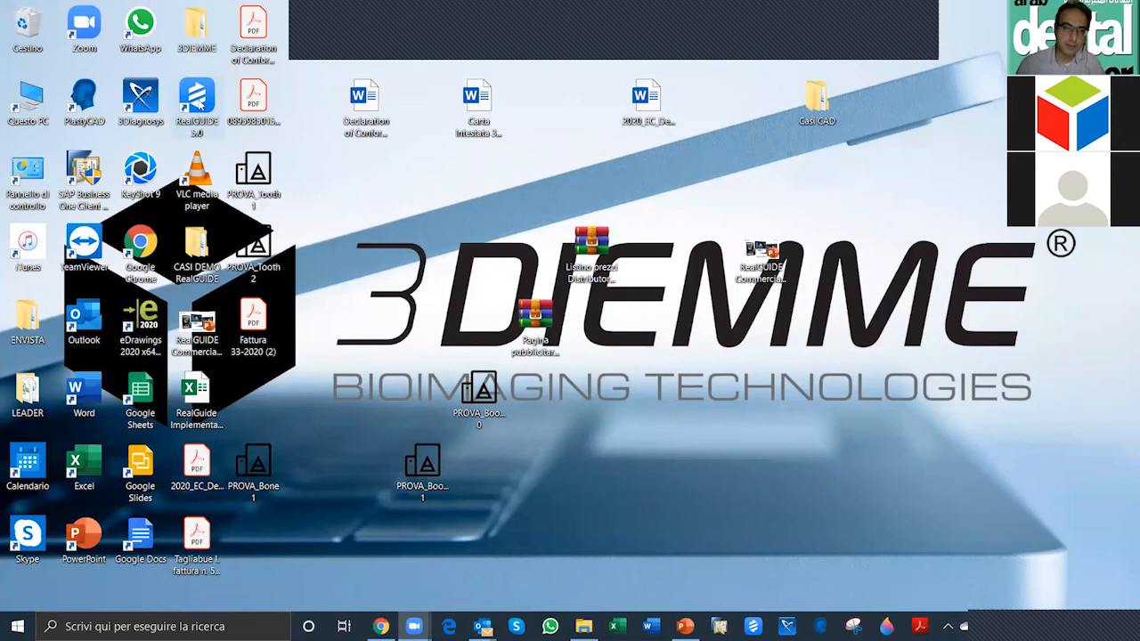
Step: Launch RealGUIDE, display the patients stored in the cloud and look through the patient list
{"action": "left_click", "coordinate": [197, 103]}
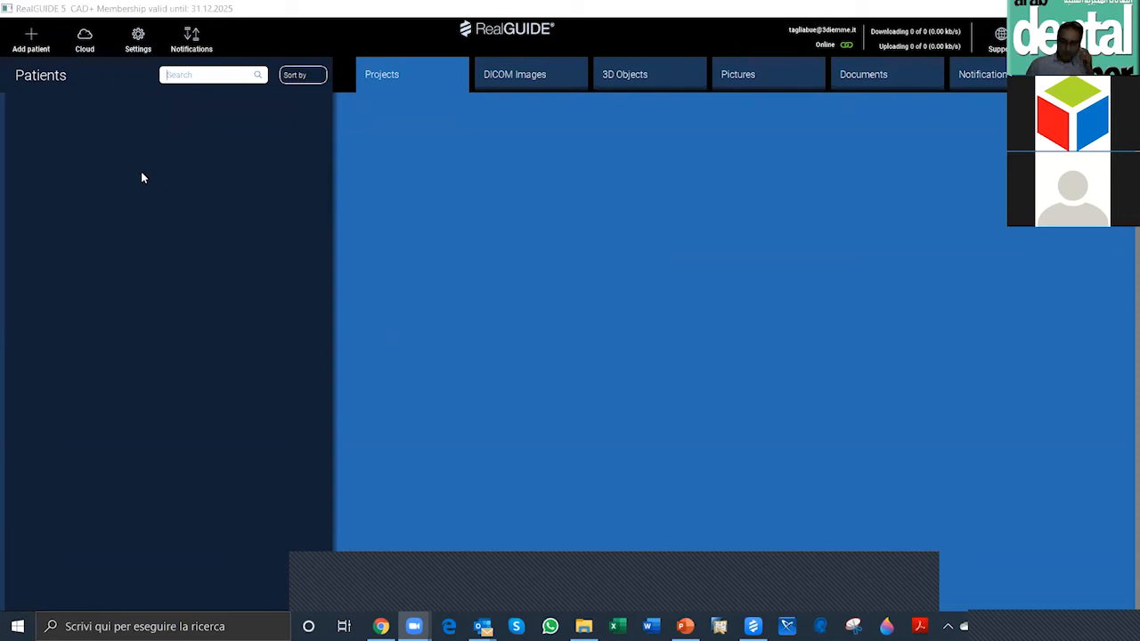
{"action": "left_click", "coordinate": [86, 39]}
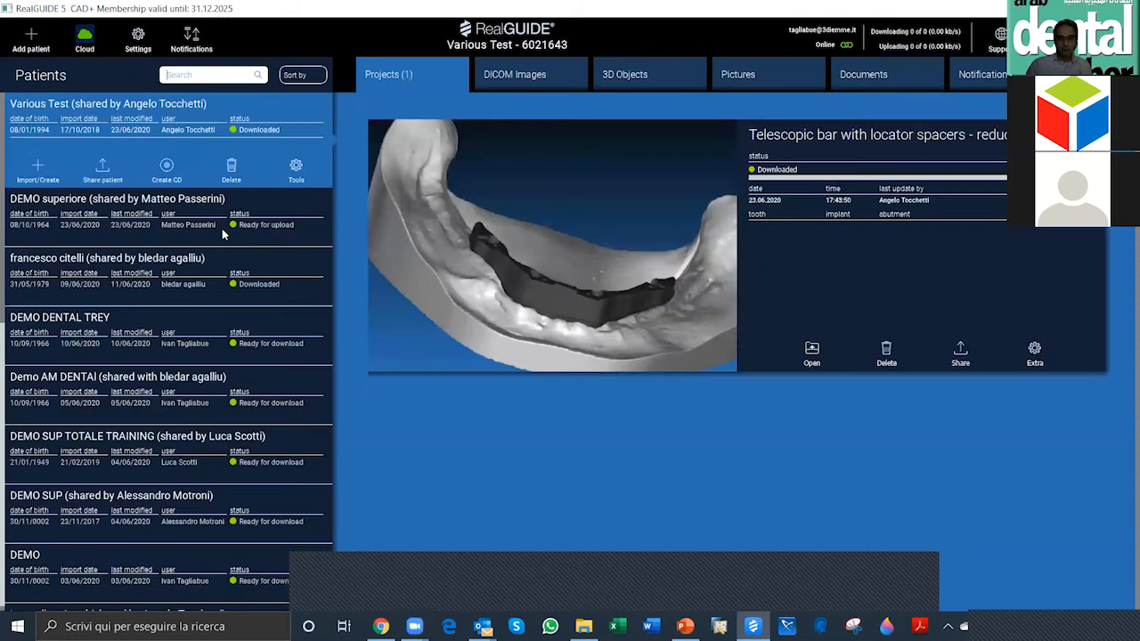
{"action": "scroll", "coordinate": [198, 228], "scroll_direction": "down", "scroll_amount": 5}
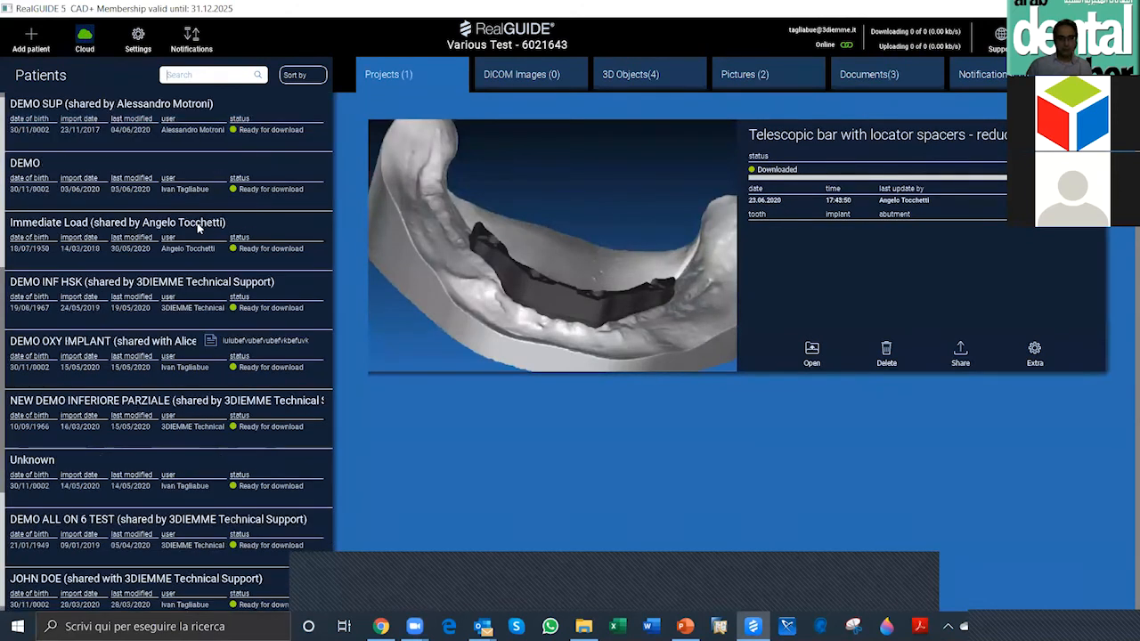
{"action": "scroll", "coordinate": [197, 228], "scroll_direction": "down", "scroll_amount": 3}
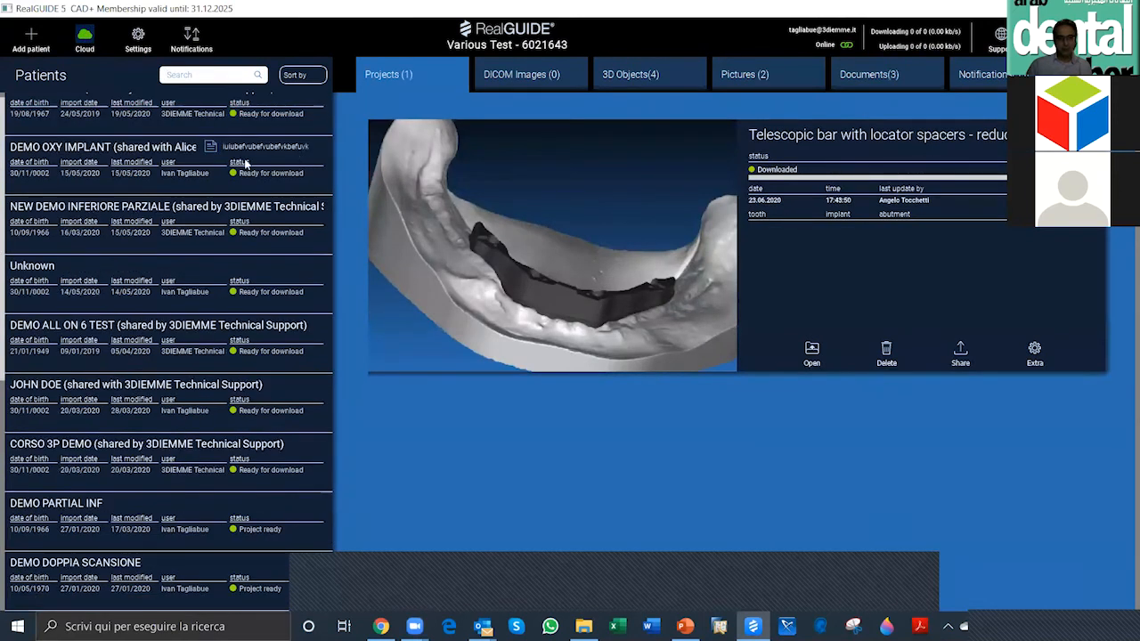
{"action": "scroll", "coordinate": [230, 165], "scroll_direction": "up", "scroll_amount": 8}
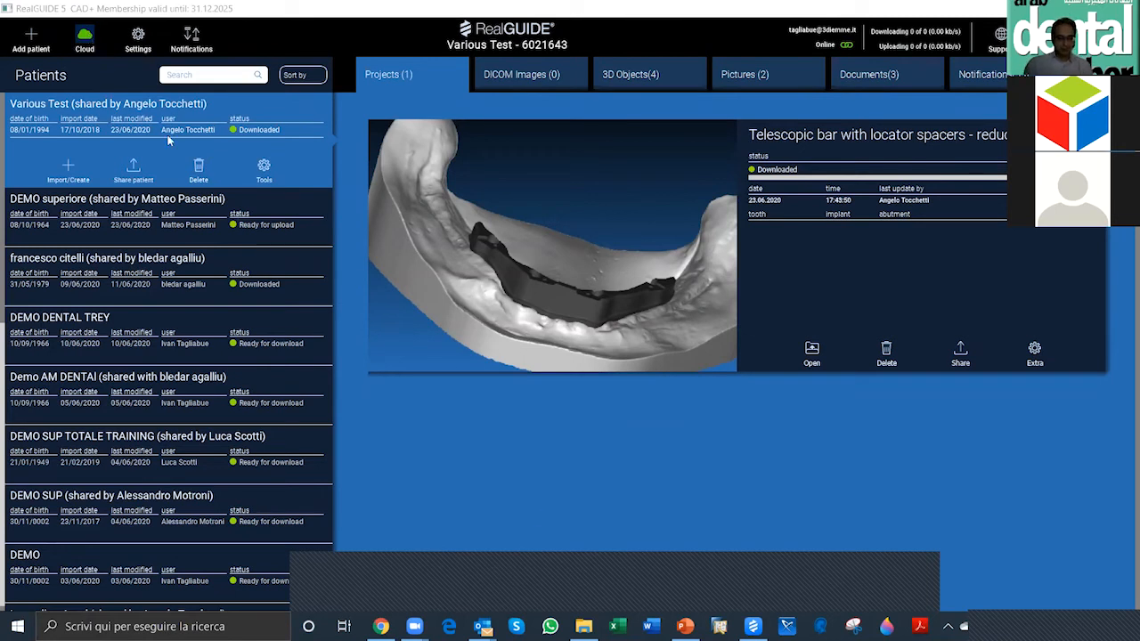
Step: Toggle the patient list between the local and cloud databases, leaving the cloud view off
{"action": "left_click", "coordinate": [81, 36]}
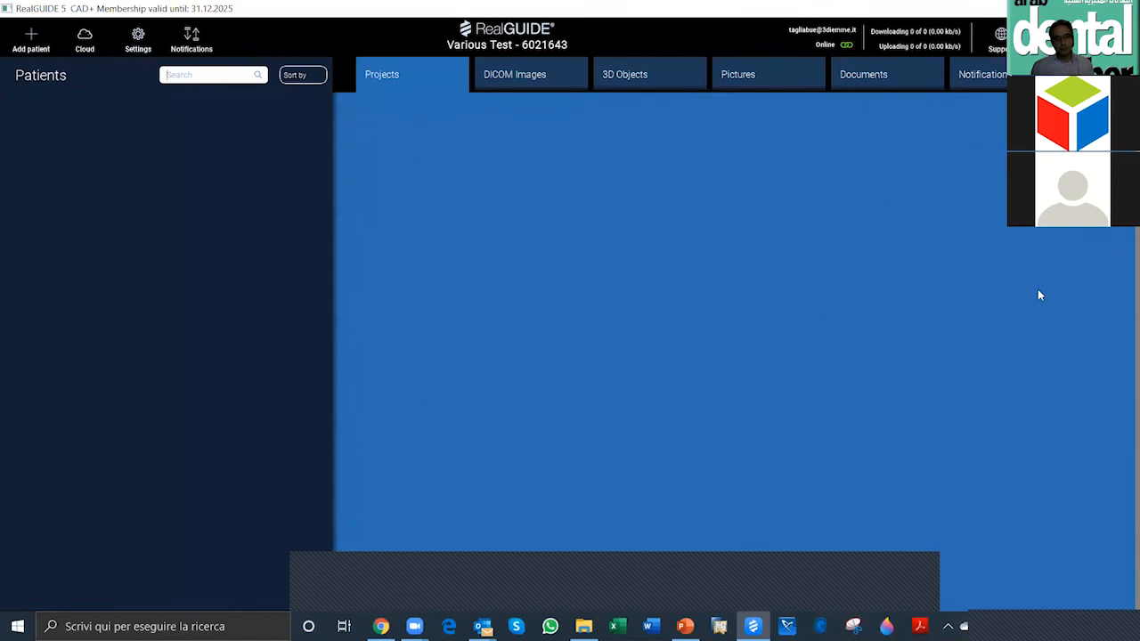
{"action": "left_click", "coordinate": [86, 39]}
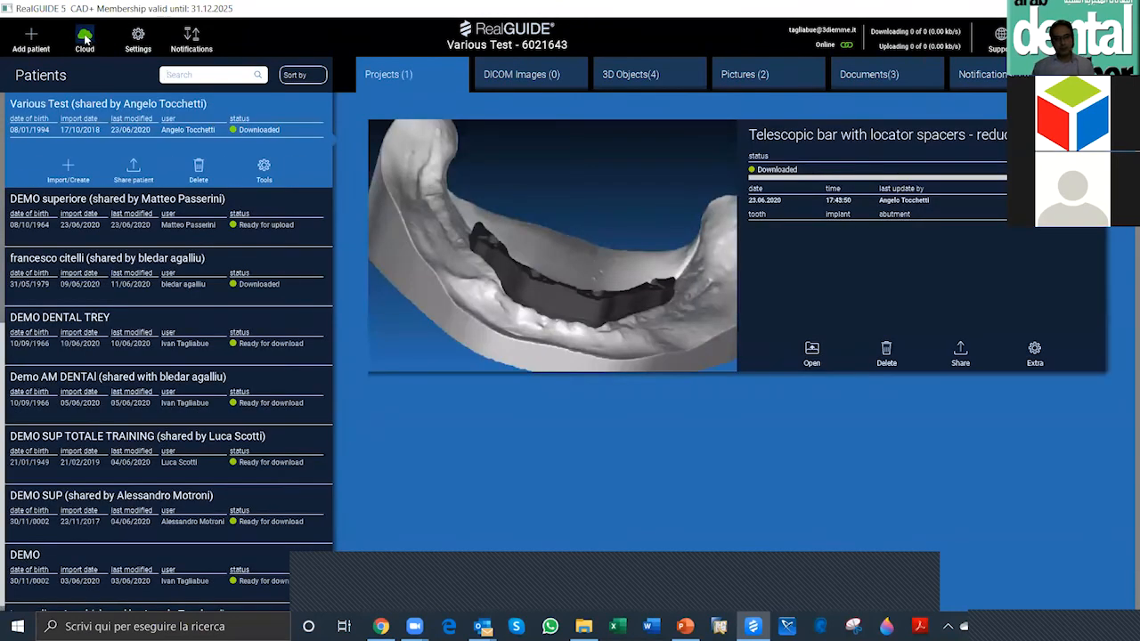
{"action": "left_click", "coordinate": [87, 42]}
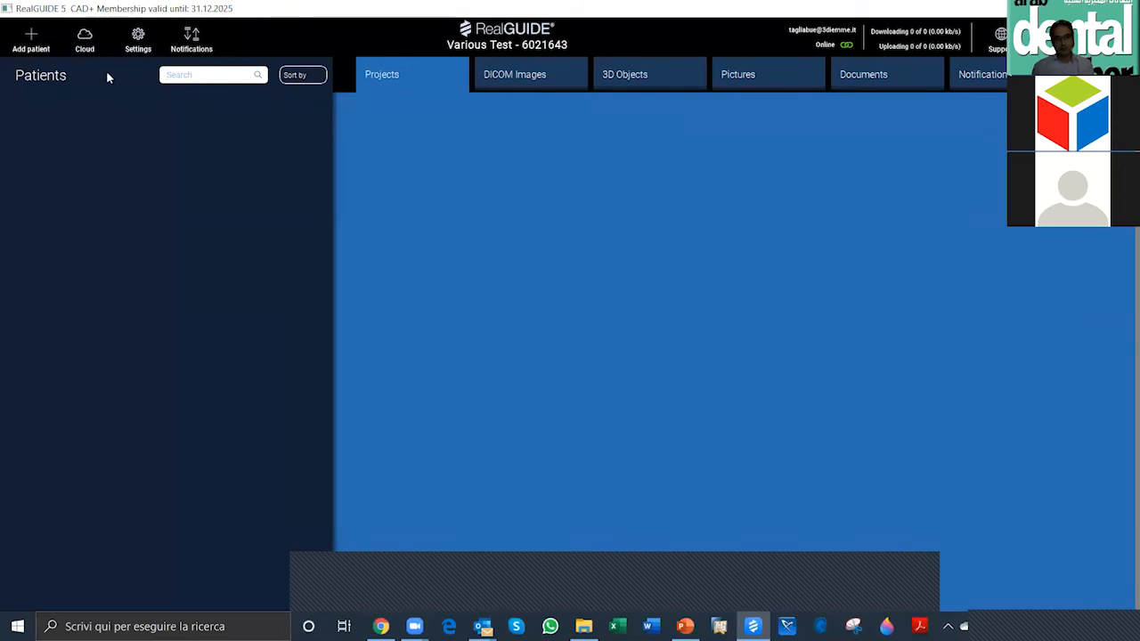
Step: Examine the program settings: the available interface languages, the database and backup options, and the product information
{"action": "left_click", "coordinate": [138, 39]}
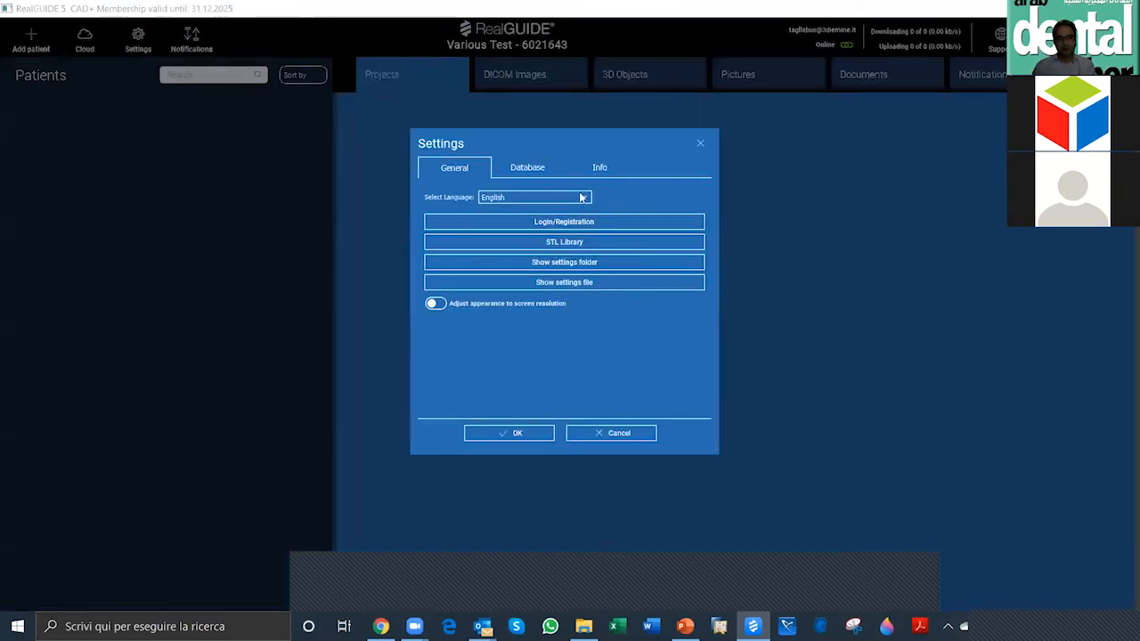
{"action": "left_click", "coordinate": [581, 197]}
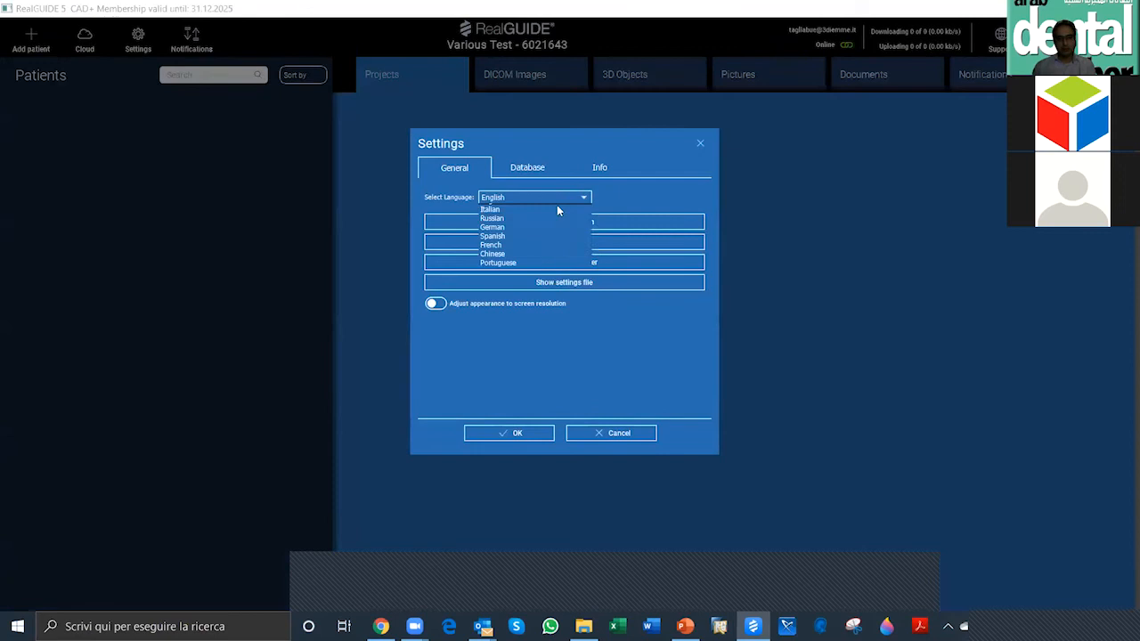
{"action": "left_click", "coordinate": [535, 171]}
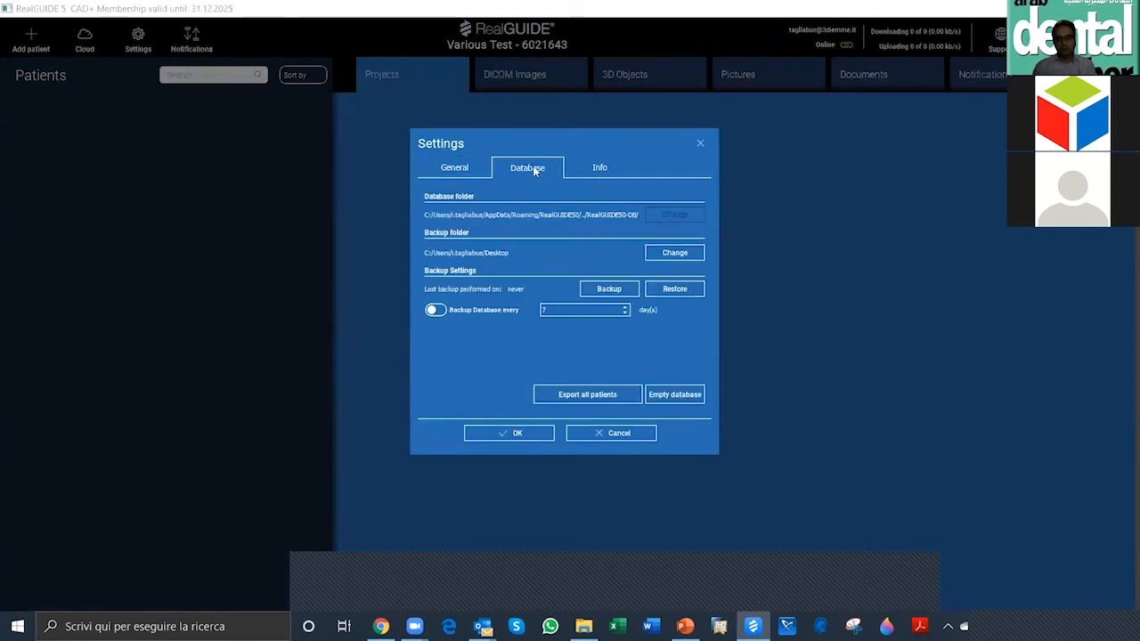
{"action": "left_click", "coordinate": [605, 173]}
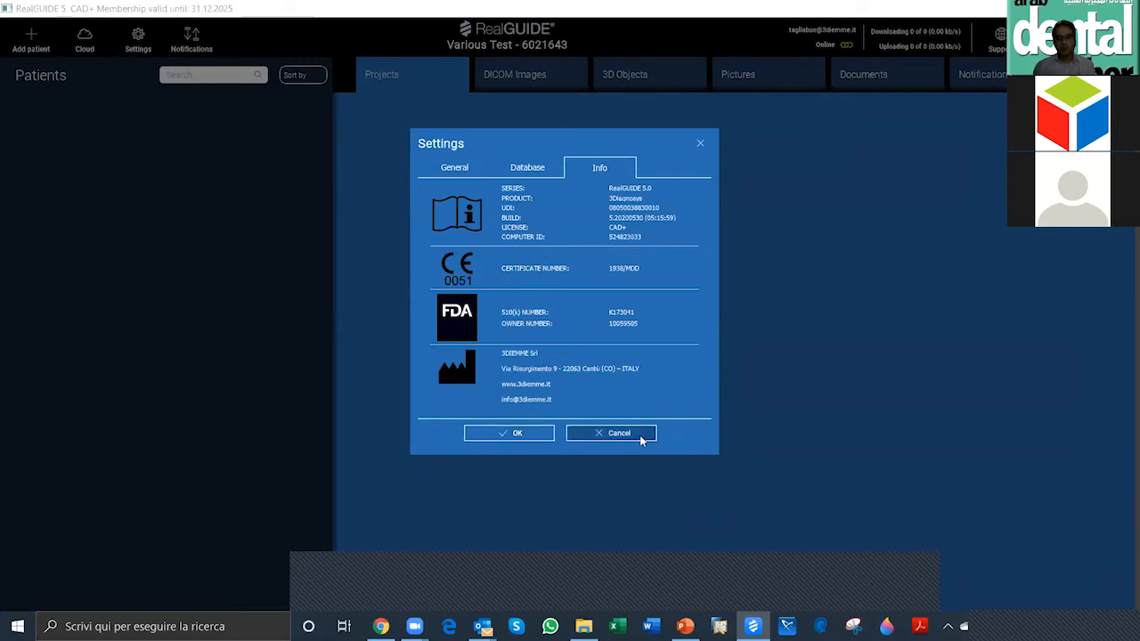
{"action": "left_click", "coordinate": [544, 434]}
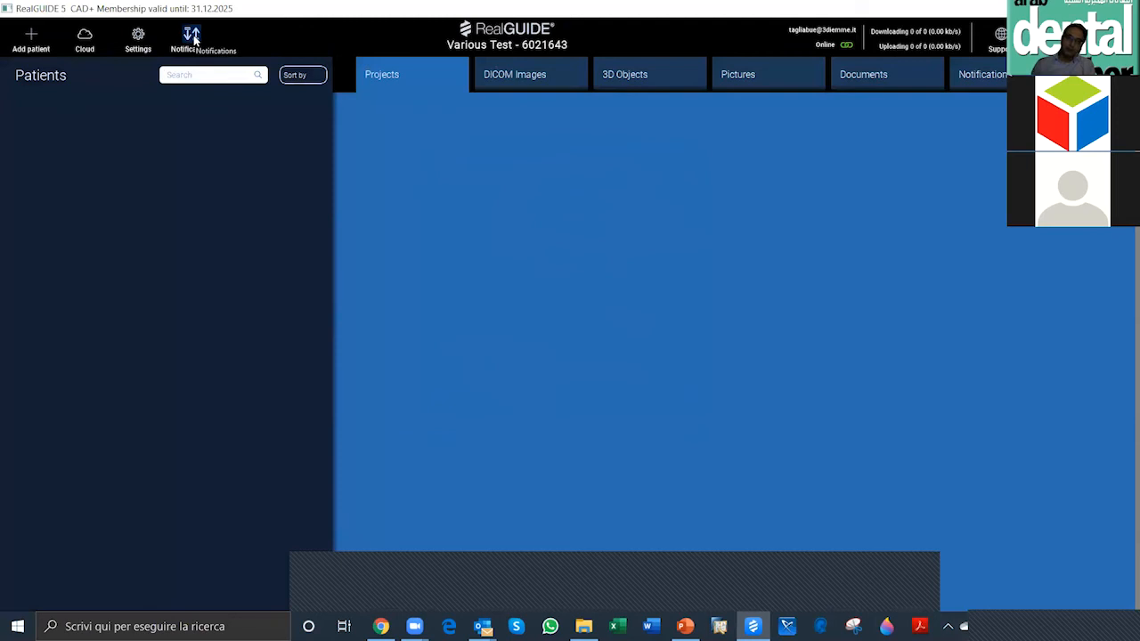
Step: Review the notification history of shared and uploaded projects, and close it
{"action": "left_click", "coordinate": [193, 37]}
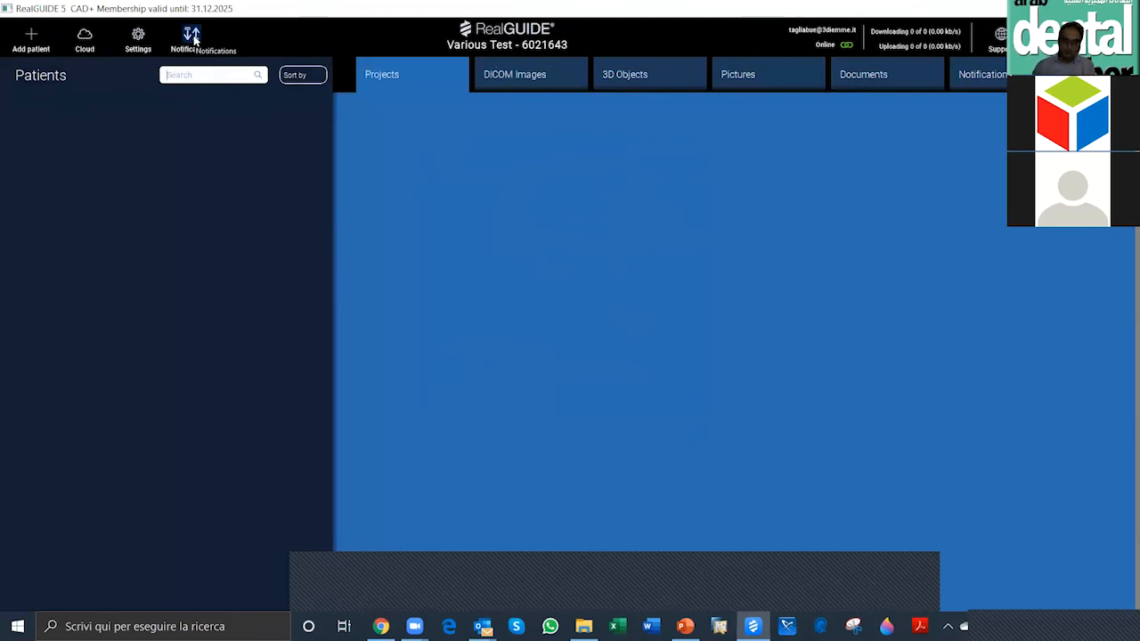
{"action": "key", "text": "ctrl"}
{"action": "key", "text": "ctrl"}
{"action": "left_click", "coordinate": [196, 40]}
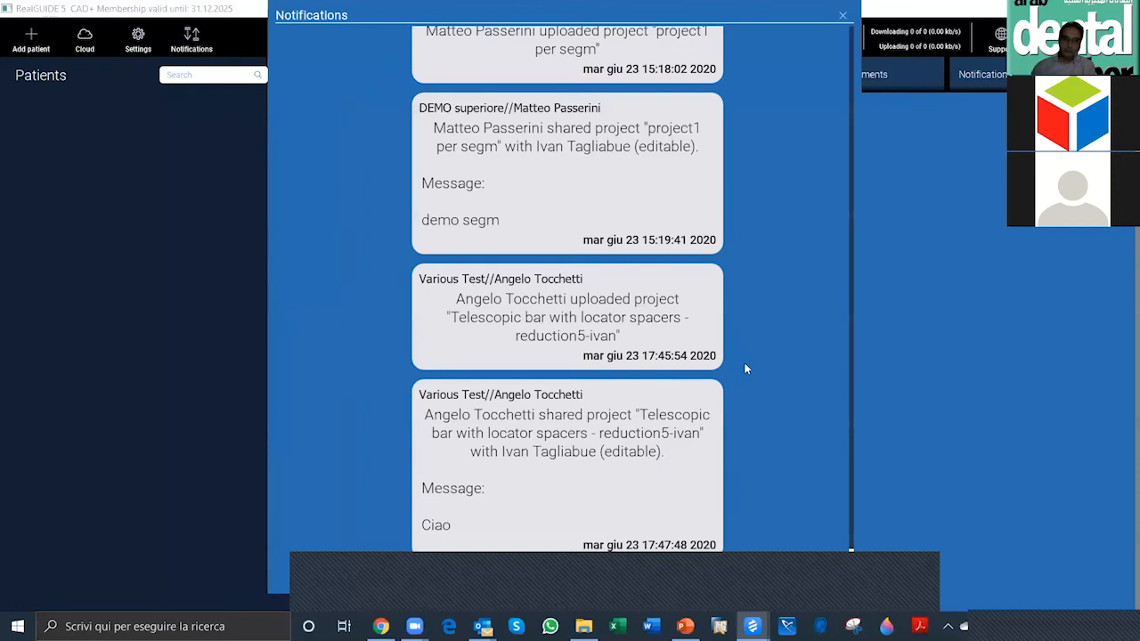
{"action": "scroll", "coordinate": [723, 584], "scroll_direction": "up", "scroll_amount": 10}
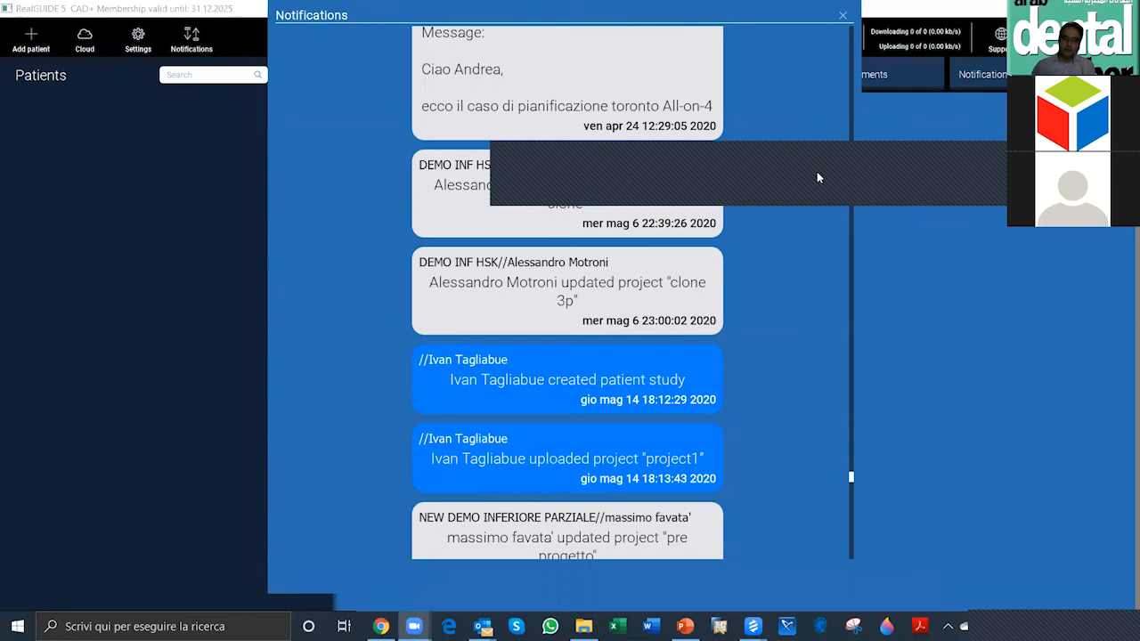
{"action": "left_click", "coordinate": [842, 15]}
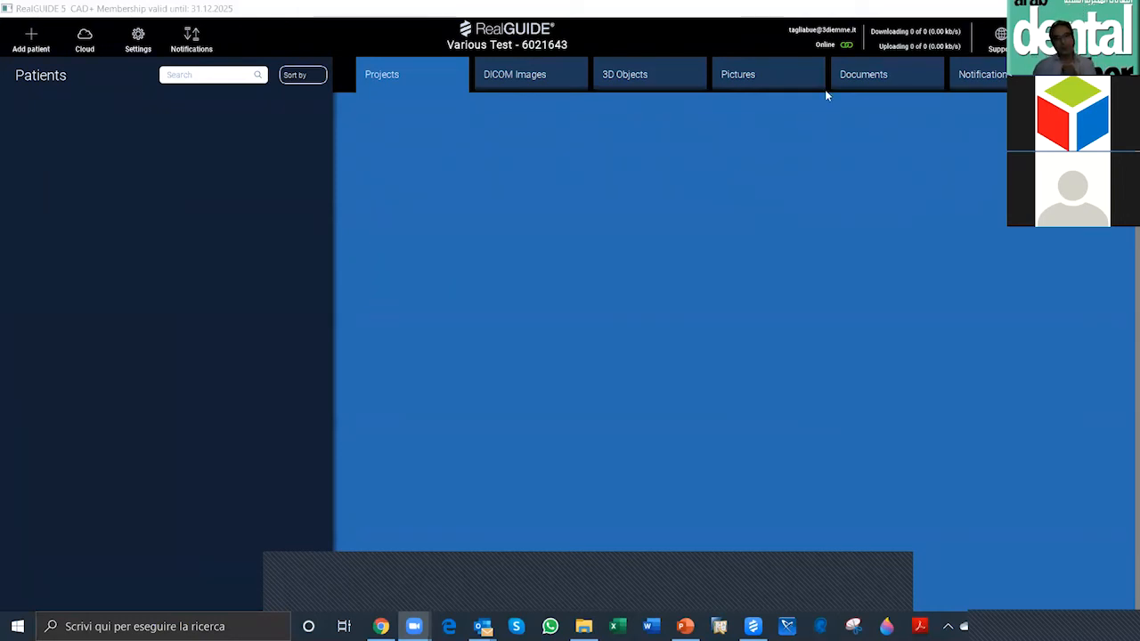
{"action": "key", "text": "ctrl"}
{"action": "key", "text": "ctrl"}
{"action": "key", "text": "ctrl"}
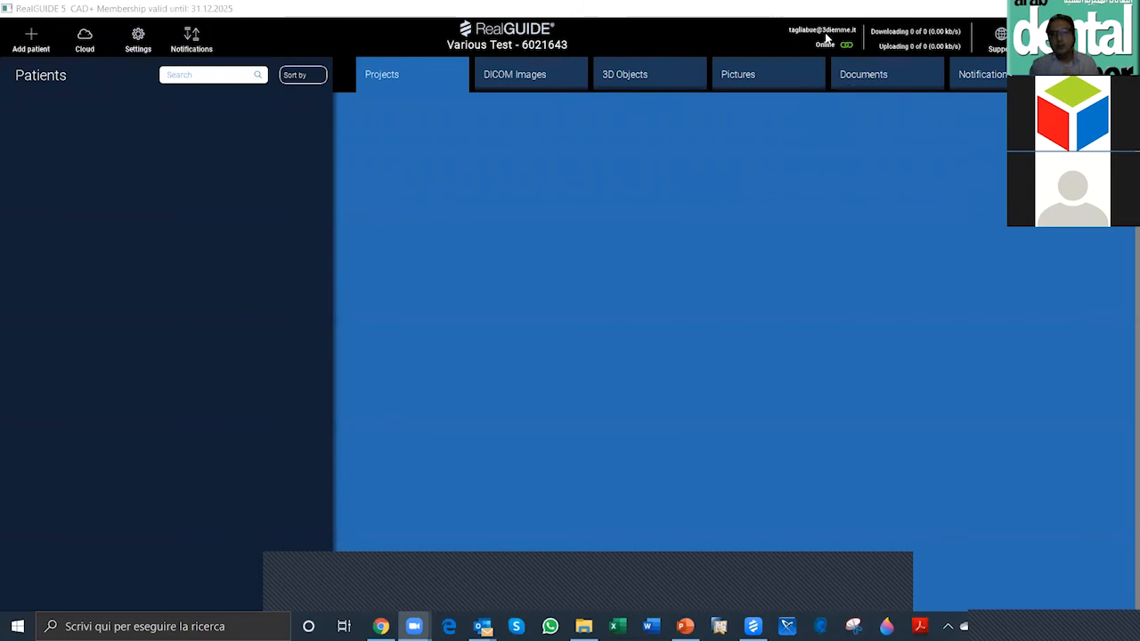
{"action": "key", "text": "ctrl"}
{"action": "key", "text": "ctrl"}
{"action": "key", "text": "ctrl"}
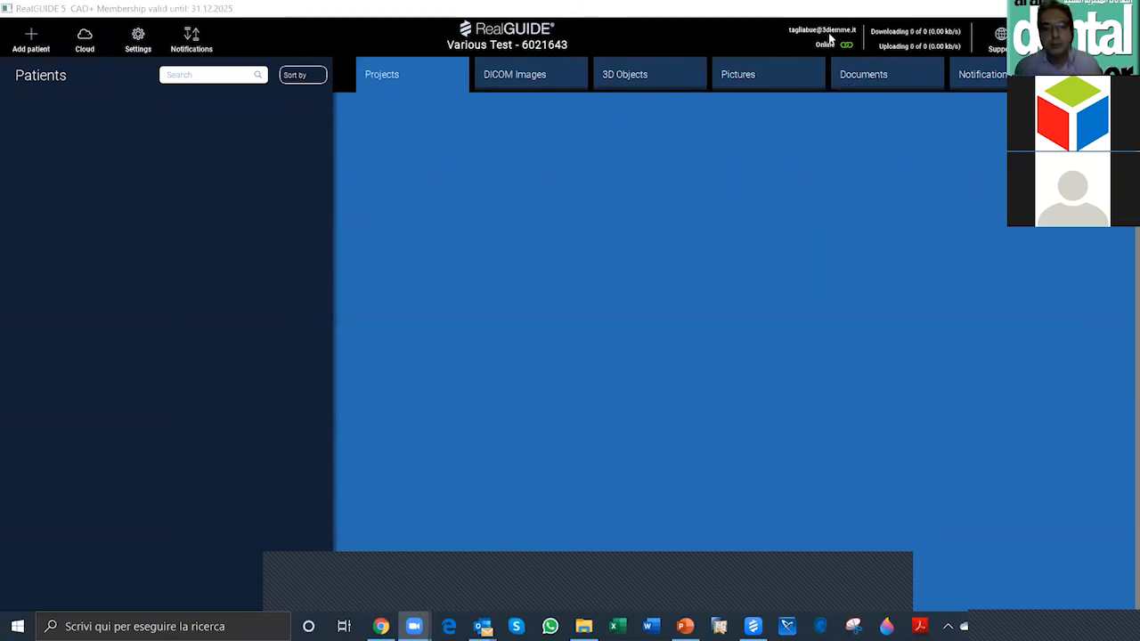
{"action": "key", "text": "ctrl"}
{"action": "key", "text": "ctrl"}
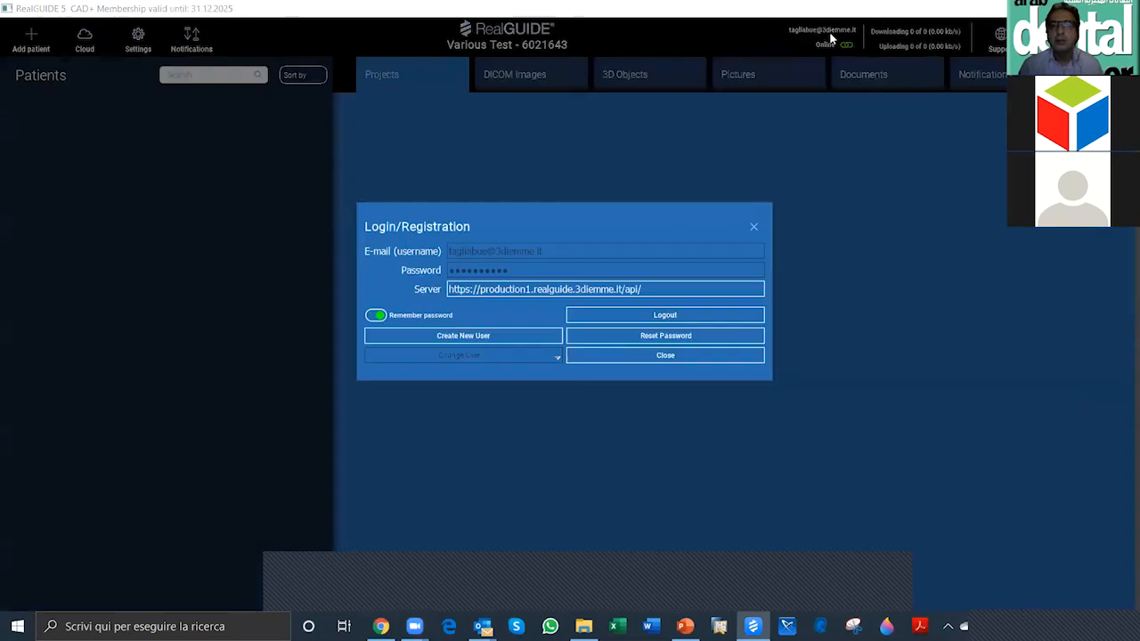
Step: Log out of the cloud account and close the login window
{"action": "left_click", "coordinate": [831, 37]}
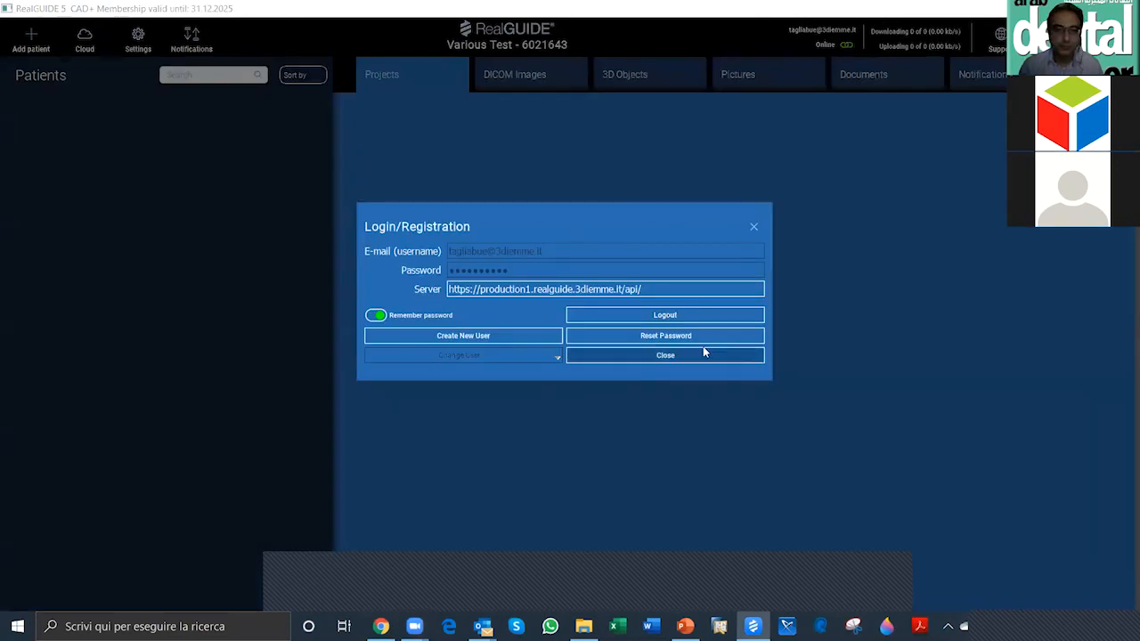
{"action": "left_click", "coordinate": [700, 317]}
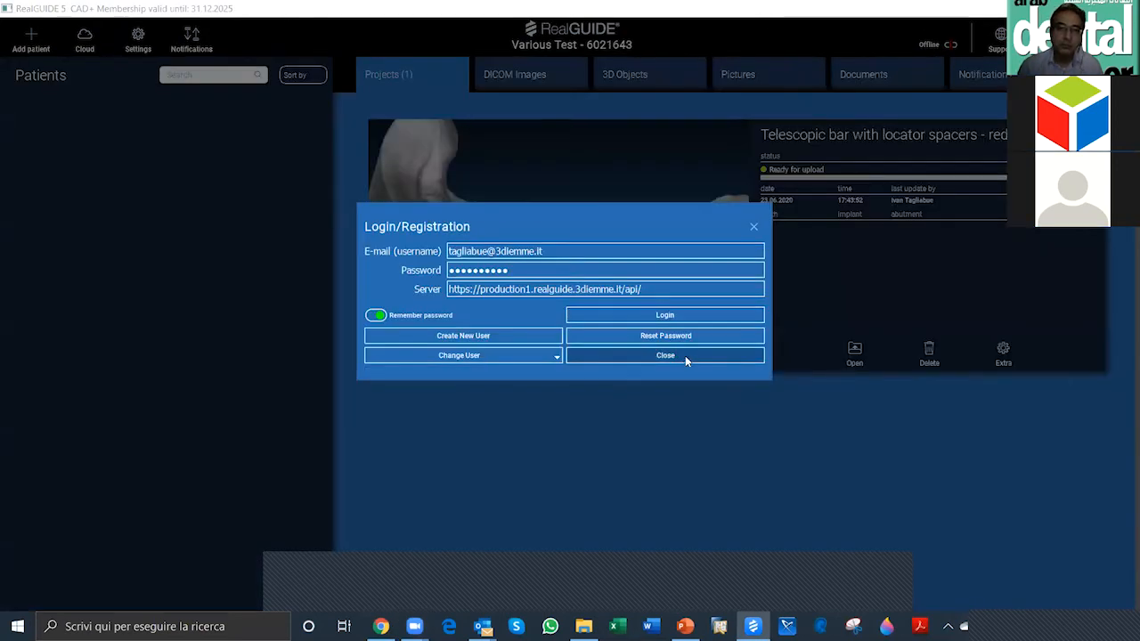
{"action": "left_click", "coordinate": [685, 355]}
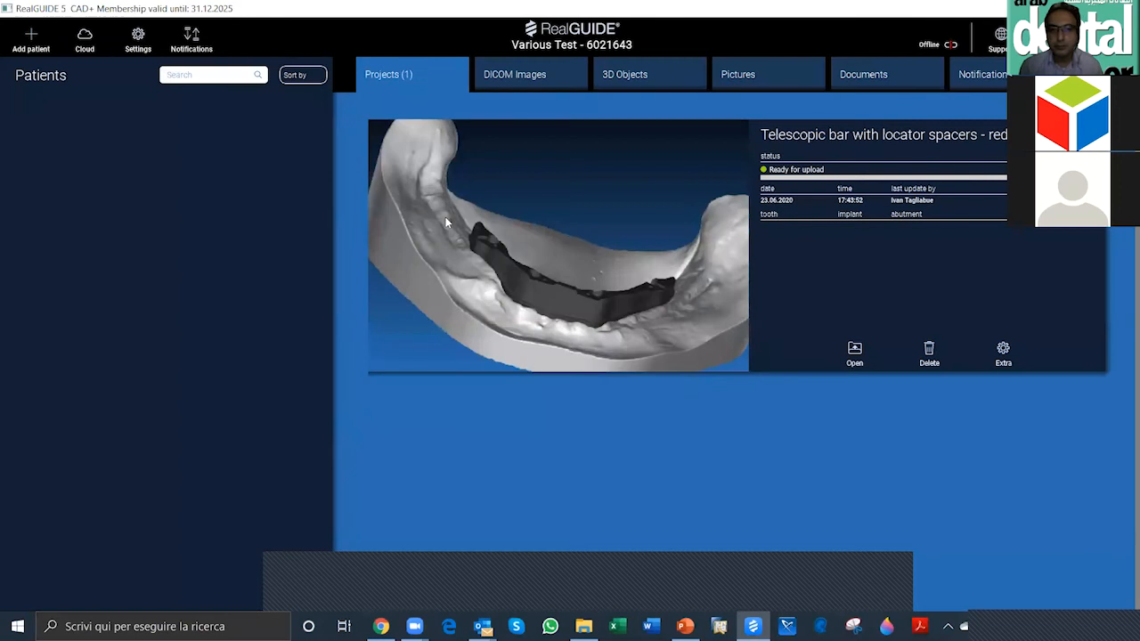
Step: Delete the "Telescopic bar with locator spacers" project from the local database
{"action": "left_click", "coordinate": [926, 355]}
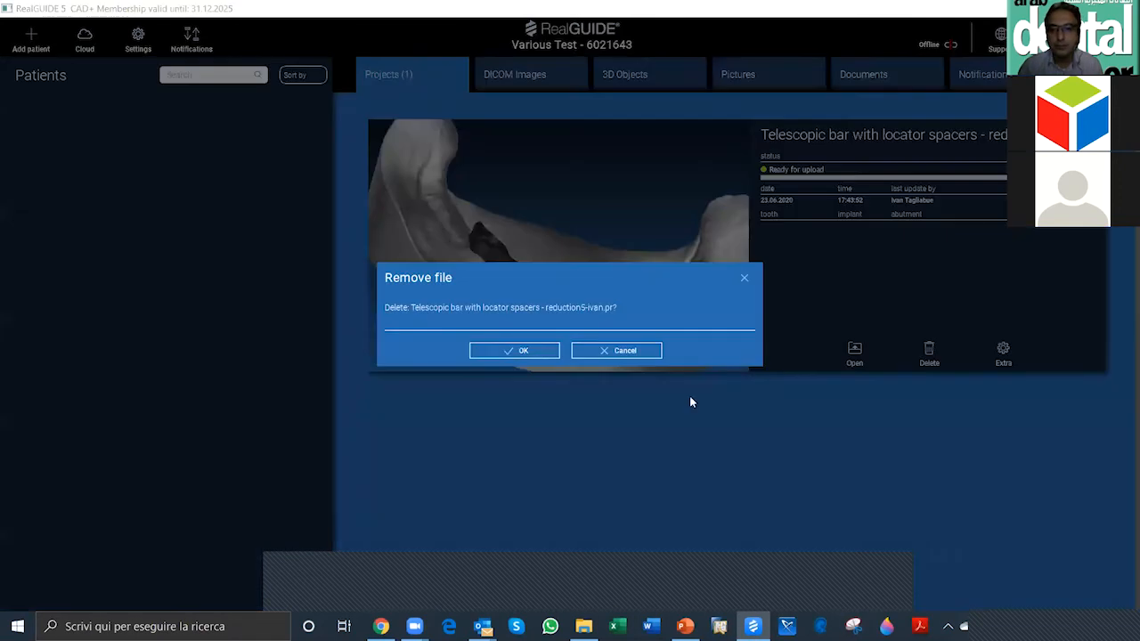
{"action": "left_click", "coordinate": [516, 350]}
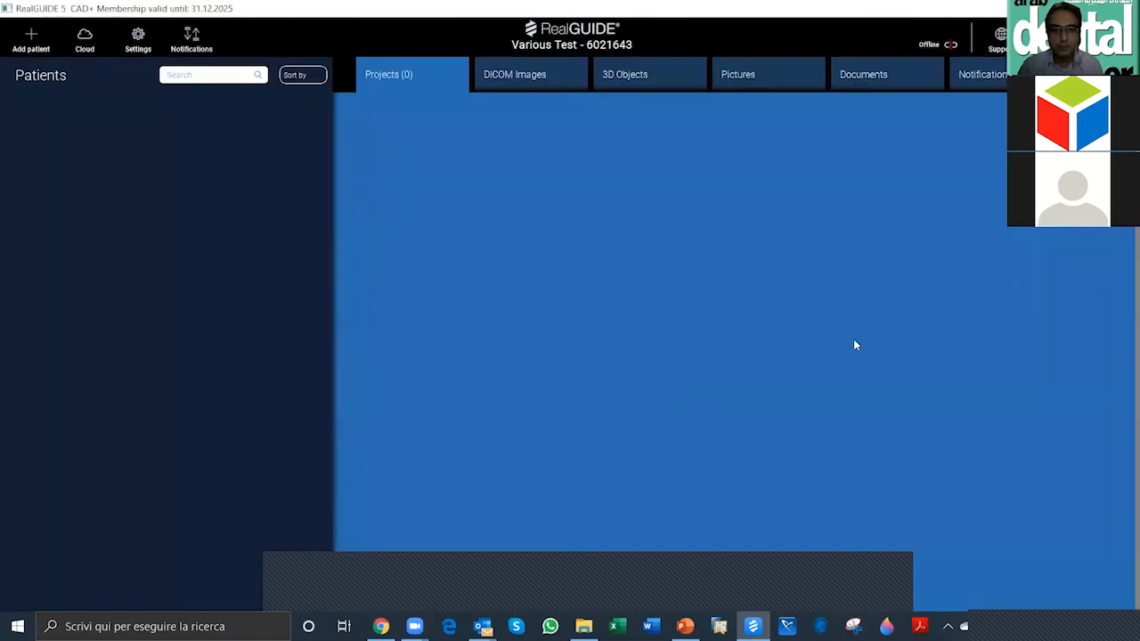
Step: Examine the registration form for creating a new user, and close it without registering
{"action": "left_click", "coordinate": [929, 46]}
{"action": "left_click", "coordinate": [930, 48]}
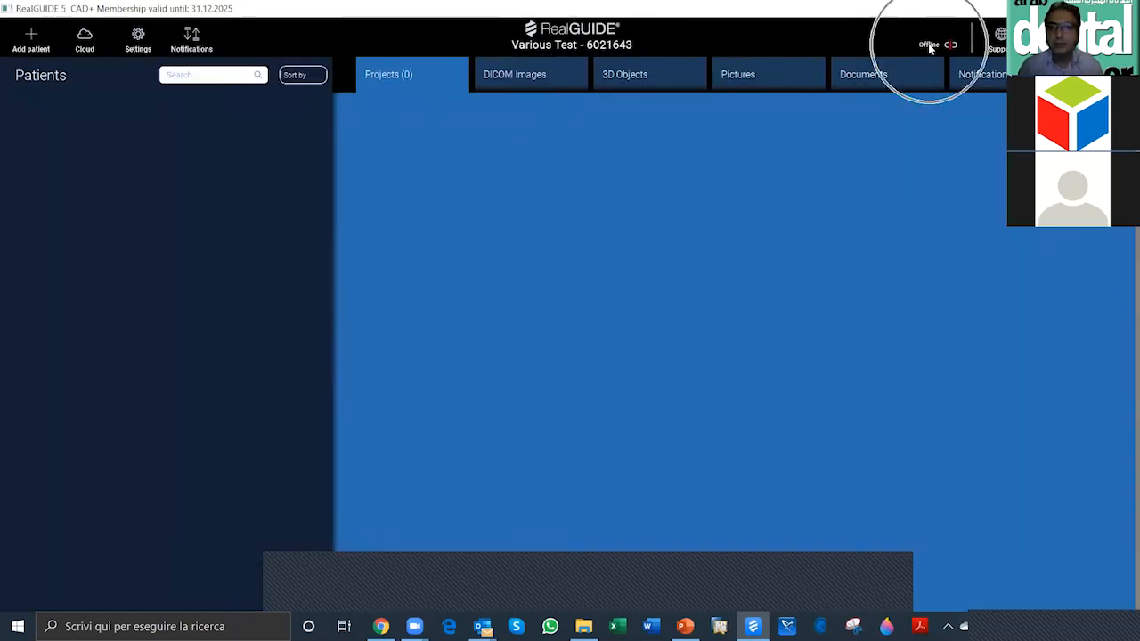
{"action": "key", "text": "ctrl"}
{"action": "key", "text": "ctrl"}
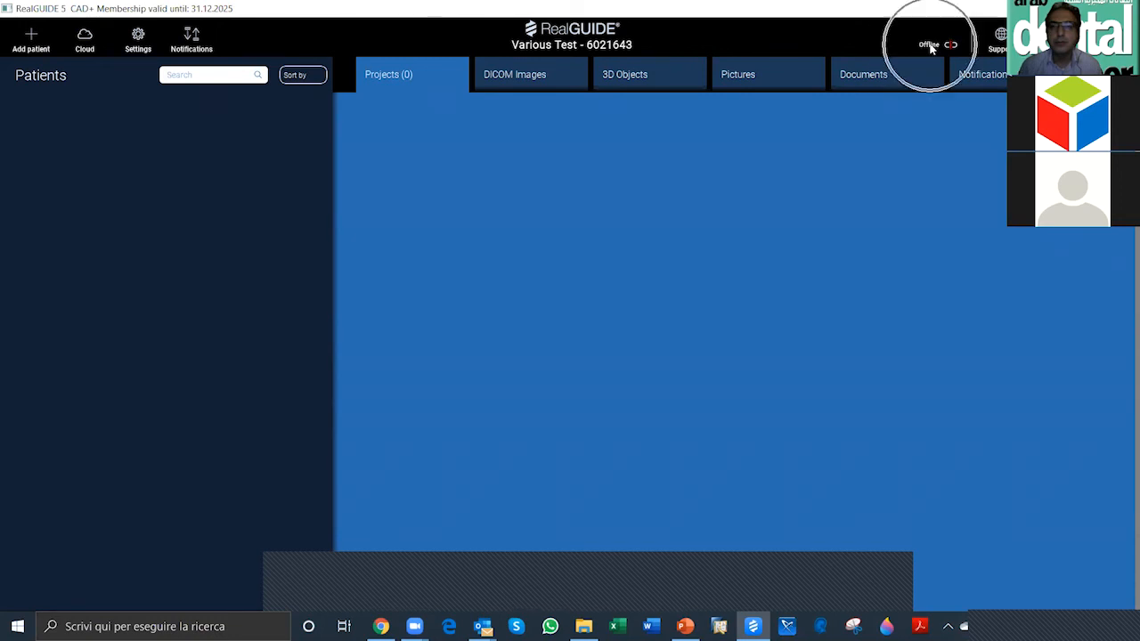
{"action": "left_click", "coordinate": [929, 45]}
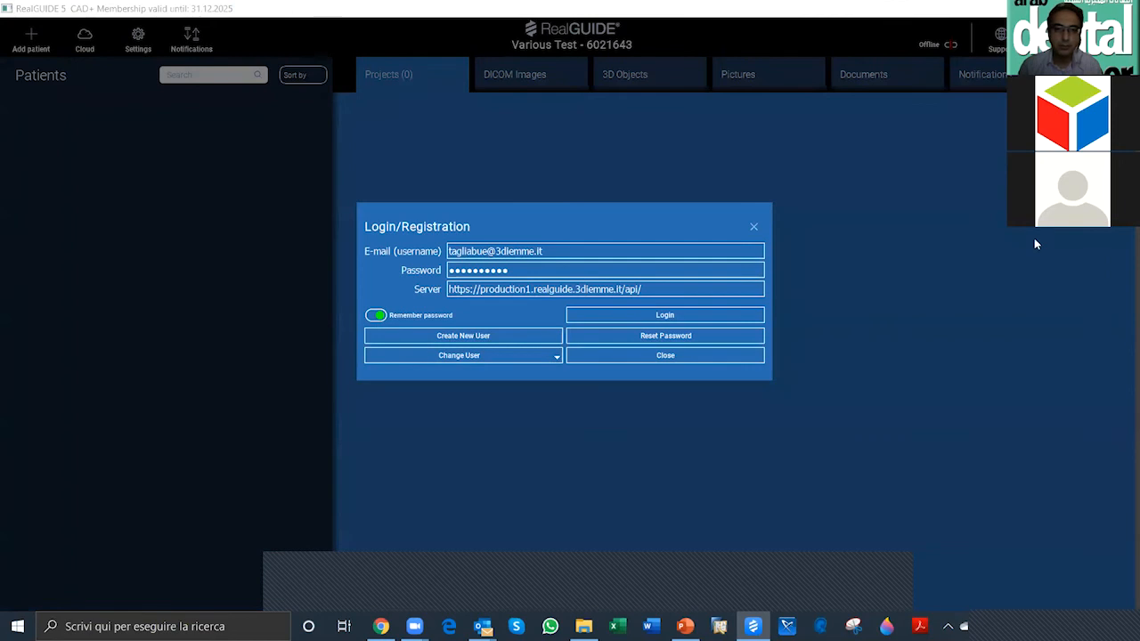
{"action": "left_click", "coordinate": [486, 337]}
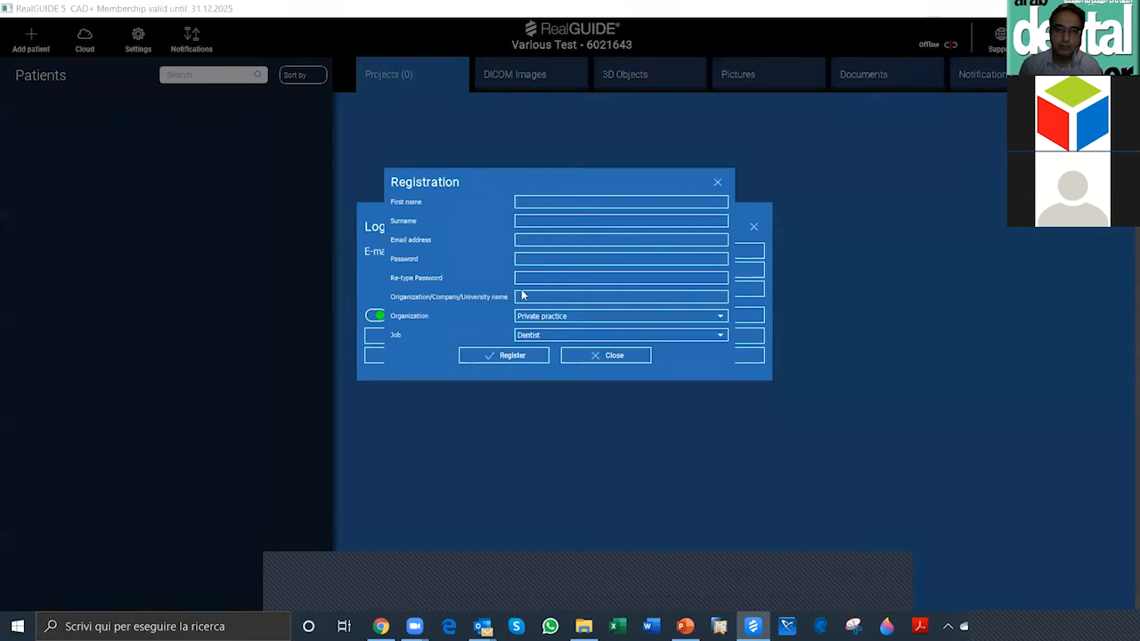
{"action": "left_click", "coordinate": [513, 357]}
{"action": "left_click", "coordinate": [520, 357]}
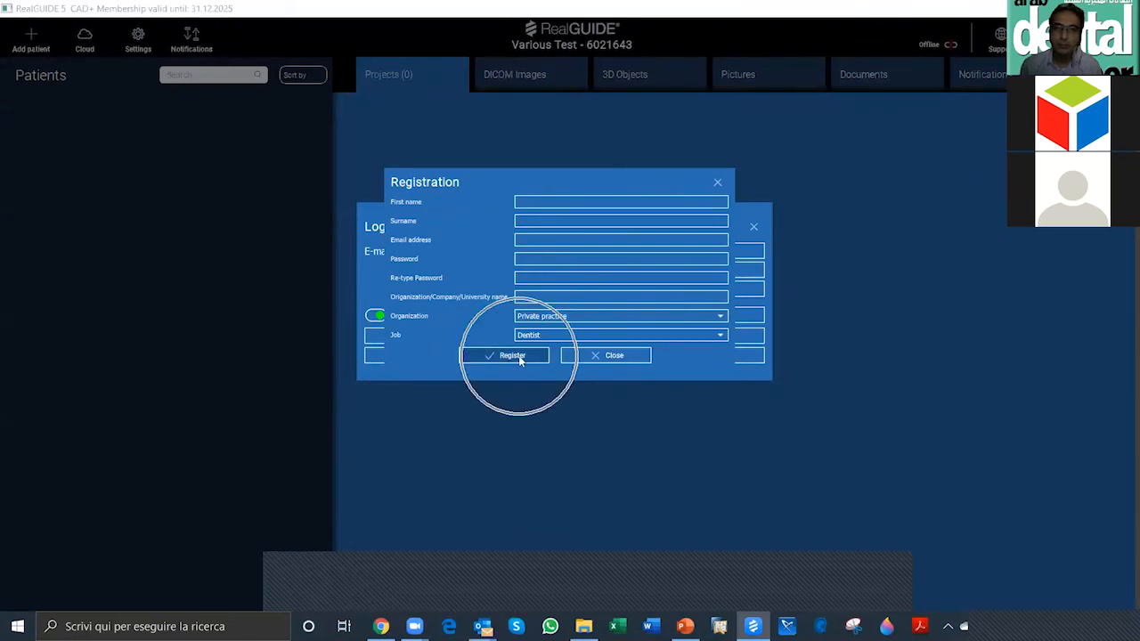
{"action": "left_click", "coordinate": [607, 357]}
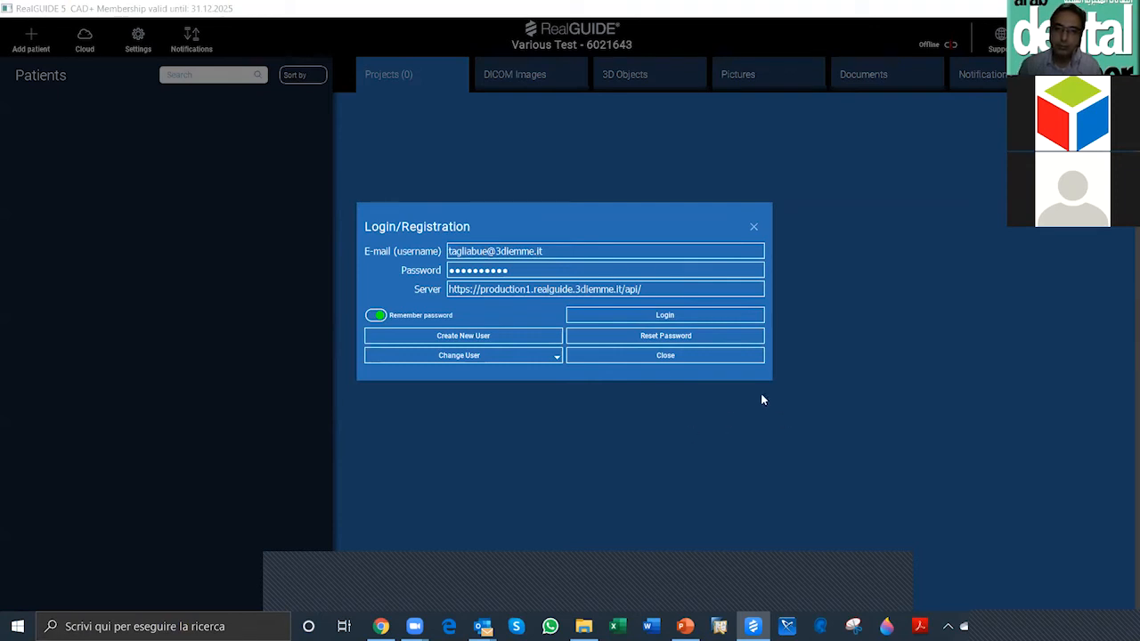
Step: Log back in to the cloud account with the remembered credentials
{"action": "left_click", "coordinate": [674, 316]}
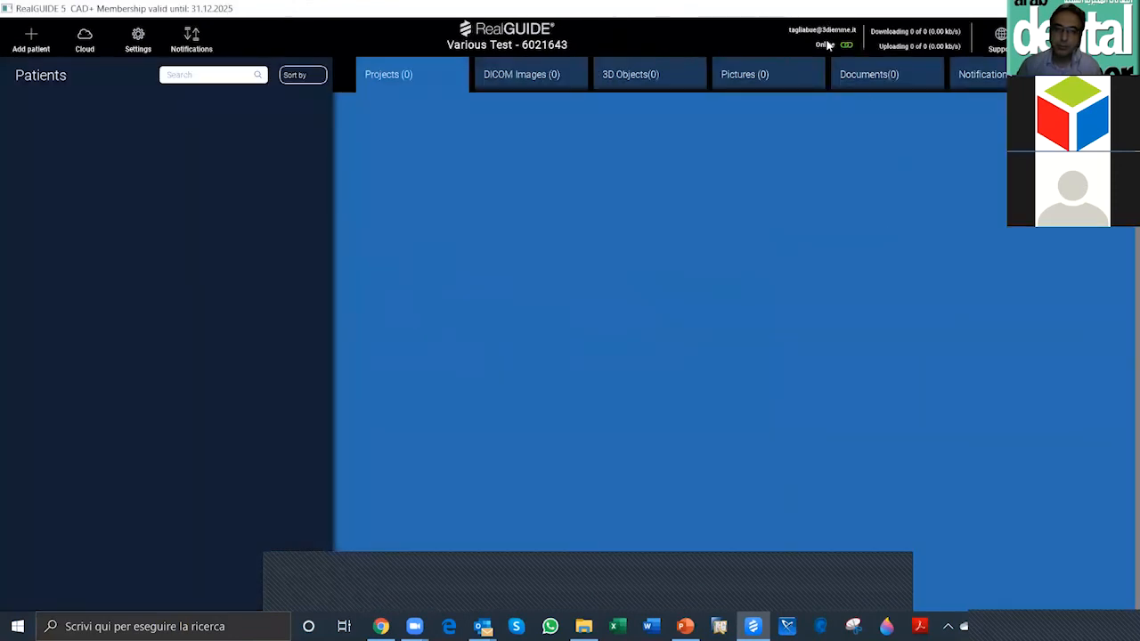
{"action": "left_click", "coordinate": [826, 43]}
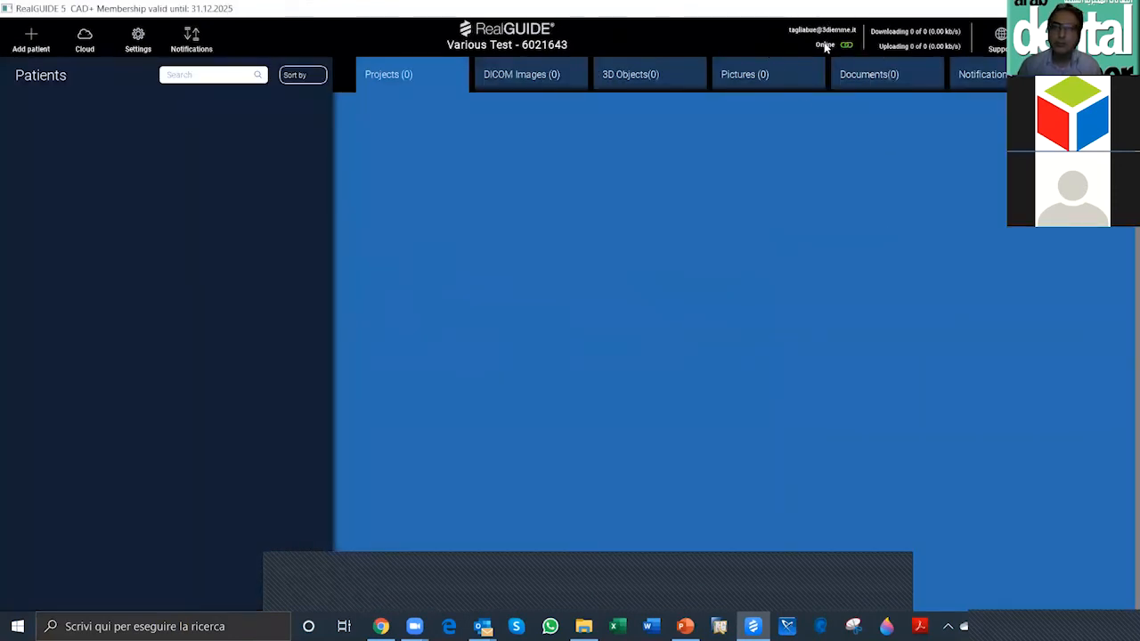
{"action": "left_click", "coordinate": [831, 45]}
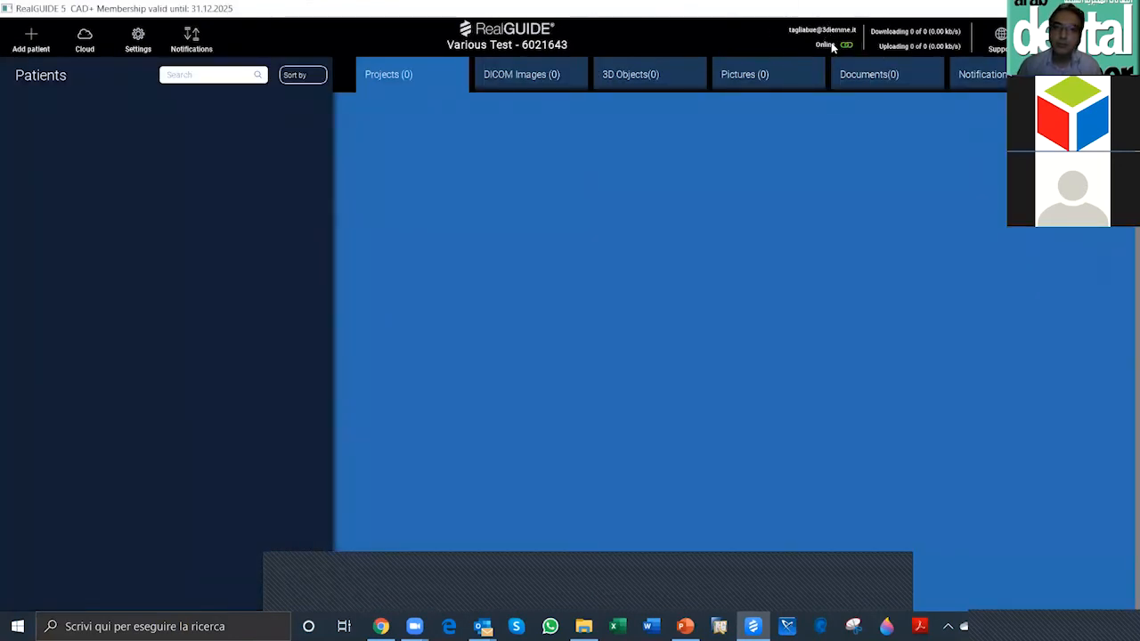
{"action": "left_click", "coordinate": [831, 44]}
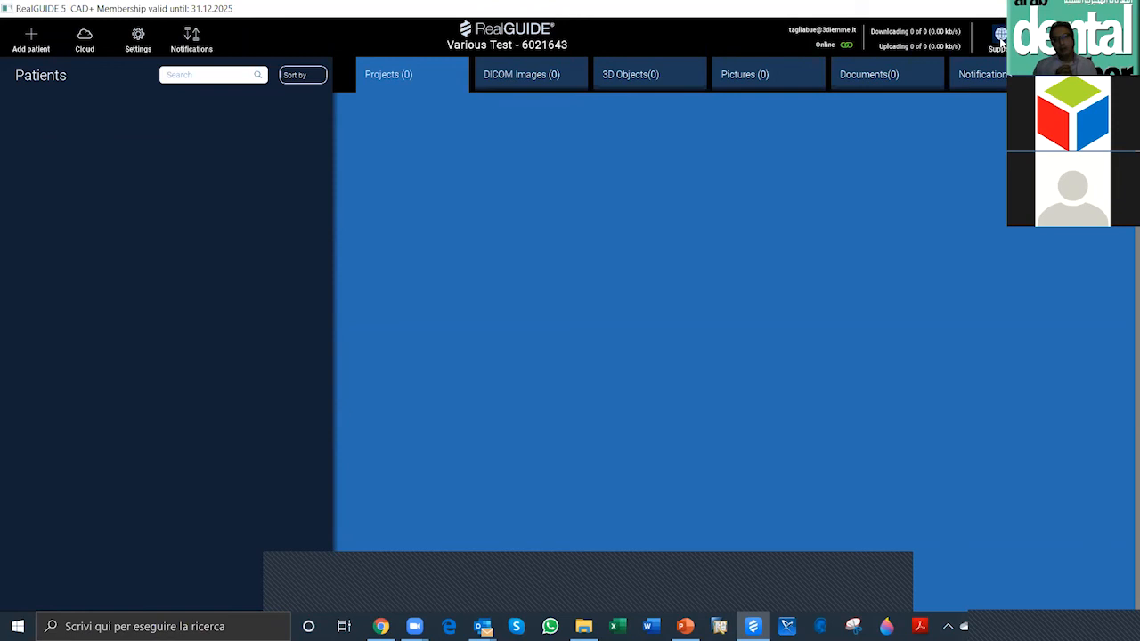
Step: Examine the support entry and the patient list's sorting and filtering options without changing the current selection
{"action": "left_click", "coordinate": [1001, 41]}
{"action": "left_click", "coordinate": [1003, 41]}
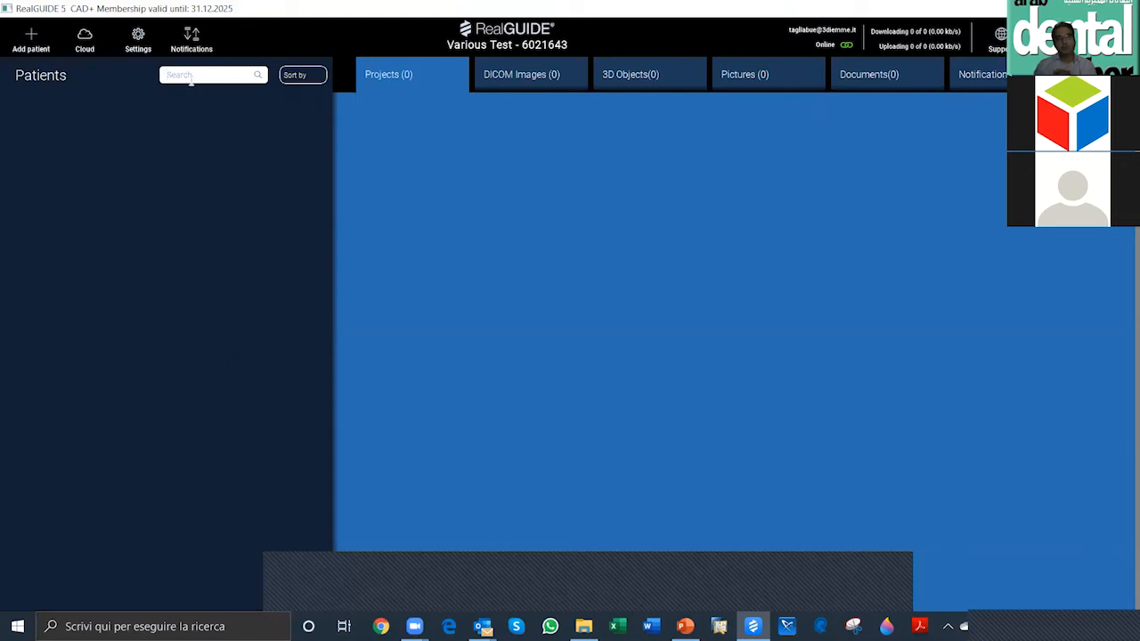
{"action": "left_click", "coordinate": [314, 75]}
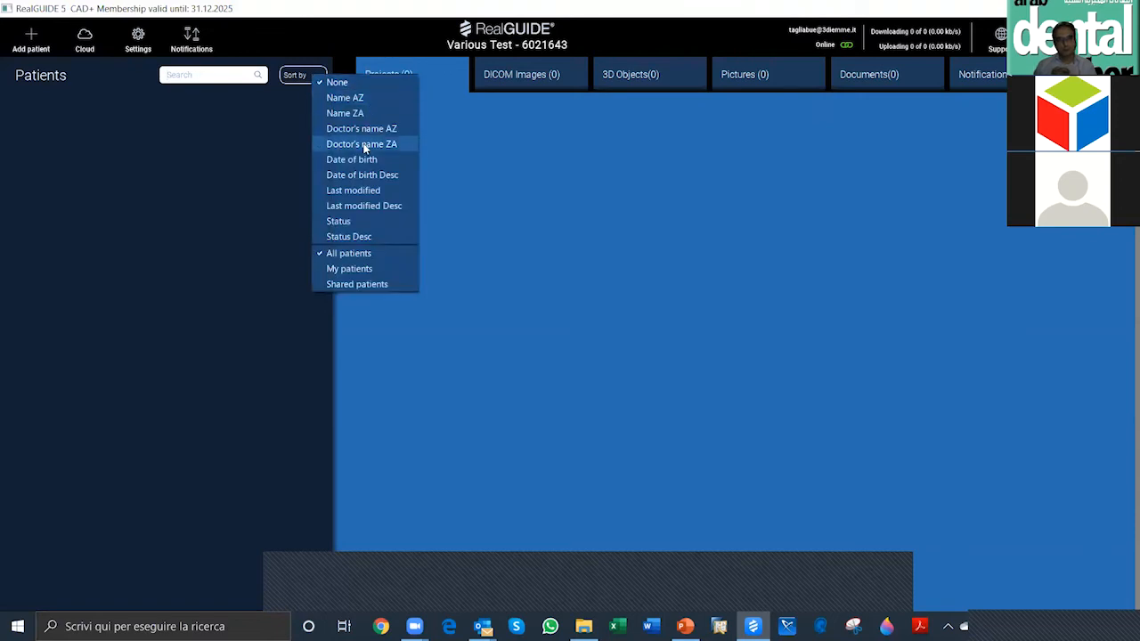
{"action": "left_click", "coordinate": [459, 349]}
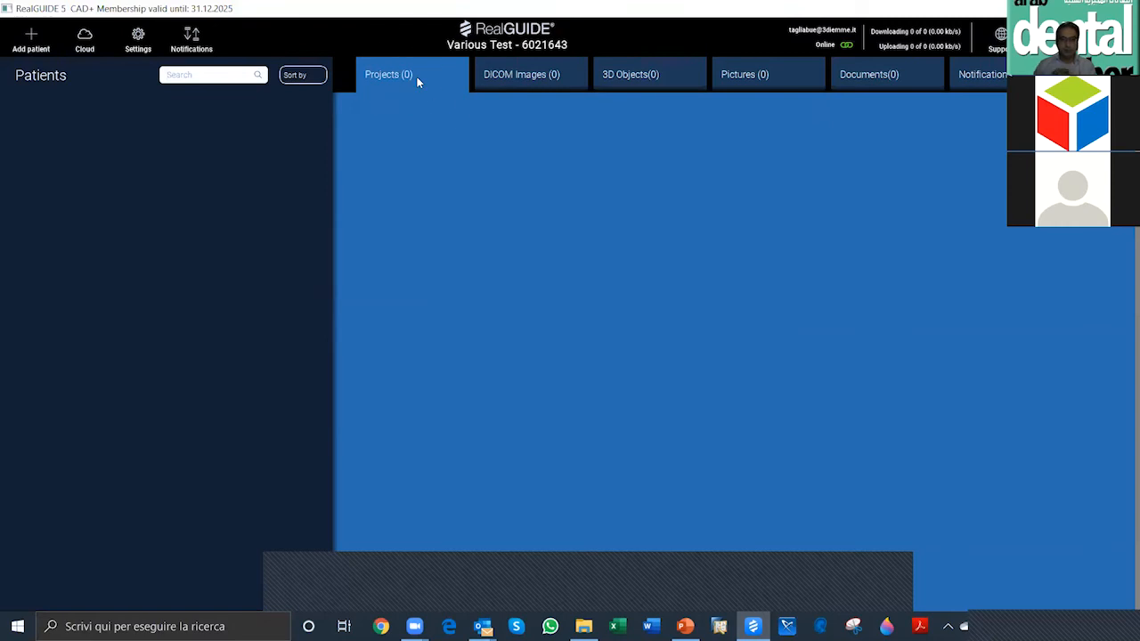
Step: Review the DICOM Images, 3D Objects, Pictures, Documents and Notifications sections, and return to Projects
{"action": "left_click", "coordinate": [519, 79]}
{"action": "left_click", "coordinate": [550, 77]}
{"action": "left_click", "coordinate": [671, 79]}
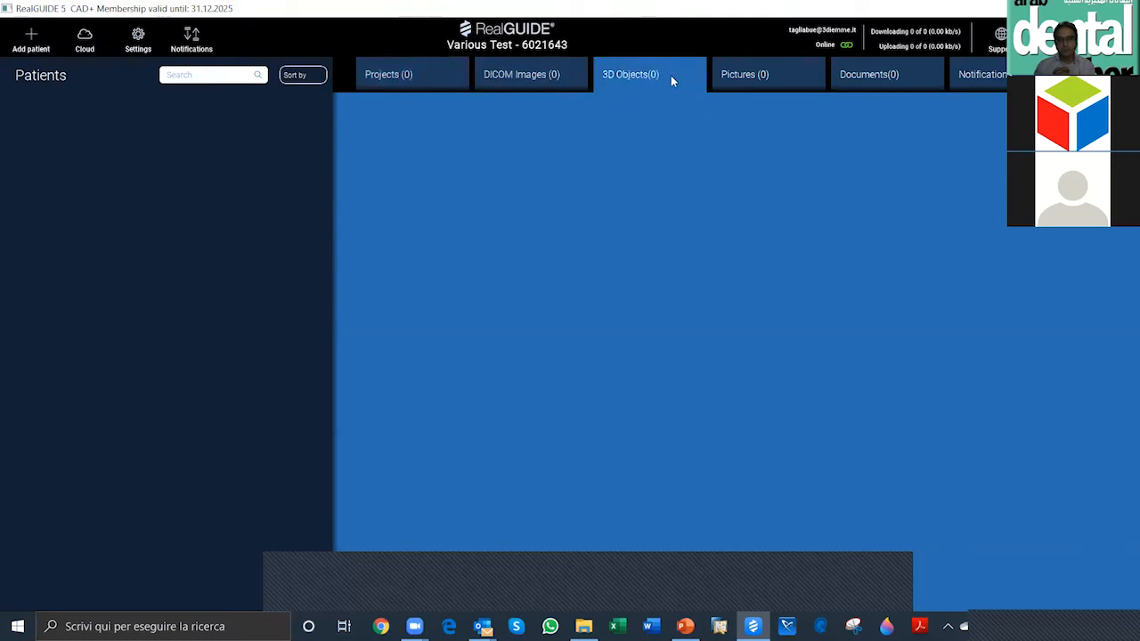
{"action": "left_click", "coordinate": [753, 76]}
{"action": "left_click", "coordinate": [881, 81]}
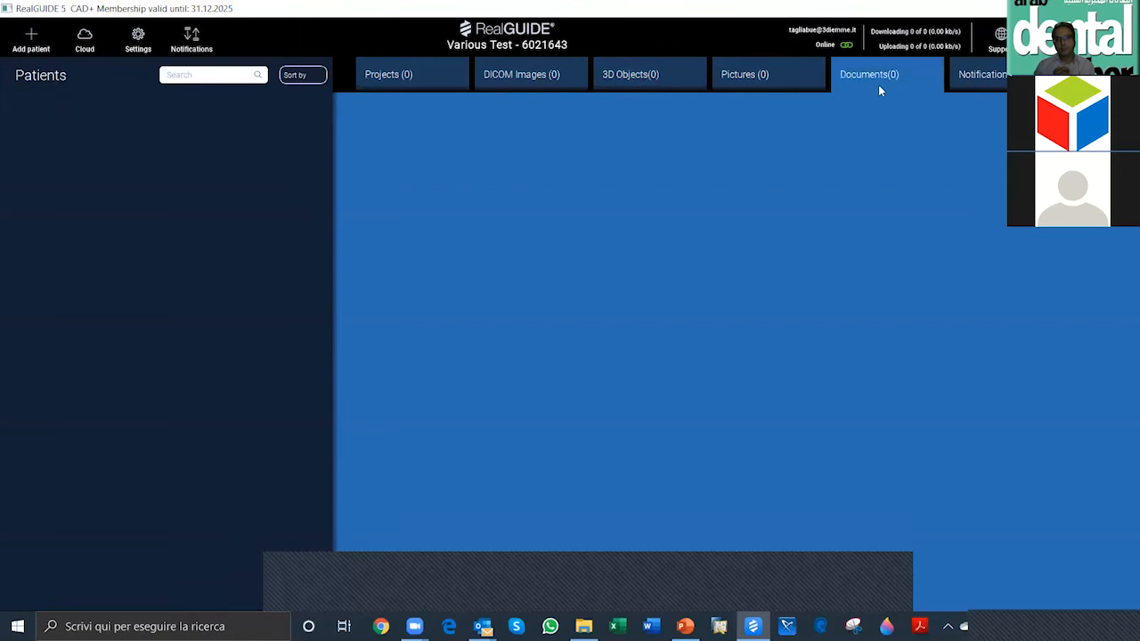
{"action": "left_click", "coordinate": [982, 78]}
{"action": "left_click", "coordinate": [419, 80]}
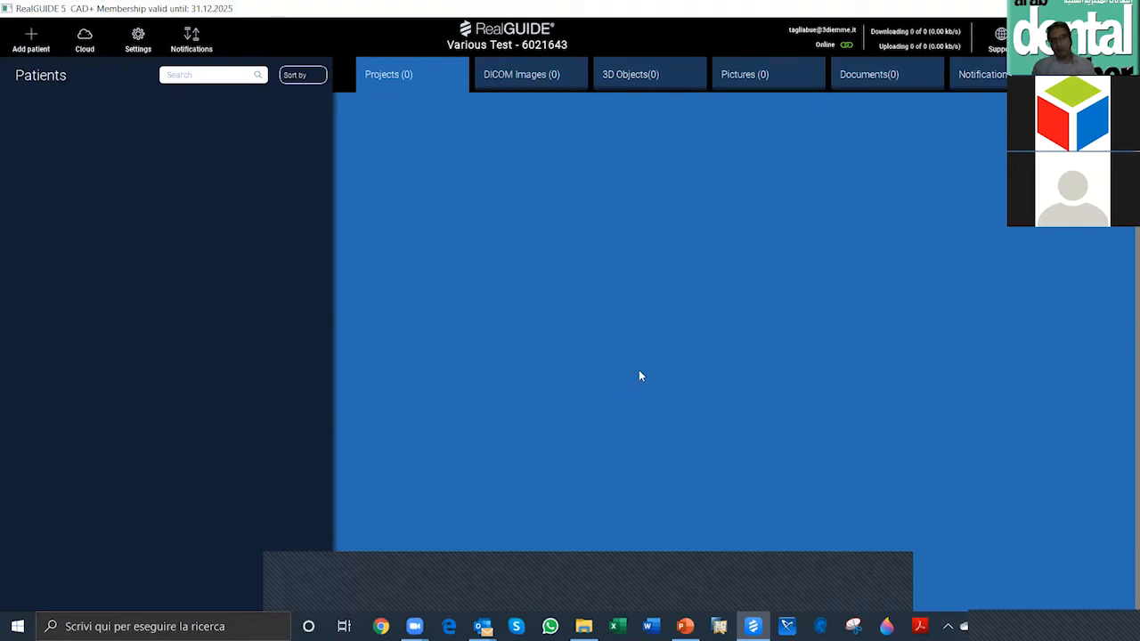
{"action": "left_click", "coordinate": [713, 588]}
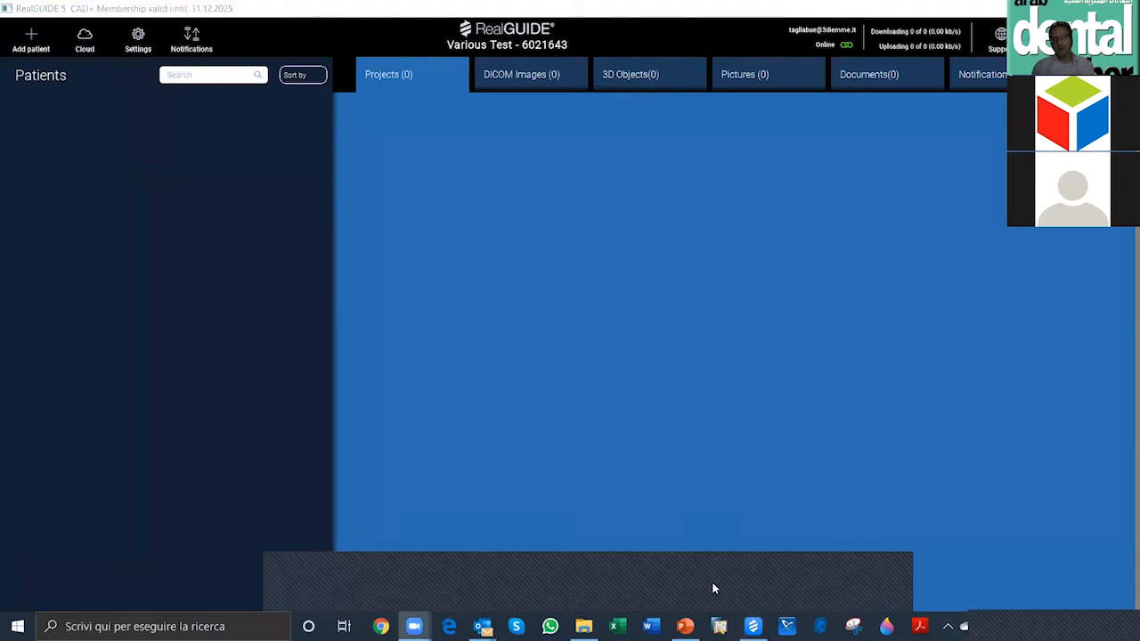
{"action": "left_click_drag", "start_coordinate": [713, 589], "coordinate": [846, 588]}
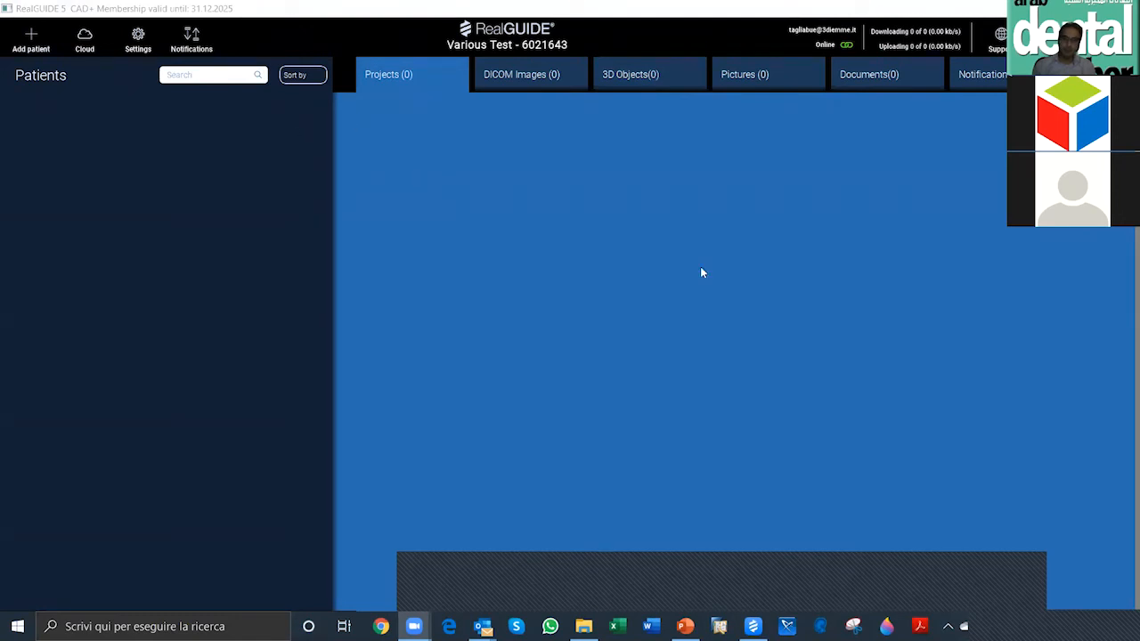
{"action": "left_click", "coordinate": [587, 260]}
Step: Create a new patient with name DEMO and surname REALGUIDE, and close the import window without importing anything
{"action": "left_click", "coordinate": [31, 38]}
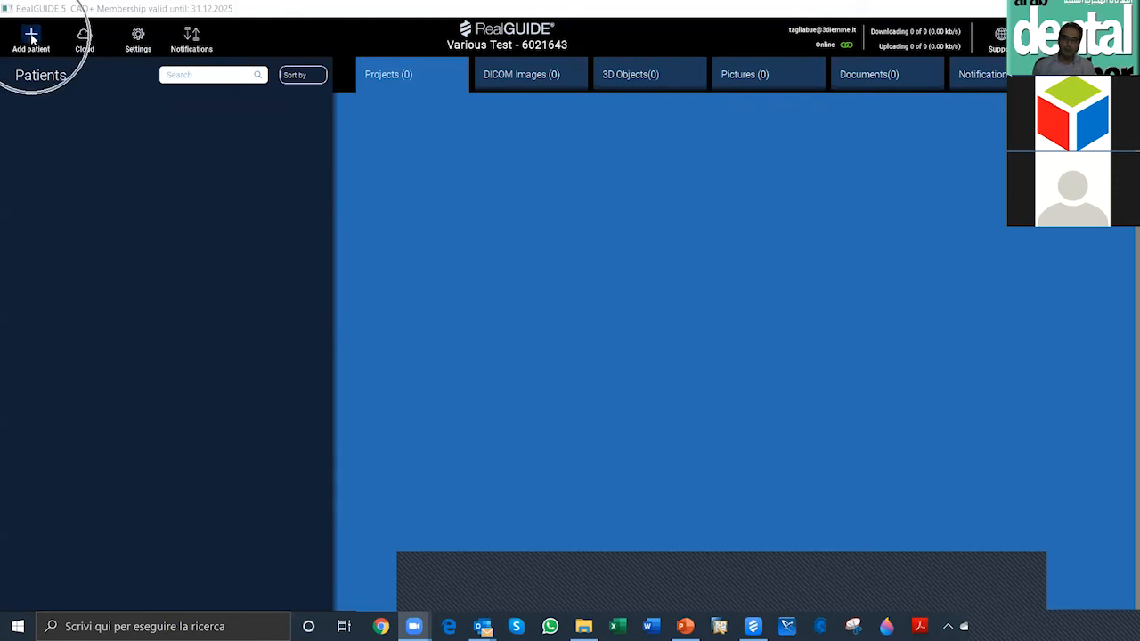
{"action": "key", "text": "ctrl"}
{"action": "key", "text": "ctrl"}
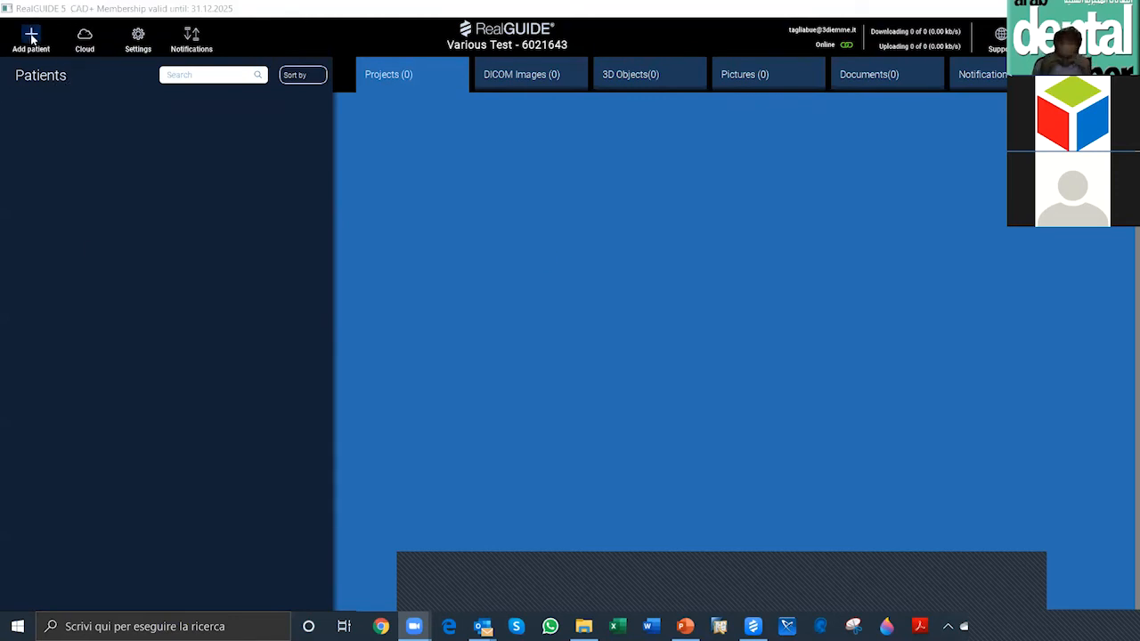
{"action": "left_click", "coordinate": [32, 38]}
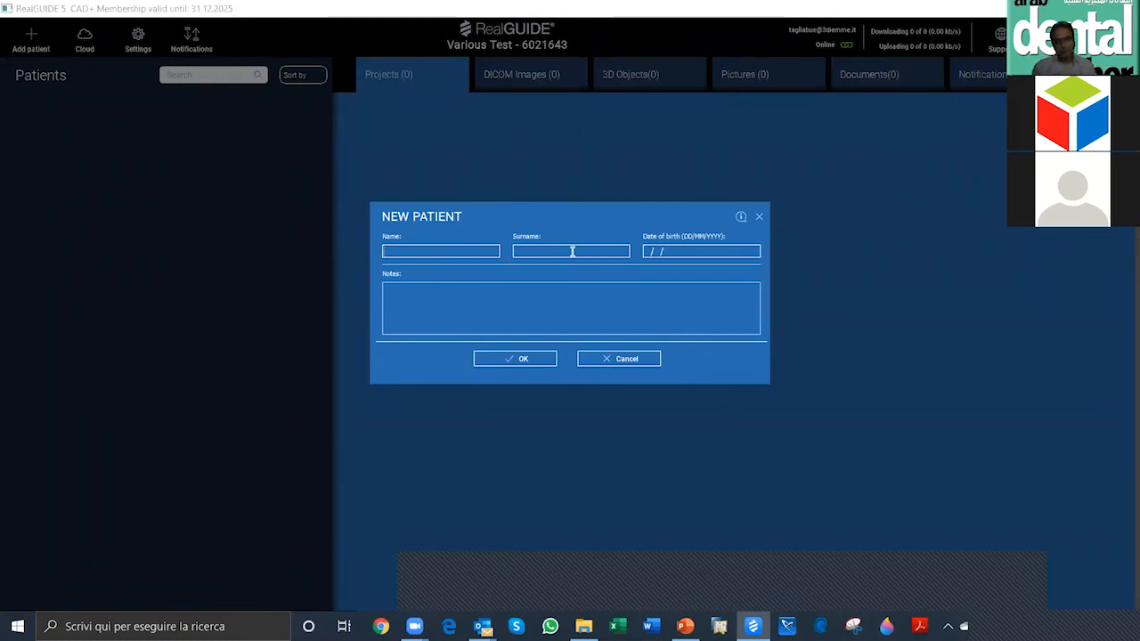
{"action": "type", "text": "DEMO"}
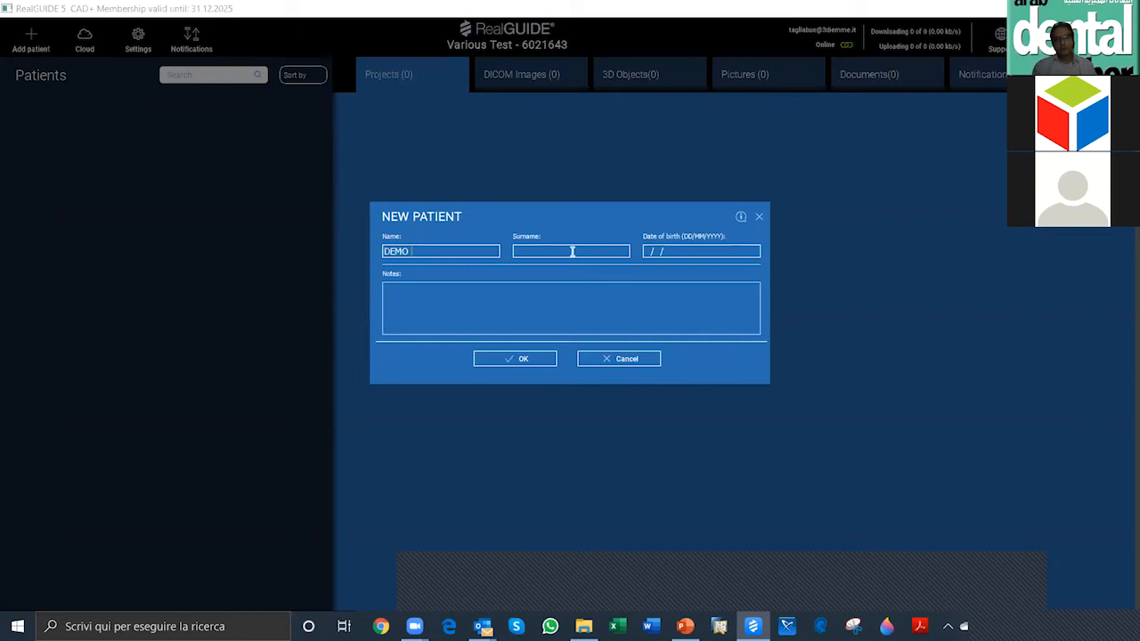
{"action": "left_click", "coordinate": [579, 251]}
{"action": "type", "text": "REALGUID"}
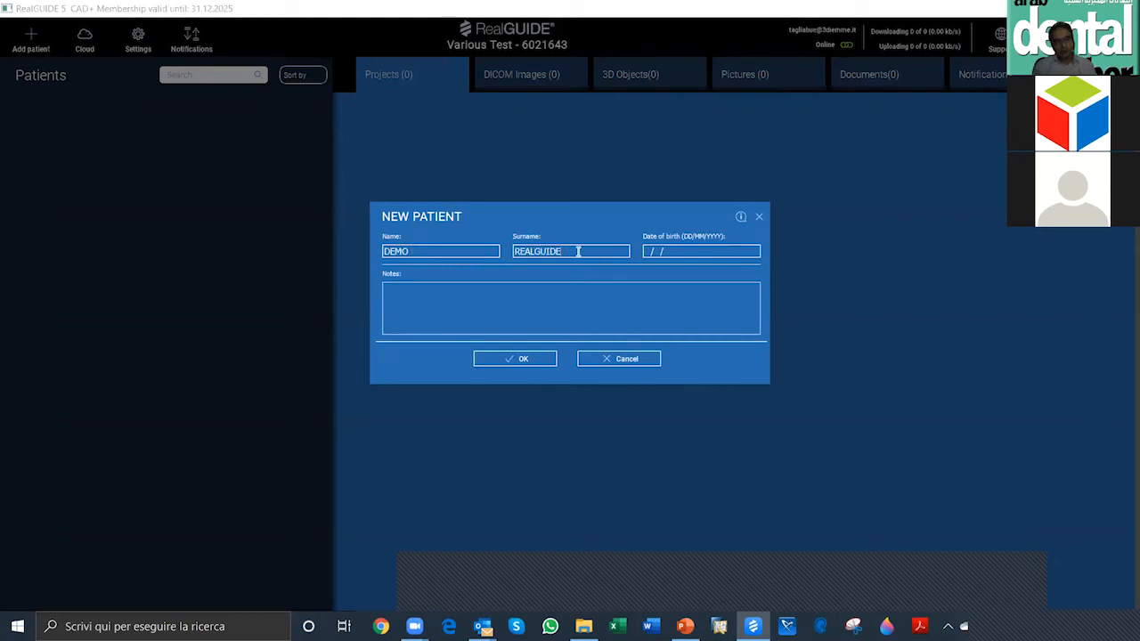
{"action": "type", "text": "E"}
{"action": "left_click", "coordinate": [520, 360]}
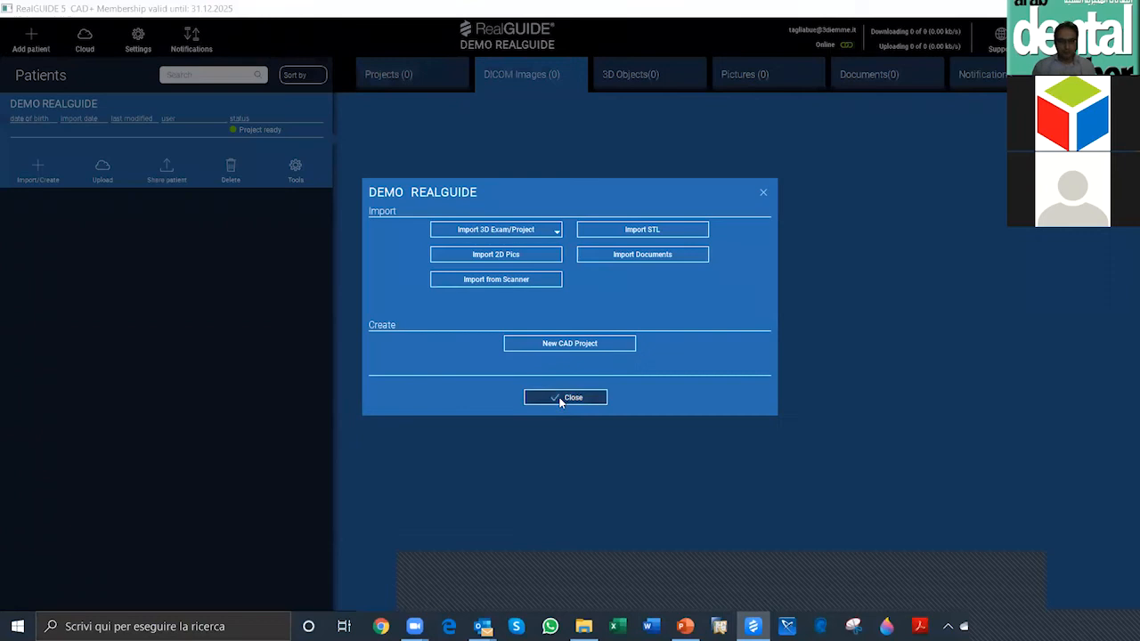
{"action": "left_click", "coordinate": [602, 397]}
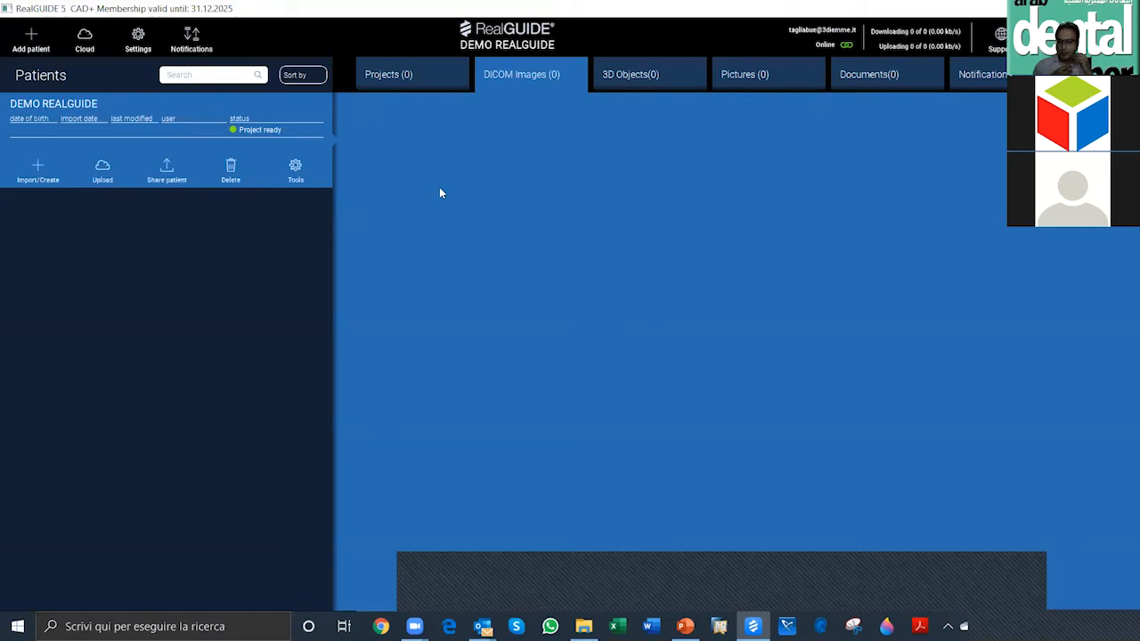
Step: Open the import and create options of the DEMO REALGUIDE patient and examine the choices for importing a 3D exam
{"action": "left_click", "coordinate": [37, 166]}
{"action": "left_click", "coordinate": [38, 165]}
{"action": "left_click", "coordinate": [39, 165]}
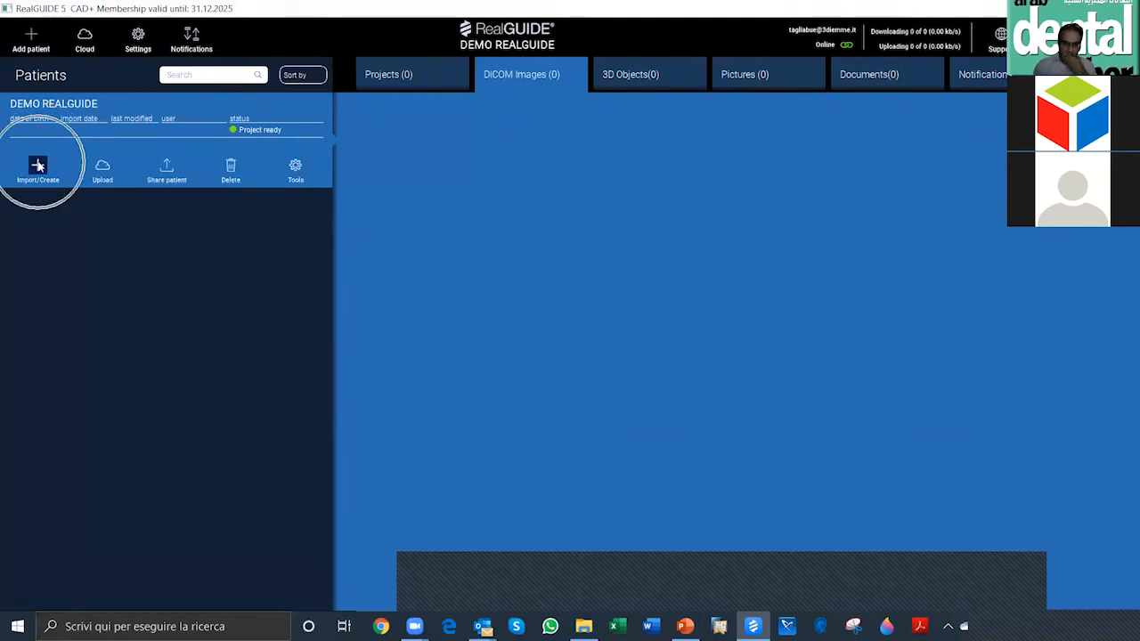
{"action": "left_click", "coordinate": [38, 166]}
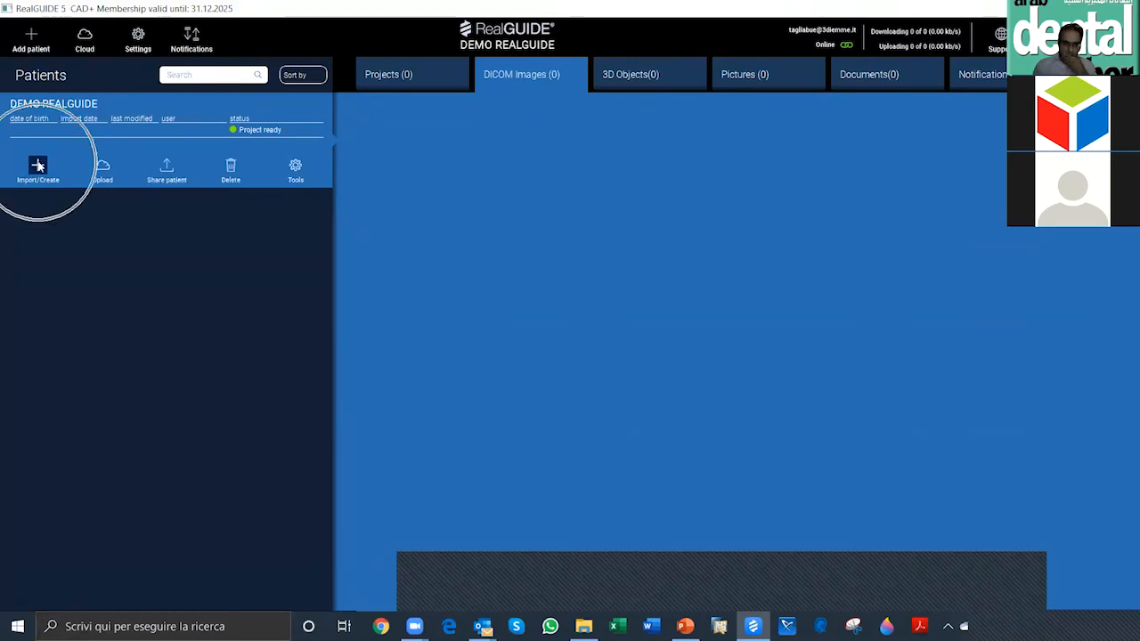
{"action": "left_click", "coordinate": [38, 166]}
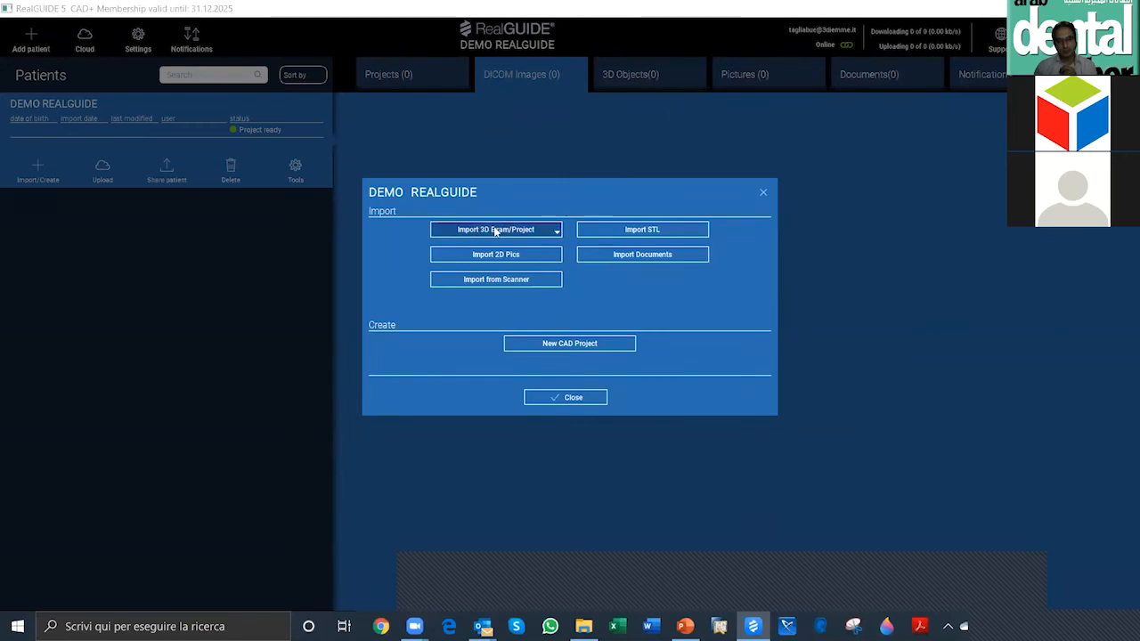
{"action": "left_click", "coordinate": [557, 235]}
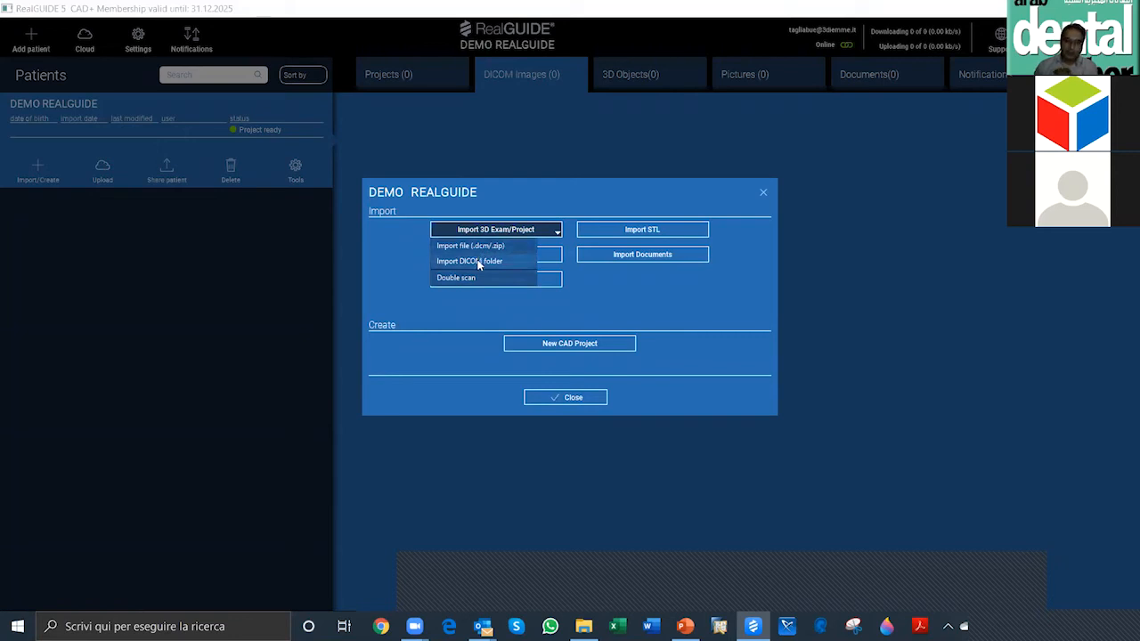
{"action": "left_click", "coordinate": [638, 600]}
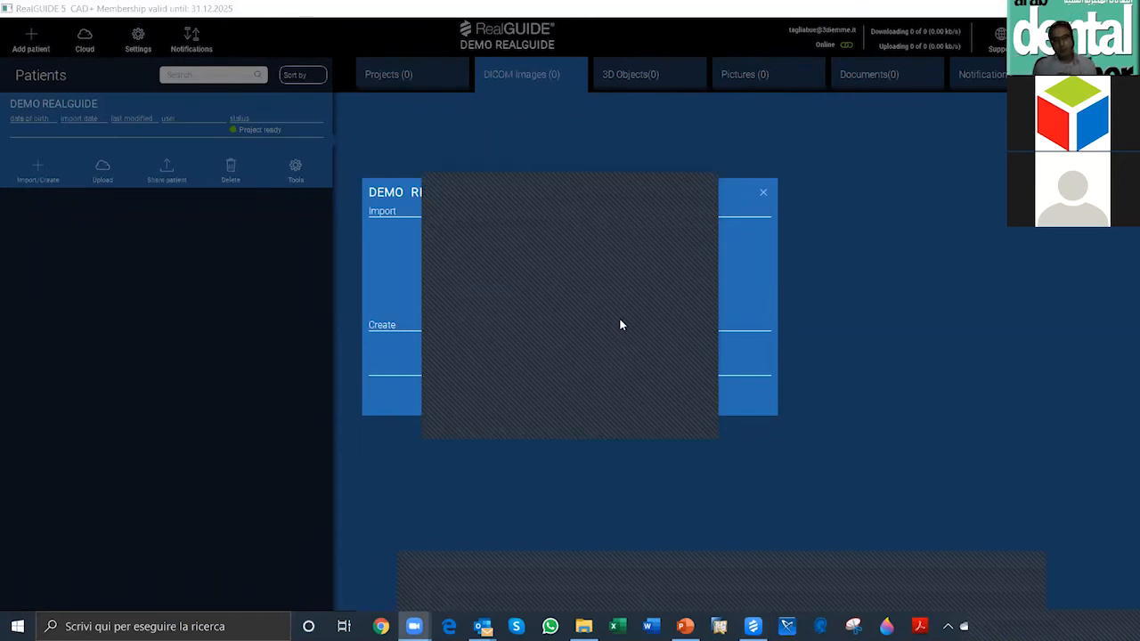
{"action": "left_click", "coordinate": [703, 183]}
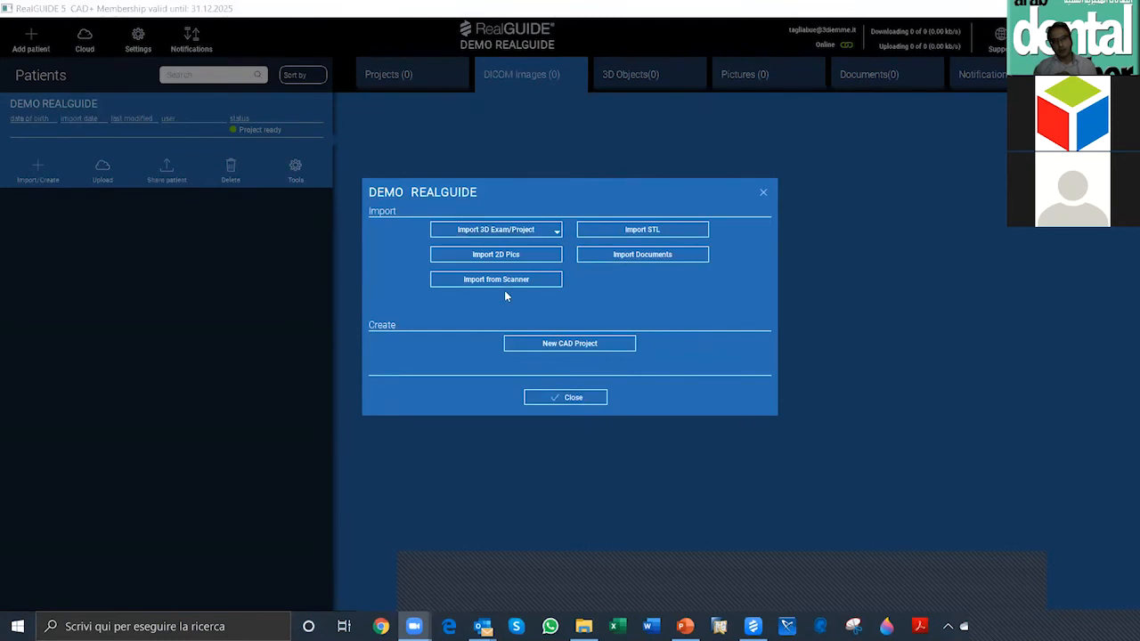
Step: Start a DICOM folder import and browse from Desktop through CASI DEMO RealGUIDE, TRAINING DEMO CASES and LOWER JAW PARTIAL EDENTULISM to BB CBCT
{"action": "left_click", "coordinate": [557, 230]}
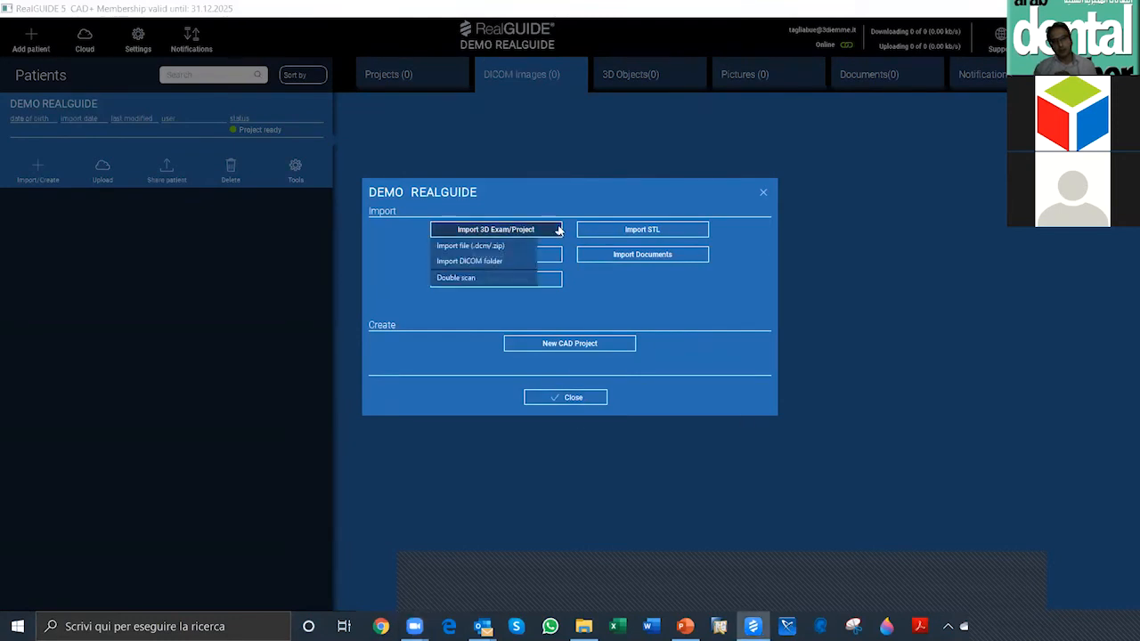
{"action": "left_click", "coordinate": [479, 261]}
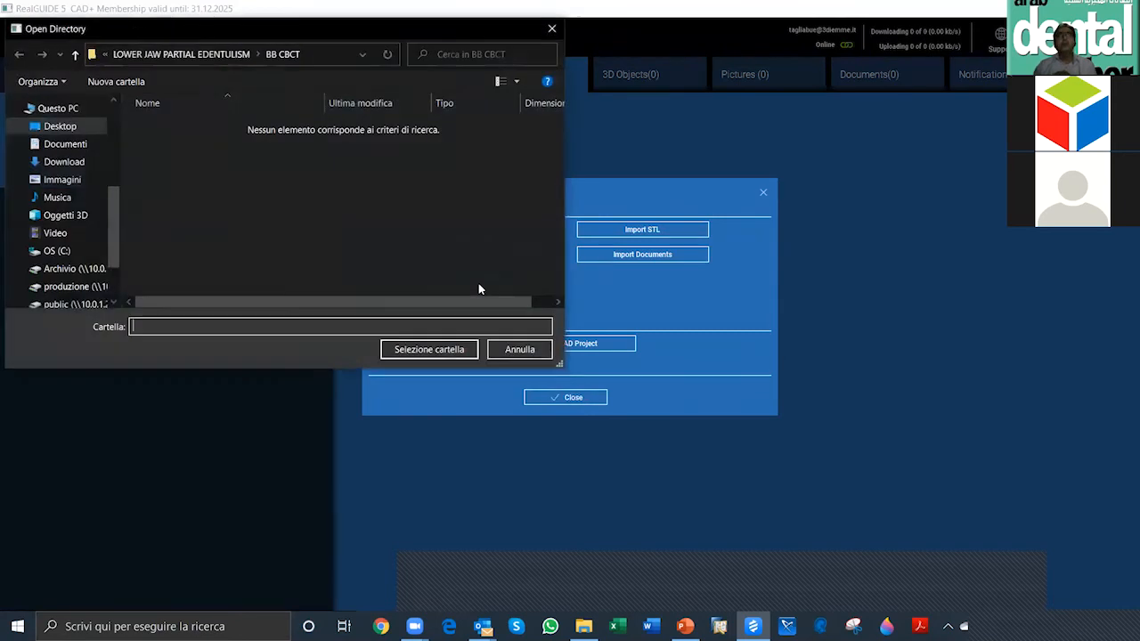
{"action": "left_click", "coordinate": [78, 127]}
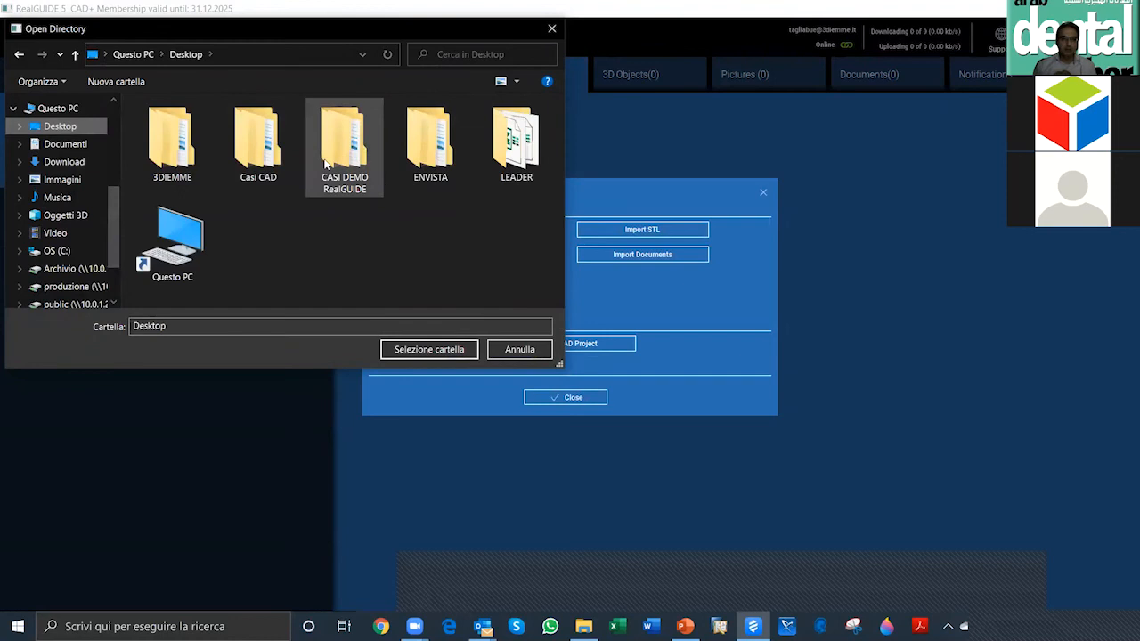
{"action": "double_click", "coordinate": [343, 176]}
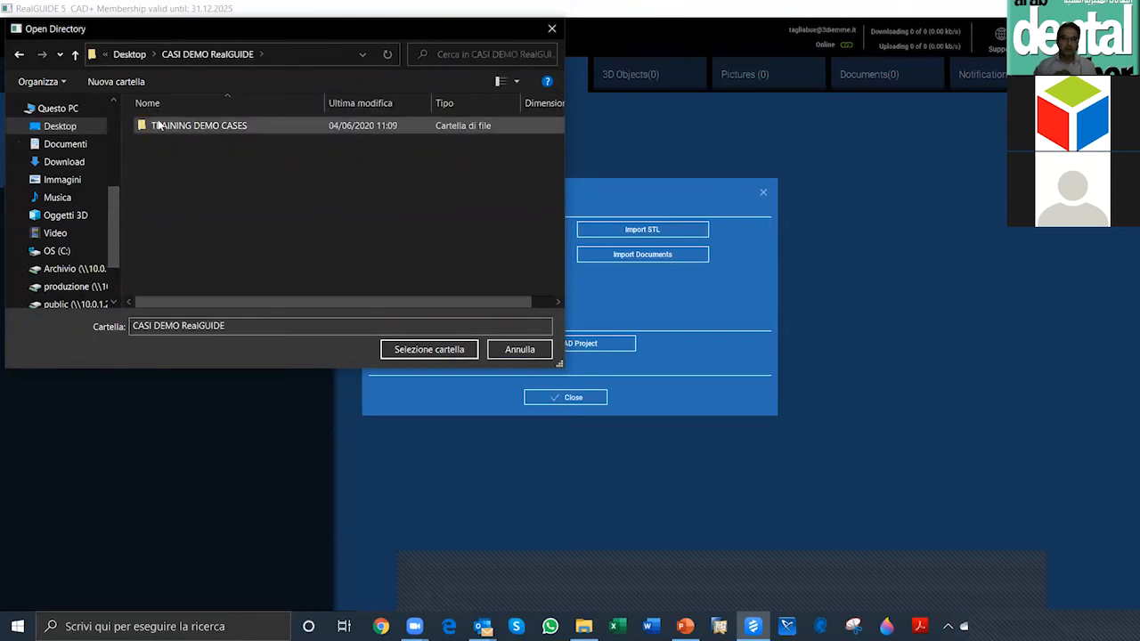
{"action": "double_click", "coordinate": [162, 126]}
{"action": "double_click", "coordinate": [226, 127]}
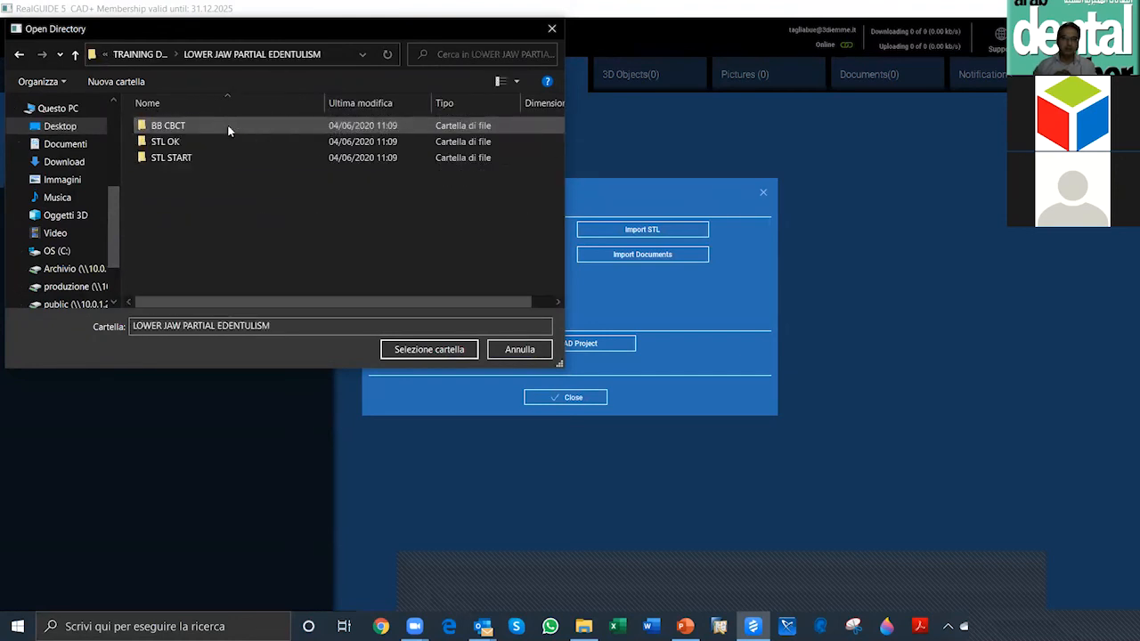
{"action": "double_click", "coordinate": [210, 126]}
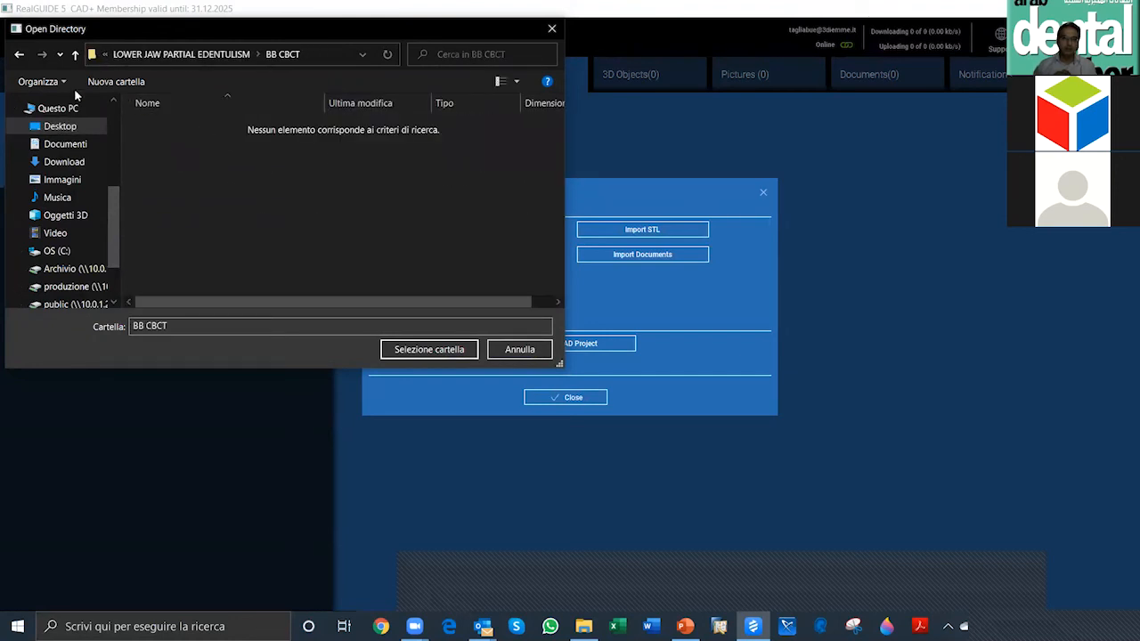
Step: Import the BB CBCT folder from LOWER JAW PARTIAL EDENTULISM as the patient's DICOM exam, and close the import window
{"action": "left_click", "coordinate": [19, 55]}
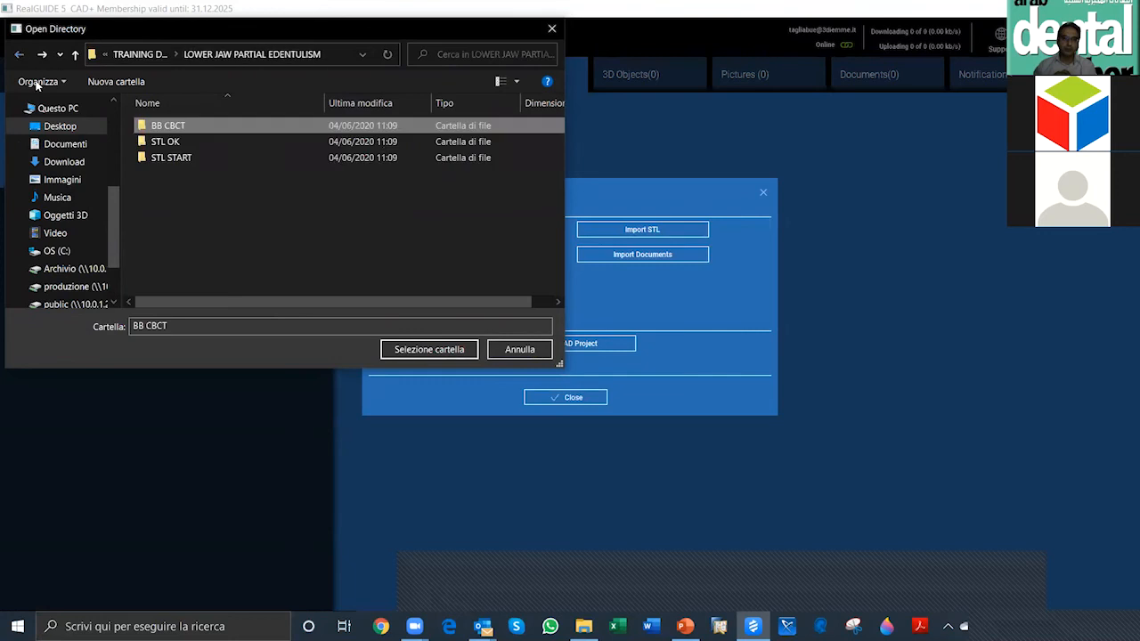
{"action": "left_click", "coordinate": [196, 131]}
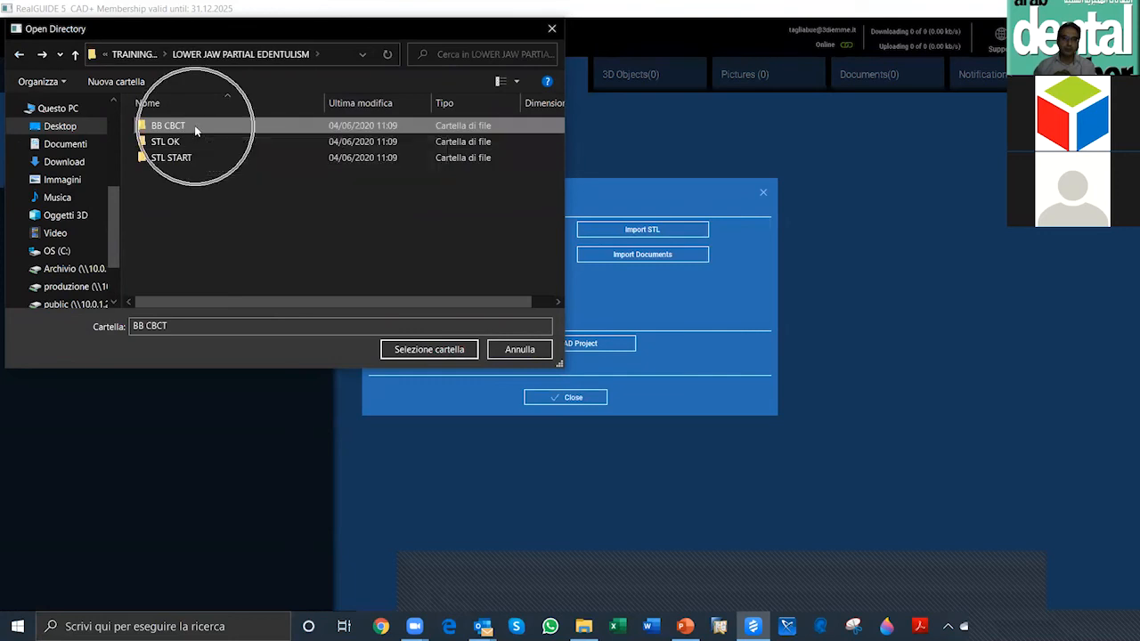
{"action": "key", "text": "ctrl"}
{"action": "key", "text": "ctrl"}
{"action": "key", "text": "ctrl"}
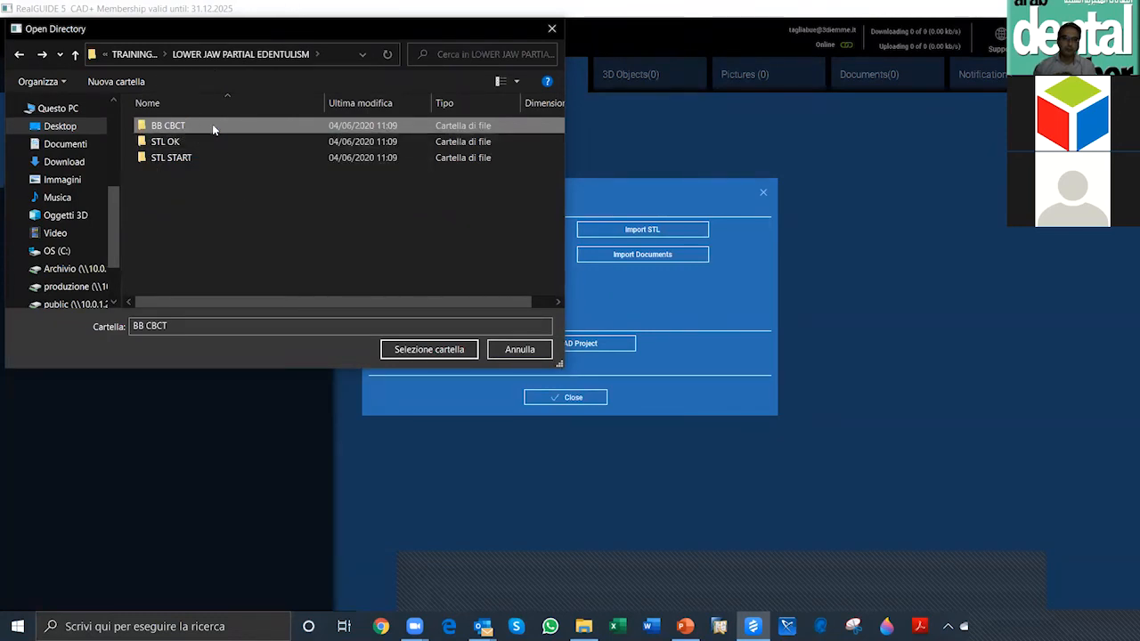
{"action": "left_click", "coordinate": [419, 349]}
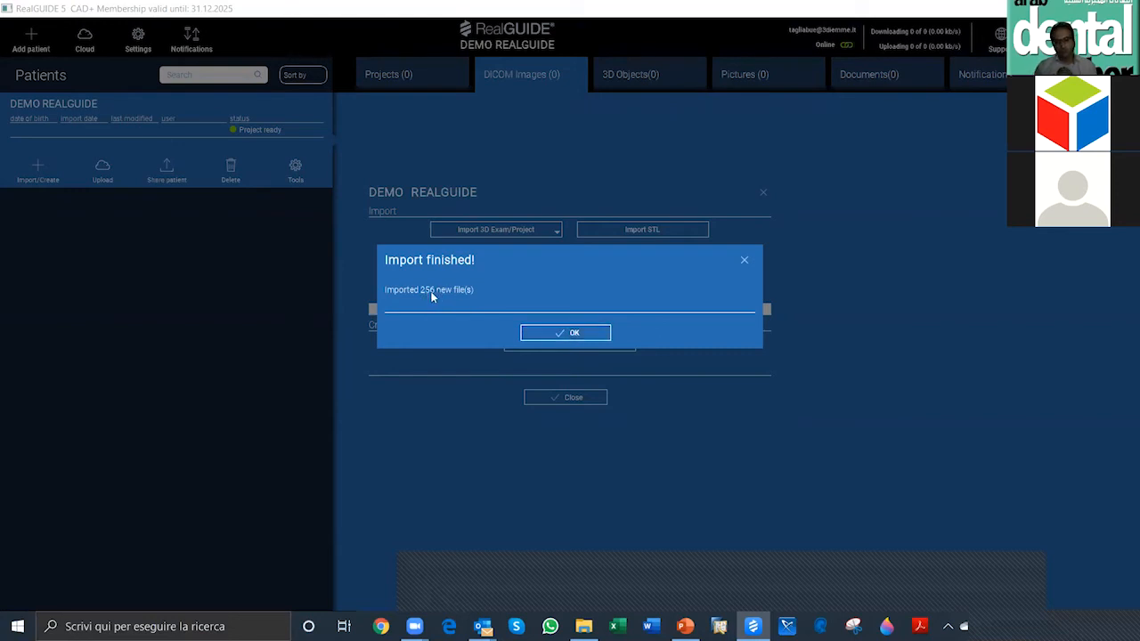
{"action": "left_click", "coordinate": [566, 332]}
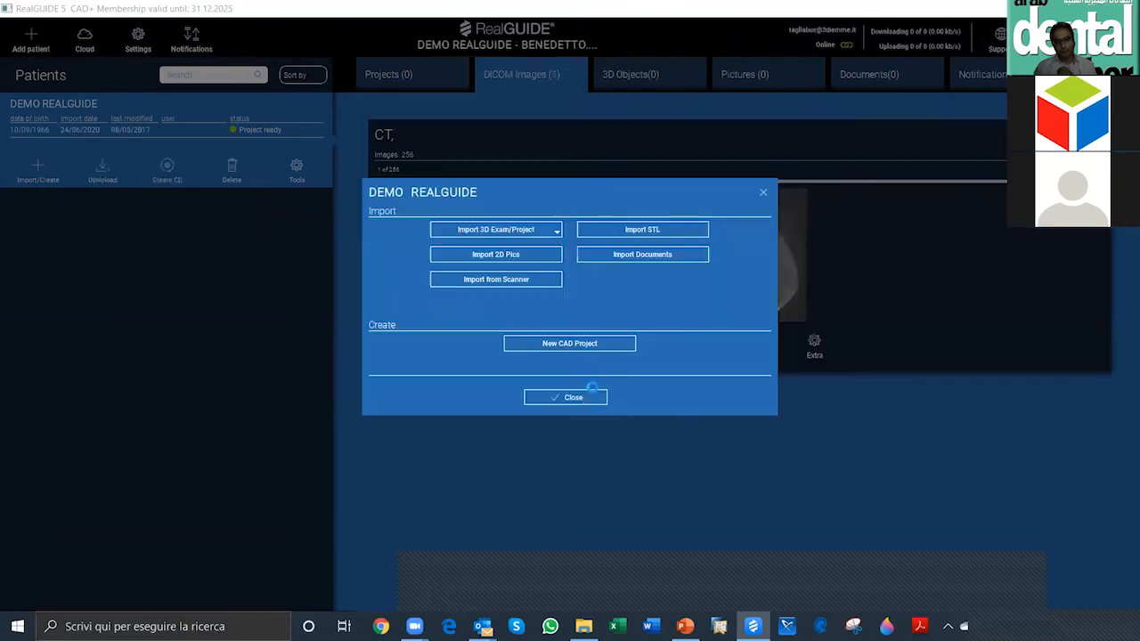
{"action": "left_click", "coordinate": [574, 398]}
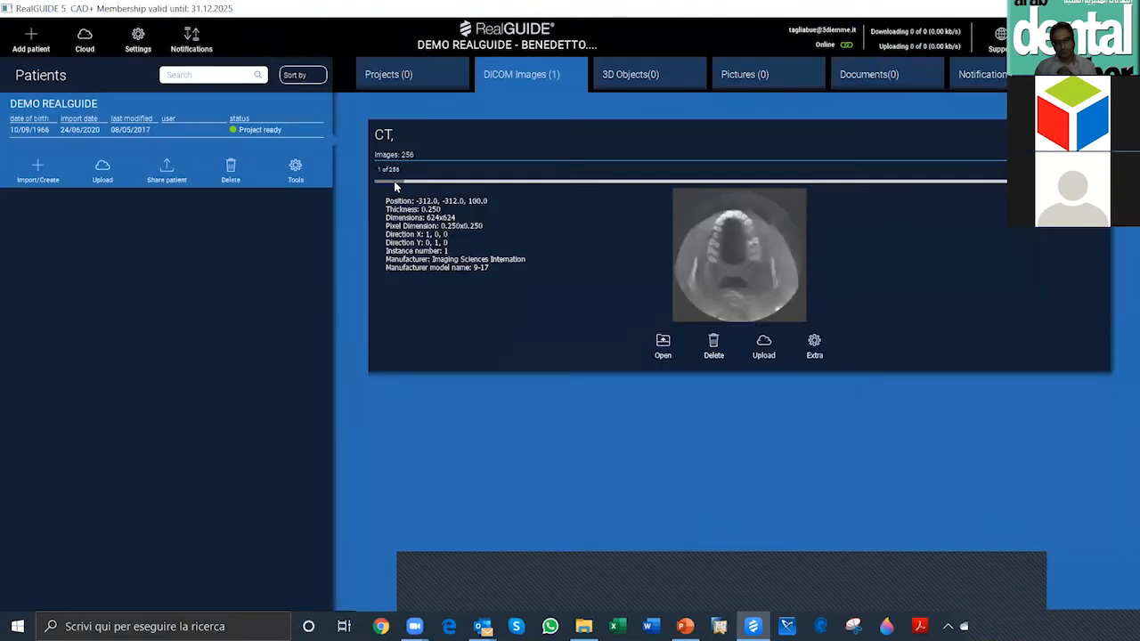
Step: Browse through the slices of the imported CT series and return to the first image
{"action": "left_click", "coordinate": [393, 181]}
{"action": "left_click_drag", "start_coordinate": [446, 186], "coordinate": [379, 185]}
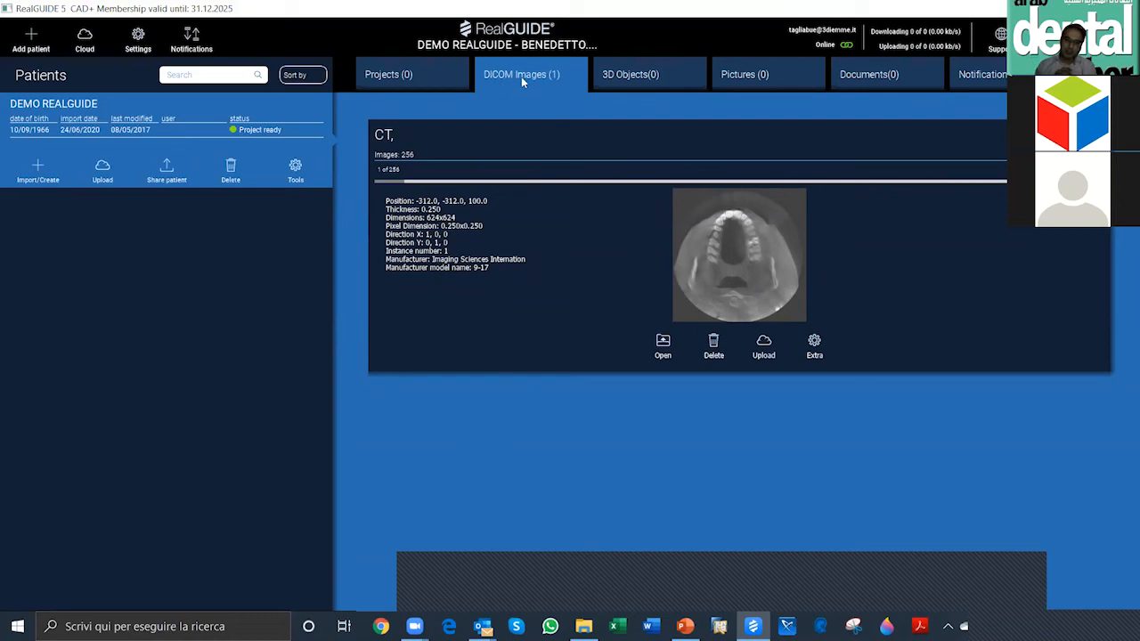
Step: Compare the DEMO REALGUIDE patient's projects section with its DICOM images section, ending on the DICOM images
{"action": "left_click", "coordinate": [395, 77]}
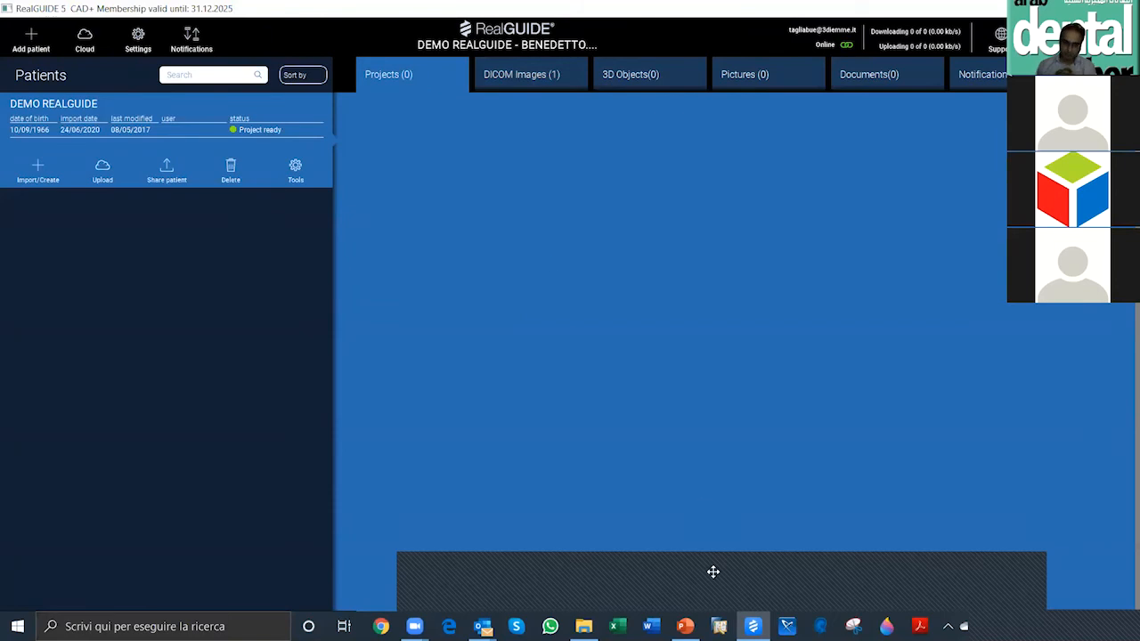
{"action": "left_click", "coordinate": [684, 588]}
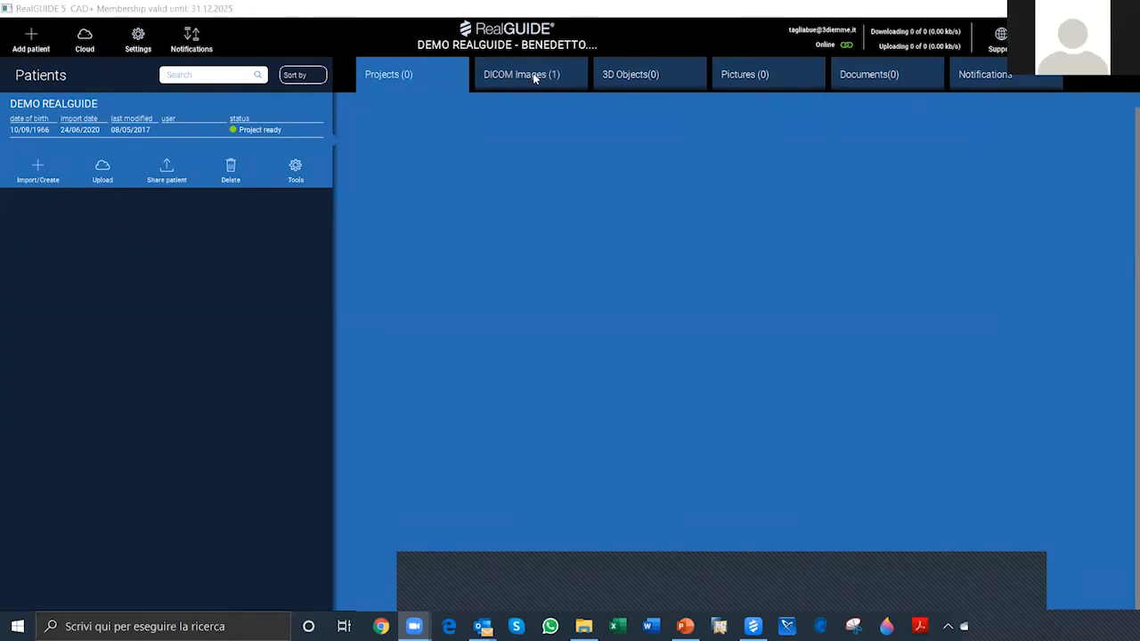
{"action": "left_click", "coordinate": [397, 77]}
{"action": "left_click", "coordinate": [404, 76]}
{"action": "left_click", "coordinate": [515, 80]}
{"action": "left_click", "coordinate": [553, 78]}
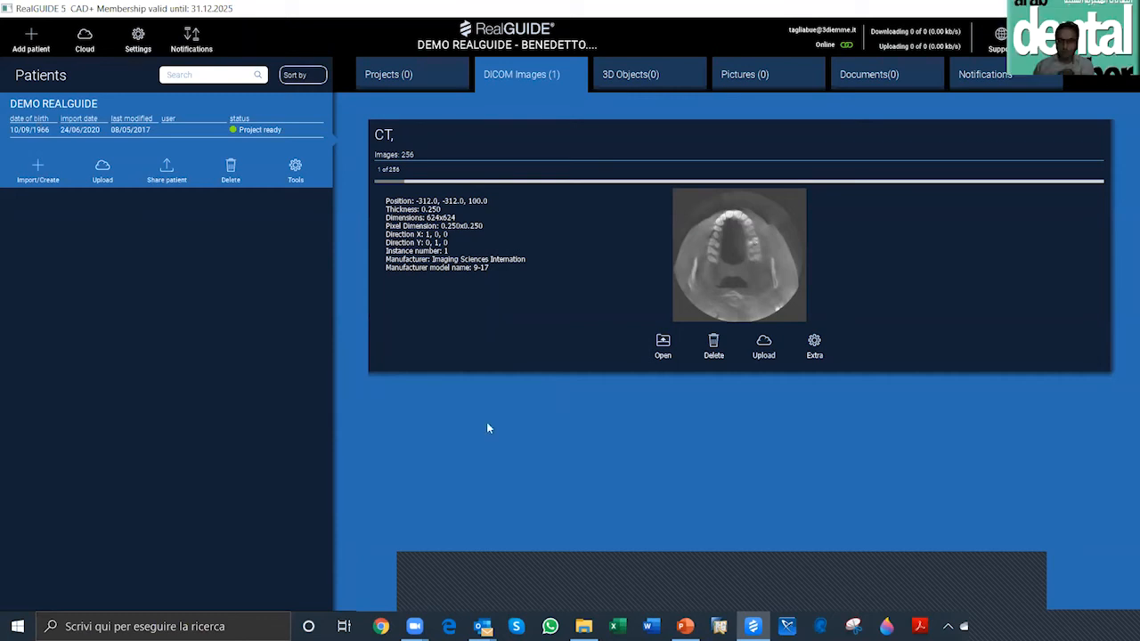
Step: Open the STL file import for the DEMO REALGUIDE patient
{"action": "left_click", "coordinate": [37, 166]}
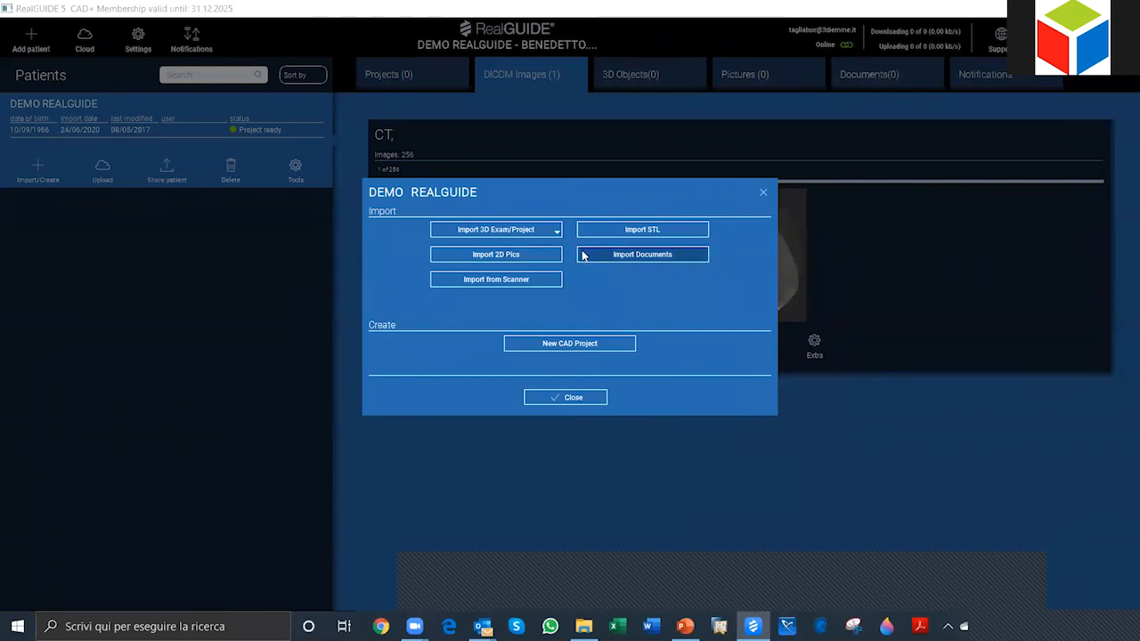
{"action": "left_click", "coordinate": [640, 230]}
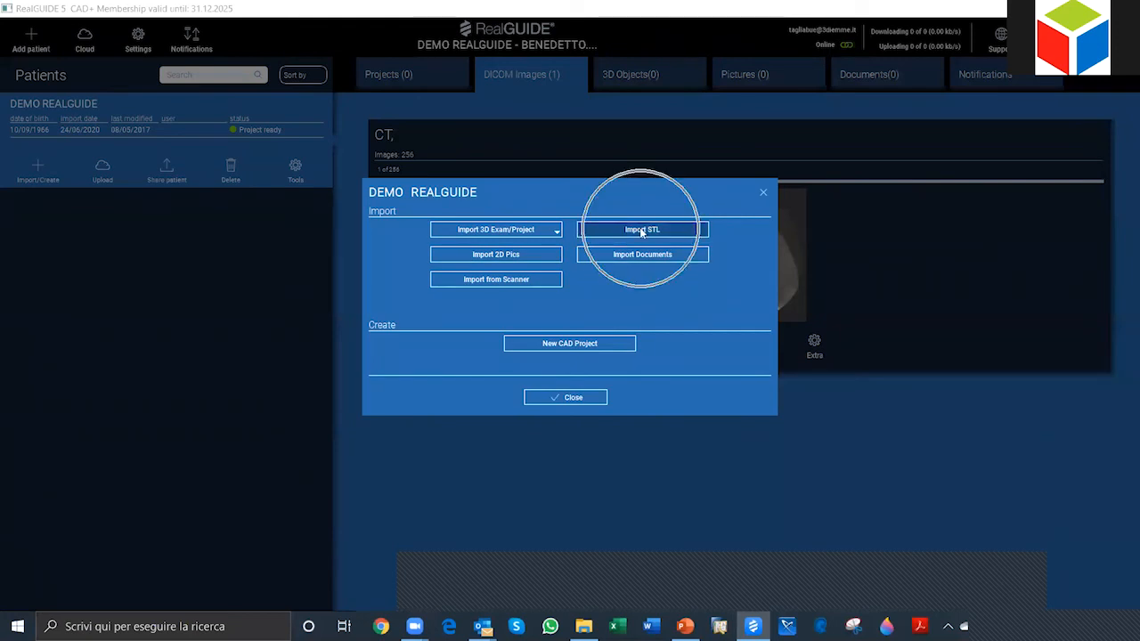
{"action": "left_click", "coordinate": [641, 229]}
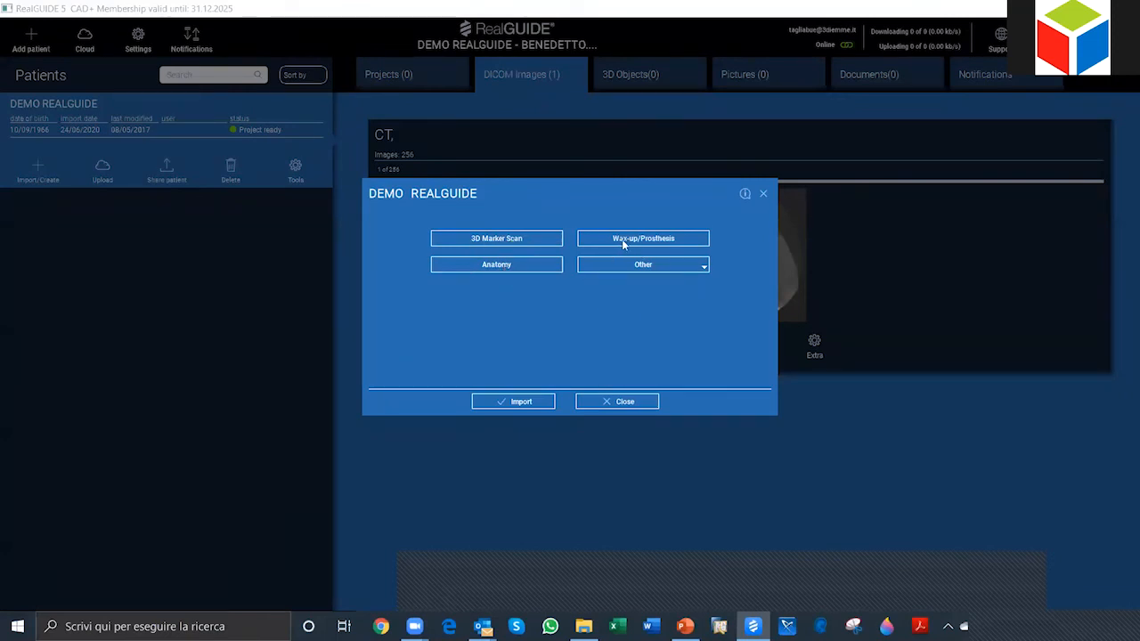
{"action": "left_click", "coordinate": [704, 266]}
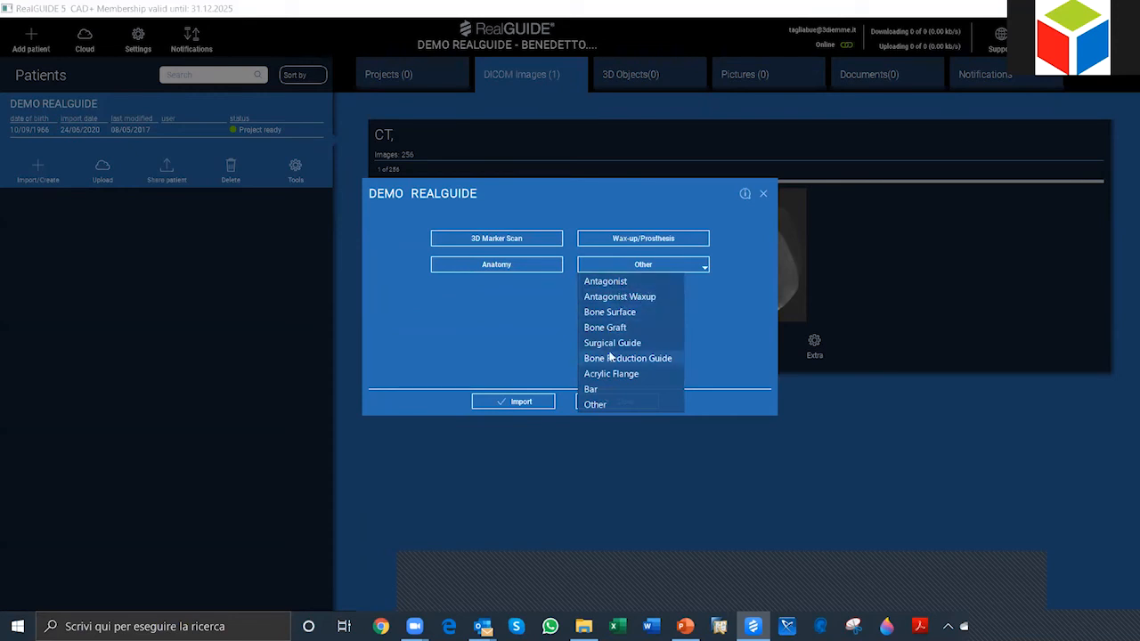
{"action": "left_click", "coordinate": [597, 405]}
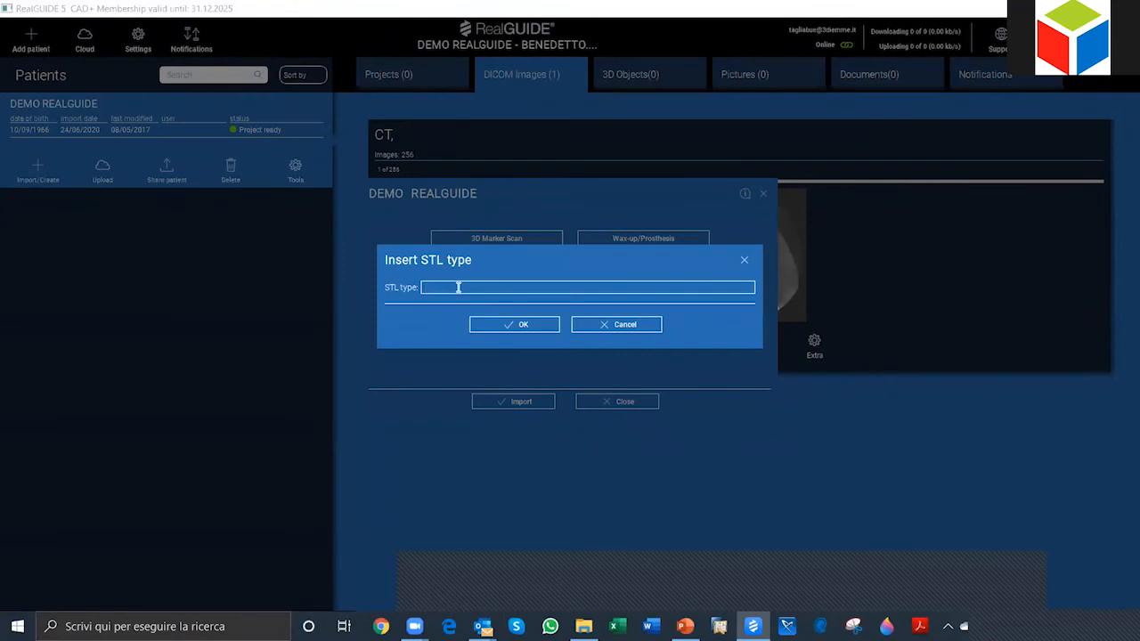
{"action": "type", "text": "SCWDEDCWDCWDV"}
{"action": "key", "text": "BackSpace"}
{"action": "left_click", "coordinate": [611, 326]}
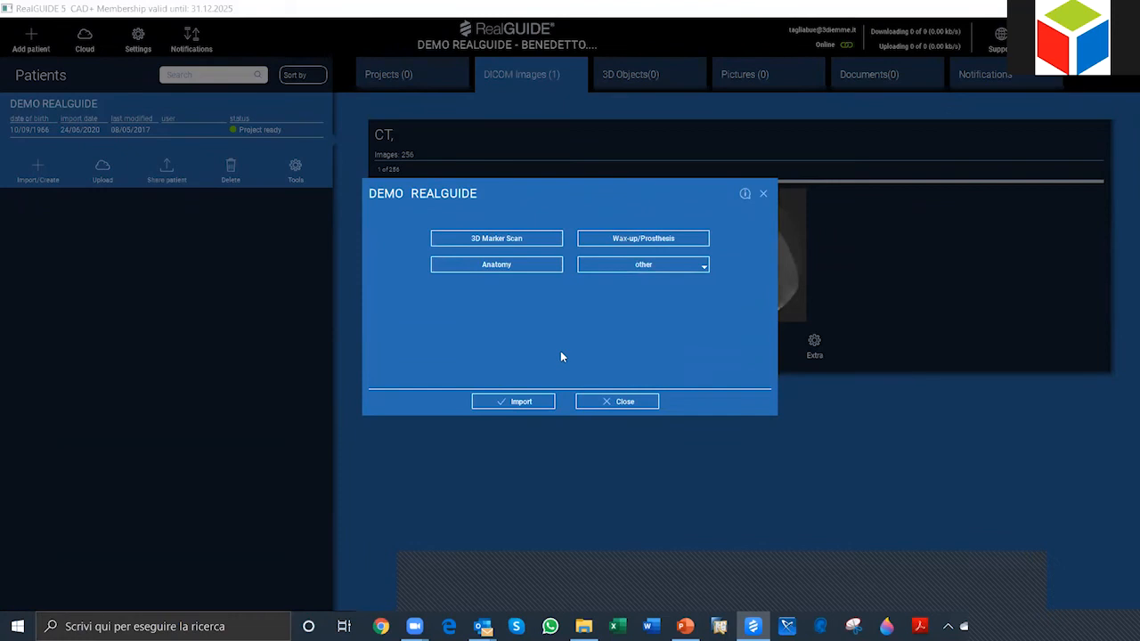
Step: Import the BB NO matching_Anatomy file from the STL START folder as an Anatomy STL, and close the import window
{"action": "left_click", "coordinate": [508, 267]}
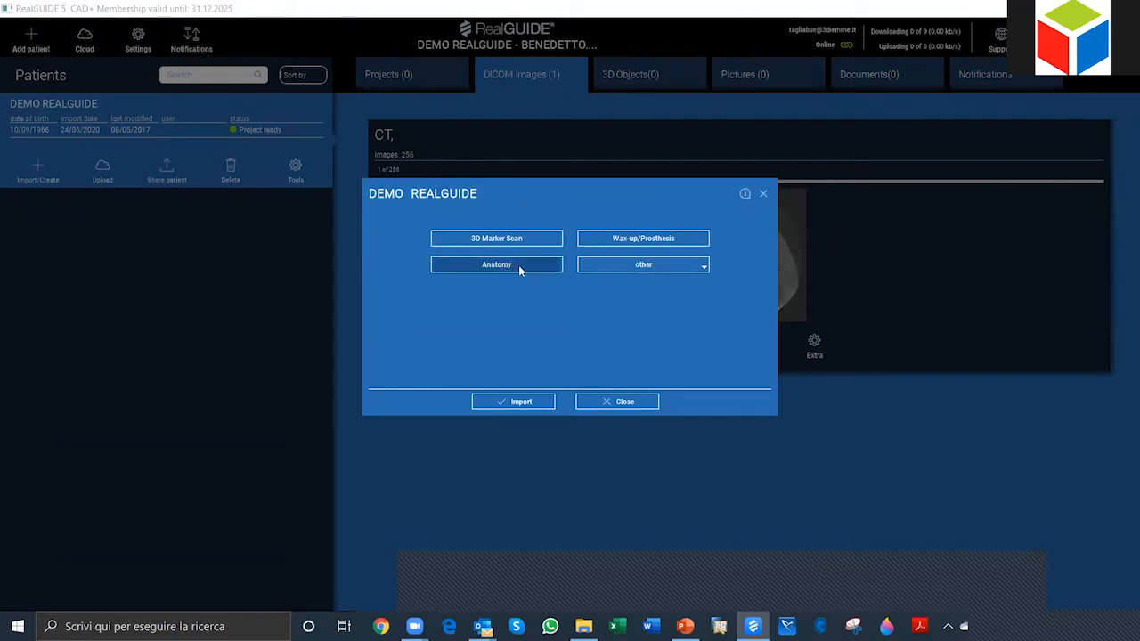
{"action": "left_click", "coordinate": [524, 402]}
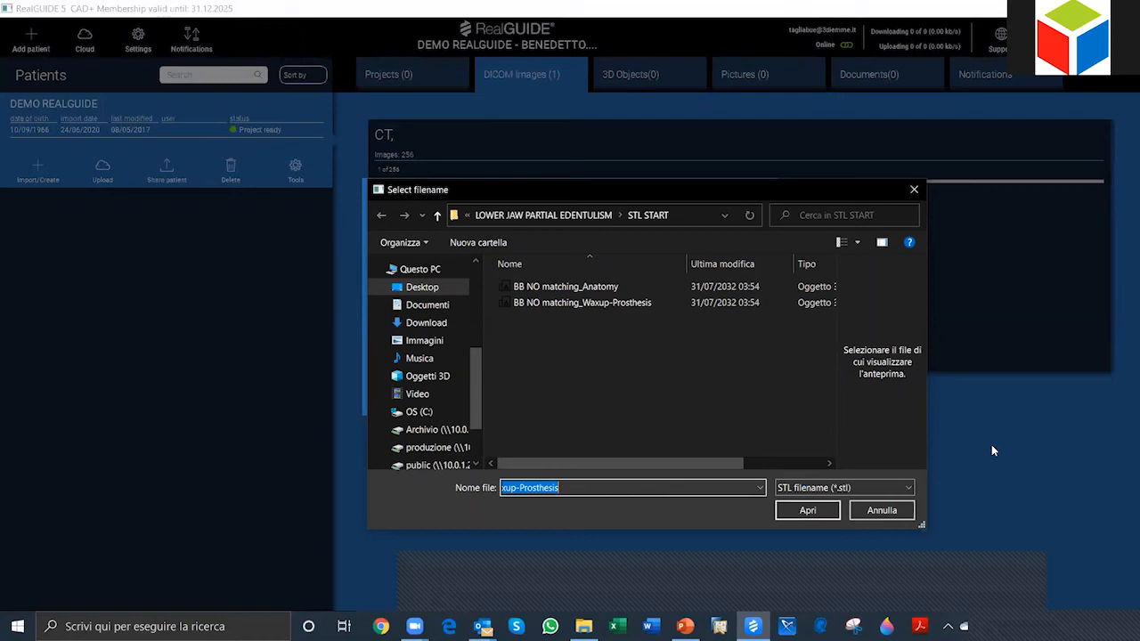
{"action": "left_click", "coordinate": [567, 288]}
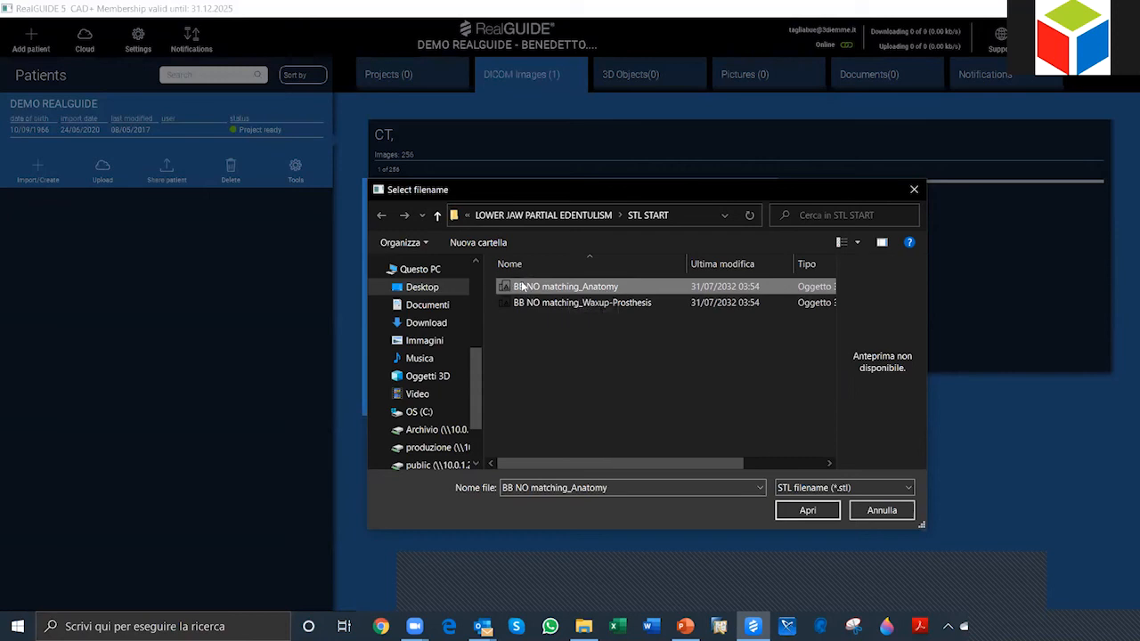
{"action": "left_click", "coordinate": [807, 510]}
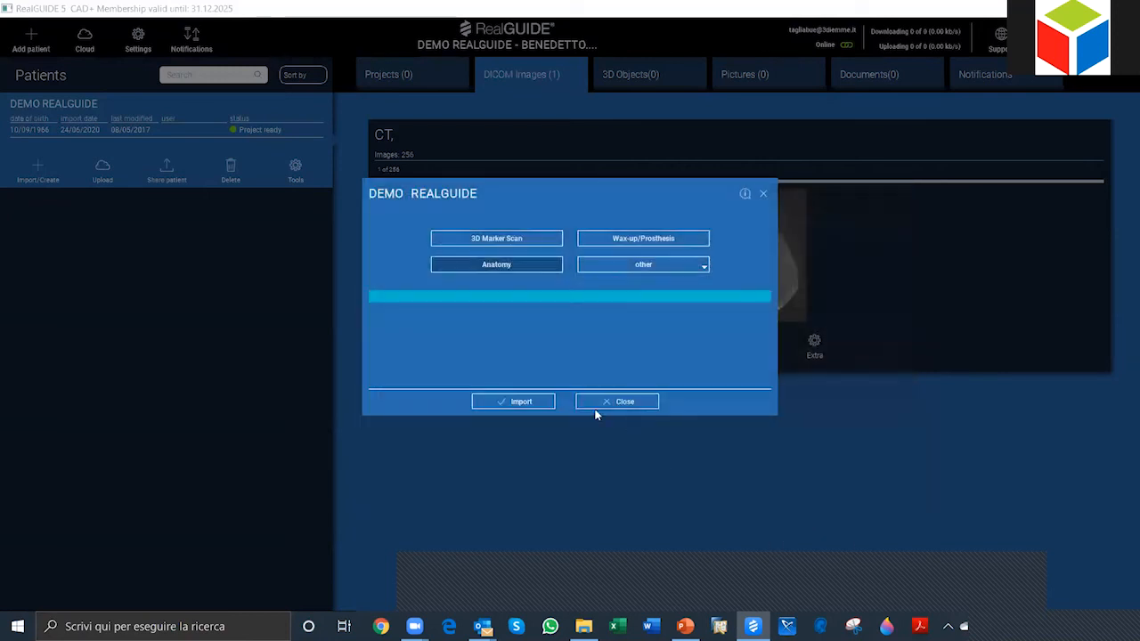
{"action": "left_click", "coordinate": [626, 401]}
{"action": "left_click", "coordinate": [592, 400]}
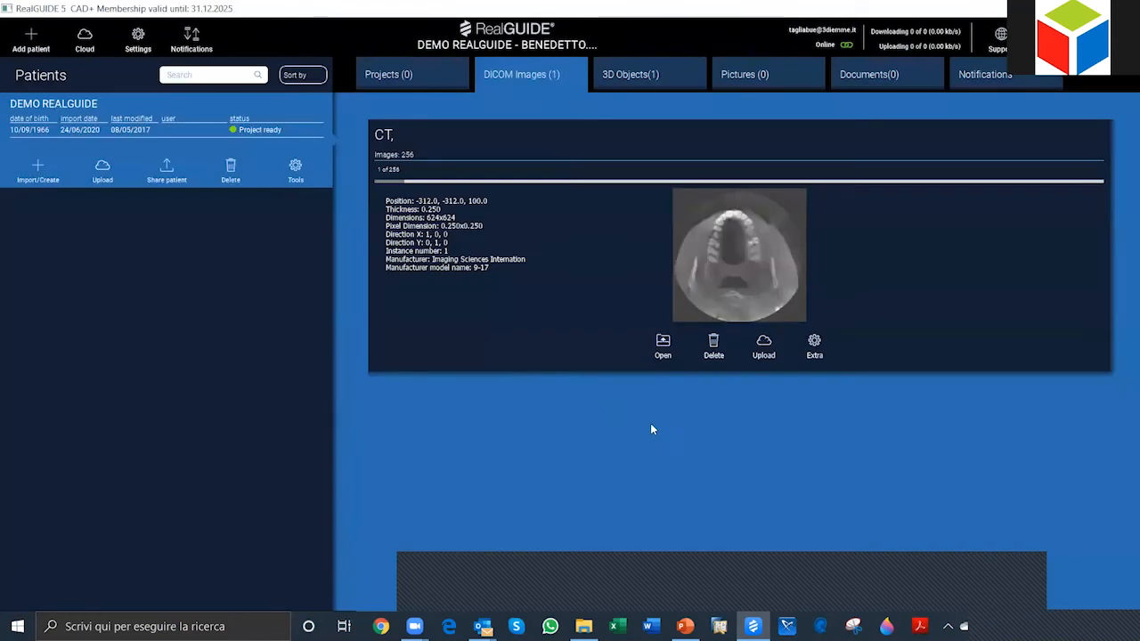
Step: View the imported anatomy model among the patient's 3D objects and compare it with the DICOM CT images
{"action": "left_click", "coordinate": [627, 76]}
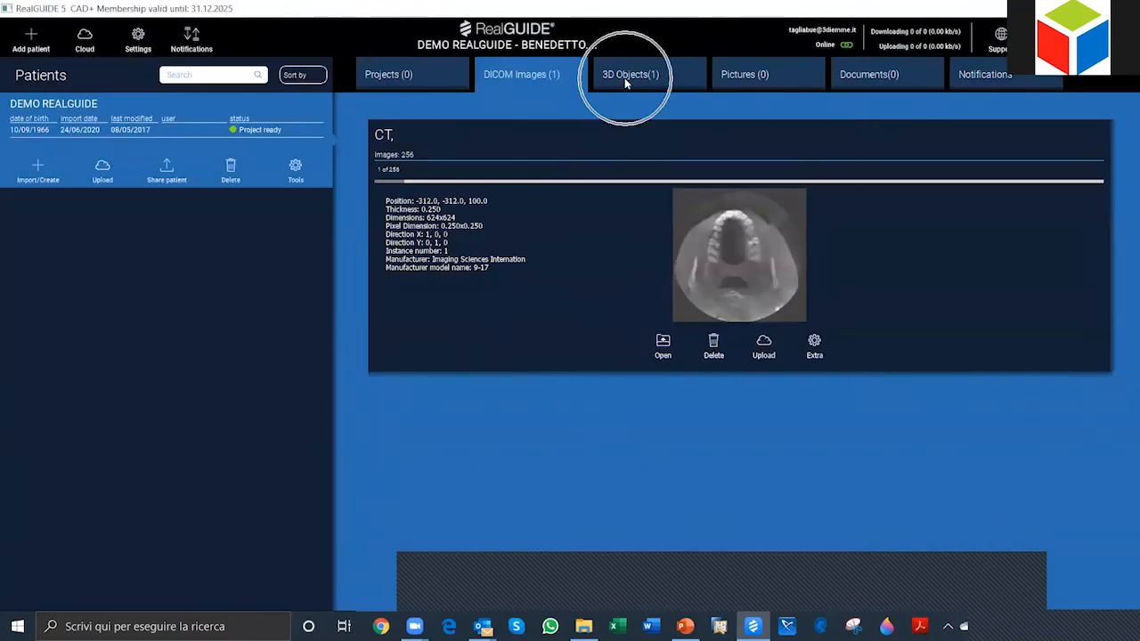
{"action": "left_click", "coordinate": [666, 75]}
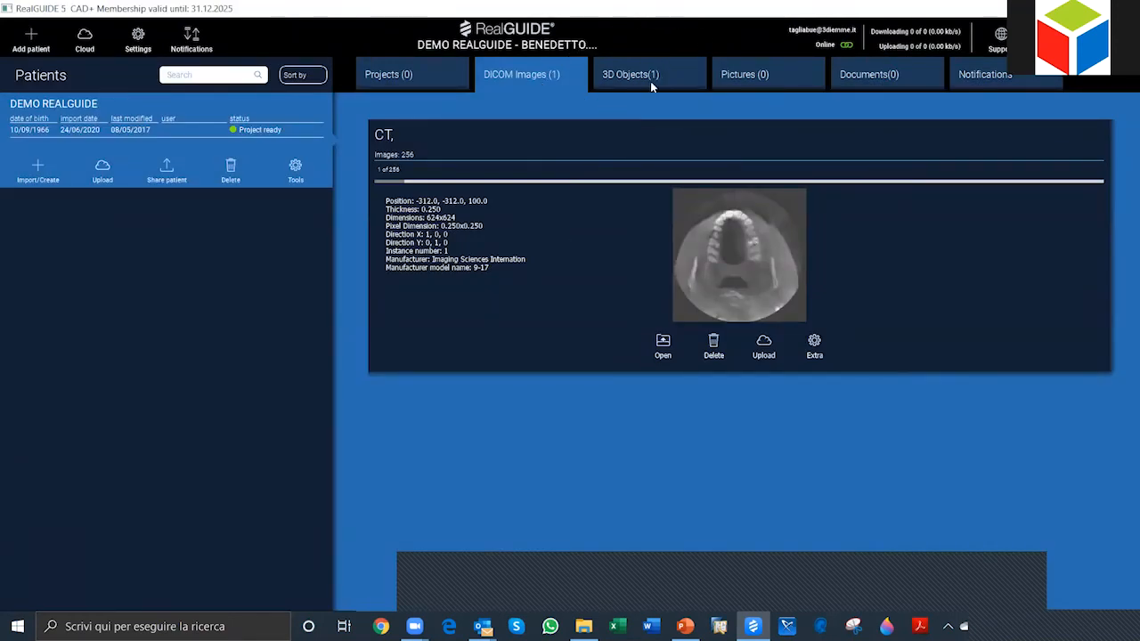
{"action": "left_click", "coordinate": [653, 77]}
{"action": "left_click", "coordinate": [641, 75]}
{"action": "left_click", "coordinate": [643, 76]}
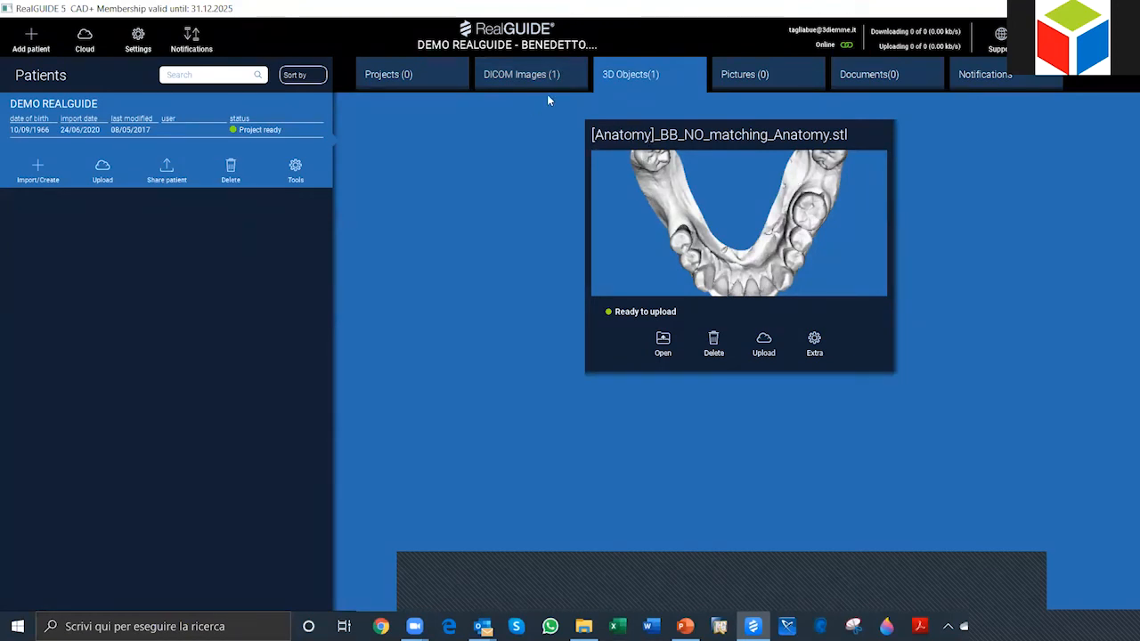
{"action": "left_click", "coordinate": [528, 75]}
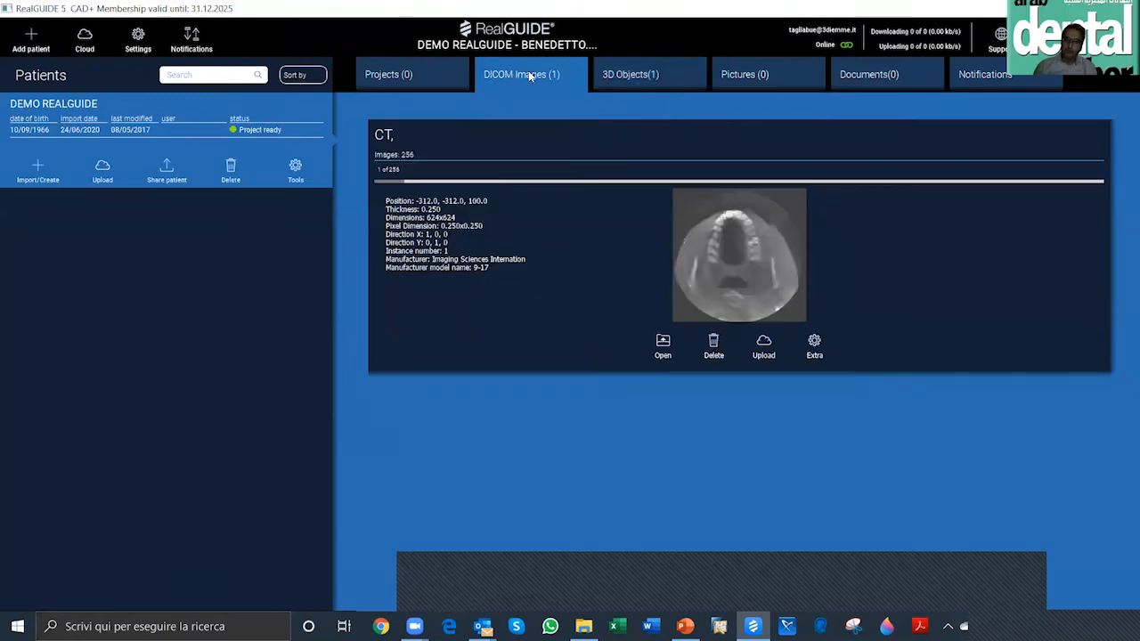
{"action": "left_click", "coordinate": [522, 79]}
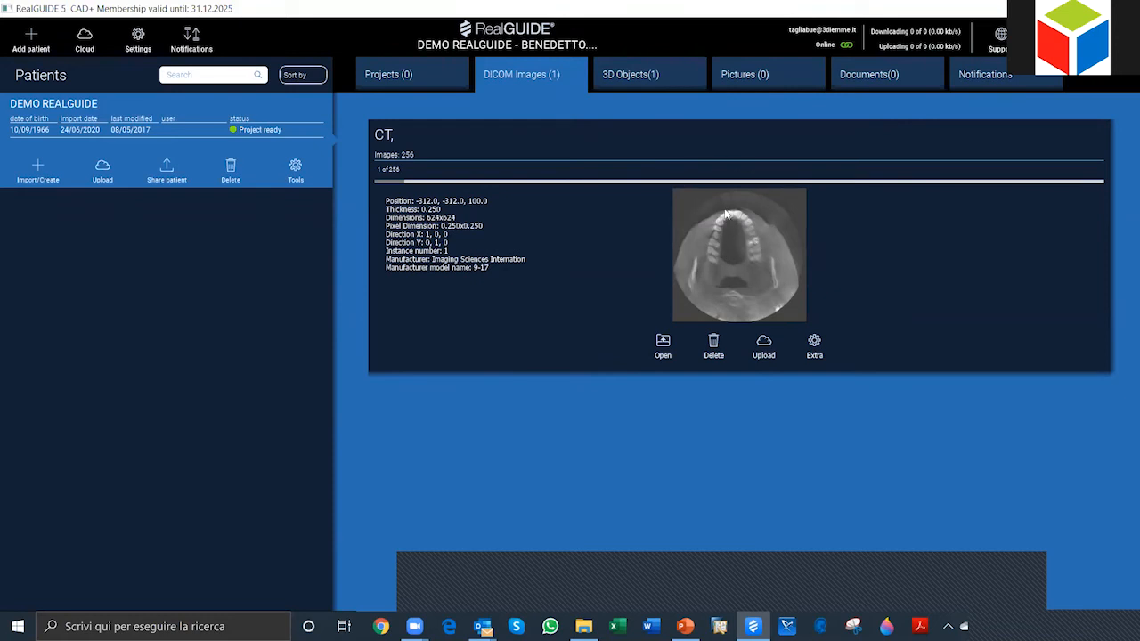
{"action": "left_click", "coordinate": [652, 78]}
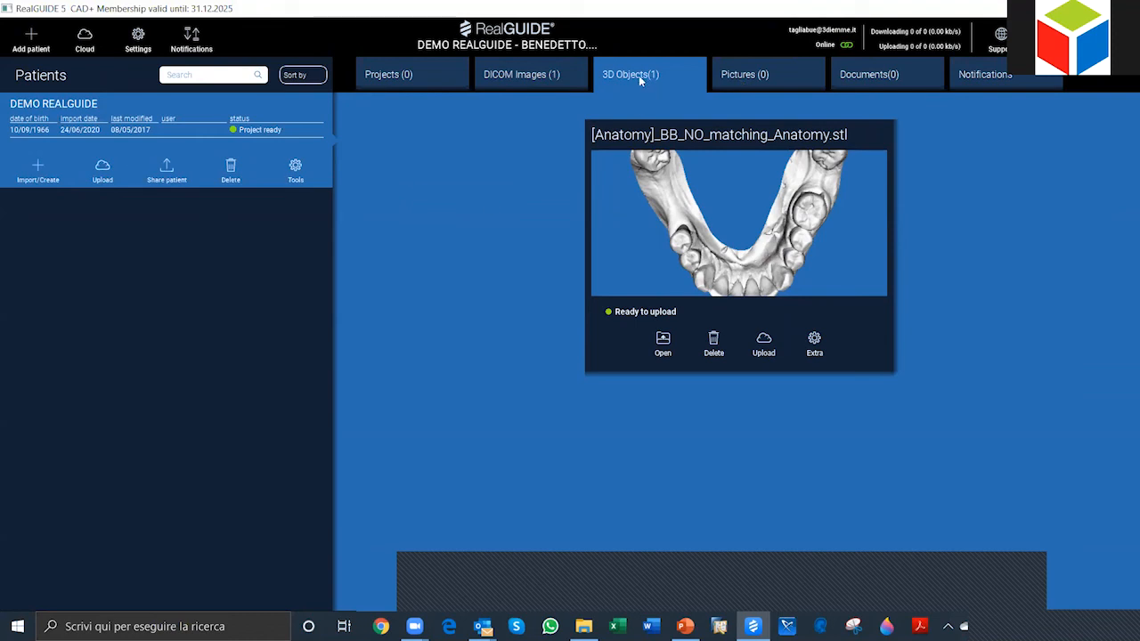
Step: Import the BB NO matching_Waxup-Prosthesis file from STL START as a Wax-up/Prosthesis STL, and close the import window
{"action": "left_click", "coordinate": [38, 171]}
{"action": "left_click", "coordinate": [38, 170]}
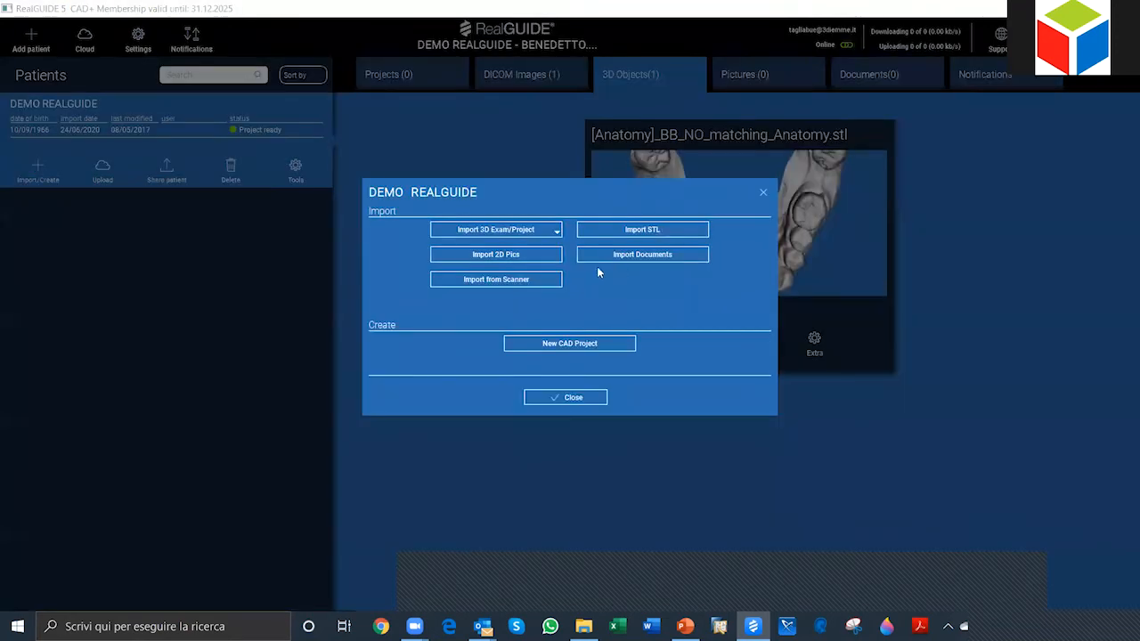
{"action": "left_click", "coordinate": [667, 232]}
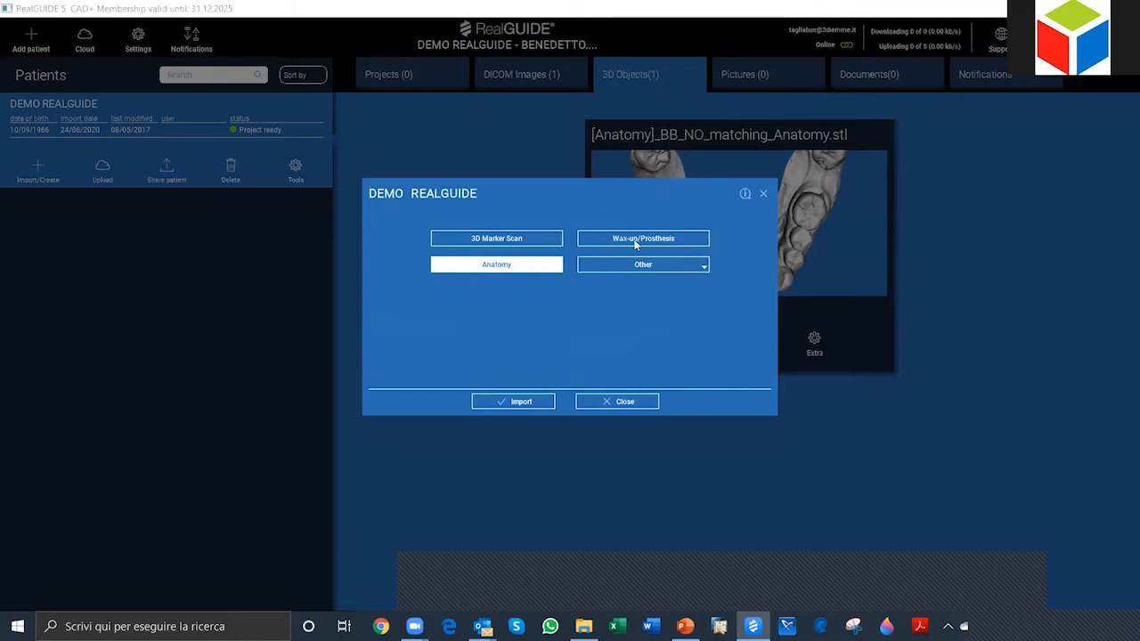
{"action": "left_click", "coordinate": [635, 242]}
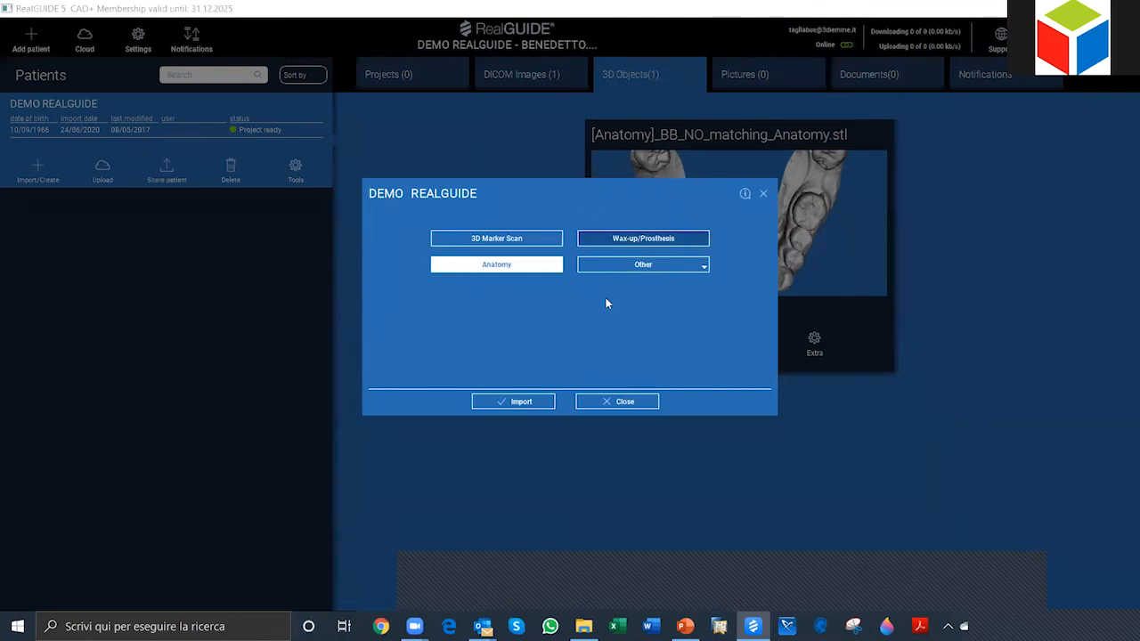
{"action": "left_click", "coordinate": [539, 401]}
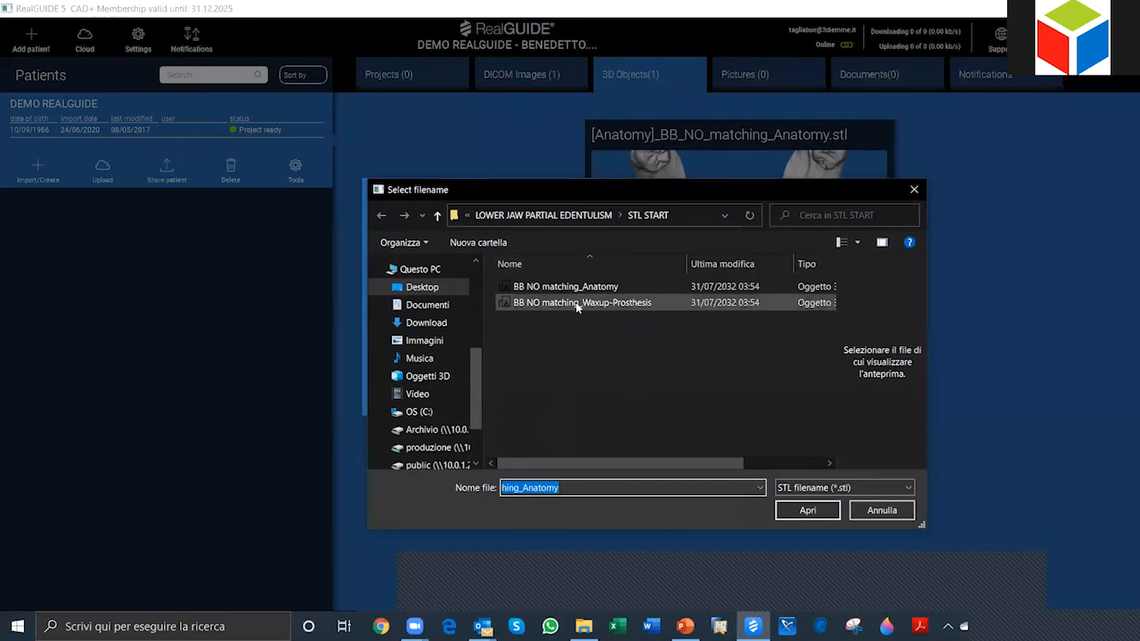
{"action": "left_click", "coordinate": [550, 303]}
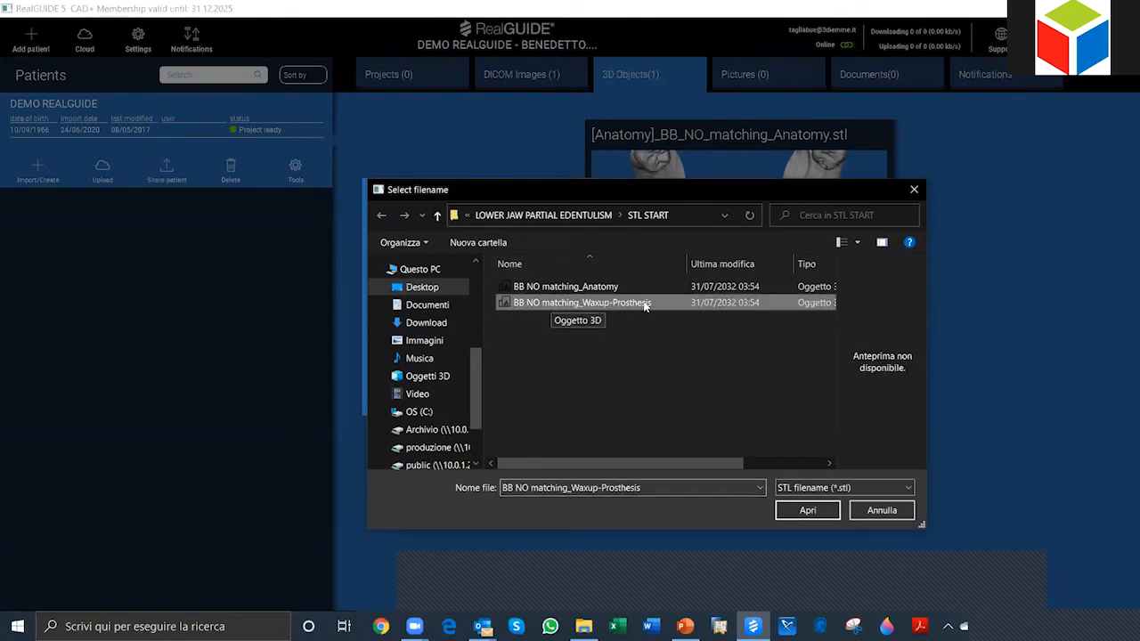
{"action": "left_click", "coordinate": [825, 512]}
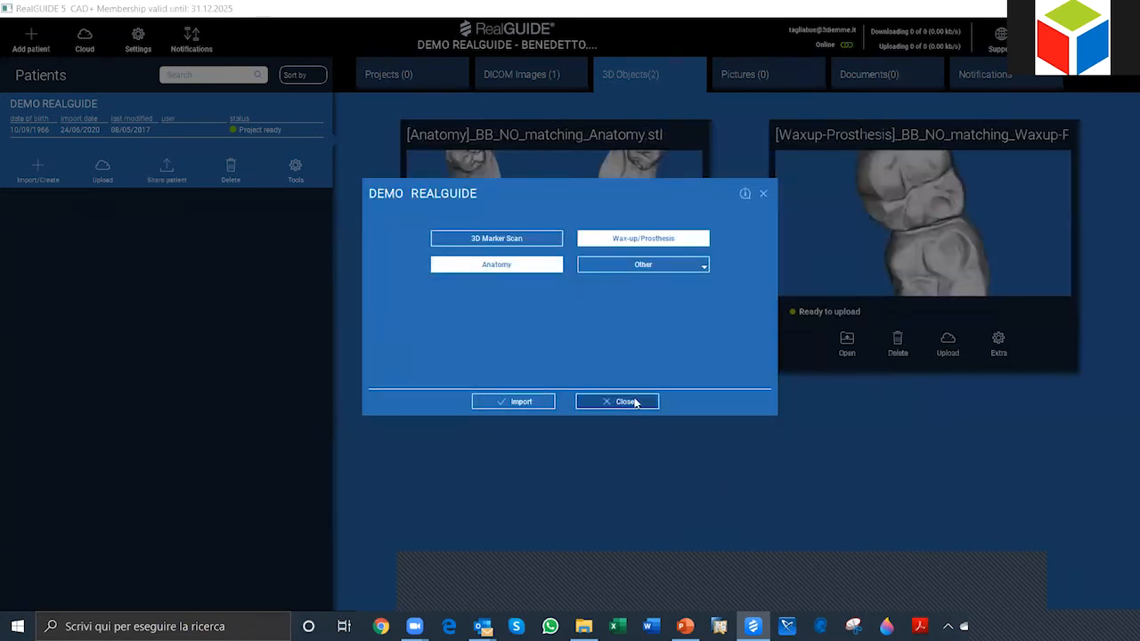
{"action": "left_click", "coordinate": [635, 402]}
{"action": "left_click", "coordinate": [591, 400]}
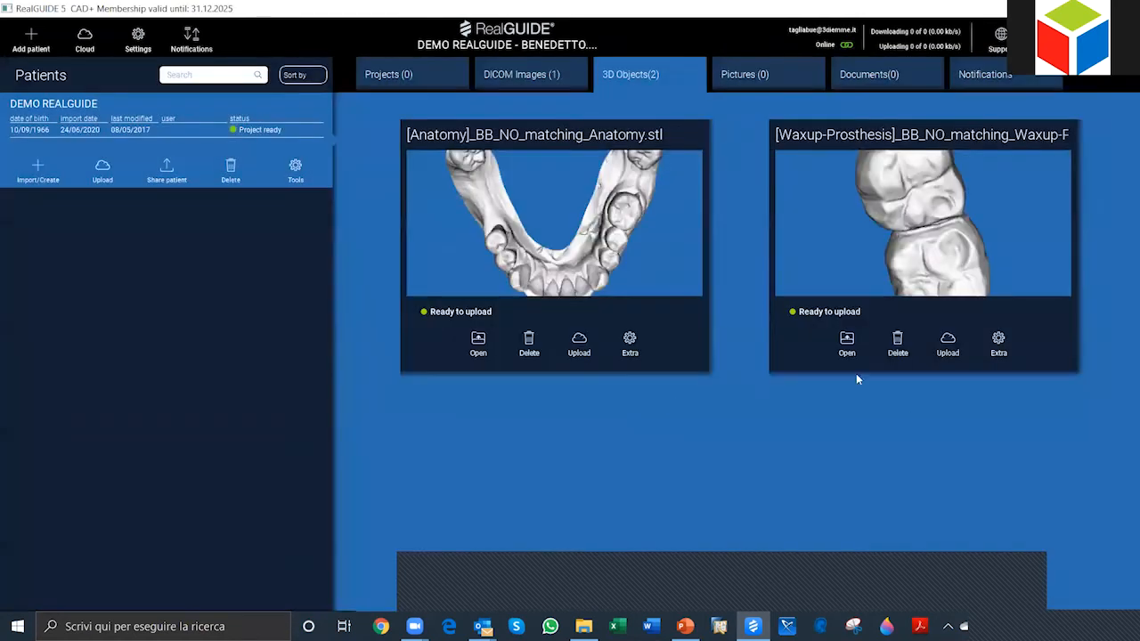
Step: Review the Anatomy and Waxup-Prosthesis labels of the two imported STL files in the patient's 3D objects
{"action": "left_click", "coordinate": [657, 76]}
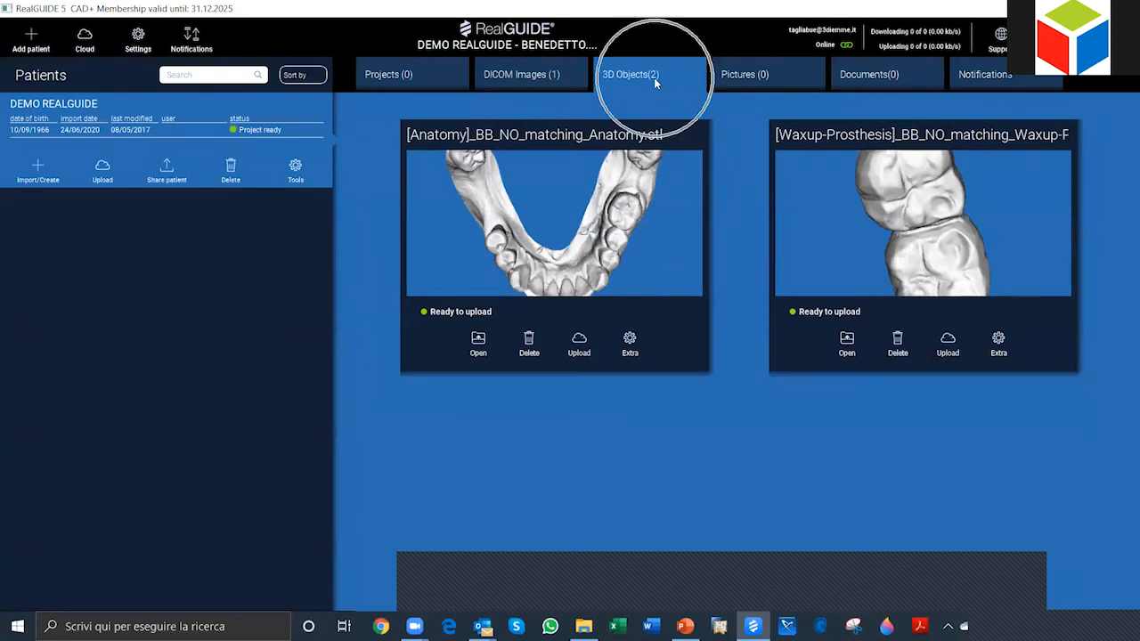
{"action": "left_click", "coordinate": [446, 143]}
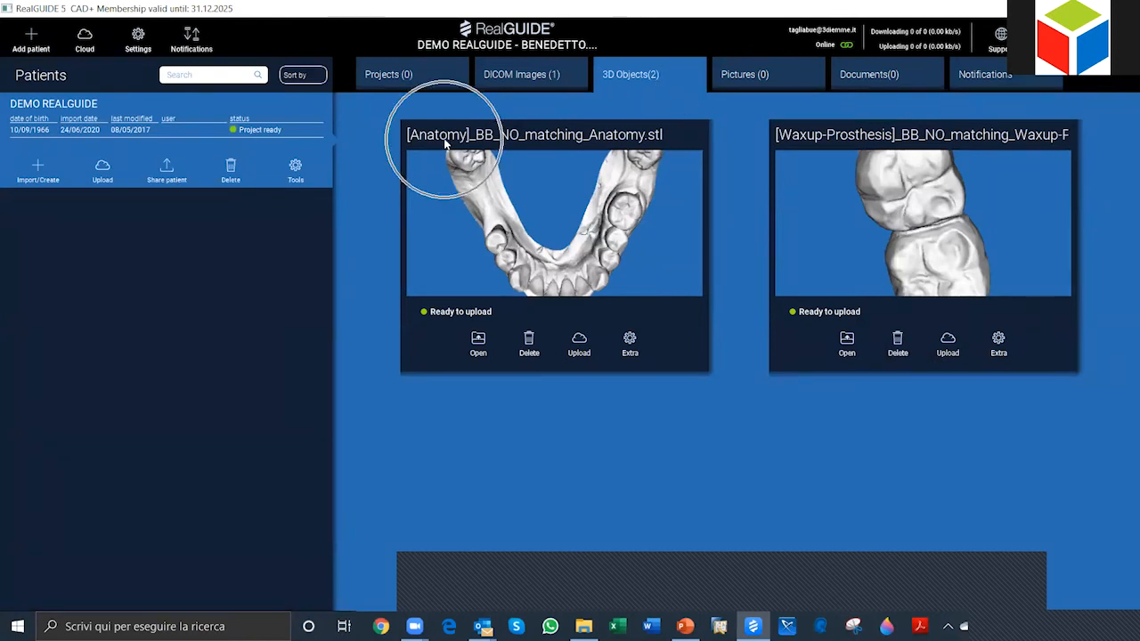
{"action": "left_click", "coordinate": [813, 143]}
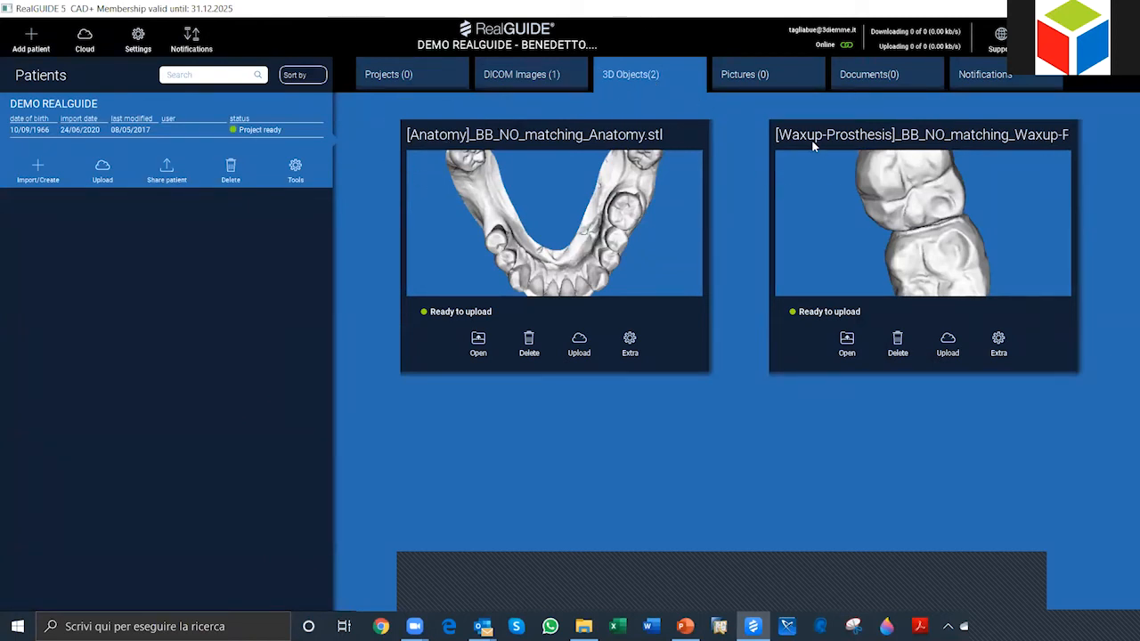
{"action": "left_click", "coordinate": [817, 138]}
Step: Open the patient's DICOM CT series in the 3D view
{"action": "left_click", "coordinate": [521, 80]}
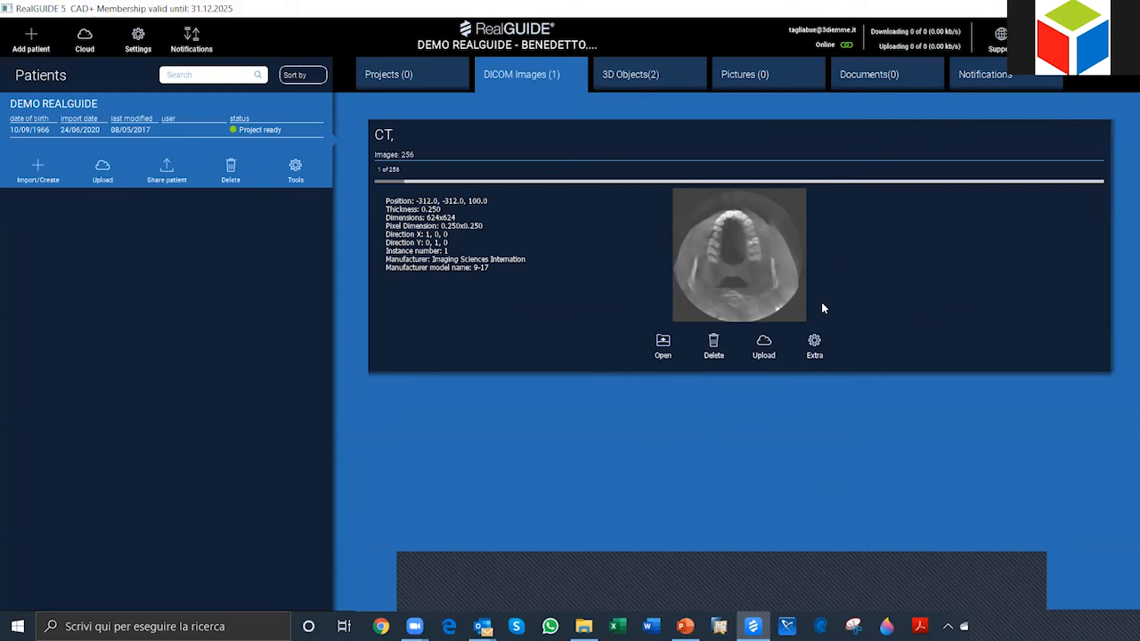
{"action": "left_click", "coordinate": [663, 347]}
{"action": "left_click", "coordinate": [664, 347]}
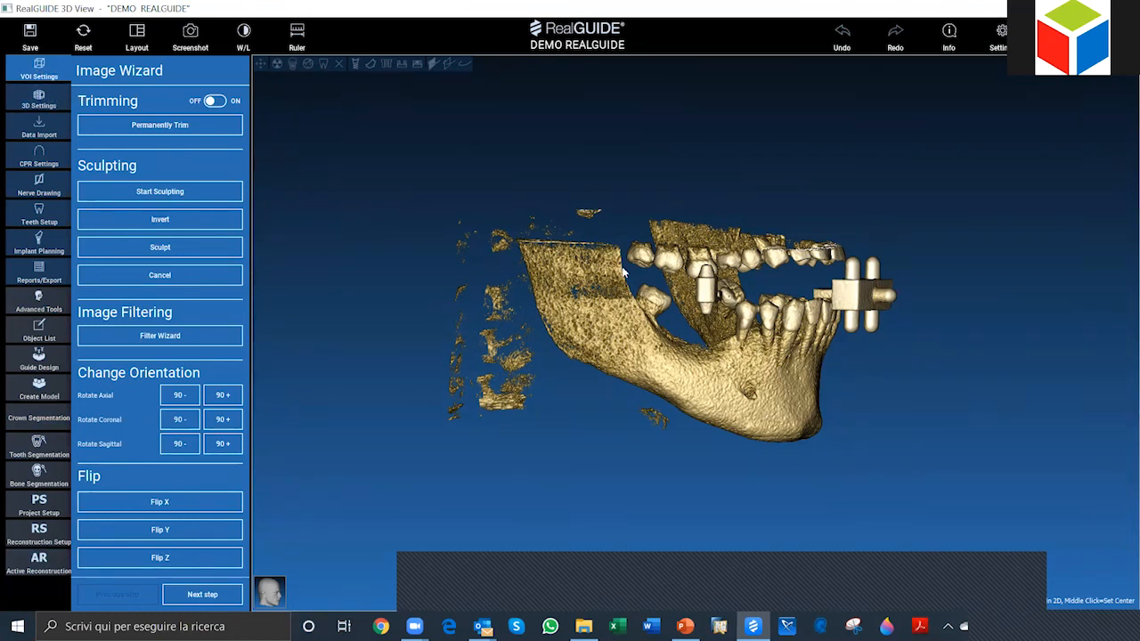
Step: Change the view layout to the 3D + MPR arrangement with the 3D, coronal, axial and sagittal views
{"action": "left_click", "coordinate": [32, 79]}
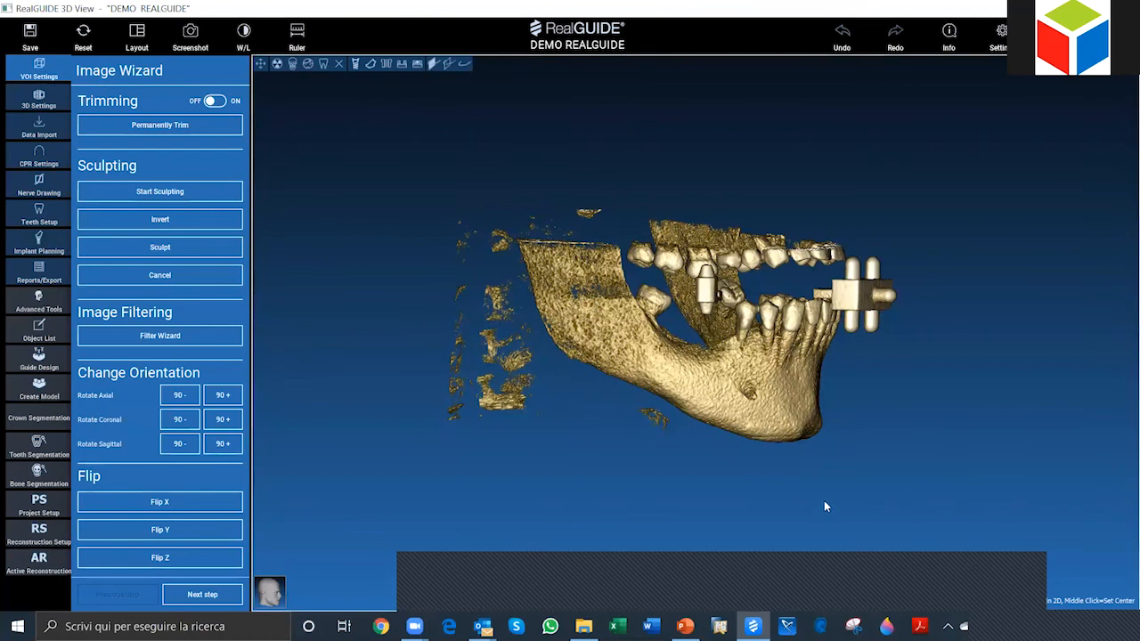
{"action": "left_click_drag", "start_coordinate": [718, 491], "coordinate": [1018, 330]}
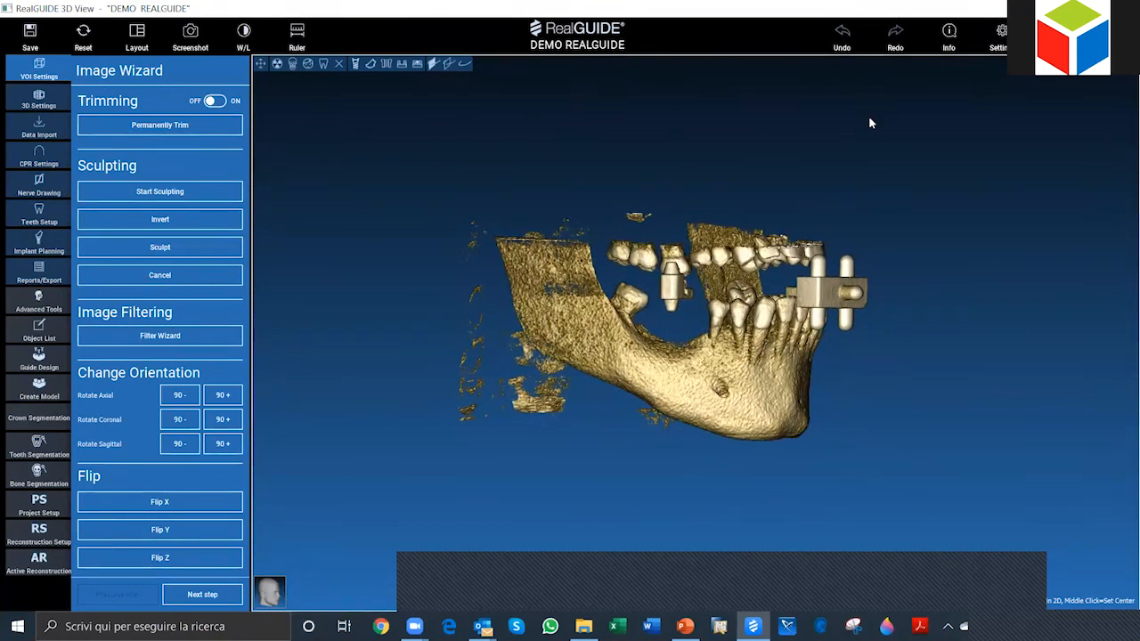
{"action": "left_click", "coordinate": [138, 36]}
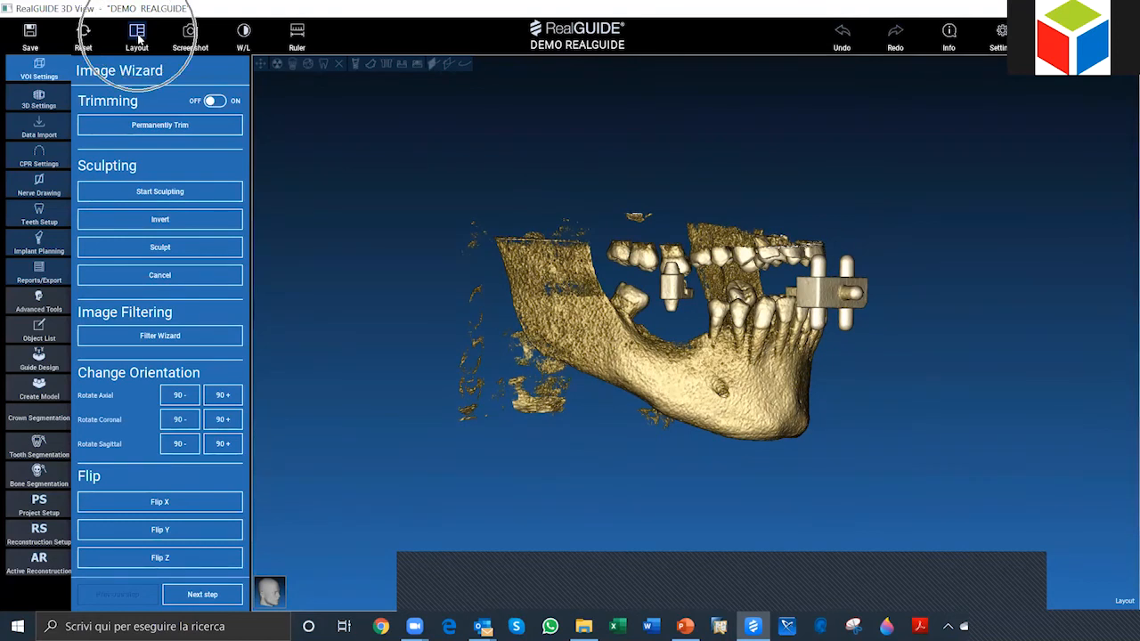
{"action": "left_click", "coordinate": [138, 36]}
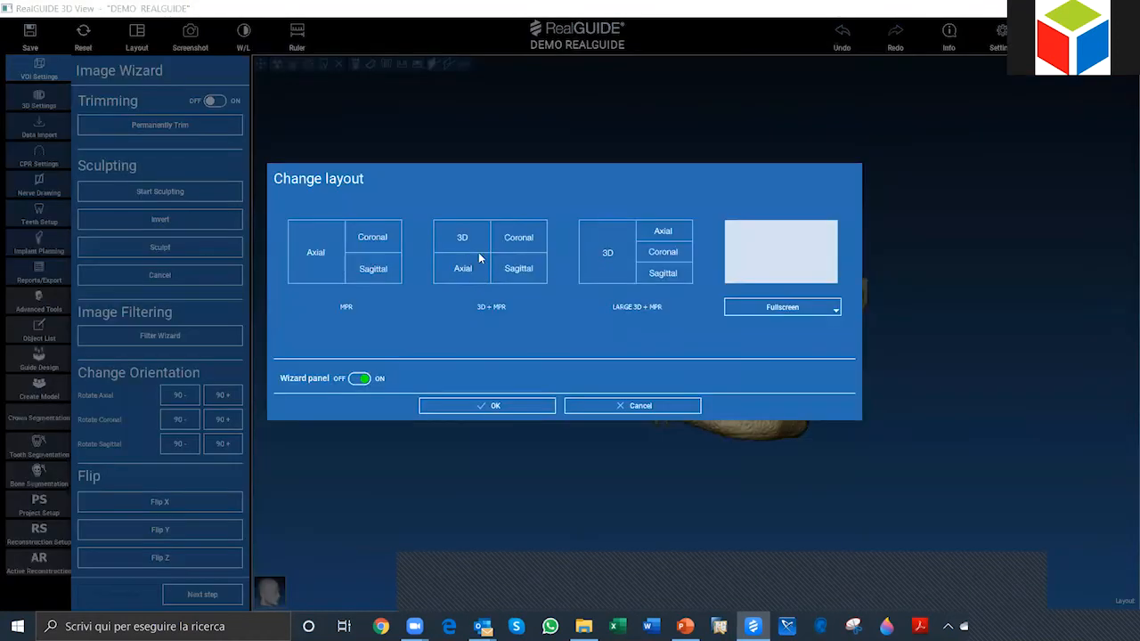
{"action": "left_click", "coordinate": [481, 258]}
{"action": "left_click", "coordinate": [513, 406]}
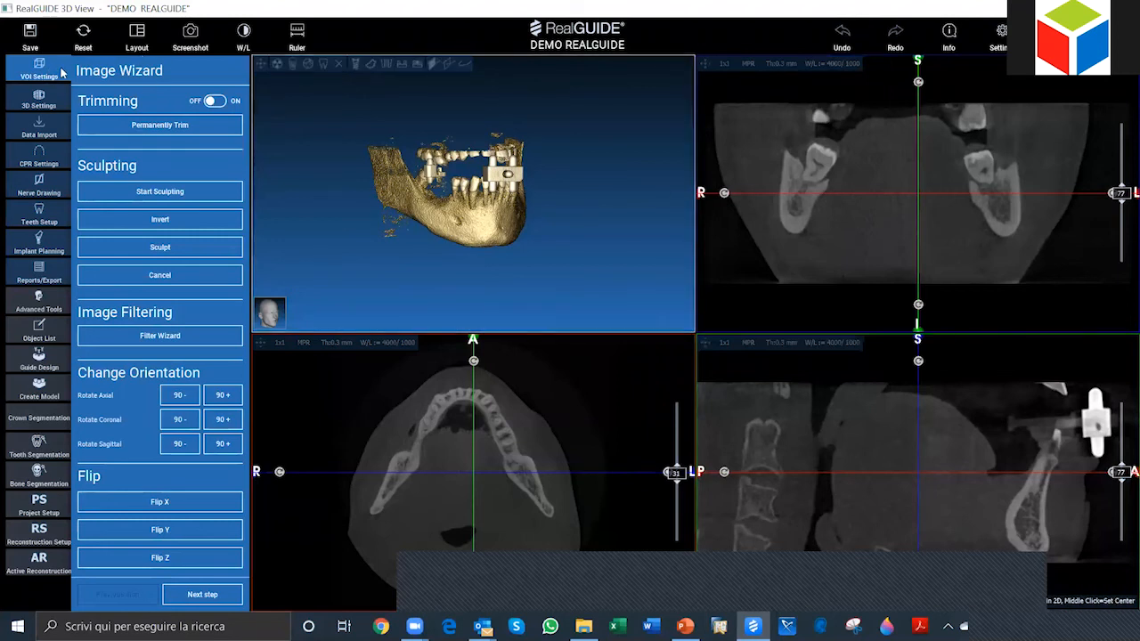
Step: Set the layout to Fullscreen 3D and turn the jaw model to a side view
{"action": "left_click", "coordinate": [135, 39]}
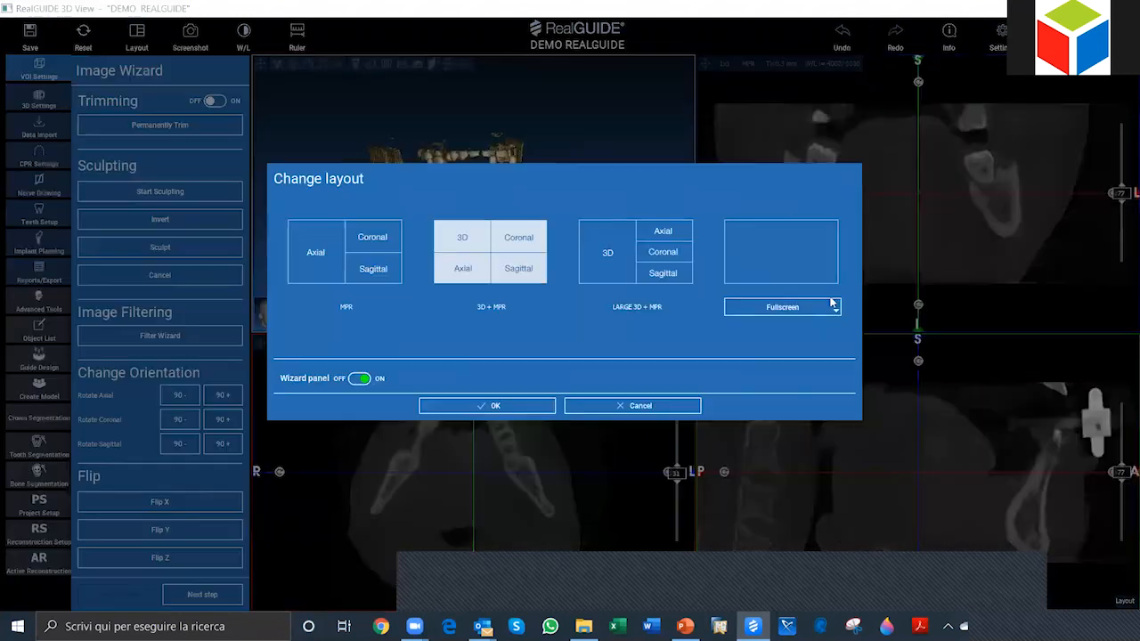
{"action": "left_click", "coordinate": [834, 309]}
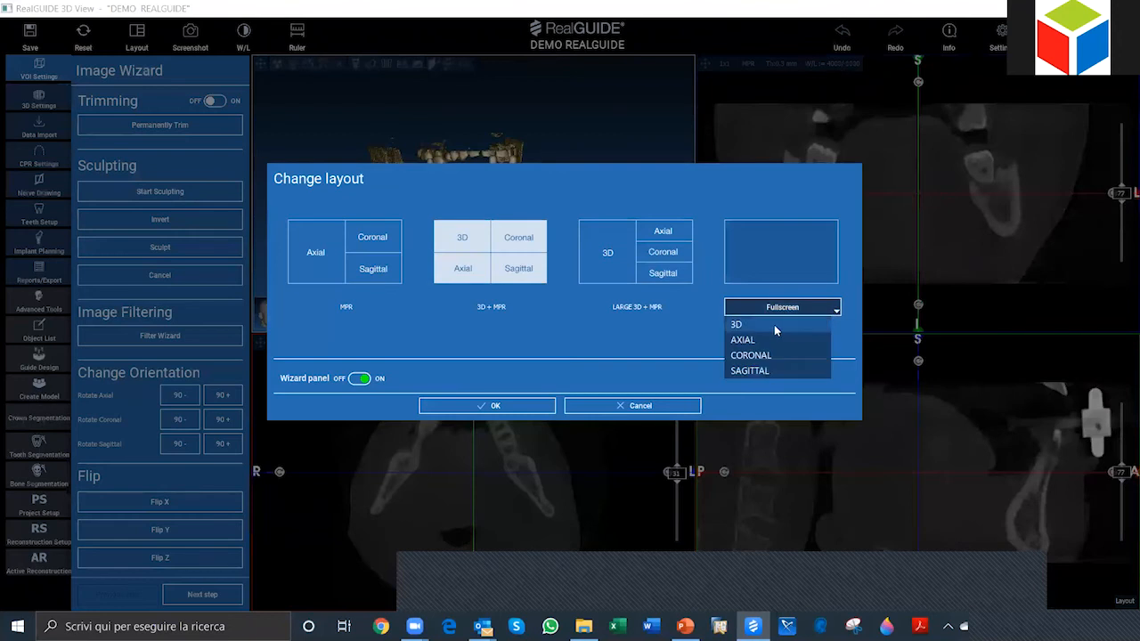
{"action": "left_click", "coordinate": [766, 326]}
{"action": "left_click", "coordinate": [499, 405]}
{"action": "left_click_drag", "start_coordinate": [788, 474], "coordinate": [563, 237]}
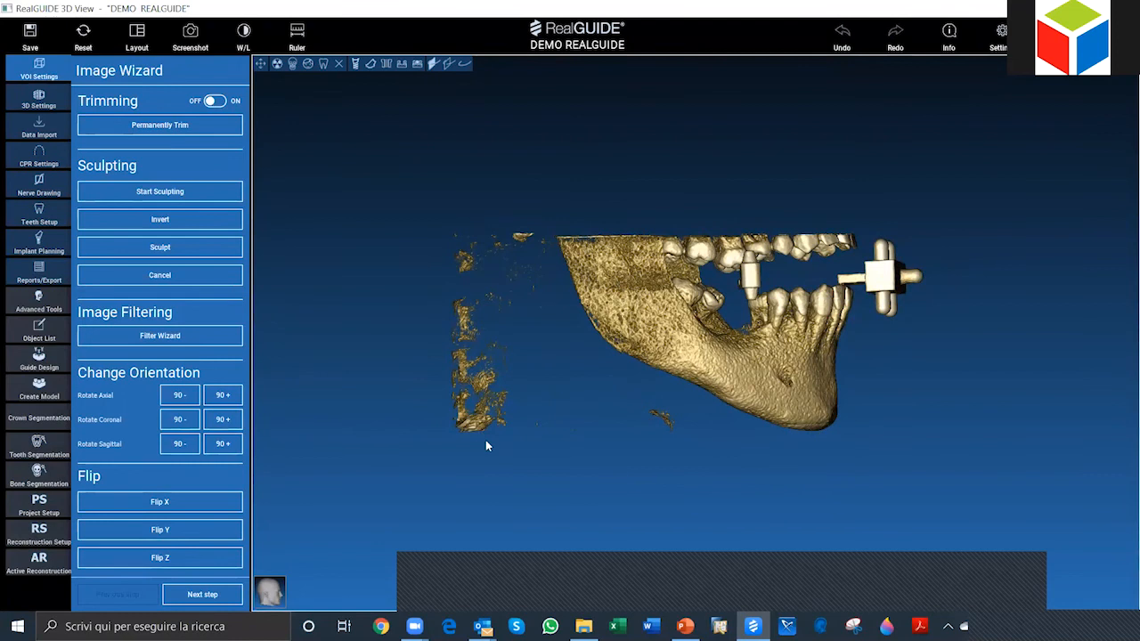
{"action": "left_click_drag", "start_coordinate": [905, 441], "coordinate": [892, 428]}
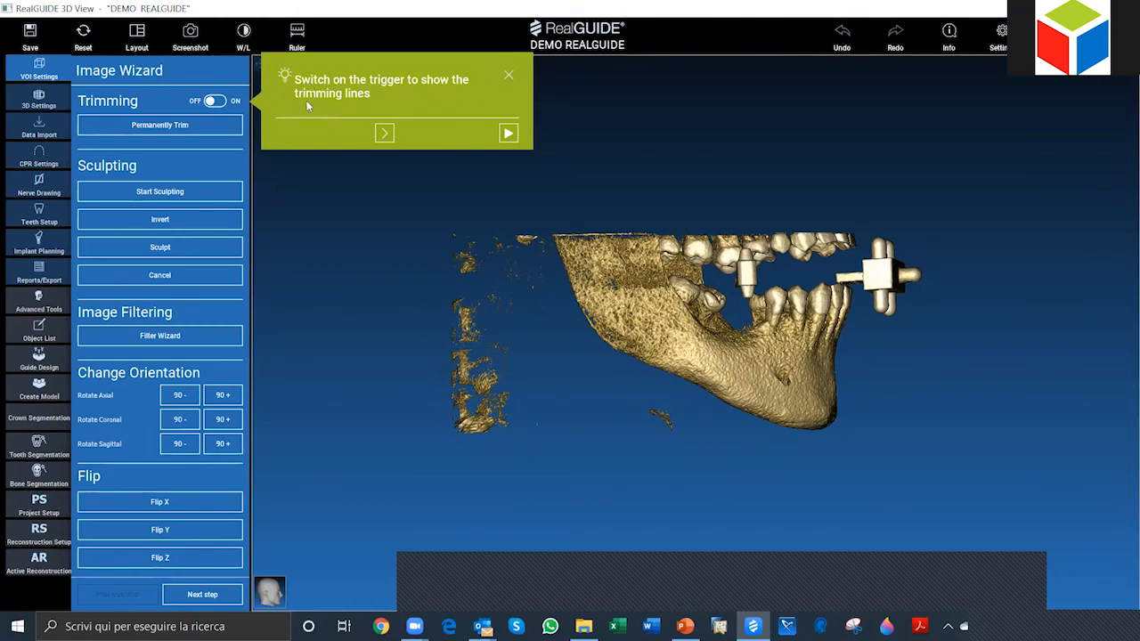
Step: Watch the help video on switching on the trimming lines, and close the help tip
{"action": "left_click", "coordinate": [217, 101]}
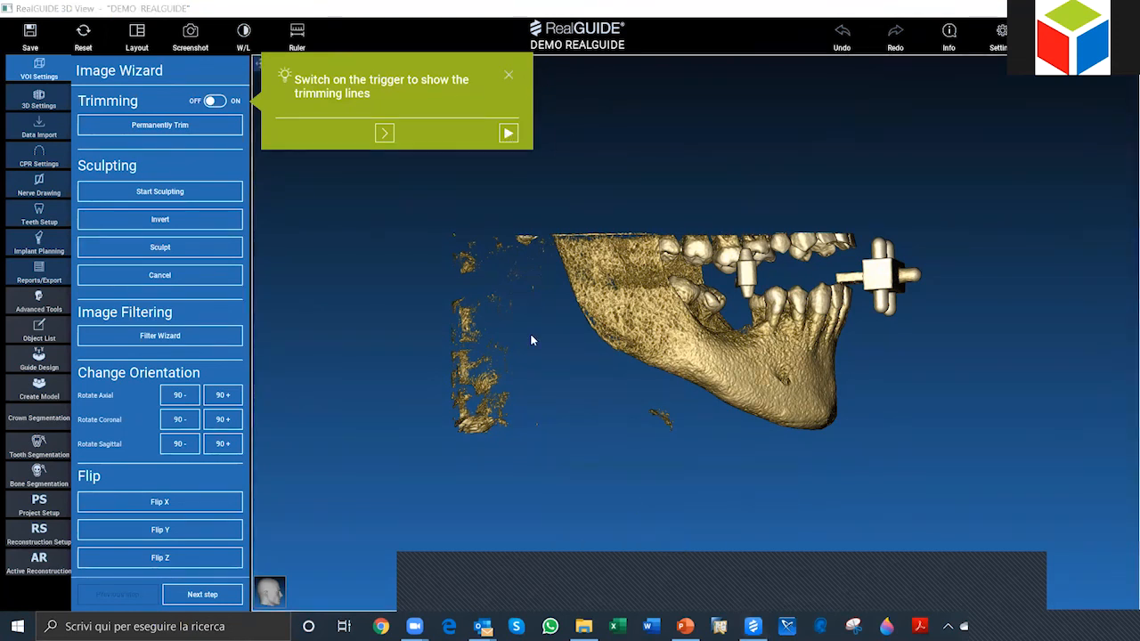
{"action": "left_click", "coordinate": [507, 133]}
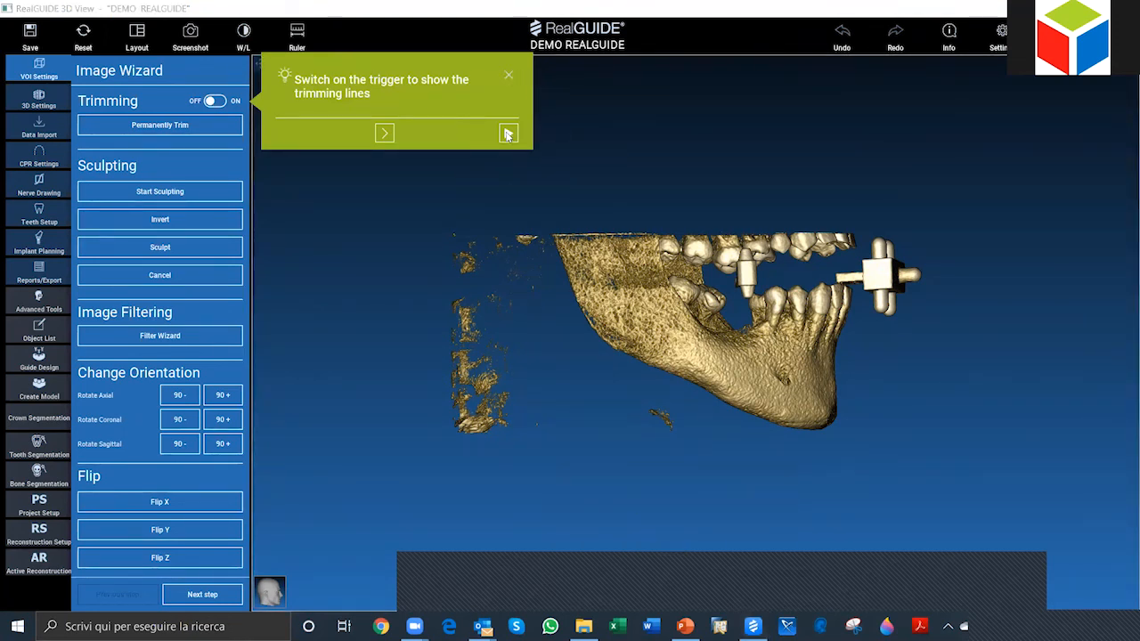
{"action": "left_click", "coordinate": [508, 135]}
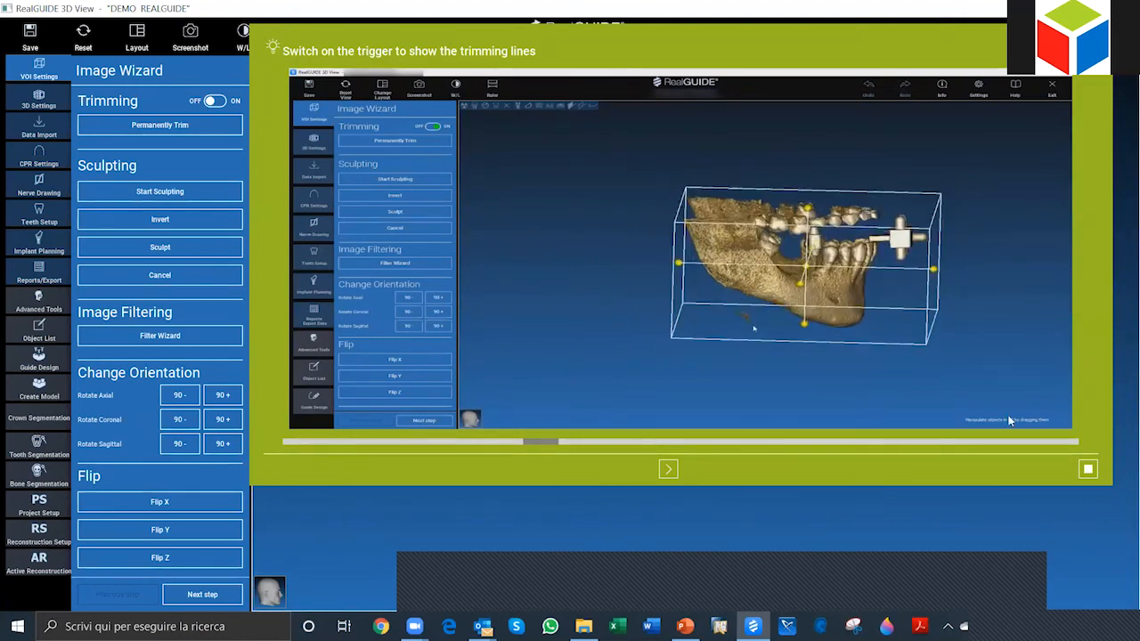
{"action": "left_click", "coordinate": [1088, 469]}
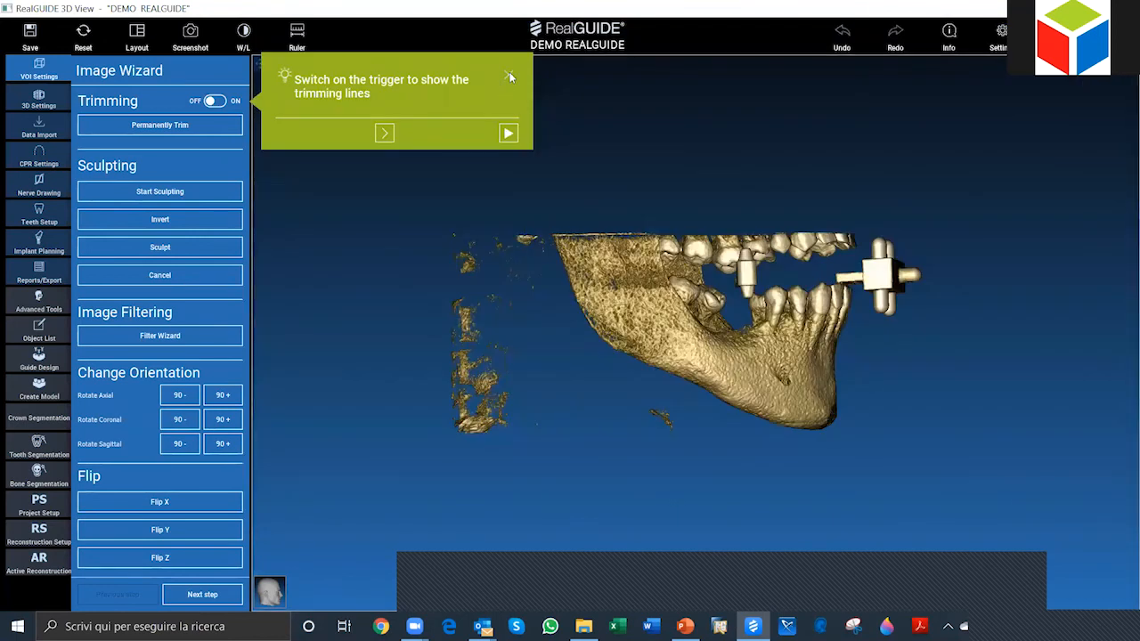
{"action": "left_click", "coordinate": [510, 75]}
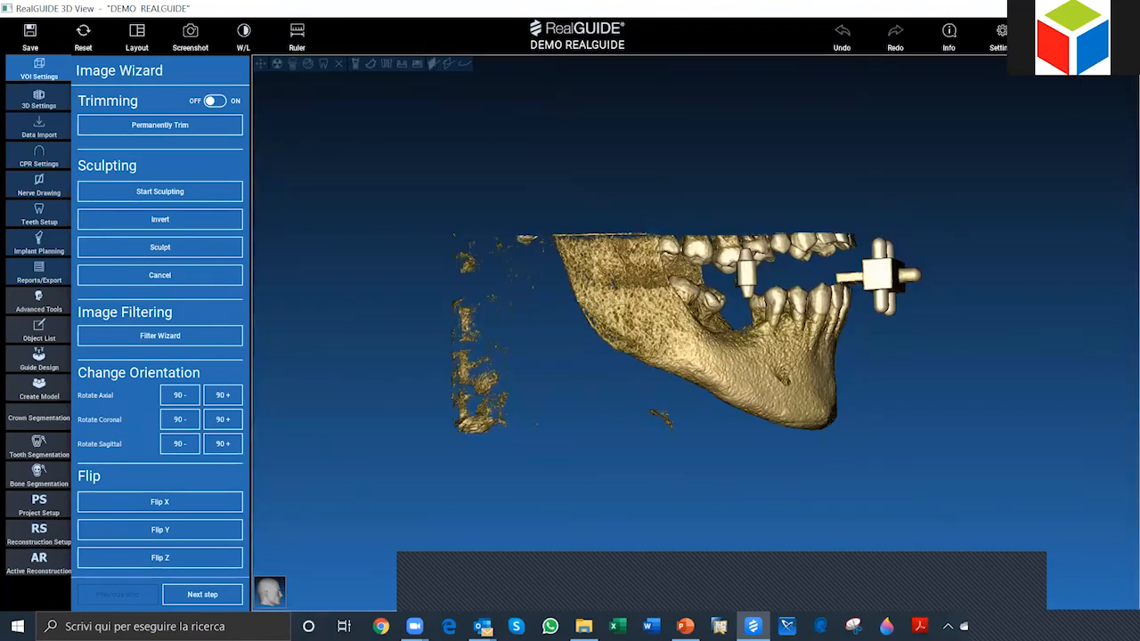
Step: Read through the help tips on trimming and sculpting the volume, and close the help guide
{"action": "left_click", "coordinate": [1056, 36]}
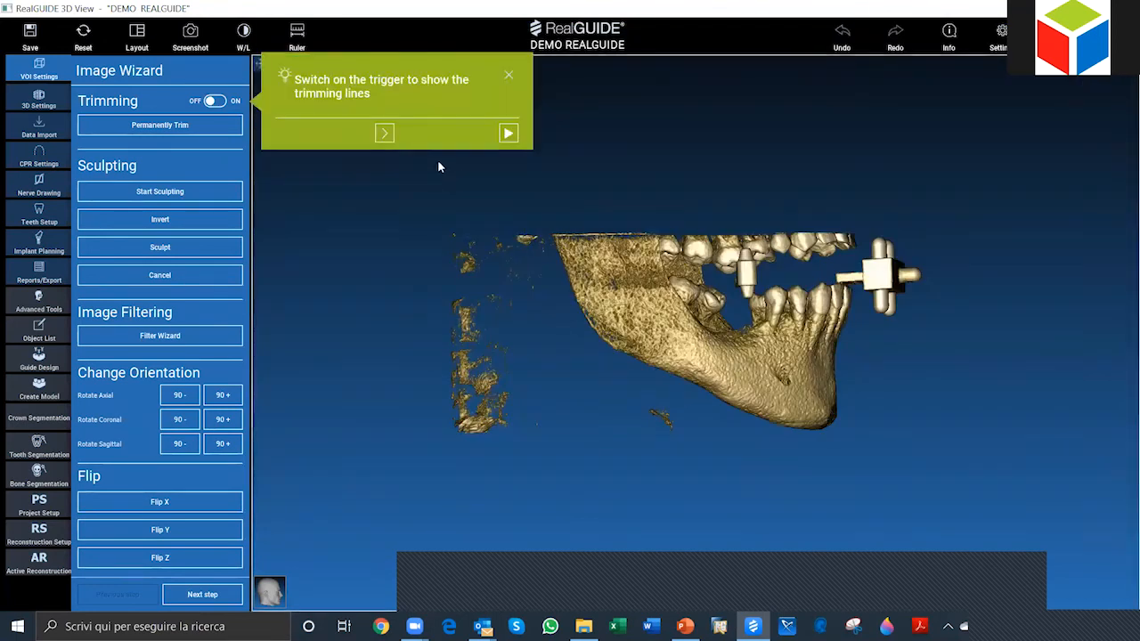
{"action": "left_click", "coordinate": [384, 134]}
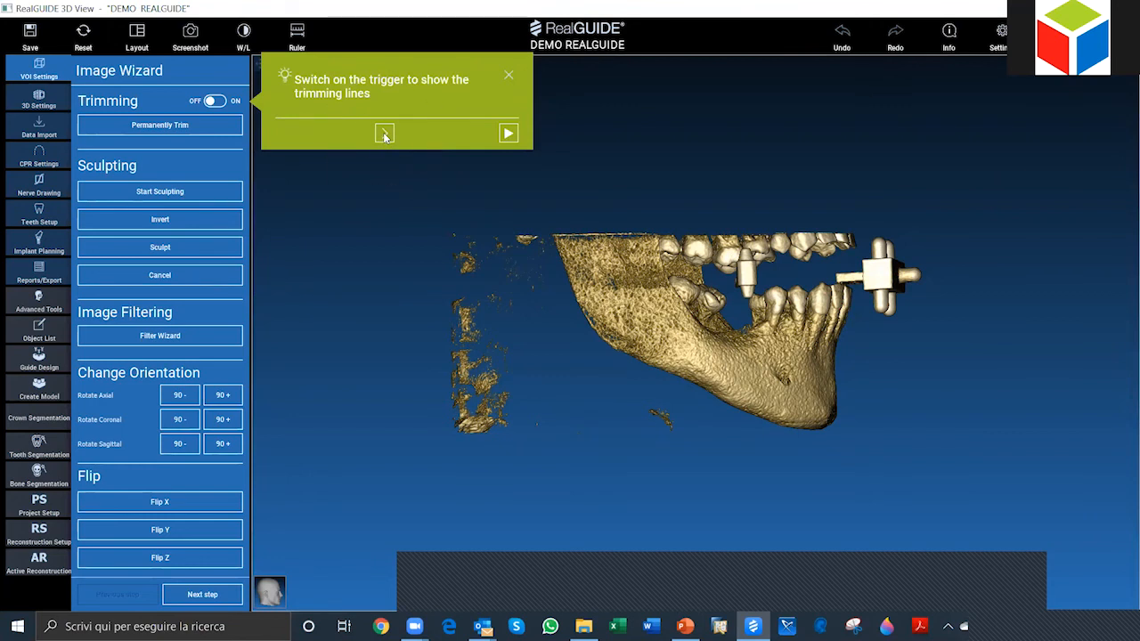
{"action": "left_click", "coordinate": [384, 134]}
{"action": "left_click", "coordinate": [695, 190]}
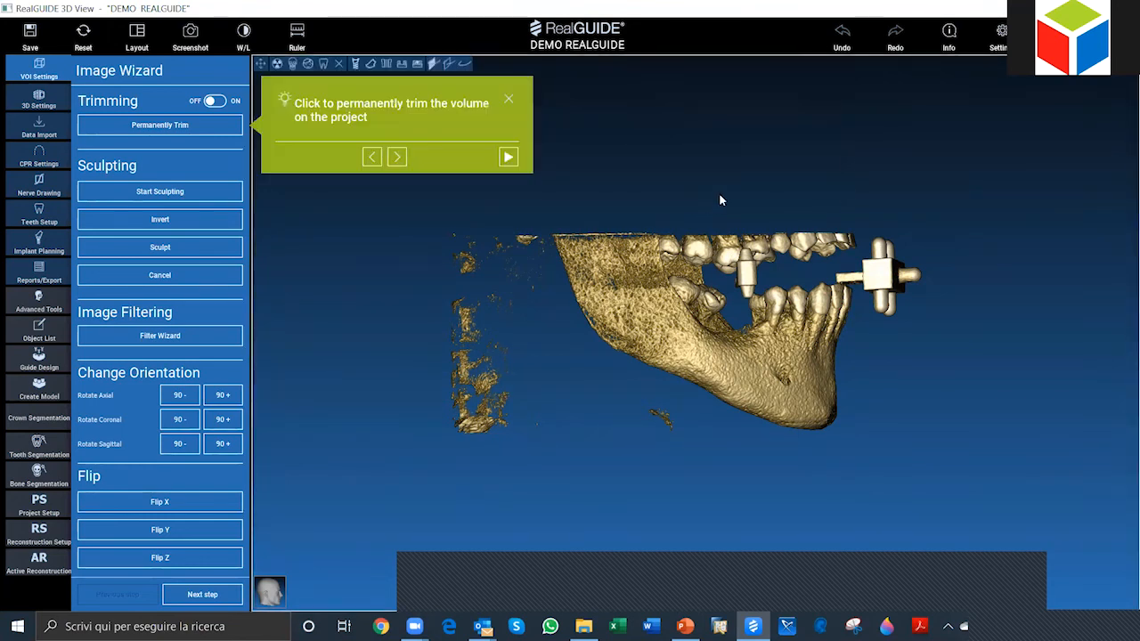
{"action": "left_click", "coordinate": [398, 156]}
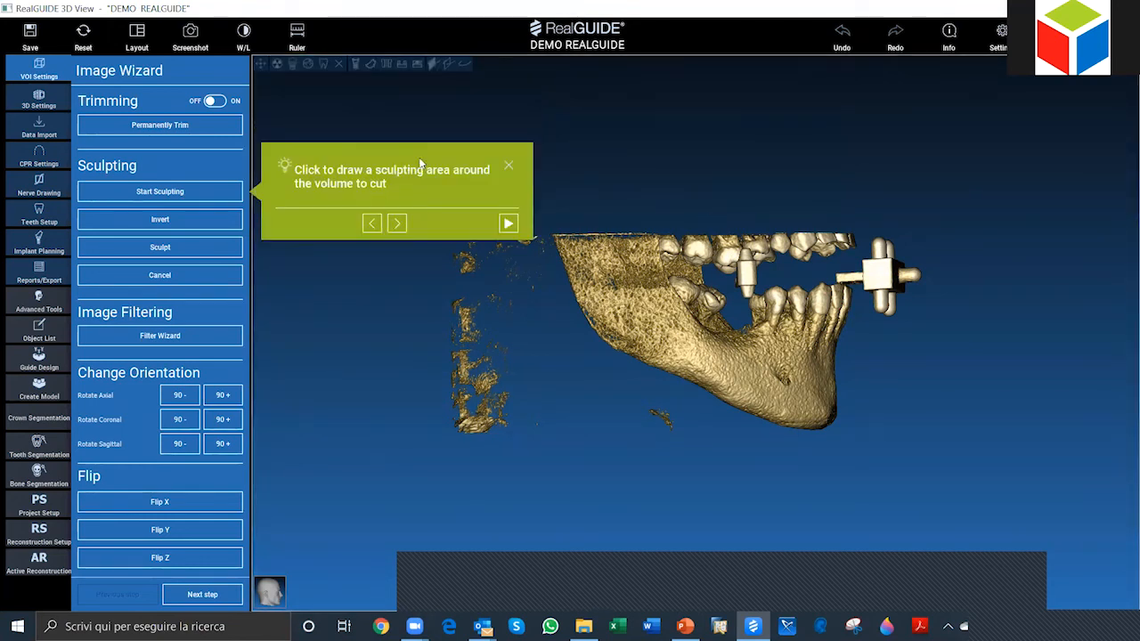
{"action": "left_click", "coordinate": [371, 223]}
{"action": "left_click", "coordinate": [372, 159]}
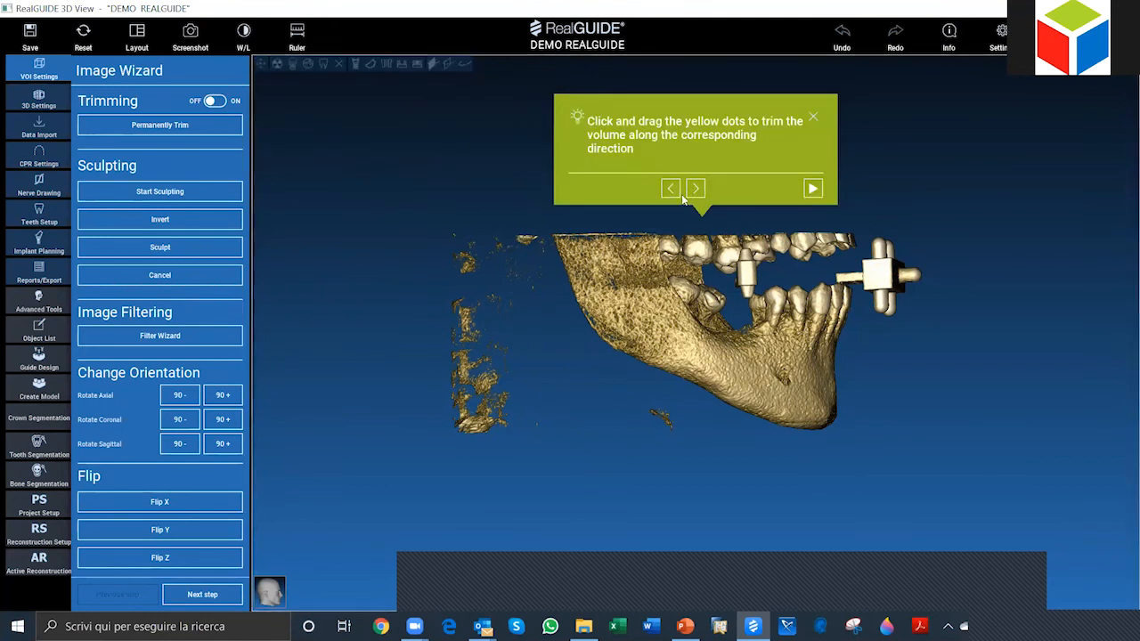
{"action": "left_click", "coordinate": [673, 192]}
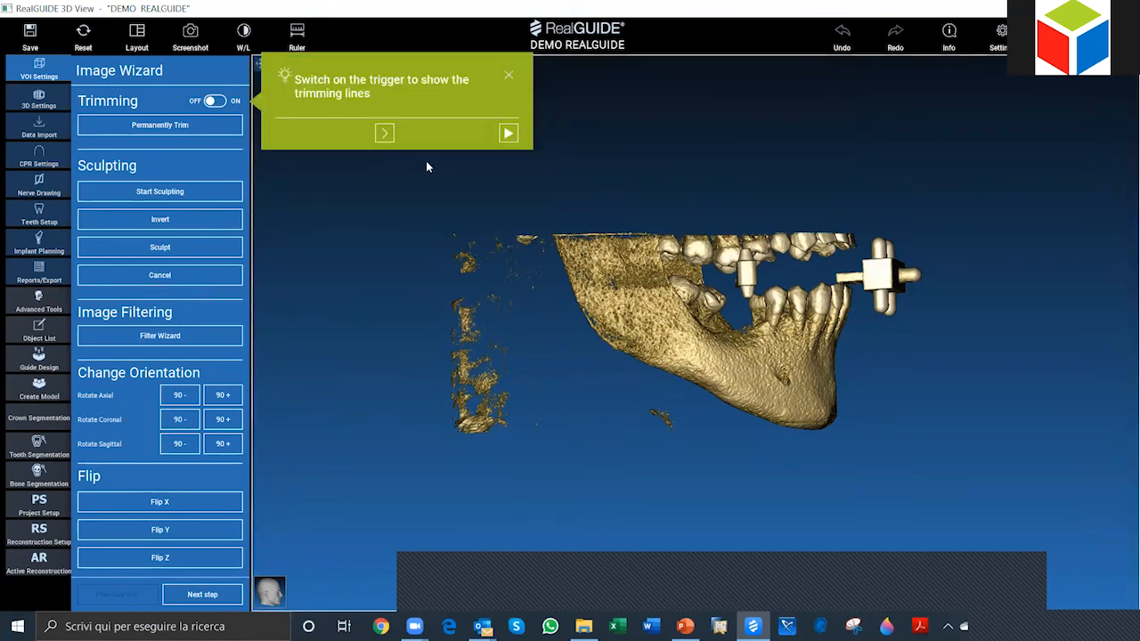
{"action": "left_click", "coordinate": [509, 74]}
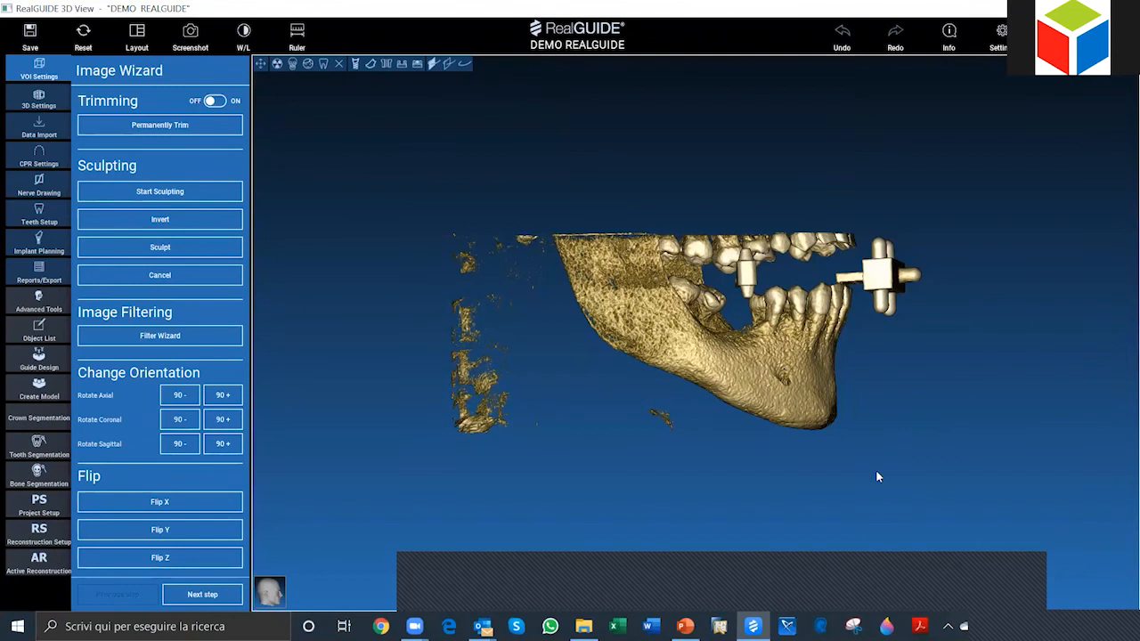
Step: Examine the jaw volume and its scattered fragments from the front and the side
{"action": "left_click_drag", "start_coordinate": [938, 386], "coordinate": [626, 283]}
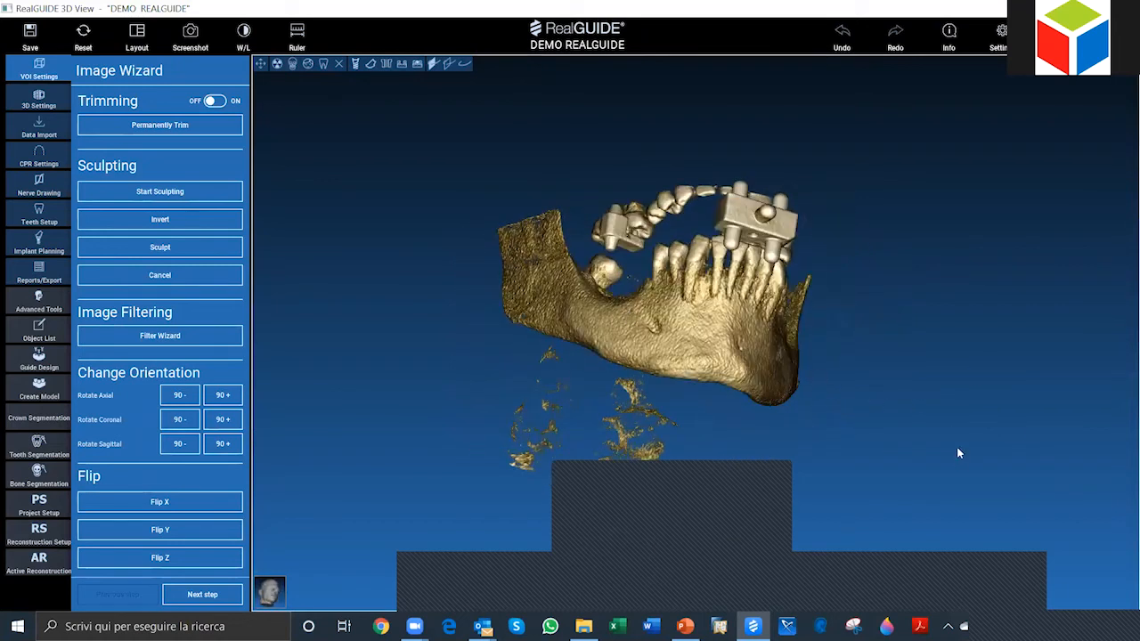
{"action": "left_click_drag", "start_coordinate": [958, 453], "coordinate": [623, 313]}
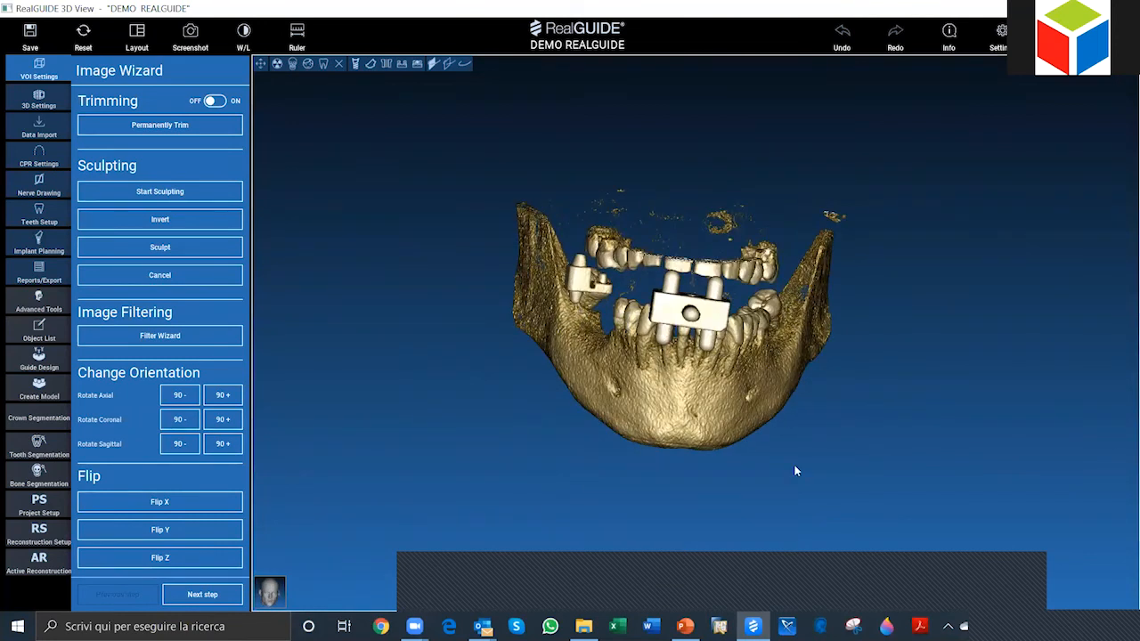
{"action": "left_click_drag", "start_coordinate": [797, 477], "coordinate": [894, 259]}
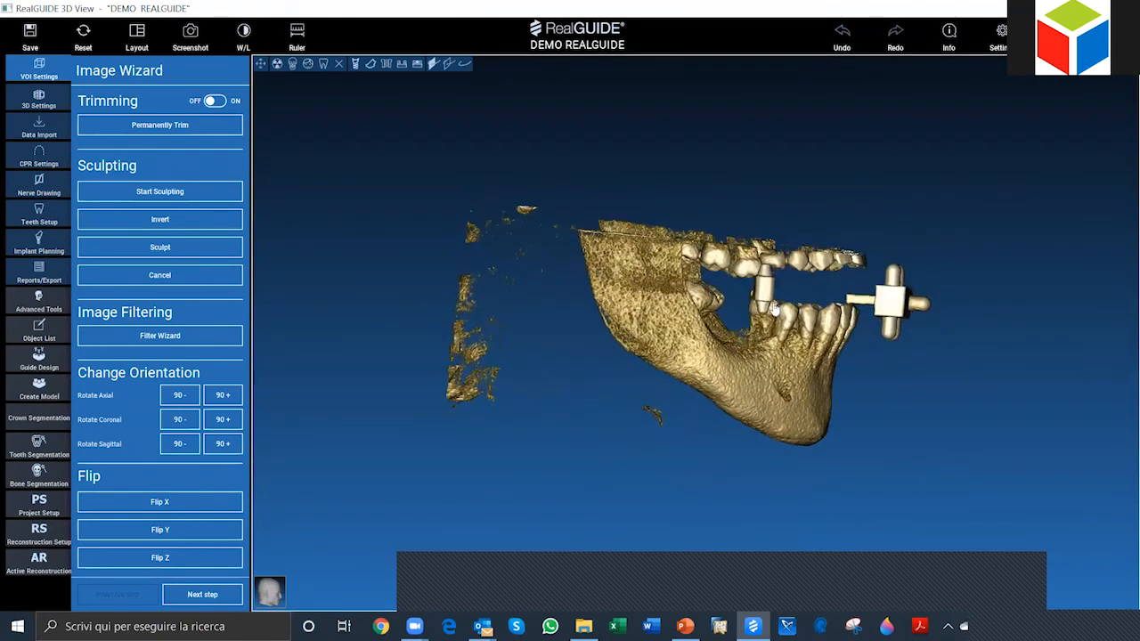
{"action": "left_click_drag", "start_coordinate": [921, 479], "coordinate": [894, 359]}
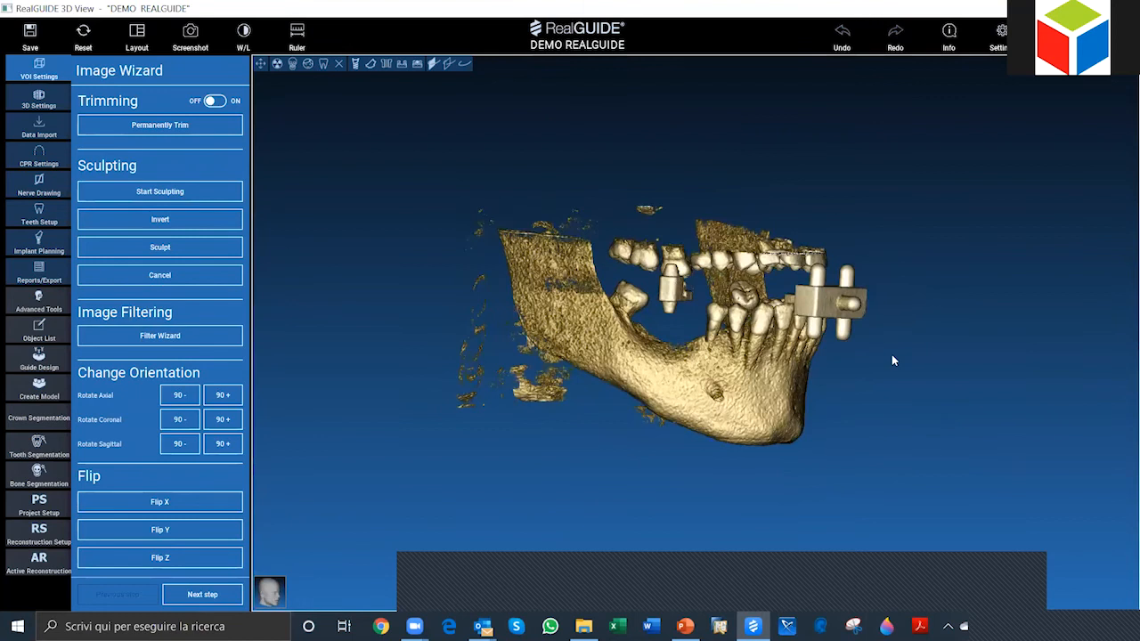
{"action": "left_click_drag", "start_coordinate": [937, 304], "coordinate": [903, 367]}
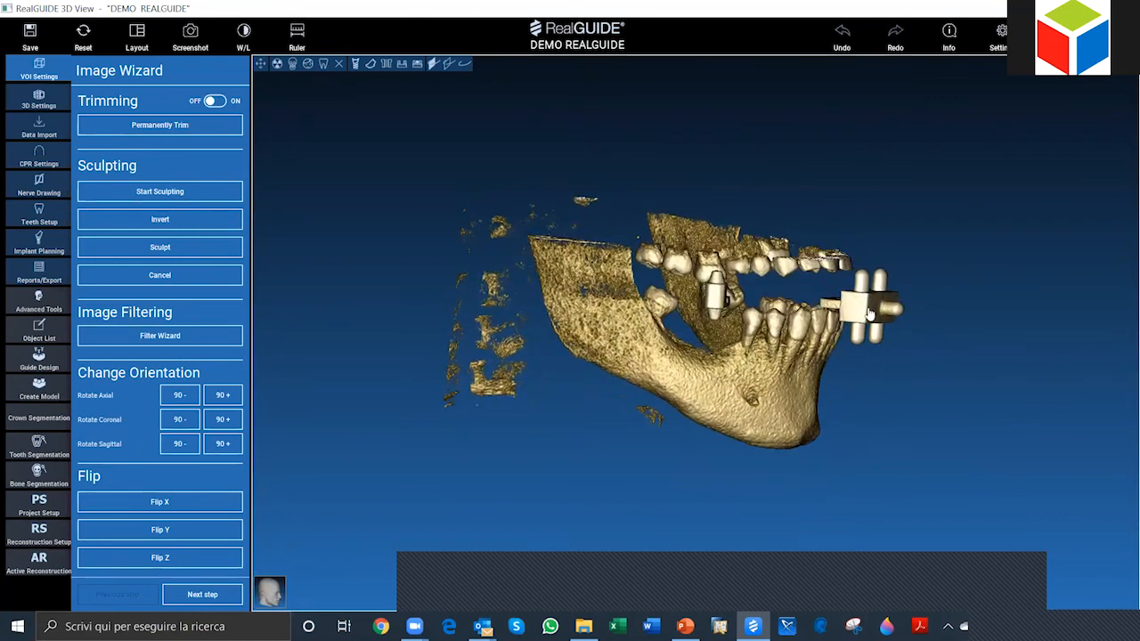
{"action": "left_click_drag", "start_coordinate": [796, 464], "coordinate": [634, 452]}
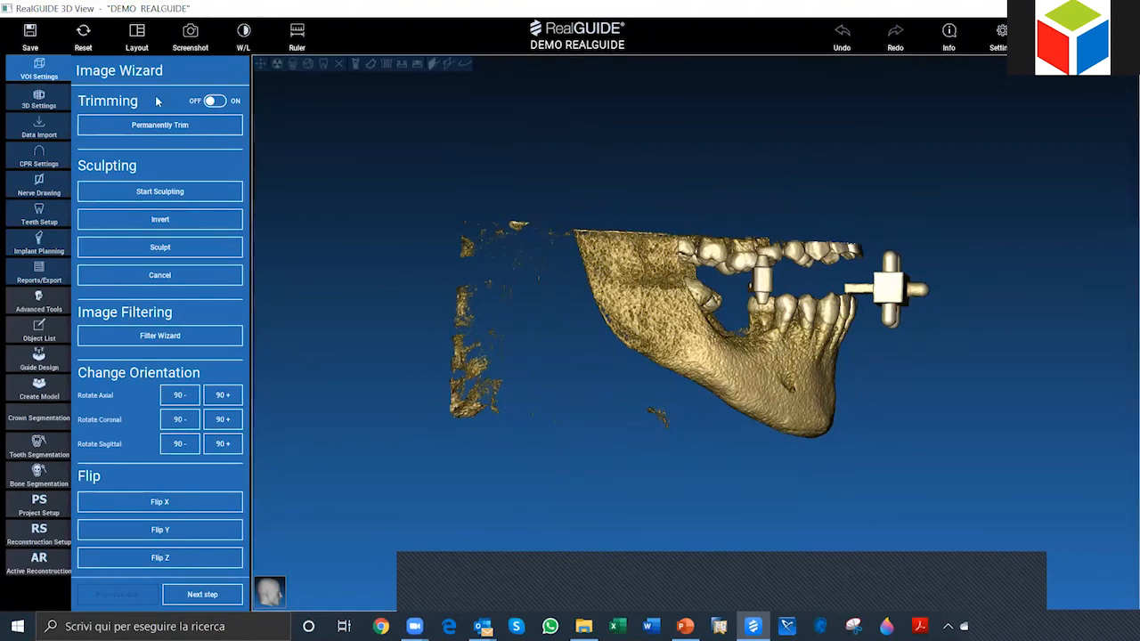
Step: Turn on trimming, crop the volume around the mandible from the back, front and top, and permanently trim it
{"action": "left_click", "coordinate": [210, 101]}
{"action": "left_click", "coordinate": [210, 101]}
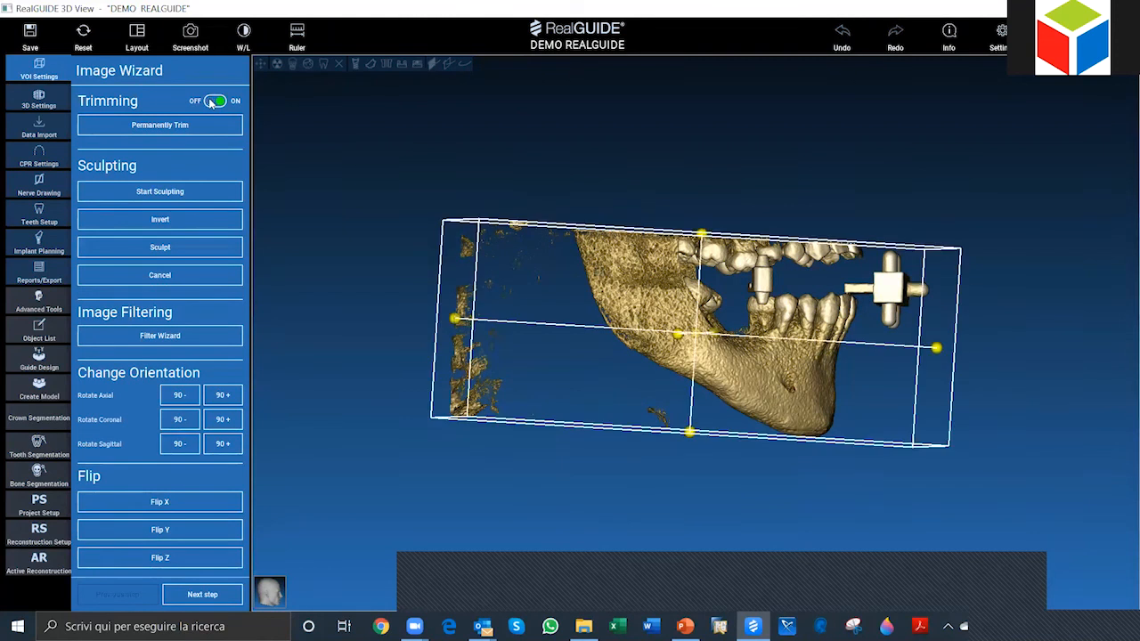
{"action": "left_click_drag", "start_coordinate": [583, 190], "coordinate": [495, 260]}
{"action": "mouse_move", "coordinate": [1020, 338]}
{"action": "left_mouse_down"}
{"action": "mouse_move", "coordinate": [1012, 370]}
{"action": "mouse_move", "coordinate": [1045, 350]}
{"action": "mouse_move", "coordinate": [1037, 370]}
{"action": "mouse_move", "coordinate": [1036, 354]}
{"action": "left_mouse_up"}
{"action": "left_click_drag", "start_coordinate": [488, 481], "coordinate": [469, 456]}
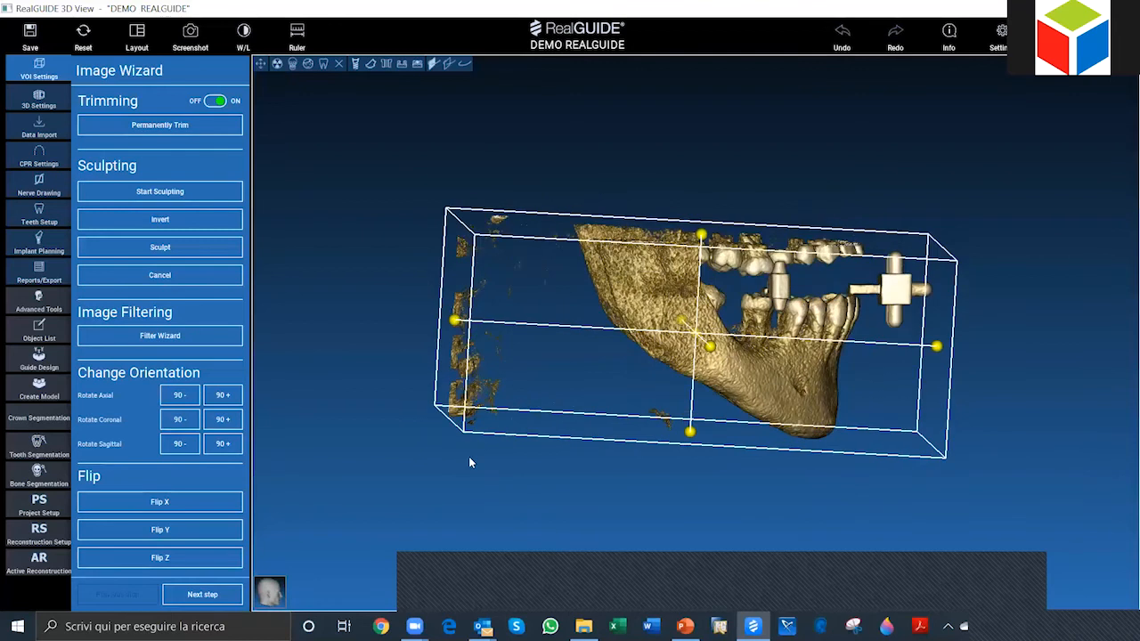
{"action": "left_click_drag", "start_coordinate": [452, 318], "coordinate": [574, 322]}
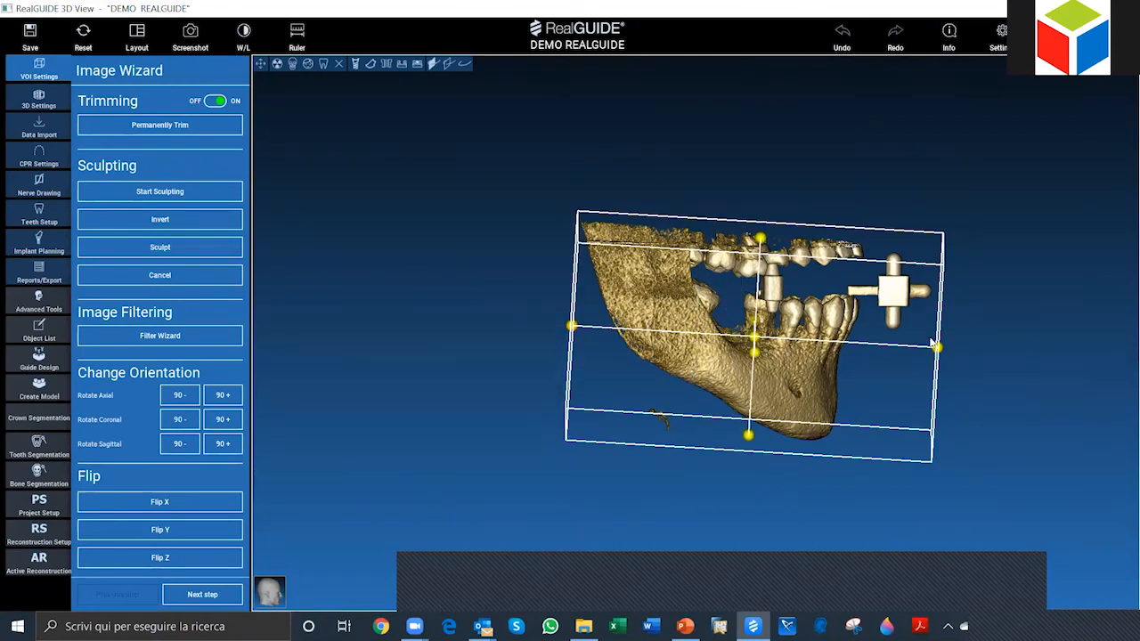
{"action": "left_click_drag", "start_coordinate": [921, 352], "coordinate": [846, 349]}
{"action": "left_click_drag", "start_coordinate": [723, 237], "coordinate": [722, 288]}
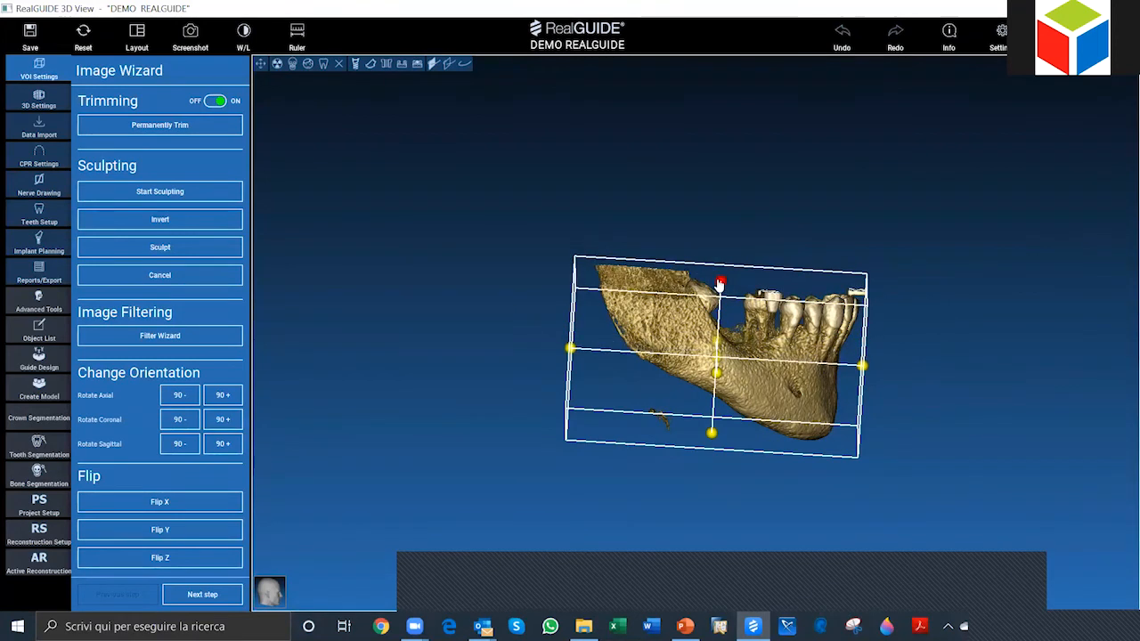
{"action": "left_click", "coordinate": [162, 127]}
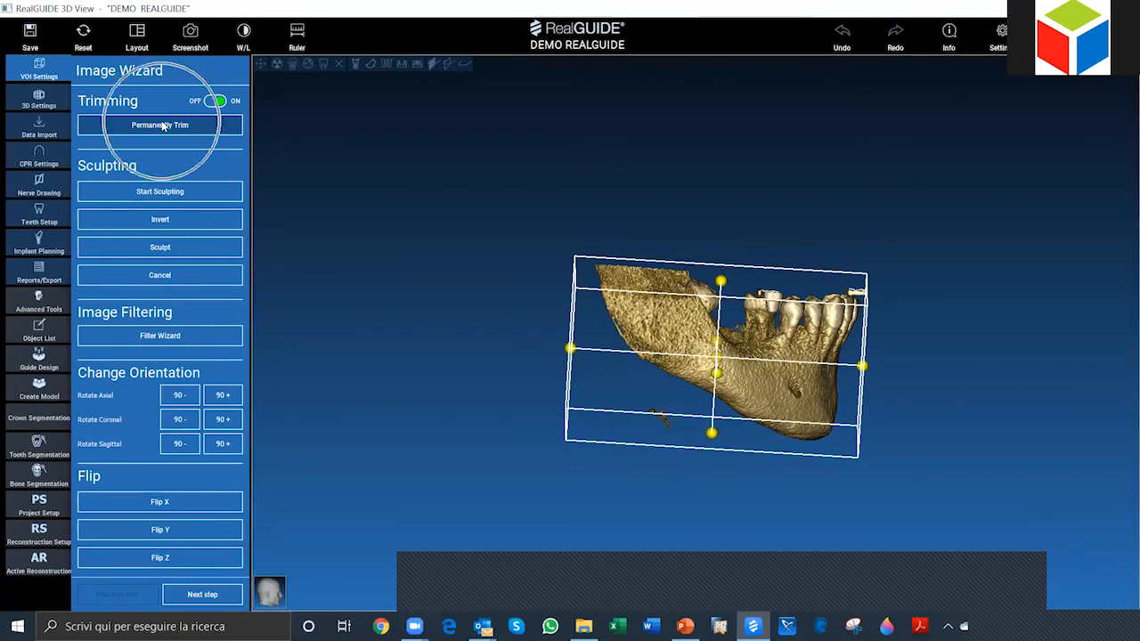
Step: Sculpt away the floating crown fragment above the gap between the molar and premolars by outlining it with a four-point area
{"action": "left_click_drag", "start_coordinate": [1010, 426], "coordinate": [828, 468]}
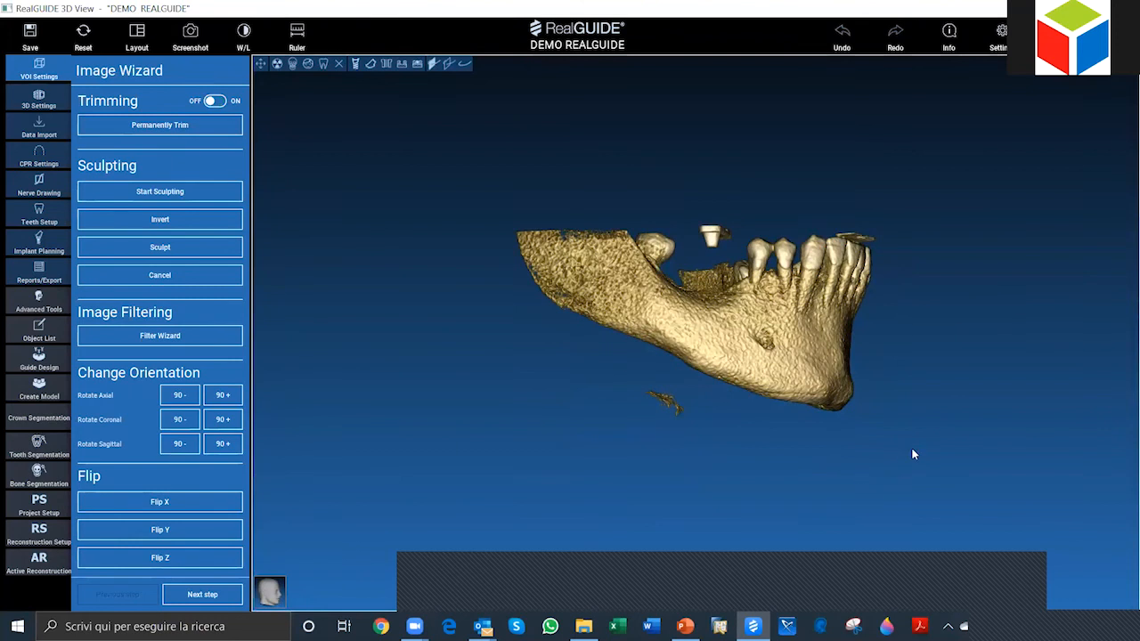
{"action": "mouse_move", "coordinate": [912, 454]}
{"action": "left_mouse_down"}
{"action": "mouse_move", "coordinate": [888, 461]}
{"action": "mouse_move", "coordinate": [873, 478]}
{"action": "mouse_move", "coordinate": [881, 489]}
{"action": "mouse_move", "coordinate": [891, 463]}
{"action": "mouse_move", "coordinate": [828, 406]}
{"action": "mouse_move", "coordinate": [700, 231]}
{"action": "mouse_move", "coordinate": [697, 257]}
{"action": "mouse_move", "coordinate": [702, 206]}
{"action": "mouse_move", "coordinate": [932, 448]}
{"action": "mouse_move", "coordinate": [868, 461]}
{"action": "mouse_move", "coordinate": [672, 269]}
{"action": "mouse_move", "coordinate": [668, 251]}
{"action": "mouse_move", "coordinate": [570, 249]}
{"action": "left_mouse_up"}
{"action": "left_click", "coordinate": [183, 196]}
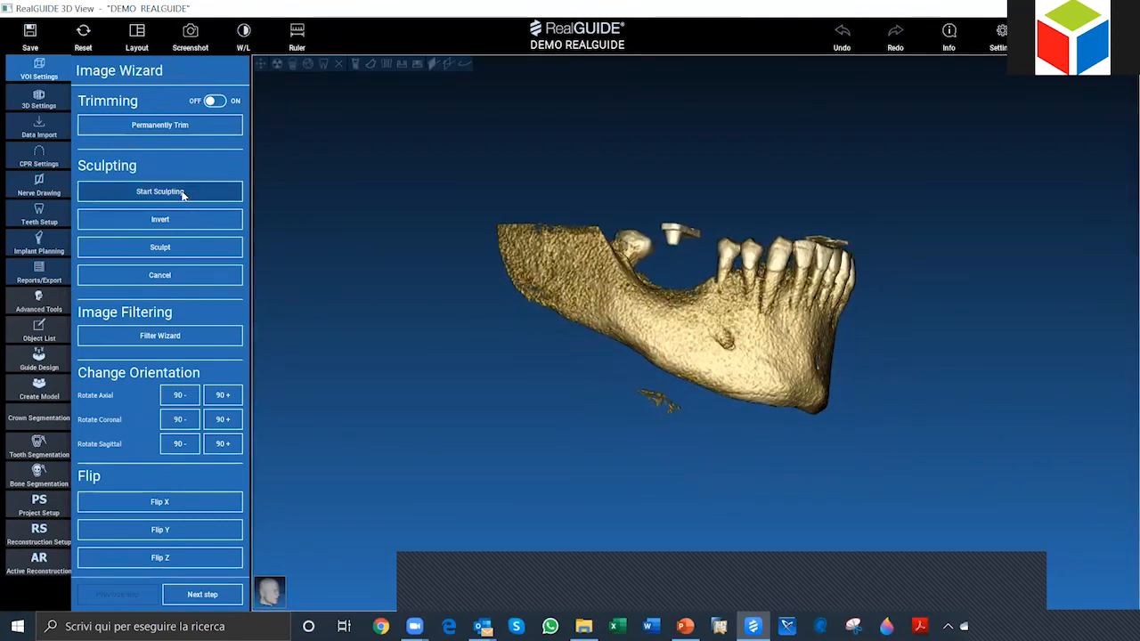
{"action": "key", "text": "ctrl"}
{"action": "key", "text": "ctrl"}
{"action": "key", "text": "ctrl"}
{"action": "key", "text": "ctrl"}
{"action": "key", "text": "ctrl"}
{"action": "key", "text": "ctrl"}
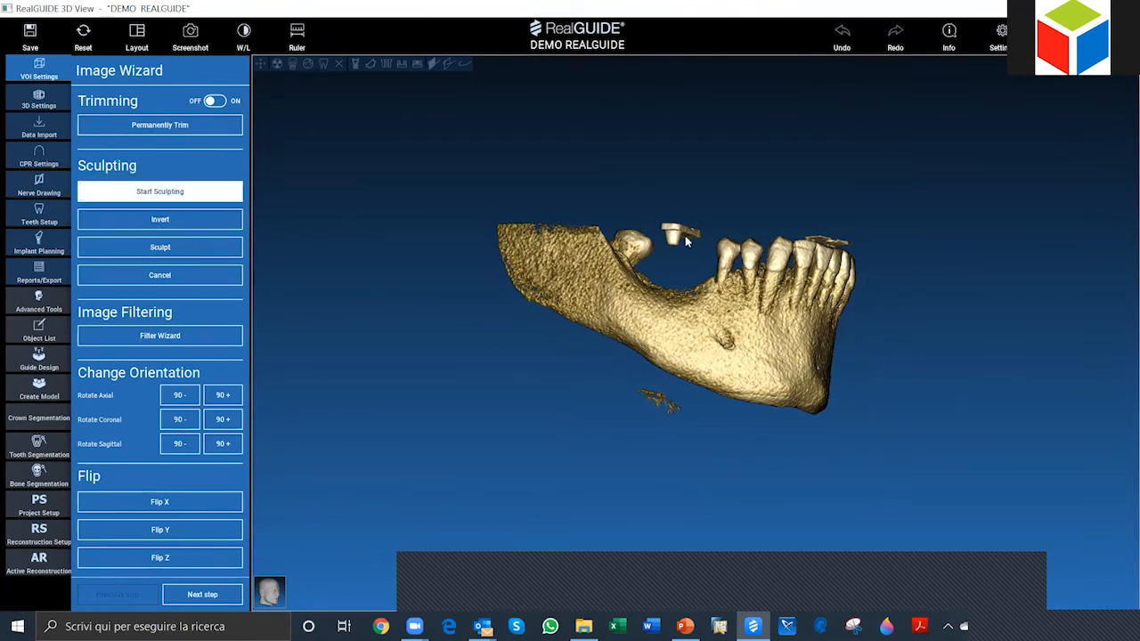
{"action": "left_click", "coordinate": [650, 215]}
{"action": "left_click", "coordinate": [658, 249]}
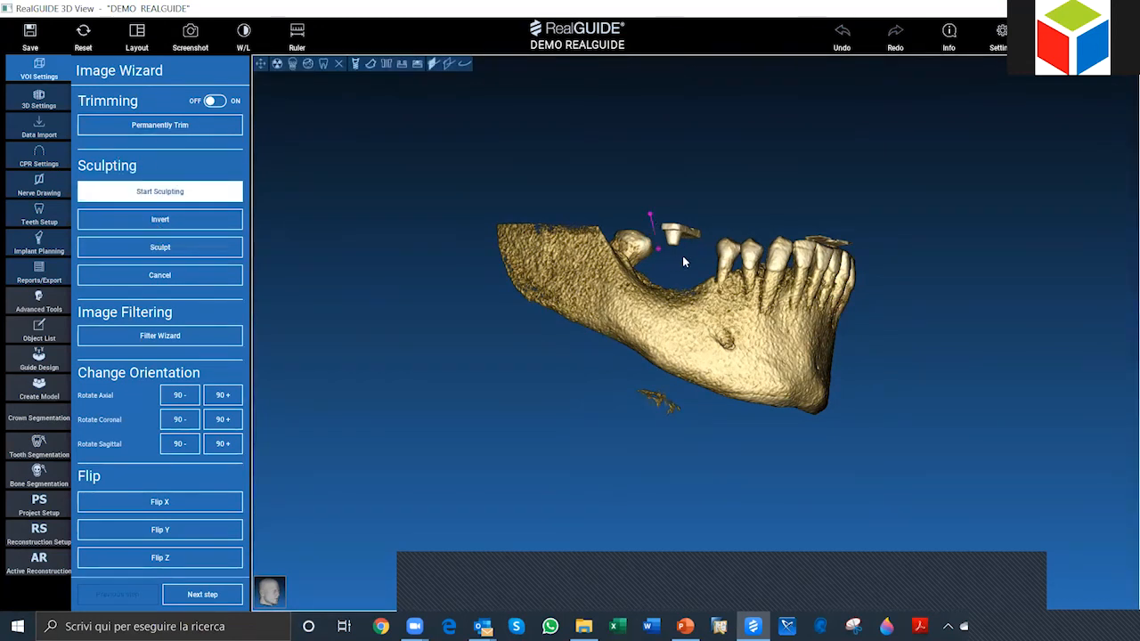
{"action": "left_click", "coordinate": [683, 258]}
{"action": "left_click", "coordinate": [719, 224]}
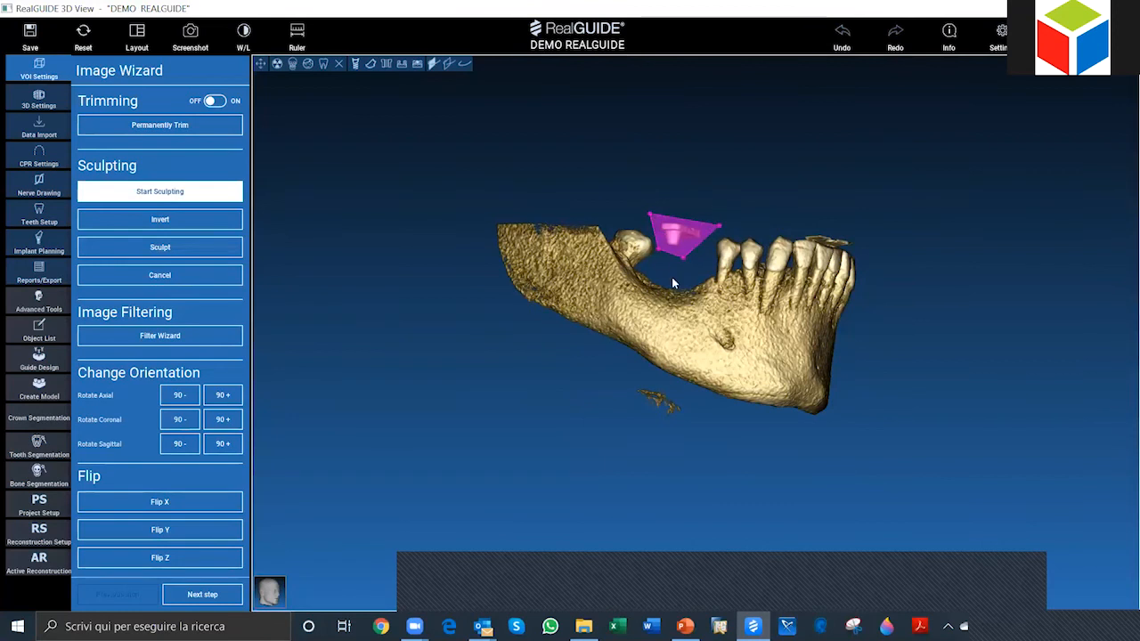
{"action": "left_click", "coordinate": [173, 249]}
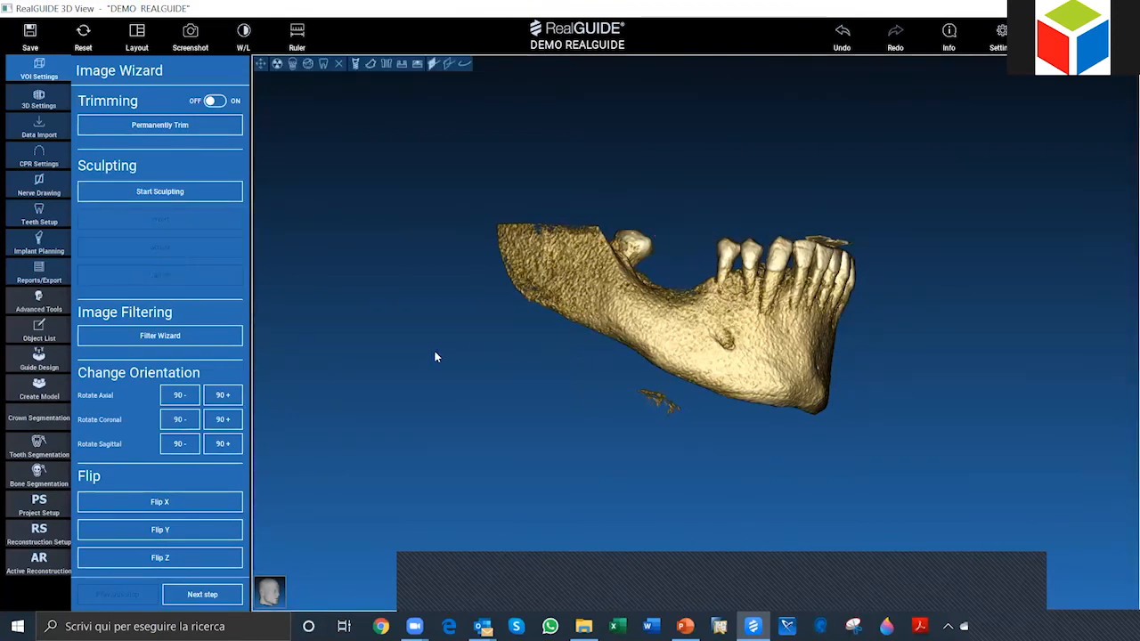
Step: Outline the loose fragment below the mandible with a sculpting area and remove it
{"action": "left_click", "coordinate": [137, 189]}
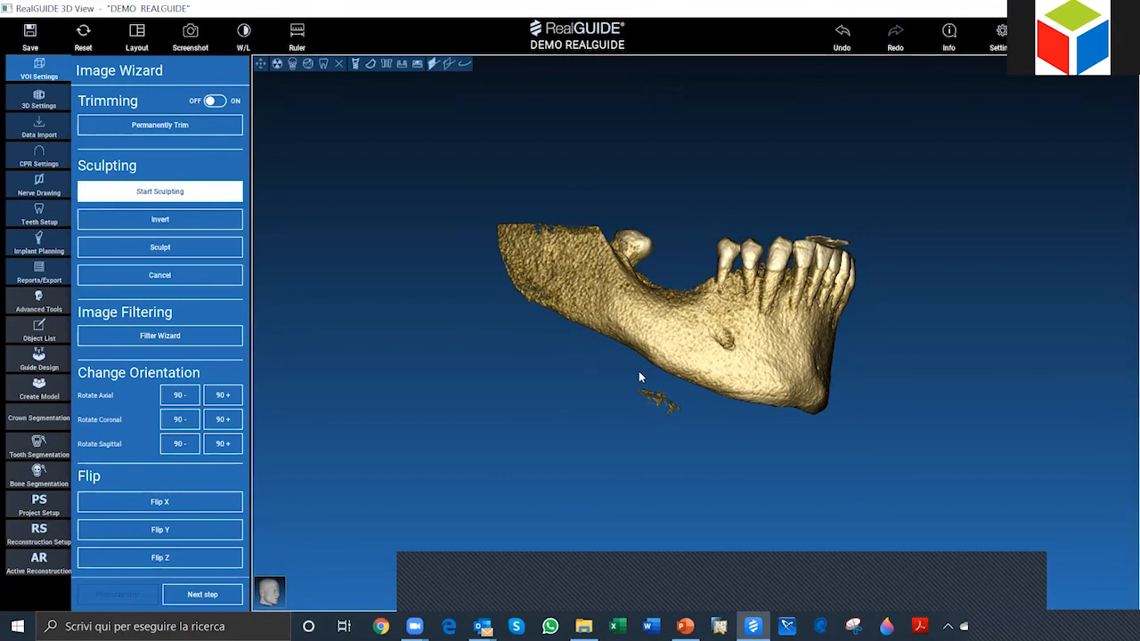
{"action": "left_click", "coordinate": [697, 404]}
{"action": "left_click", "coordinate": [692, 438]}
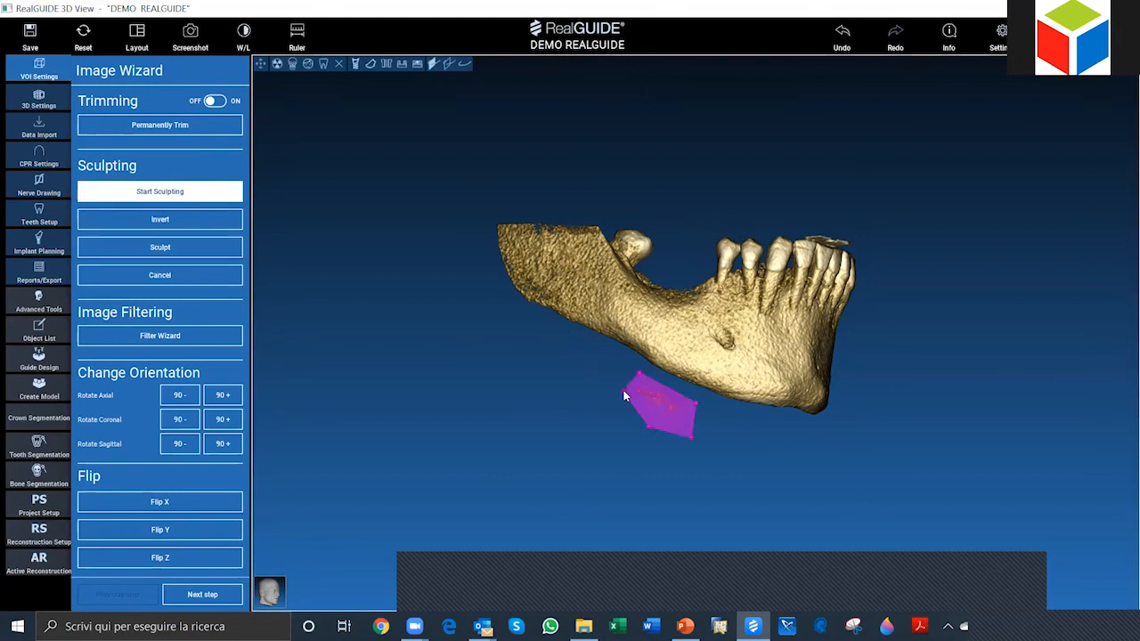
{"action": "left_click", "coordinate": [201, 247]}
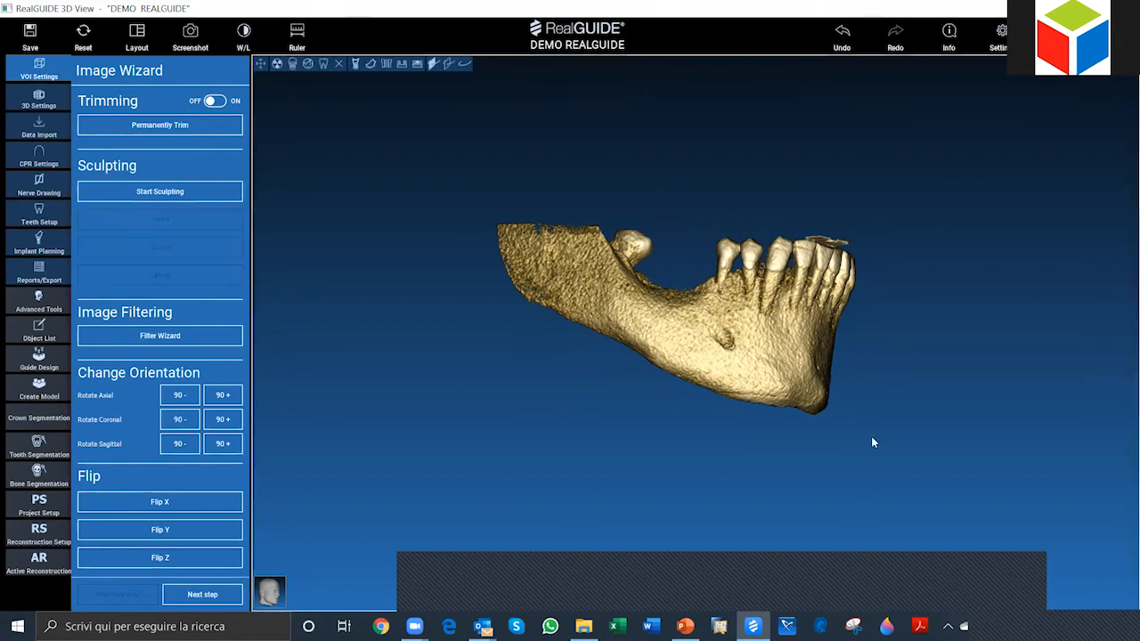
Step: From the front, outline the thin fragment floating above the incisors with four points and sculpt it away
{"action": "mouse_move", "coordinate": [810, 478]}
{"action": "left_mouse_down"}
{"action": "mouse_move", "coordinate": [759, 419]}
{"action": "mouse_move", "coordinate": [669, 215]}
{"action": "left_mouse_up"}
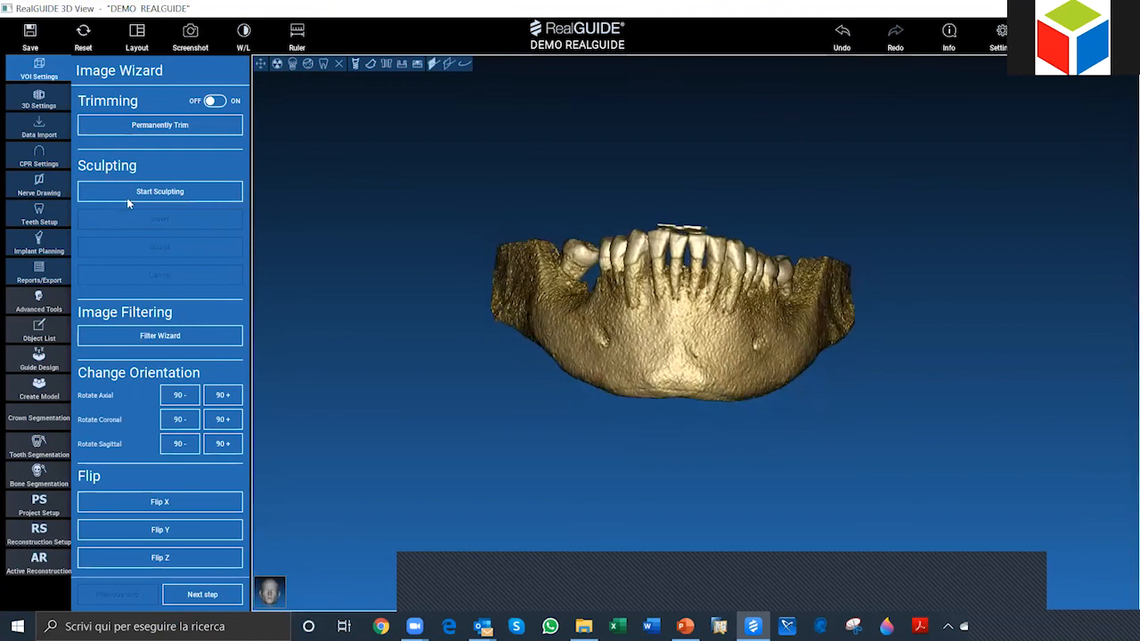
{"action": "left_click", "coordinate": [150, 194]}
{"action": "left_click", "coordinate": [653, 194]}
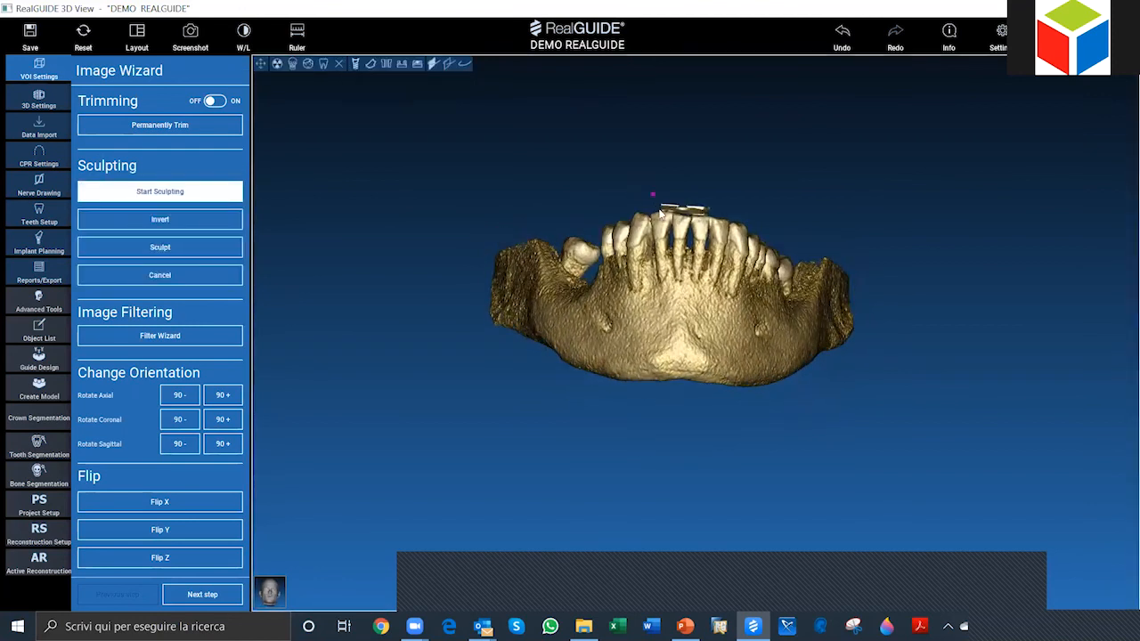
{"action": "left_click", "coordinate": [659, 210]}
{"action": "left_click", "coordinate": [716, 213]}
{"action": "left_click", "coordinate": [717, 197]}
{"action": "left_click", "coordinate": [182, 248]}
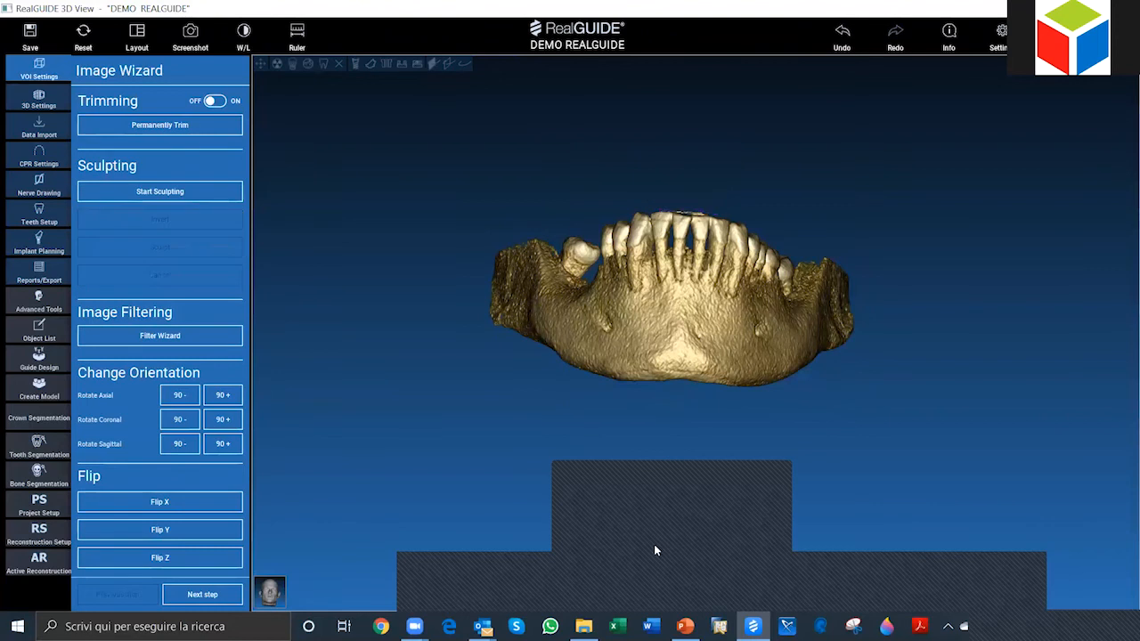
Step: Sculpt a small four-sided hole through the side of the mandible behind the teeth, and undo that cut
{"action": "left_click_drag", "start_coordinate": [611, 472], "coordinate": [707, 349]}
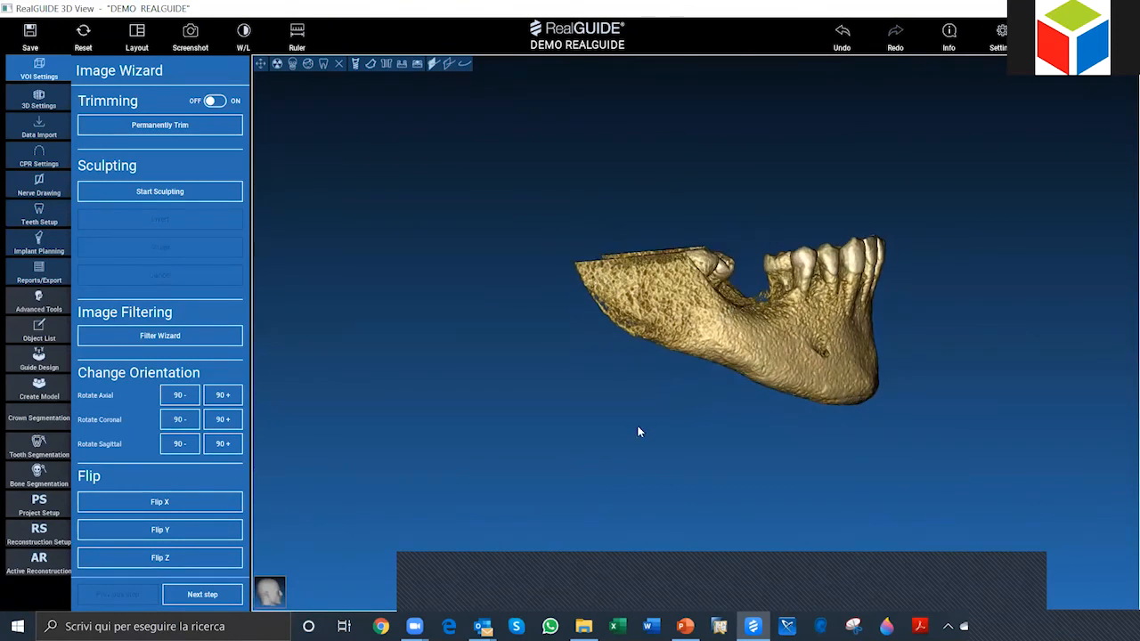
{"action": "left_click_drag", "start_coordinate": [638, 432], "coordinate": [651, 410]}
{"action": "left_click", "coordinate": [159, 190]}
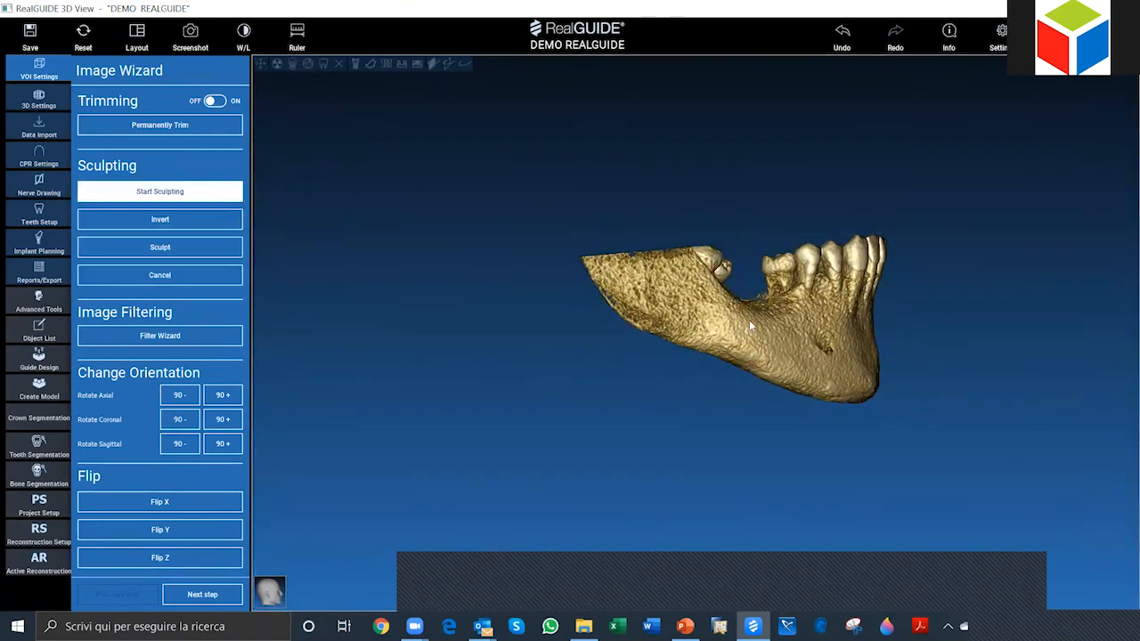
{"action": "left_click", "coordinate": [717, 336]}
{"action": "left_click", "coordinate": [738, 340]}
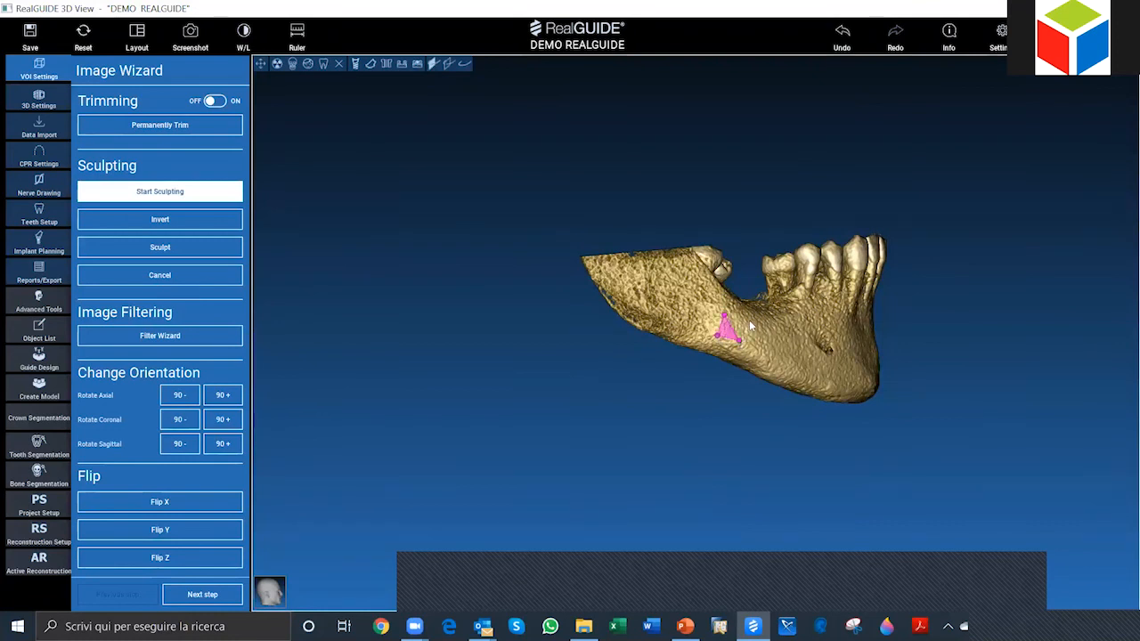
{"action": "left_click", "coordinate": [748, 322]}
{"action": "left_click", "coordinate": [175, 250]}
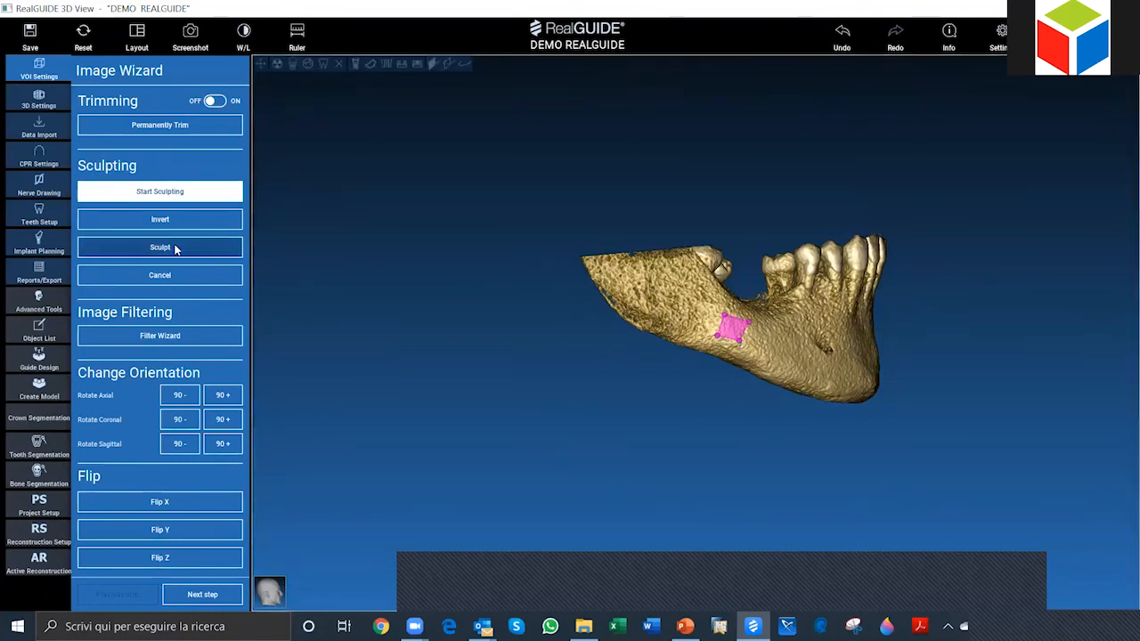
{"action": "mouse_move", "coordinate": [614, 408]}
{"action": "left_mouse_down"}
{"action": "mouse_move", "coordinate": [938, 474]}
{"action": "mouse_move", "coordinate": [835, 494]}
{"action": "mouse_move", "coordinate": [730, 476]}
{"action": "mouse_move", "coordinate": [668, 374]}
{"action": "mouse_move", "coordinate": [672, 342]}
{"action": "mouse_move", "coordinate": [479, 453]}
{"action": "mouse_move", "coordinate": [620, 423]}
{"action": "mouse_move", "coordinate": [628, 345]}
{"action": "mouse_move", "coordinate": [682, 274]}
{"action": "mouse_move", "coordinate": [560, 362]}
{"action": "mouse_move", "coordinate": [706, 283]}
{"action": "left_mouse_up"}
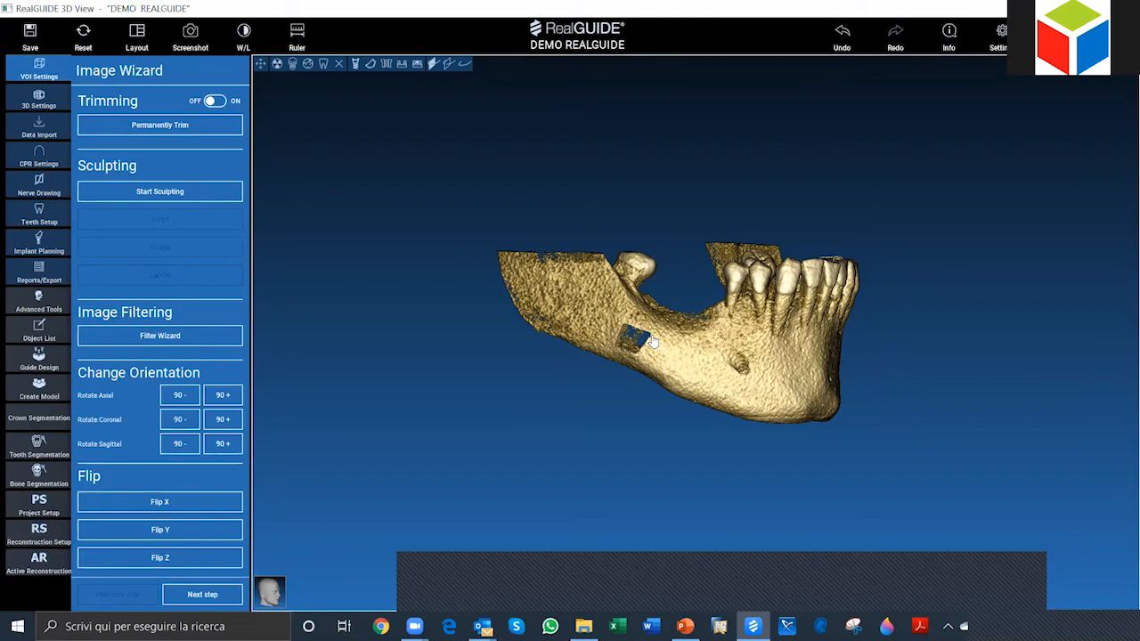
{"action": "left_click", "coordinate": [842, 33]}
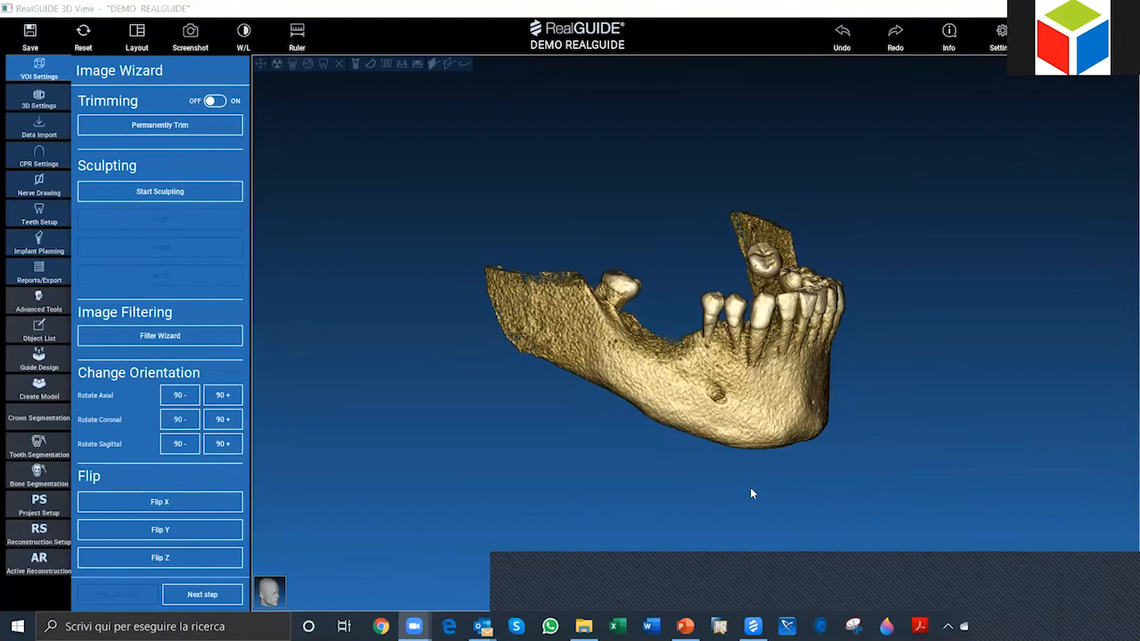
Step: View the mandible in the preset Top, Bottom, Left, Right, Front and Back orientations
{"action": "left_click_drag", "start_coordinate": [749, 488], "coordinate": [932, 360]}
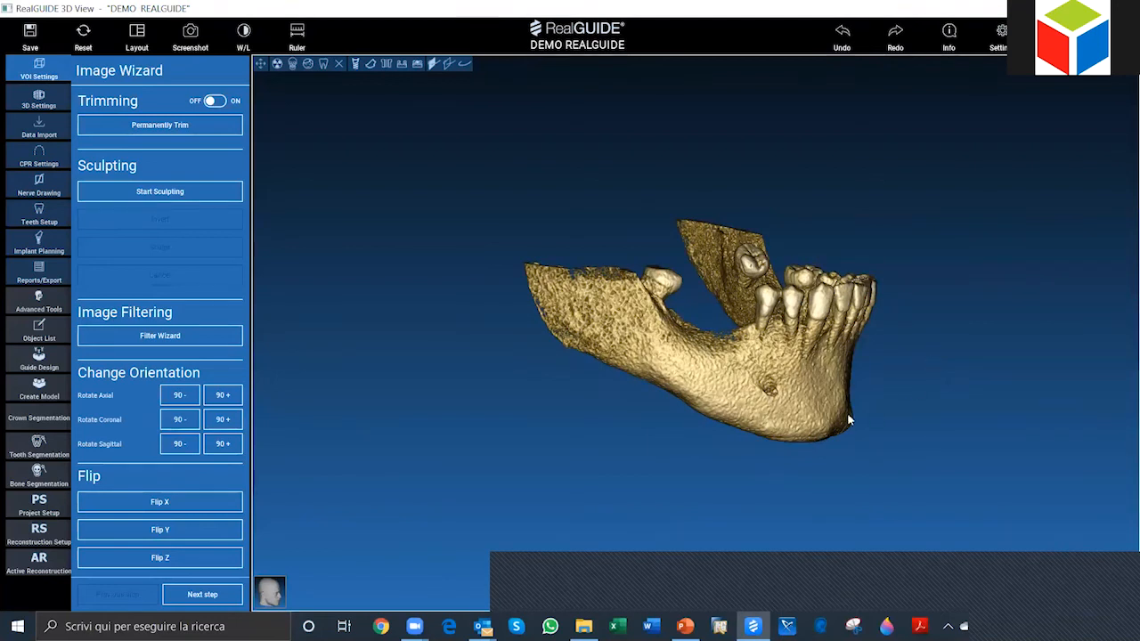
{"action": "left_click_drag", "start_coordinate": [652, 224], "coordinate": [335, 522]}
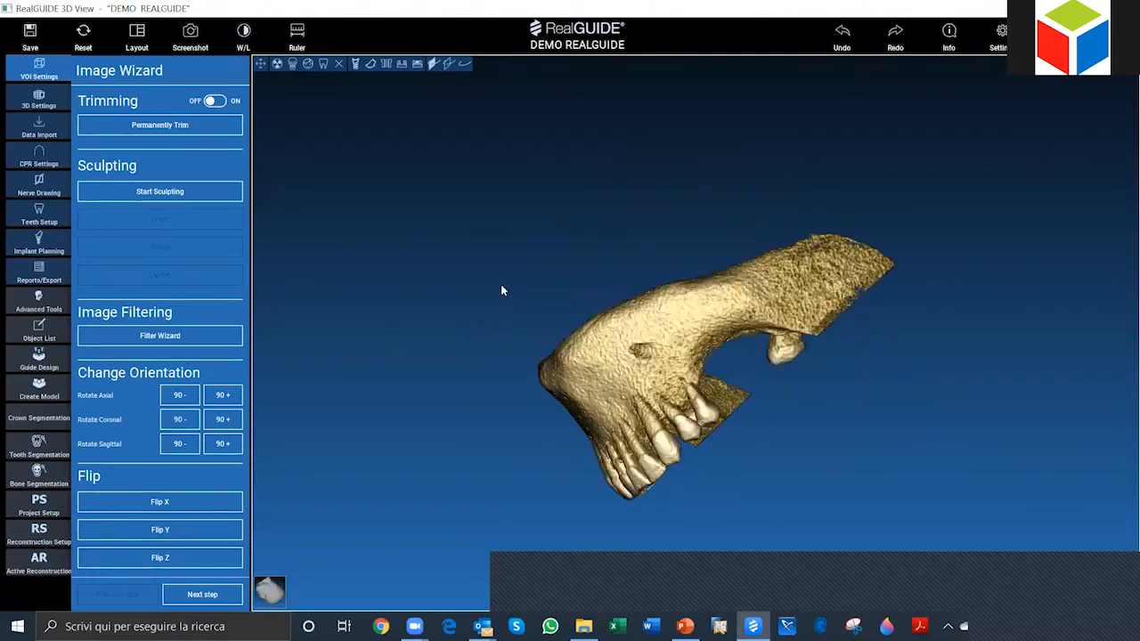
{"action": "left_click", "coordinate": [268, 593]}
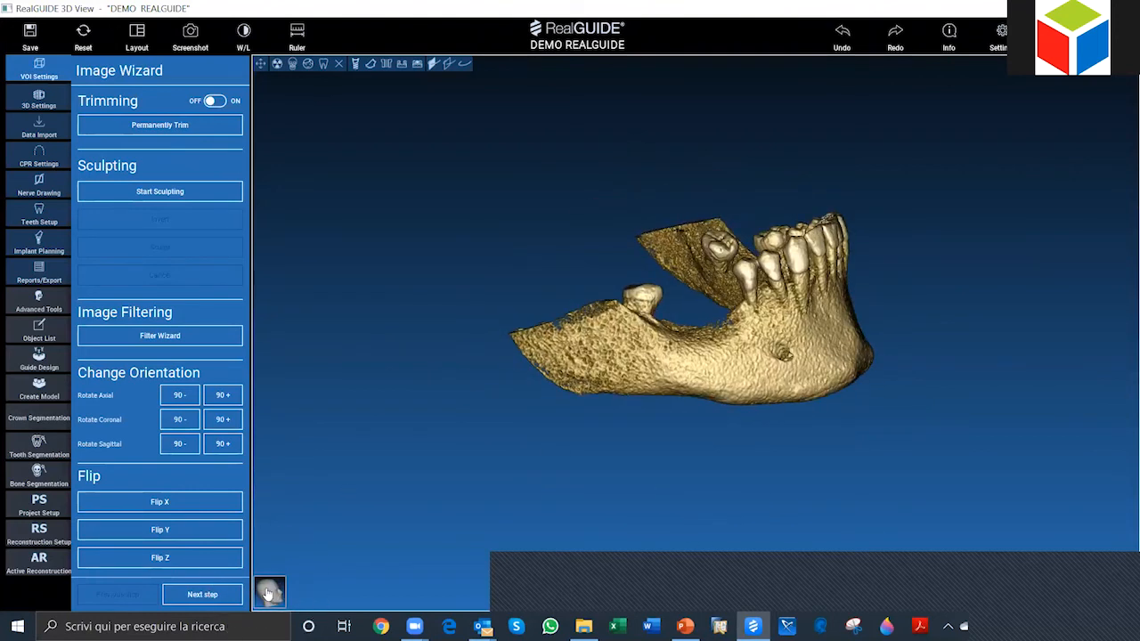
{"action": "left_click", "coordinate": [268, 594]}
{"action": "left_click", "coordinate": [268, 593]}
{"action": "left_click", "coordinate": [285, 493]}
{"action": "left_click", "coordinate": [269, 593]}
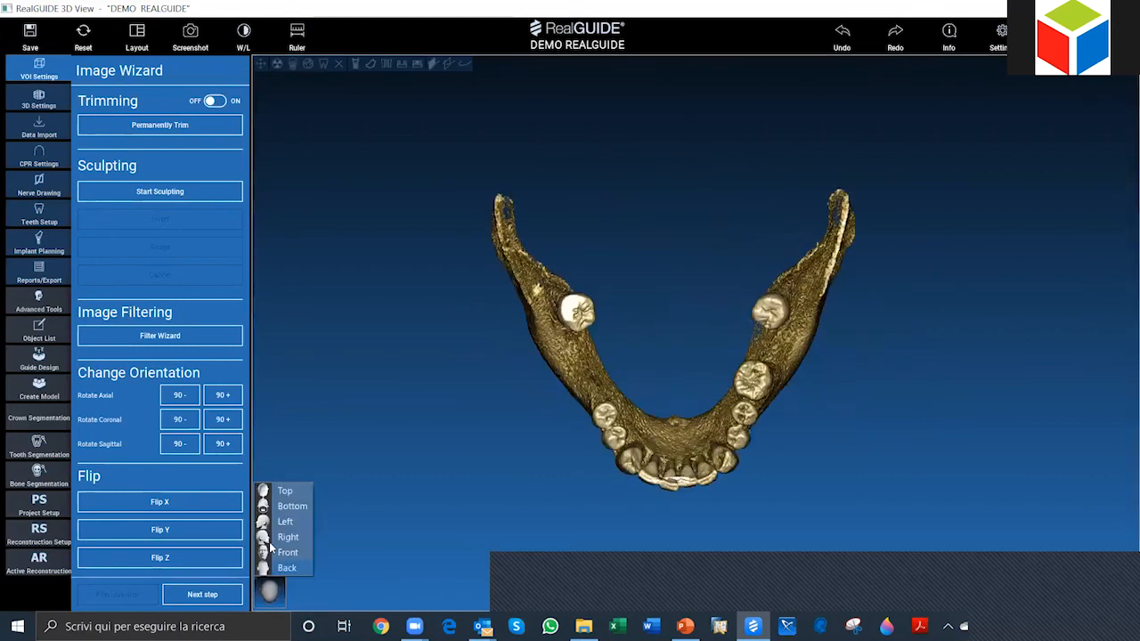
{"action": "left_click", "coordinate": [290, 507]}
{"action": "left_click", "coordinate": [269, 592]}
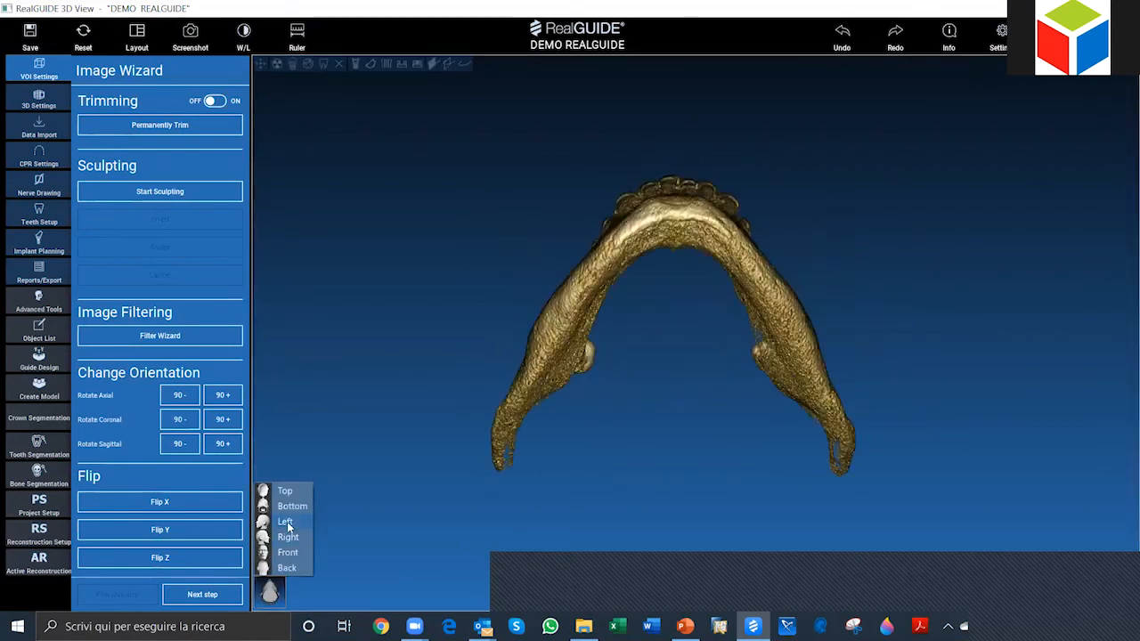
{"action": "left_click", "coordinate": [286, 522]}
{"action": "left_click", "coordinate": [270, 592]}
{"action": "left_click", "coordinate": [289, 538]}
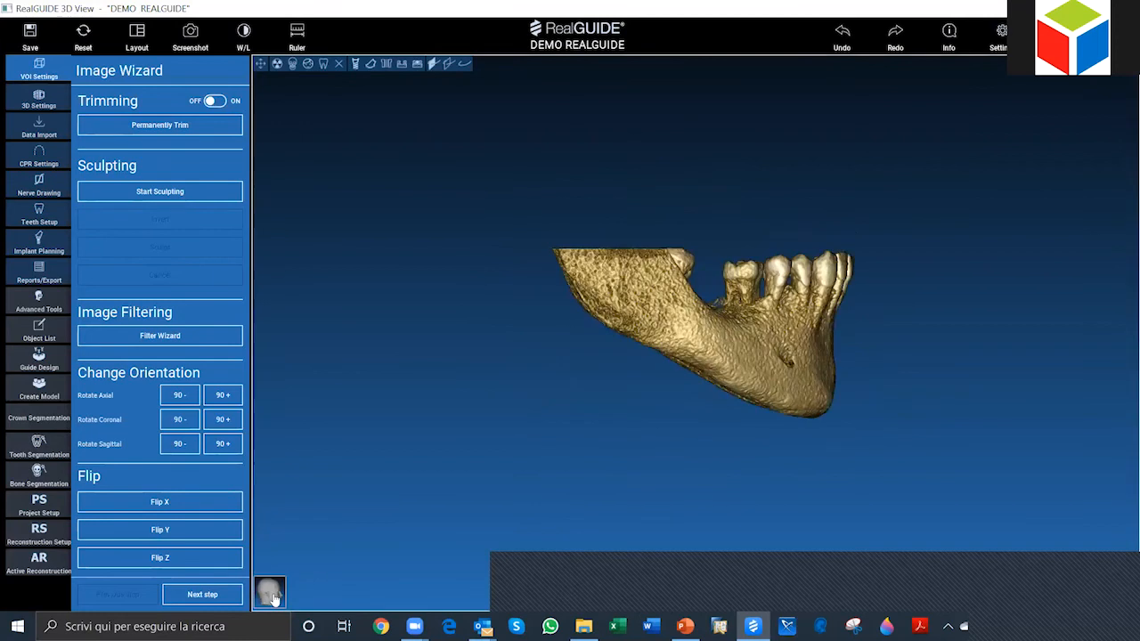
{"action": "left_click", "coordinate": [270, 592]}
{"action": "left_click", "coordinate": [286, 553]}
{"action": "left_click", "coordinate": [270, 592]}
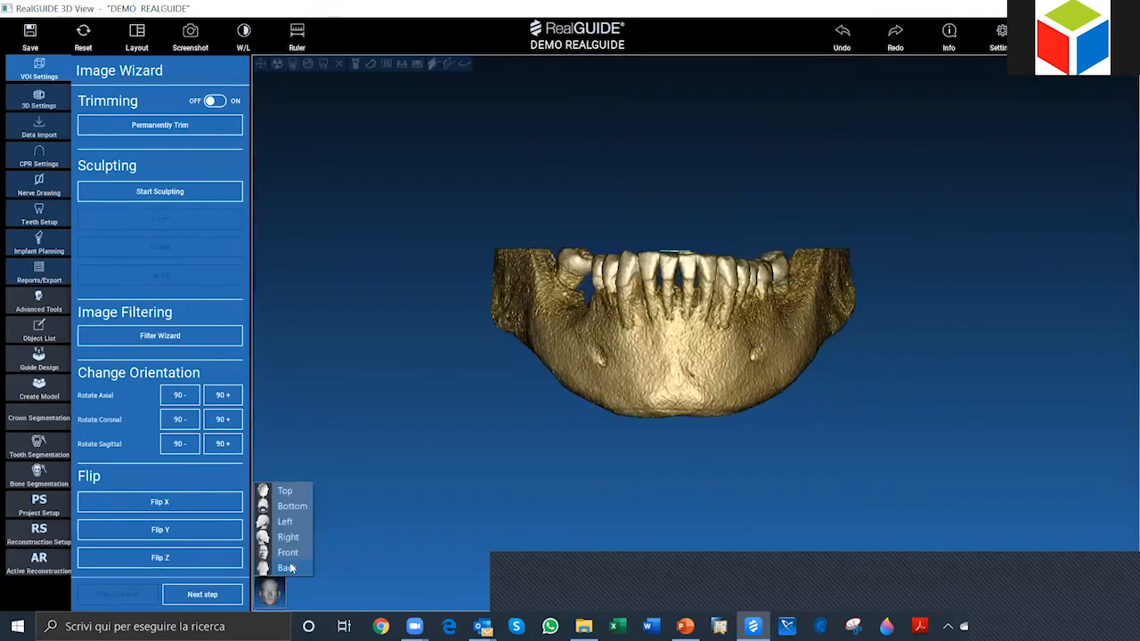
{"action": "left_click", "coordinate": [286, 569]}
Step: Examine the cleaned mandible by rotating, zooming and panning it from the back, front and side
{"action": "left_click_drag", "start_coordinate": [370, 495], "coordinate": [701, 505]}
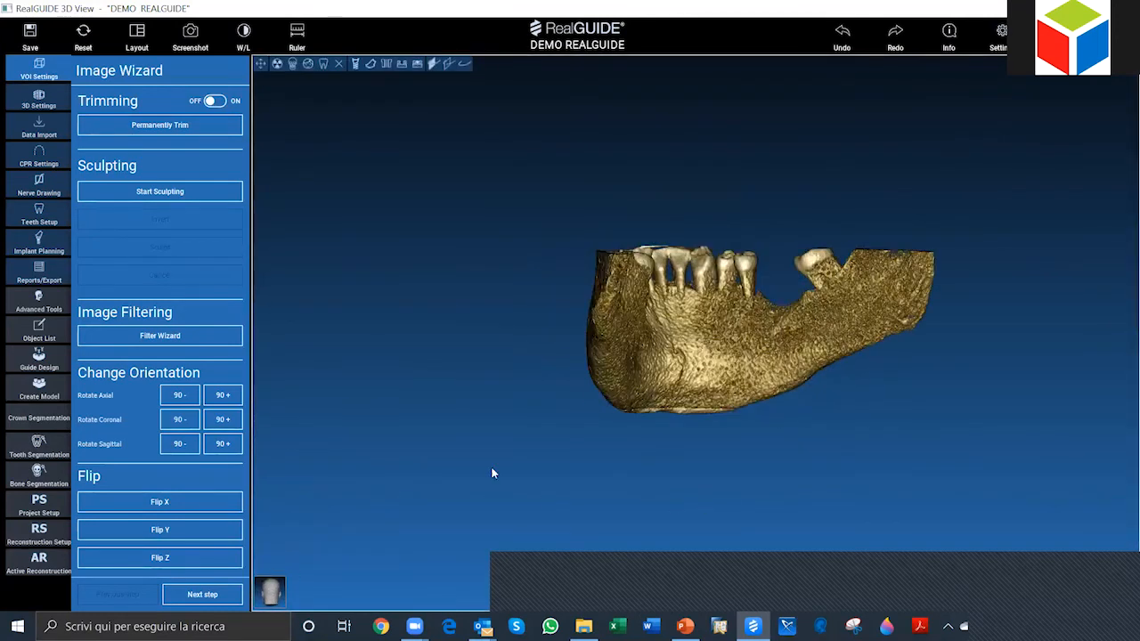
{"action": "left_click_drag", "start_coordinate": [492, 473], "coordinate": [718, 474]}
{"action": "left_click_drag", "start_coordinate": [532, 450], "coordinate": [771, 463]}
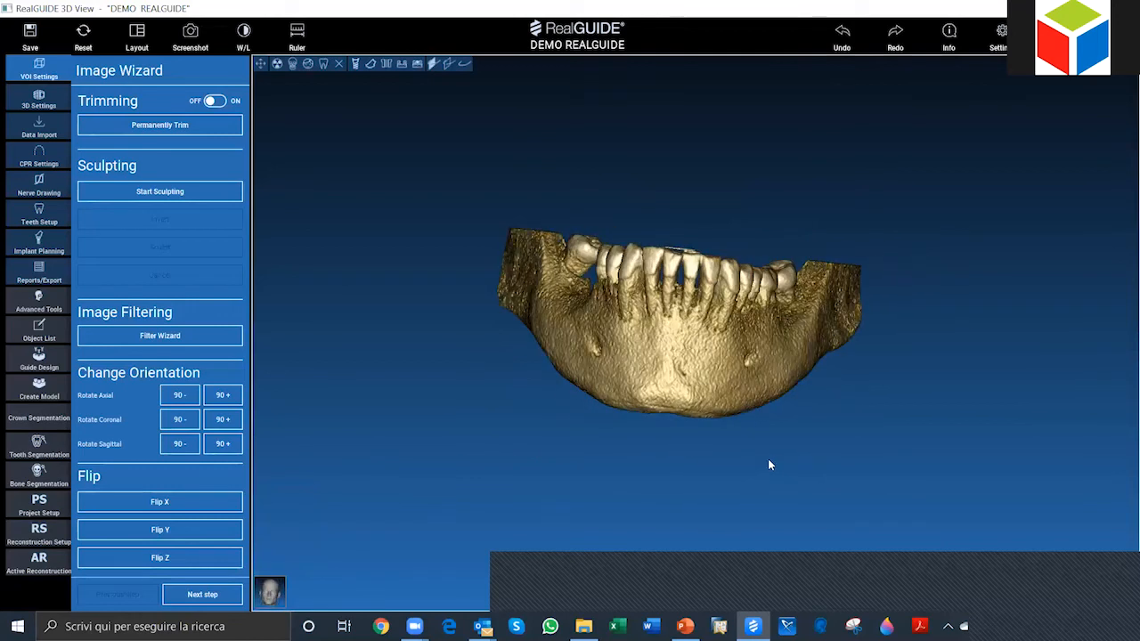
{"action": "scroll", "coordinate": [841, 439], "scroll_direction": "down", "scroll_amount": 1}
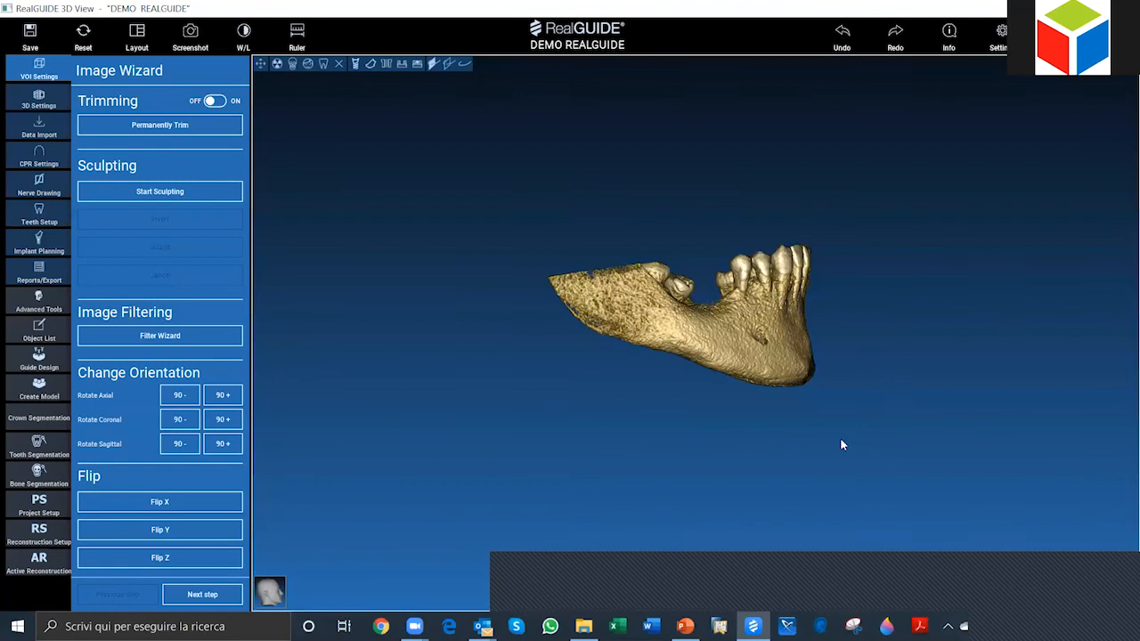
{"action": "scroll", "coordinate": [841, 439], "scroll_direction": "up", "scroll_amount": 4}
{"action": "scroll", "coordinate": [815, 454], "scroll_direction": "down", "scroll_amount": 3}
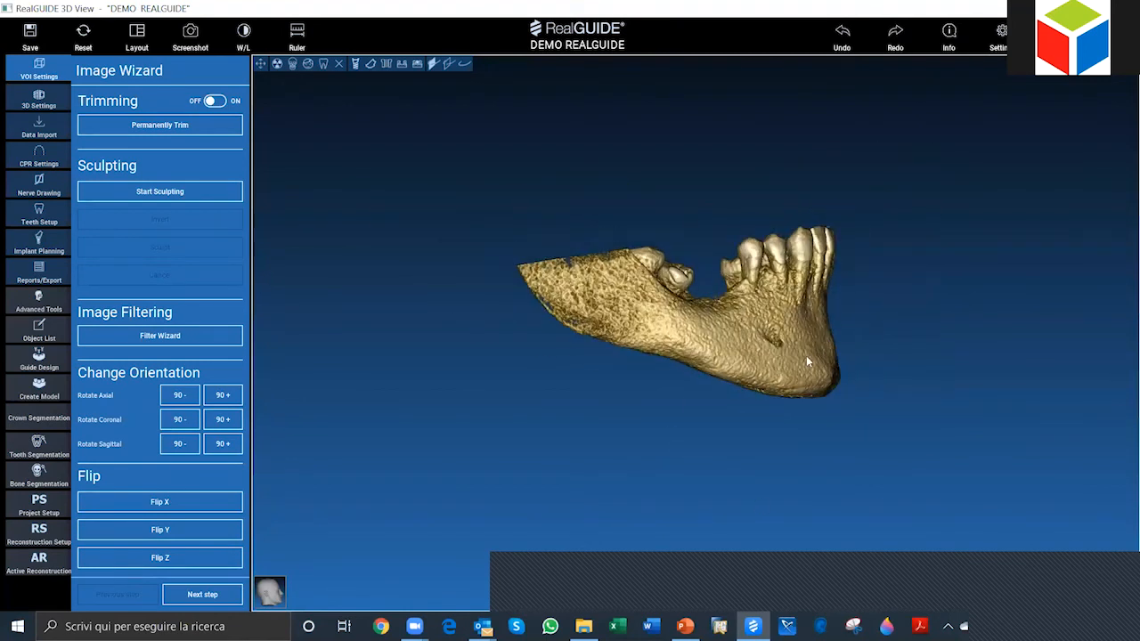
{"action": "middle_click_drag", "start_coordinate": [919, 349], "coordinate": [725, 462]}
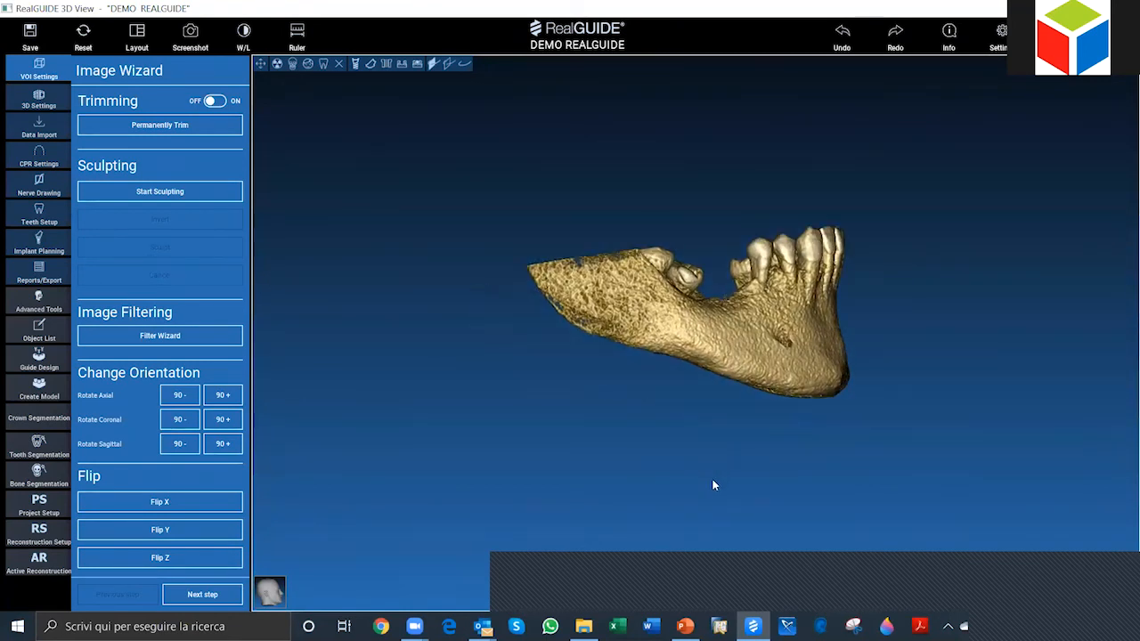
{"action": "left_click_drag", "start_coordinate": [707, 480], "coordinate": [708, 481]}
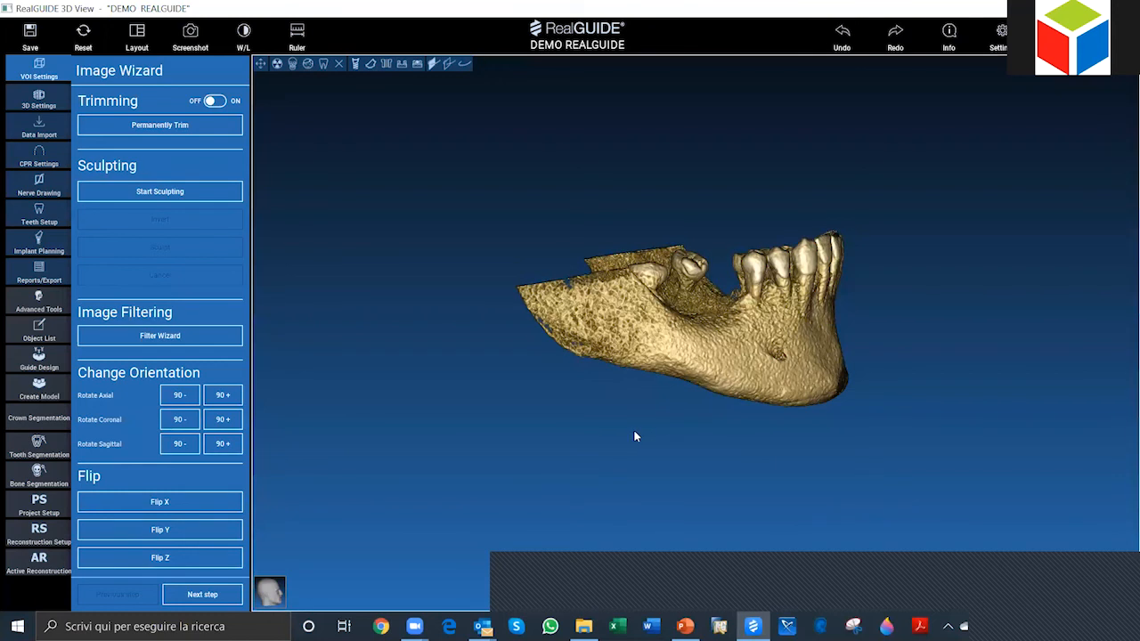
{"action": "scroll", "coordinate": [749, 584], "scroll_direction": "up", "scroll_amount": 1}
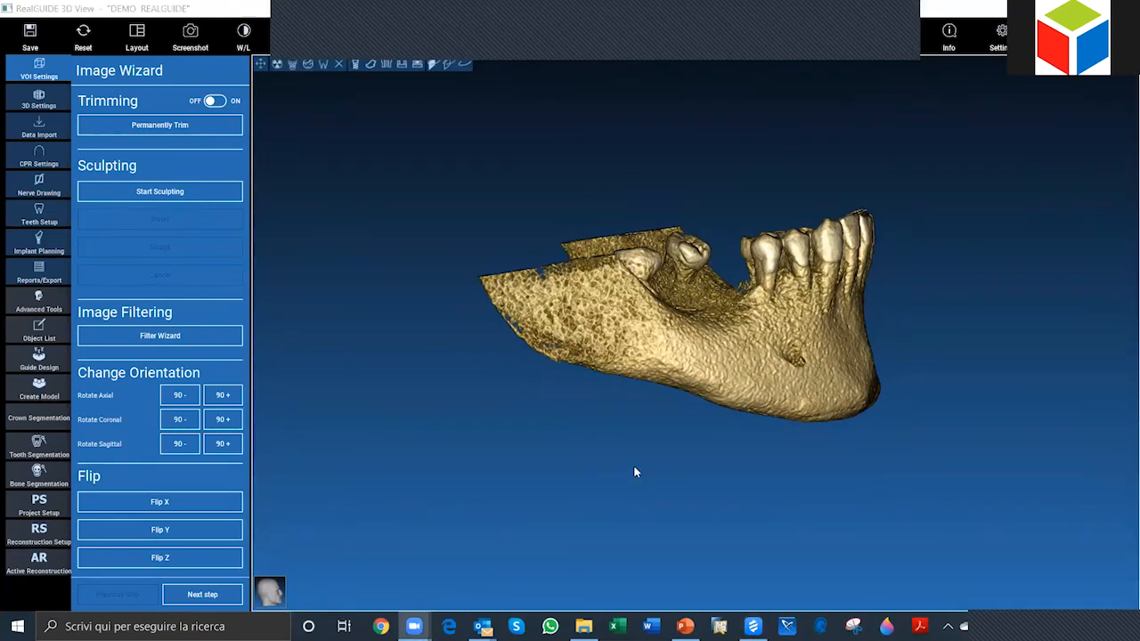
{"action": "middle_click_drag", "start_coordinate": [716, 490], "coordinate": [688, 541]}
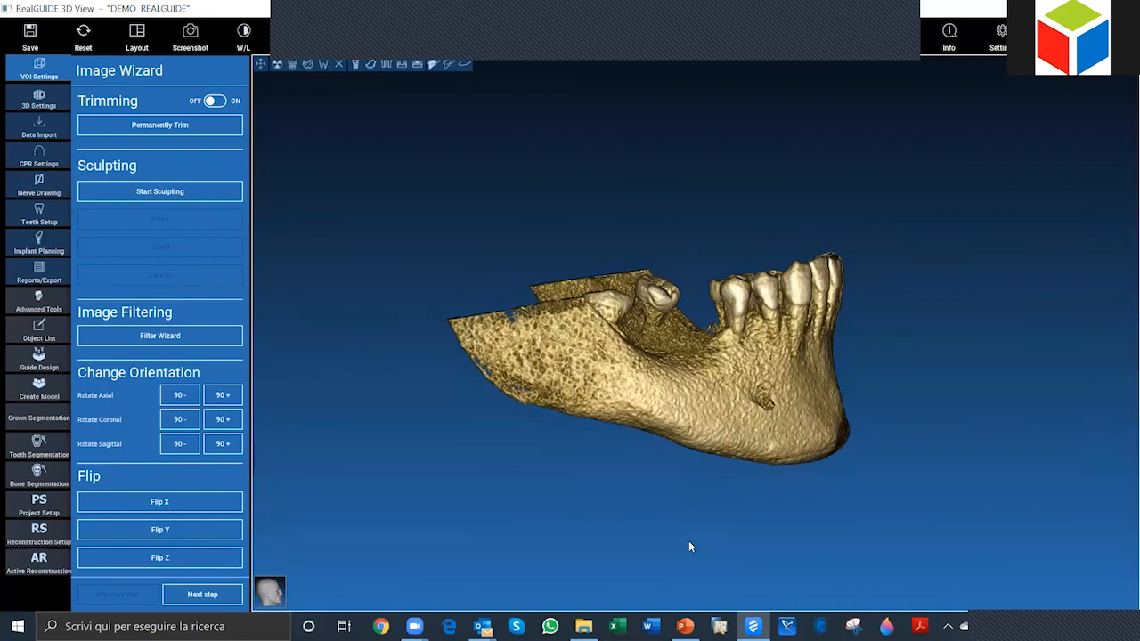
{"action": "left_click_drag", "start_coordinate": [672, 540], "coordinate": [672, 533]}
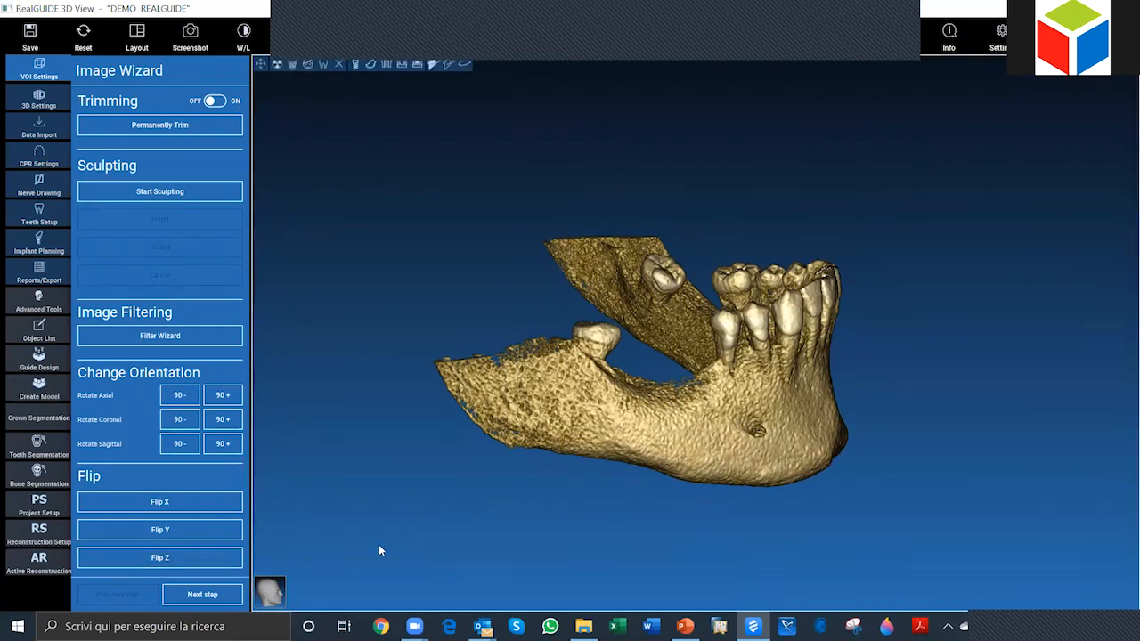
{"action": "left_click_drag", "start_coordinate": [603, 503], "coordinate": [675, 472]}
{"action": "key", "text": "ctrl"}
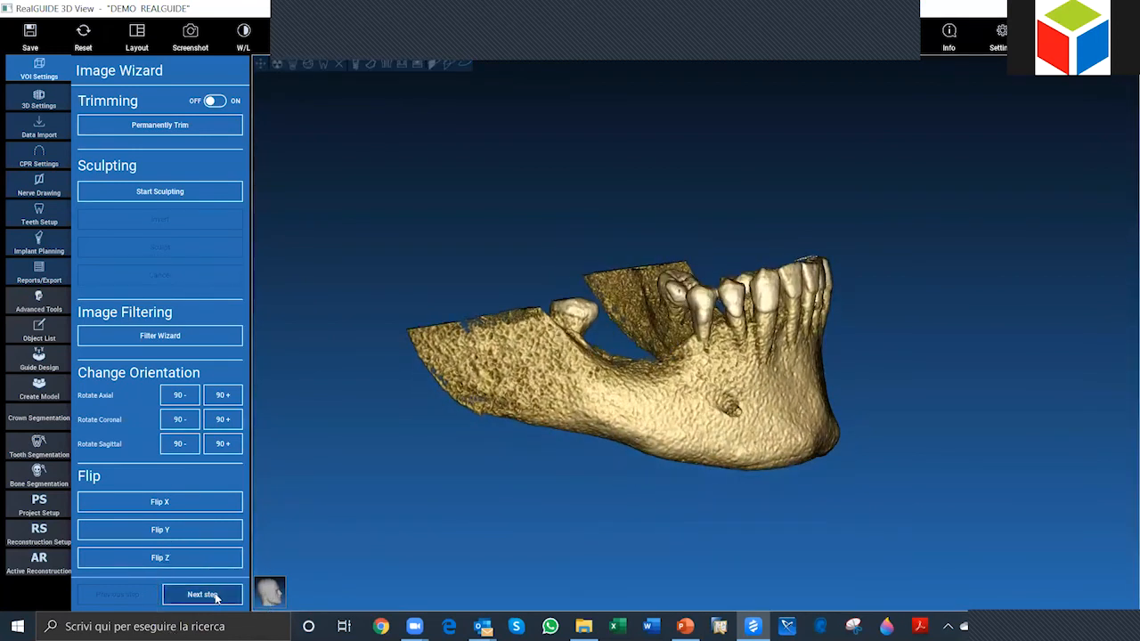
Step: Advance from the Image Wizard to the 3D Settings stage
{"action": "key", "text": "ctrl"}
{"action": "key", "text": "ctrl"}
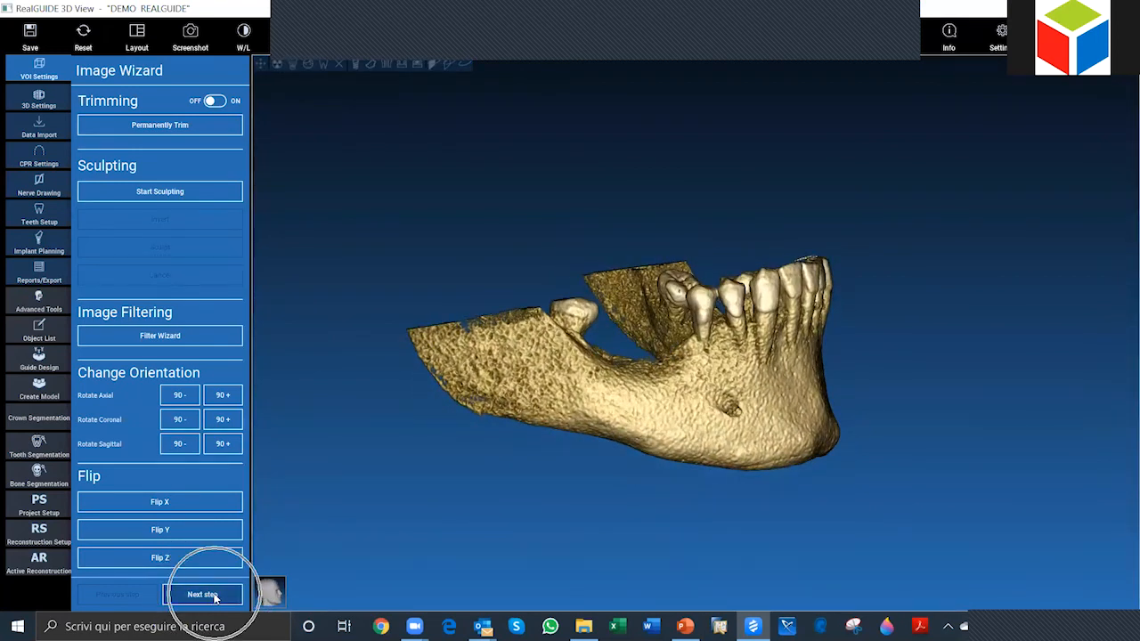
{"action": "left_click", "coordinate": [215, 597]}
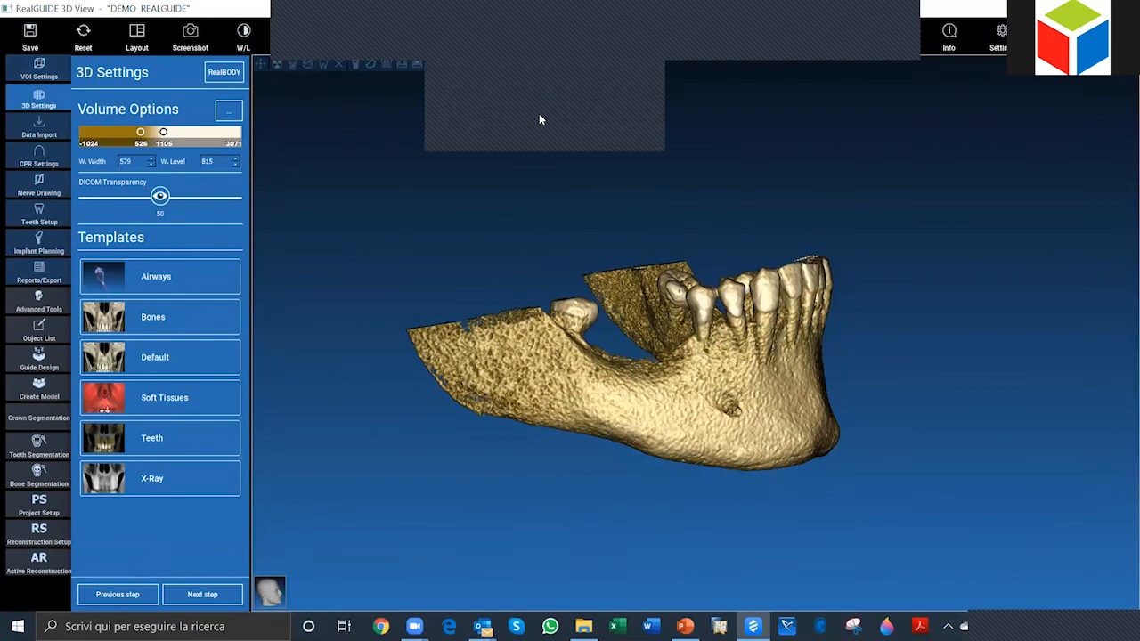
{"action": "left_click", "coordinate": [47, 106]}
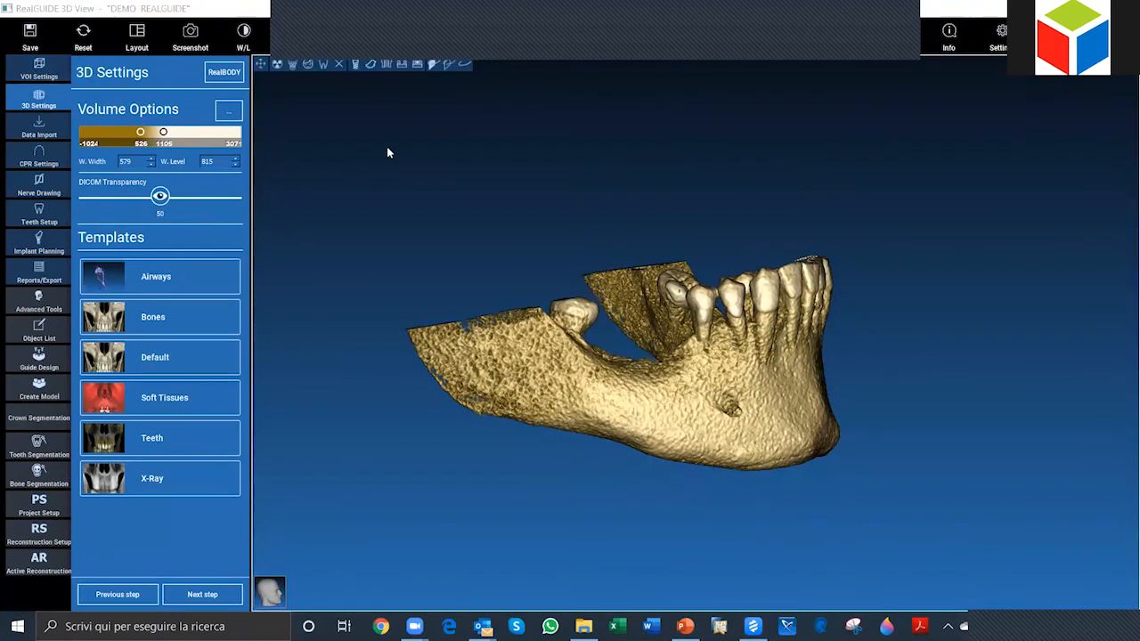
Step: Examine the mandible's bone surface and teeth at different angles and zoom levels from the side and front
{"action": "left_click_drag", "start_coordinate": [657, 173], "coordinate": [472, 367]}
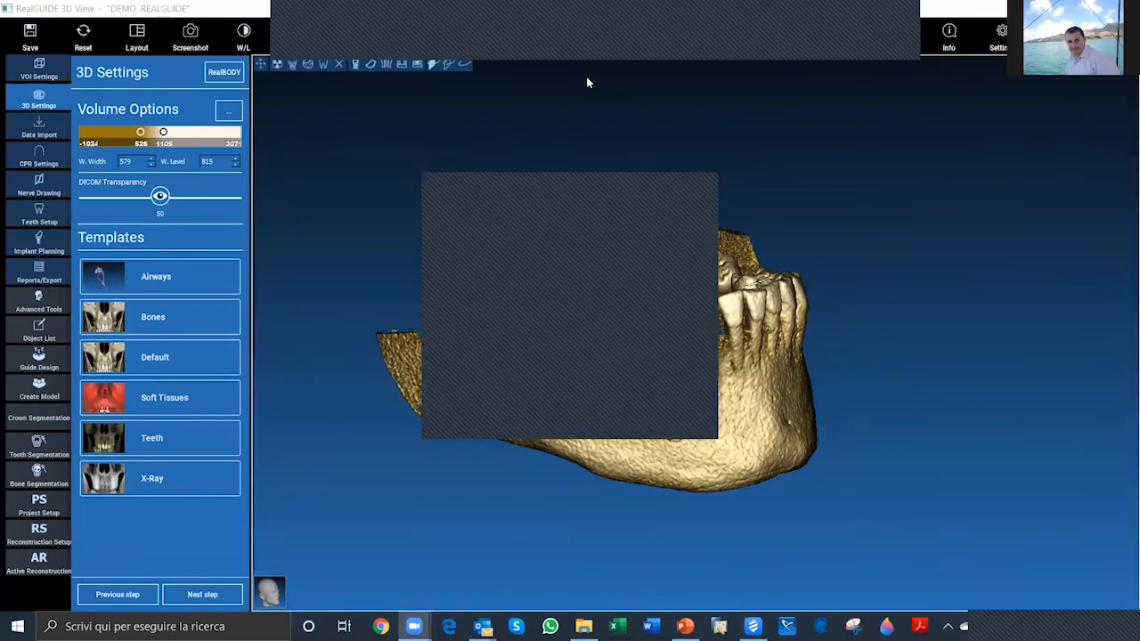
{"action": "left_click_drag", "start_coordinate": [884, 408], "coordinate": [633, 404]}
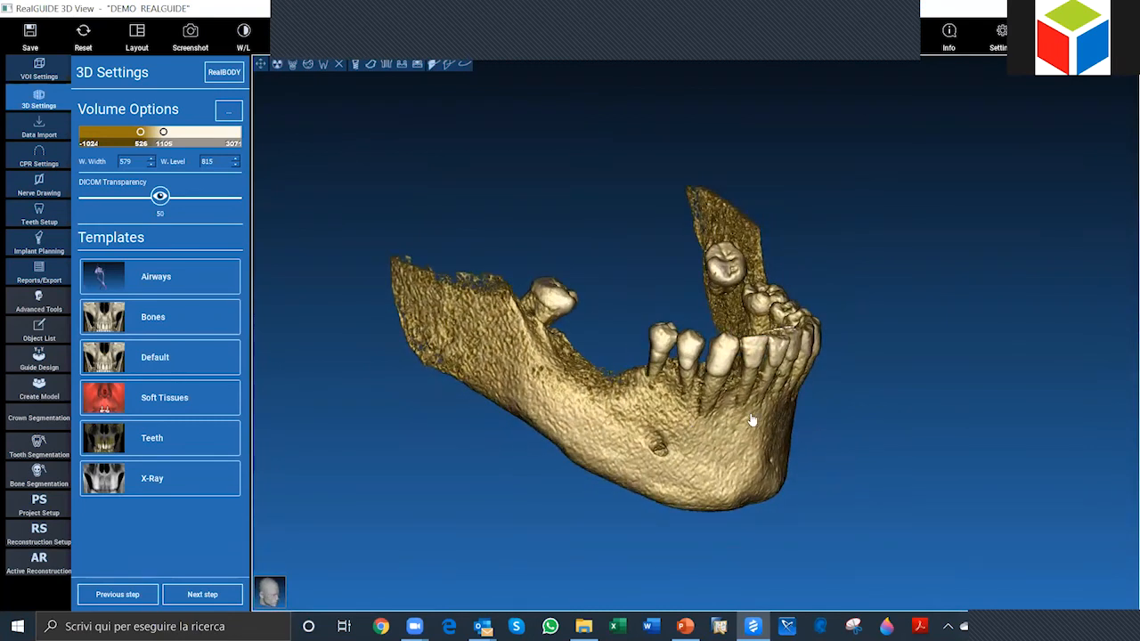
{"action": "scroll", "coordinate": [947, 421], "scroll_direction": "up", "scroll_amount": 2}
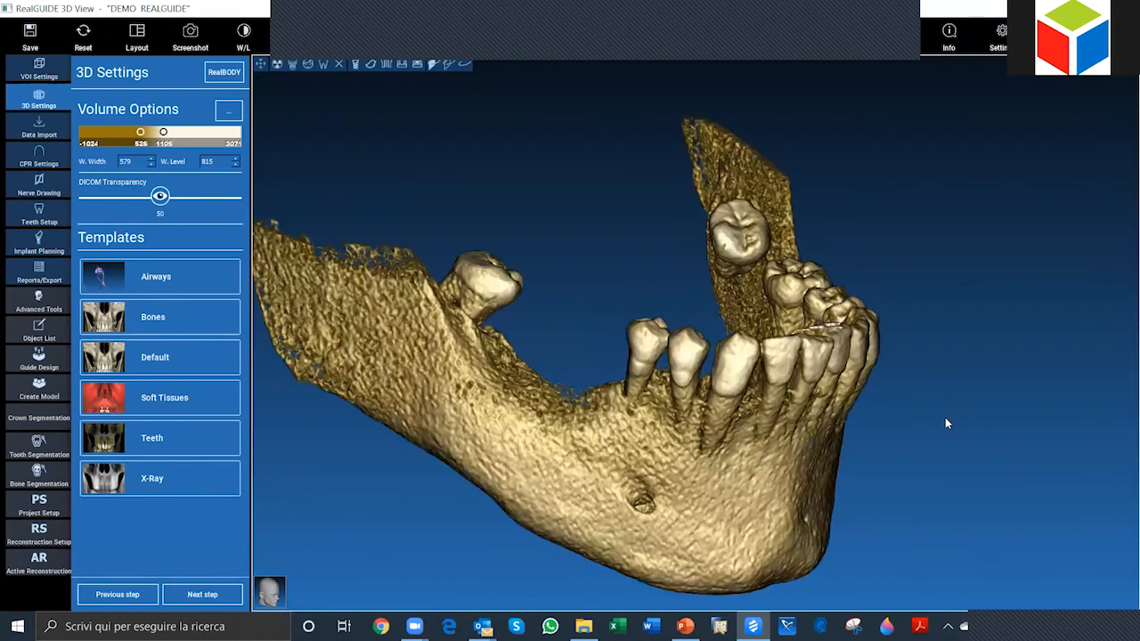
{"action": "scroll", "coordinate": [945, 418], "scroll_direction": "up", "scroll_amount": 1}
{"action": "scroll", "coordinate": [922, 433], "scroll_direction": "down", "scroll_amount": 2}
{"action": "left_click_drag", "start_coordinate": [852, 443], "coordinate": [334, 398]}
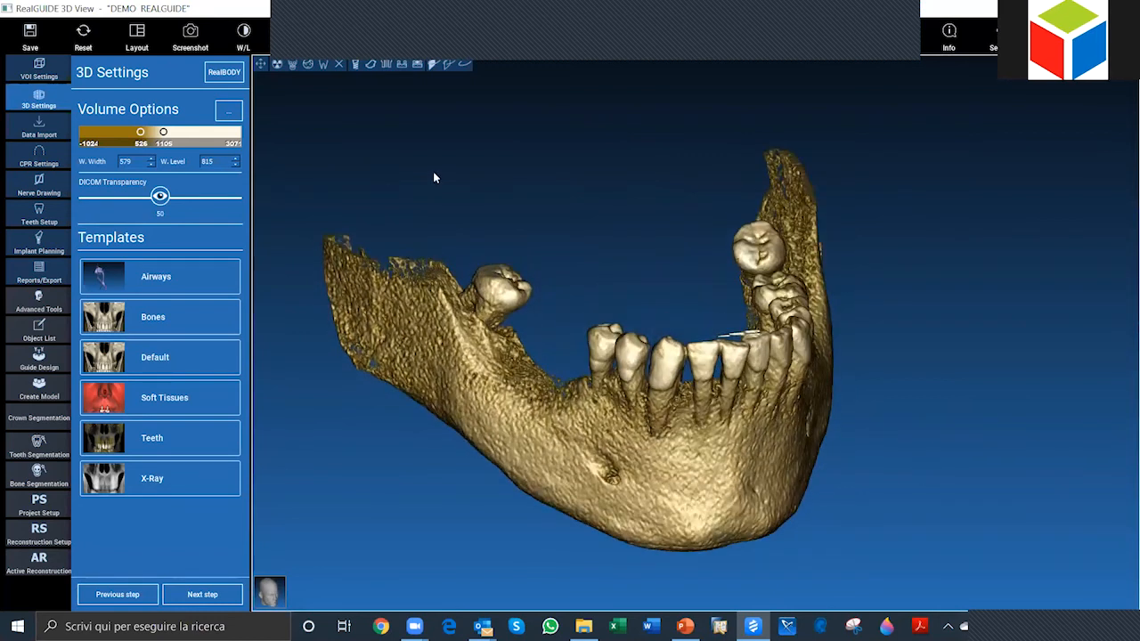
{"action": "scroll", "coordinate": [423, 212], "scroll_direction": "up", "scroll_amount": 1}
{"action": "scroll", "coordinate": [356, 190], "scroll_direction": "down", "scroll_amount": 2}
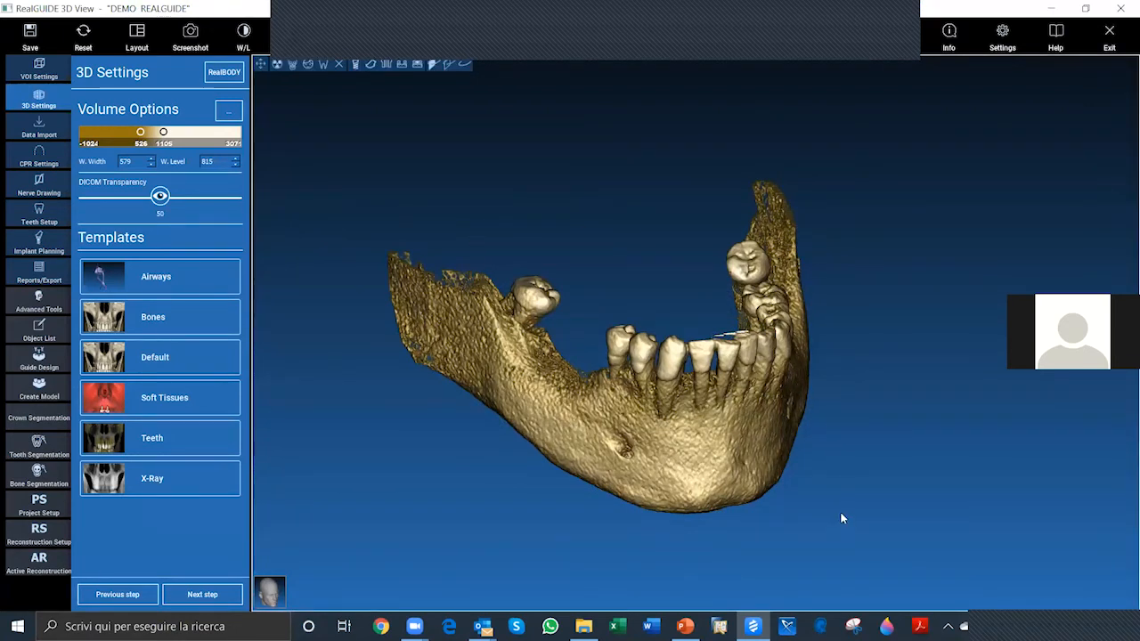
{"action": "left_click_drag", "start_coordinate": [840, 511], "coordinate": [909, 514]}
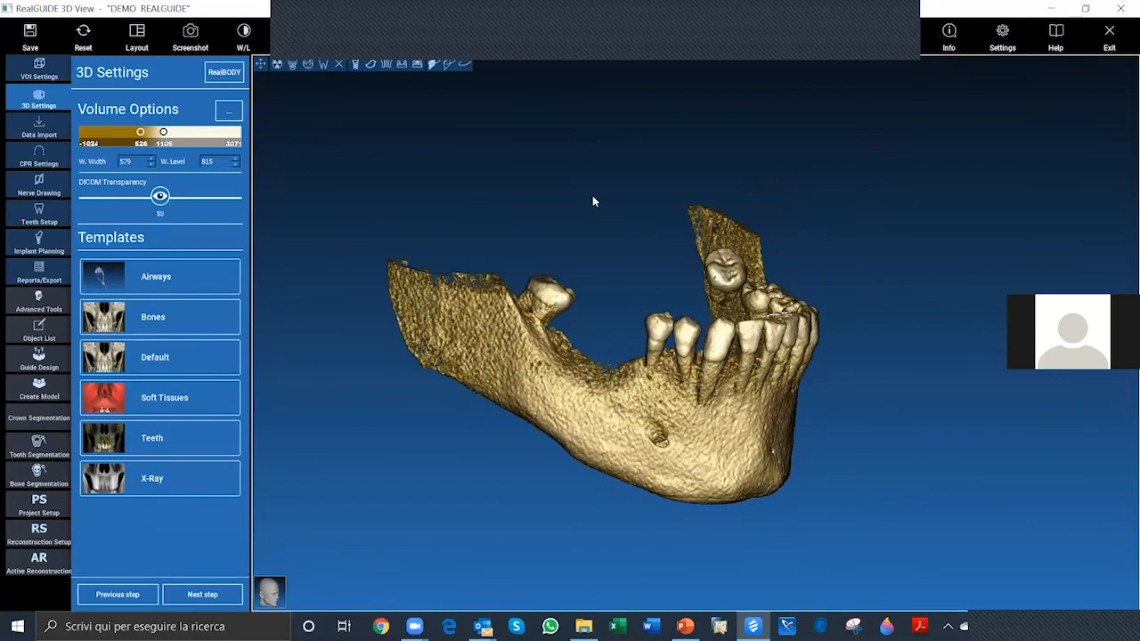
Step: Set the volume's lower threshold to 485 and inspect the bone surface behind the premolars up close
{"action": "mouse_move", "coordinate": [140, 136]}
{"action": "left_mouse_down"}
{"action": "mouse_move", "coordinate": [127, 136]}
{"action": "mouse_move", "coordinate": [152, 132]}
{"action": "mouse_move", "coordinate": [139, 136]}
{"action": "left_mouse_up"}
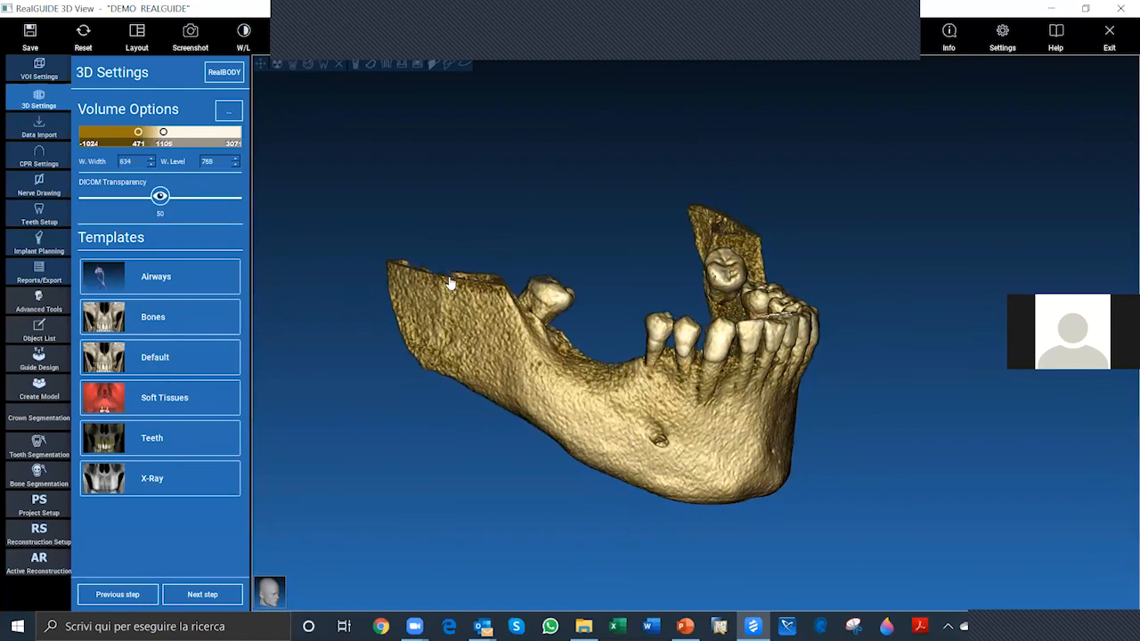
{"action": "left_click_drag", "start_coordinate": [850, 406], "coordinate": [825, 438]}
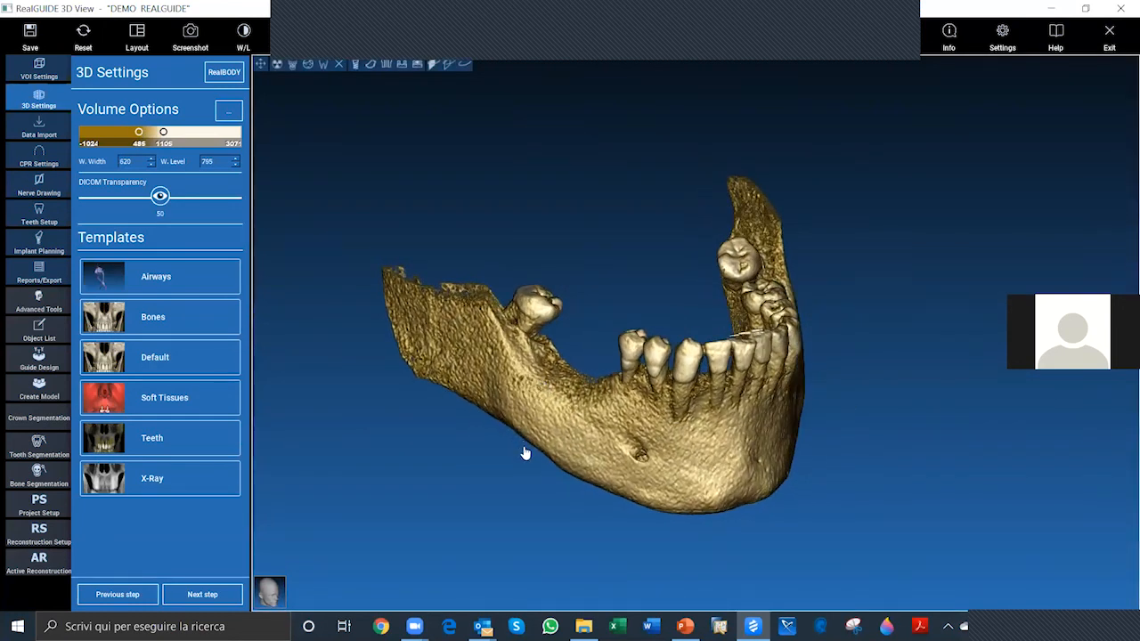
{"action": "scroll", "coordinate": [526, 447], "scroll_direction": "up", "scroll_amount": 1}
{"action": "scroll", "coordinate": [537, 373], "scroll_direction": "up", "scroll_amount": 1}
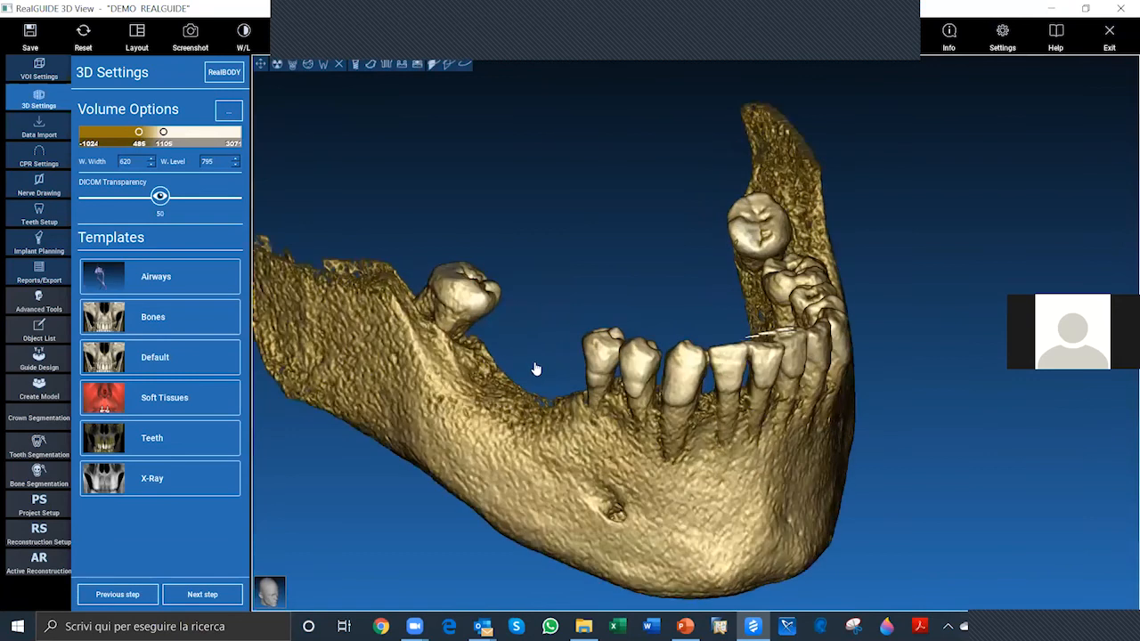
{"action": "middle_click_drag", "start_coordinate": [529, 357], "coordinate": [561, 345]}
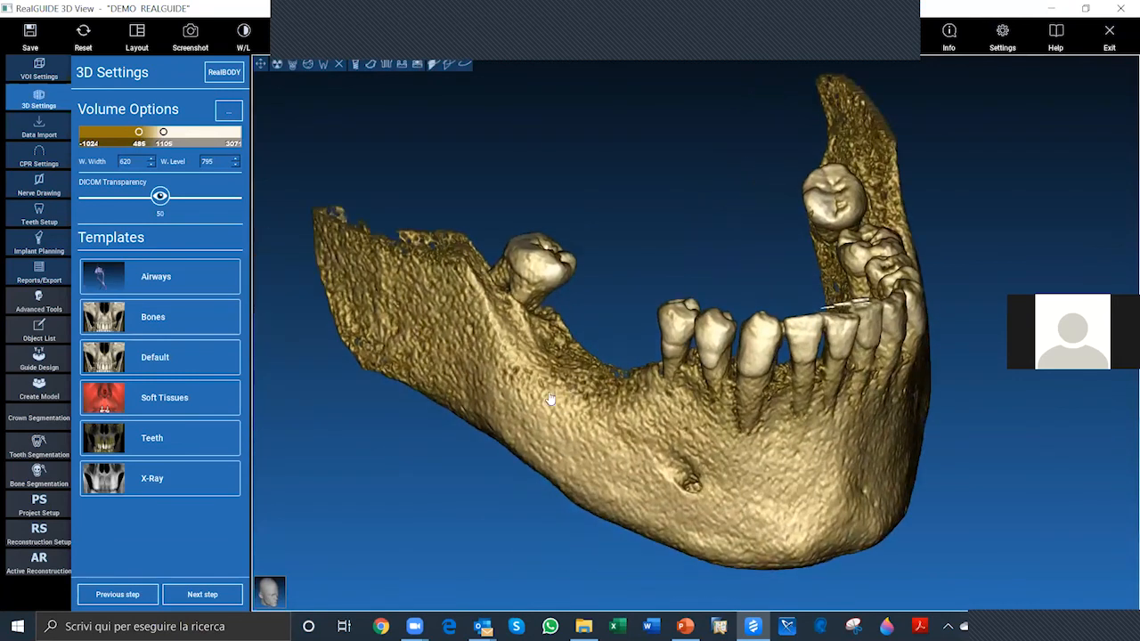
{"action": "middle_click_drag", "start_coordinate": [552, 397], "coordinate": [539, 369]}
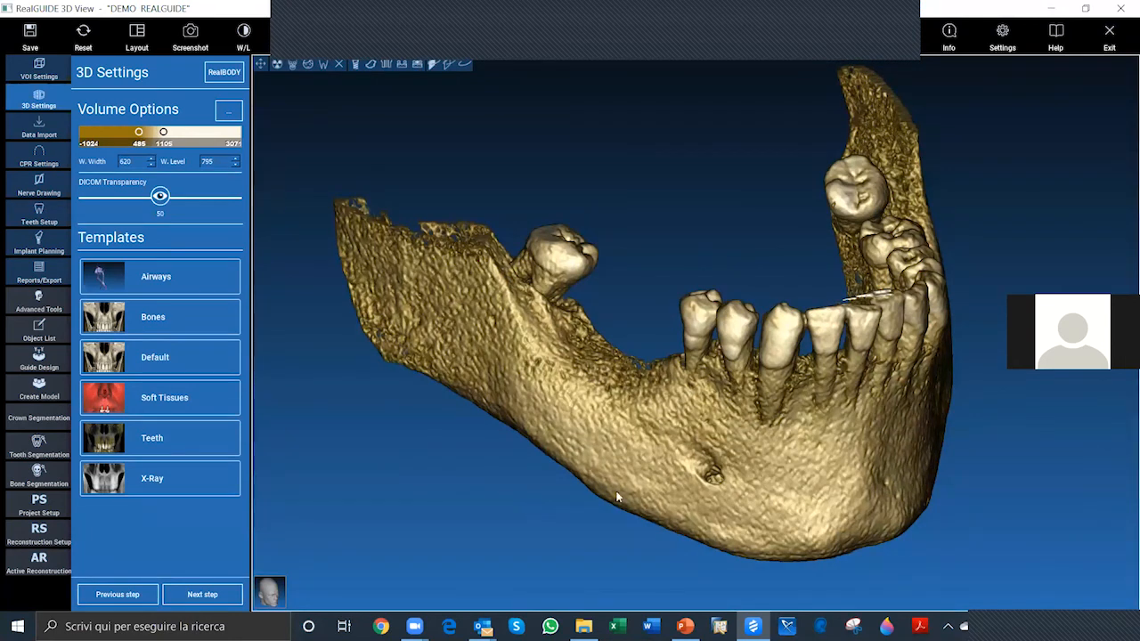
{"action": "scroll", "coordinate": [947, 462], "scroll_direction": "up", "scroll_amount": 2}
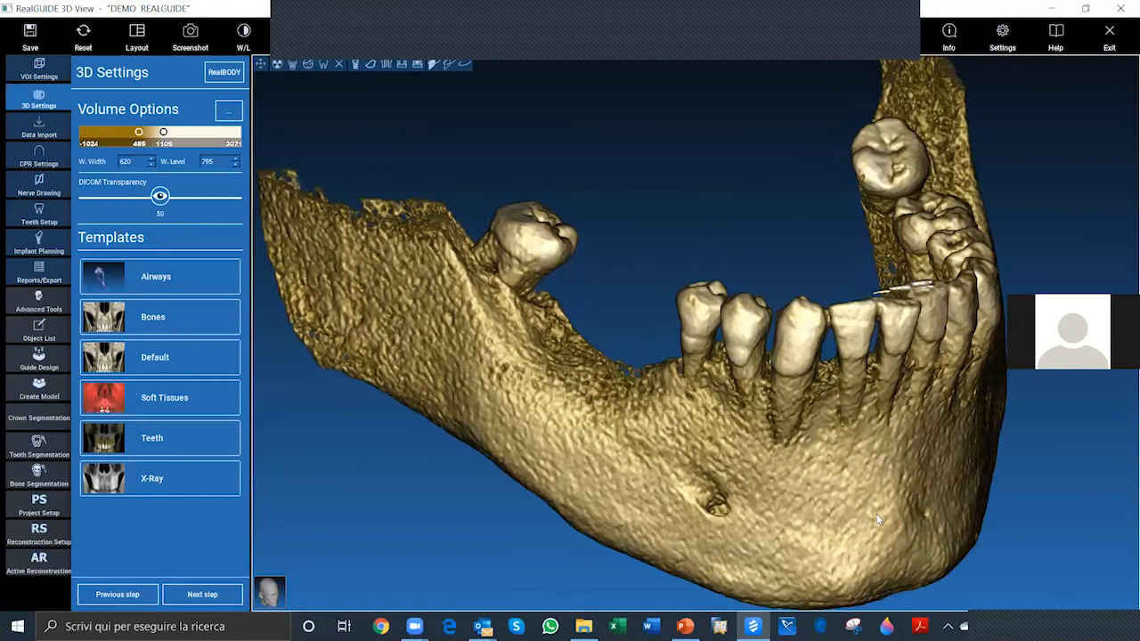
{"action": "scroll", "coordinate": [485, 409], "scroll_direction": "down", "scroll_amount": 2}
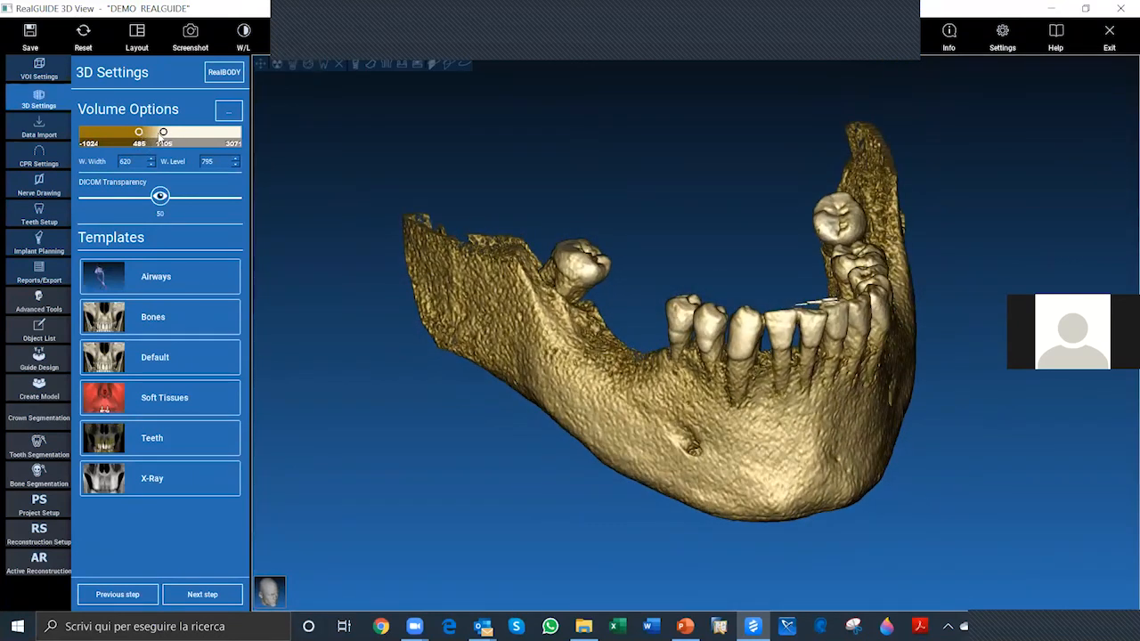
Step: Set the volume's upper threshold to 904 and reduce the lower threshold to -337 to bring in low-density tissue
{"action": "left_click_drag", "start_coordinate": [161, 135], "coordinate": [137, 135]}
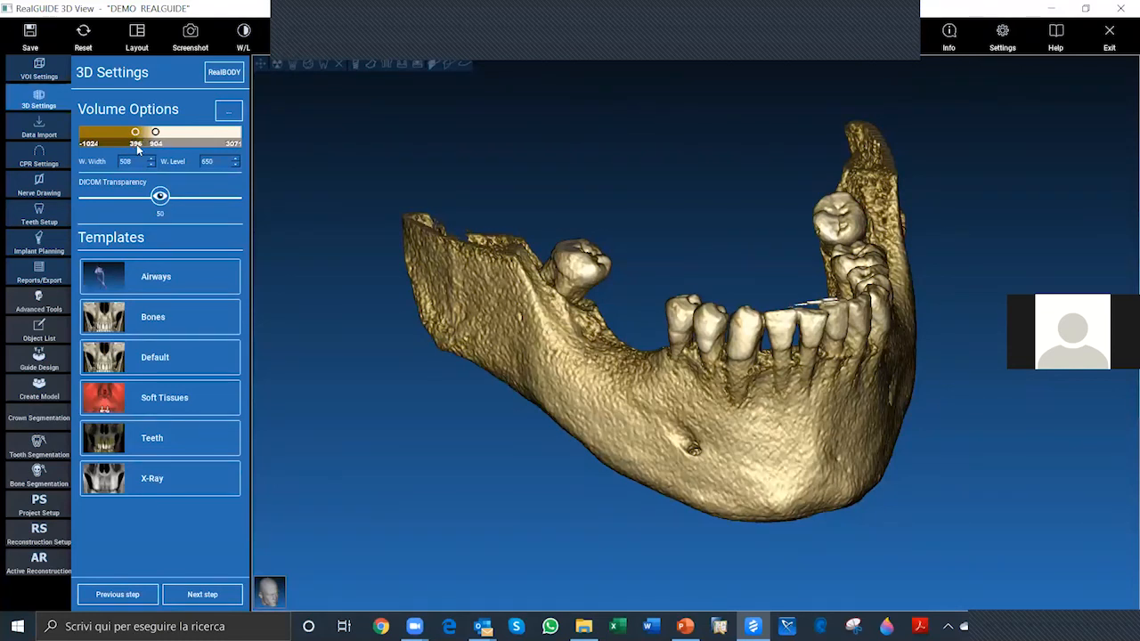
{"action": "key", "text": "ctrl"}
{"action": "key", "text": "ctrl"}
{"action": "key", "text": "ctrl"}
{"action": "key", "text": "ctrl"}
{"action": "left_click_drag", "start_coordinate": [131, 138], "coordinate": [104, 136]}
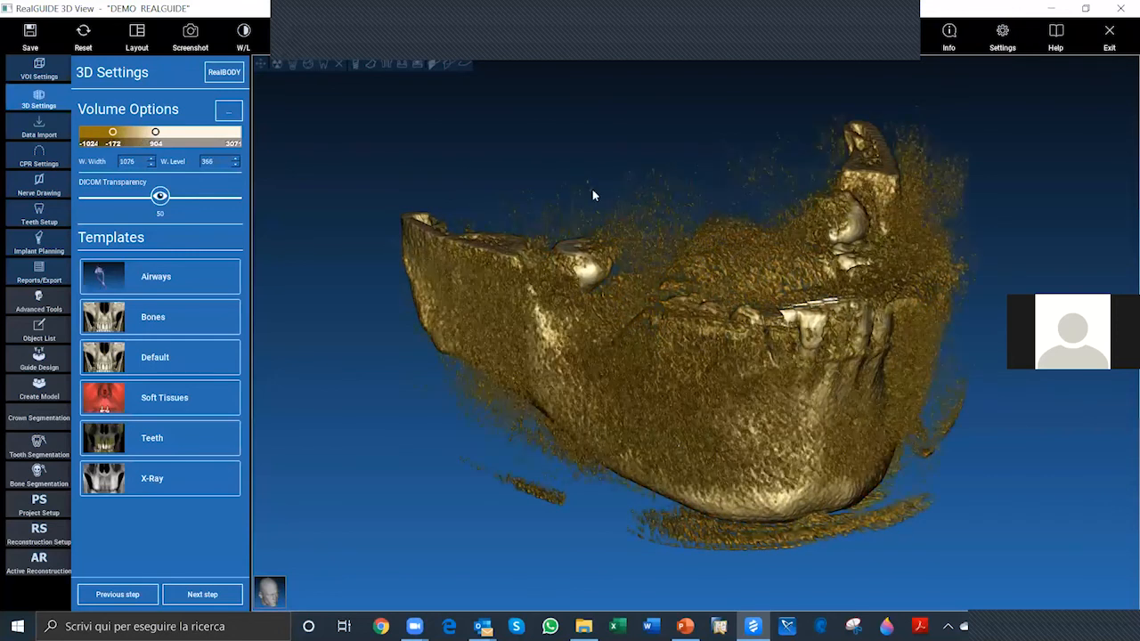
{"action": "scroll", "coordinate": [716, 227], "scroll_direction": "down", "scroll_amount": 2}
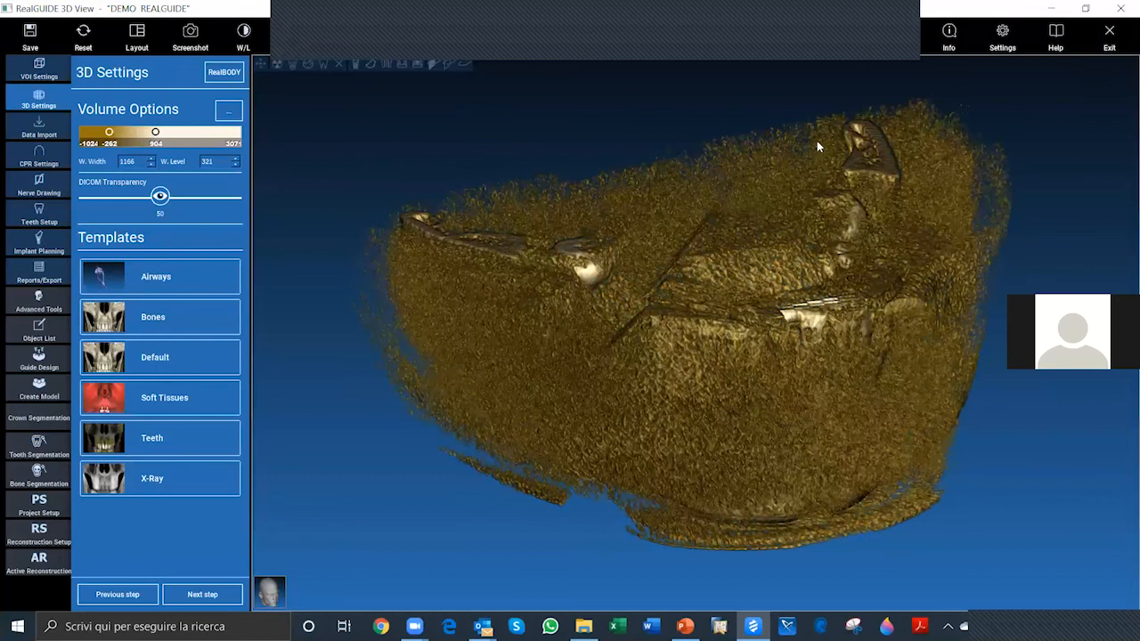
{"action": "scroll", "coordinate": [763, 243], "scroll_direction": "down", "scroll_amount": 5}
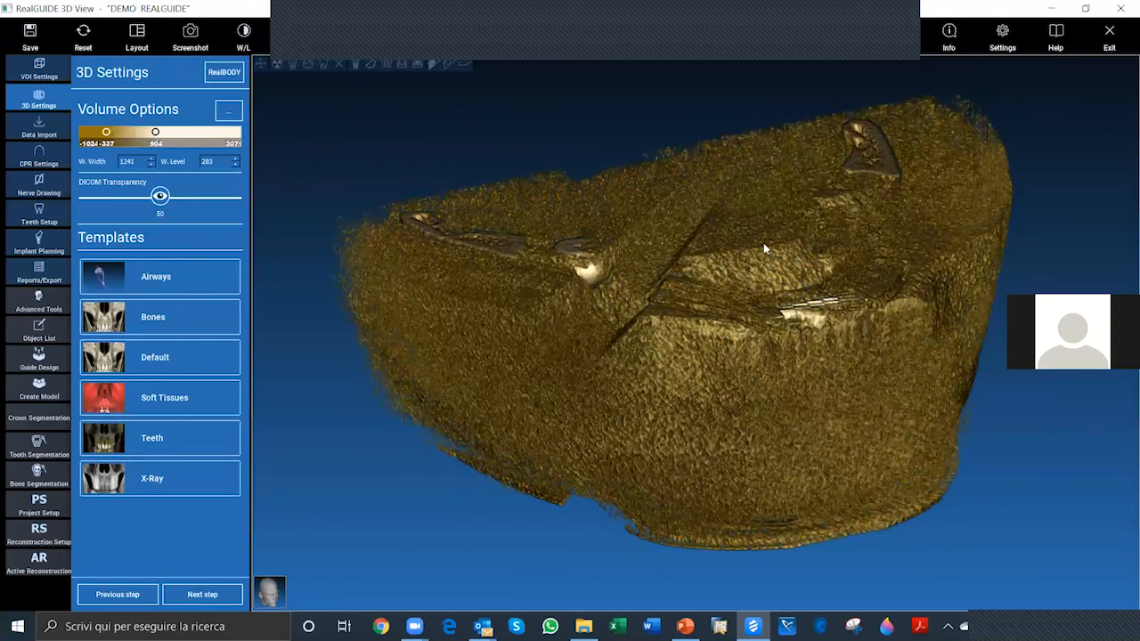
Step: Adjust the volume's contrast interactively with the W/L tool to a window width of 774 and level of 783
{"action": "left_click", "coordinate": [246, 34]}
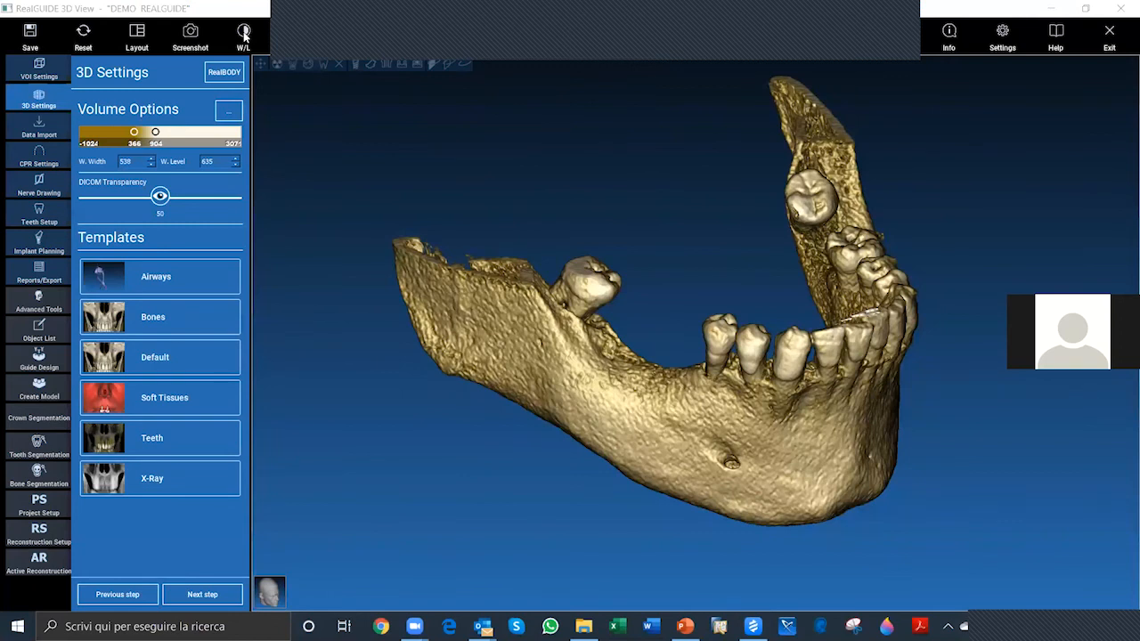
{"action": "left_click", "coordinate": [244, 34]}
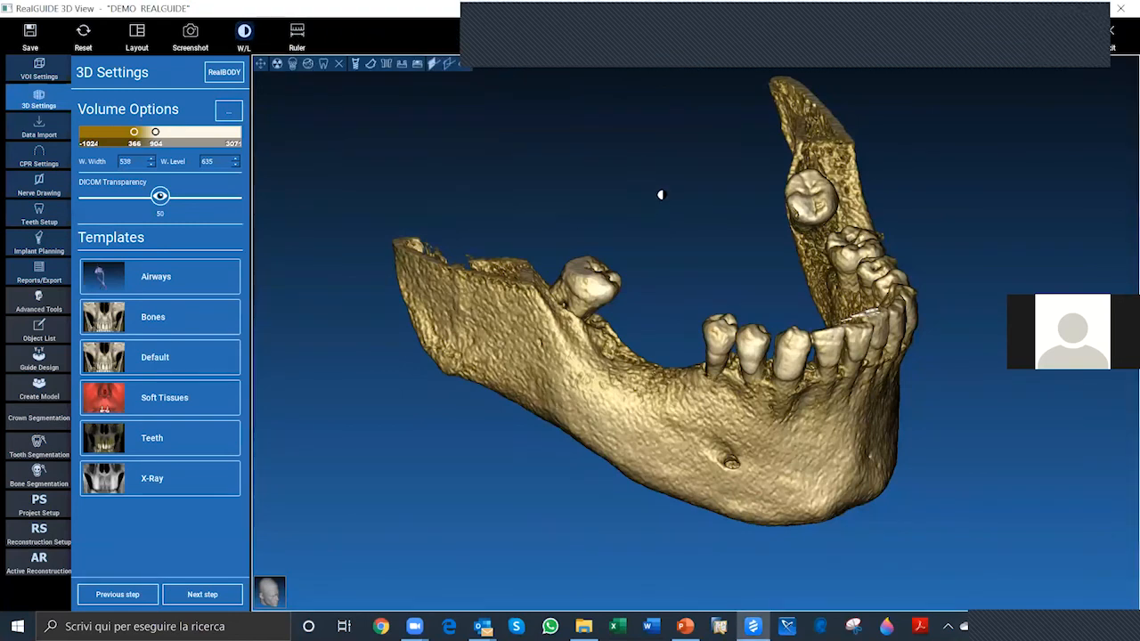
{"action": "left_click_drag", "start_coordinate": [663, 194], "coordinate": [881, 255]}
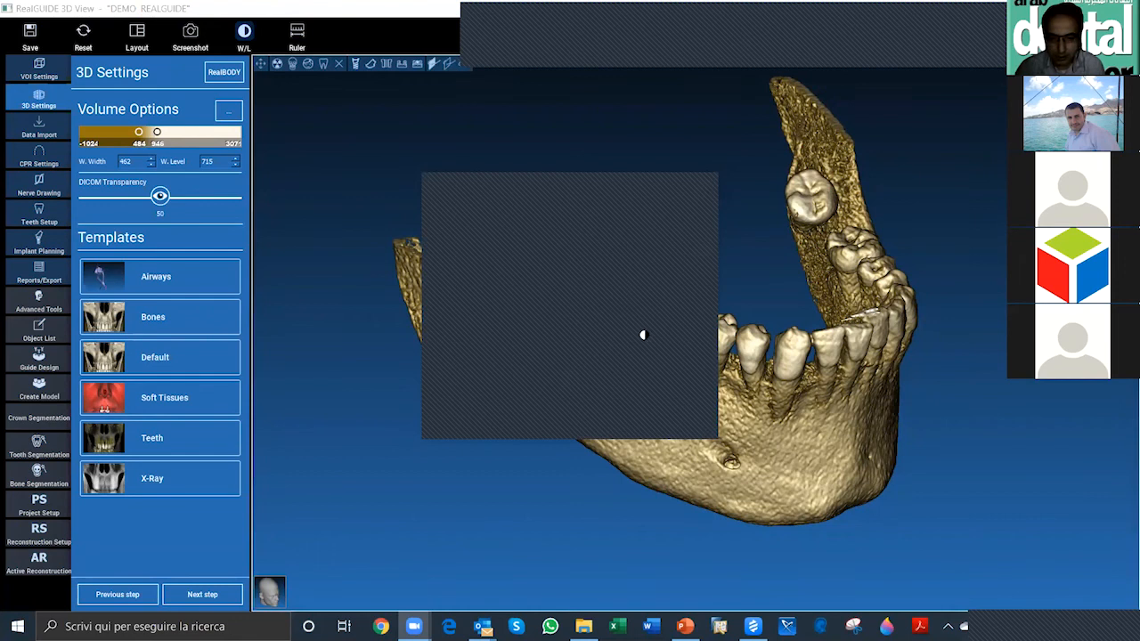
{"action": "left_click", "coordinate": [507, 301]}
{"action": "left_click_drag", "start_coordinate": [507, 300], "coordinate": [781, 305]}
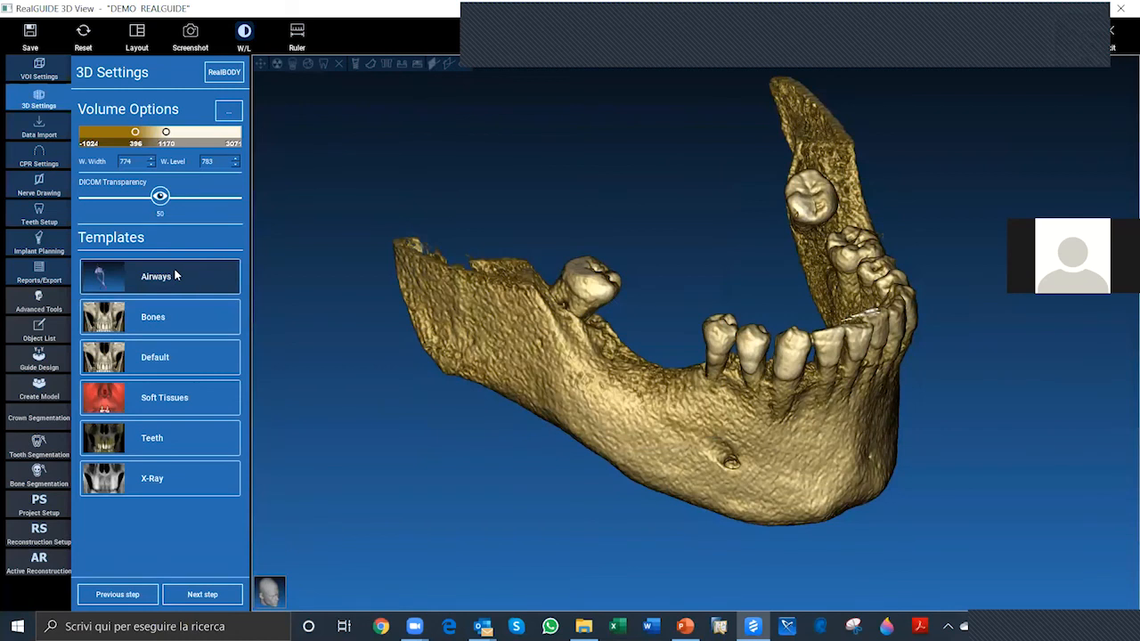
Step: Try the Airways, Bones, Default and X-Ray templates on the volume, adjusting the window and level of the previews
{"action": "left_click", "coordinate": [175, 276]}
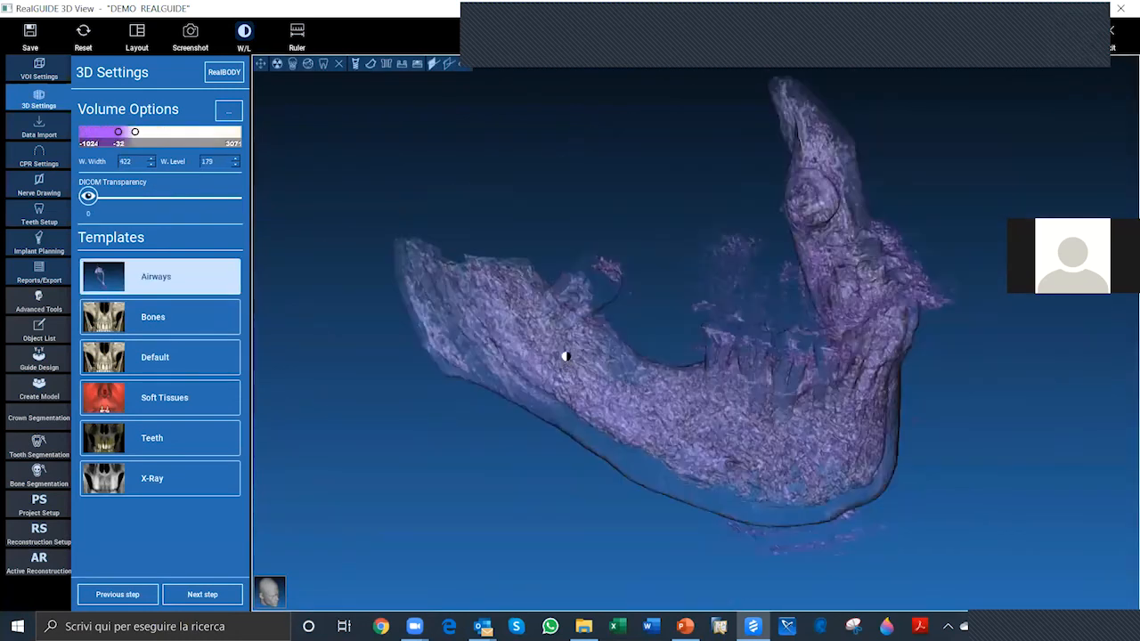
{"action": "mouse_move", "coordinate": [565, 356]}
{"action": "left_mouse_down"}
{"action": "mouse_move", "coordinate": [568, 388]}
{"action": "mouse_move", "coordinate": [567, 375]}
{"action": "left_mouse_up"}
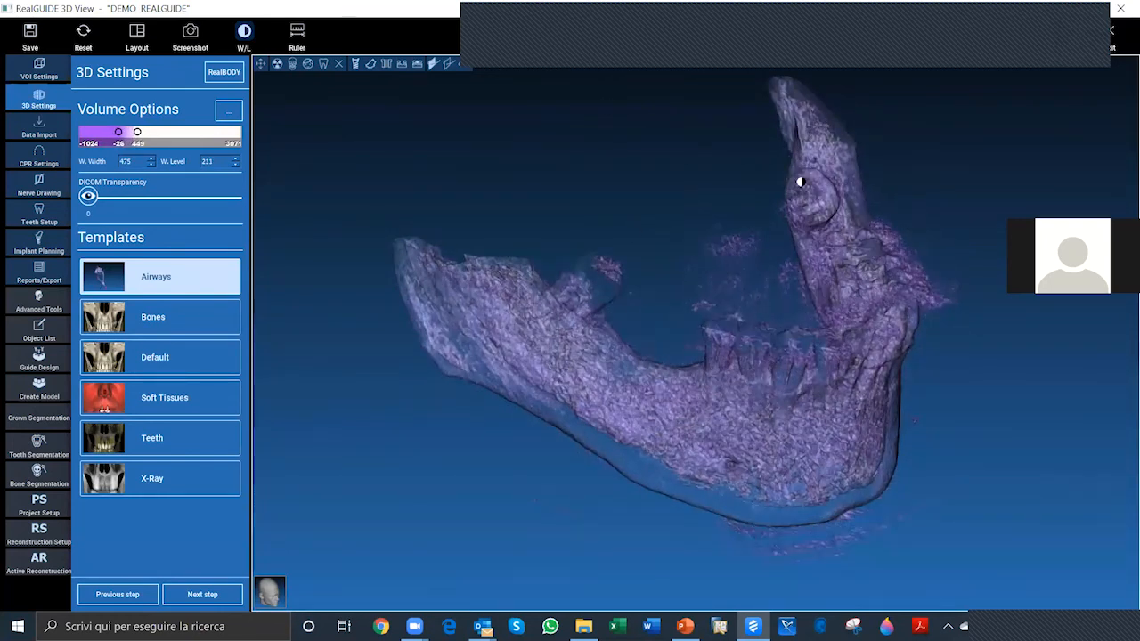
{"action": "left_click", "coordinate": [169, 328]}
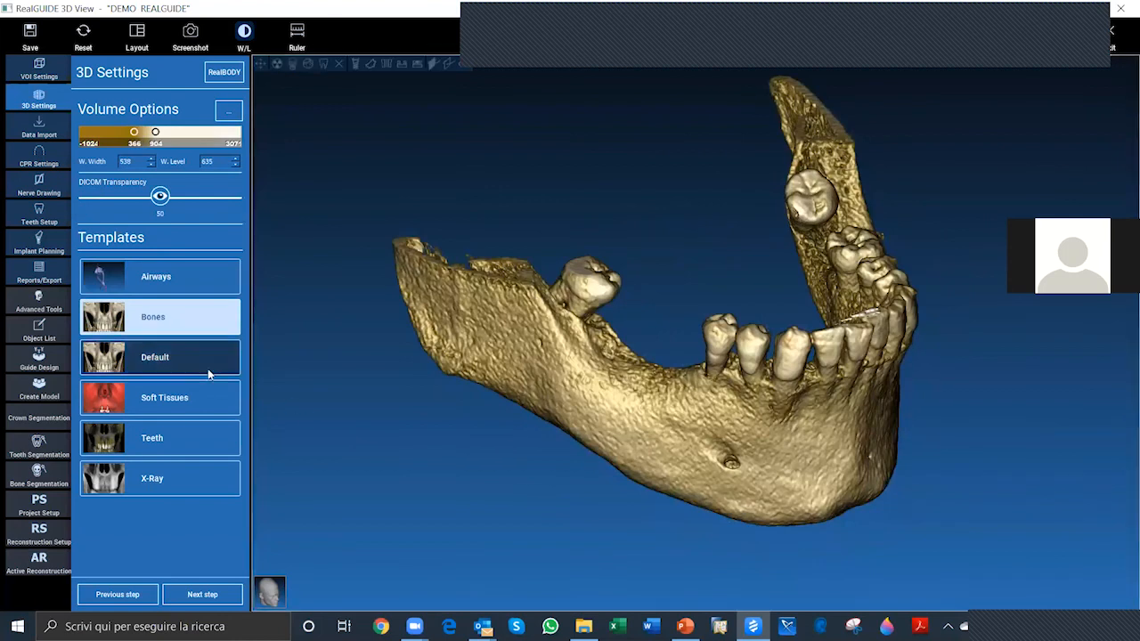
{"action": "left_click", "coordinate": [179, 399]}
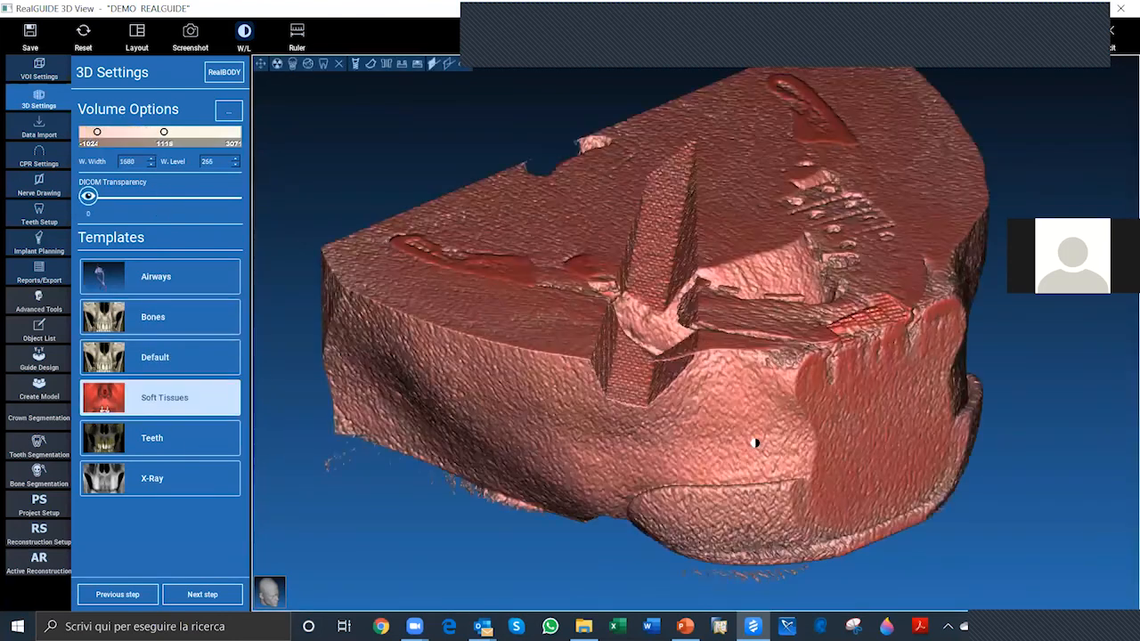
{"action": "left_click_drag", "start_coordinate": [755, 442], "coordinate": [744, 372]}
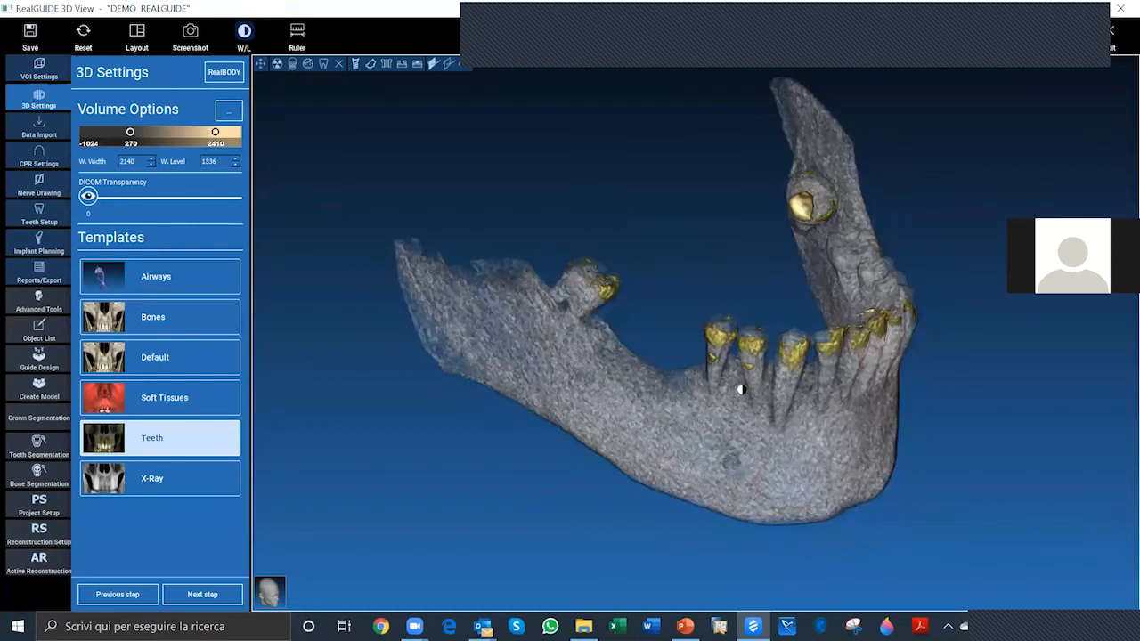
{"action": "left_click_drag", "start_coordinate": [742, 390], "coordinate": [698, 153]}
{"action": "left_click", "coordinate": [160, 479]}
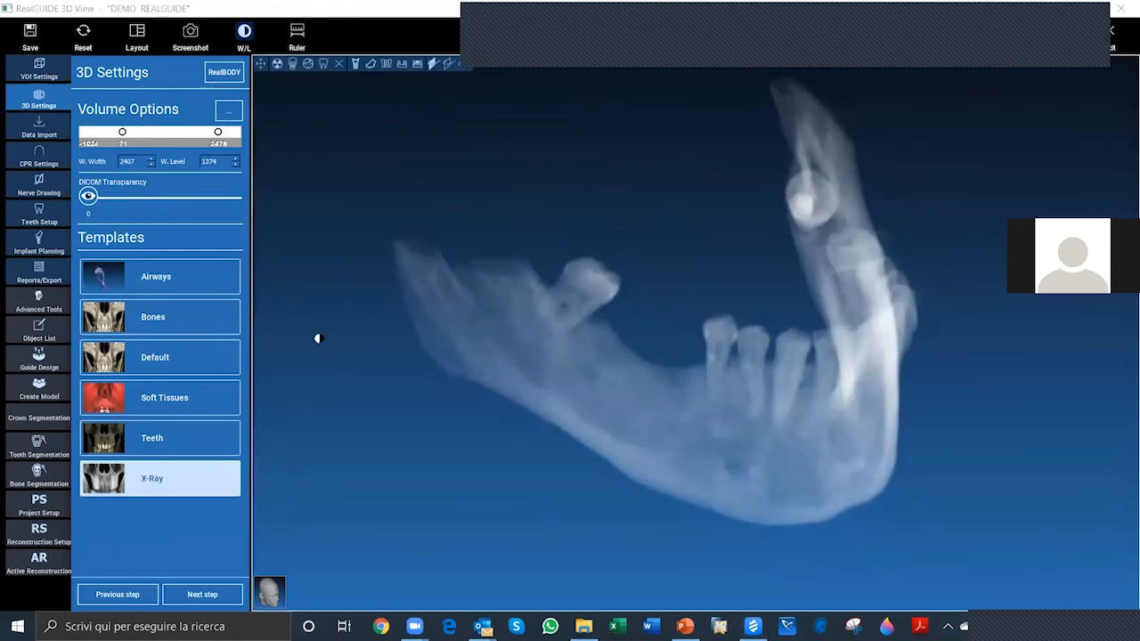
Step: Apply the Bones template, set the volume's upper threshold to 829, and turn off the W/L tool
{"action": "left_click", "coordinate": [156, 319]}
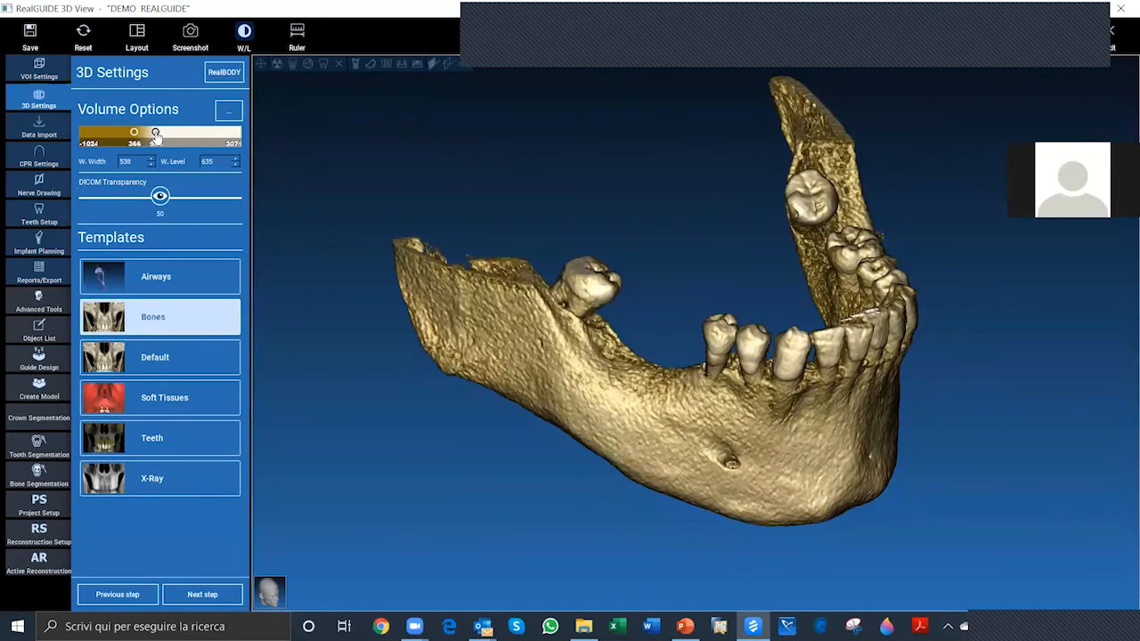
{"action": "left_click_drag", "start_coordinate": [155, 133], "coordinate": [152, 134]}
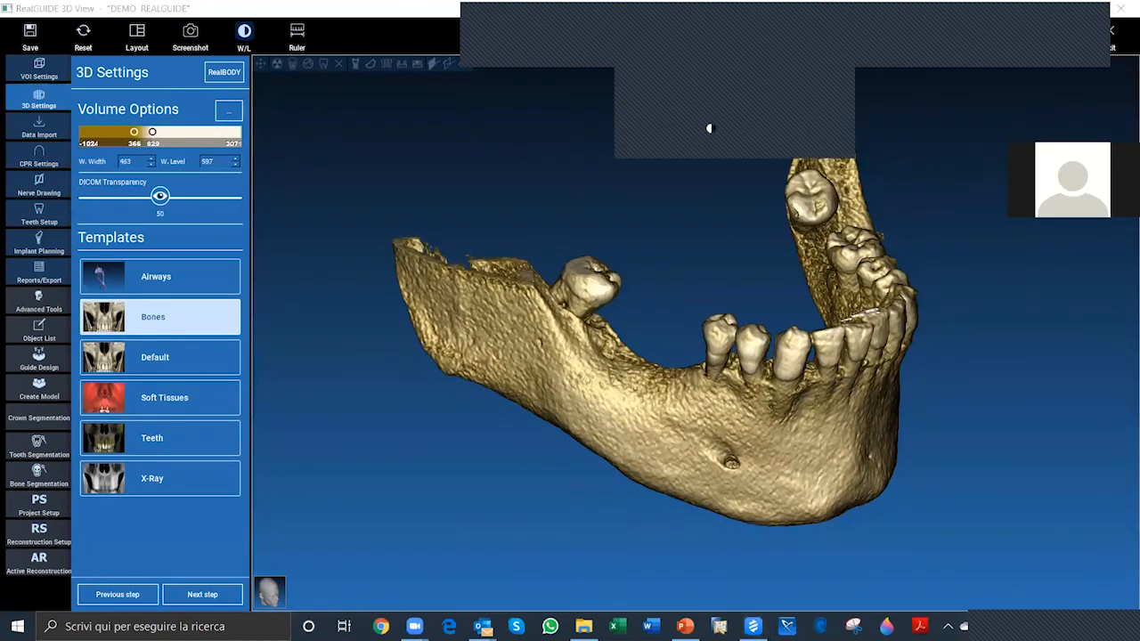
{"action": "left_click", "coordinate": [245, 38]}
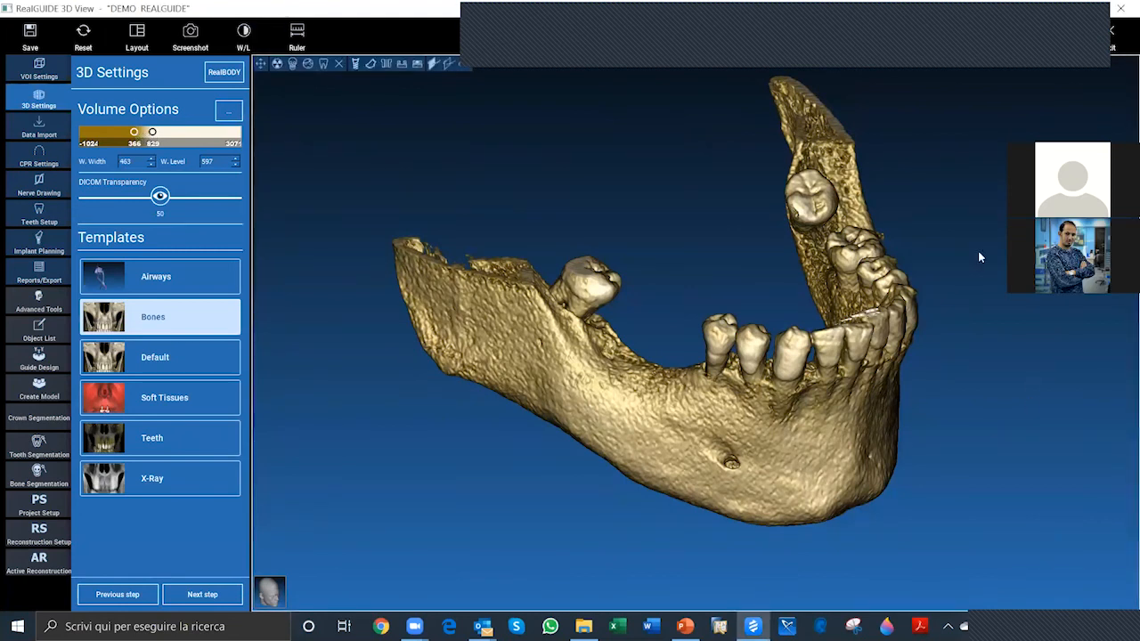
{"action": "middle_click_drag", "start_coordinate": [1010, 305], "coordinate": [995, 352]}
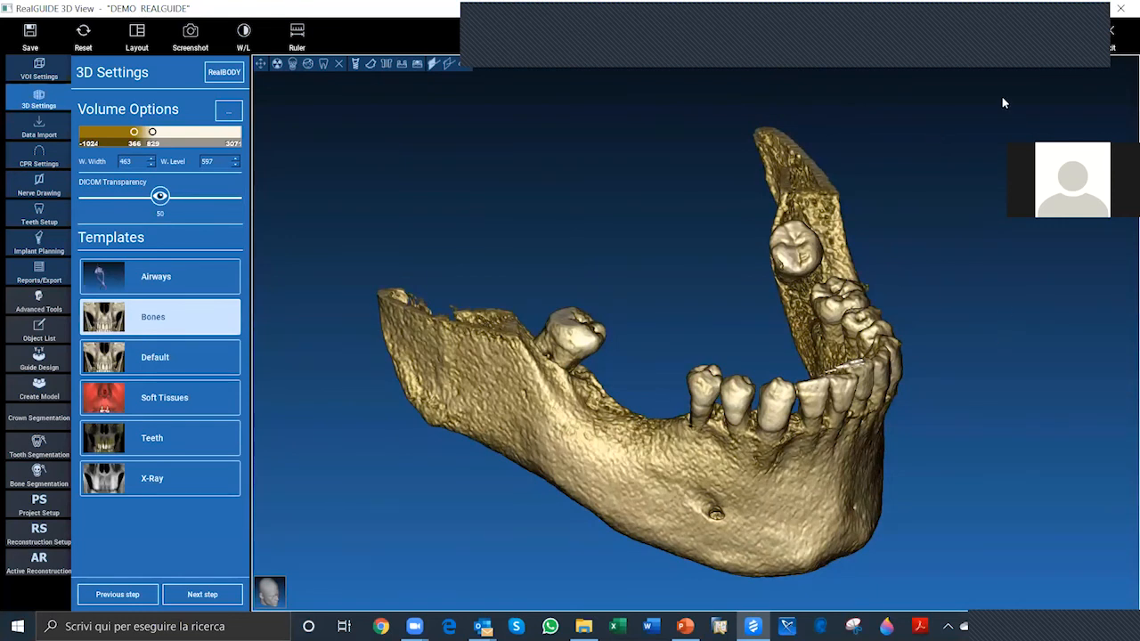
{"action": "left_click", "coordinate": [1079, 24]}
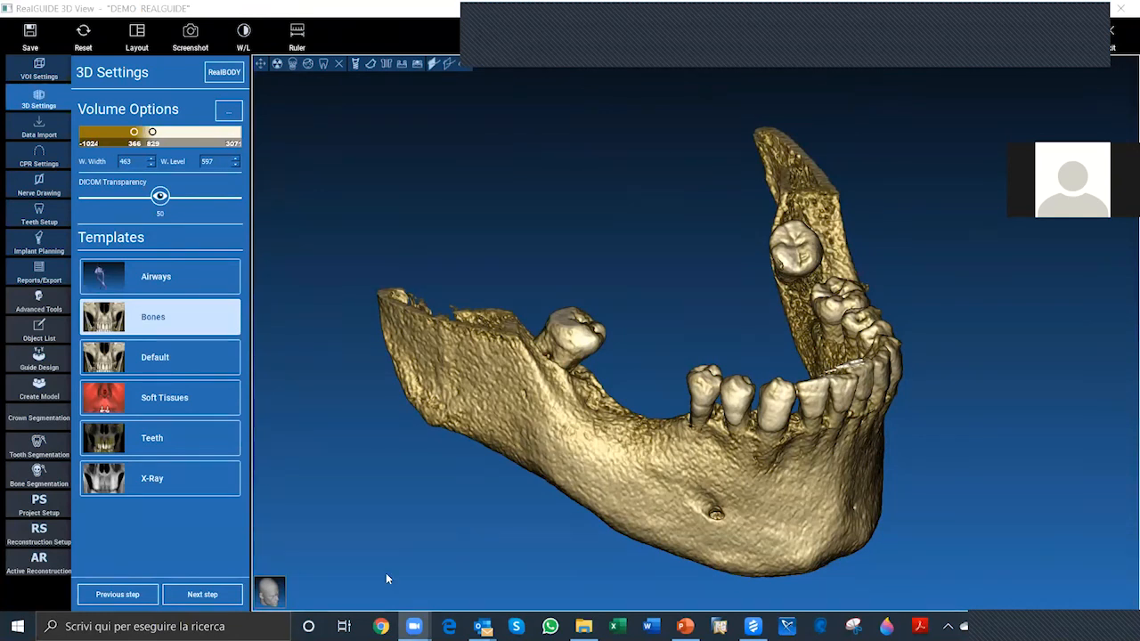
{"action": "middle_click_drag", "start_coordinate": [511, 446], "coordinate": [529, 427]}
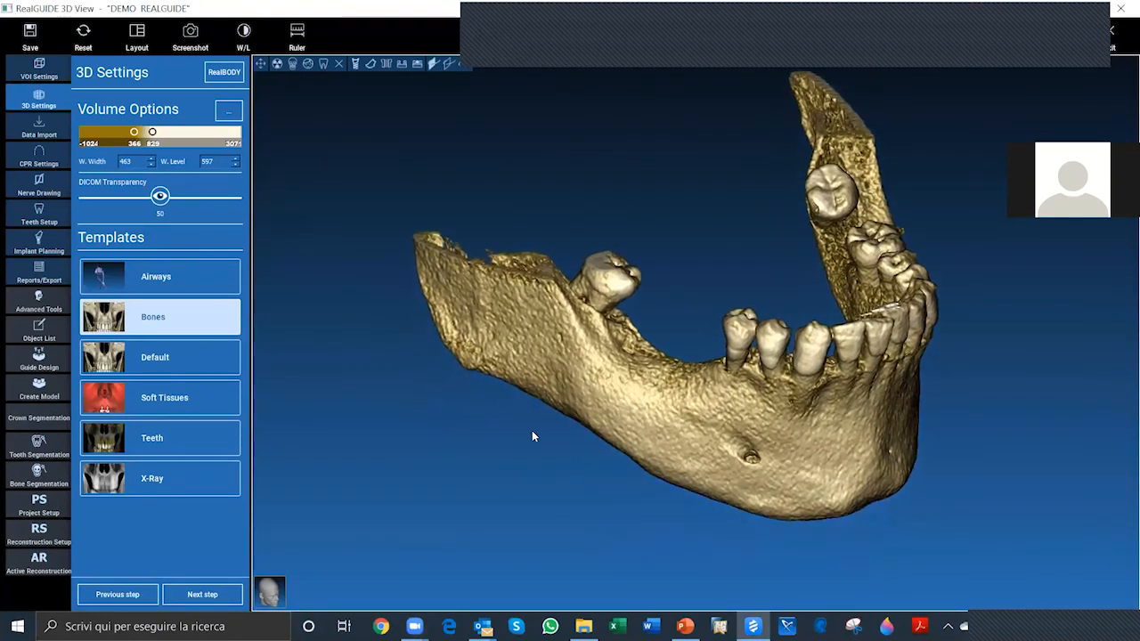
Step: Leave the 3D settings and advance to the workflow step for importing 3D objects
{"action": "scroll", "coordinate": [531, 430], "scroll_direction": "down", "scroll_amount": 3}
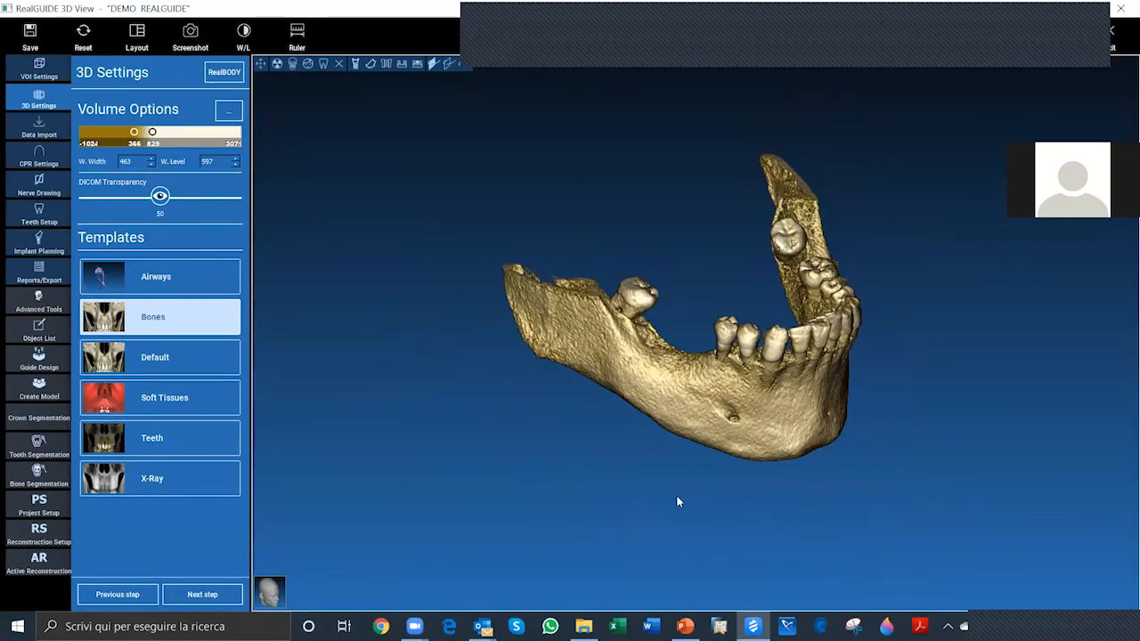
{"action": "scroll", "coordinate": [676, 499], "scroll_direction": "up", "scroll_amount": 3}
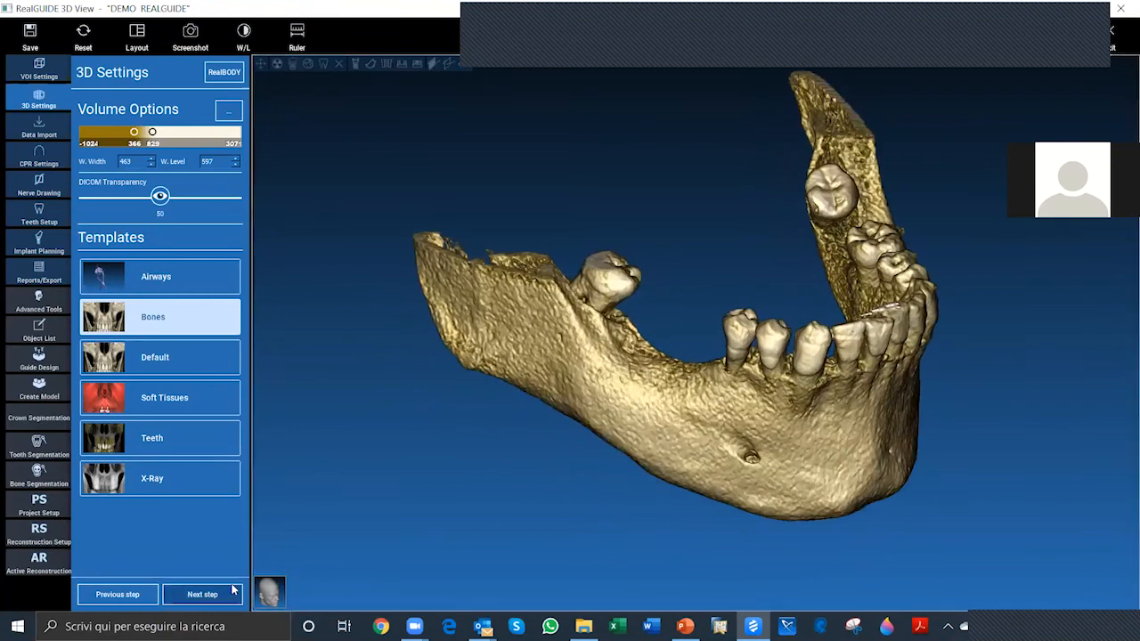
{"action": "left_click", "coordinate": [207, 599]}
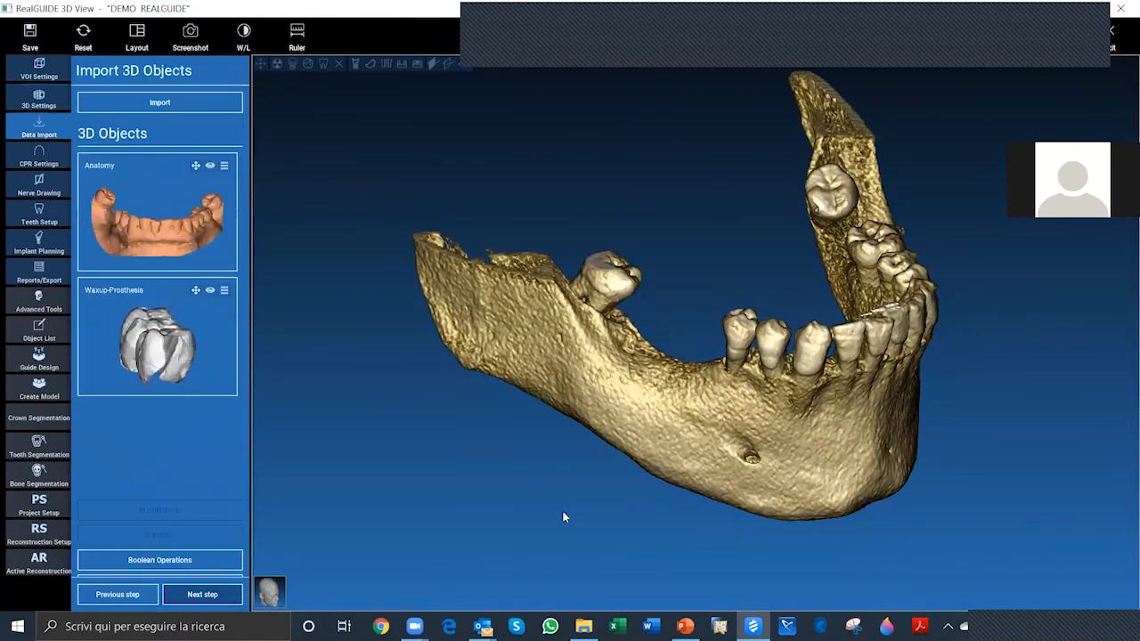
Step: Make the Anatomy scan model visible in the 3D view together with the CT mandible
{"action": "left_click_drag", "start_coordinate": [563, 517], "coordinate": [488, 489]}
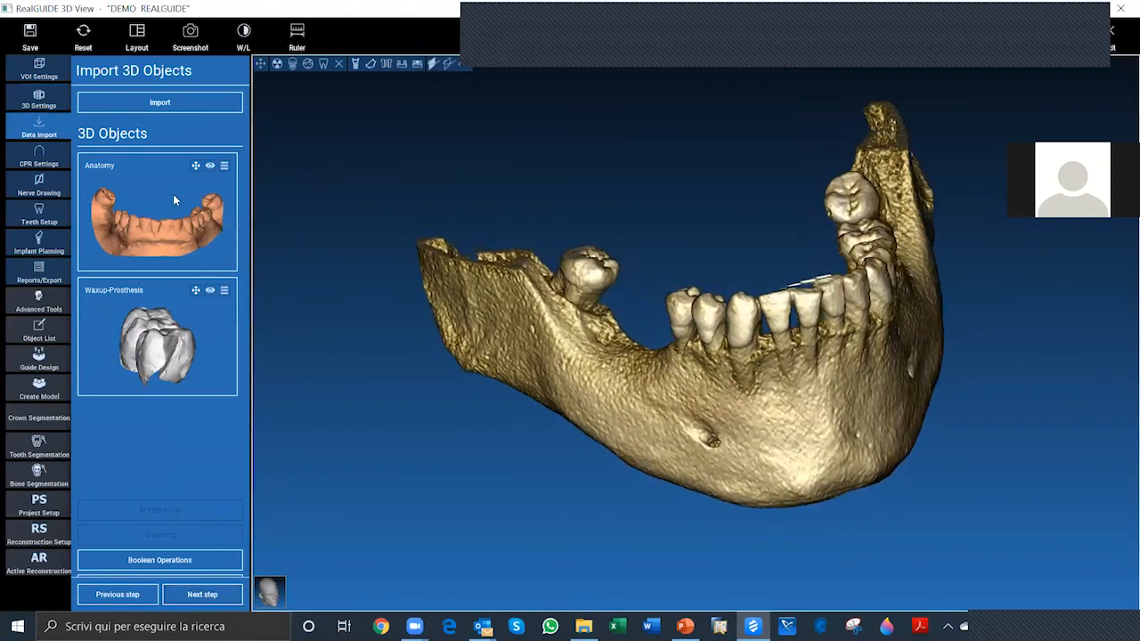
{"action": "left_click", "coordinate": [156, 195]}
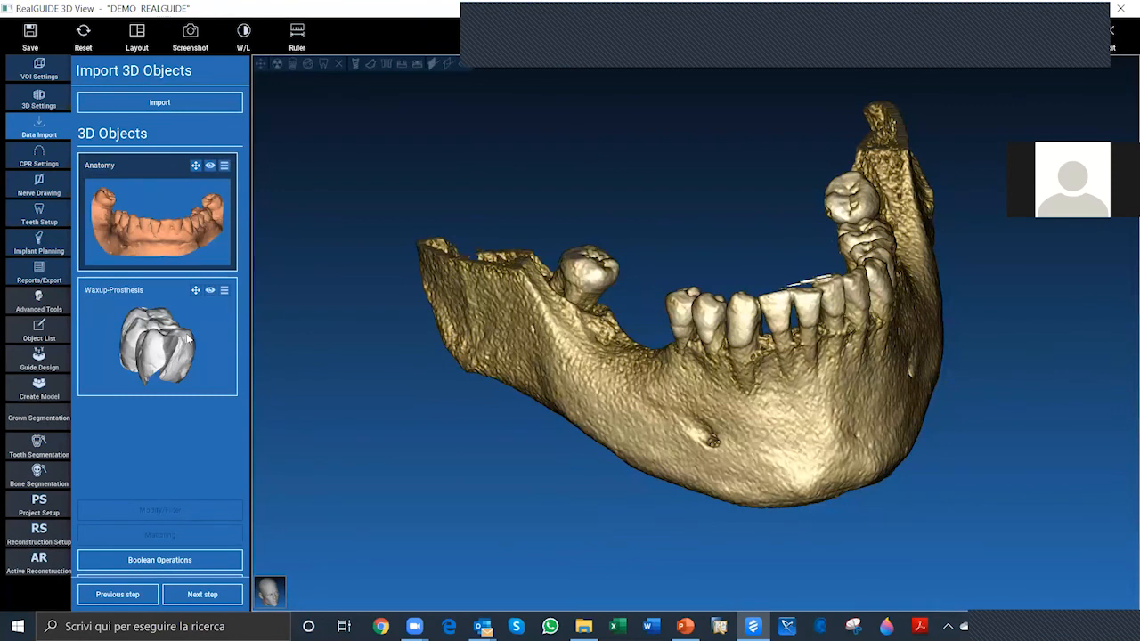
{"action": "left_click_drag", "start_coordinate": [473, 468], "coordinate": [370, 445]}
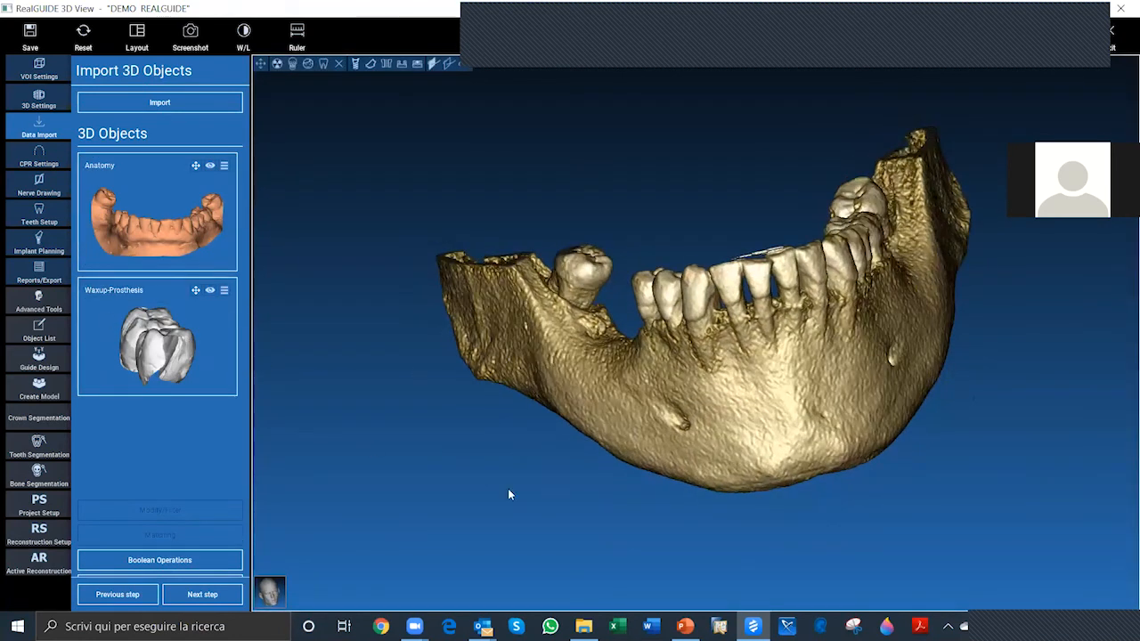
{"action": "scroll", "coordinate": [436, 423], "scroll_direction": "up", "scroll_amount": 2}
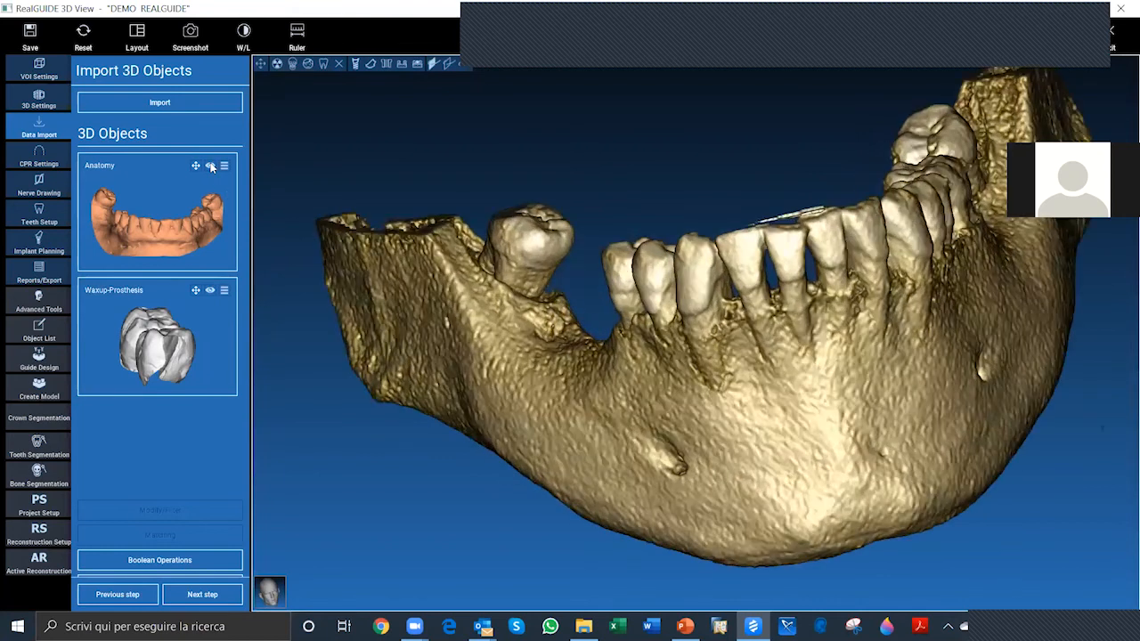
{"action": "scroll", "coordinate": [903, 387], "scroll_direction": "up", "scroll_amount": 1}
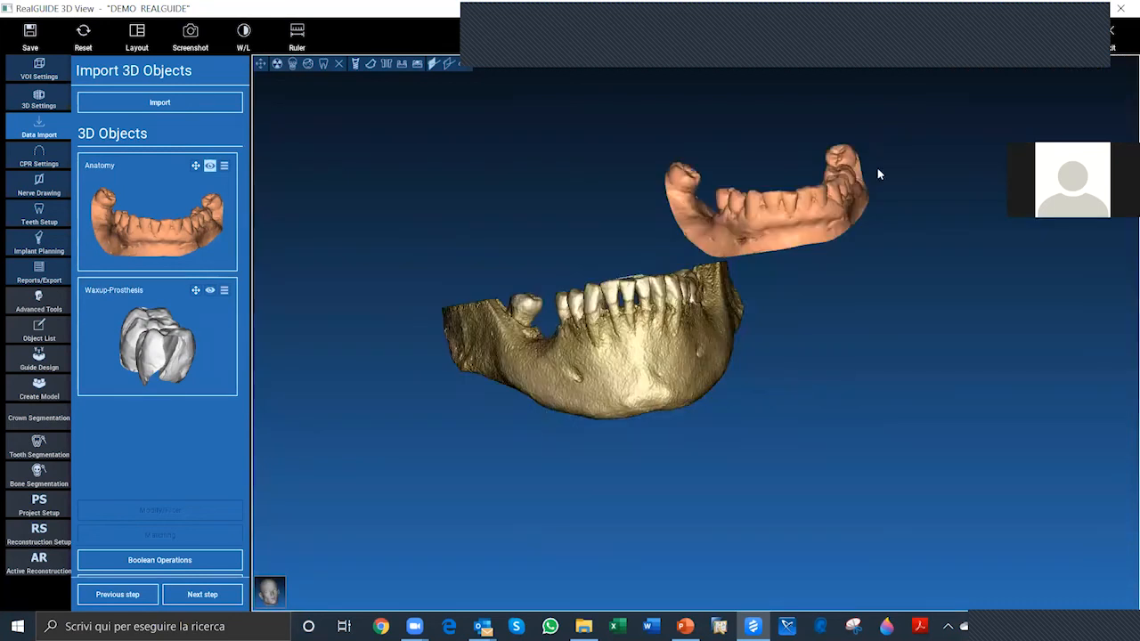
{"action": "scroll", "coordinate": [883, 244], "scroll_direction": "up", "scroll_amount": 1}
{"action": "scroll", "coordinate": [781, 246], "scroll_direction": "up", "scroll_amount": 1}
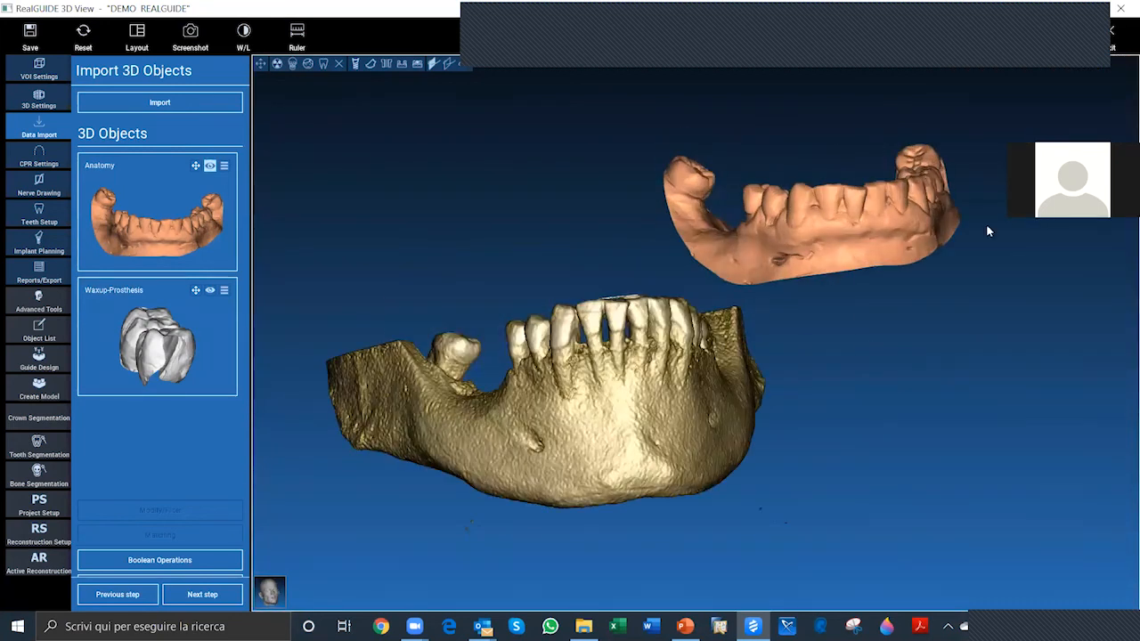
Step: Examine the Anatomy scan's position relative to the CT mandible, comparing their teeth and the edentulous area from several angles
{"action": "left_click_drag", "start_coordinate": [512, 357], "coordinate": [490, 403]}
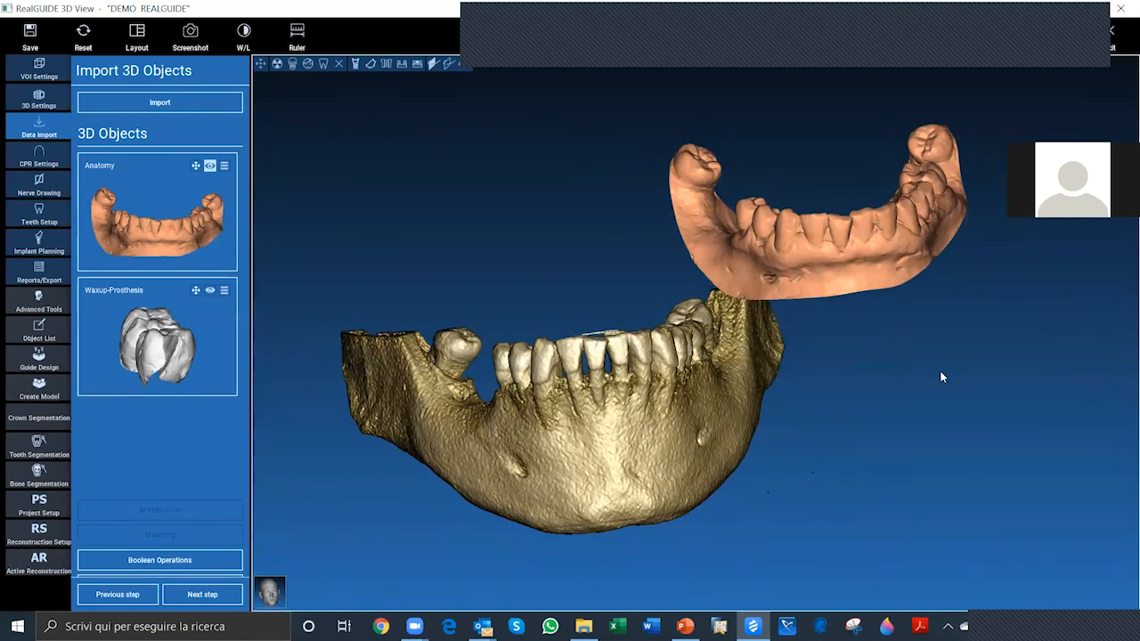
{"action": "left_click_drag", "start_coordinate": [940, 370], "coordinate": [857, 287]}
{"action": "left_click_drag", "start_coordinate": [717, 230], "coordinate": [1040, 495]}
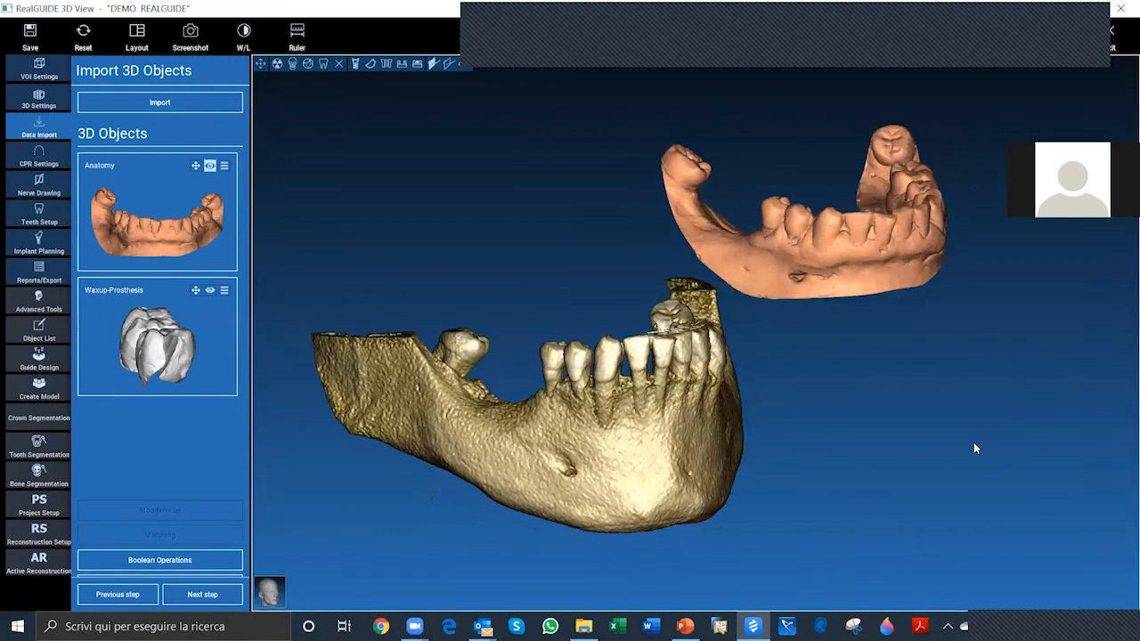
{"action": "left_click_drag", "start_coordinate": [974, 444], "coordinate": [475, 380]}
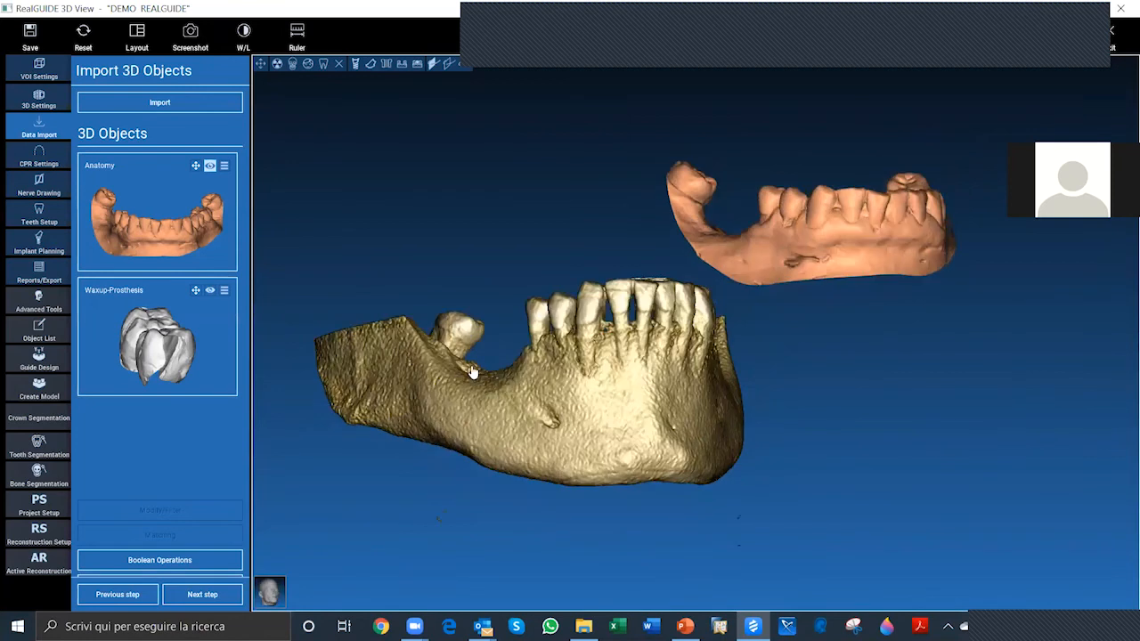
{"action": "left_click_drag", "start_coordinate": [842, 433], "coordinate": [755, 247]}
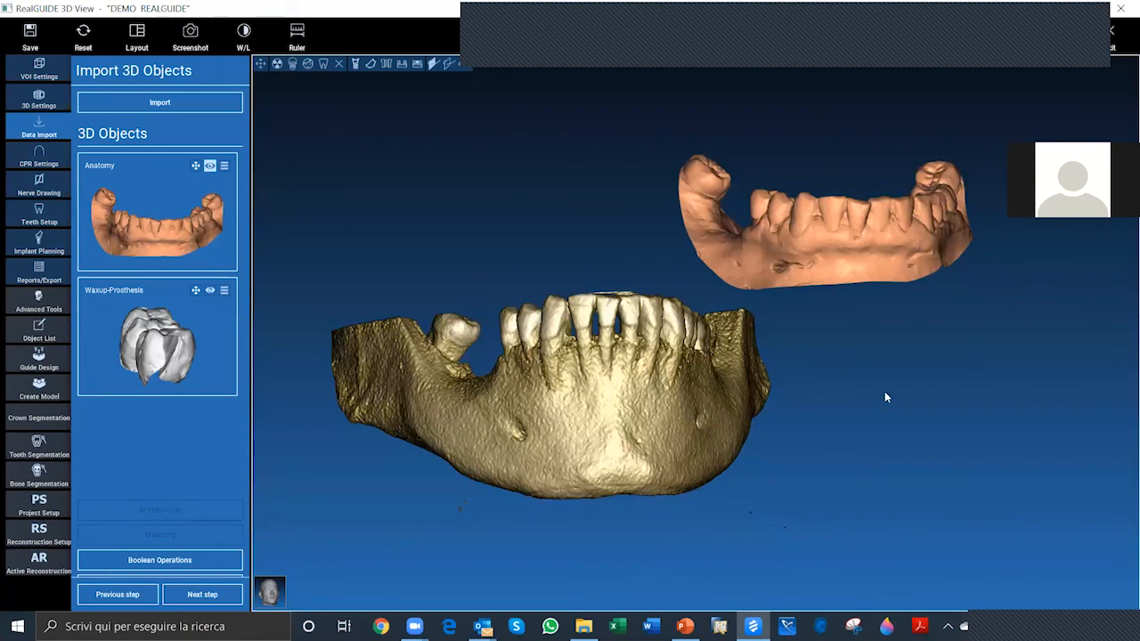
{"action": "left_click_drag", "start_coordinate": [525, 388], "coordinate": [579, 397]}
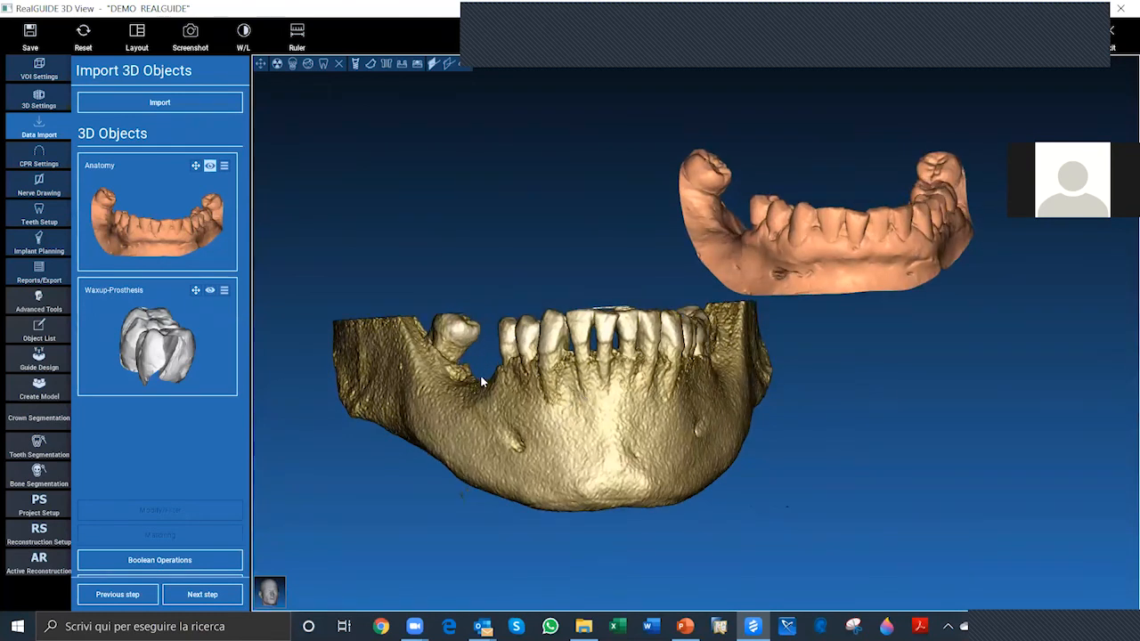
{"action": "left_click_drag", "start_coordinate": [924, 372], "coordinate": [924, 396]}
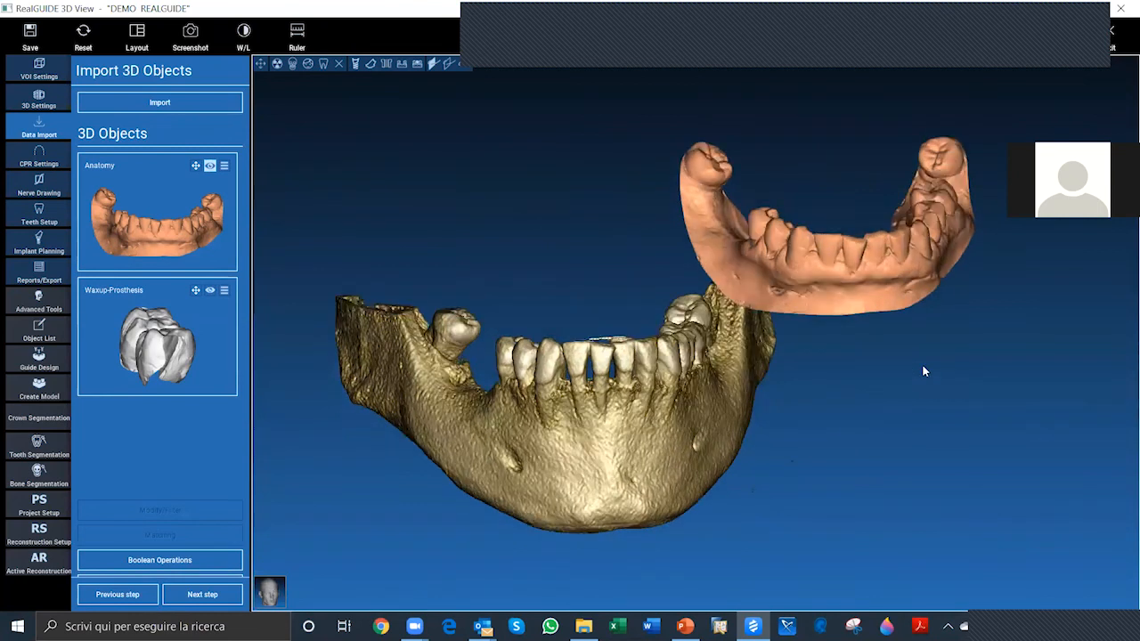
{"action": "left_click_drag", "start_coordinate": [907, 230], "coordinate": [905, 215]}
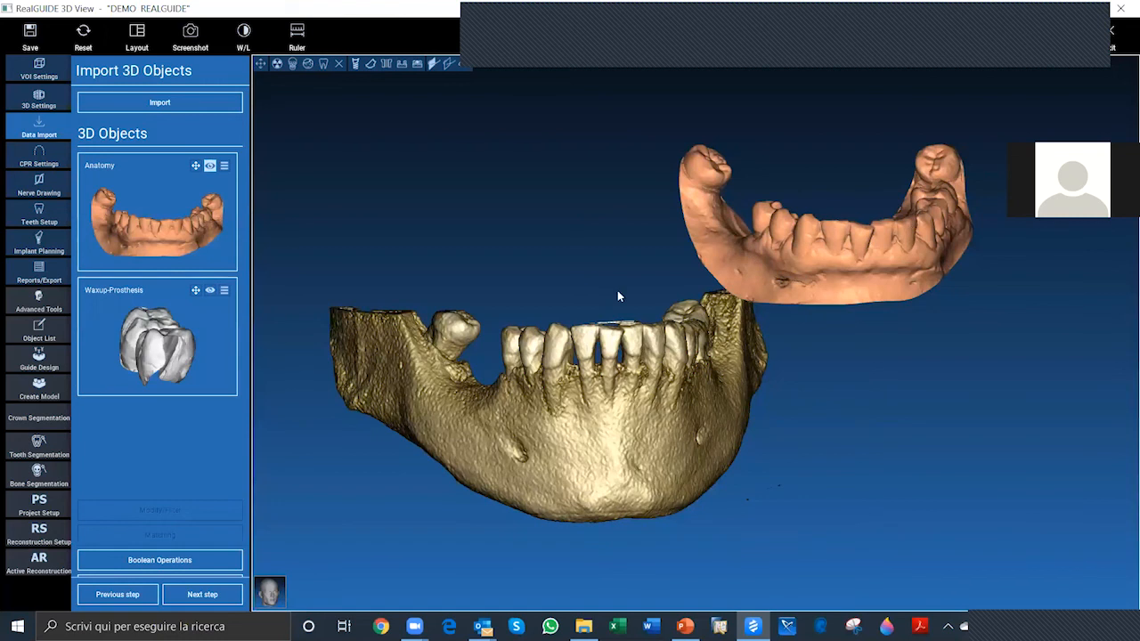
Step: Make the Waxup-Prosthesis visible and inspect how it sits in the Anatomy scan's edentulous gap from several angles
{"action": "left_click", "coordinate": [210, 291]}
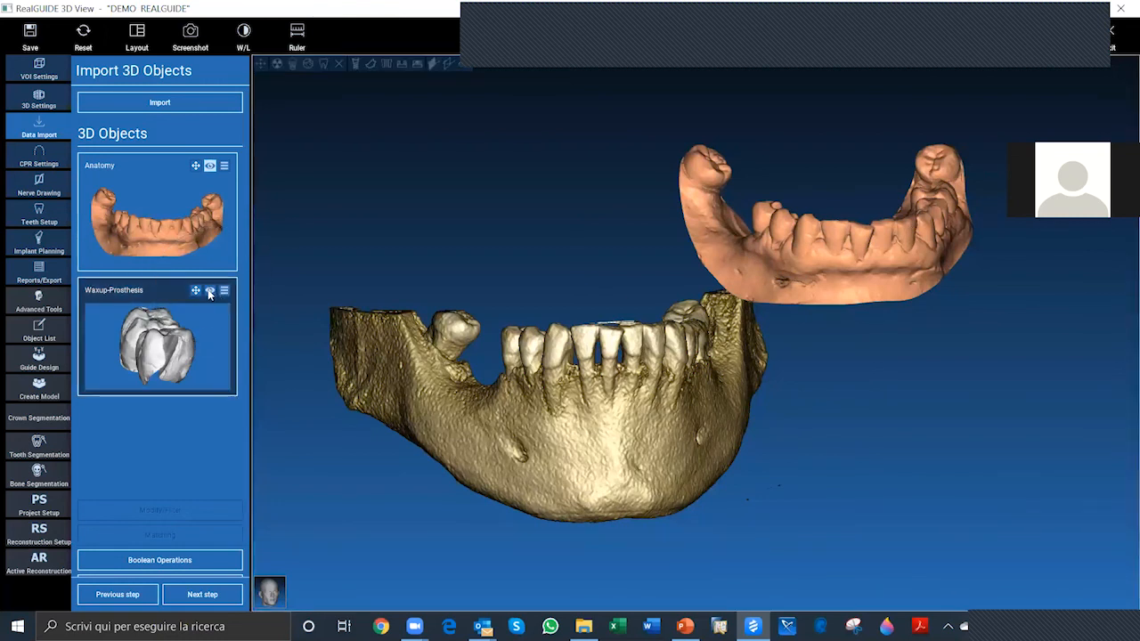
{"action": "left_click", "coordinate": [210, 291]}
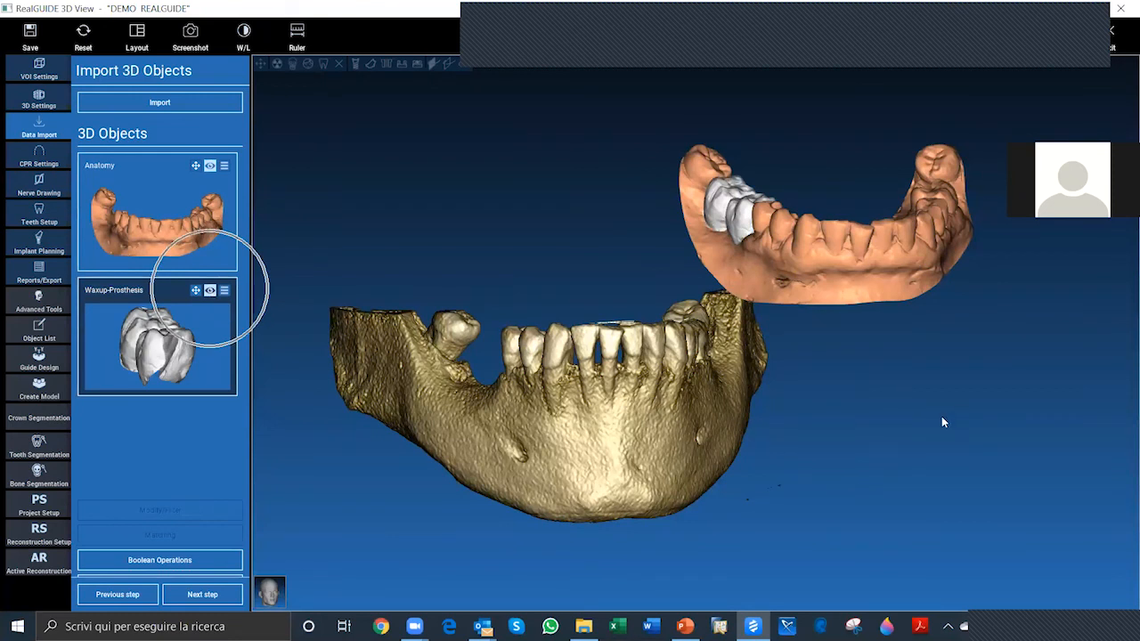
{"action": "left_click_drag", "start_coordinate": [944, 422], "coordinate": [807, 400]}
{"action": "left_click_drag", "start_coordinate": [914, 320], "coordinate": [795, 325]}
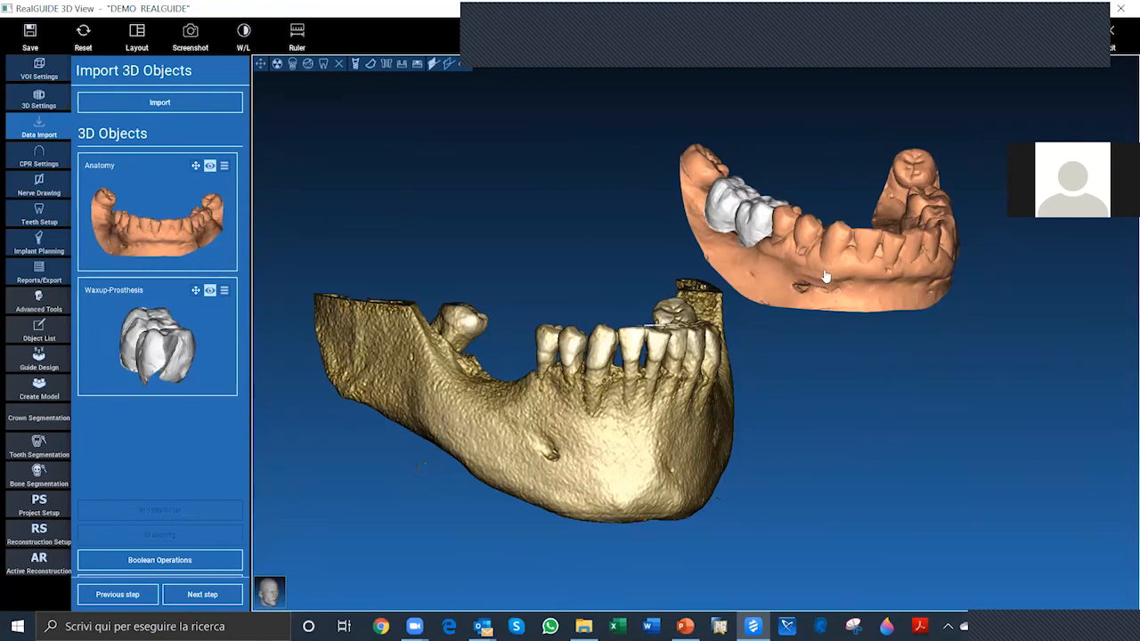
{"action": "left_click_drag", "start_coordinate": [826, 274], "coordinate": [818, 276]}
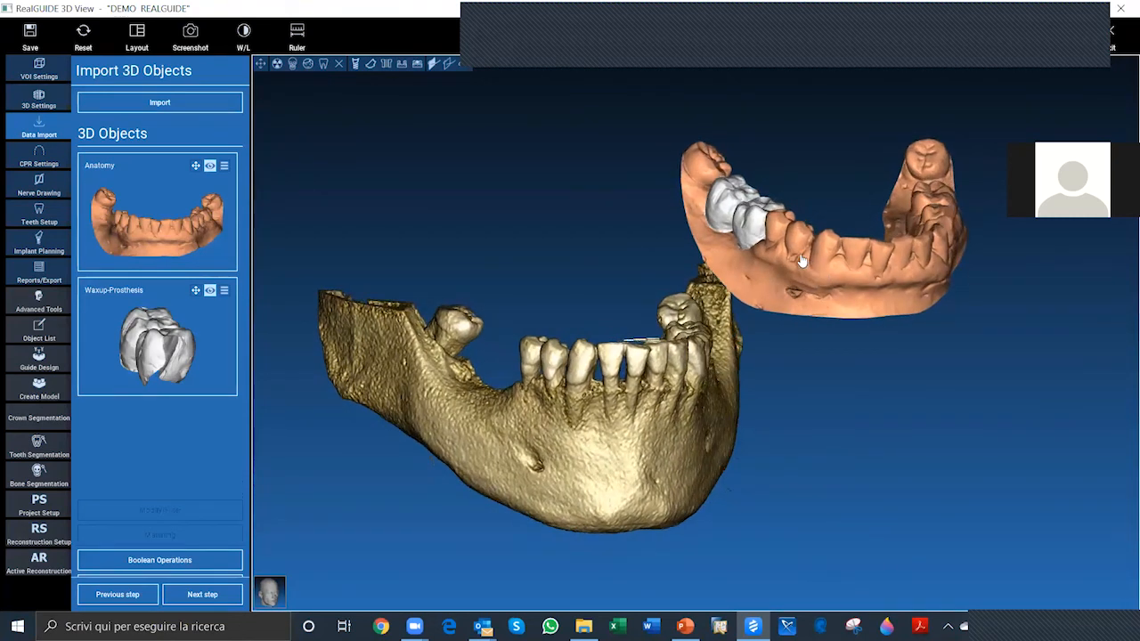
{"action": "left_click_drag", "start_coordinate": [875, 390], "coordinate": [845, 253]}
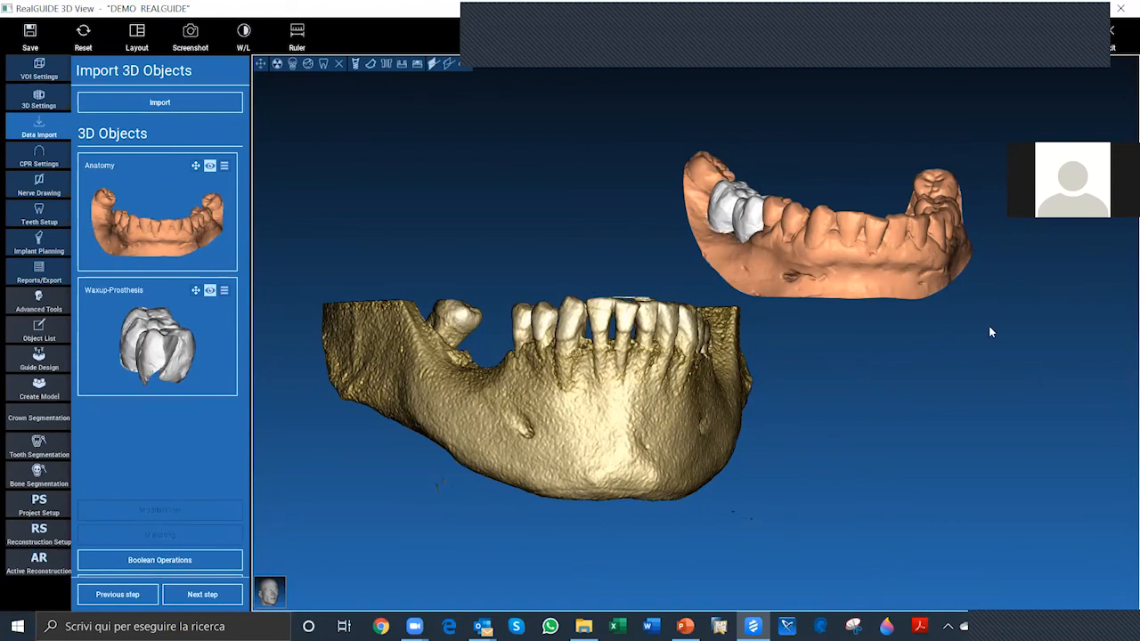
{"action": "left_click_drag", "start_coordinate": [921, 326], "coordinate": [817, 318]}
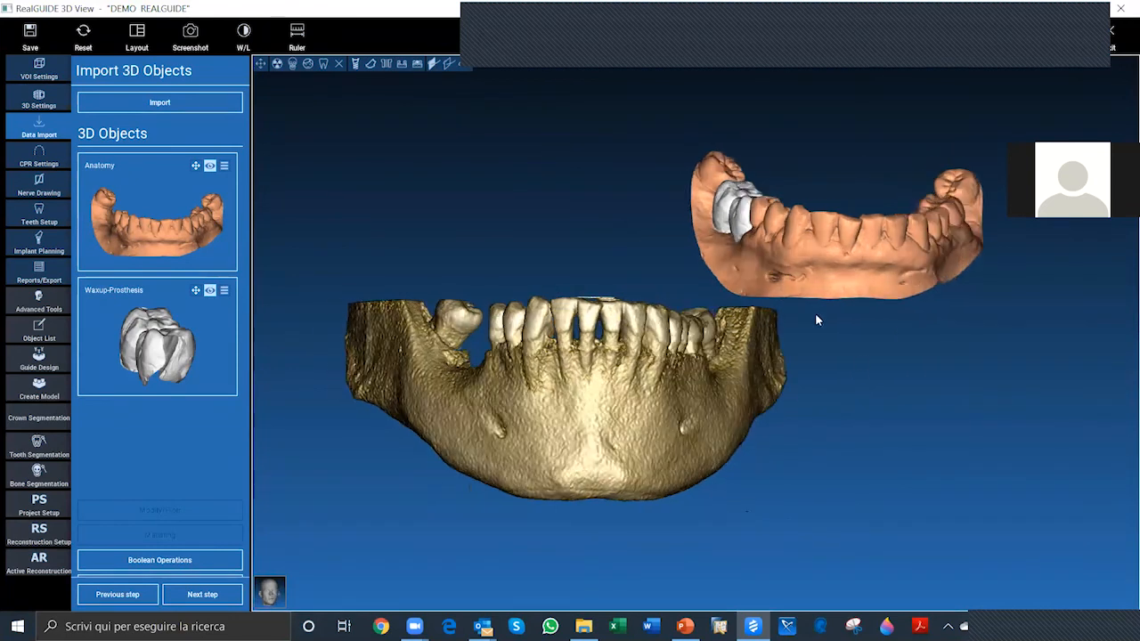
{"action": "left_click_drag", "start_coordinate": [877, 354], "coordinate": [704, 126]}
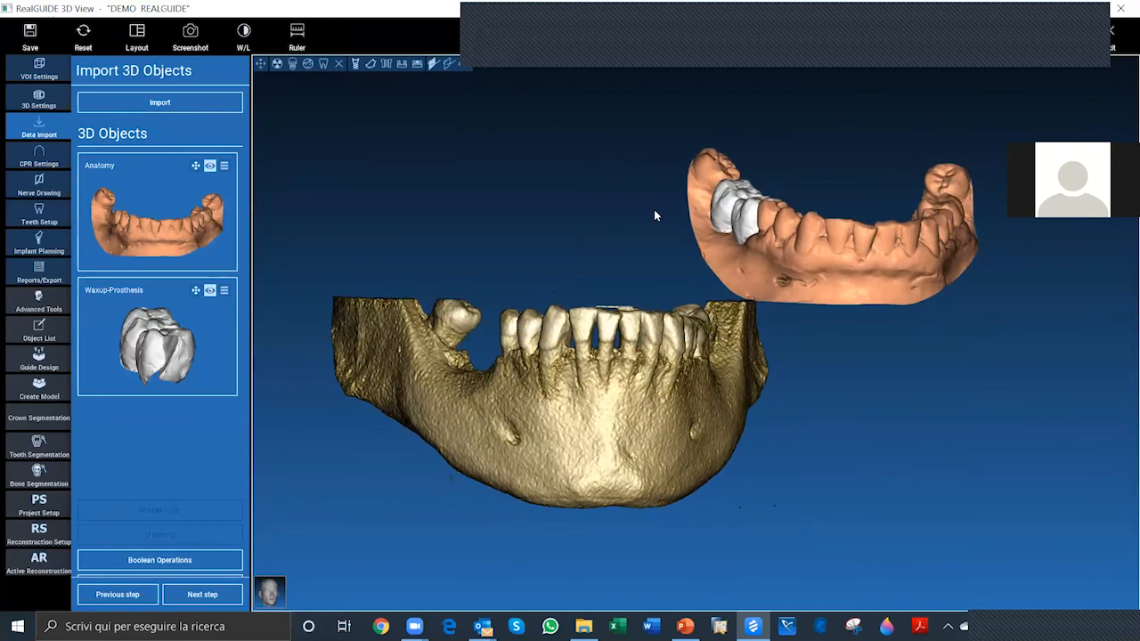
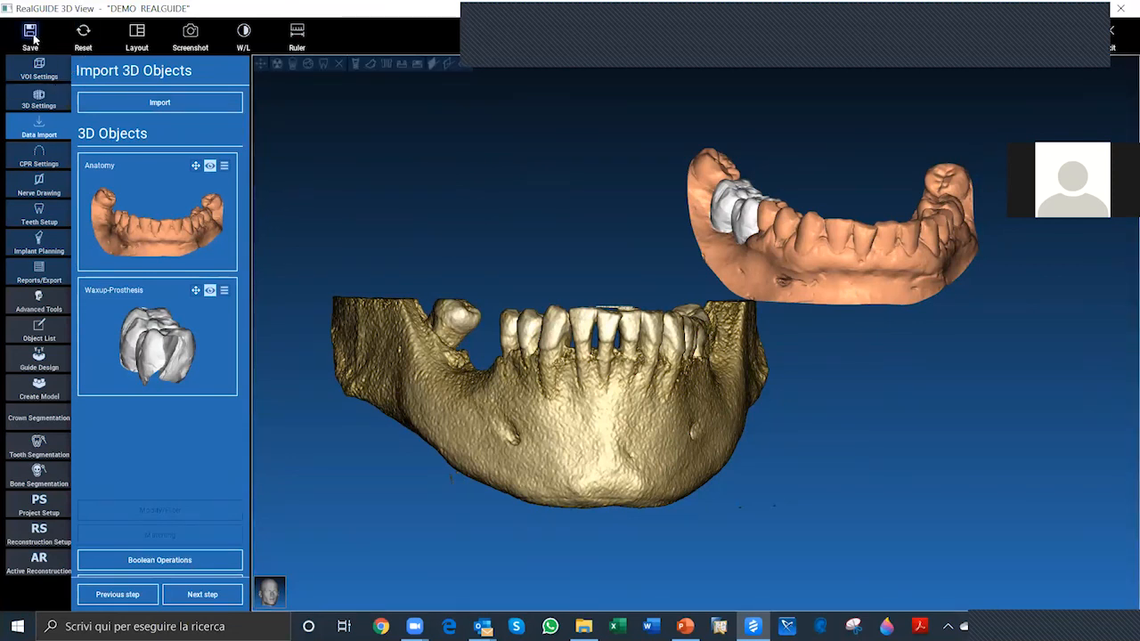
Step: Save the current planning project under the name Demo1
{"action": "left_click", "coordinate": [31, 38]}
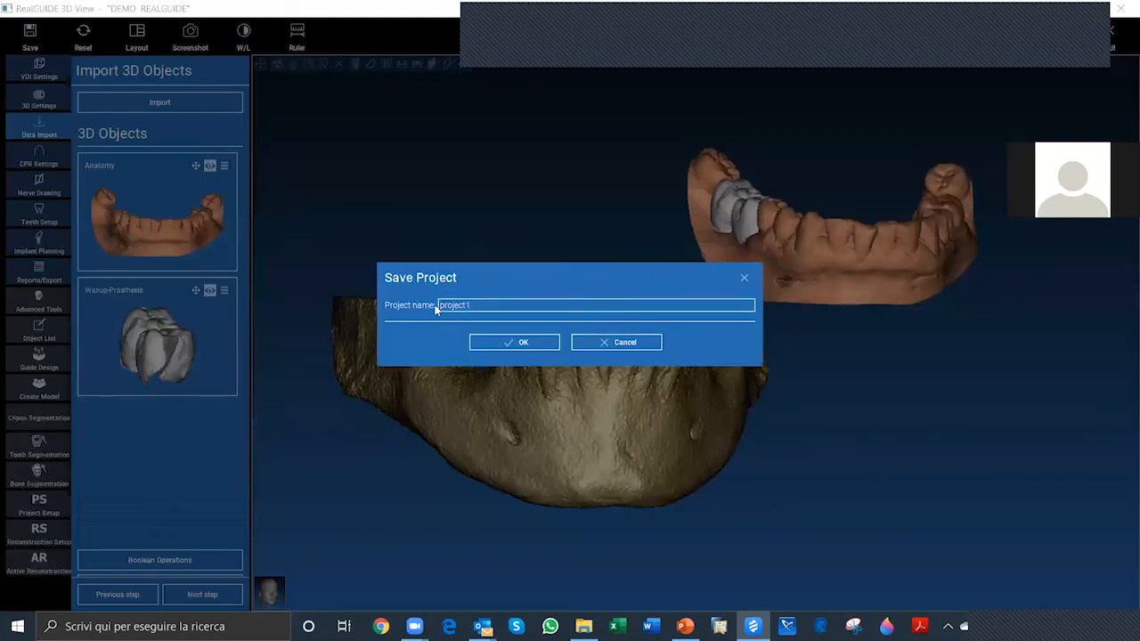
{"action": "type", "text": "s"}
{"action": "type", "text": "Demo1"}
{"action": "left_click", "coordinate": [514, 343]}
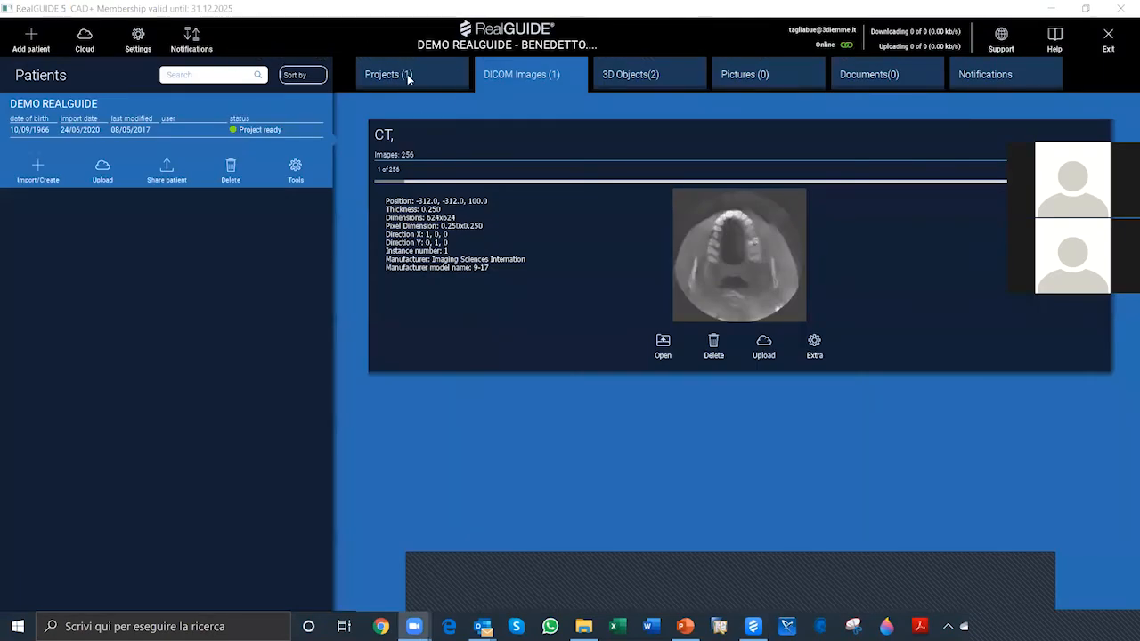
Step: Show the patient's saved projects and upload the Demo1 project to the cloud
{"action": "left_click", "coordinate": [408, 78]}
{"action": "left_click", "coordinate": [392, 76]}
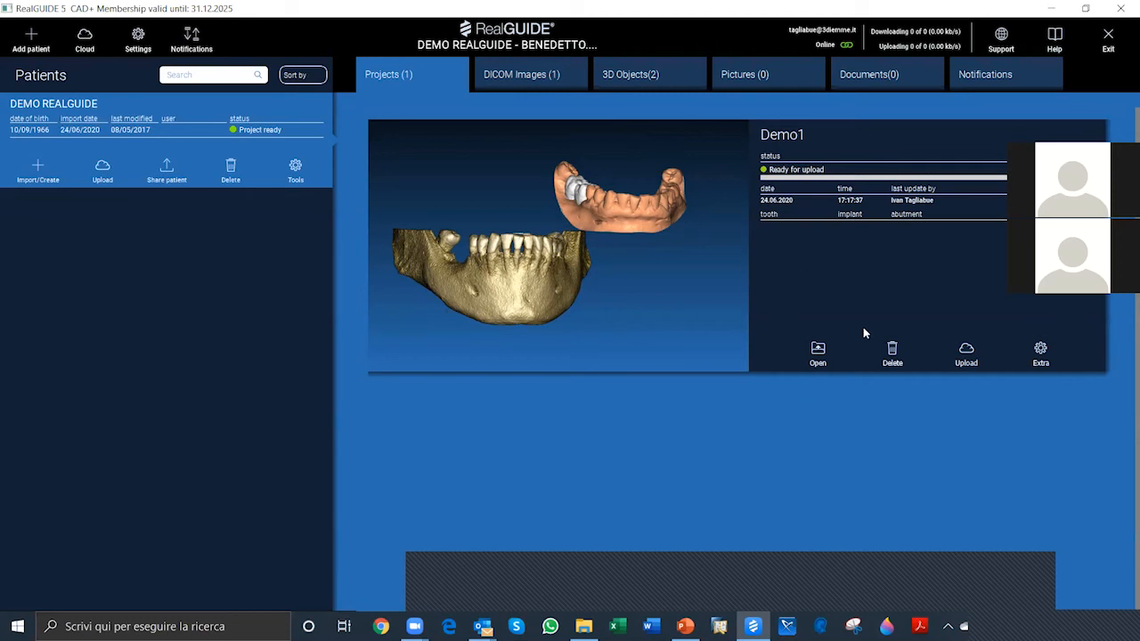
{"action": "left_click", "coordinate": [968, 353]}
{"action": "left_click", "coordinate": [970, 354]}
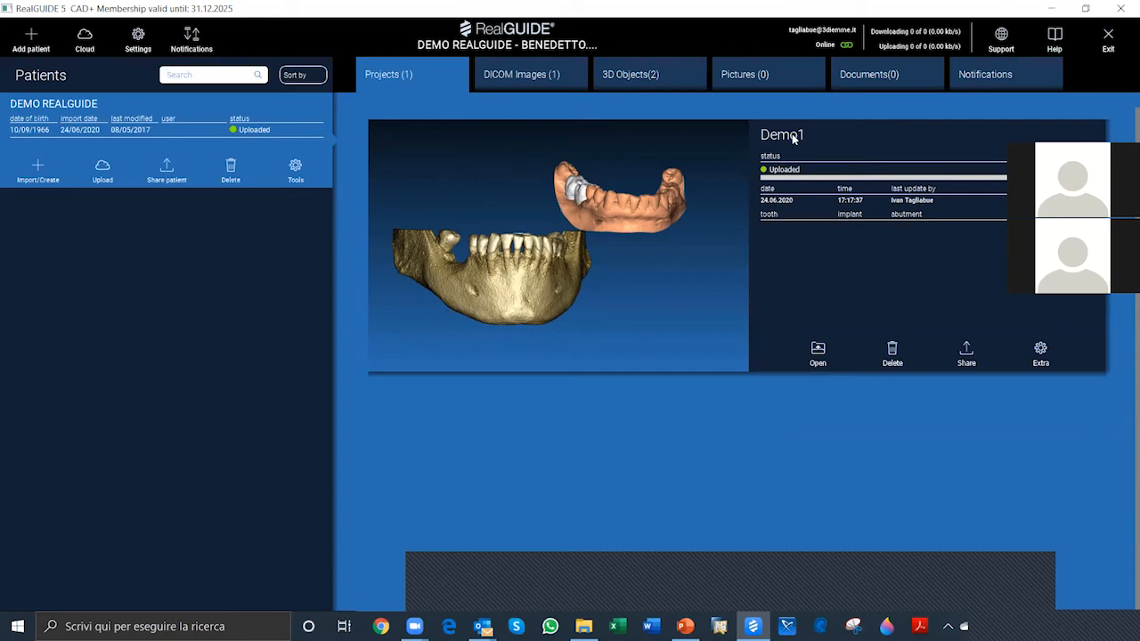
Step: Compare the cloud patient list with the local one, examine the DEMO REALGUIDE entry, and return to the local list
{"action": "left_click", "coordinate": [84, 36]}
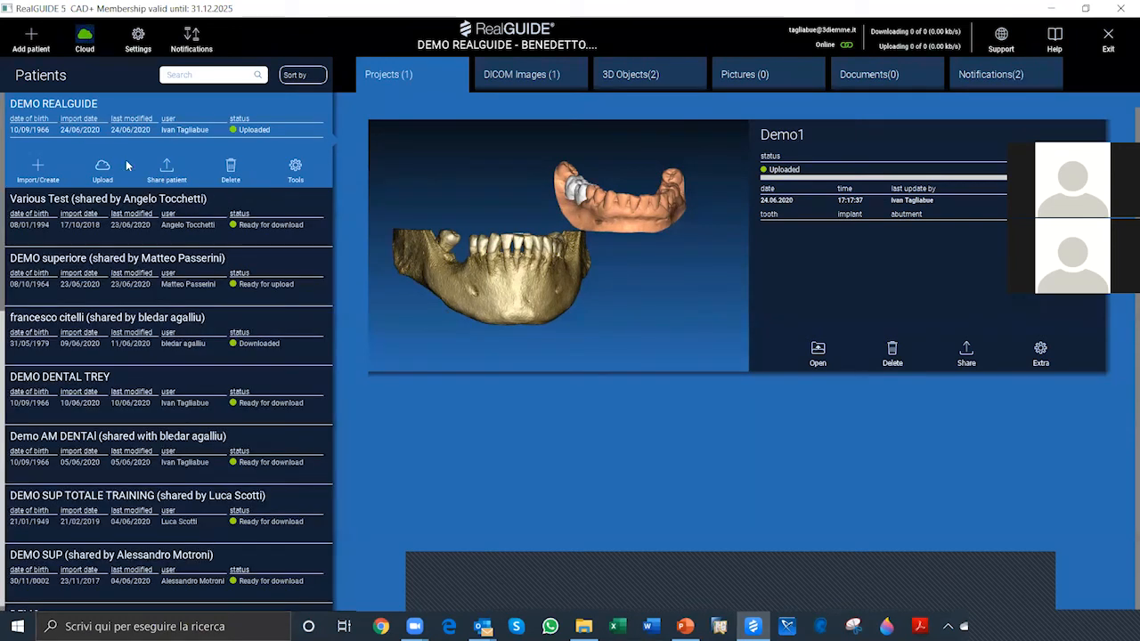
{"action": "left_click", "coordinate": [84, 38]}
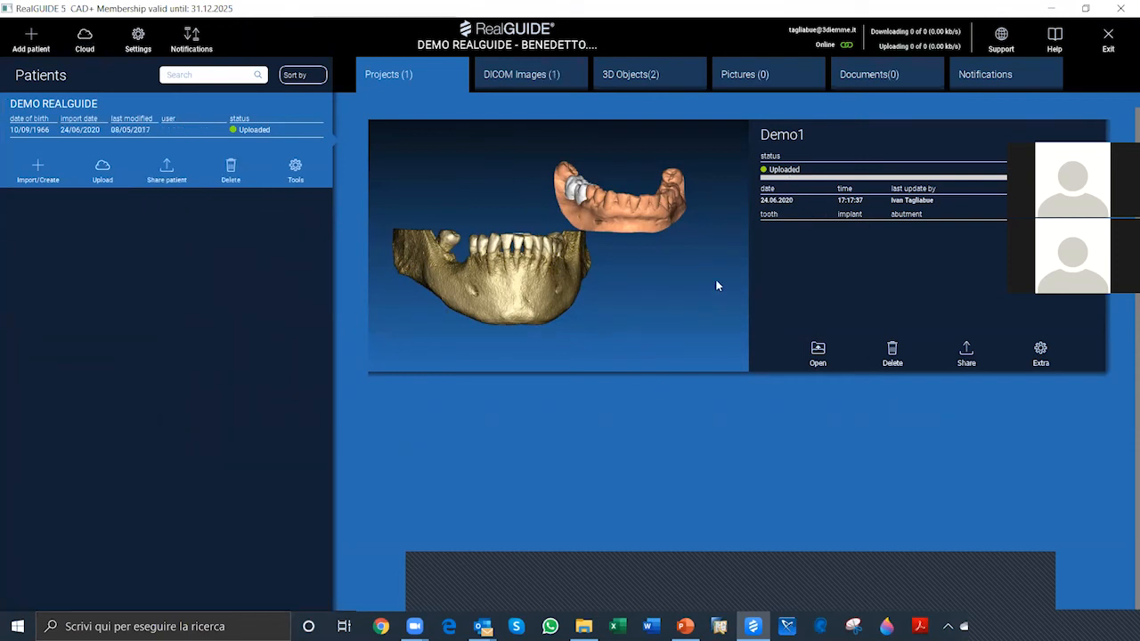
{"action": "left_click", "coordinate": [85, 37]}
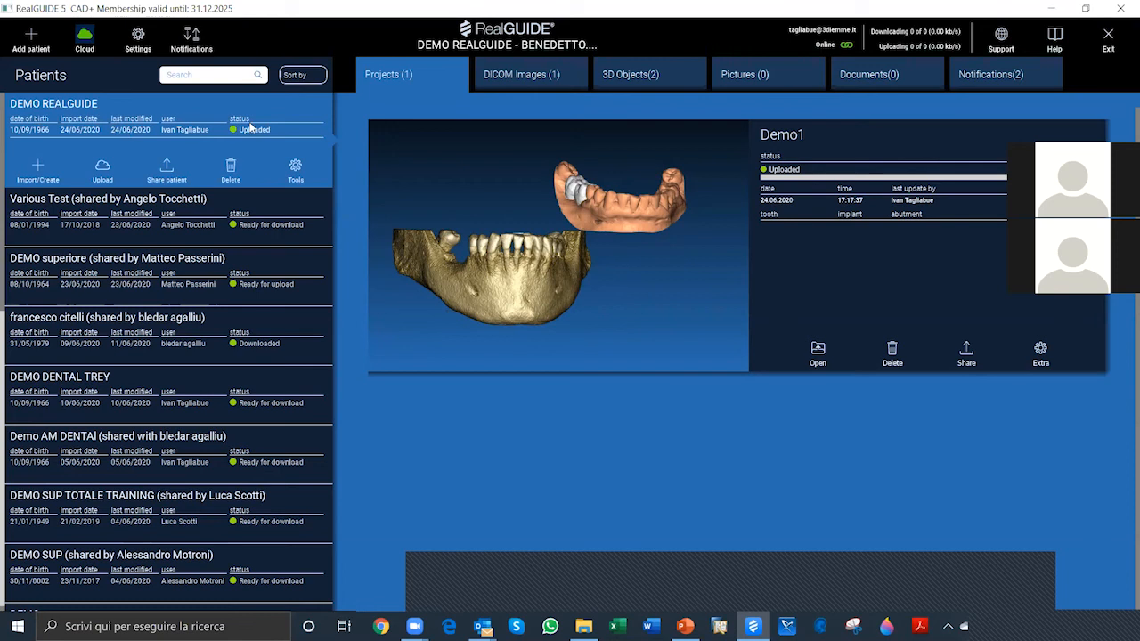
{"action": "left_click", "coordinate": [77, 131]}
{"action": "left_click", "coordinate": [86, 119]}
{"action": "key", "text": "ctrl"}
{"action": "key", "text": "ctrl"}
{"action": "key", "text": "ctrl"}
{"action": "left_click", "coordinate": [86, 37]}
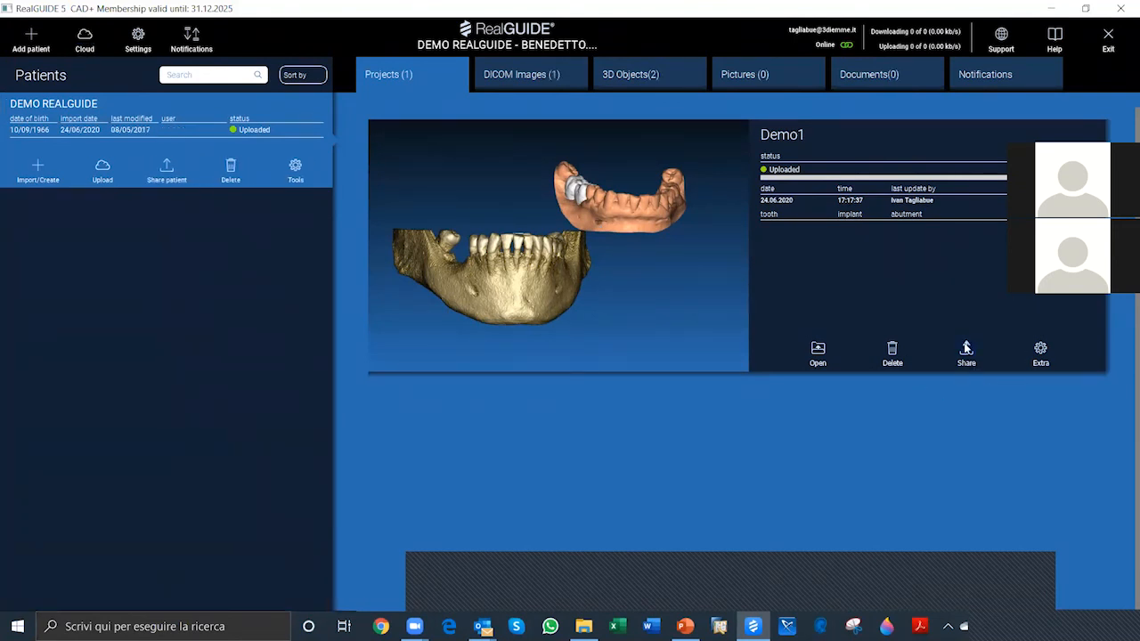
Step: Open the sharing options of the Demo1 project and compare the Production center and Another user recipient choices
{"action": "left_click", "coordinate": [966, 355]}
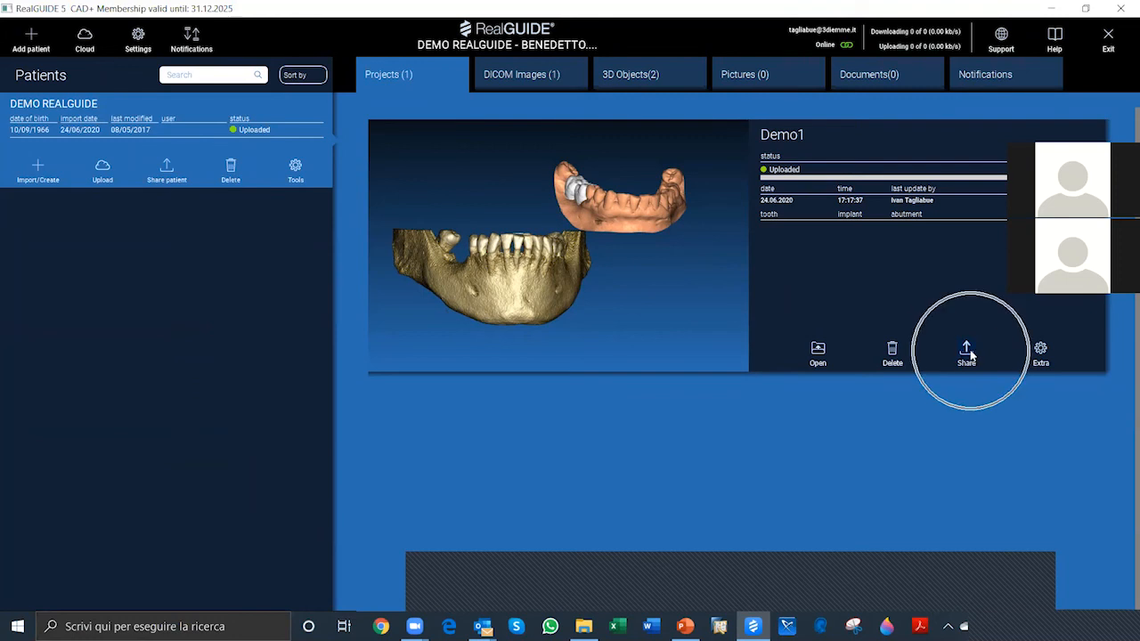
{"action": "left_click", "coordinate": [967, 355]}
{"action": "left_click", "coordinate": [967, 354]}
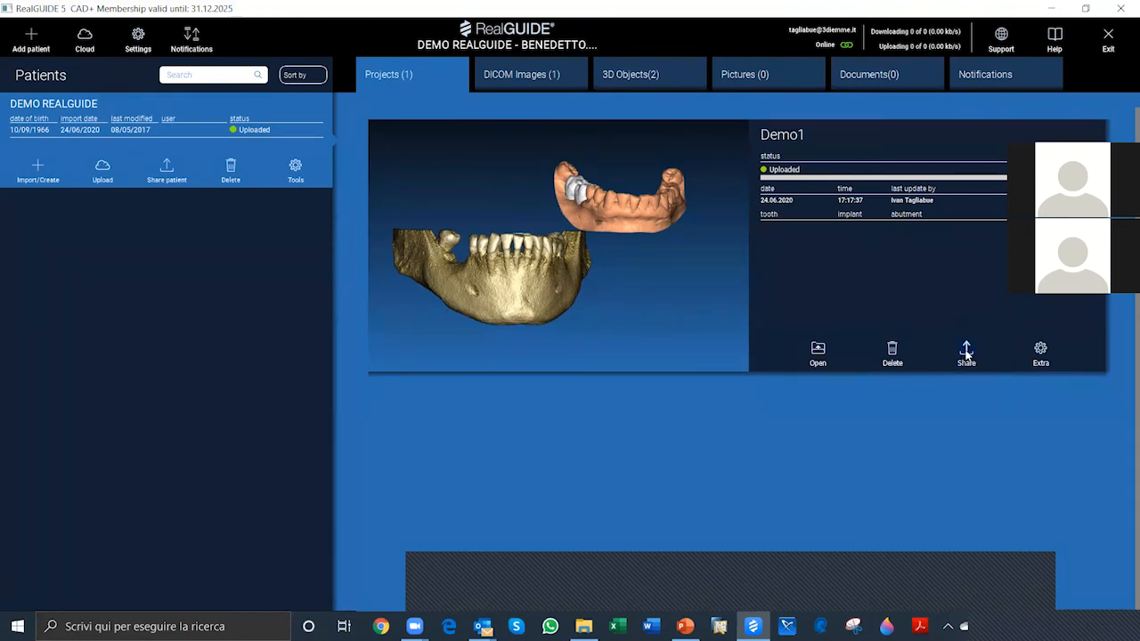
{"action": "left_click", "coordinate": [967, 354]}
{"action": "left_click", "coordinate": [967, 354]}
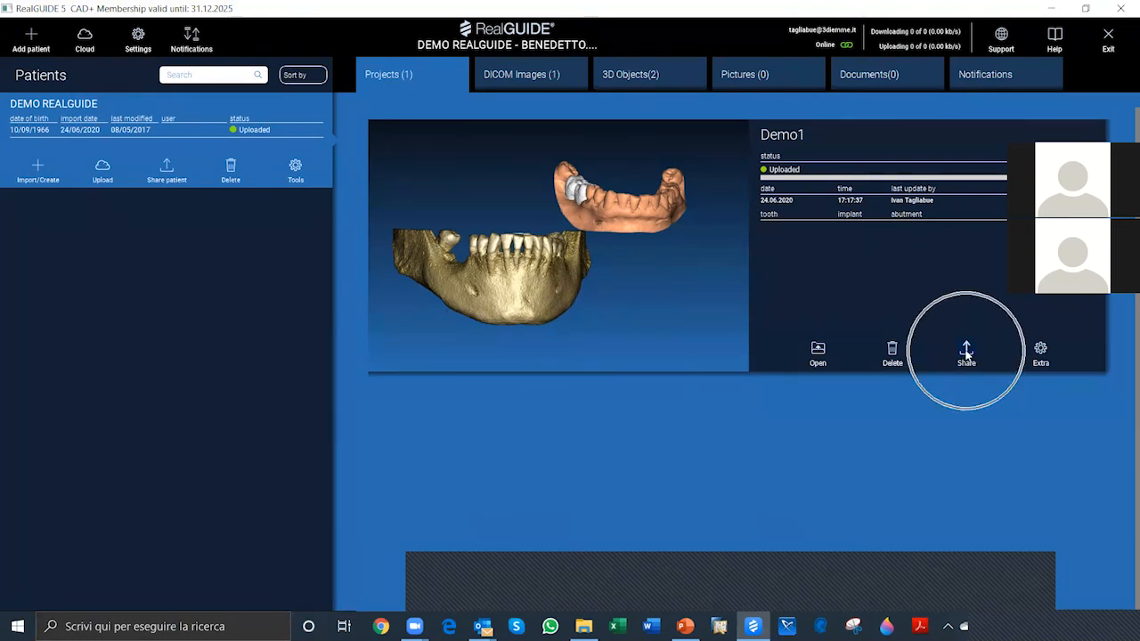
{"action": "left_click", "coordinate": [967, 355]}
{"action": "left_click", "coordinate": [967, 354]}
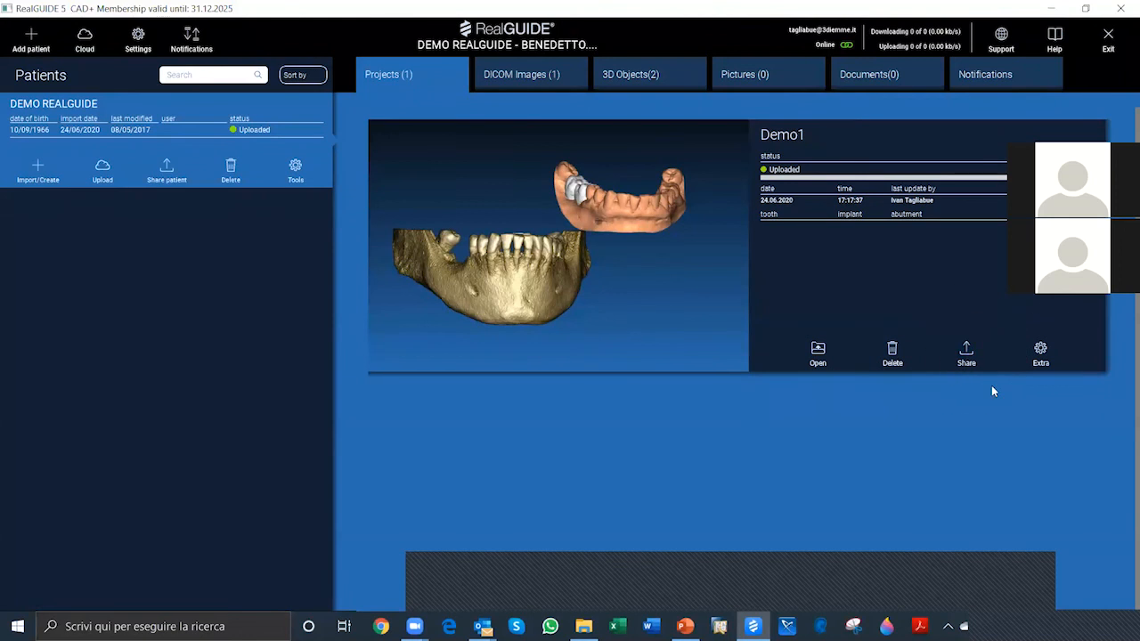
{"action": "left_click", "coordinate": [967, 355]}
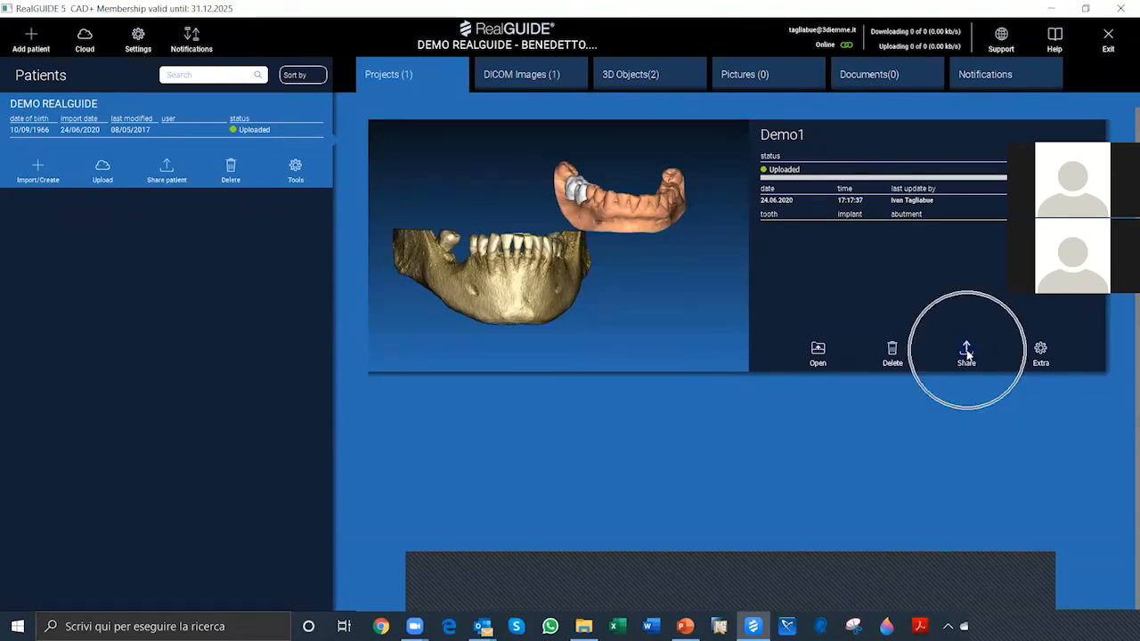
{"action": "left_click", "coordinate": [967, 355]}
{"action": "left_click", "coordinate": [967, 354]}
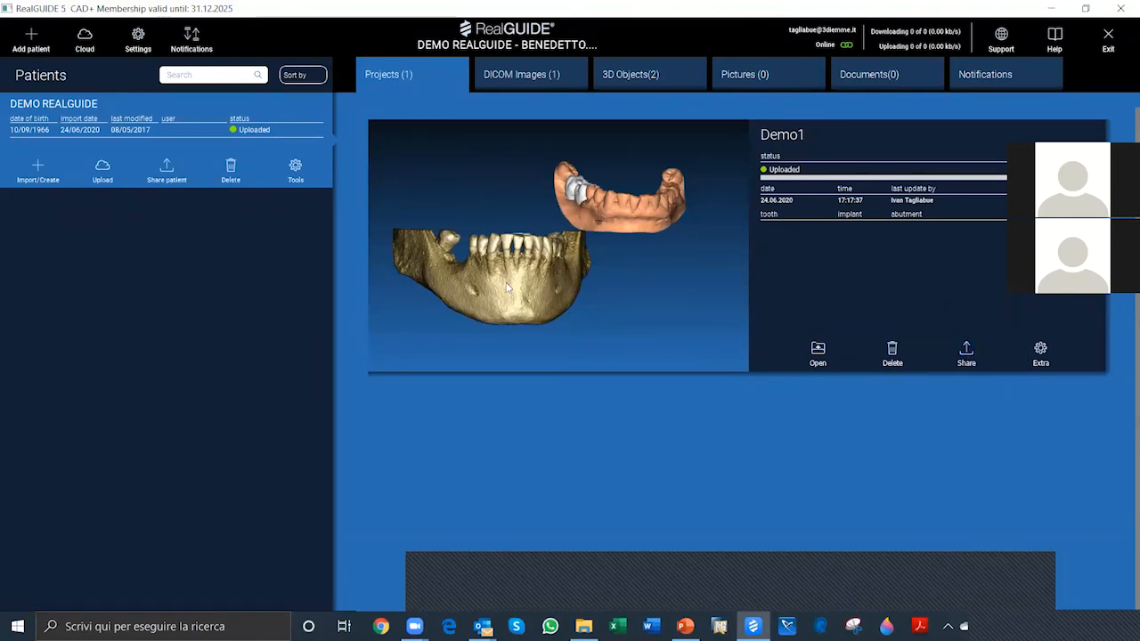
{"action": "left_click", "coordinate": [966, 353]}
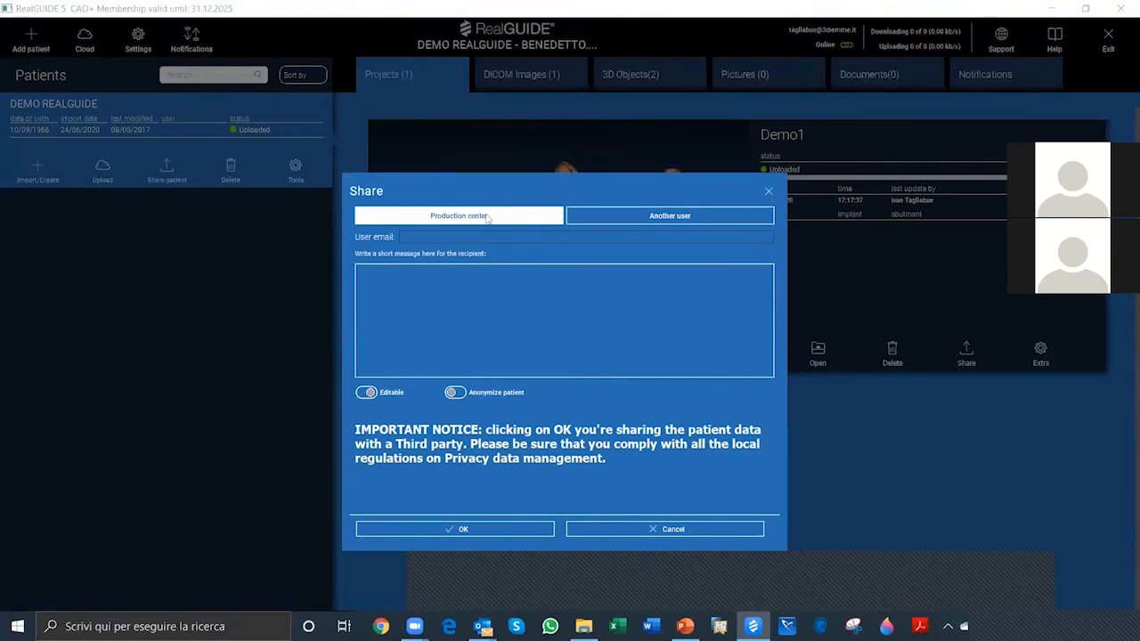
{"action": "left_click", "coordinate": [487, 218]}
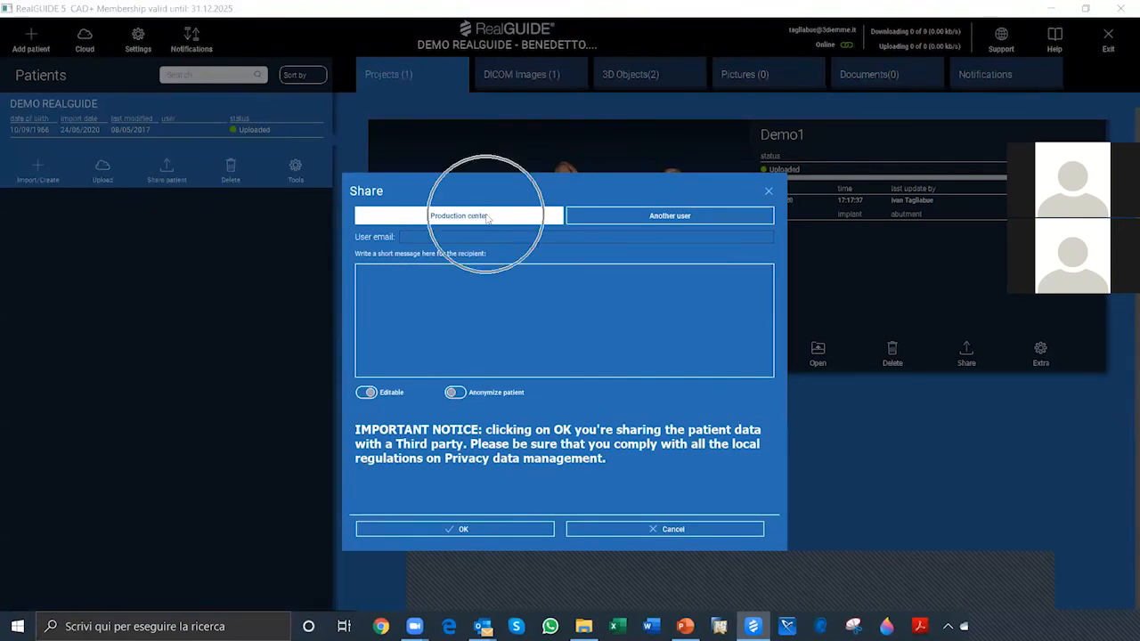
{"action": "left_click", "coordinate": [643, 219]}
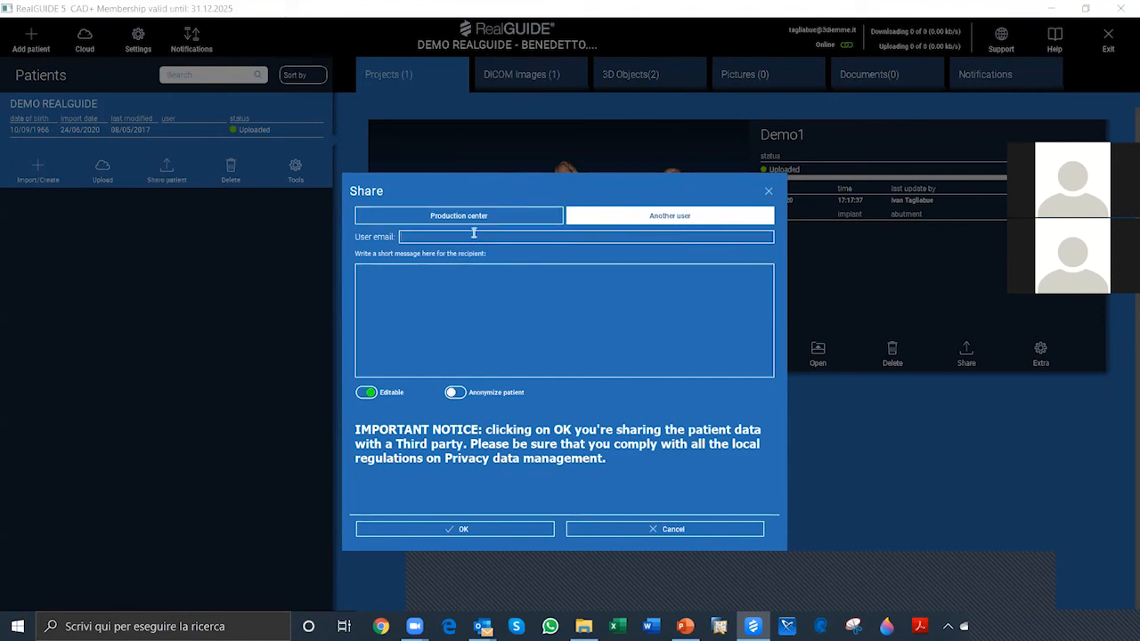
Step: Try out the recipient's user email field with placeholder text, clear it and cancel the sharing
{"action": "type", "text": "svxwcvwdcvwdhgv"}
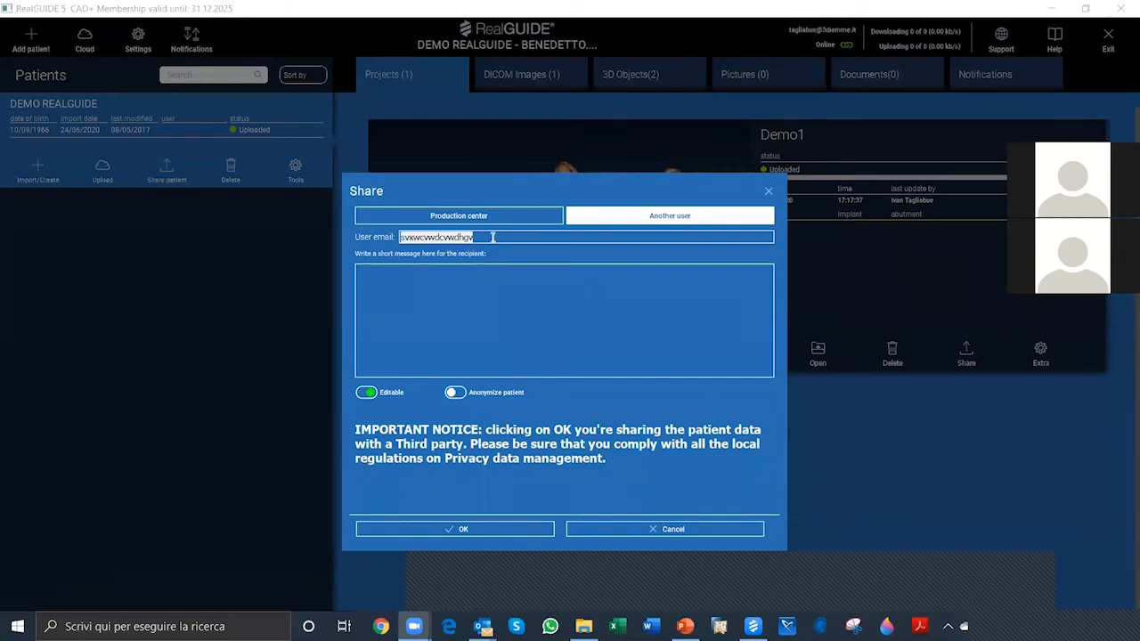
{"action": "left_click", "coordinate": [491, 236]}
{"action": "key", "text": "BackSpace"}
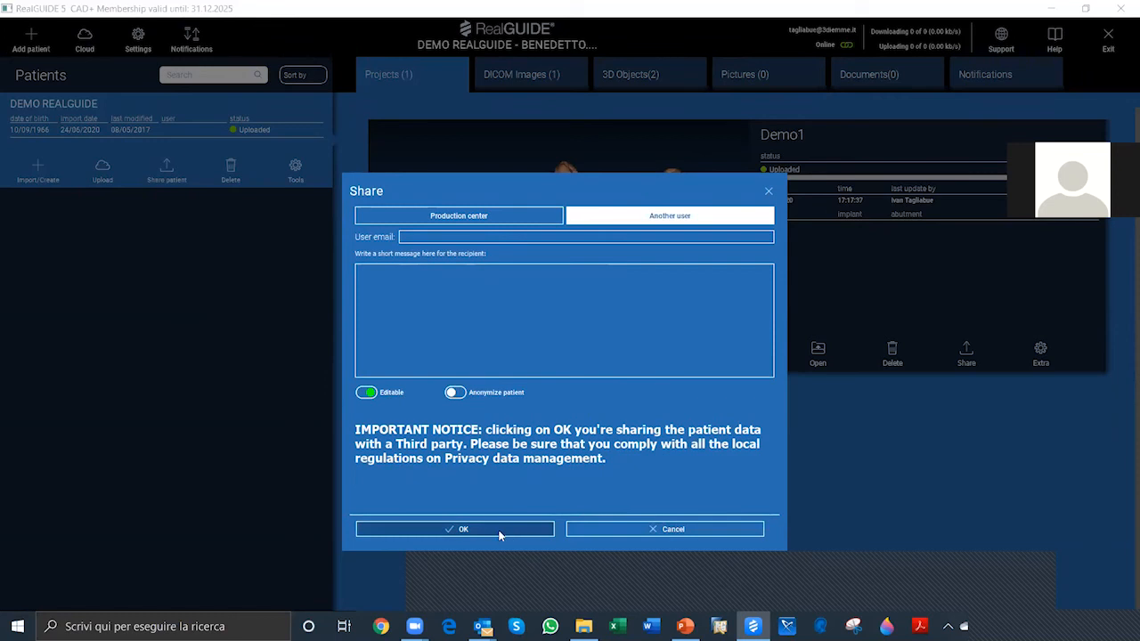
{"action": "left_click", "coordinate": [647, 531]}
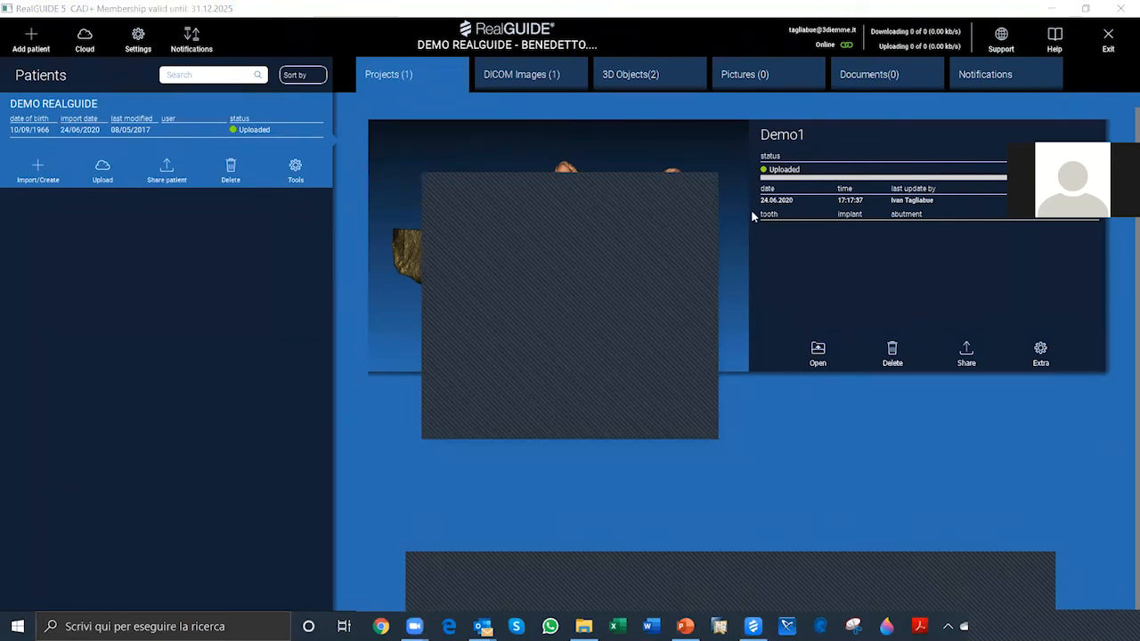
{"action": "left_click", "coordinate": [698, 182]}
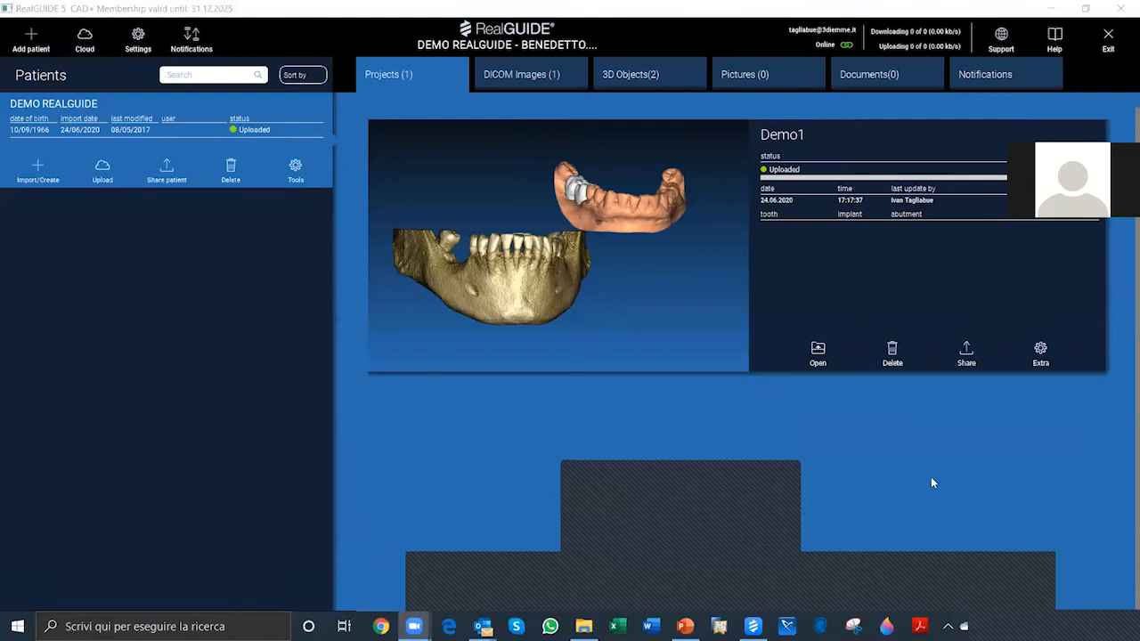
{"action": "left_click", "coordinate": [664, 540]}
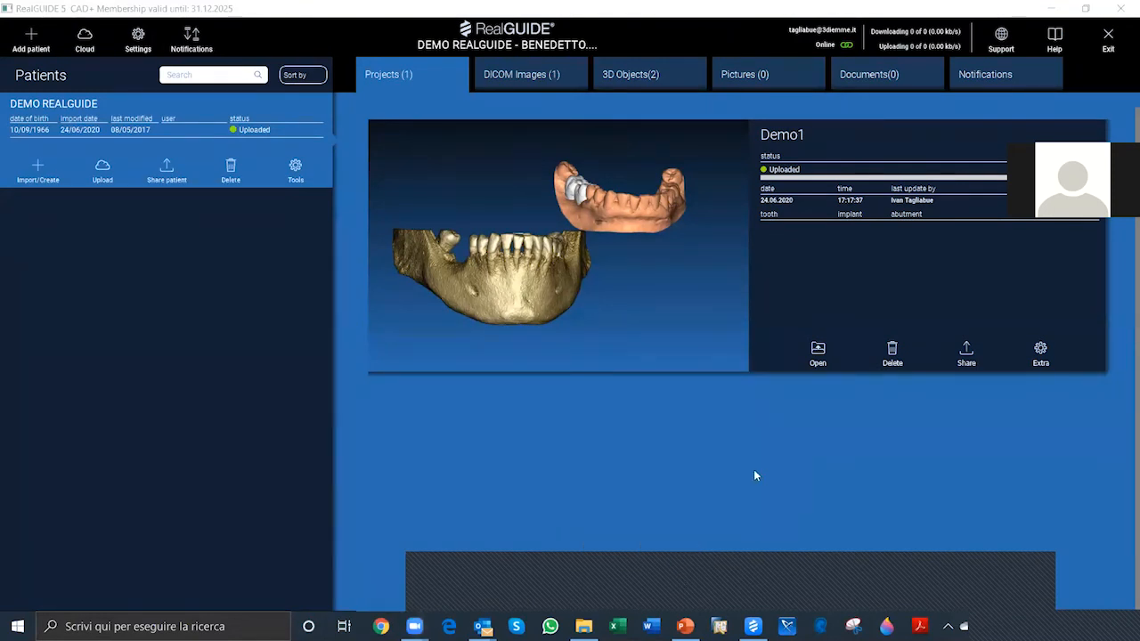
{"action": "left_click", "coordinate": [708, 571]}
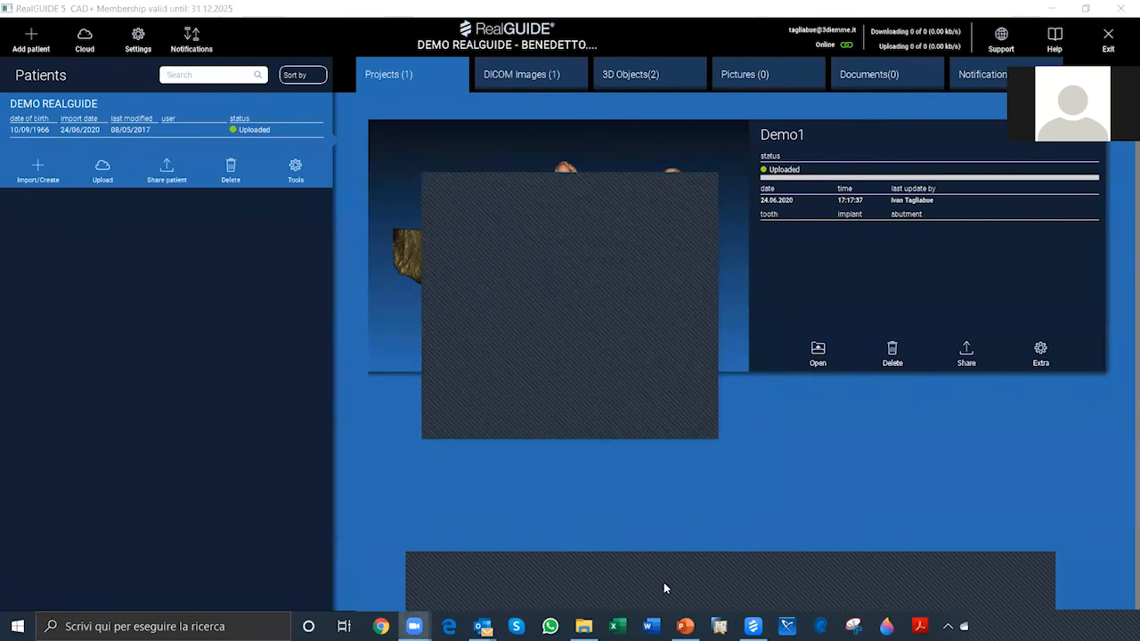
{"action": "left_click", "coordinate": [702, 186]}
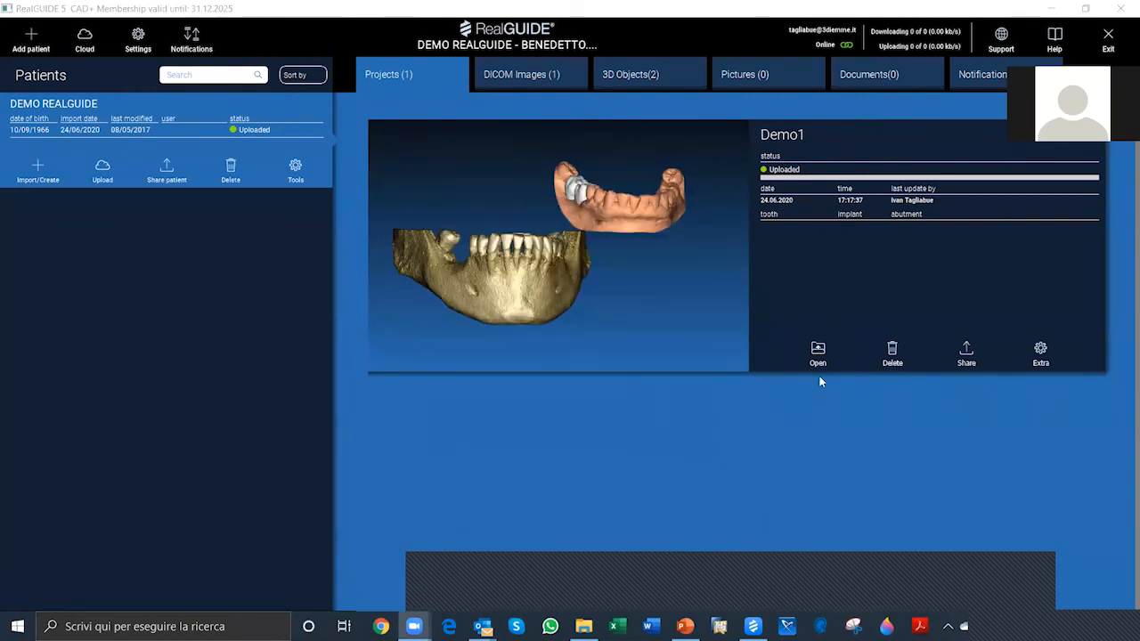
Step: Open the Demo1 project and start aligning the Anatomy scan to the CT with the Matching position option
{"action": "left_click", "coordinate": [818, 351]}
{"action": "left_click", "coordinate": [818, 352]}
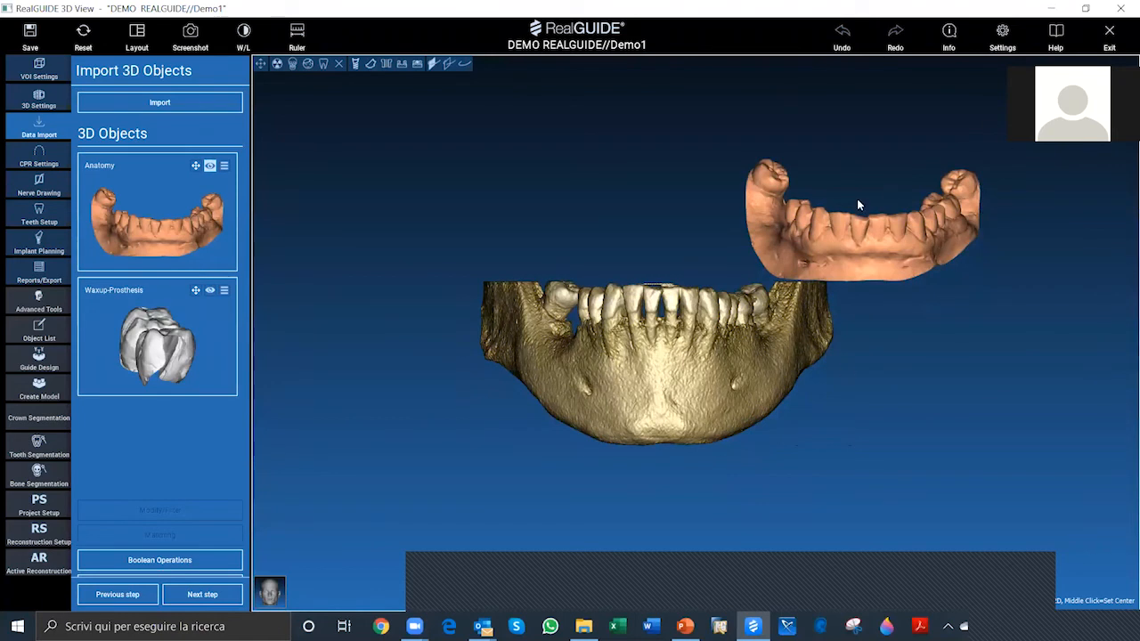
{"action": "left_click", "coordinate": [158, 195]}
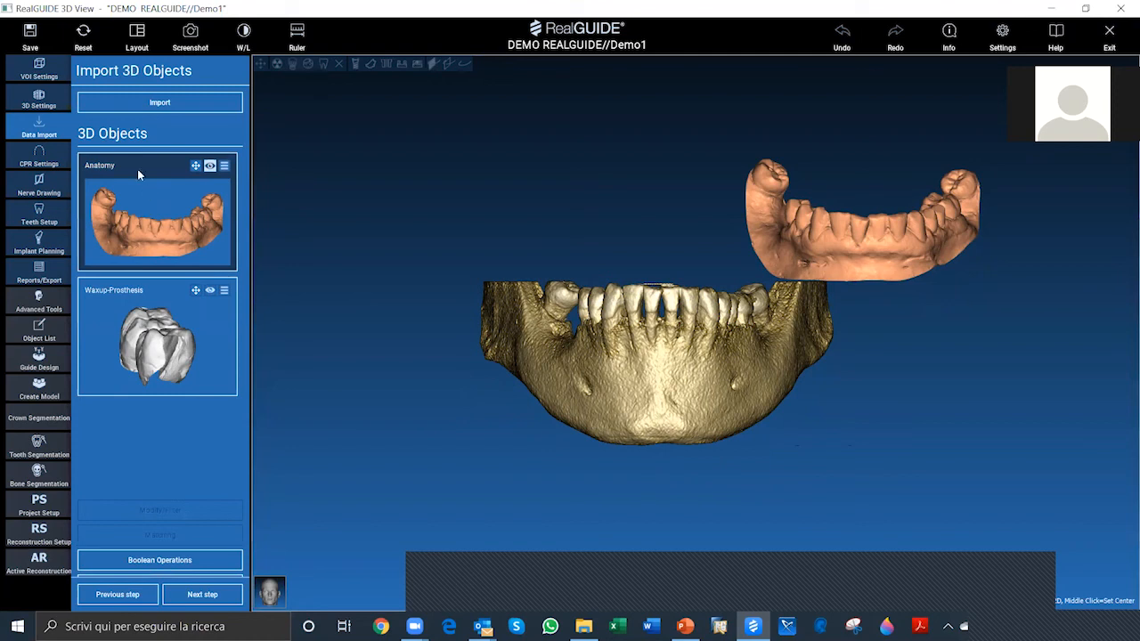
{"action": "left_click", "coordinate": [137, 169]}
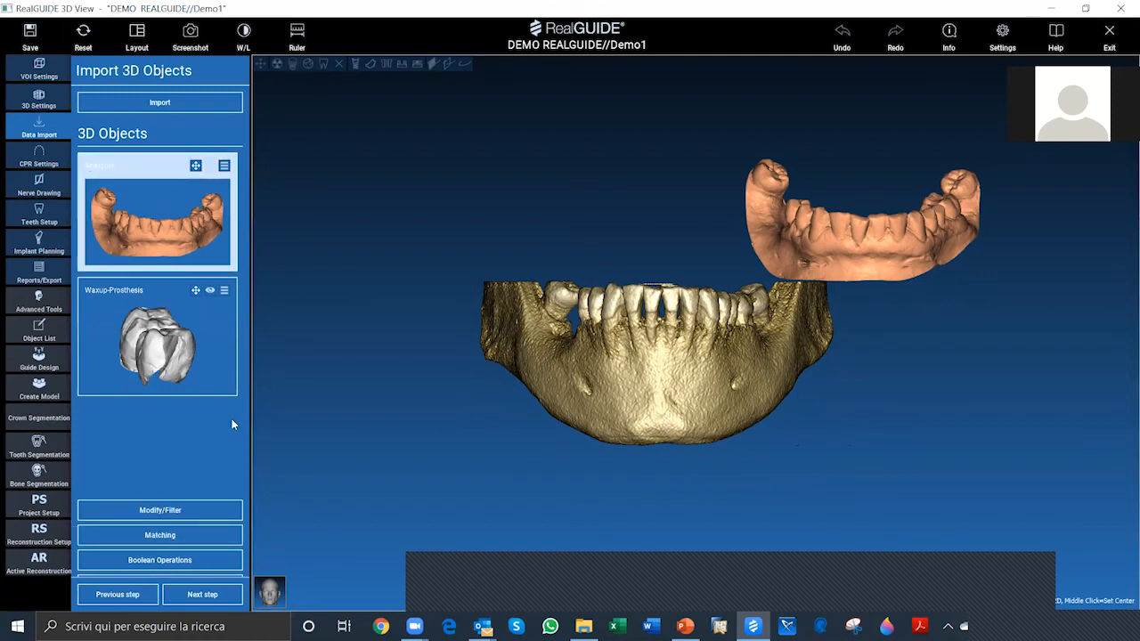
{"action": "left_click", "coordinate": [176, 538]}
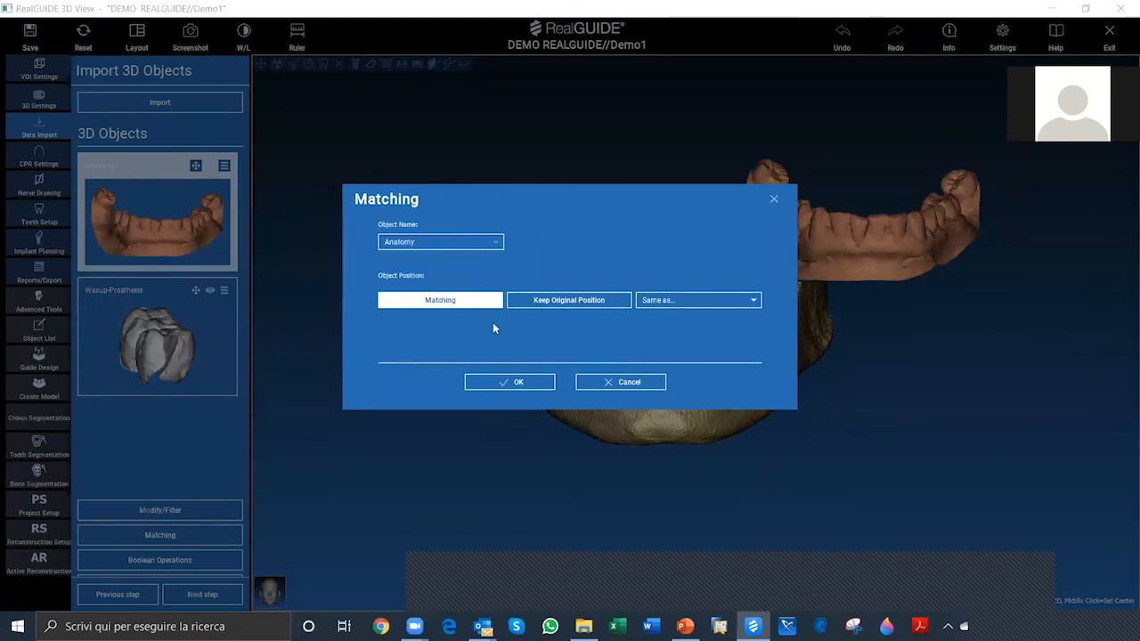
{"action": "left_click", "coordinate": [515, 384]}
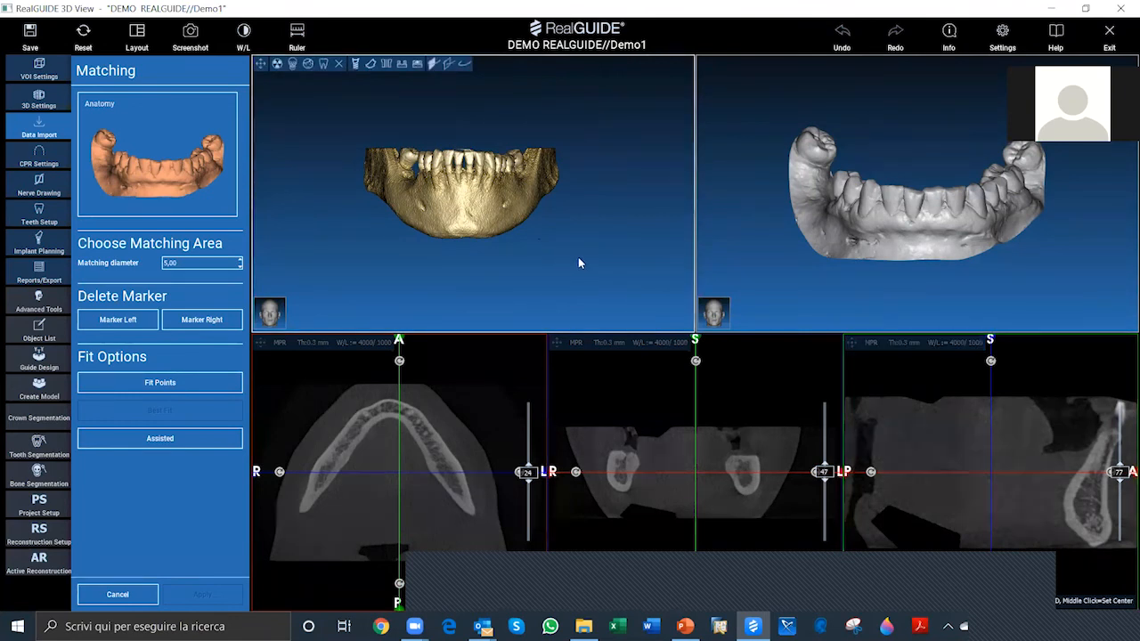
Step: Examine the CT mandible and the Anatomy scan close up for matching, and review the Assisted fit option
{"action": "scroll", "coordinate": [579, 258], "scroll_direction": "up", "scroll_amount": 3}
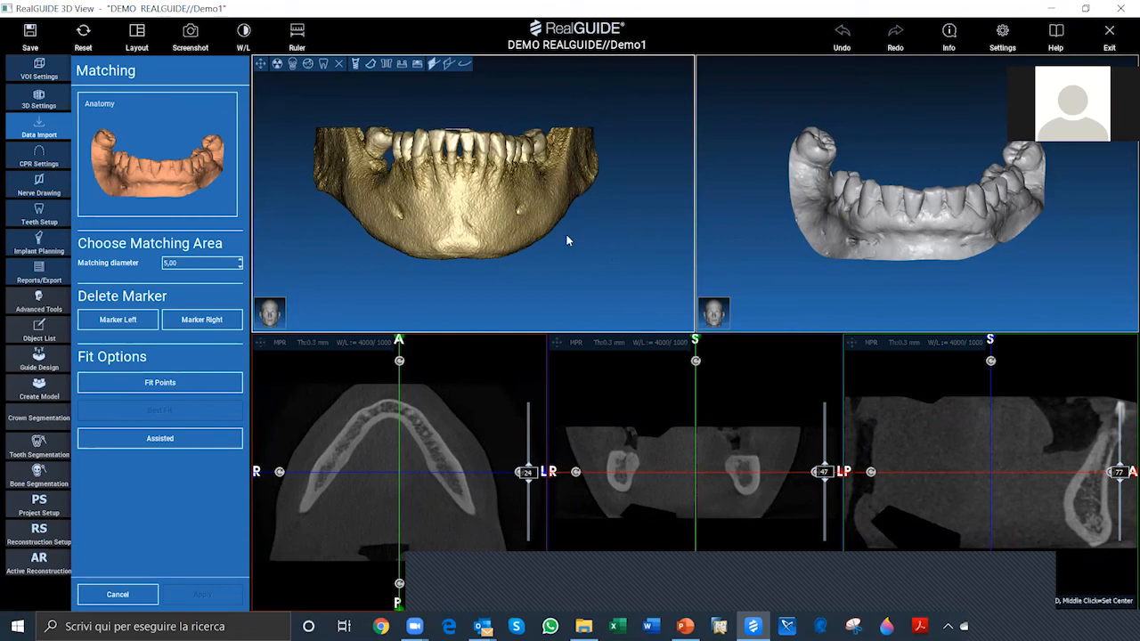
{"action": "scroll", "coordinate": [568, 239], "scroll_direction": "up", "scroll_amount": 3}
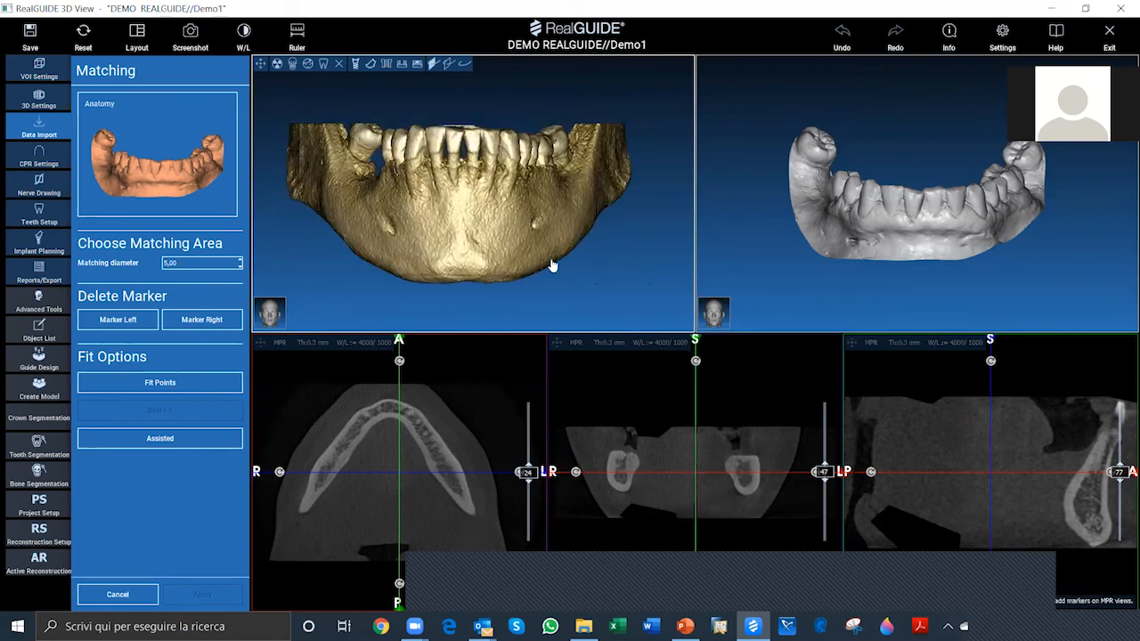
{"action": "scroll", "coordinate": [918, 222], "scroll_direction": "up", "scroll_amount": 2}
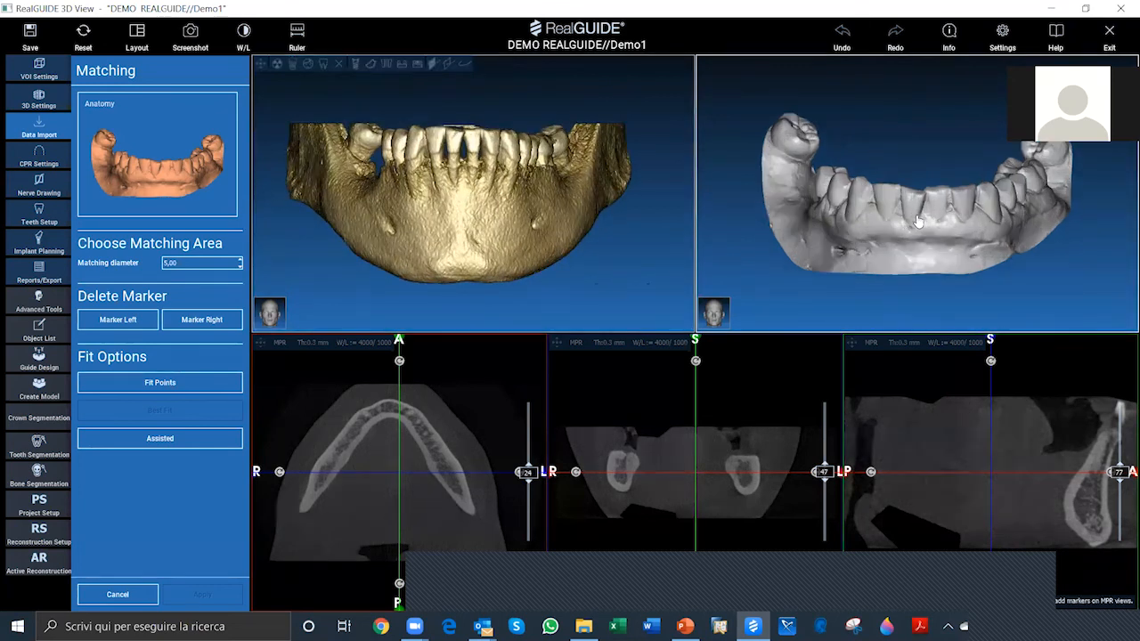
{"action": "scroll", "coordinate": [919, 221], "scroll_direction": "up", "scroll_amount": 1}
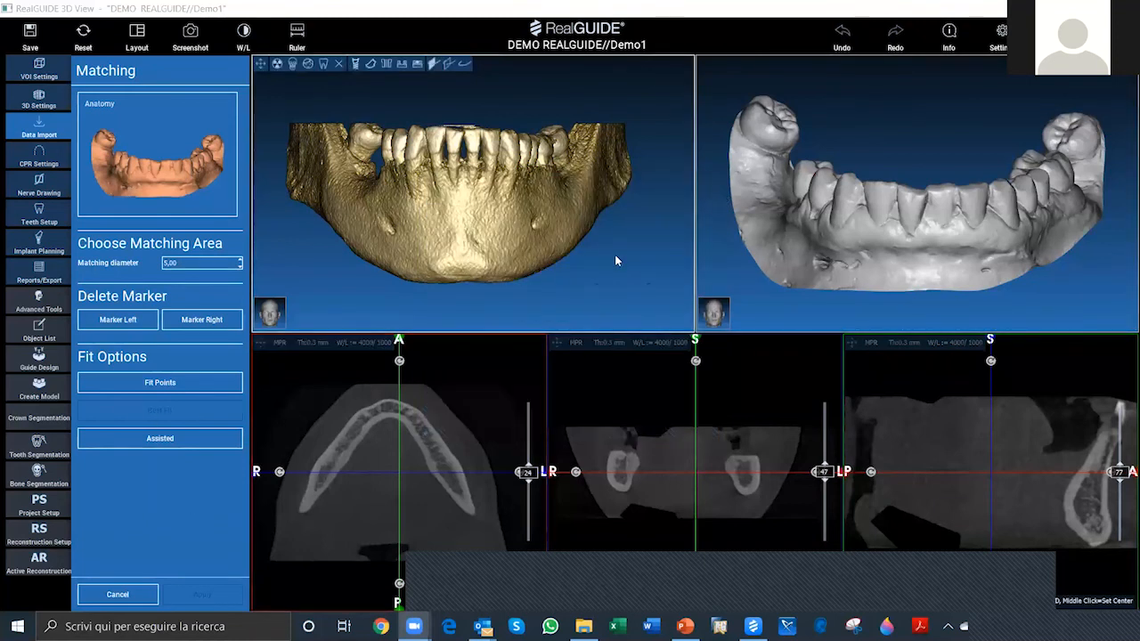
{"action": "left_click", "coordinate": [189, 440]}
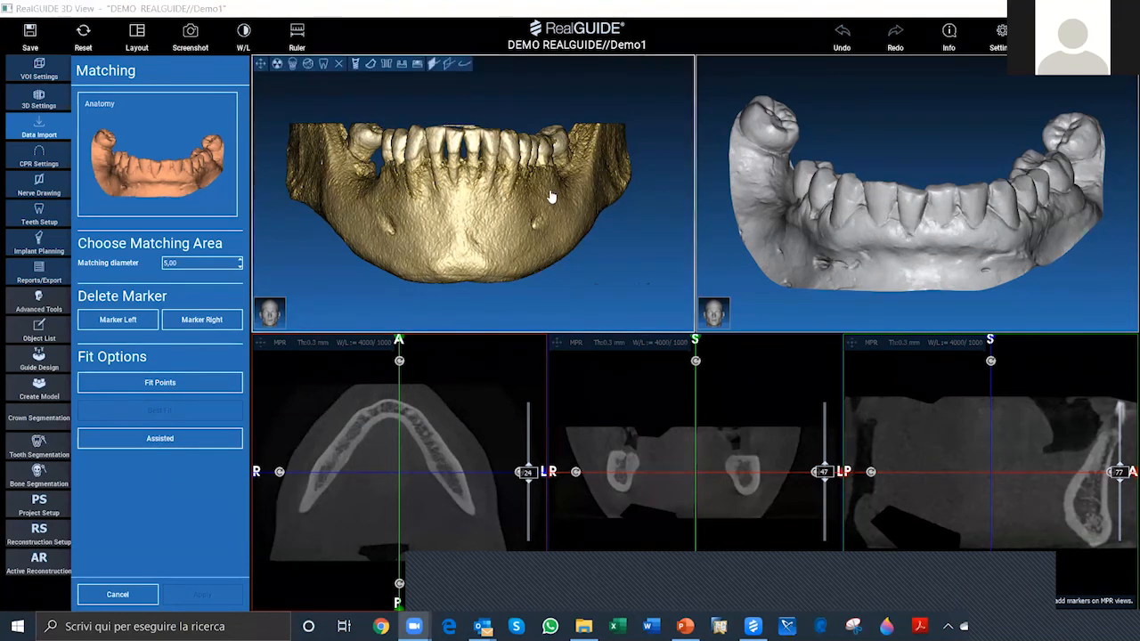
{"action": "left_click", "coordinate": [167, 436]}
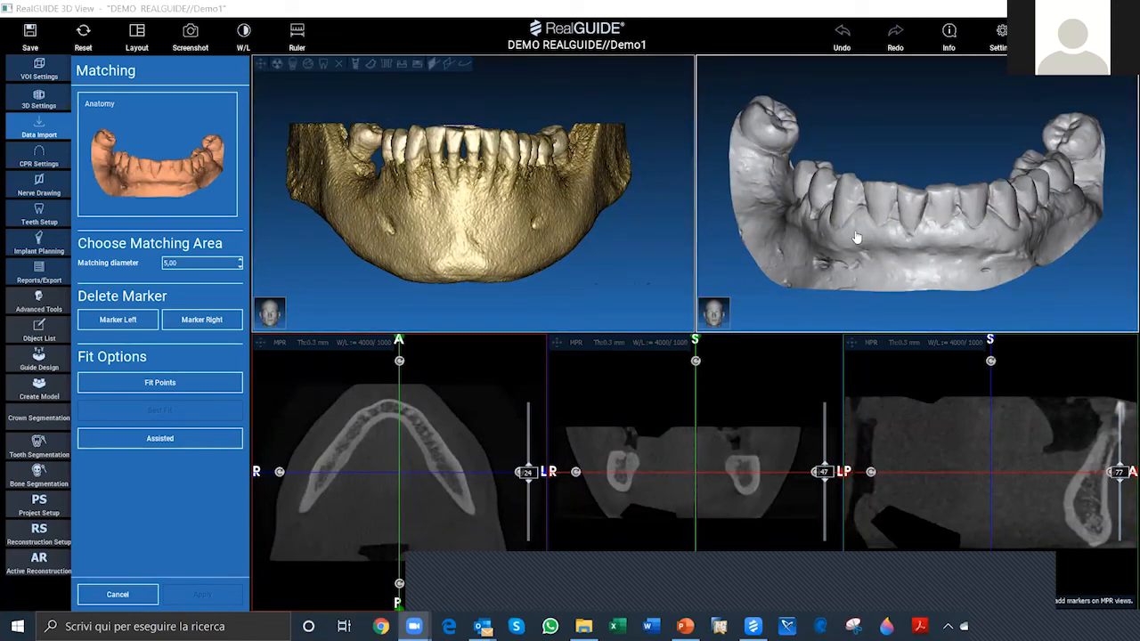
Step: Fit the Anatomy scan to the CT mandible with the Assisted option and inspect the overlay in 3D
{"action": "left_click", "coordinate": [162, 441]}
{"action": "left_click", "coordinate": [161, 441]}
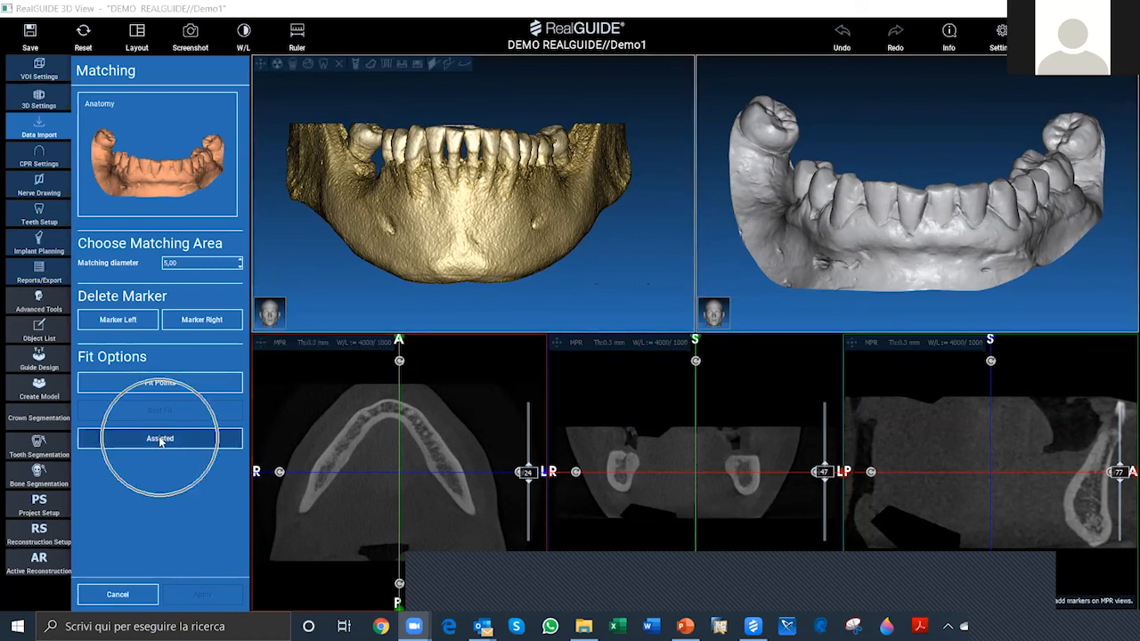
{"action": "left_click", "coordinate": [161, 441]}
{"action": "left_click", "coordinate": [160, 439]}
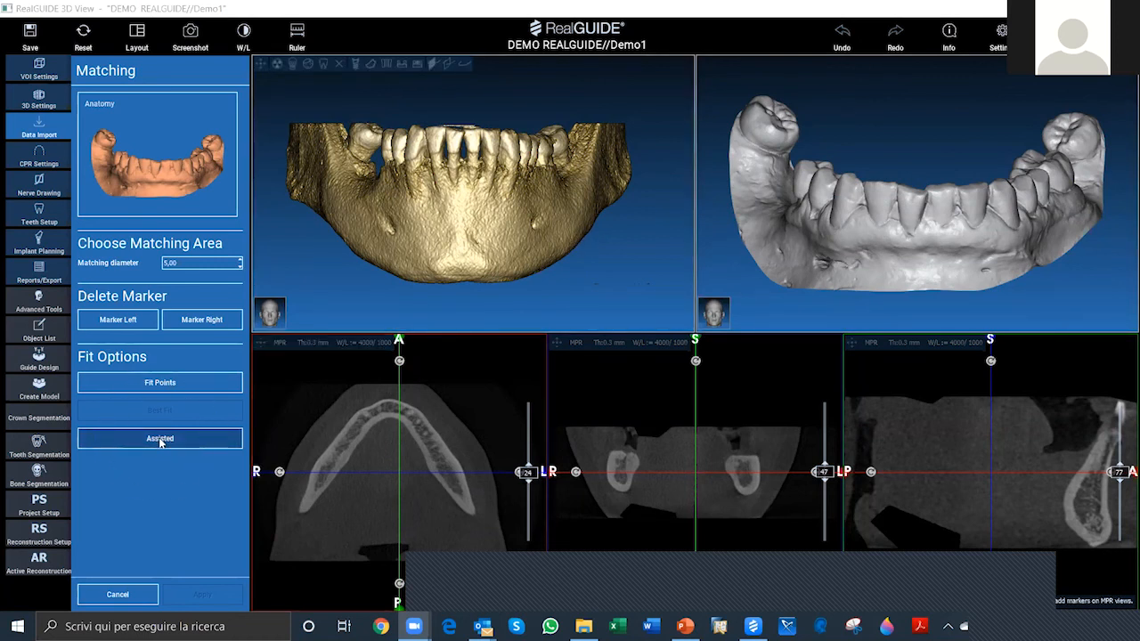
{"action": "left_click", "coordinate": [158, 438]}
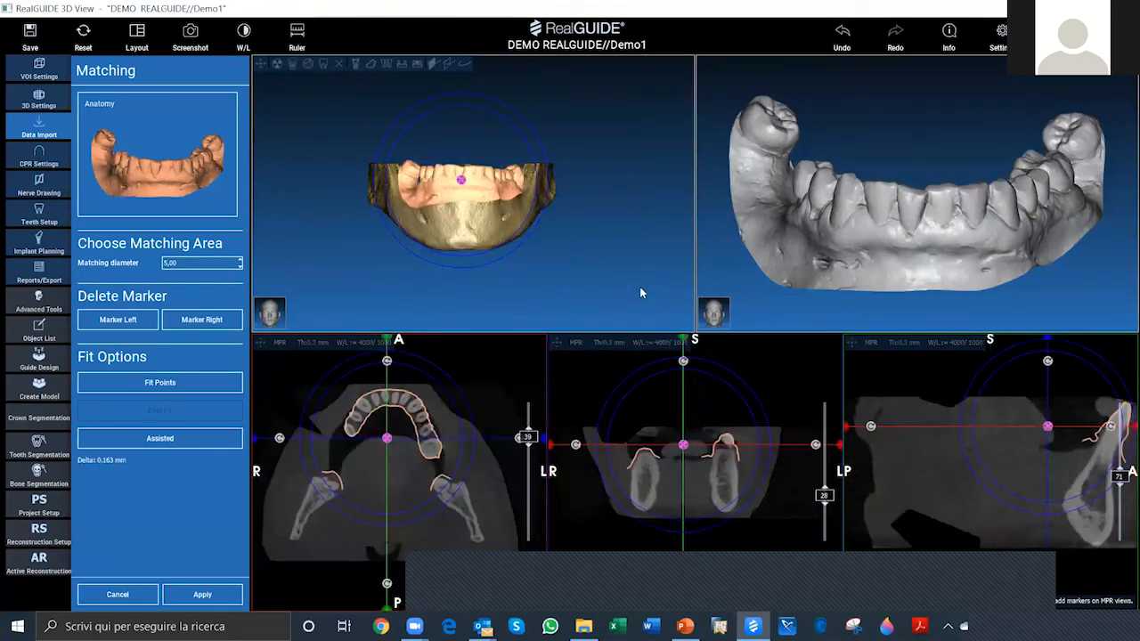
{"action": "scroll", "coordinate": [640, 289], "scroll_direction": "up", "scroll_amount": 4}
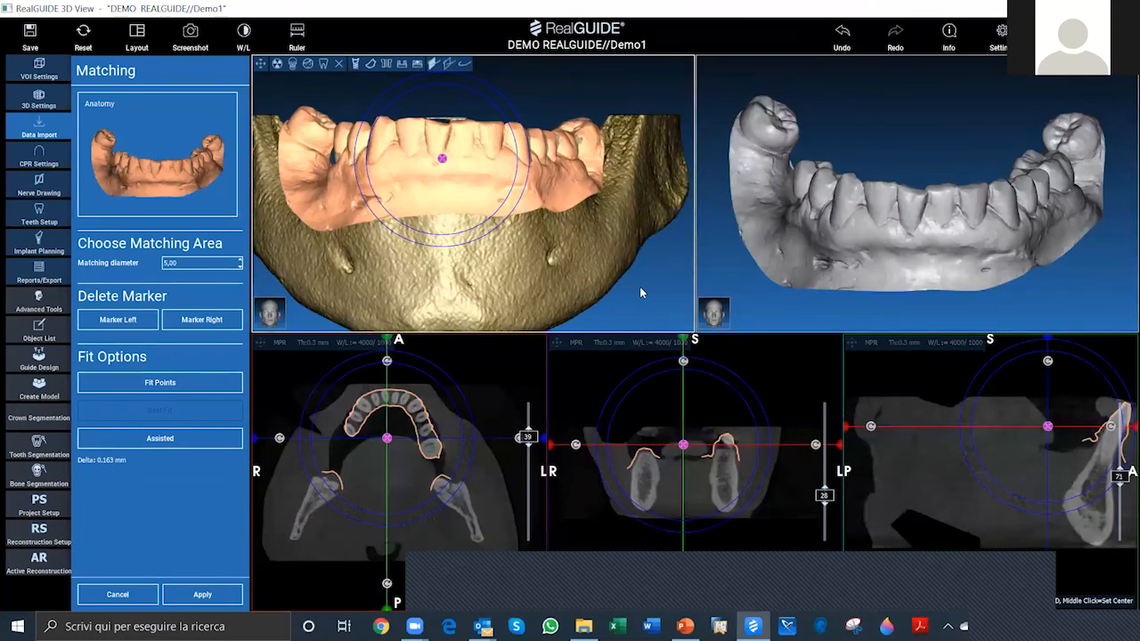
{"action": "left_click_drag", "start_coordinate": [640, 287], "coordinate": [641, 314]}
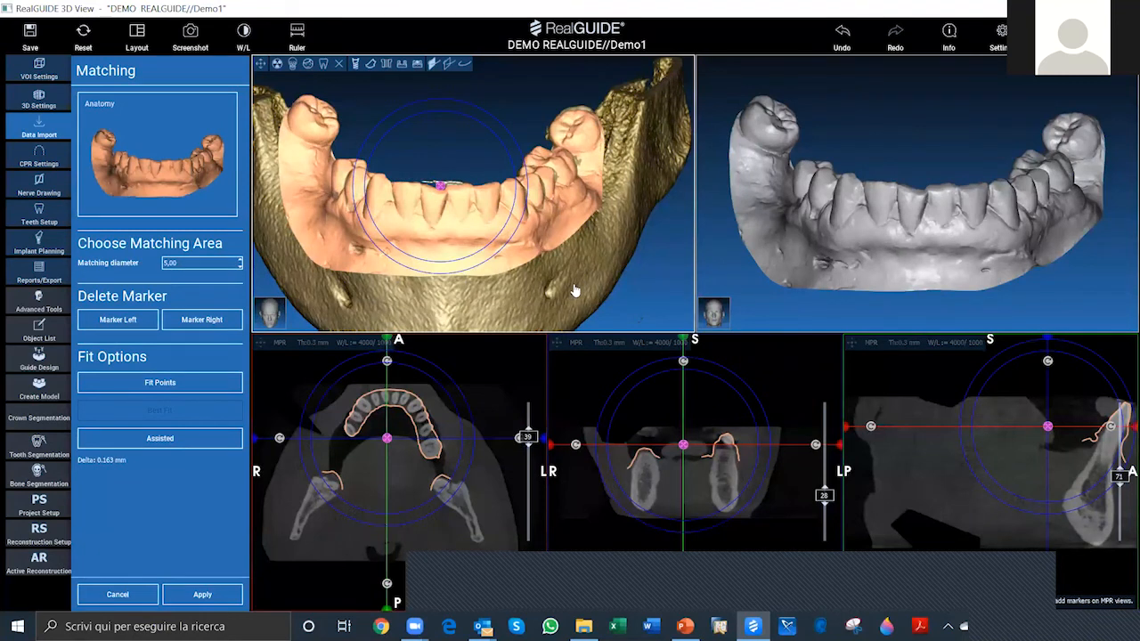
{"action": "scroll", "coordinate": [575, 291], "scroll_direction": "down", "scroll_amount": 1}
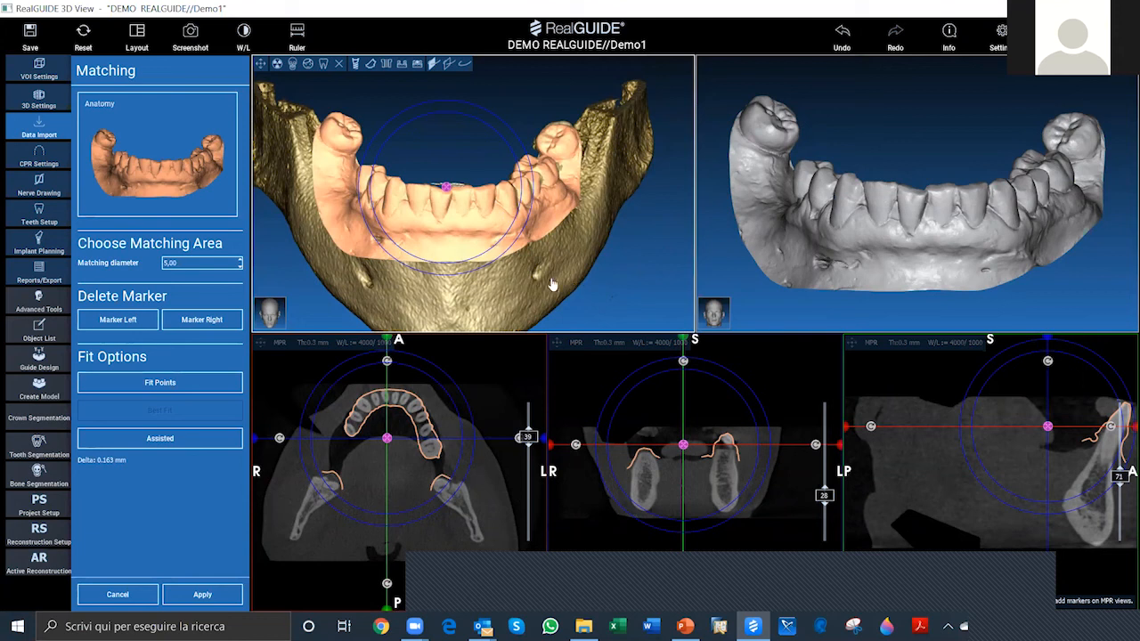
Step: Examine the Anatomy contour against the teeth and gums through the axial CT slices in full screen
{"action": "left_click", "coordinate": [260, 346]}
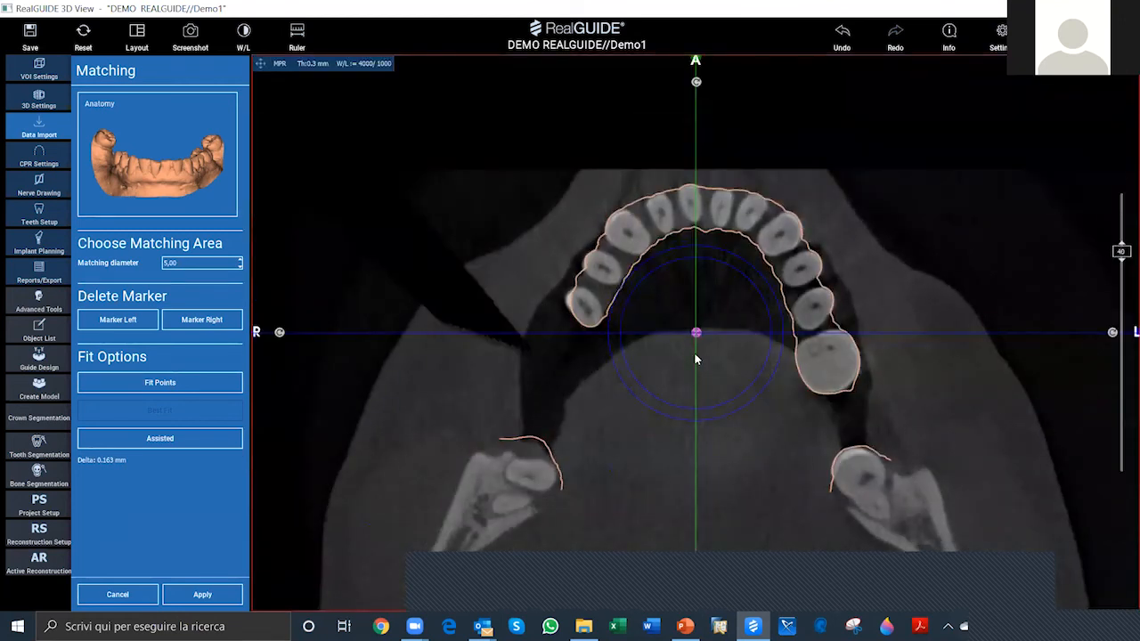
{"action": "scroll", "coordinate": [694, 356], "scroll_direction": "down", "scroll_amount": 2}
{"action": "scroll", "coordinate": [663, 257], "scroll_direction": "down", "scroll_amount": 2}
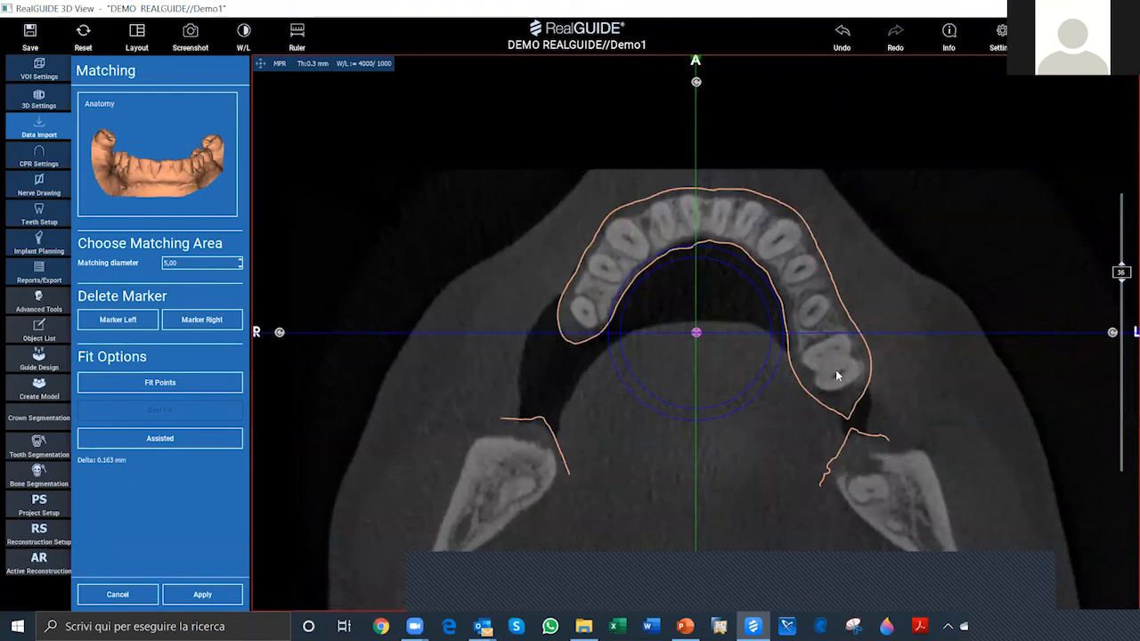
{"action": "scroll", "coordinate": [646, 341], "scroll_direction": "down", "scroll_amount": 5}
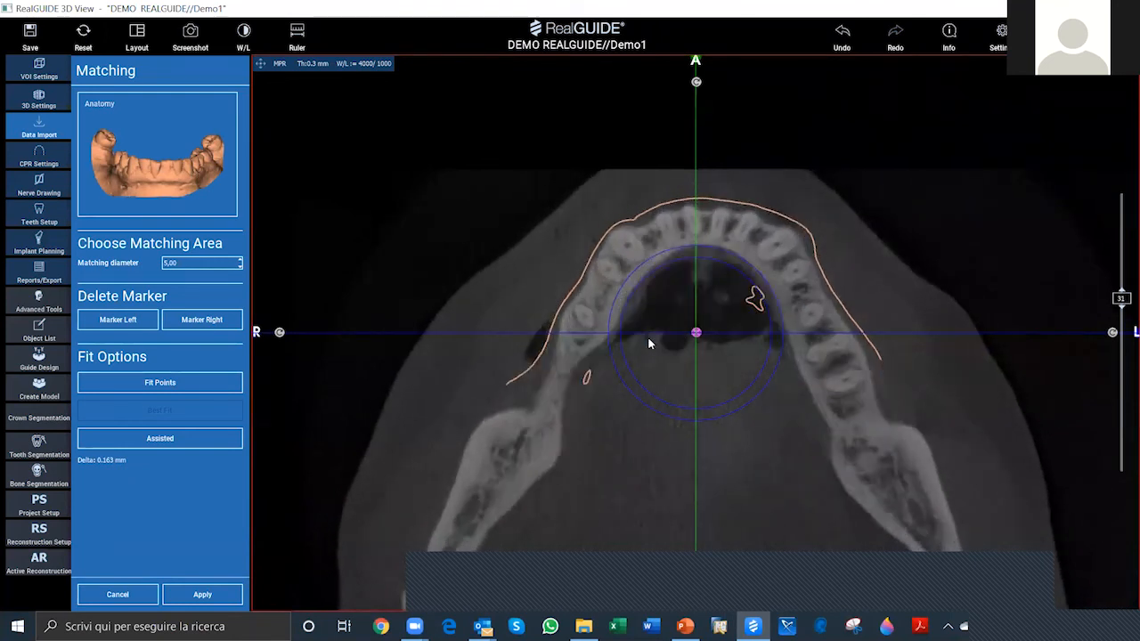
{"action": "scroll", "coordinate": [639, 345], "scroll_direction": "up", "scroll_amount": 2}
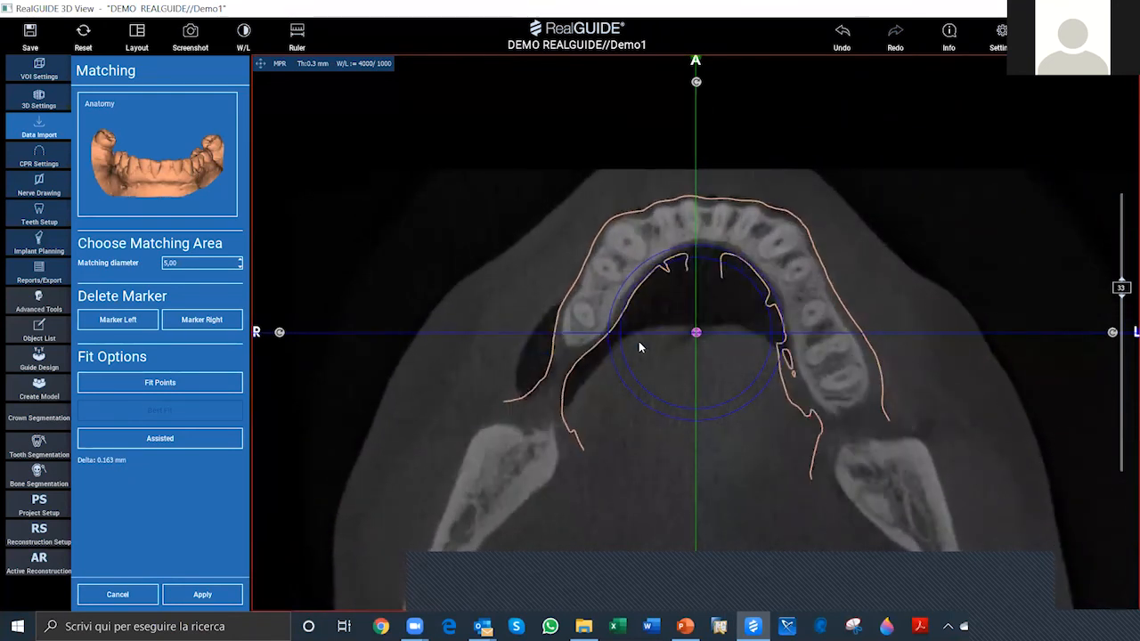
{"action": "scroll", "coordinate": [639, 346], "scroll_direction": "up", "scroll_amount": 7}
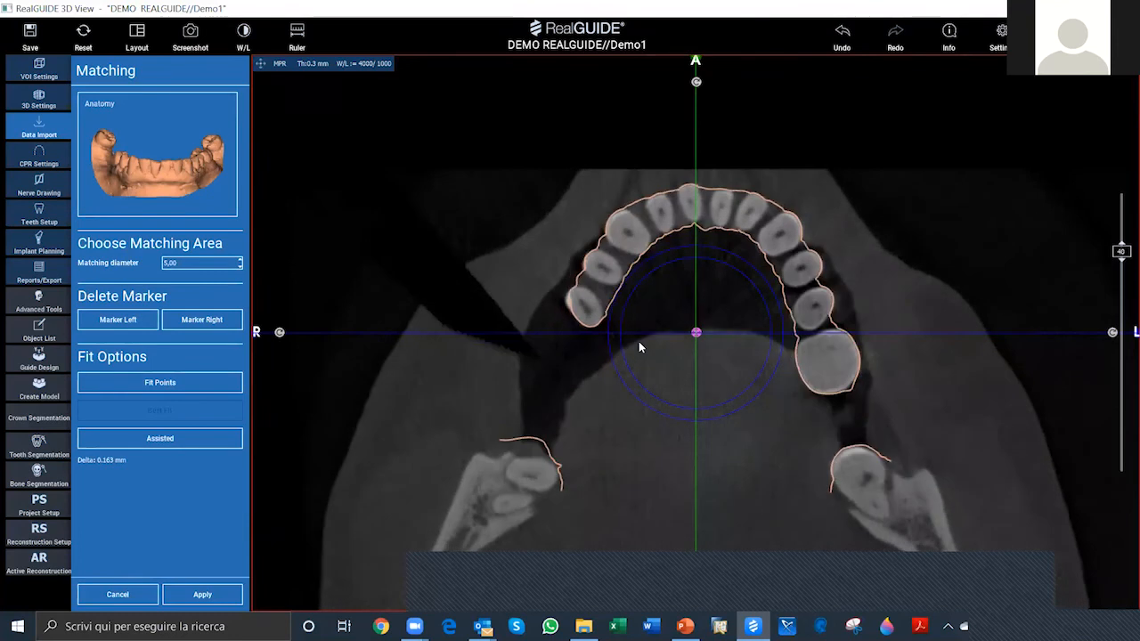
{"action": "scroll", "coordinate": [639, 345], "scroll_direction": "up", "scroll_amount": 1}
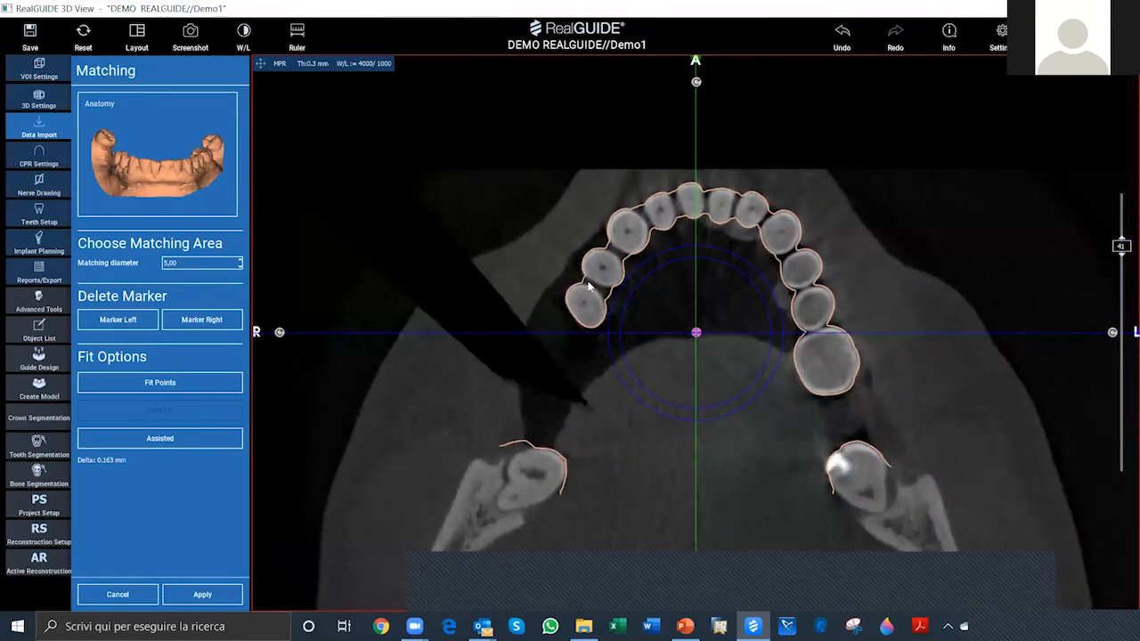
{"action": "scroll", "coordinate": [688, 302], "scroll_direction": "up", "scroll_amount": 1}
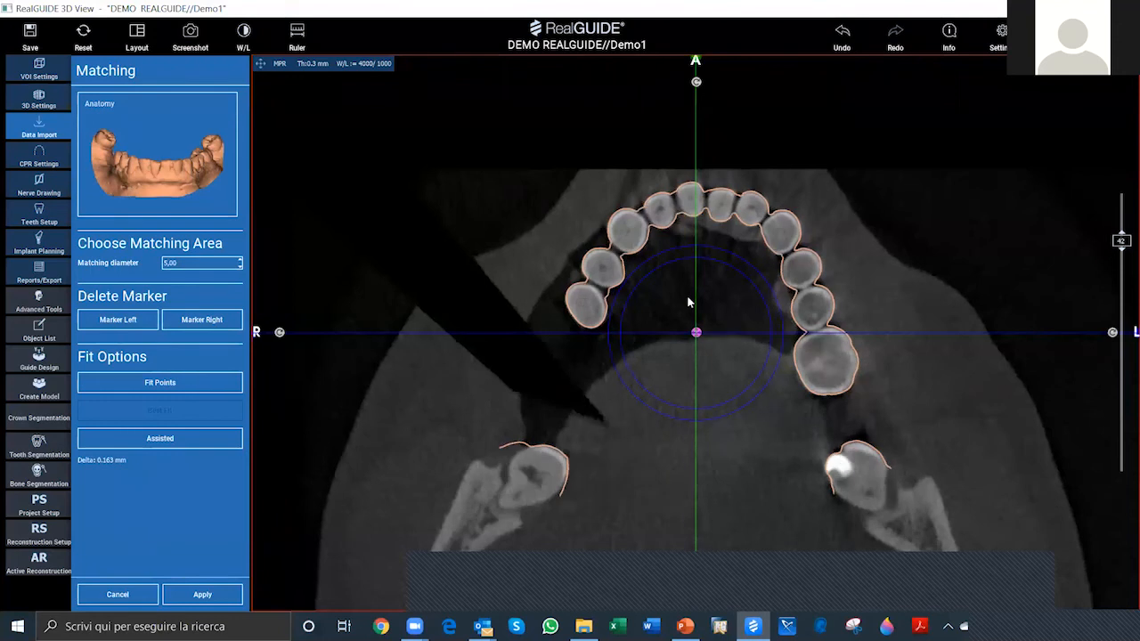
{"action": "scroll", "coordinate": [688, 302], "scroll_direction": "up", "scroll_amount": 2}
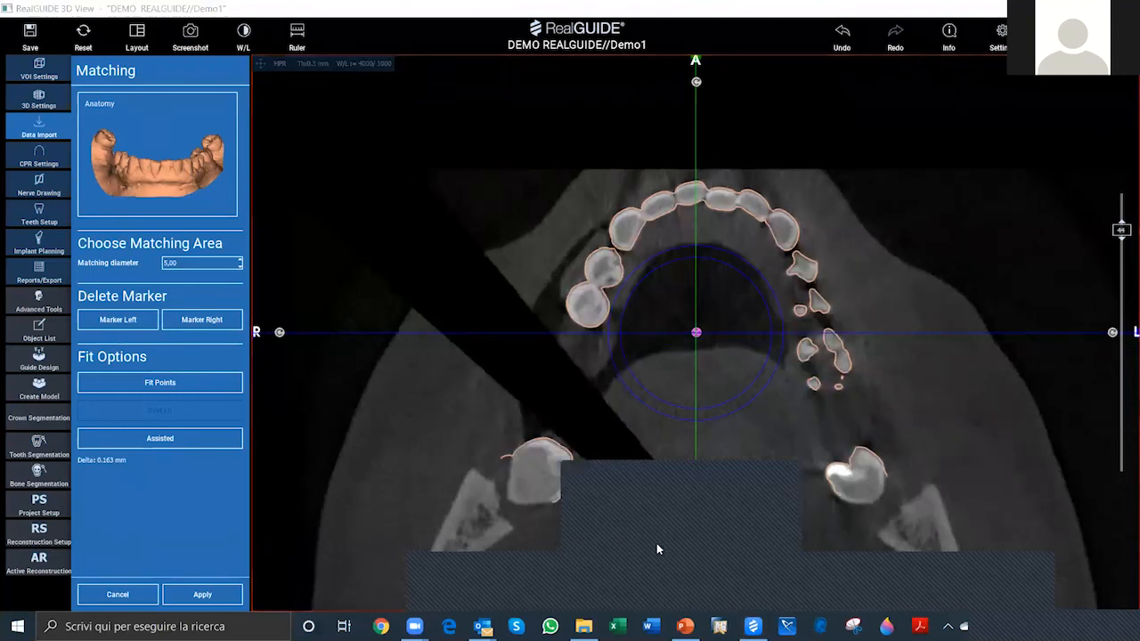
{"action": "scroll", "coordinate": [704, 433], "scroll_direction": "up", "scroll_amount": 1}
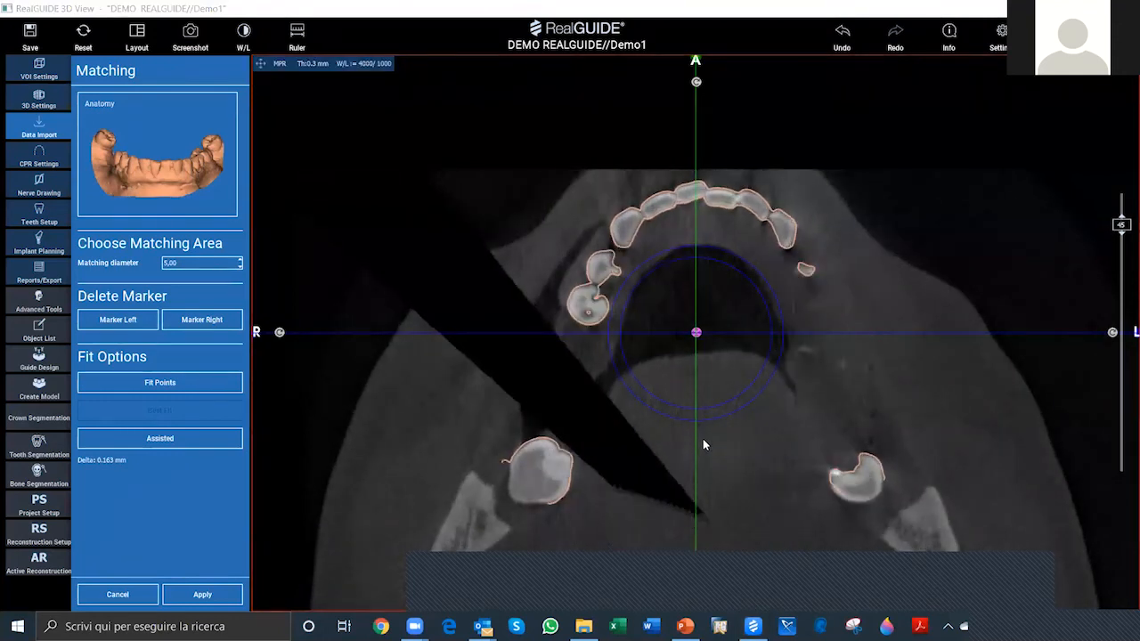
{"action": "scroll", "coordinate": [703, 440], "scroll_direction": "down", "scroll_amount": 2}
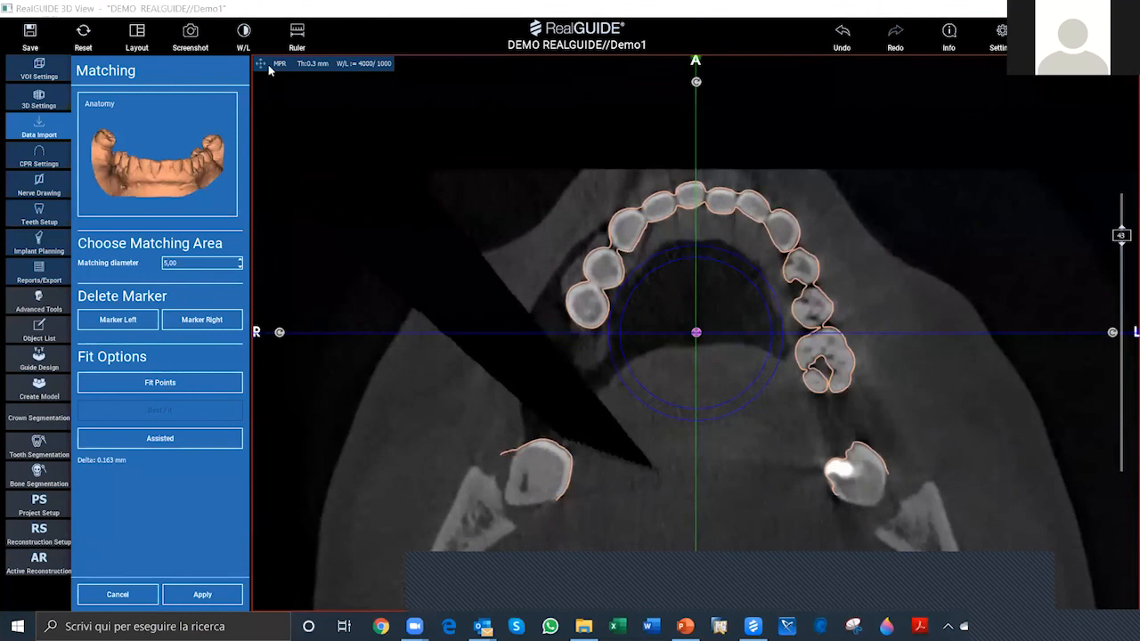
{"action": "scroll", "coordinate": [568, 425], "scroll_direction": "down", "scroll_amount": 1}
{"action": "scroll", "coordinate": [697, 385], "scroll_direction": "down", "scroll_amount": 1}
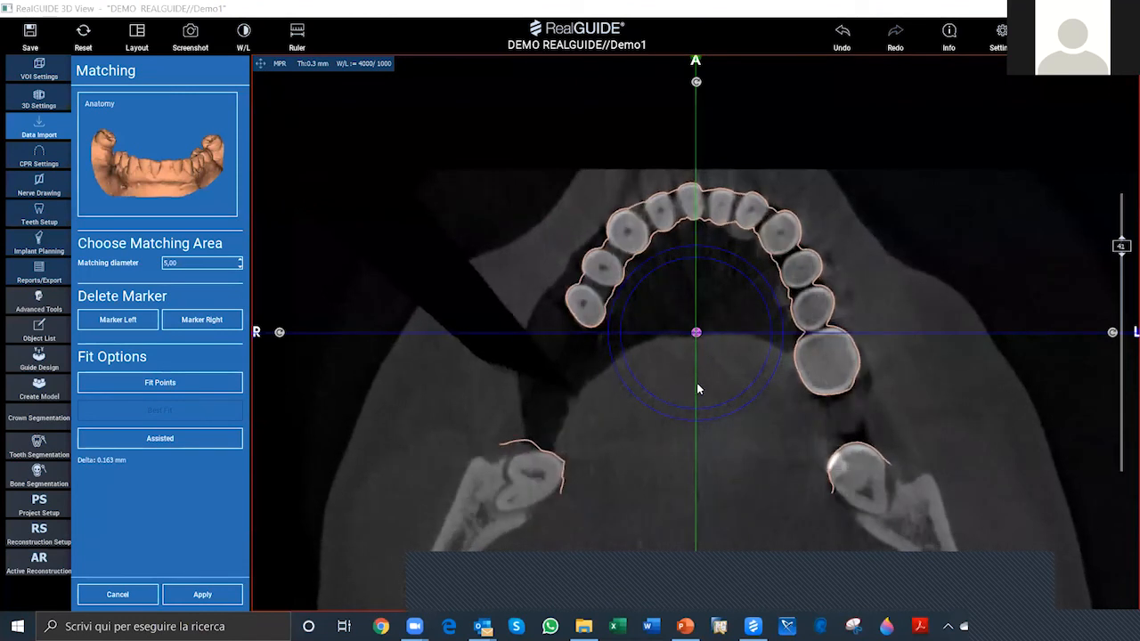
{"action": "double_click", "coordinate": [680, 401]}
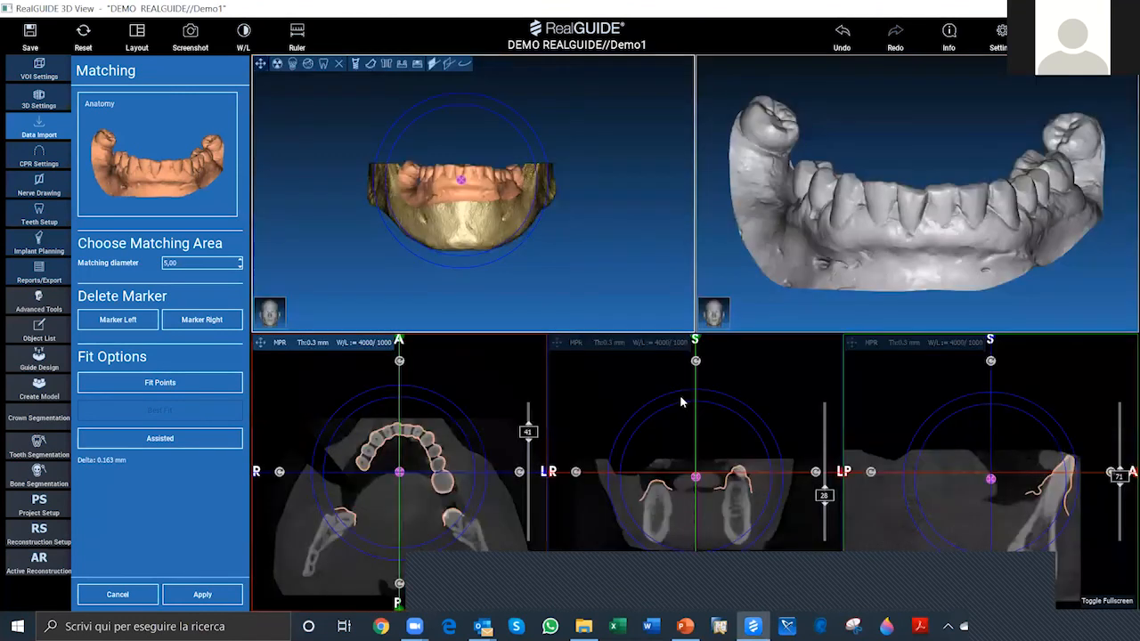
Step: Examine the Anatomy contour against the teeth through the coronal CT slices in full screen
{"action": "double_click", "coordinate": [641, 353]}
{"action": "scroll", "coordinate": [575, 329], "scroll_direction": "down", "scroll_amount": 3}
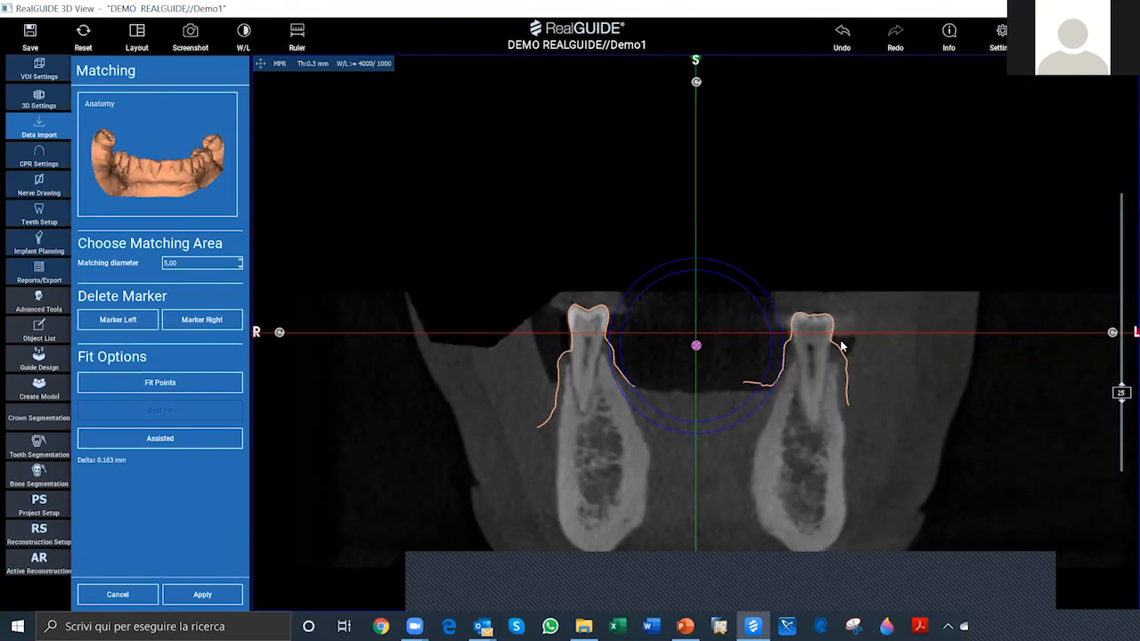
{"action": "scroll", "coordinate": [691, 359], "scroll_direction": "down", "scroll_amount": 1}
{"action": "scroll", "coordinate": [691, 358], "scroll_direction": "down", "scroll_amount": 2}
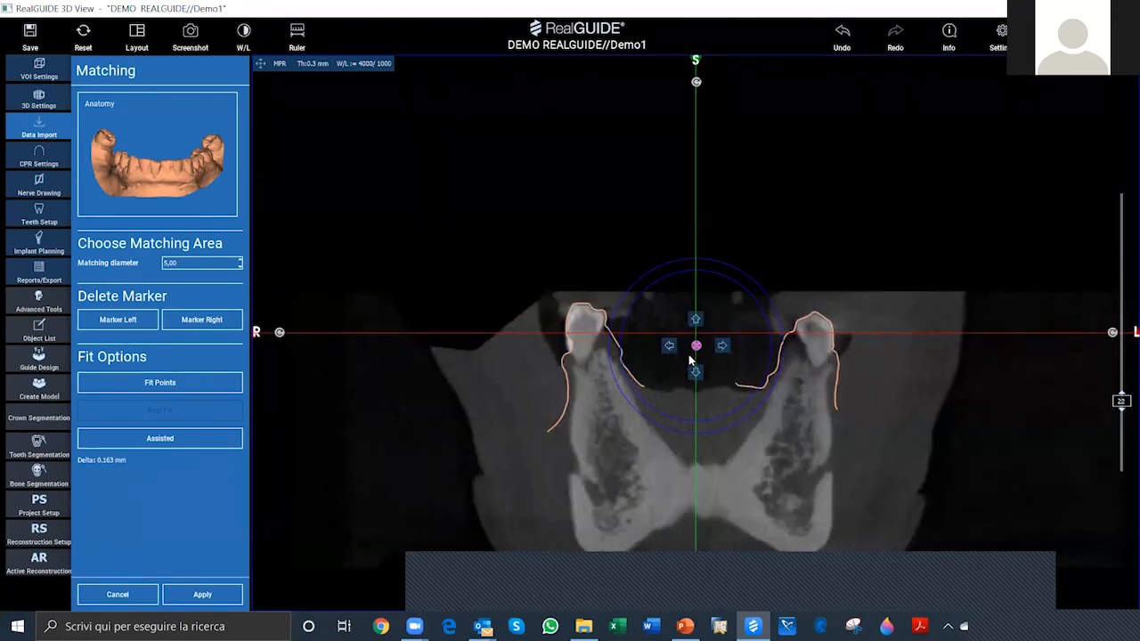
{"action": "scroll", "coordinate": [689, 360], "scroll_direction": "up", "scroll_amount": 3}
{"action": "scroll", "coordinate": [684, 364], "scroll_direction": "down", "scroll_amount": 2}
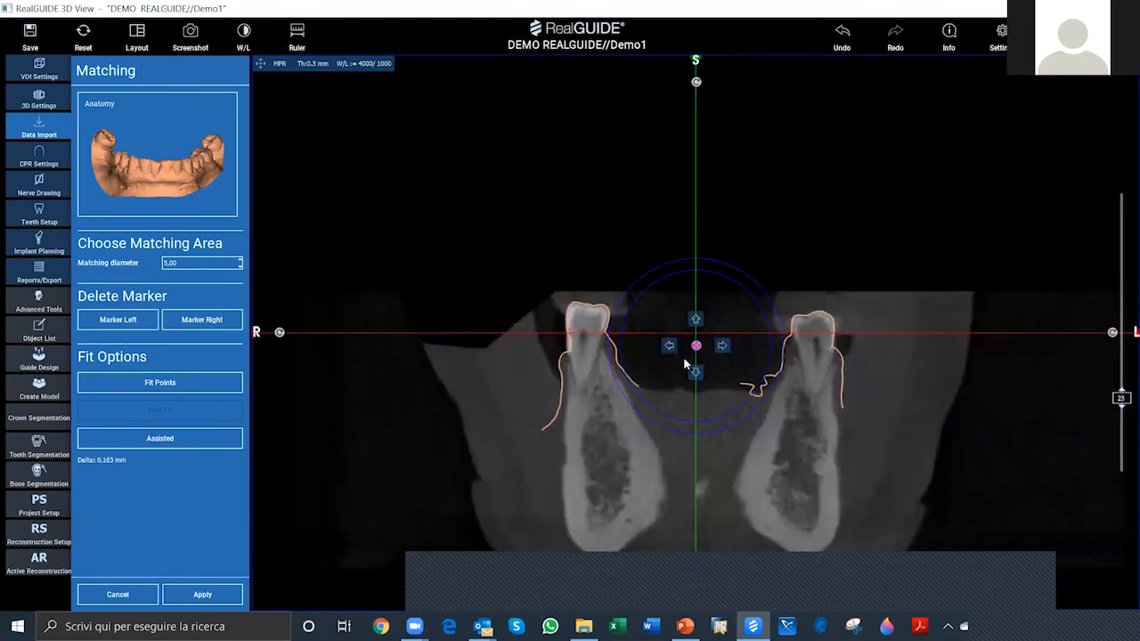
{"action": "scroll", "coordinate": [685, 364], "scroll_direction": "down", "scroll_amount": 3}
{"action": "scroll", "coordinate": [676, 361], "scroll_direction": "up", "scroll_amount": 4}
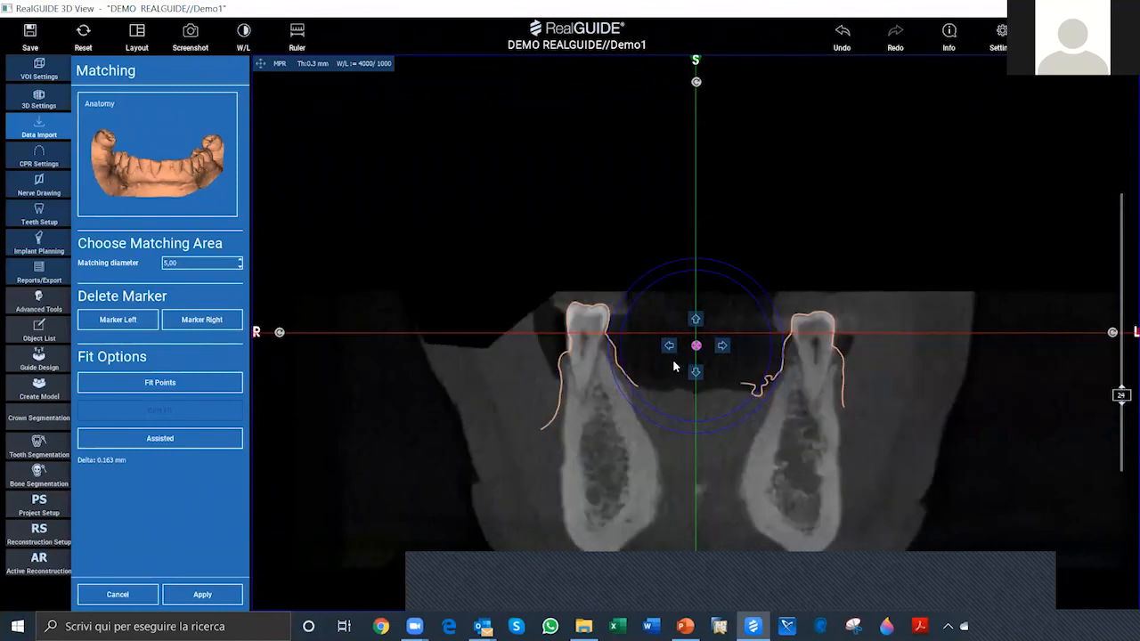
{"action": "scroll", "coordinate": [678, 355], "scroll_direction": "up", "scroll_amount": 5}
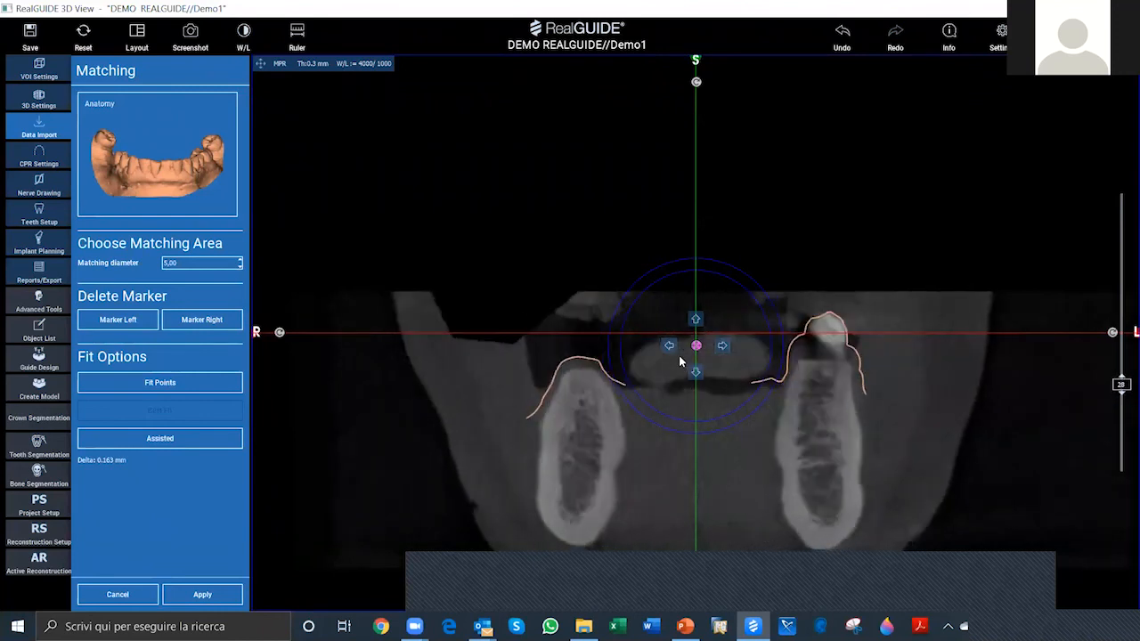
{"action": "left_click", "coordinate": [261, 64]}
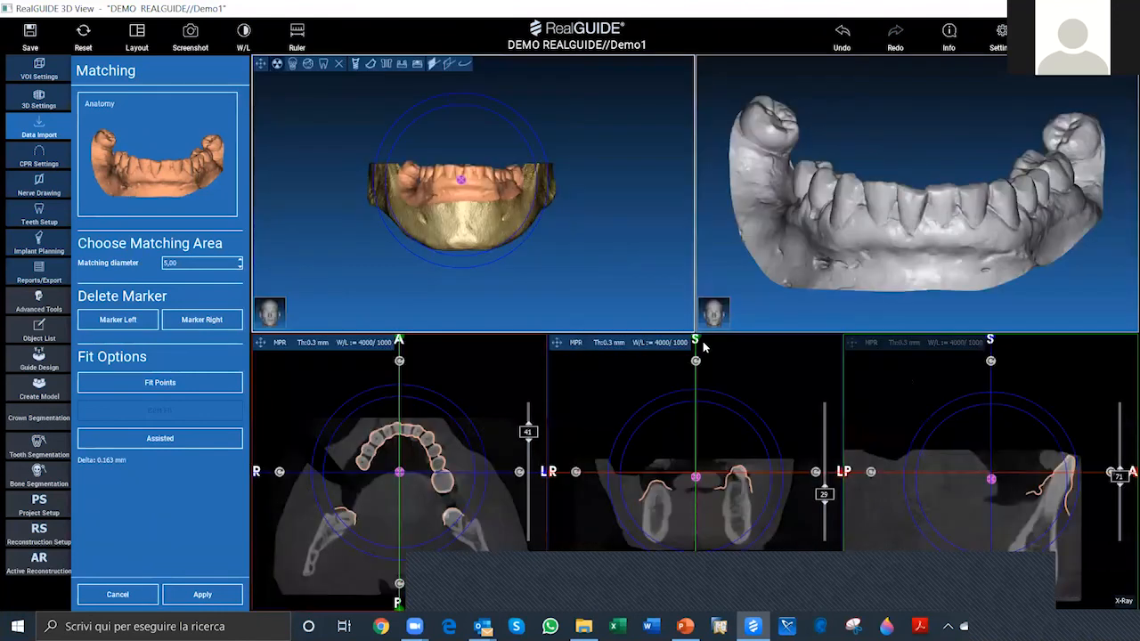
Step: Check the Anatomy contour through the sagittal CT slices and apply the matching
{"action": "double_click", "coordinate": [639, 366]}
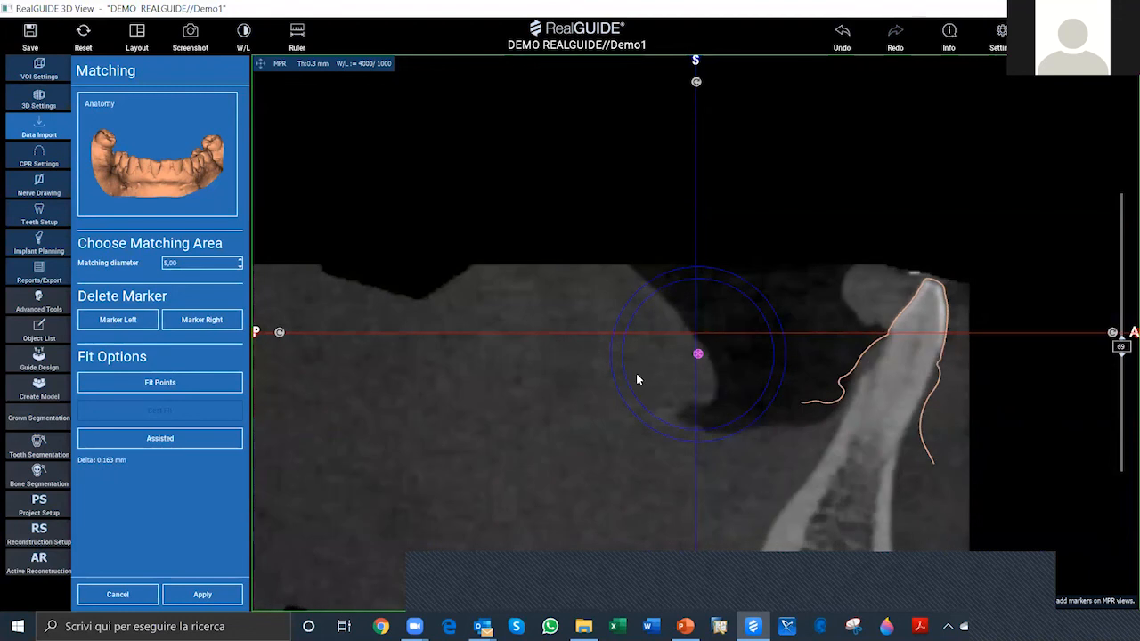
{"action": "scroll", "coordinate": [636, 379], "scroll_direction": "down", "scroll_amount": 3}
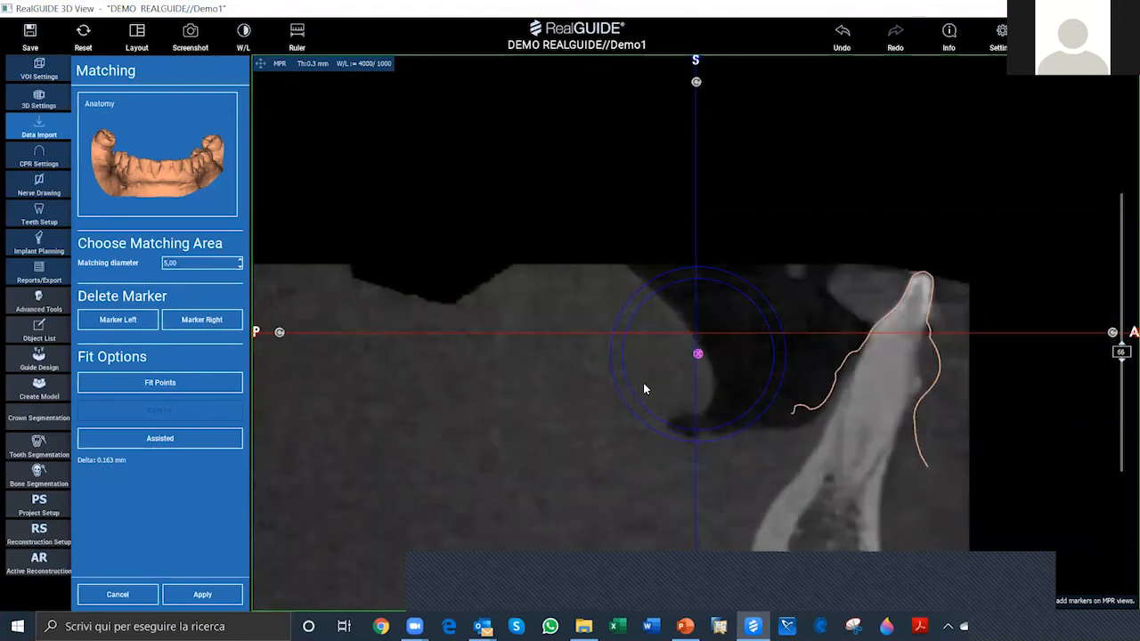
{"action": "scroll", "coordinate": [644, 383], "scroll_direction": "down", "scroll_amount": 4}
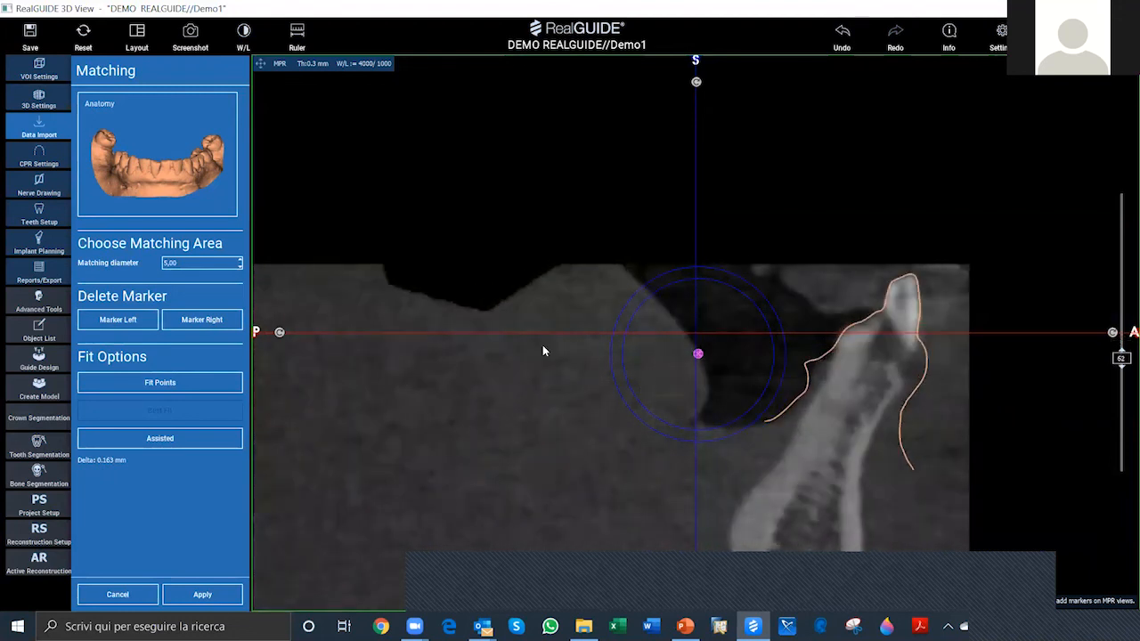
{"action": "scroll", "coordinate": [544, 350], "scroll_direction": "up", "scroll_amount": 7}
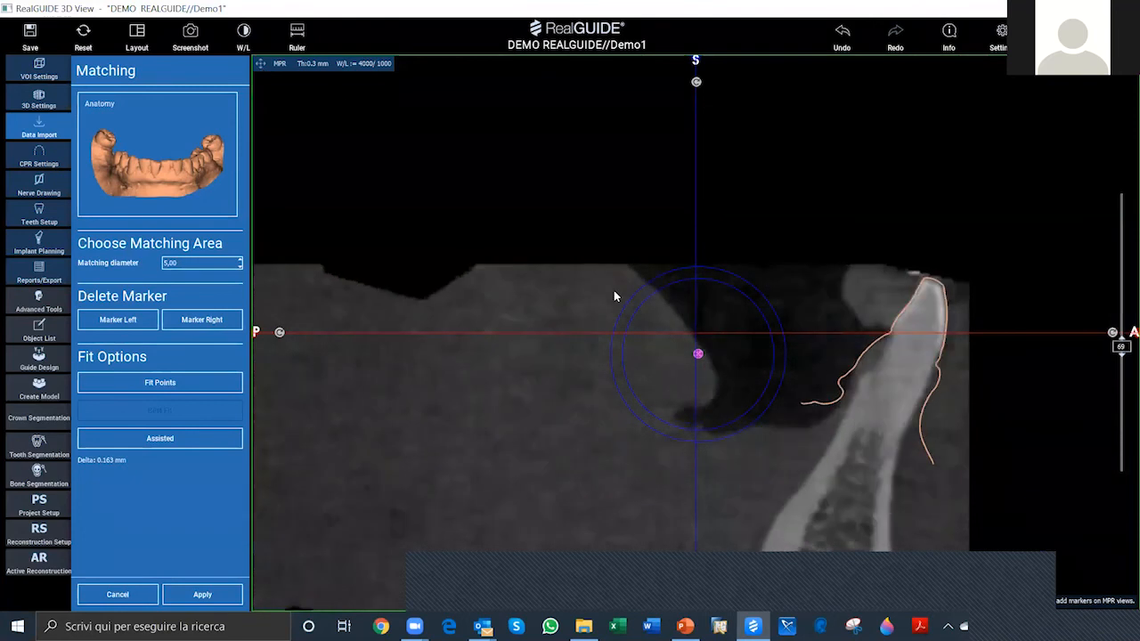
{"action": "scroll", "coordinate": [614, 296], "scroll_direction": "up", "scroll_amount": 1}
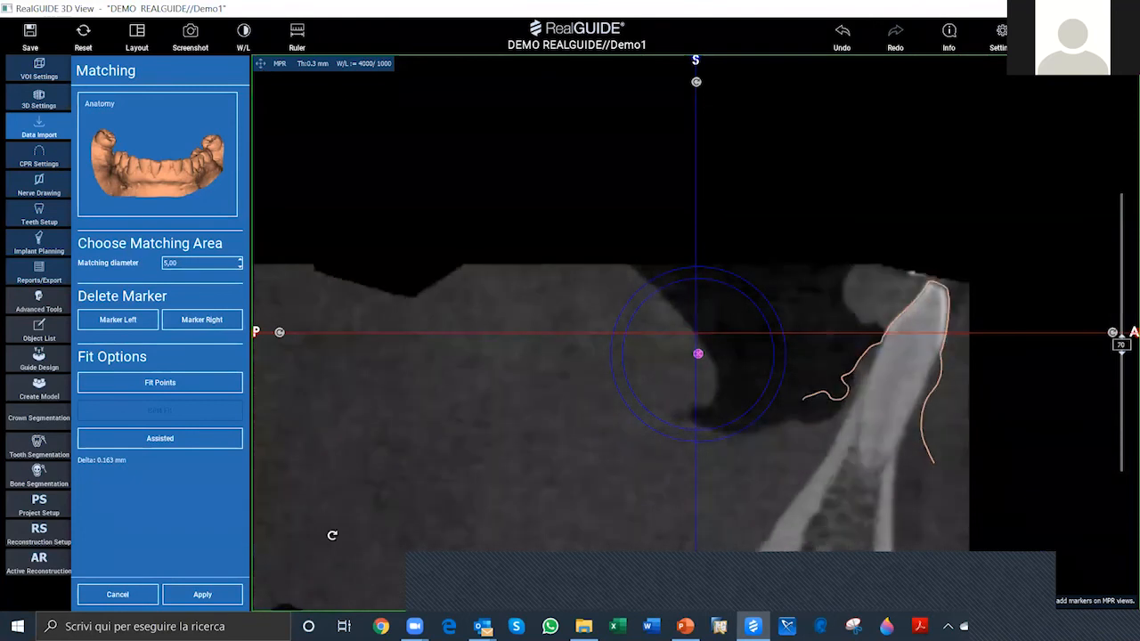
{"action": "left_click", "coordinate": [207, 596]}
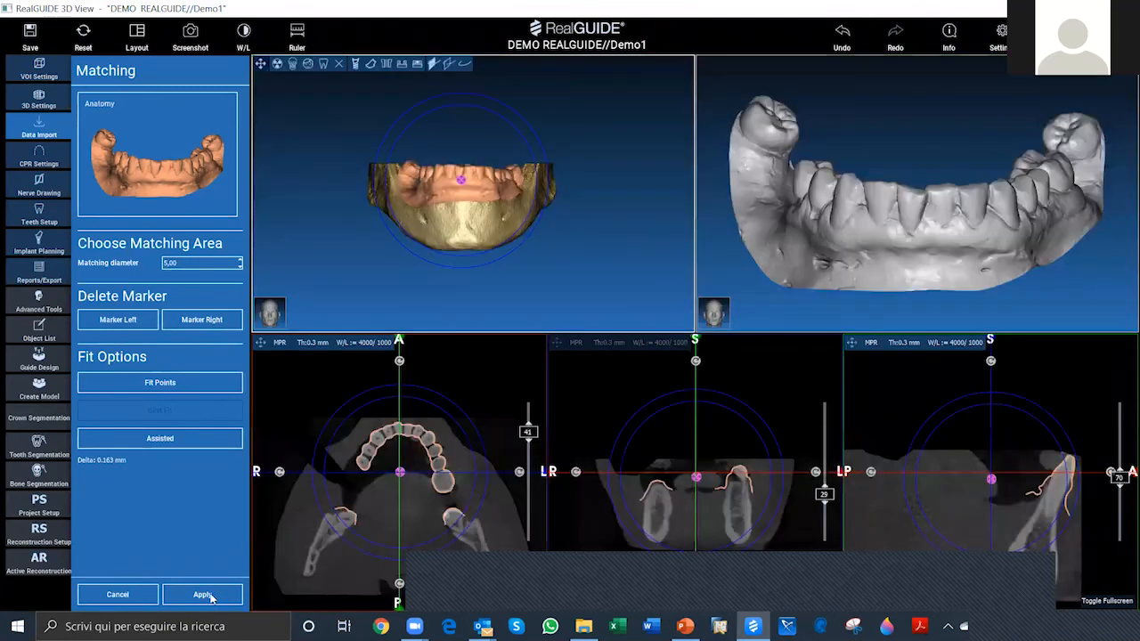
{"action": "left_click", "coordinate": [212, 598]}
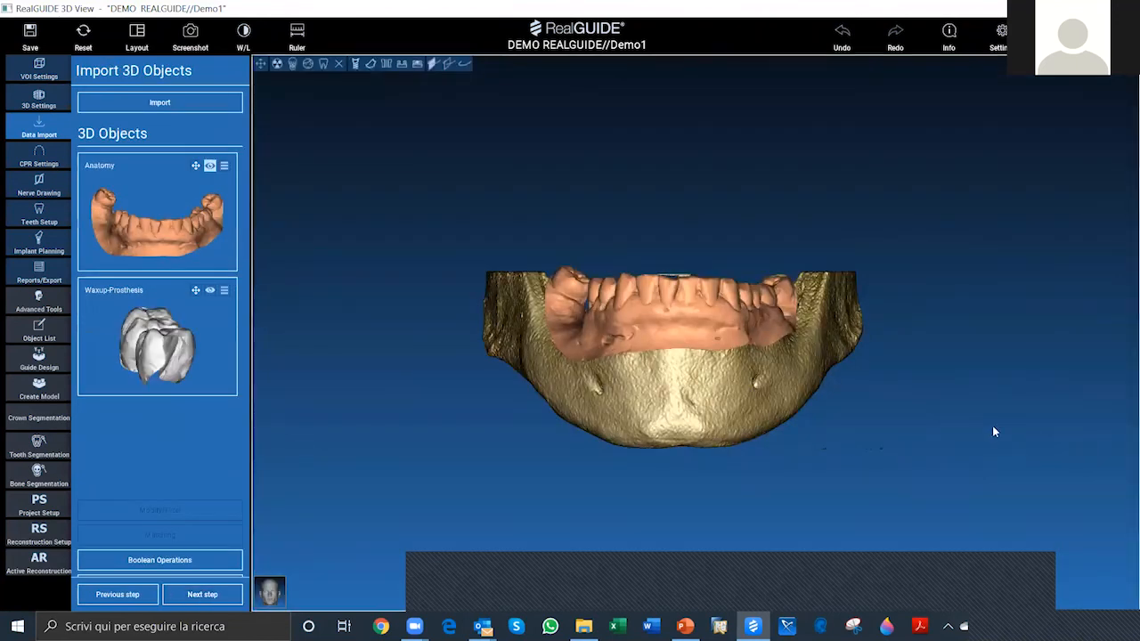
Step: Inspect the matched Anatomy scan on the mandible from the side and front, and toggle the Waxup-Prosthesis object's visibility
{"action": "left_click_drag", "start_coordinate": [931, 349], "coordinate": [451, 276]}
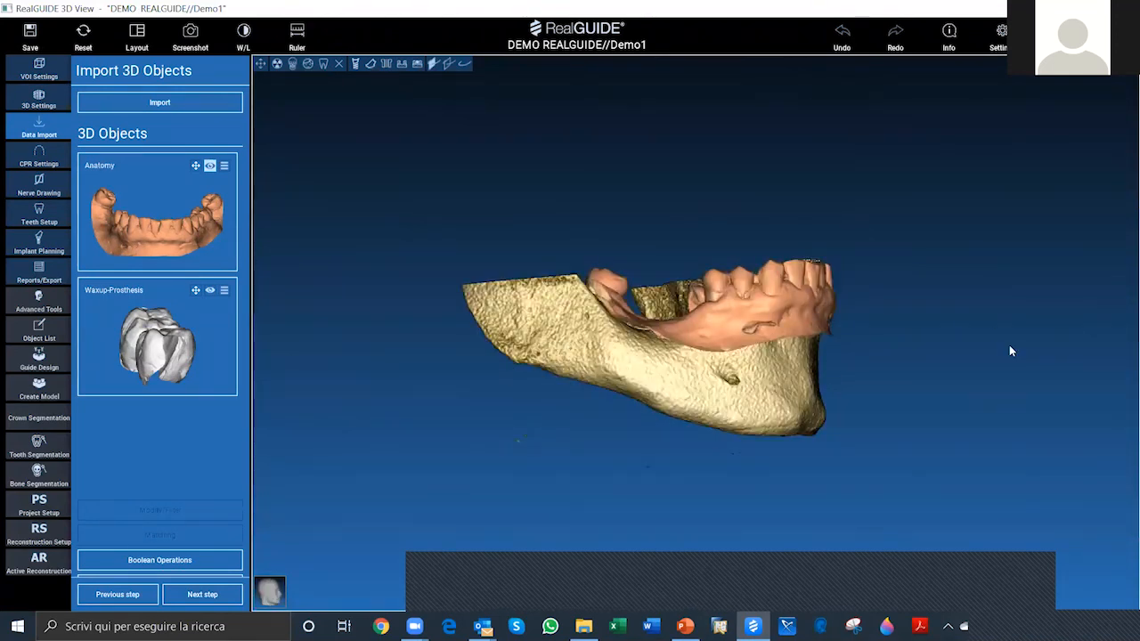
{"action": "left_click_drag", "start_coordinate": [738, 487], "coordinate": [679, 165]}
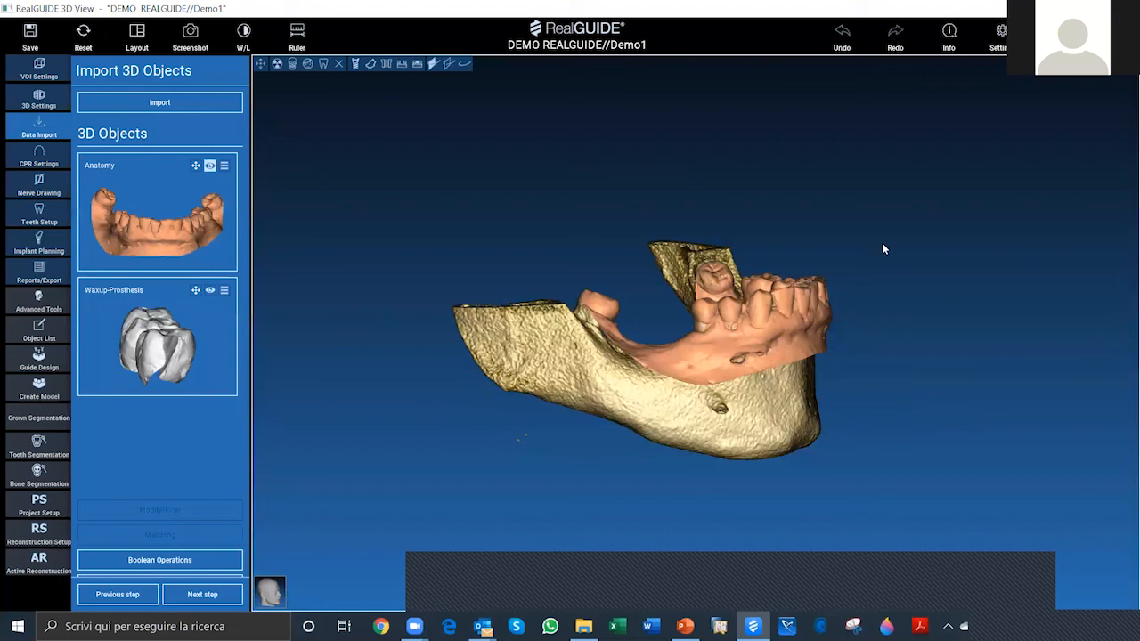
{"action": "left_click_drag", "start_coordinate": [452, 348], "coordinate": [374, 347]}
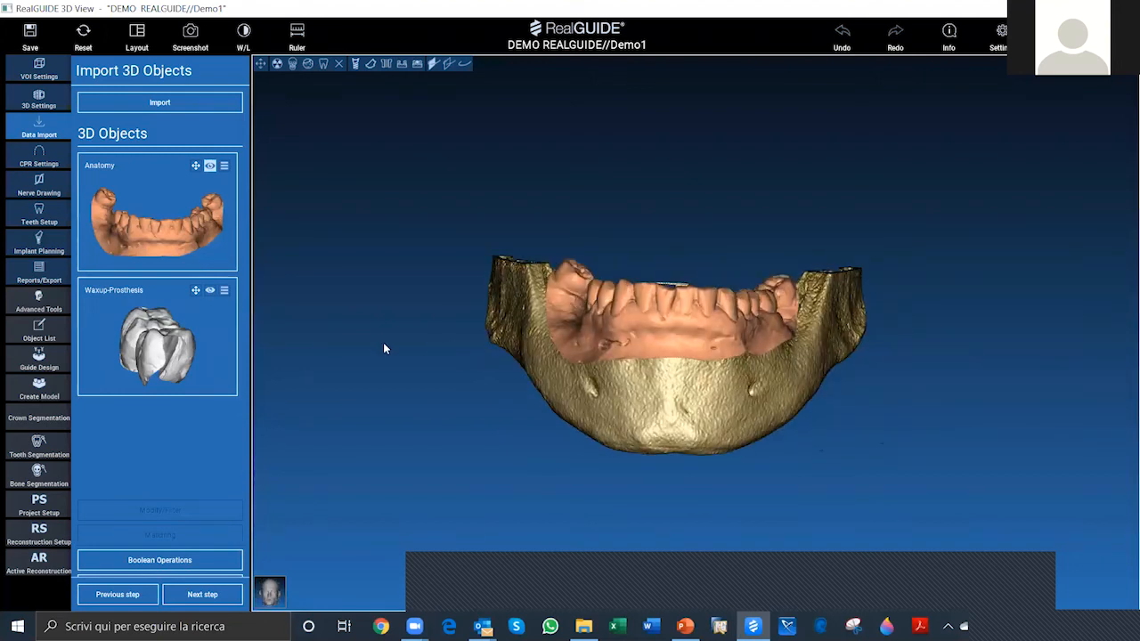
{"action": "left_click", "coordinate": [210, 292]}
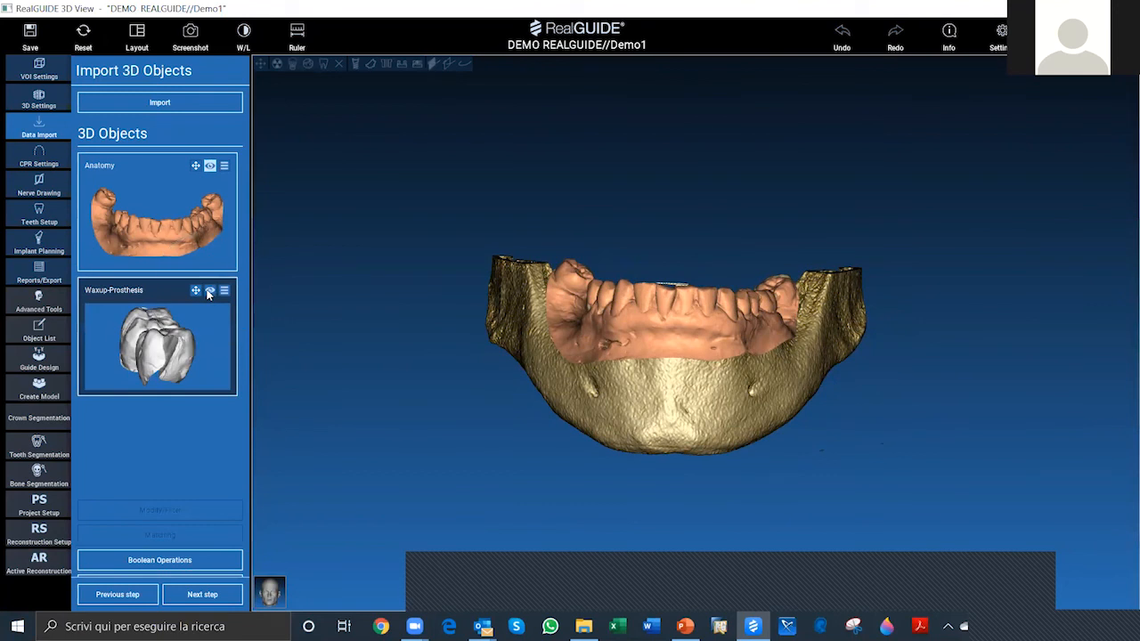
Step: Show the Waxup-Prosthesis object and examine its position relative to the Anatomy scan and the mandible
{"action": "left_click", "coordinate": [210, 292]}
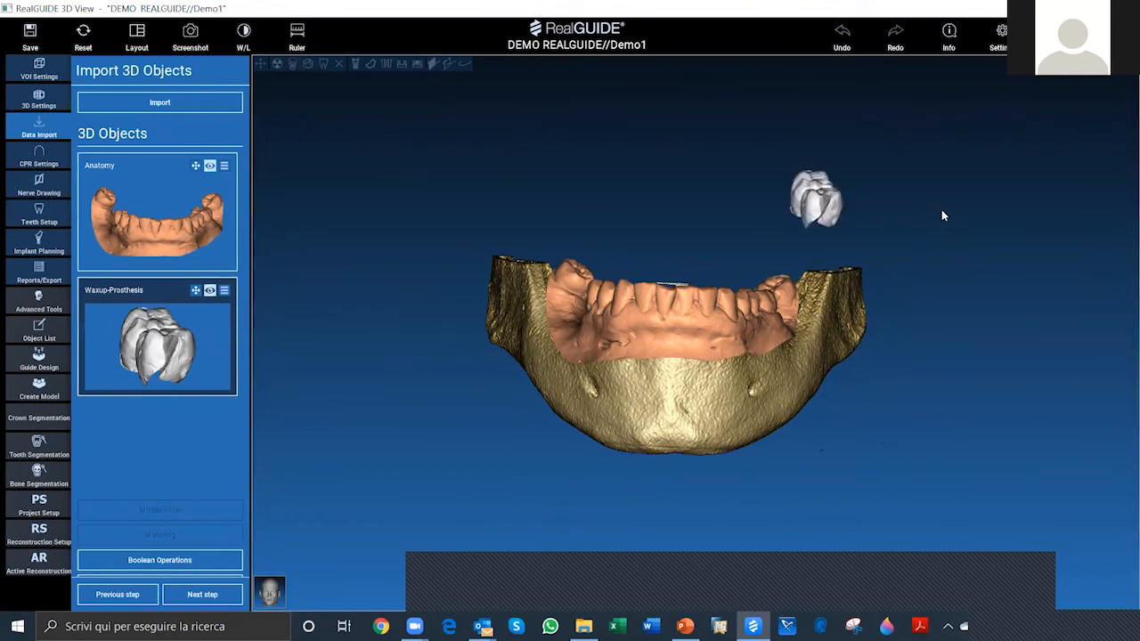
{"action": "left_click_drag", "start_coordinate": [943, 215], "coordinate": [851, 236]}
{"action": "left_click_drag", "start_coordinate": [882, 107], "coordinate": [774, 244]}
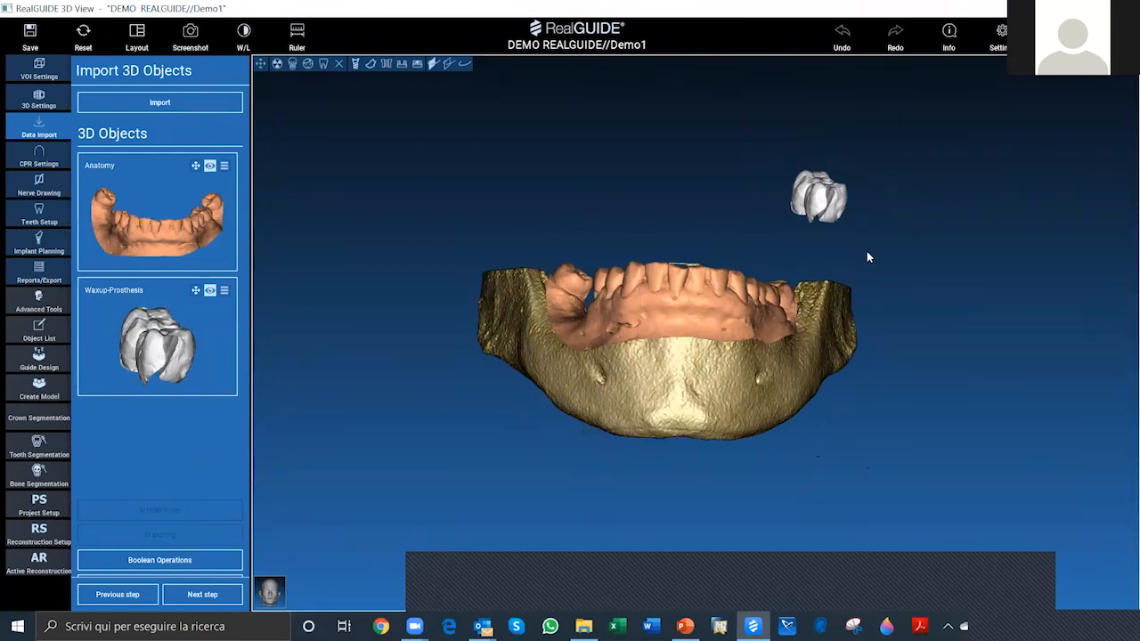
{"action": "left_click_drag", "start_coordinate": [868, 255], "coordinate": [875, 123]}
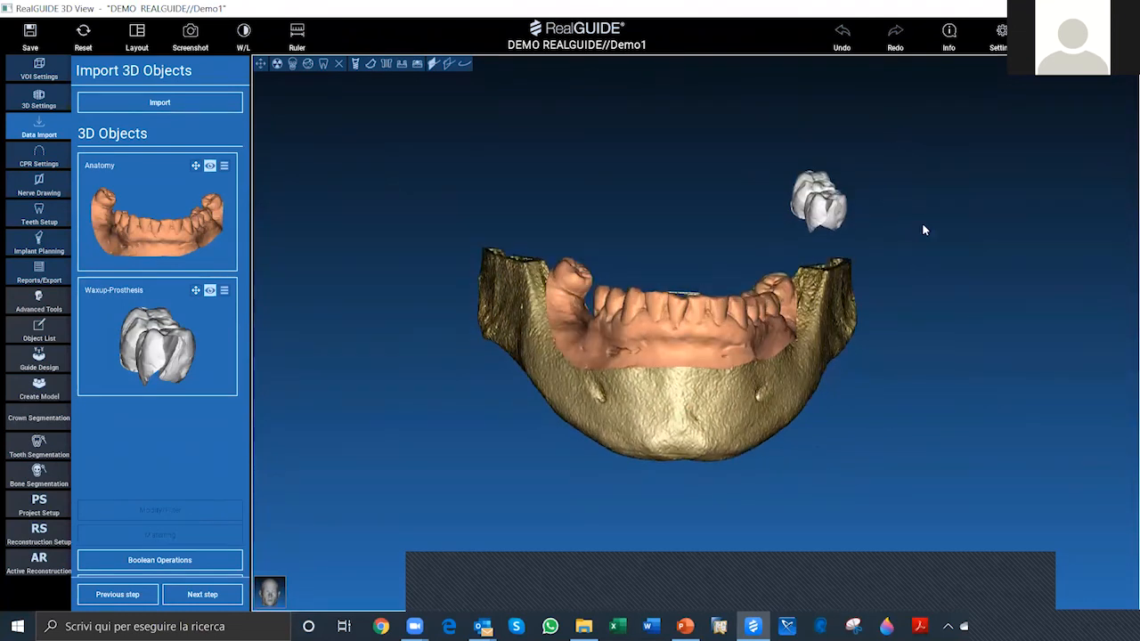
{"action": "left_click_drag", "start_coordinate": [855, 253], "coordinate": [856, 218]}
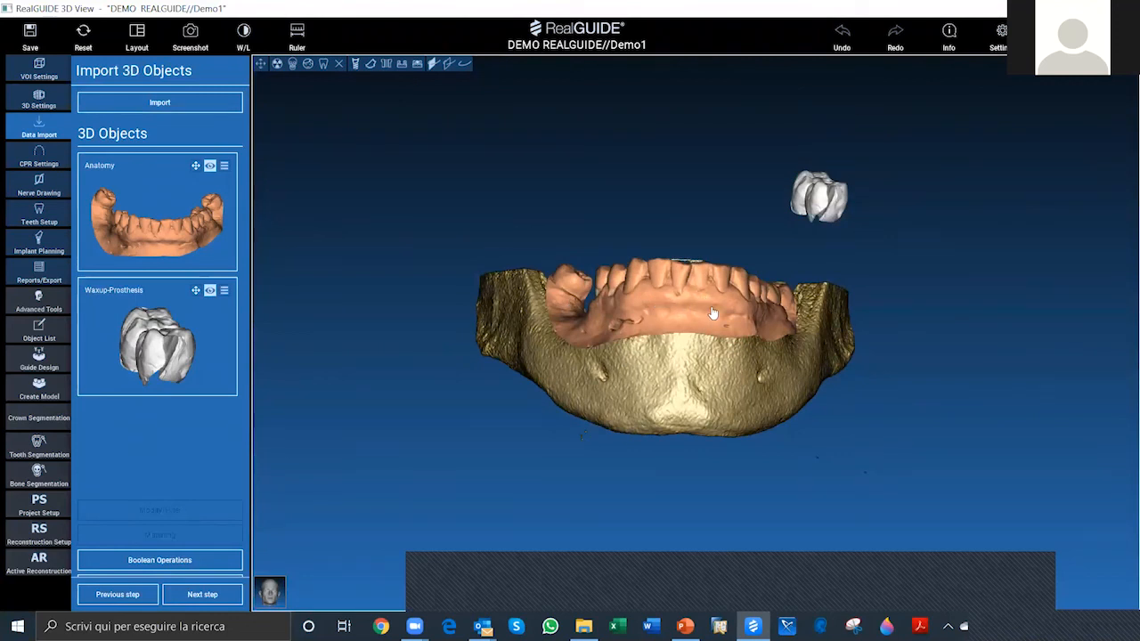
{"action": "left_click_drag", "start_coordinate": [955, 353], "coordinate": [711, 226]}
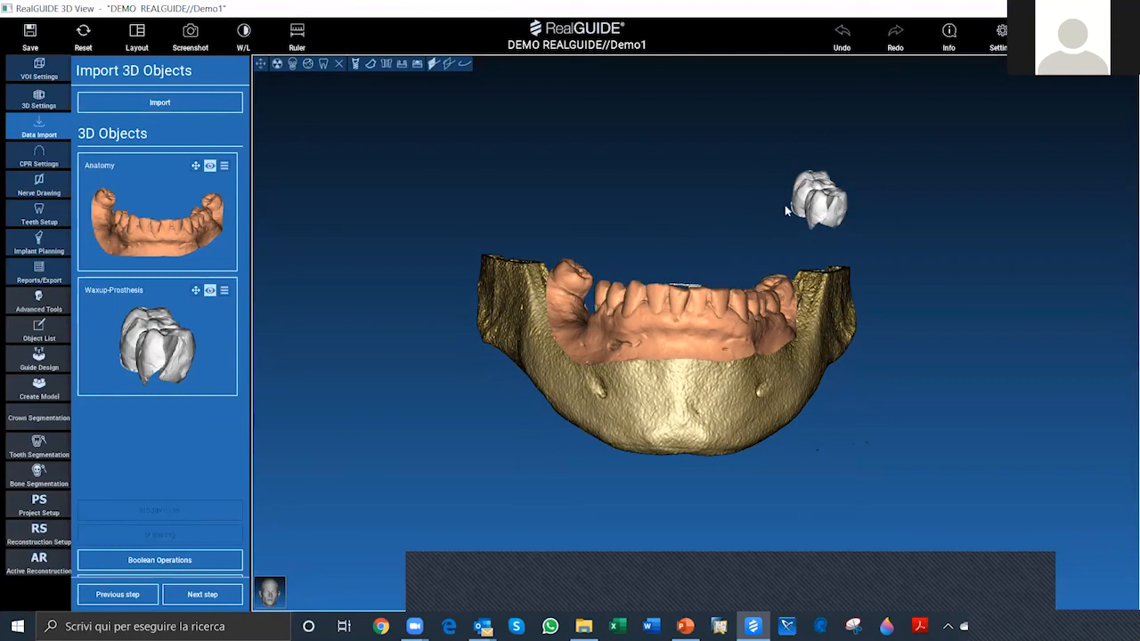
Step: Match the Waxup-Prosthesis using the same position as the Anatomy object and view it on the arch
{"action": "left_click", "coordinate": [101, 337]}
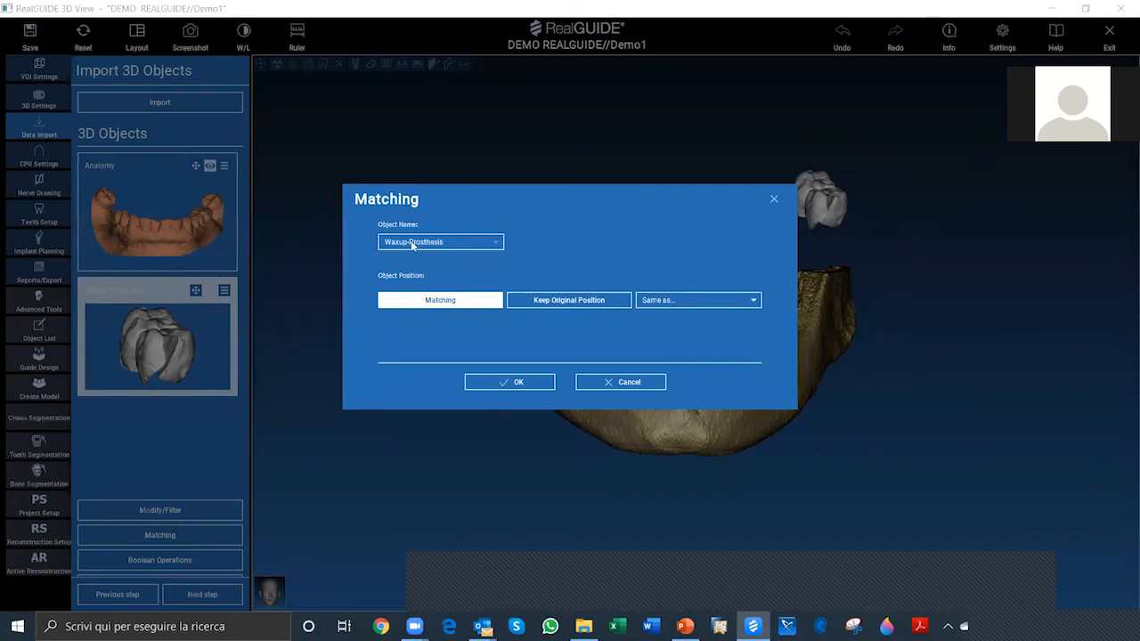
{"action": "left_click", "coordinate": [418, 243]}
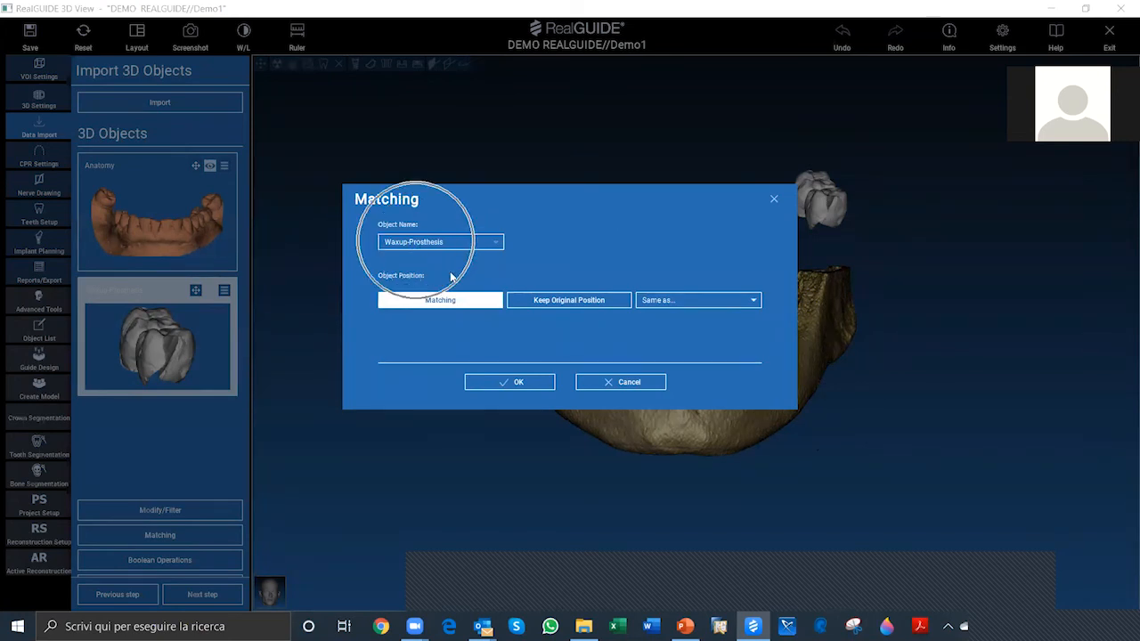
{"action": "left_click", "coordinate": [454, 300]}
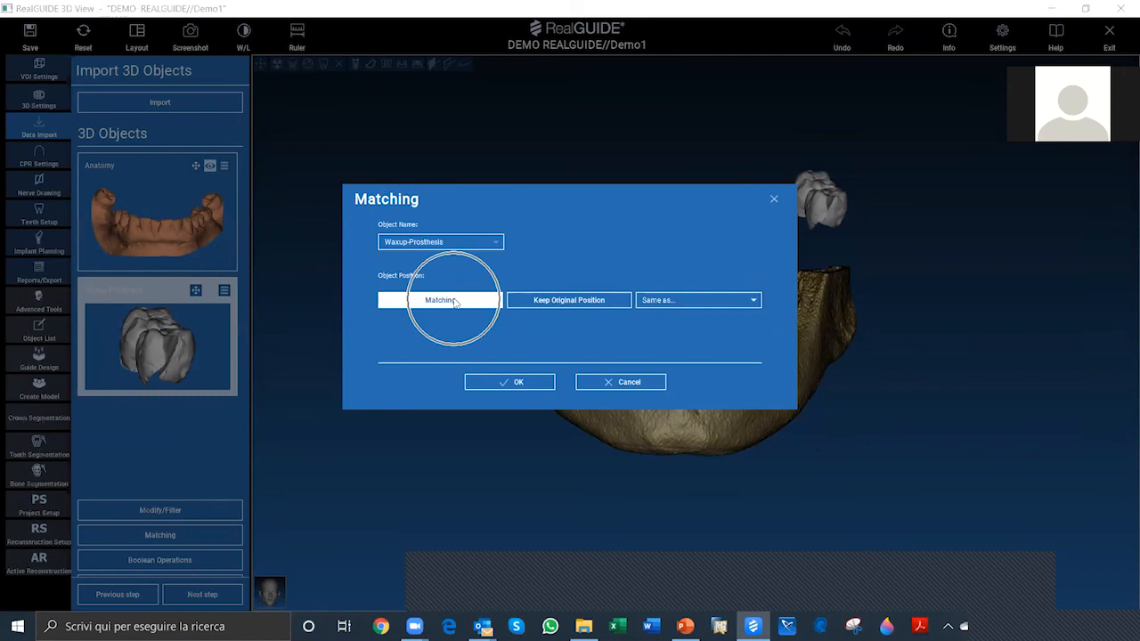
{"action": "left_click", "coordinate": [667, 306]}
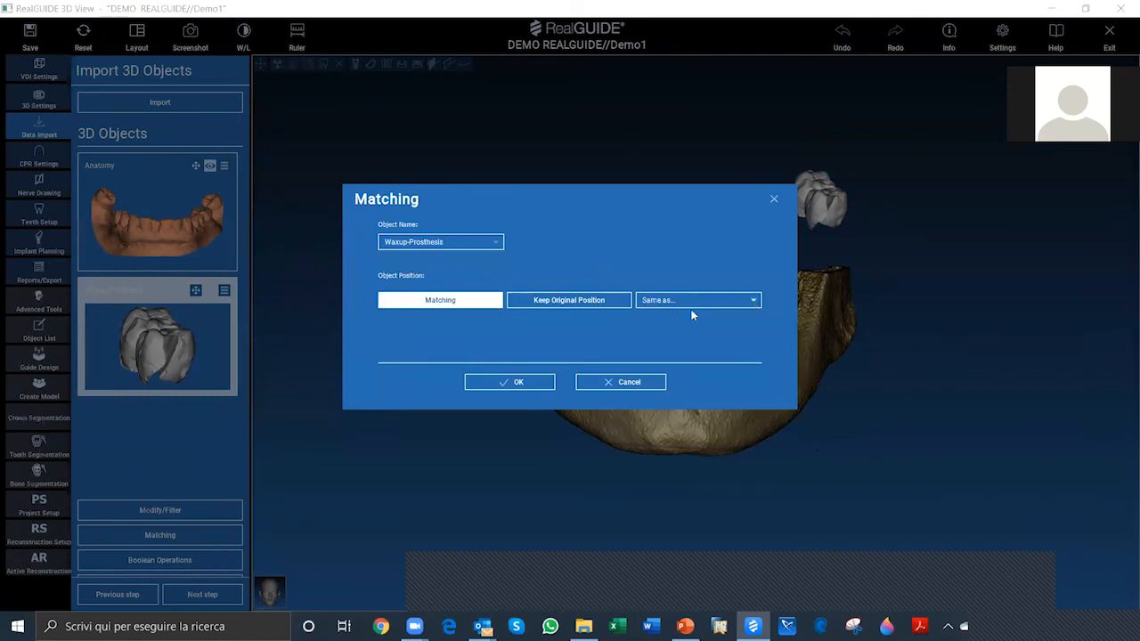
{"action": "left_click", "coordinate": [695, 303]}
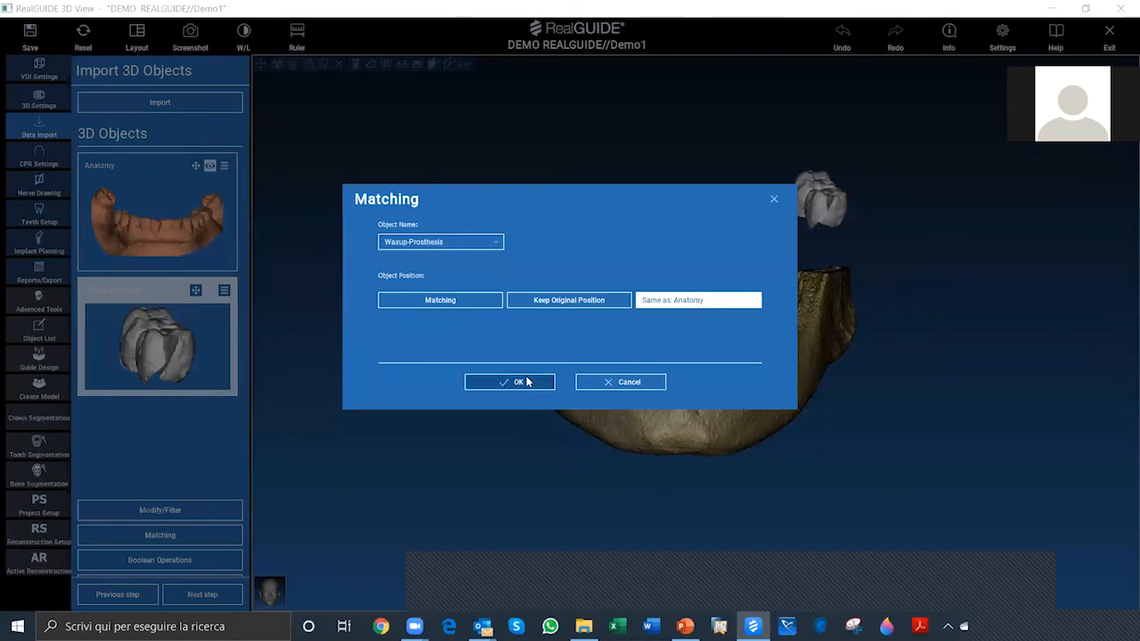
{"action": "left_click", "coordinate": [526, 381]}
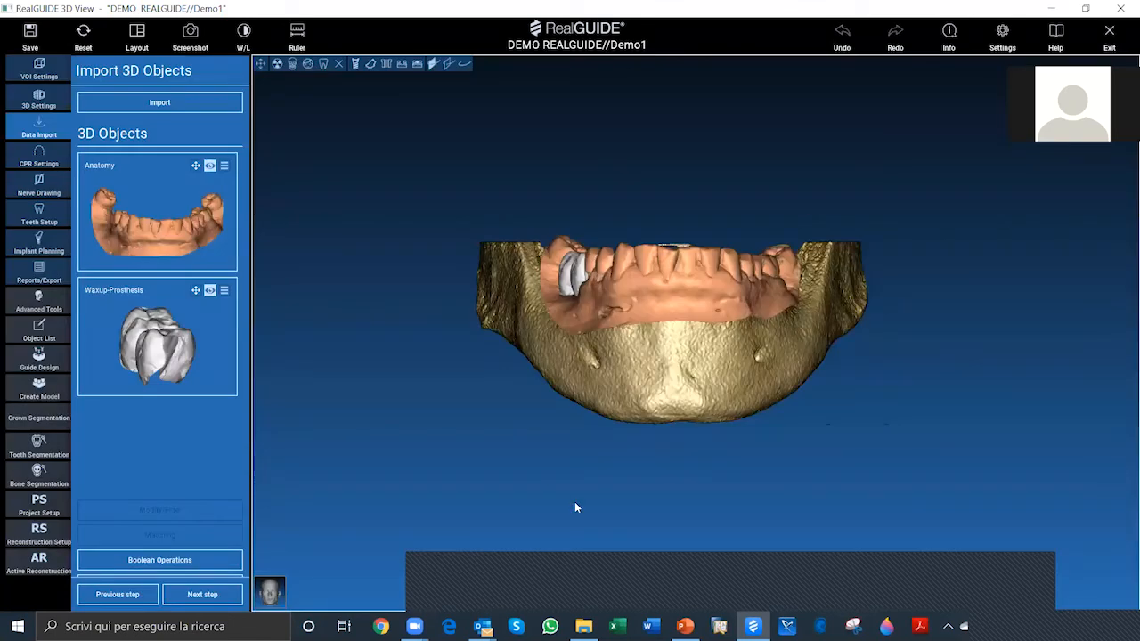
{"action": "left_click_drag", "start_coordinate": [588, 312], "coordinate": [650, 286]}
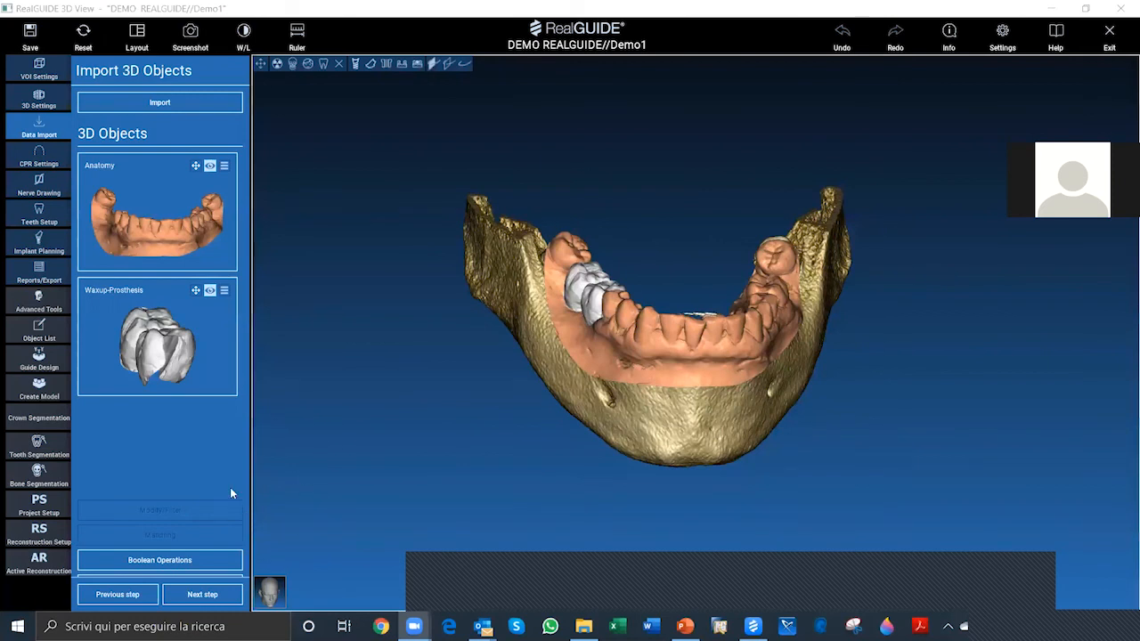
Step: Hide the Waxup-Prosthesis and start a new matching of the Anatomy scan
{"action": "left_click", "coordinate": [210, 291]}
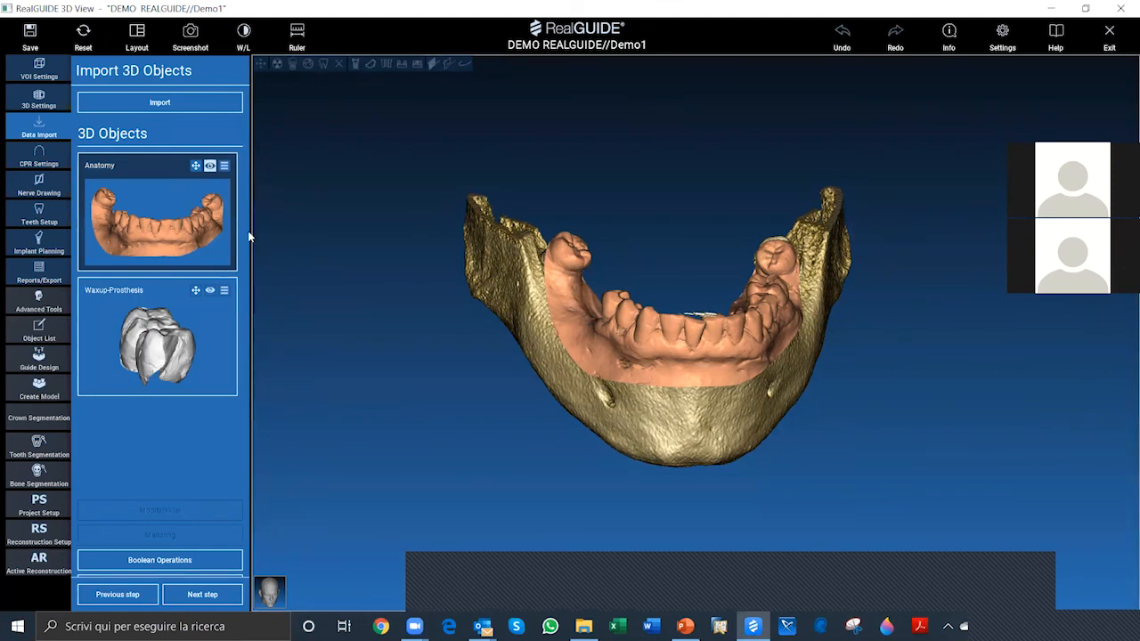
{"action": "left_click", "coordinate": [89, 265]}
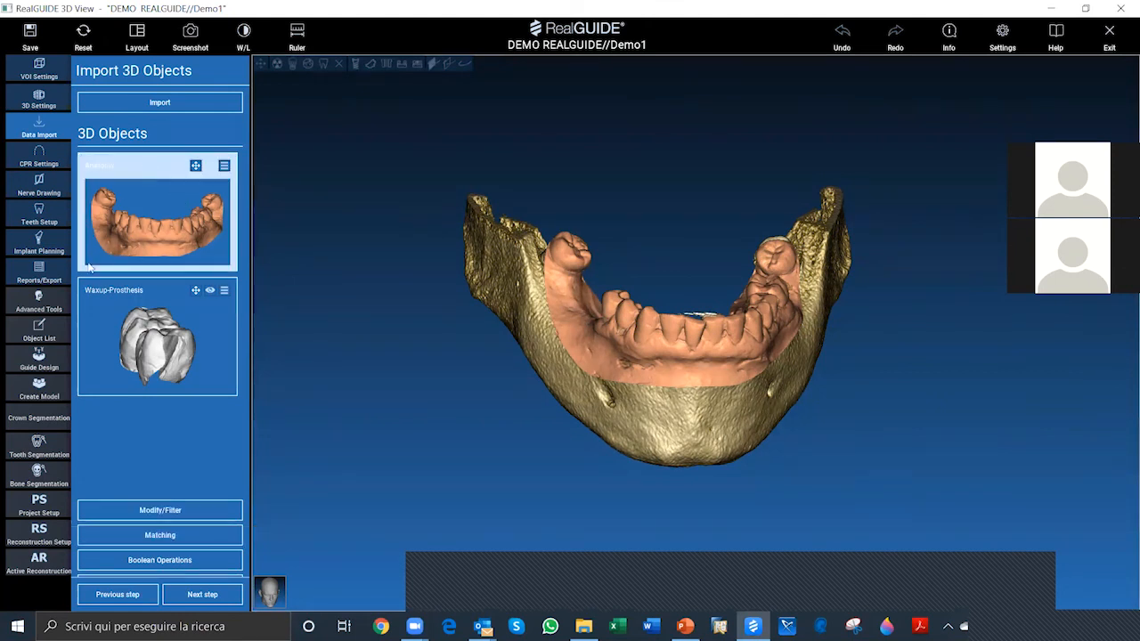
{"action": "left_click", "coordinate": [172, 536]}
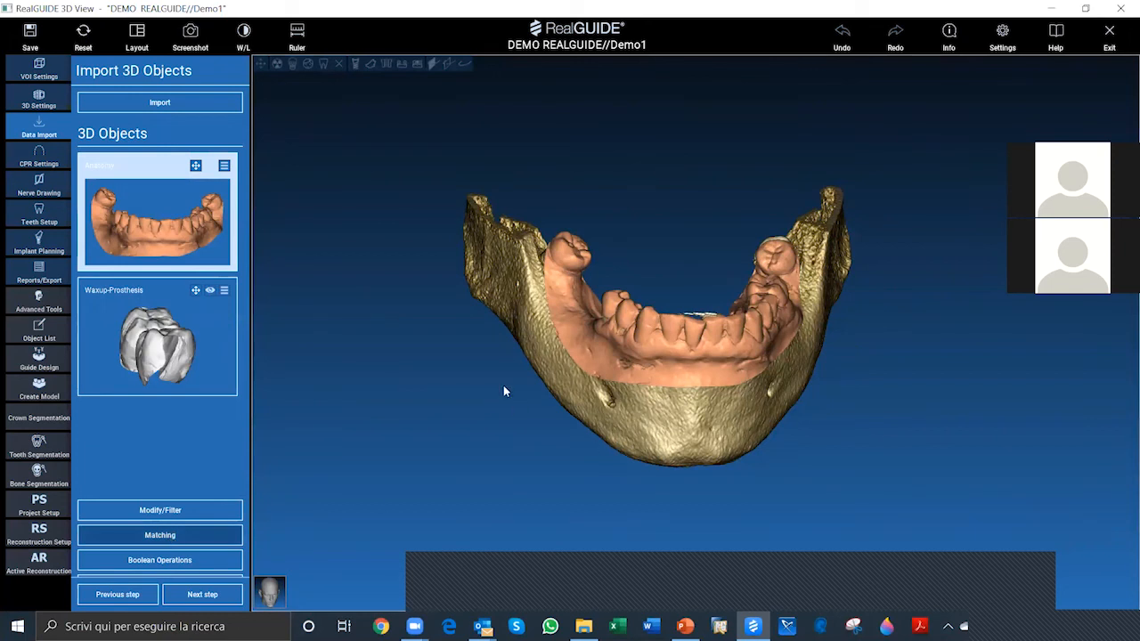
{"action": "key", "text": "Return"}
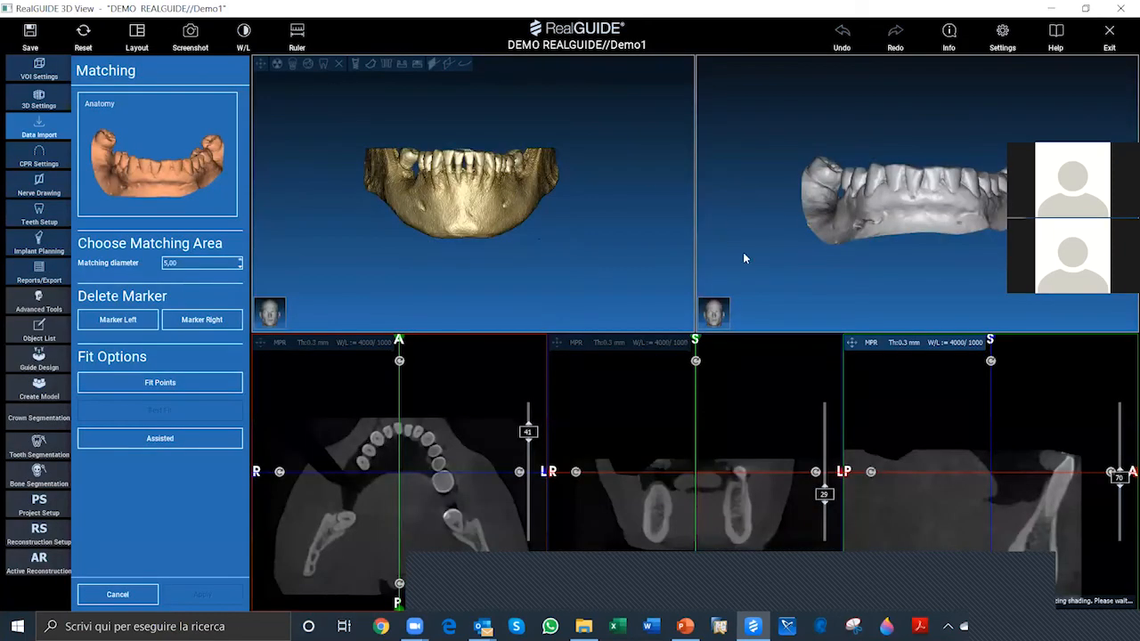
Step: Place five matching markers on the teeth of the CT mandible, from one rear molar across the front teeth to the opposite rear molar
{"action": "scroll", "coordinate": [570, 259], "scroll_direction": "up", "scroll_amount": 2}
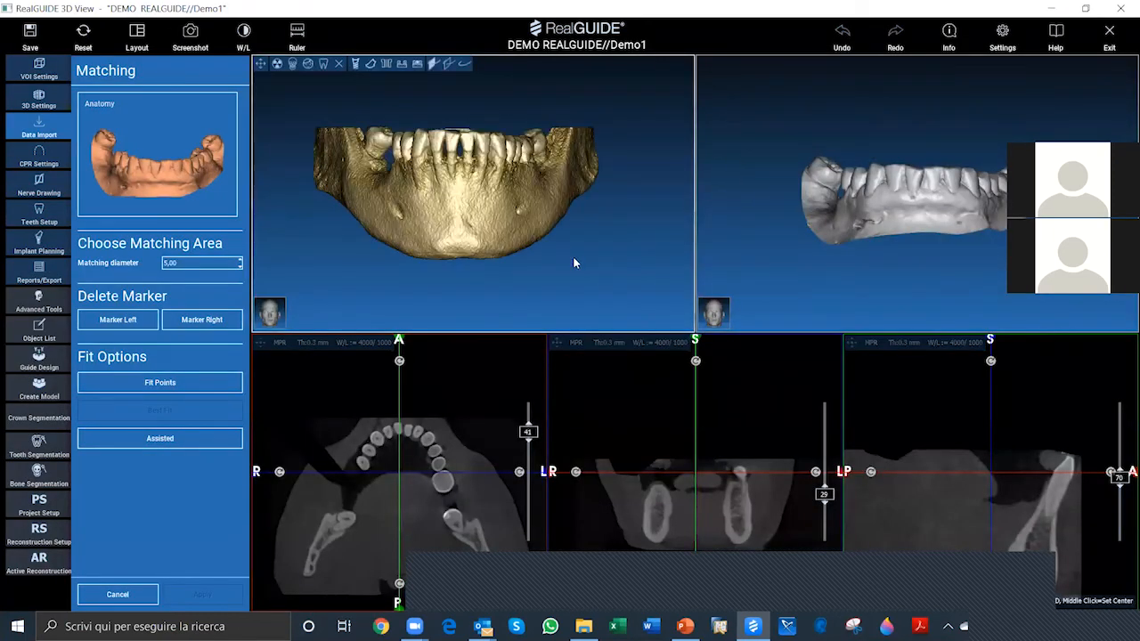
{"action": "scroll", "coordinate": [905, 248], "scroll_direction": "up", "scroll_amount": 1}
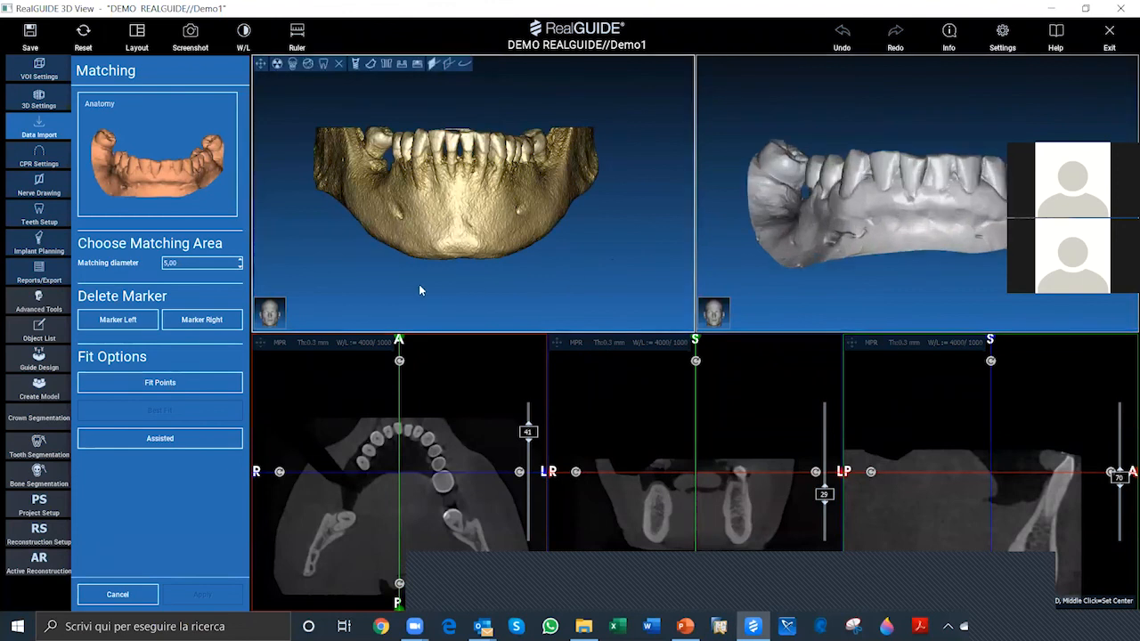
{"action": "left_click_drag", "start_coordinate": [419, 285], "coordinate": [769, 285]}
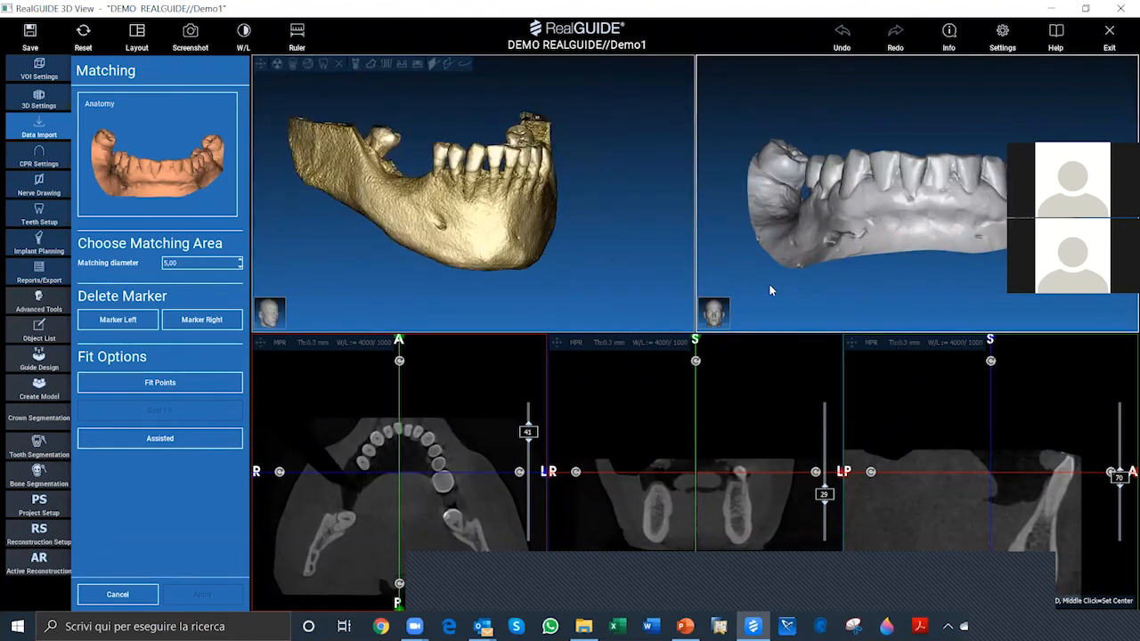
{"action": "left_click_drag", "start_coordinate": [383, 267], "coordinate": [389, 297]}
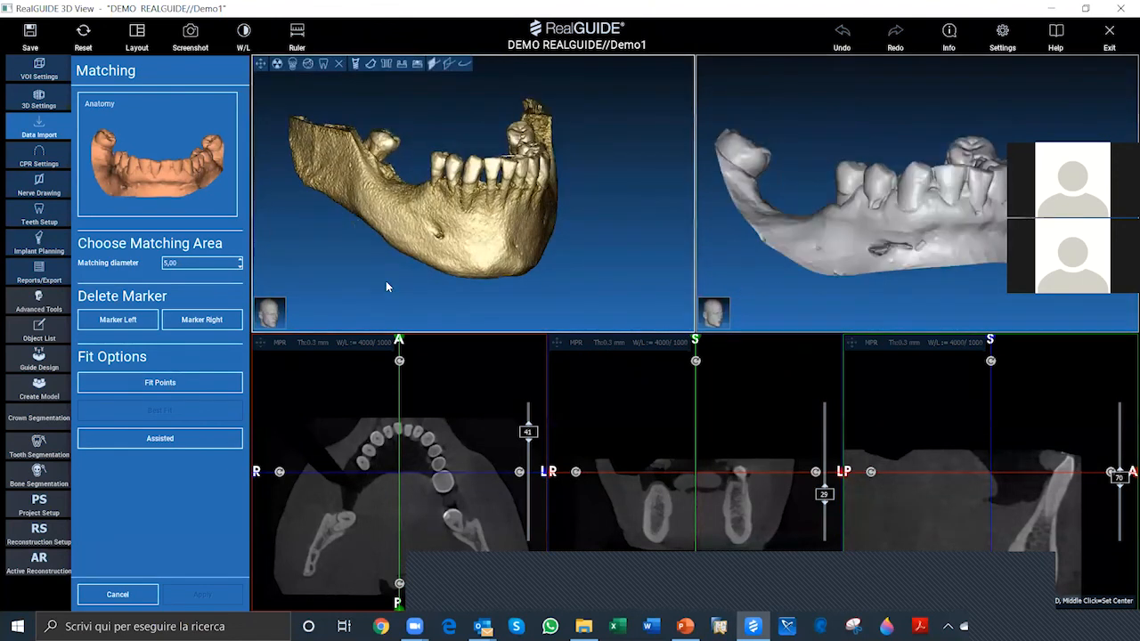
{"action": "left_click", "coordinate": [388, 143]}
{"action": "left_click_drag", "start_coordinate": [594, 272], "coordinate": [600, 285]}
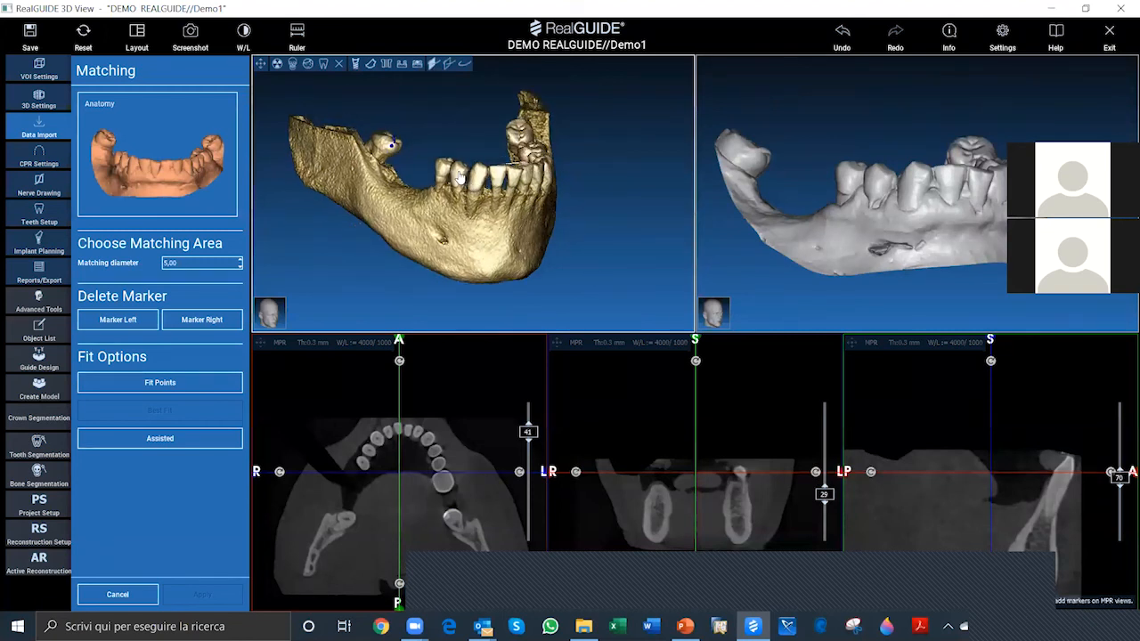
{"action": "left_click", "coordinate": [459, 169]}
{"action": "left_click", "coordinate": [519, 181]}
{"action": "left_click_drag", "start_coordinate": [590, 225], "coordinate": [503, 218]}
{"action": "left_click", "coordinate": [473, 167]}
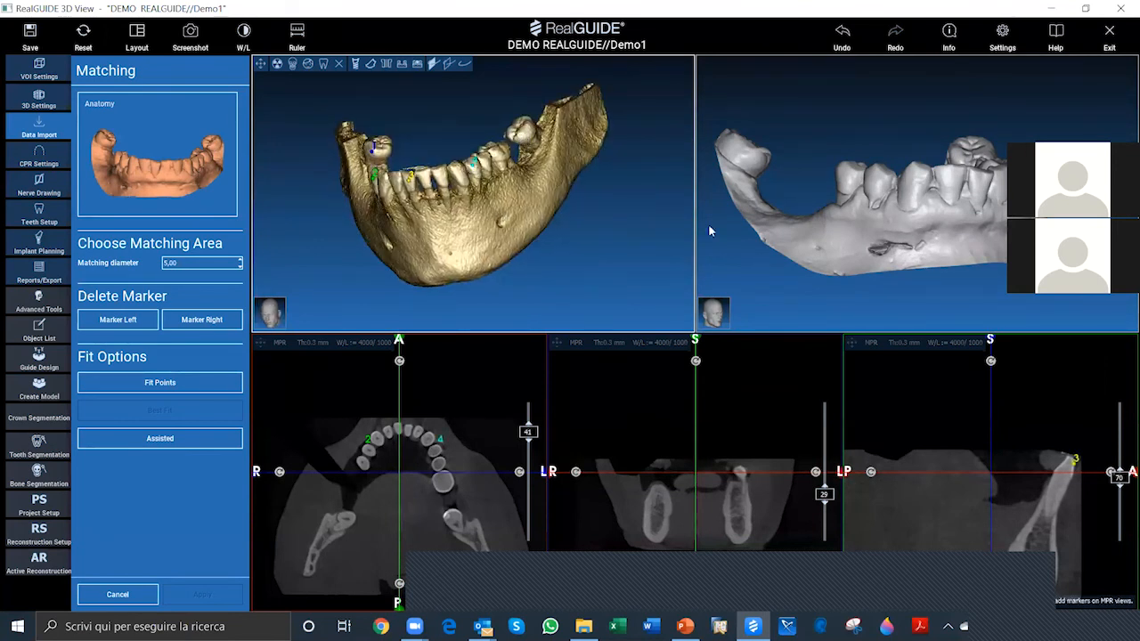
{"action": "left_click_drag", "start_coordinate": [745, 254], "coordinate": [805, 271]}
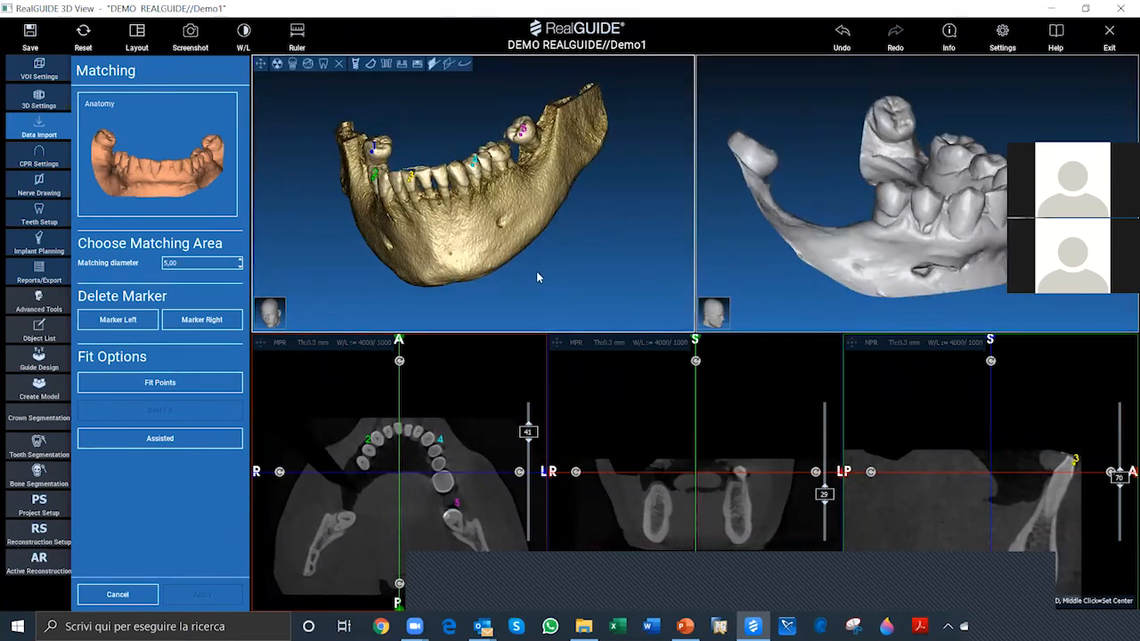
Step: Place the five corresponding markers in the same order on the teeth of the Anatomy scan
{"action": "left_click_drag", "start_coordinate": [684, 229], "coordinate": [763, 163]}
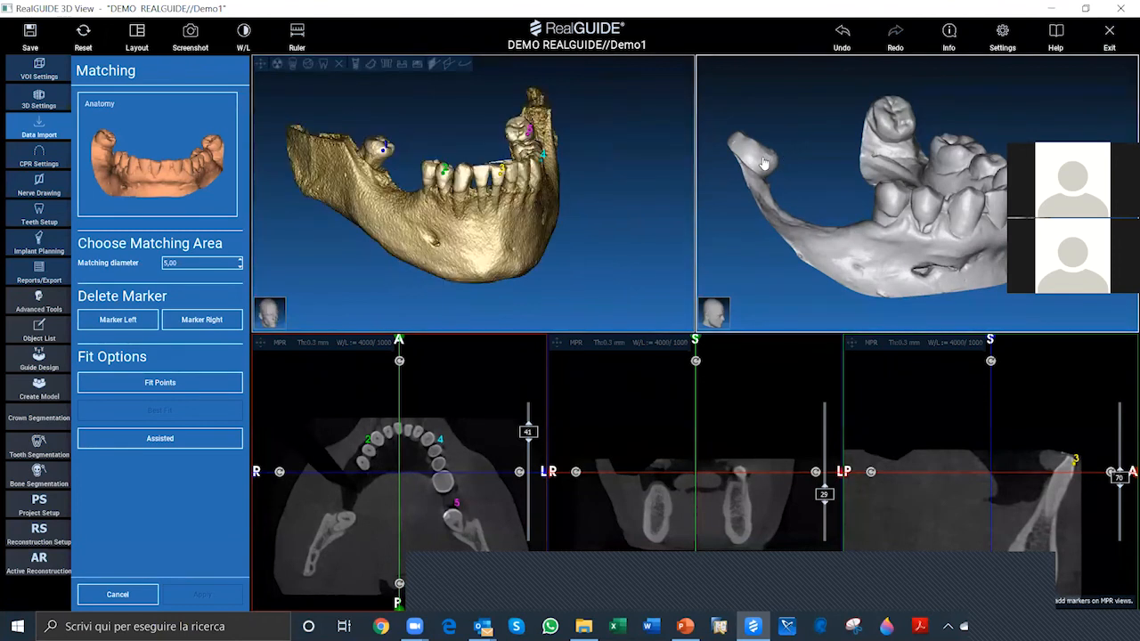
{"action": "left_click", "coordinate": [764, 163]}
{"action": "left_click", "coordinate": [930, 207]}
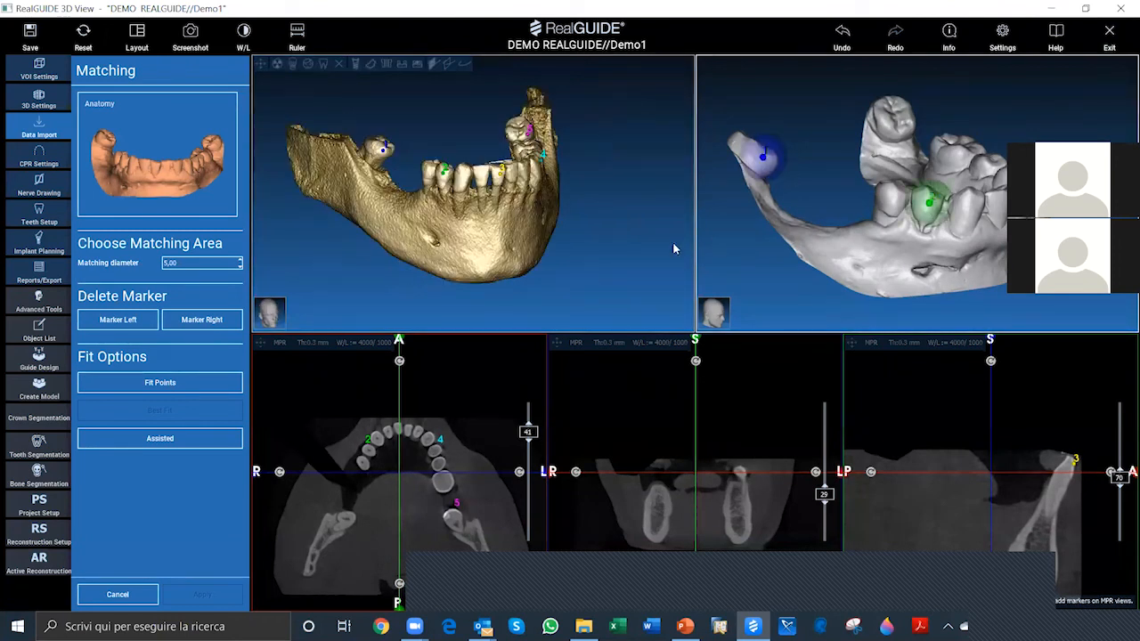
{"action": "left_click_drag", "start_coordinate": [619, 247], "coordinate": [578, 249]}
{"action": "left_click_drag", "start_coordinate": [1006, 293], "coordinate": [931, 292]}
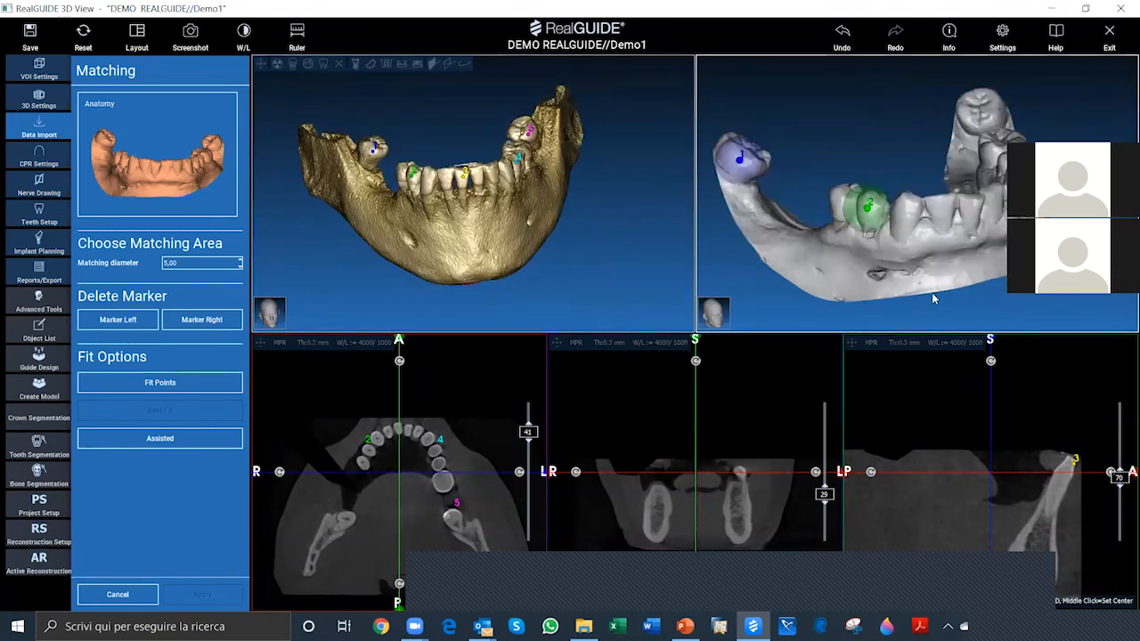
{"action": "left_click", "coordinate": [972, 205]}
{"action": "left_click_drag", "start_coordinate": [599, 231], "coordinate": [521, 237]}
{"action": "left_click_drag", "start_coordinate": [953, 184], "coordinate": [825, 164]}
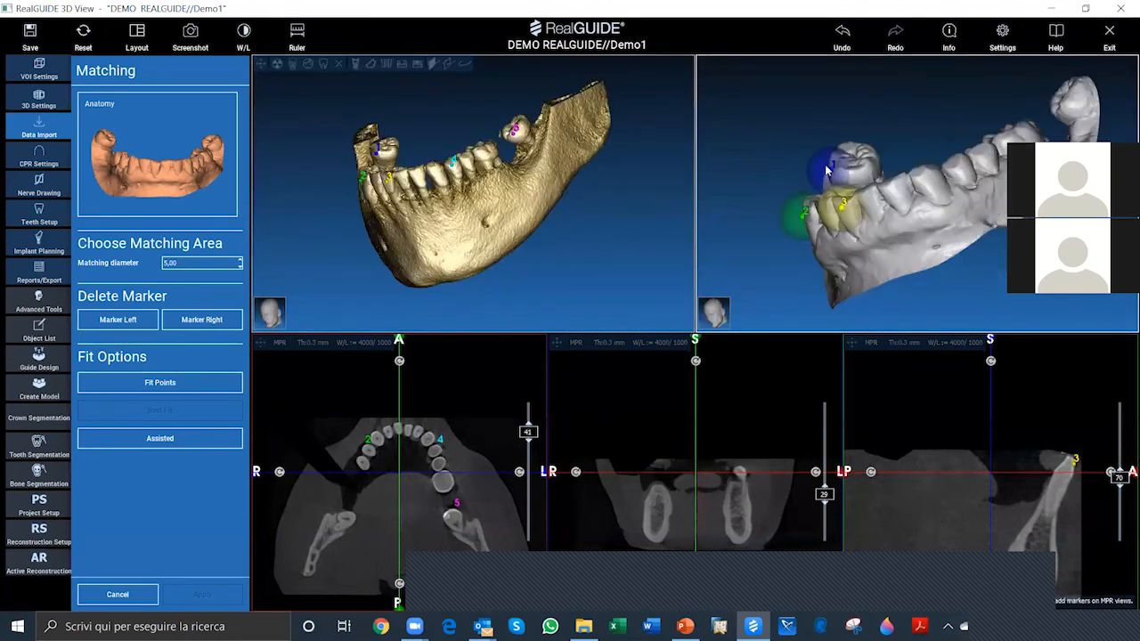
{"action": "left_click", "coordinate": [962, 172]}
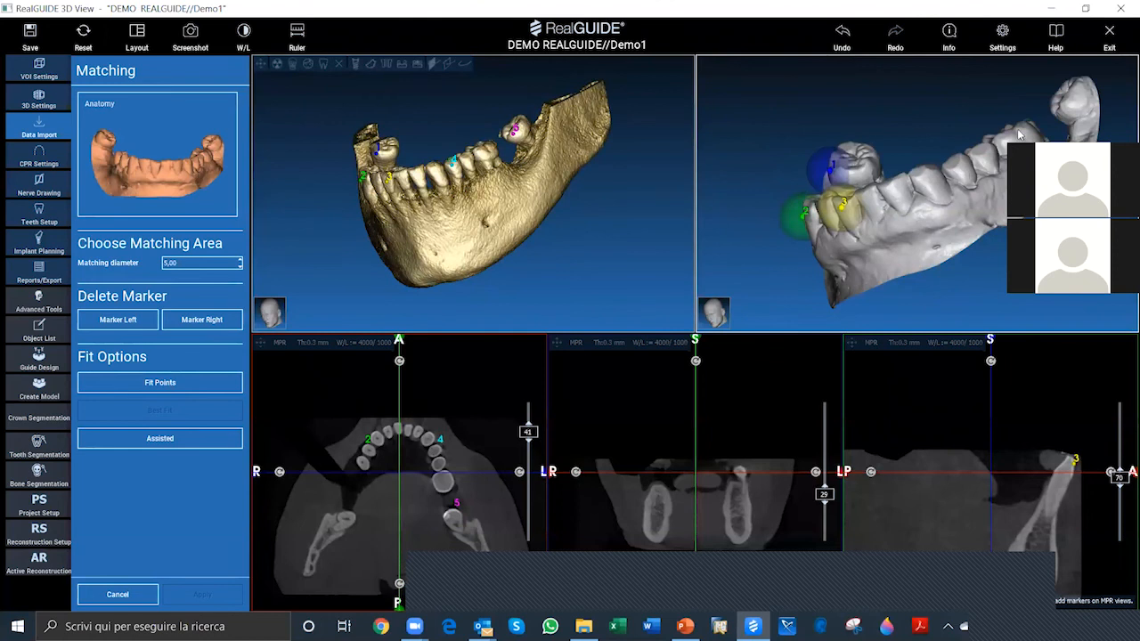
{"action": "left_click", "coordinate": [1074, 105]}
{"action": "left_click_drag", "start_coordinate": [937, 312], "coordinate": [1047, 305]}
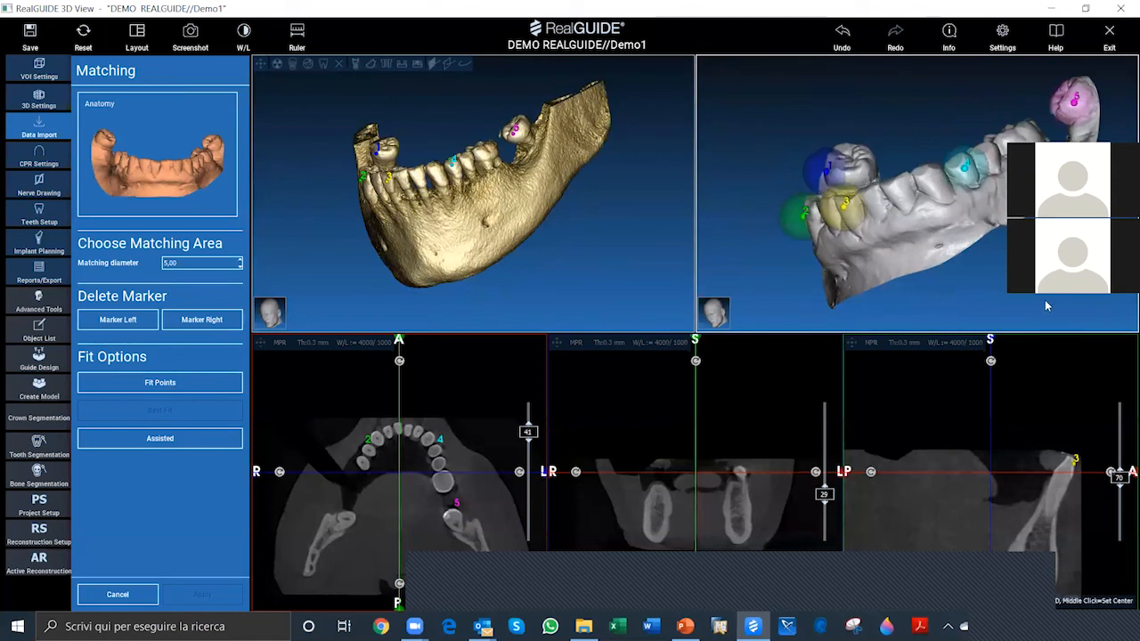
Step: Compare the marker pairs on the CT mandible and the Anatomy scan, and align the two with Fit Points
{"action": "left_click_drag", "start_coordinate": [580, 265], "coordinate": [618, 264]}
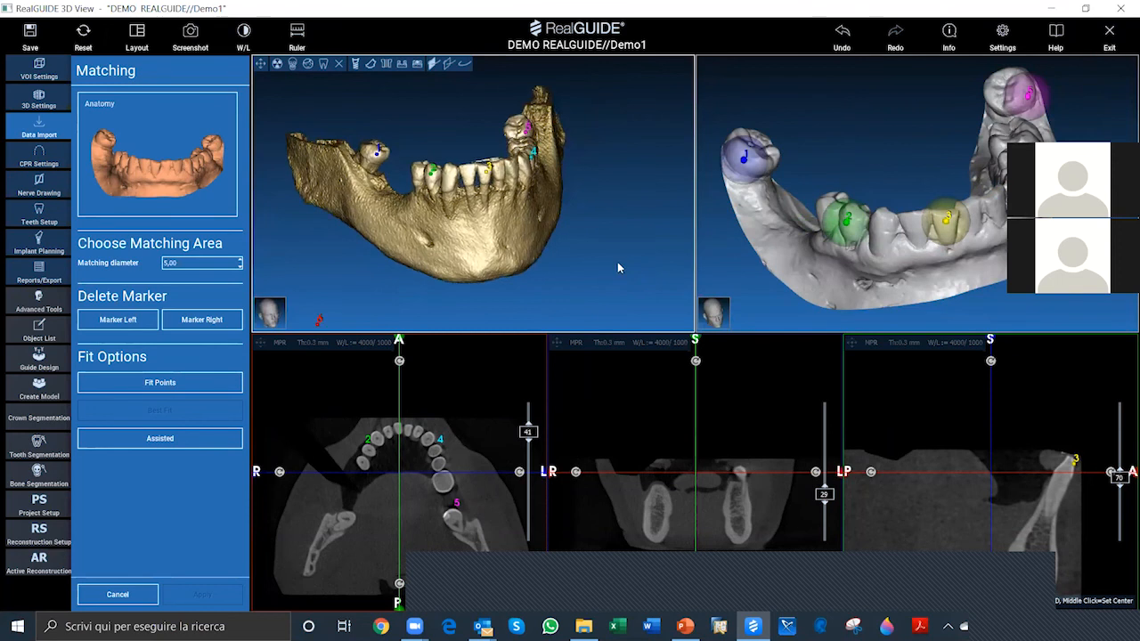
{"action": "left_click_drag", "start_coordinate": [870, 278], "coordinate": [759, 225]}
{"action": "scroll", "coordinate": [759, 226], "scroll_direction": "up", "scroll_amount": 1}
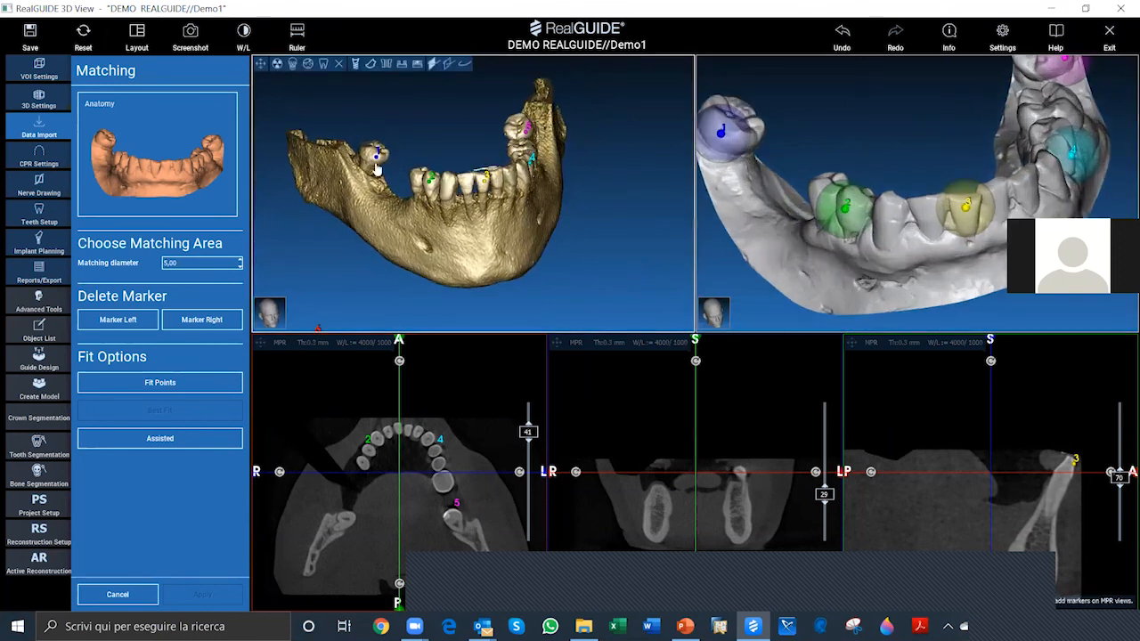
{"action": "scroll", "coordinate": [551, 255], "scroll_direction": "up", "scroll_amount": 2}
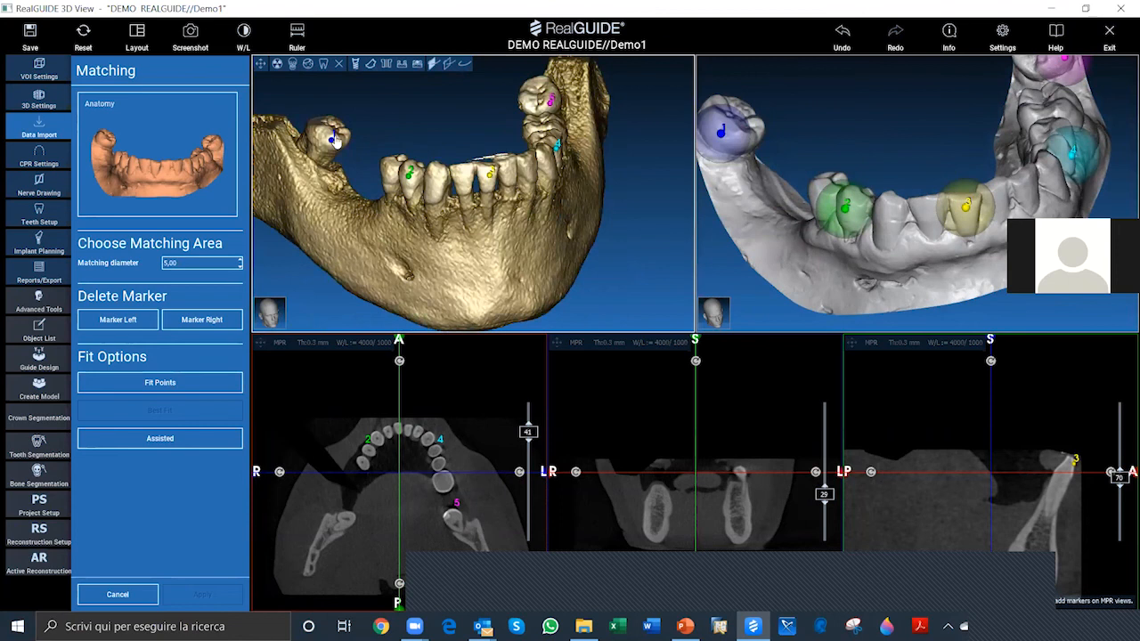
{"action": "left_click_drag", "start_coordinate": [724, 140], "coordinate": [734, 144]}
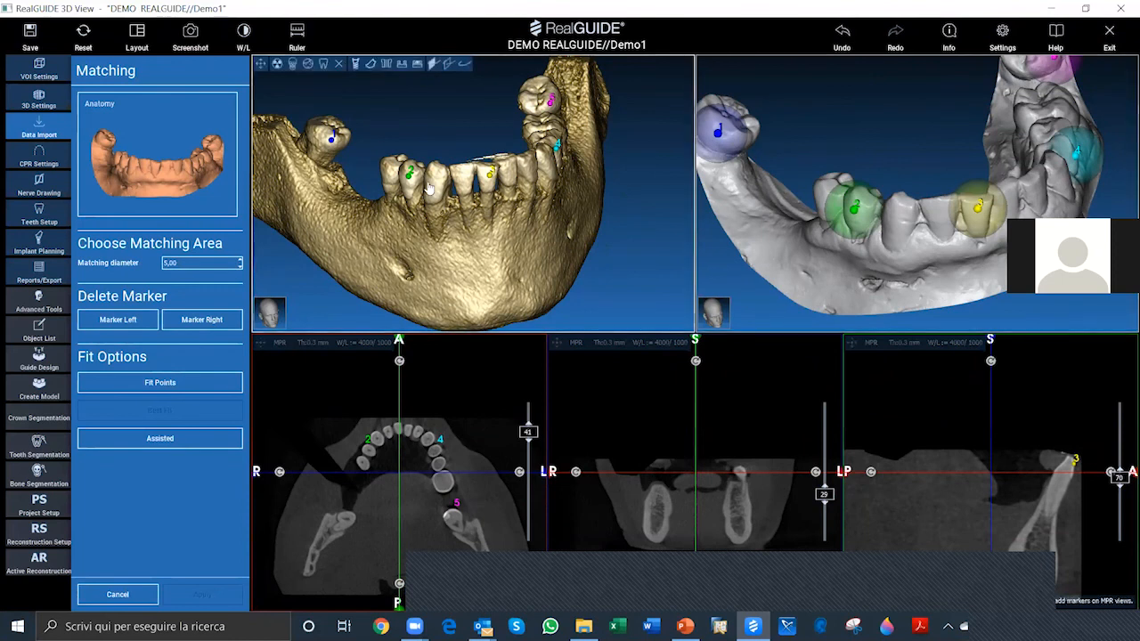
{"action": "left_click", "coordinate": [169, 384]}
{"action": "left_click", "coordinate": [169, 385]}
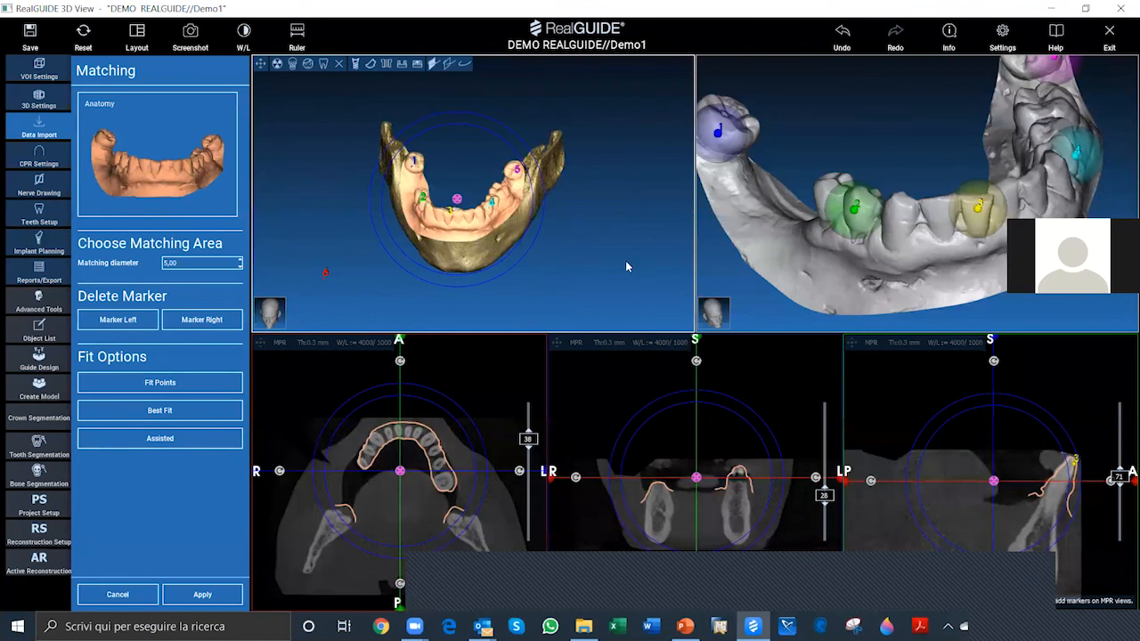
Step: Refine the Anatomy scan's alignment with Best Fit and enlarge the axial CT slice to full screen
{"action": "left_click_drag", "start_coordinate": [333, 281], "coordinate": [366, 287]}
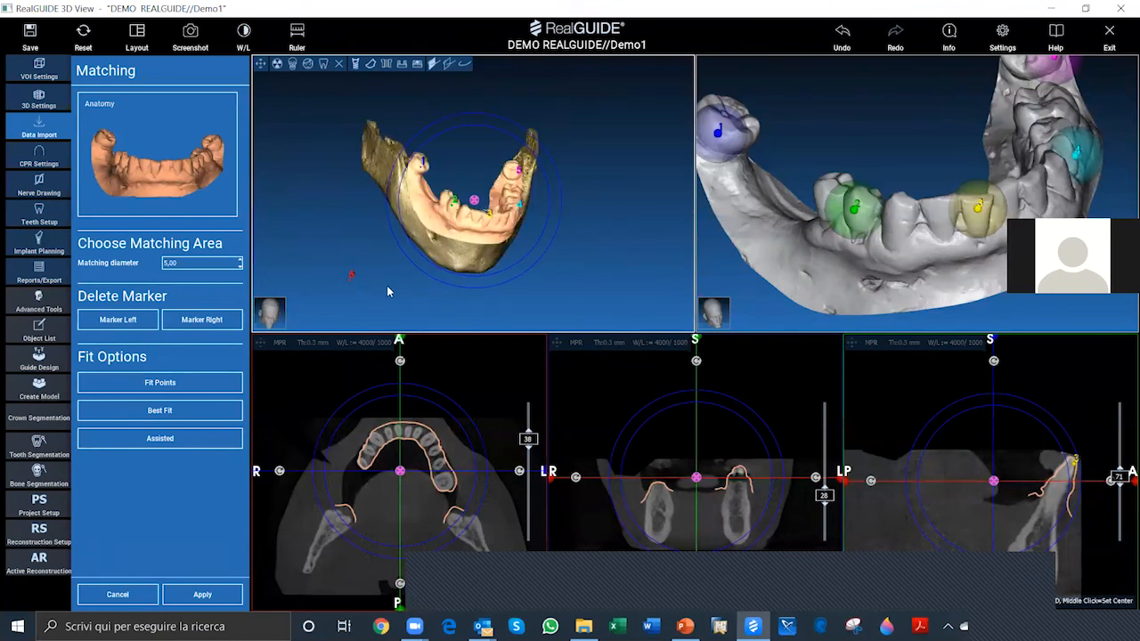
{"action": "left_click", "coordinate": [163, 414]}
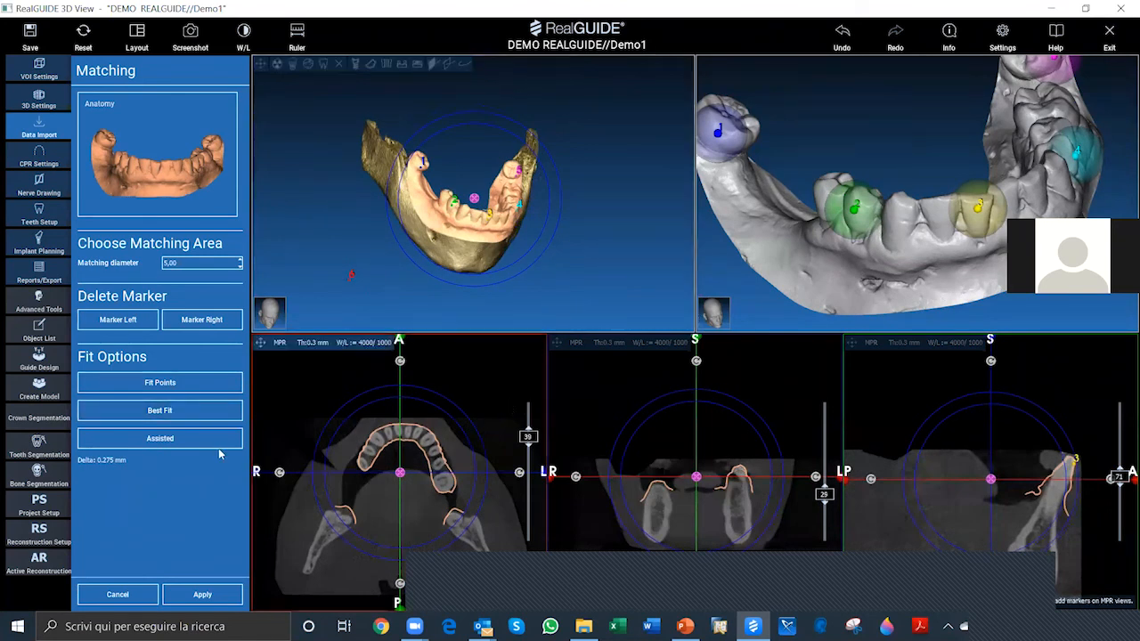
{"action": "left_click", "coordinate": [188, 436]}
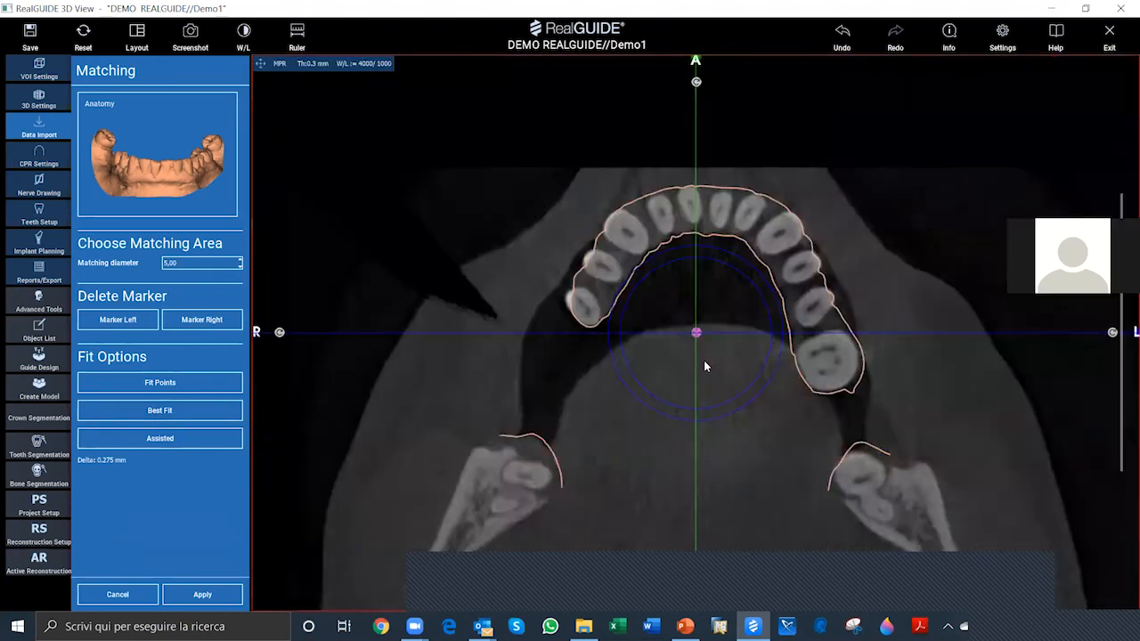
Step: Check the Anatomy scan's contour against the teeth through the enlarged axial slices, and return to the multi-view layout
{"action": "scroll", "coordinate": [702, 364], "scroll_direction": "up", "scroll_amount": 8}
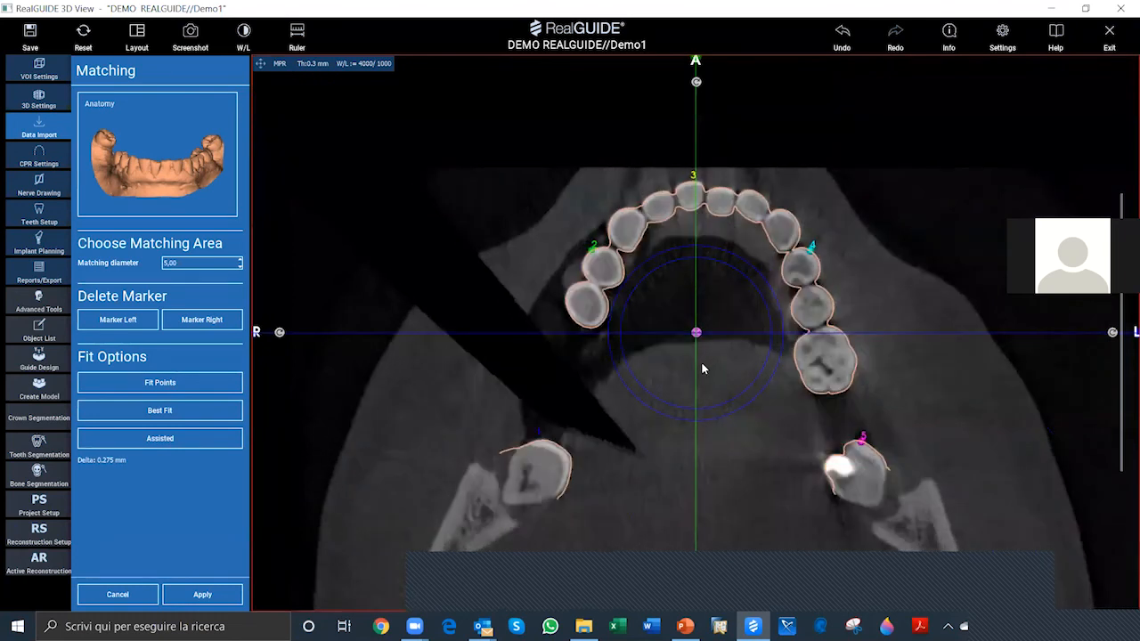
{"action": "scroll", "coordinate": [689, 376], "scroll_direction": "down", "scroll_amount": 7}
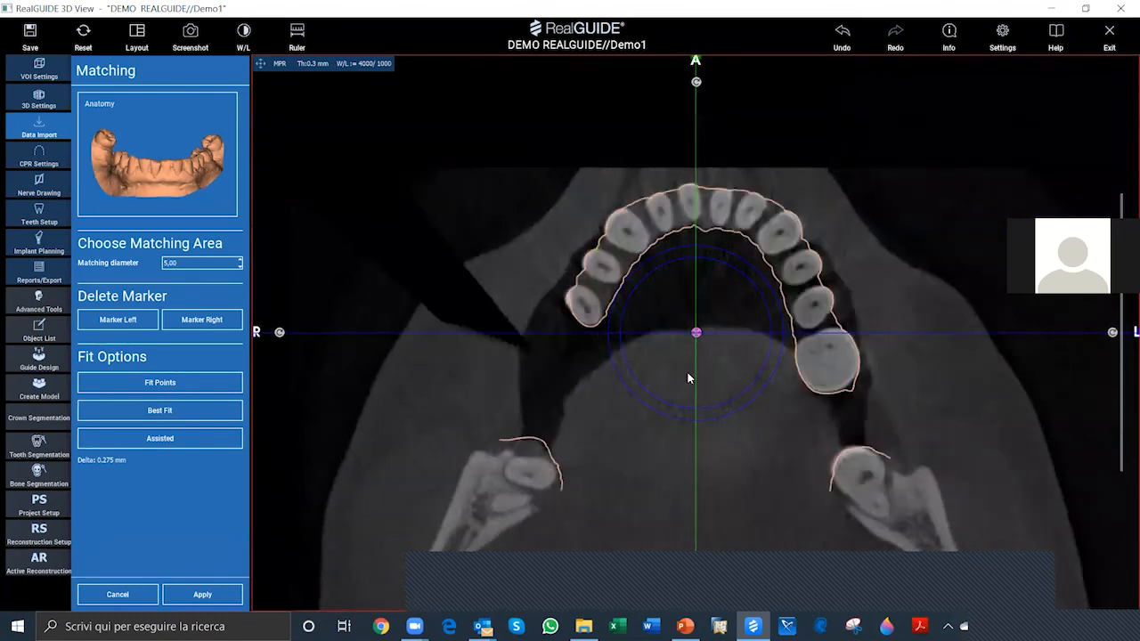
{"action": "scroll", "coordinate": [683, 373], "scroll_direction": "up", "scroll_amount": 2}
{"action": "scroll", "coordinate": [684, 377], "scroll_direction": "up", "scroll_amount": 2}
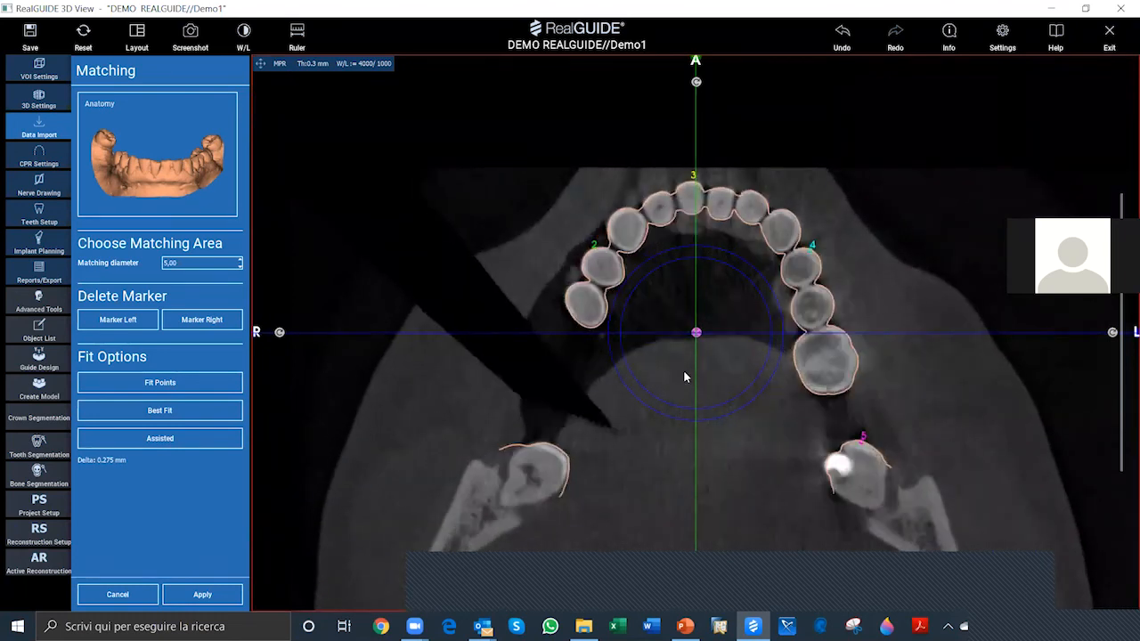
{"action": "scroll", "coordinate": [684, 376], "scroll_direction": "up", "scroll_amount": 2}
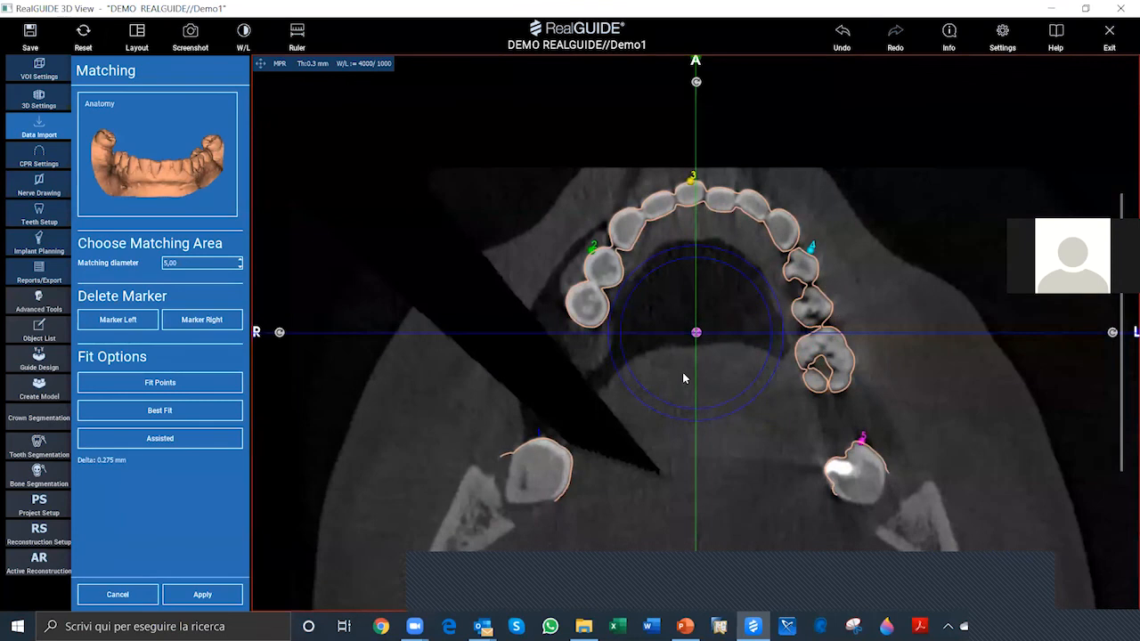
{"action": "scroll", "coordinate": [675, 374], "scroll_direction": "down", "scroll_amount": 3}
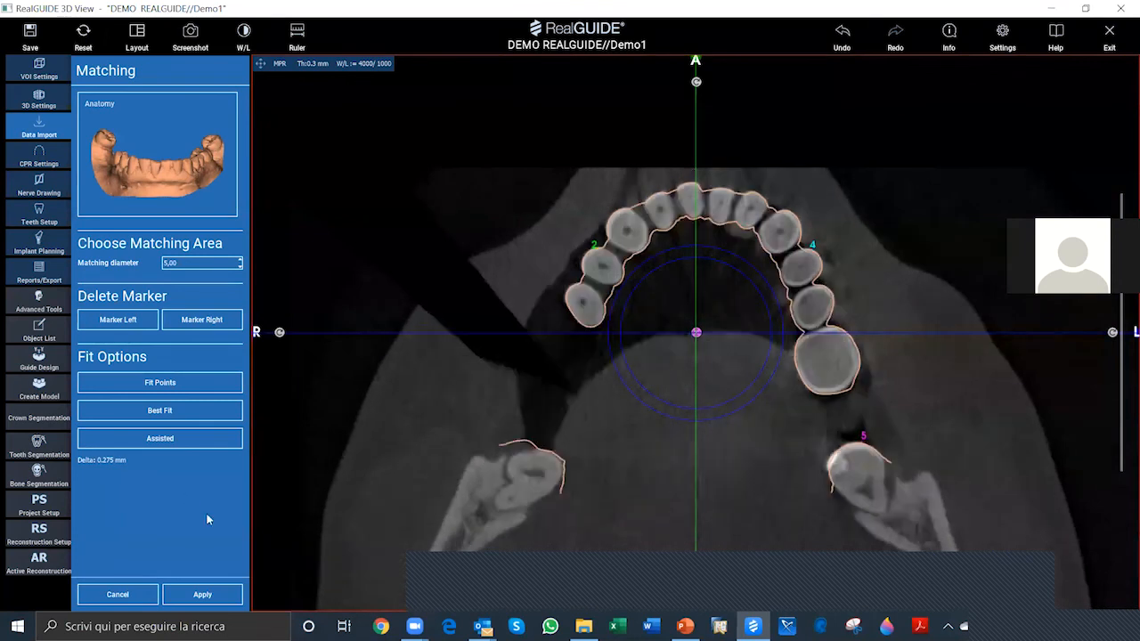
{"action": "left_click", "coordinate": [260, 64]}
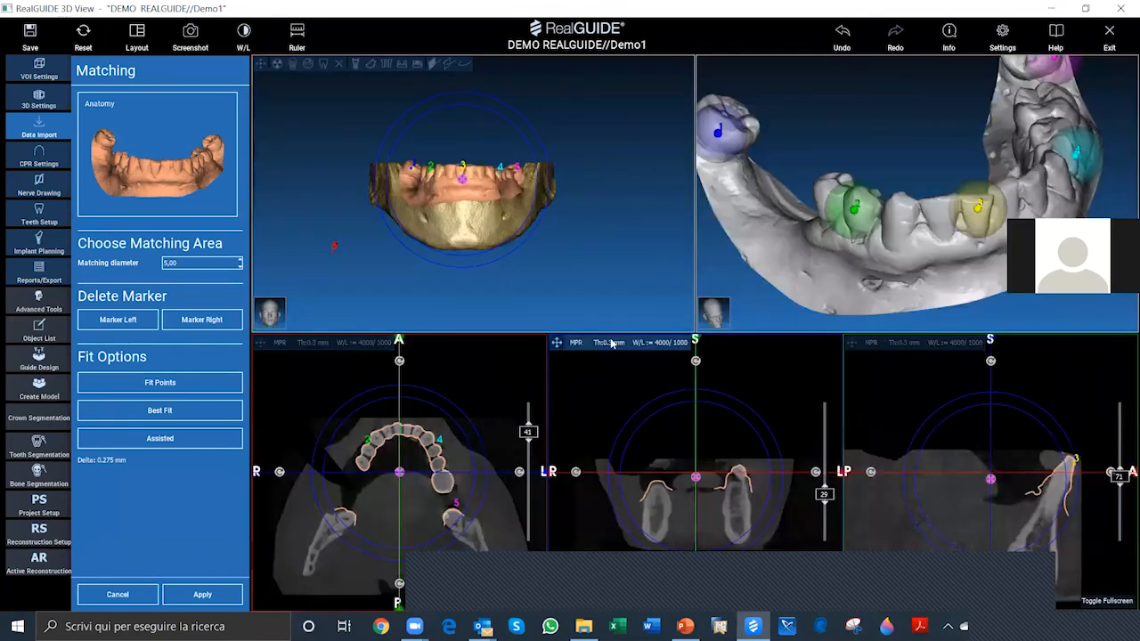
Step: Enlarge the coronal slice and examine how the scan contour follows the teeth and gums through the volume
{"action": "double_click", "coordinate": [681, 378]}
{"action": "scroll", "coordinate": [686, 379], "scroll_direction": "down", "scroll_amount": 3}
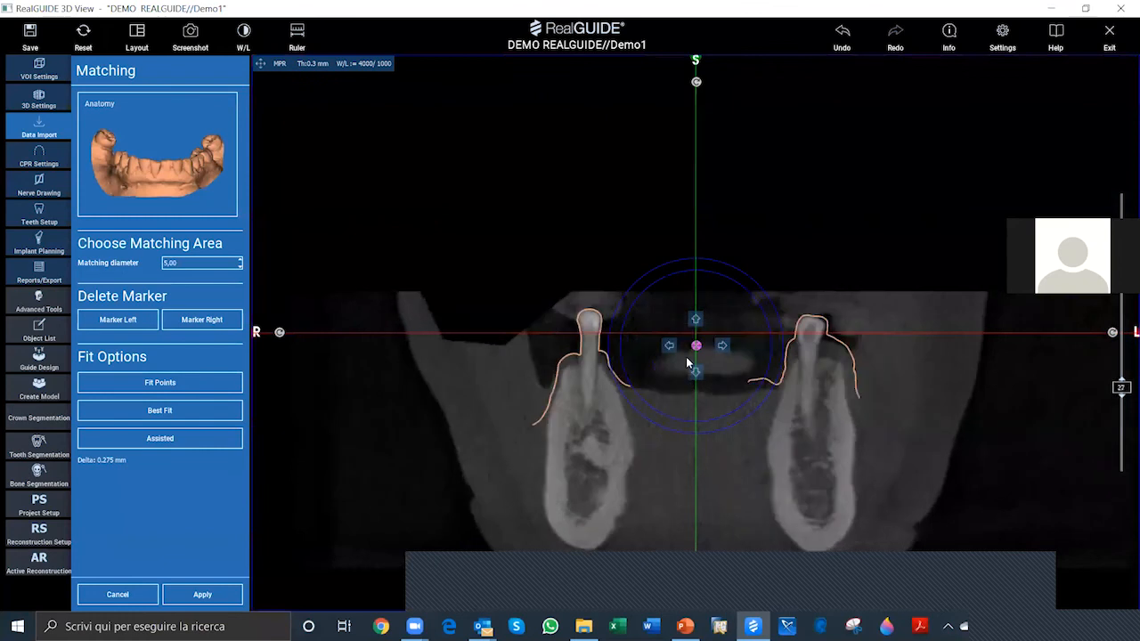
{"action": "scroll", "coordinate": [687, 371], "scroll_direction": "down", "scroll_amount": 4}
{"action": "scroll", "coordinate": [686, 375], "scroll_direction": "down", "scroll_amount": 2}
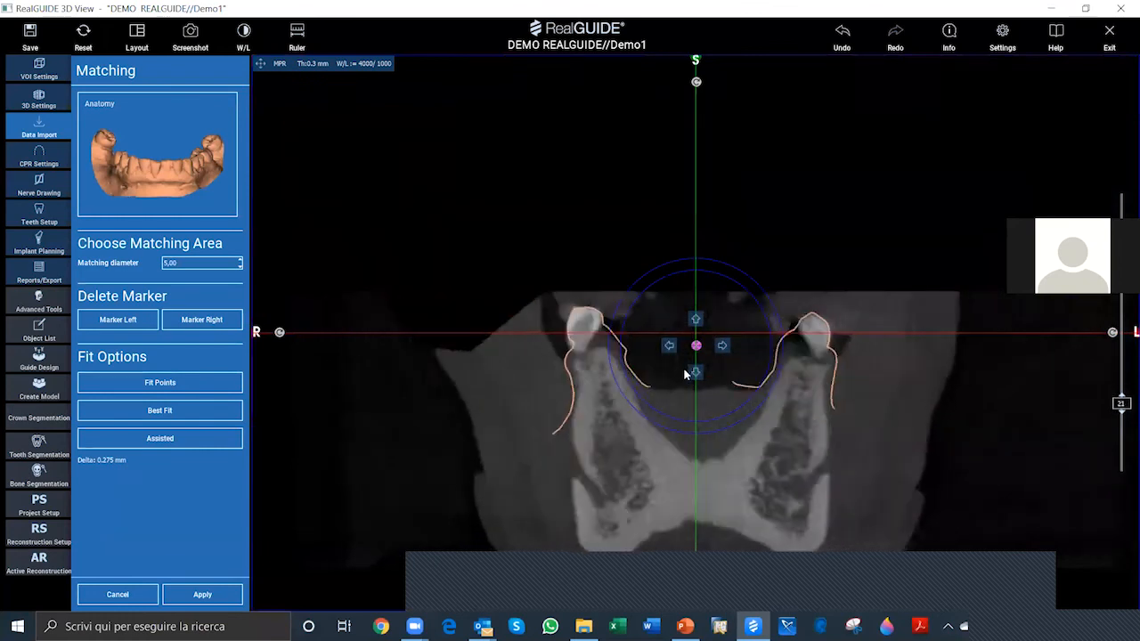
{"action": "scroll", "coordinate": [687, 365], "scroll_direction": "up", "scroll_amount": 4}
{"action": "scroll", "coordinate": [686, 364], "scroll_direction": "up", "scroll_amount": 2}
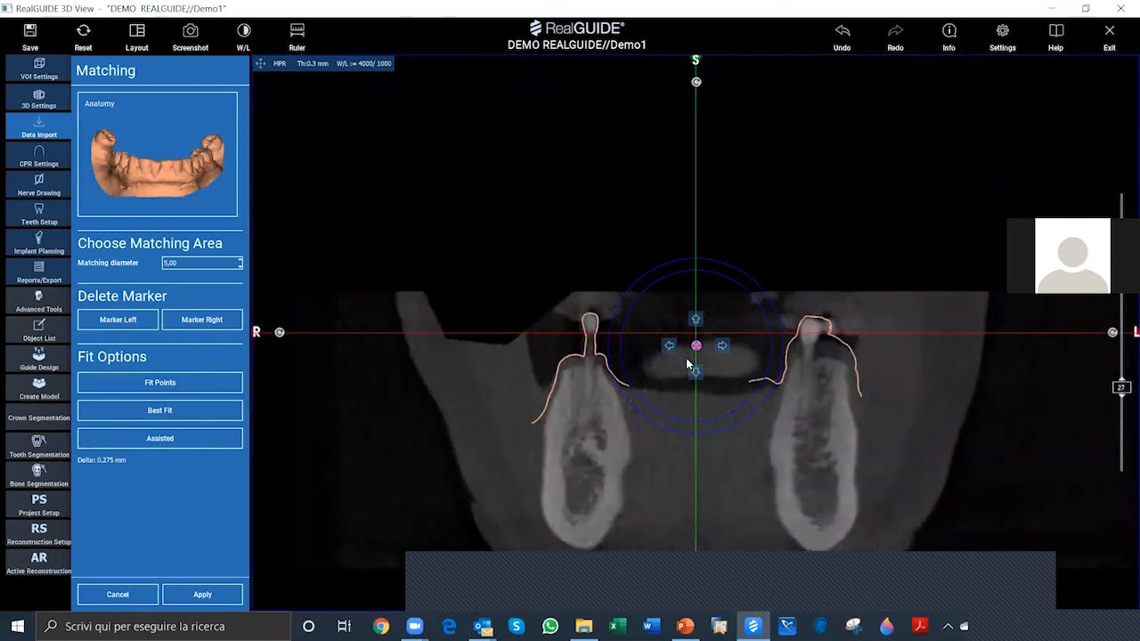
{"action": "scroll", "coordinate": [684, 361], "scroll_direction": "up", "scroll_amount": 4}
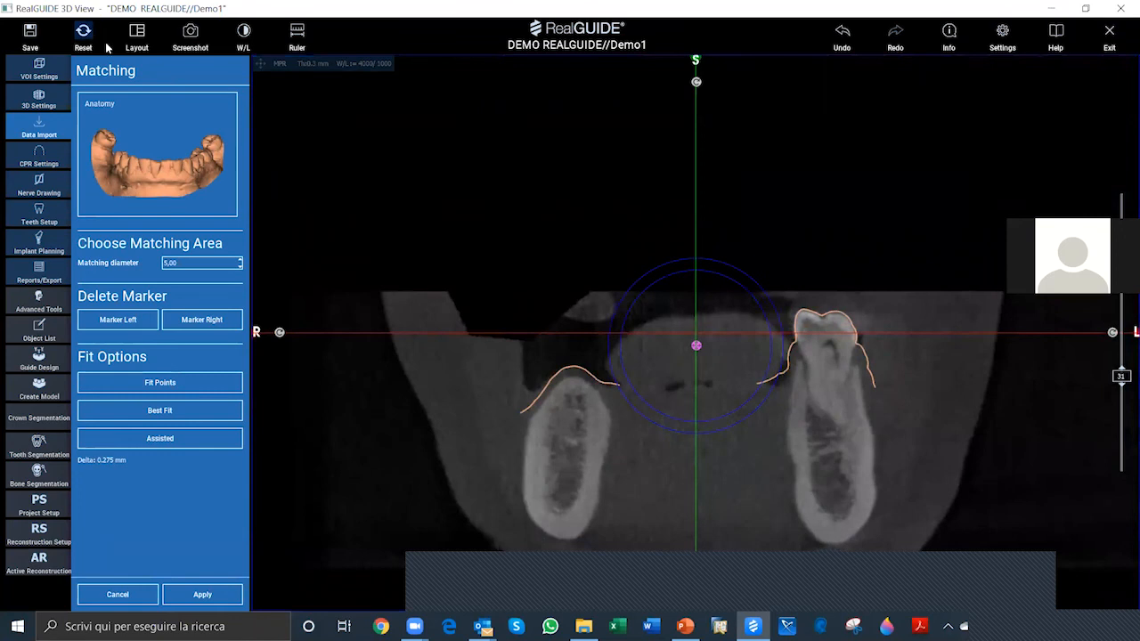
{"action": "left_click", "coordinate": [261, 66]}
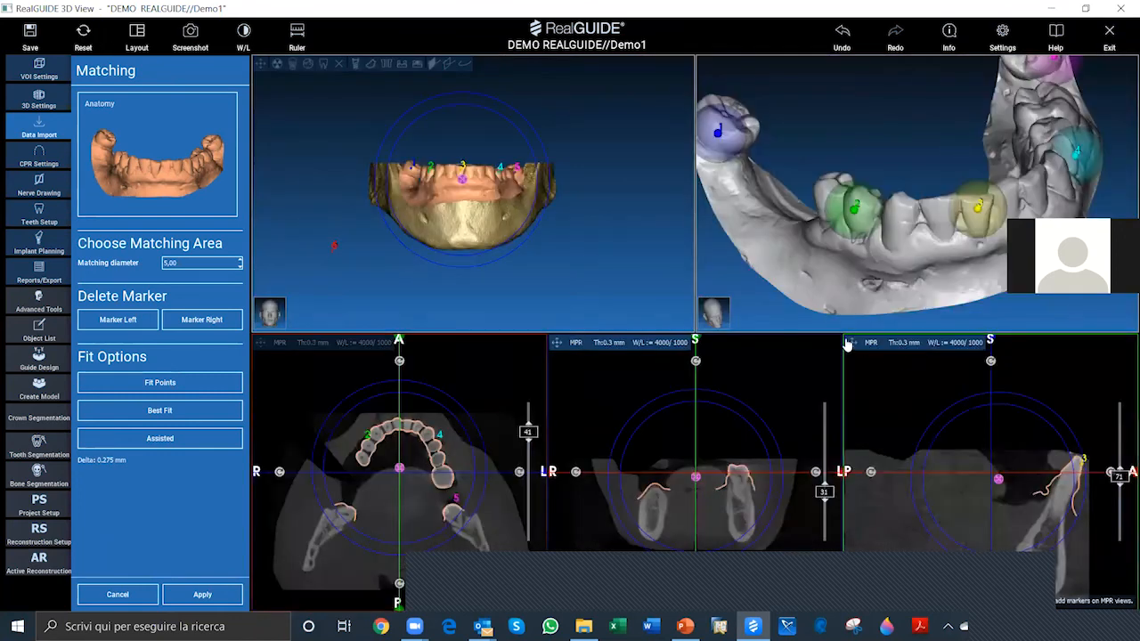
Step: Enlarge the sagittal slice and examine the scan contour around the front teeth
{"action": "left_click", "coordinate": [851, 344]}
{"action": "scroll", "coordinate": [713, 321], "scroll_direction": "down", "scroll_amount": 3}
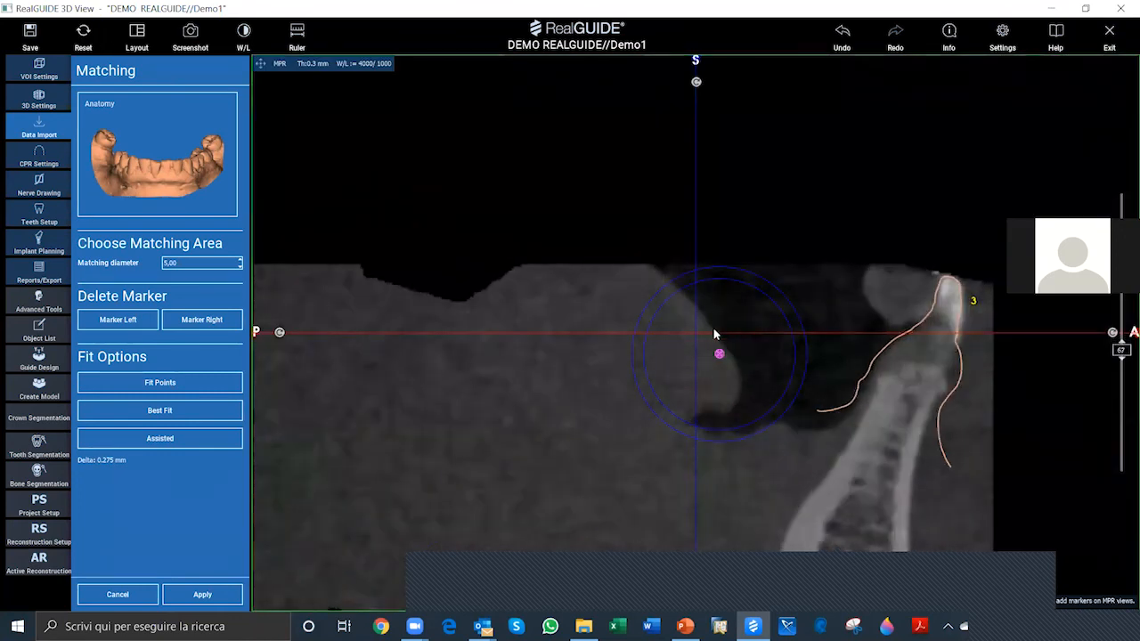
{"action": "scroll", "coordinate": [717, 332], "scroll_direction": "up", "scroll_amount": 4}
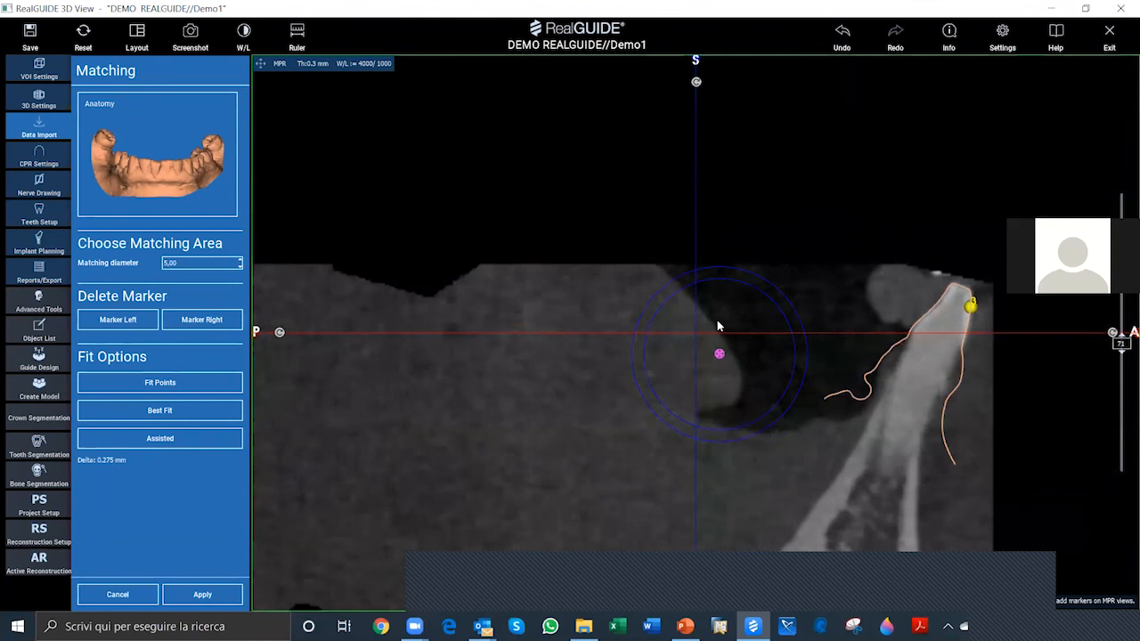
{"action": "left_click", "coordinate": [260, 64]}
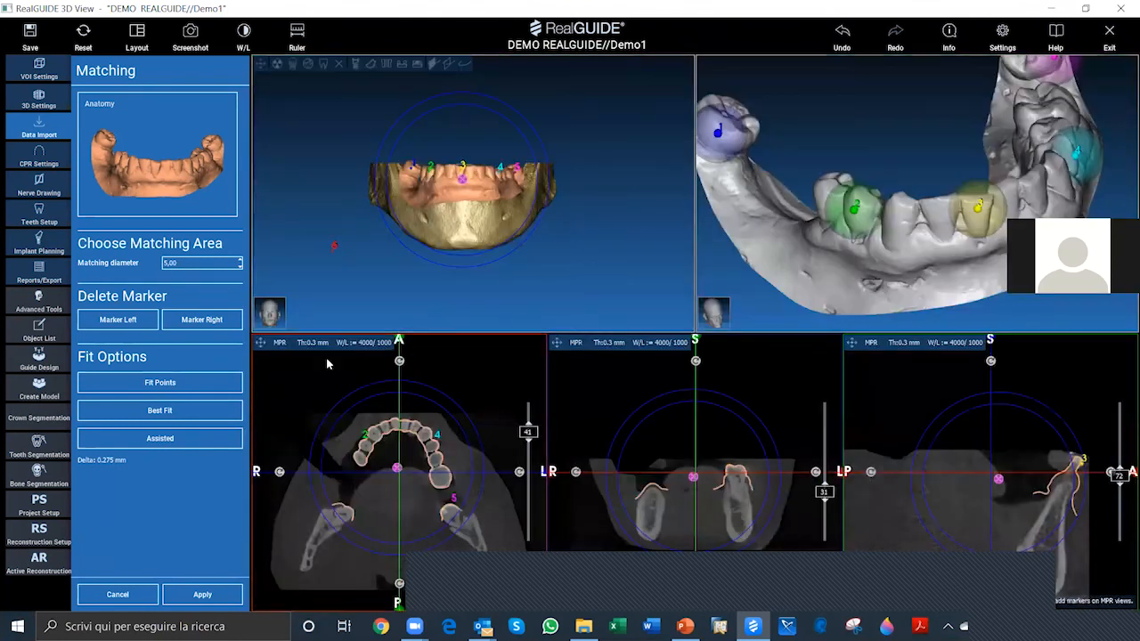
Step: Shift and rotate the Anatomy scan manually on the enlarged axial slice, and return to the multi-view layout
{"action": "left_click", "coordinate": [260, 344]}
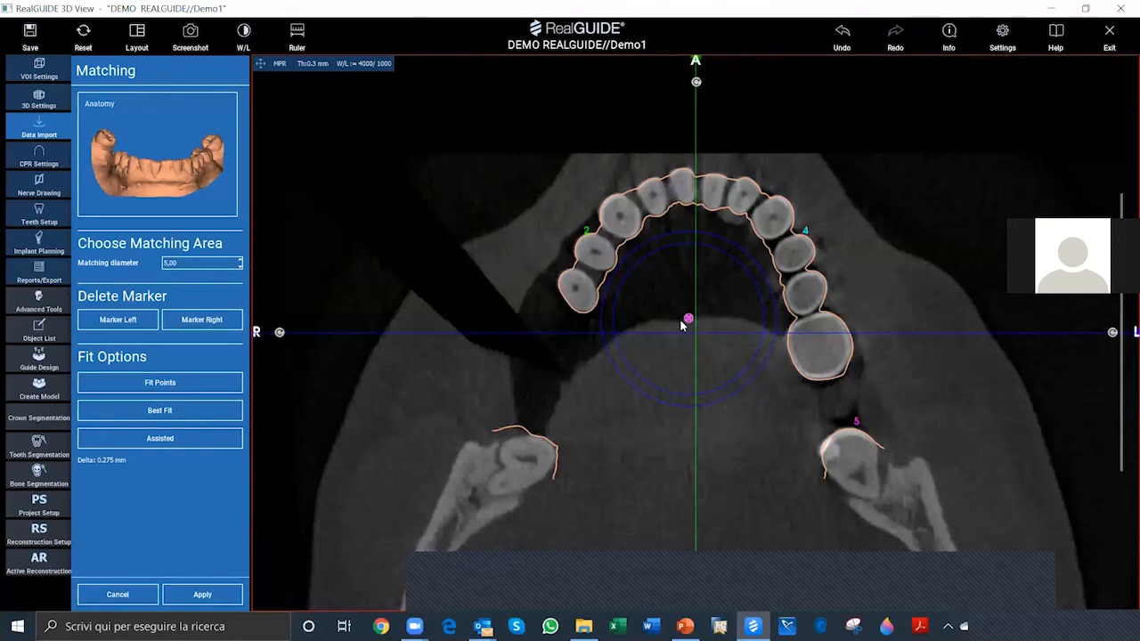
{"action": "left_click_drag", "start_coordinate": [687, 319], "coordinate": [607, 344]}
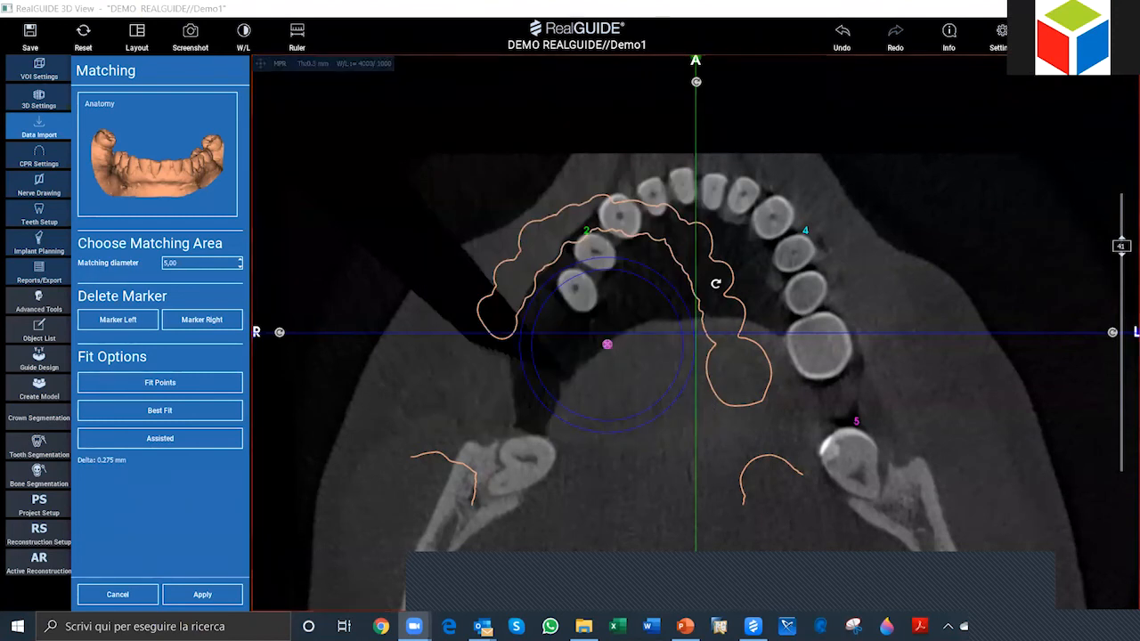
{"action": "left_click_drag", "start_coordinate": [607, 344], "coordinate": [652, 339]}
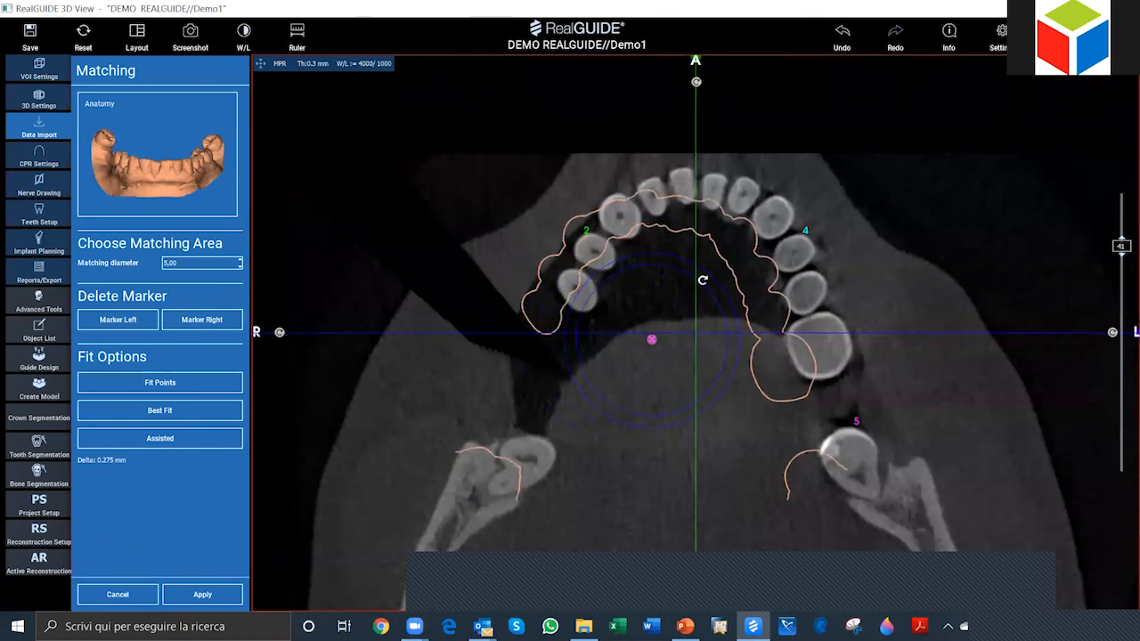
{"action": "mouse_move", "coordinate": [709, 279]}
{"action": "left_mouse_down"}
{"action": "mouse_move", "coordinate": [607, 269]}
{"action": "mouse_move", "coordinate": [733, 315]}
{"action": "mouse_move", "coordinate": [656, 257]}
{"action": "mouse_move", "coordinate": [724, 289]}
{"action": "mouse_move", "coordinate": [731, 299]}
{"action": "mouse_move", "coordinate": [651, 259]}
{"action": "left_mouse_up"}
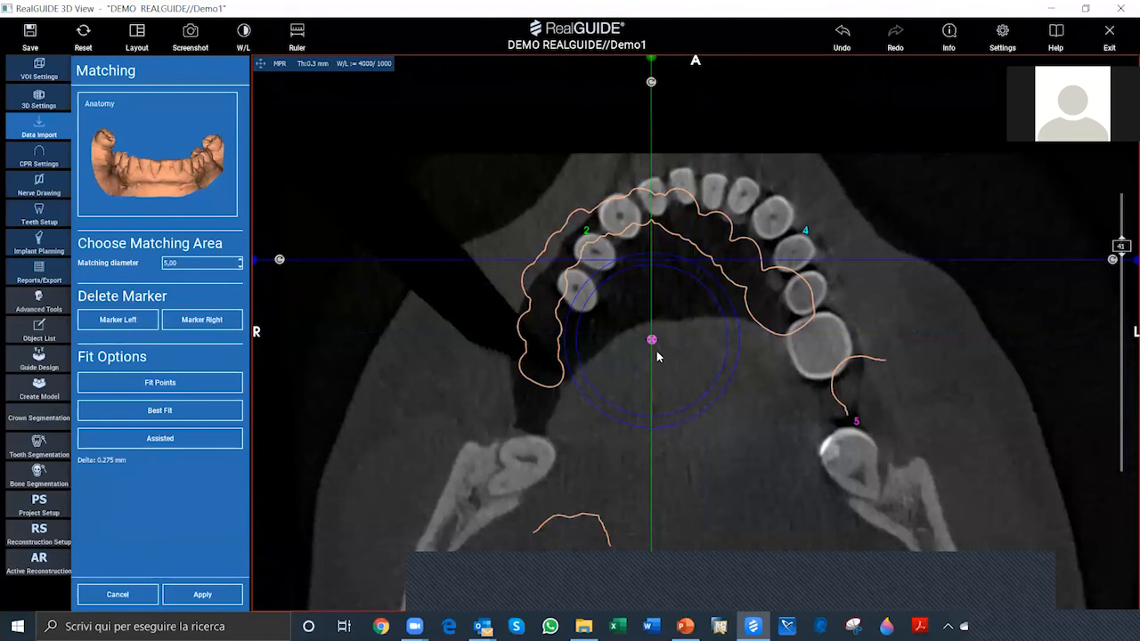
{"action": "mouse_move", "coordinate": [725, 304]}
{"action": "left_mouse_down"}
{"action": "mouse_move", "coordinate": [713, 286]}
{"action": "mouse_move", "coordinate": [656, 318]}
{"action": "mouse_move", "coordinate": [753, 256]}
{"action": "mouse_move", "coordinate": [727, 230]}
{"action": "mouse_move", "coordinate": [755, 267]}
{"action": "mouse_move", "coordinate": [774, 351]}
{"action": "mouse_move", "coordinate": [761, 362]}
{"action": "left_mouse_up"}
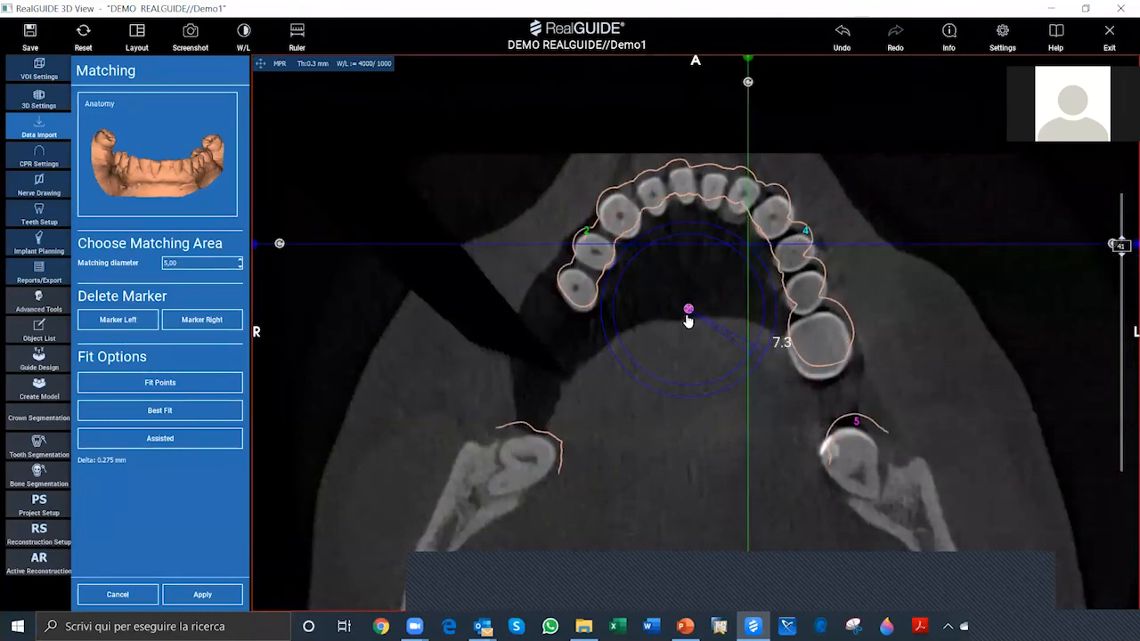
{"action": "left_click_drag", "start_coordinate": [688, 321], "coordinate": [668, 328]}
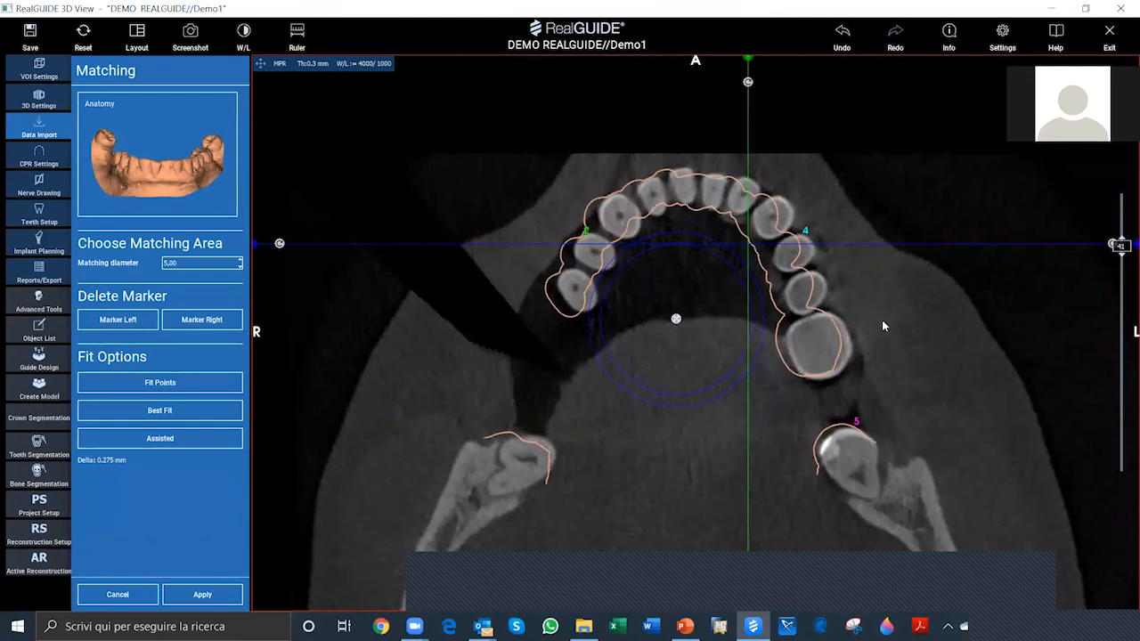
{"action": "left_click", "coordinate": [260, 67]}
Step: Realign the Anatomy scan to the CT mandible with the Assisted fit and apply the matching
{"action": "left_click_drag", "start_coordinate": [467, 256], "coordinate": [452, 224]}
{"action": "scroll", "coordinate": [607, 254], "scroll_direction": "up", "scroll_amount": 3}
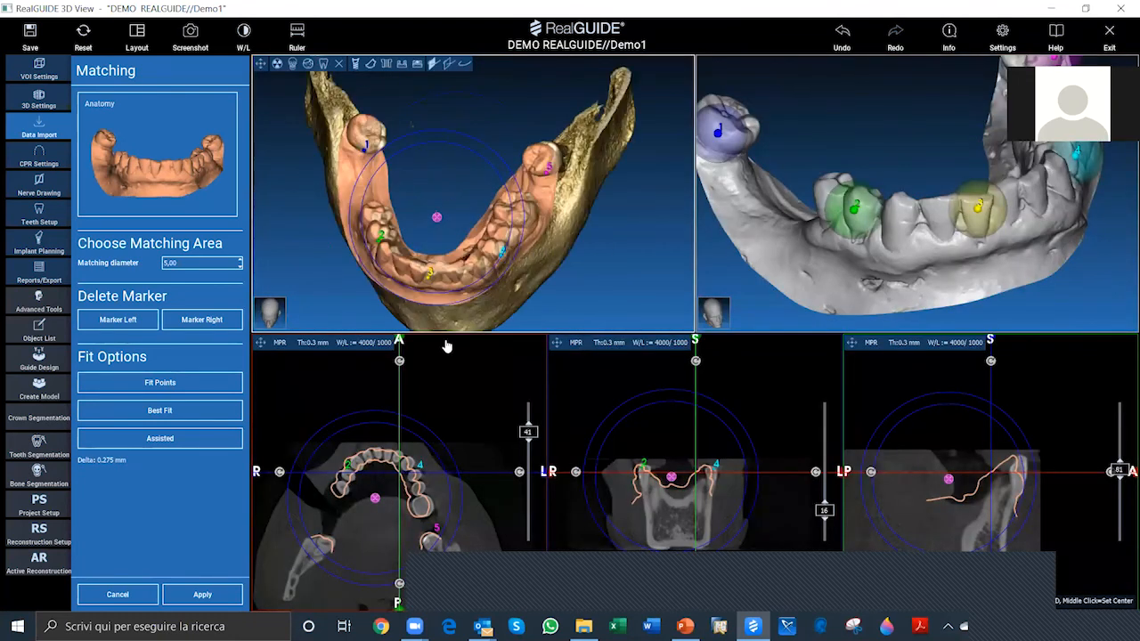
{"action": "left_click", "coordinate": [169, 443]}
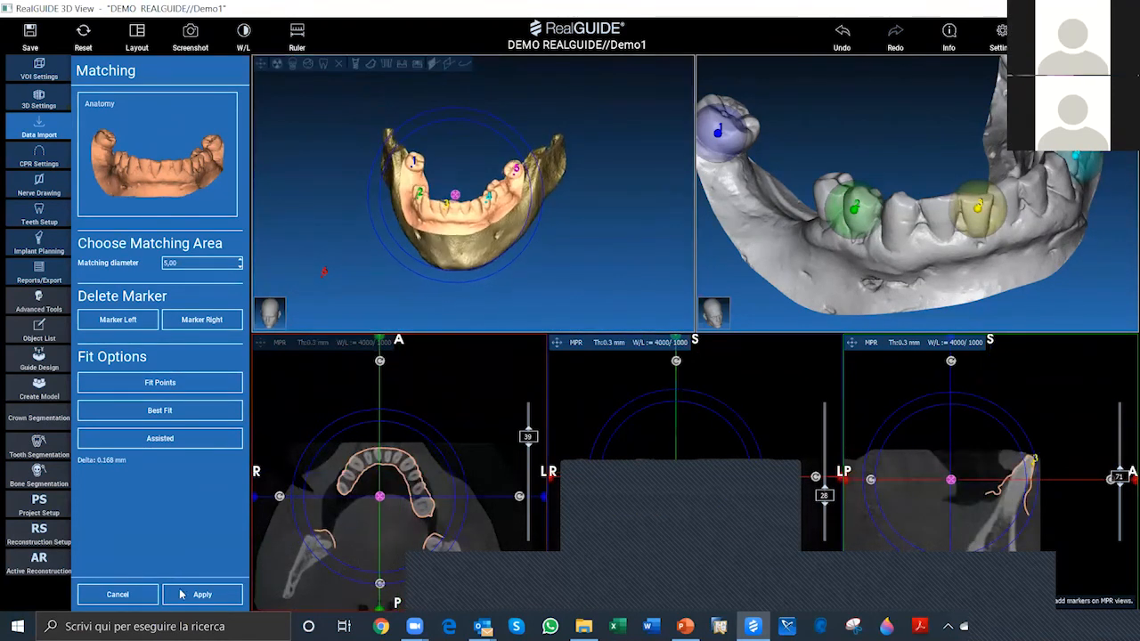
{"action": "left_click", "coordinate": [220, 601]}
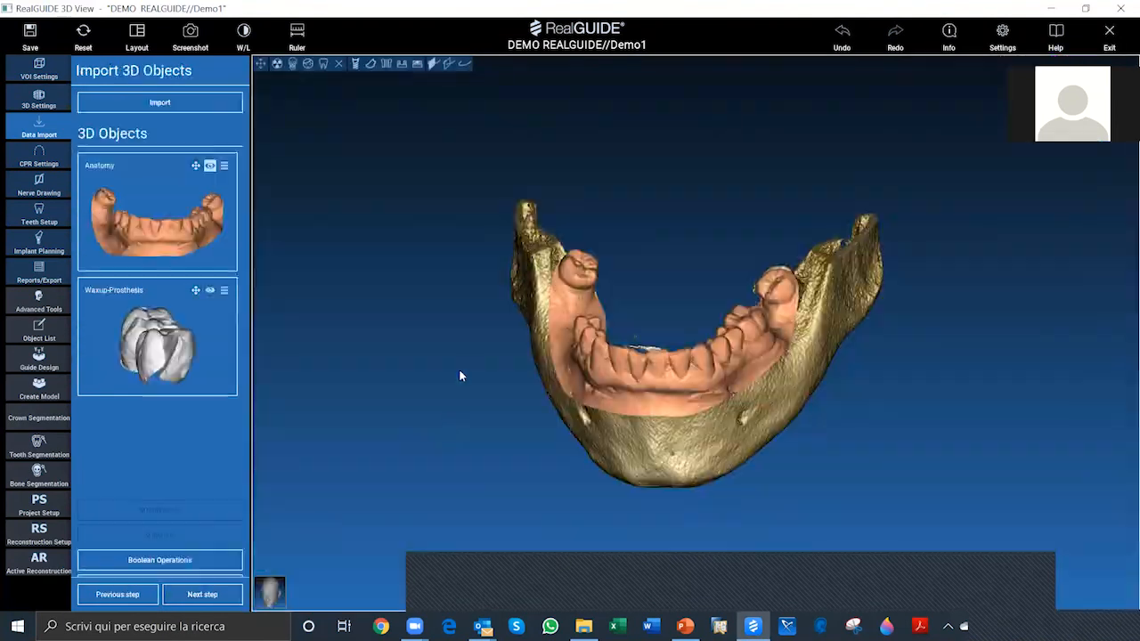
Step: Show the Waxup-Prosthesis on the matched mandible and inspect its position from the front and above
{"action": "left_click_drag", "start_coordinate": [811, 514], "coordinate": [673, 259]}
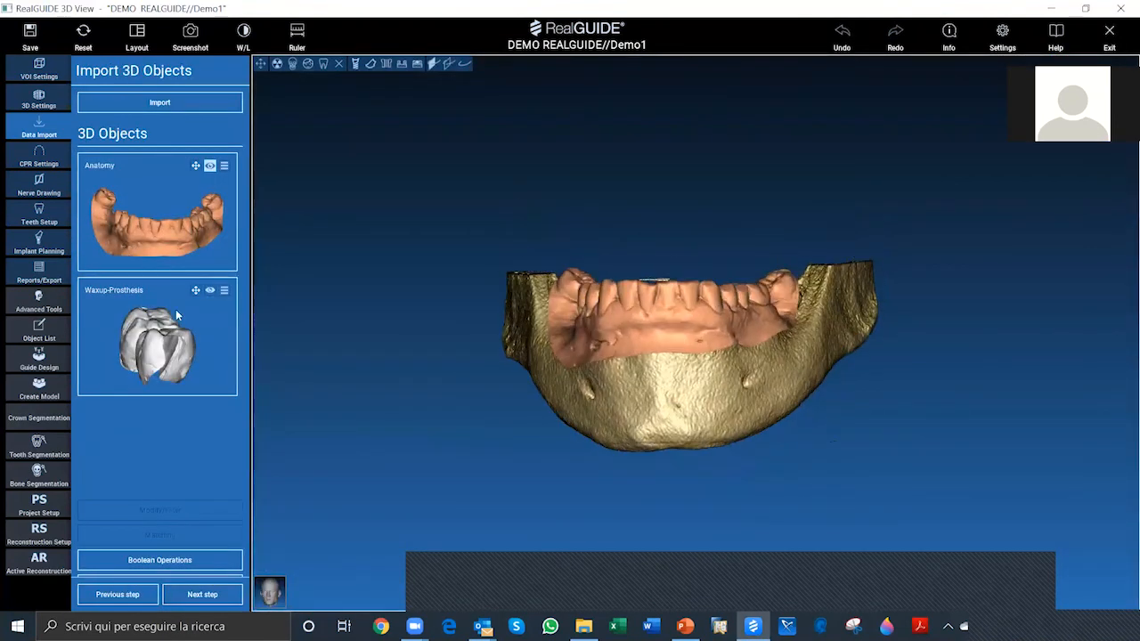
{"action": "left_click", "coordinate": [211, 290]}
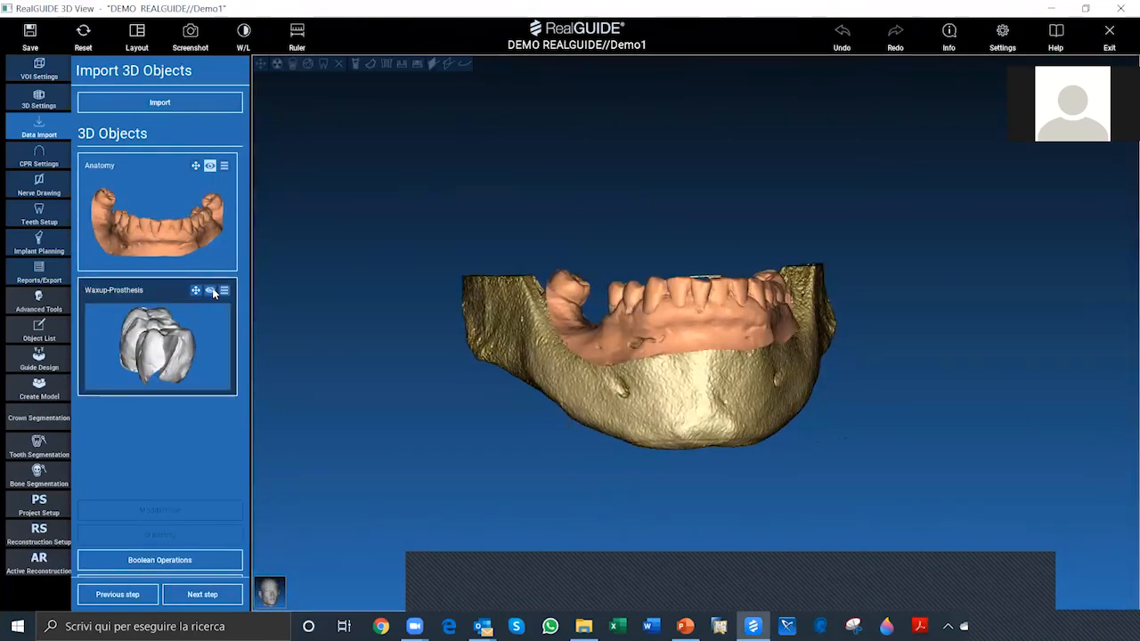
{"action": "left_click_drag", "start_coordinate": [966, 385], "coordinate": [1005, 419]}
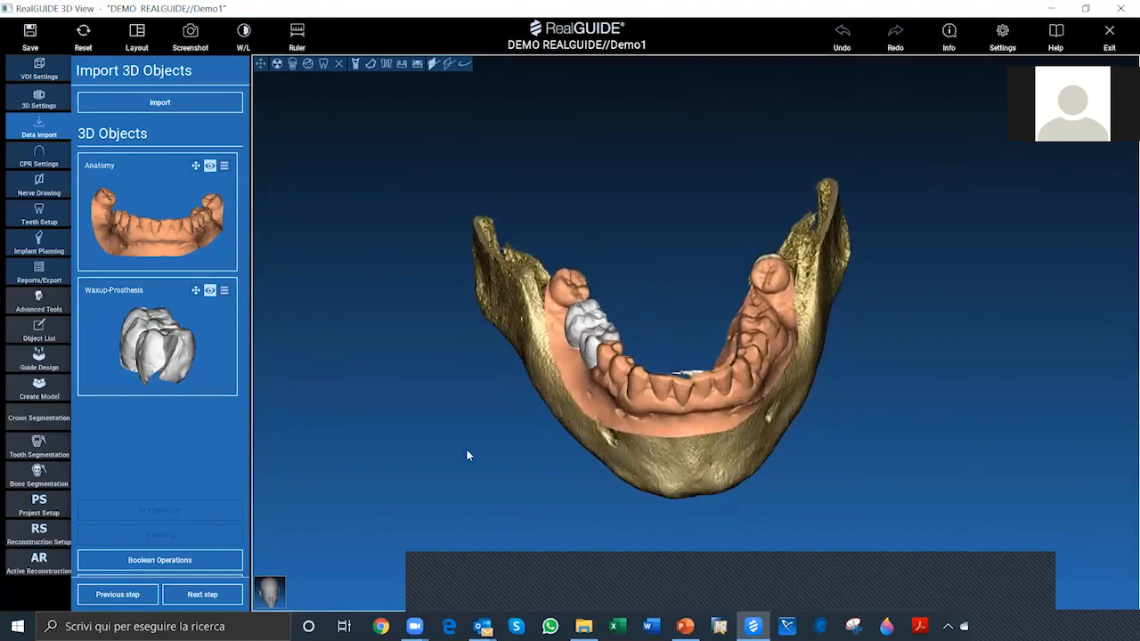
Step: Proceed to the CPR Settings and choose Mandible as the PANO region
{"action": "left_click", "coordinate": [213, 596]}
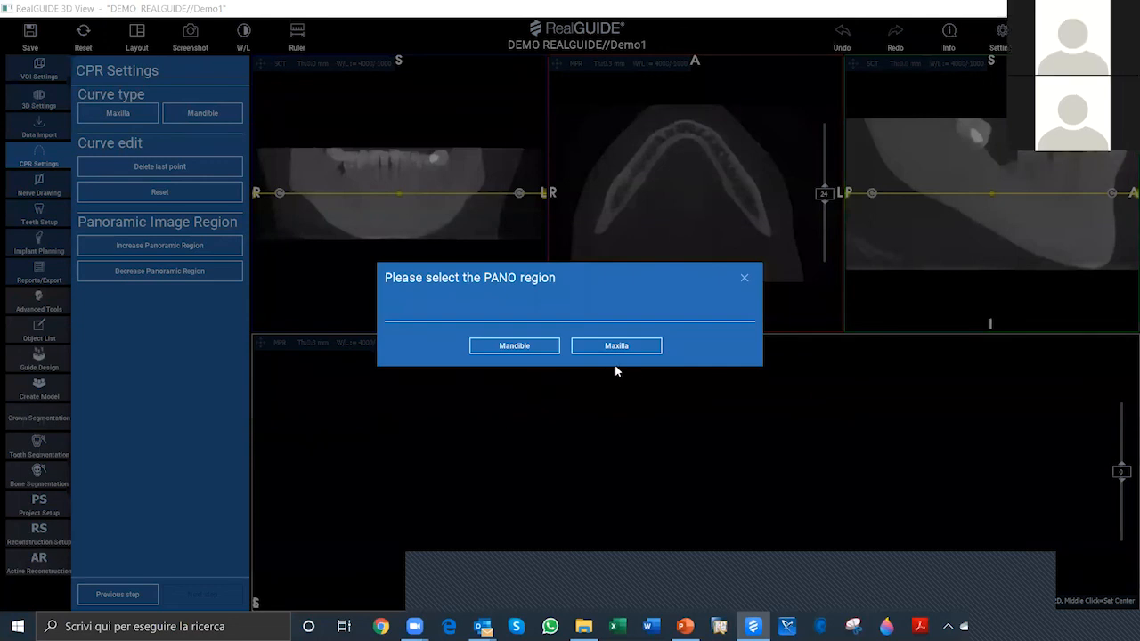
{"action": "left_click", "coordinate": [525, 348]}
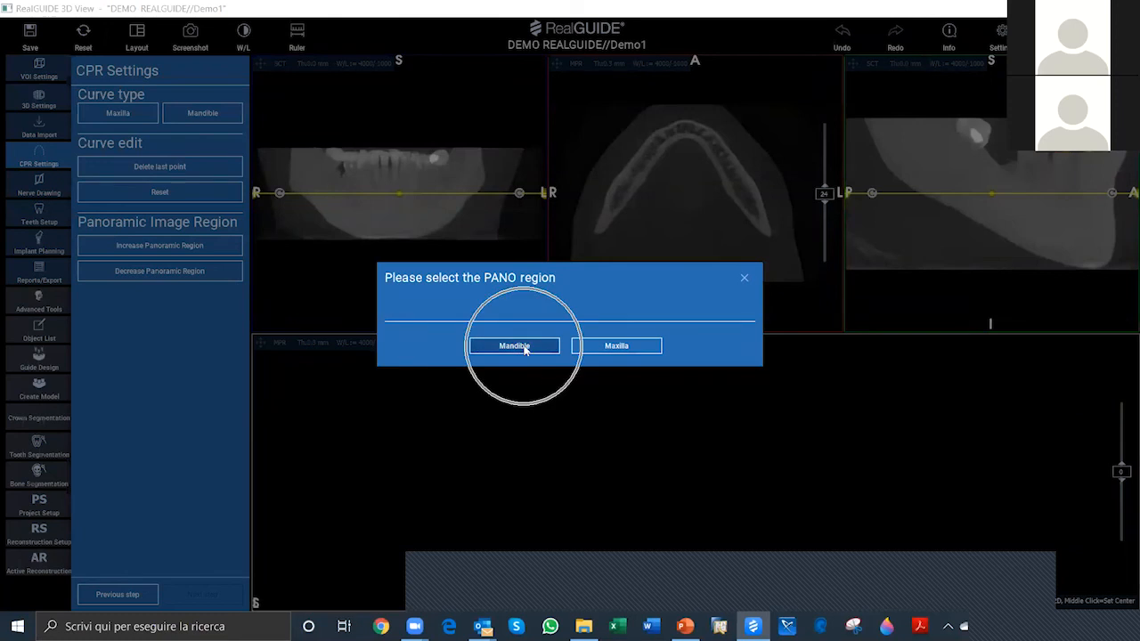
{"action": "left_click", "coordinate": [525, 348]}
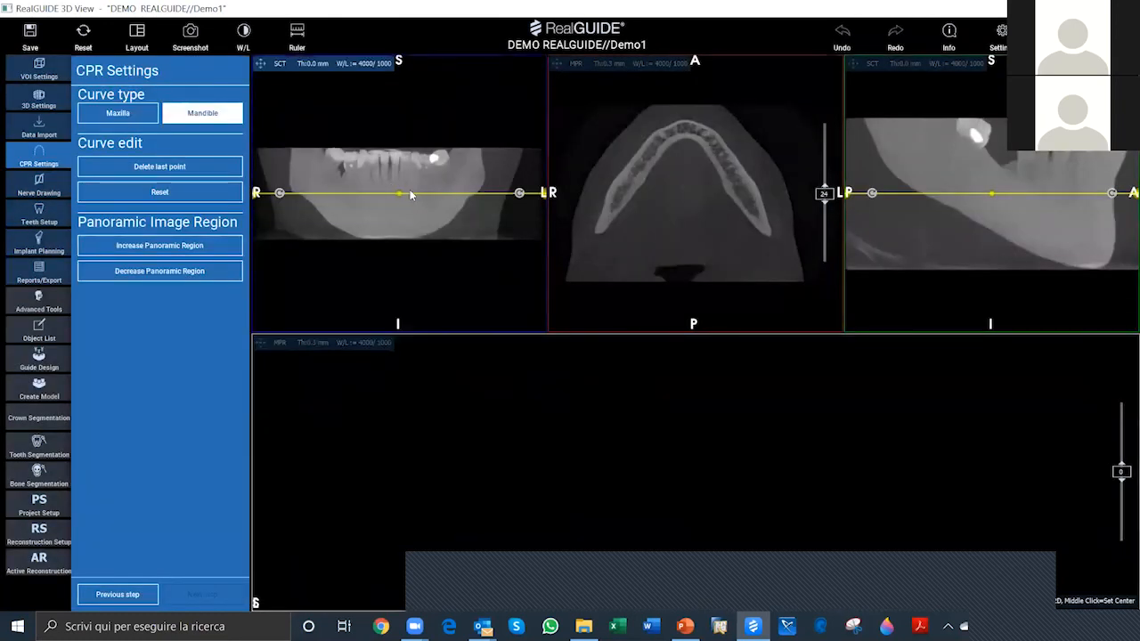
Step: Move and tilt the axial reference plane in the frontal and lateral views so it follows the mandible's slope
{"action": "left_click_drag", "start_coordinate": [411, 198], "coordinate": [412, 203]}
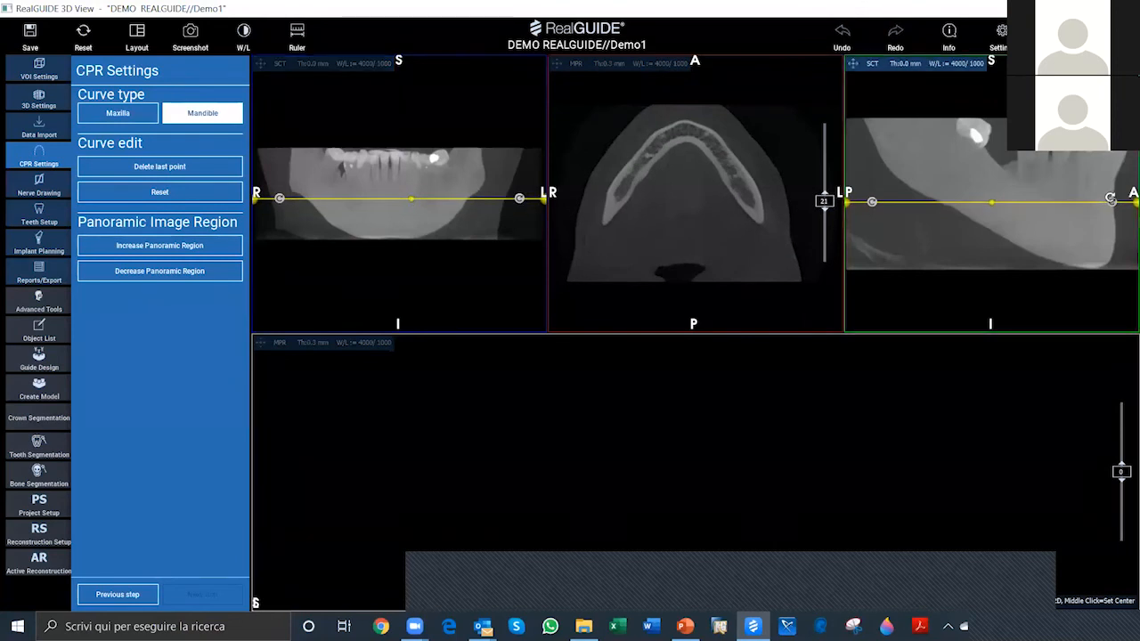
{"action": "left_click_drag", "start_coordinate": [1111, 201], "coordinate": [1087, 246]}
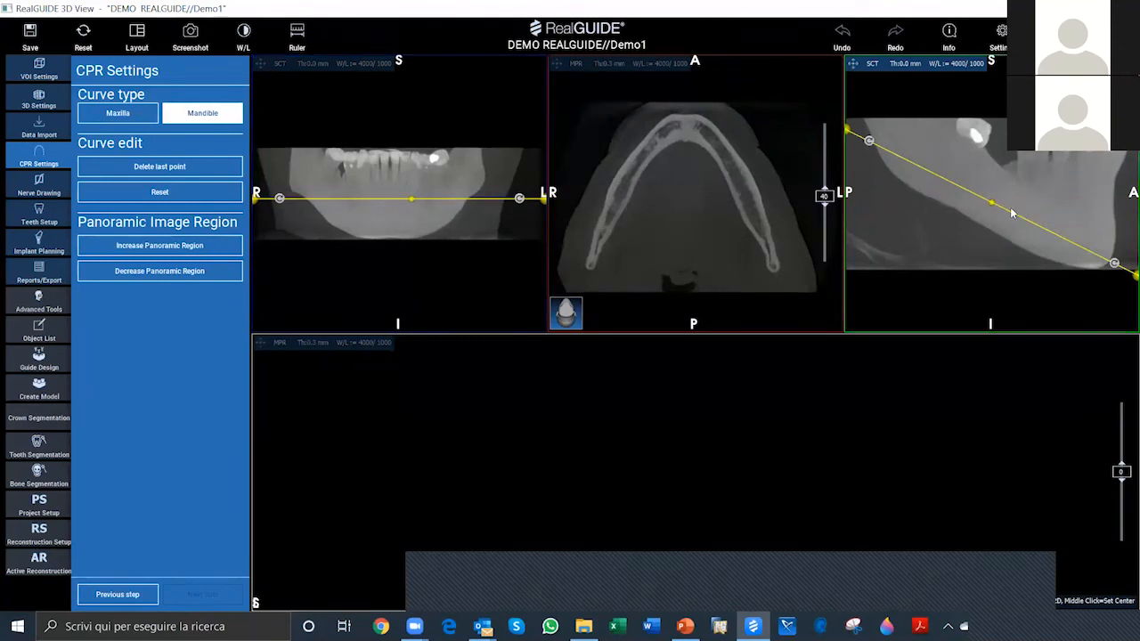
{"action": "left_click_drag", "start_coordinate": [1009, 211], "coordinate": [1026, 198]}
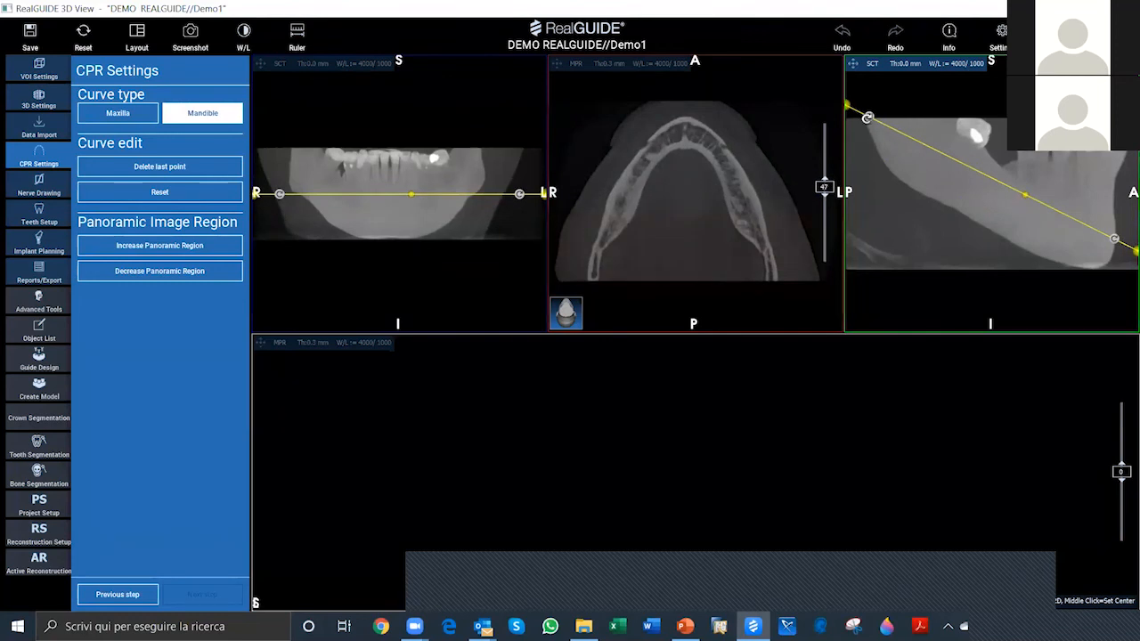
{"action": "left_click_drag", "start_coordinate": [869, 111], "coordinate": [868, 109]}
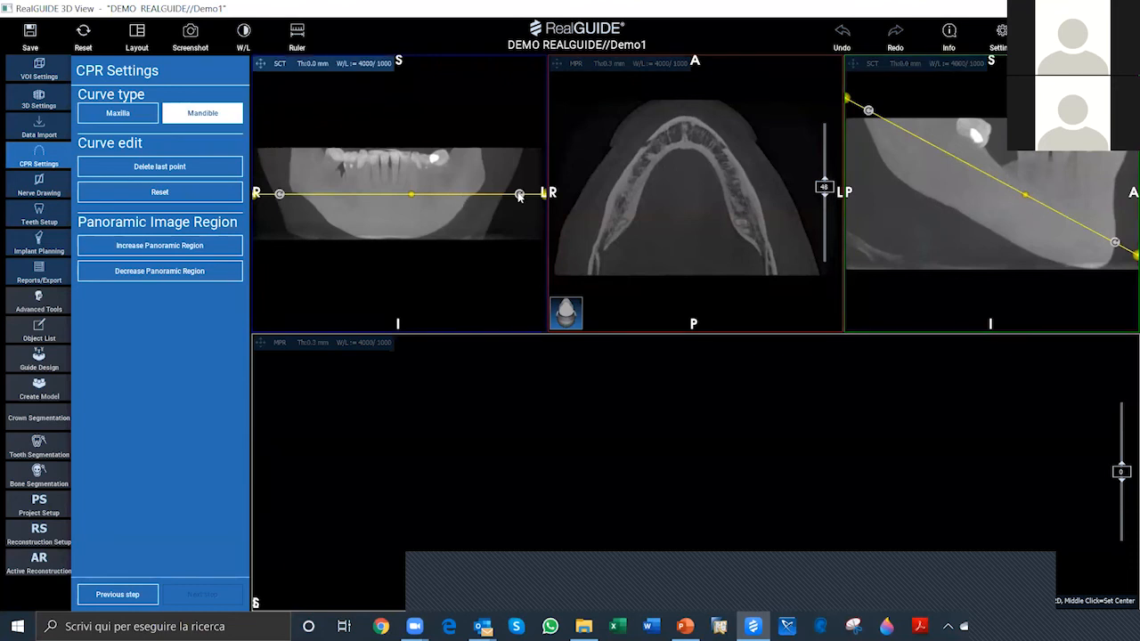
{"action": "scroll", "coordinate": [603, 260], "scroll_direction": "down", "scroll_amount": 1}
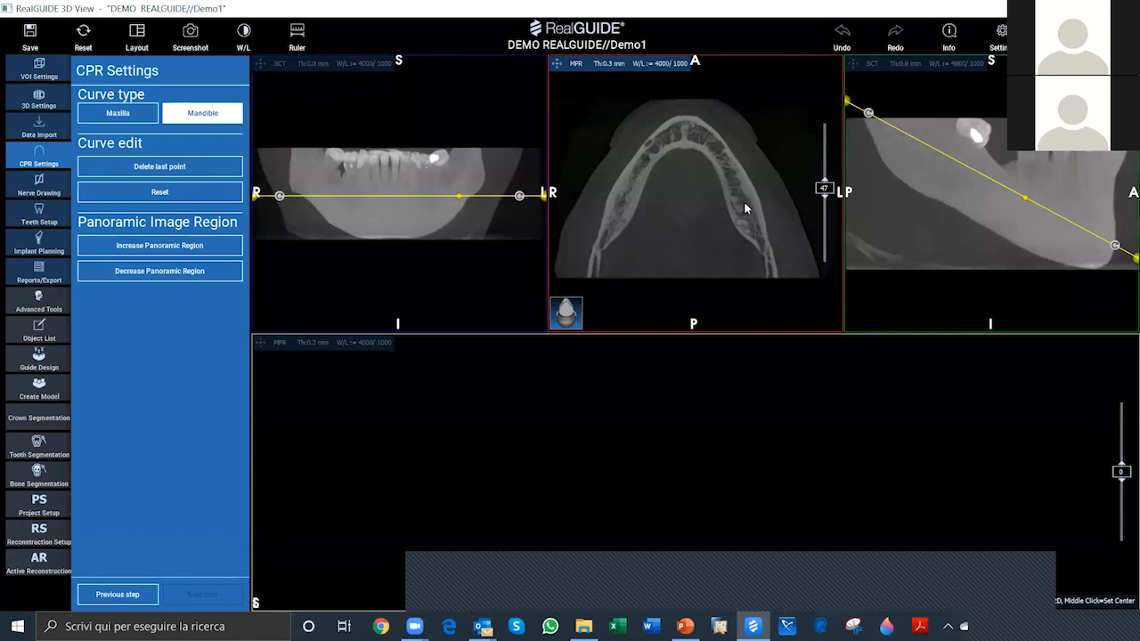
Step: Trace the panoramic curve through the middle of the mandibular arch in the axial view, from the right posterior end to the left
{"action": "left_click", "coordinate": [592, 267]}
{"action": "left_click", "coordinate": [606, 231]}
{"action": "left_click", "coordinate": [623, 199]}
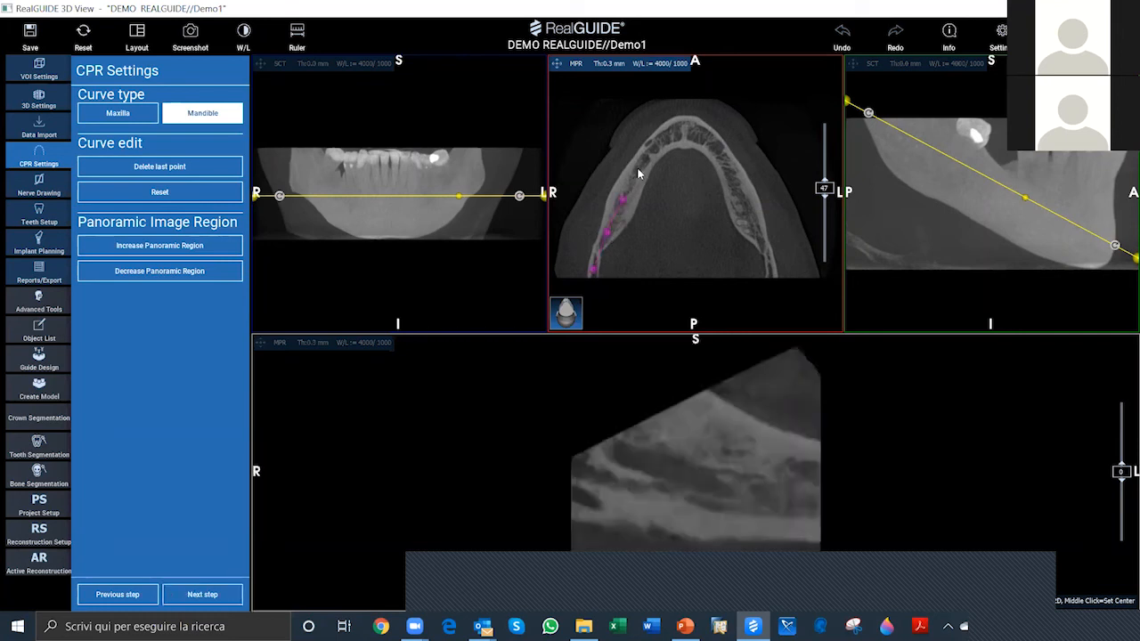
{"action": "left_click", "coordinate": [638, 172]}
{"action": "left_click", "coordinate": [660, 144]}
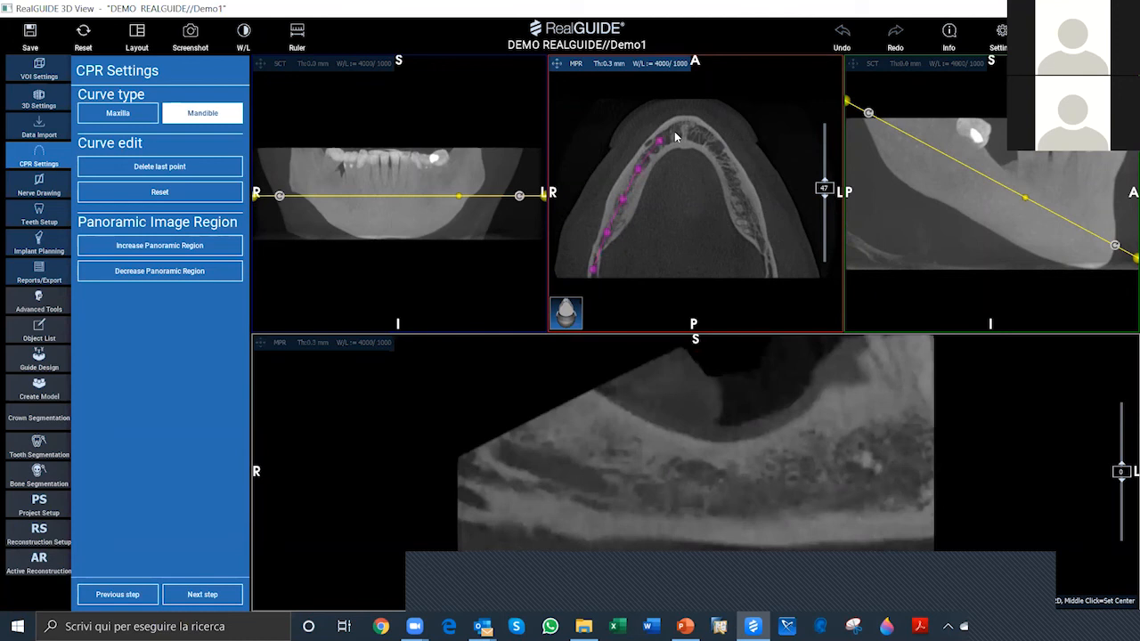
{"action": "left_click", "coordinate": [680, 132]}
{"action": "left_click", "coordinate": [700, 137]}
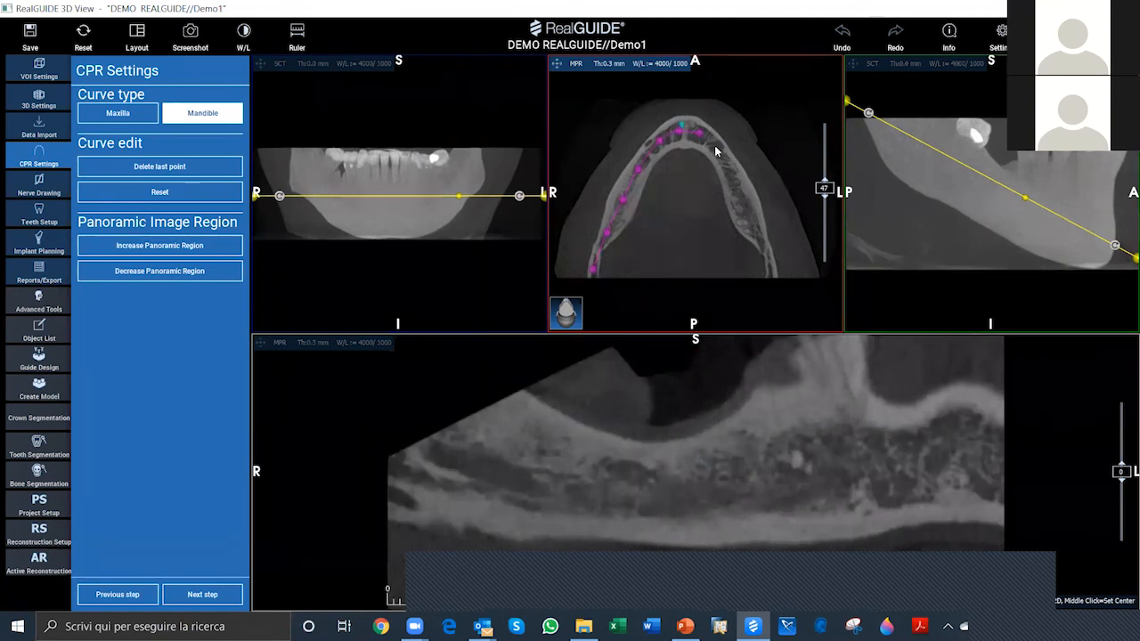
{"action": "left_click", "coordinate": [715, 148]}
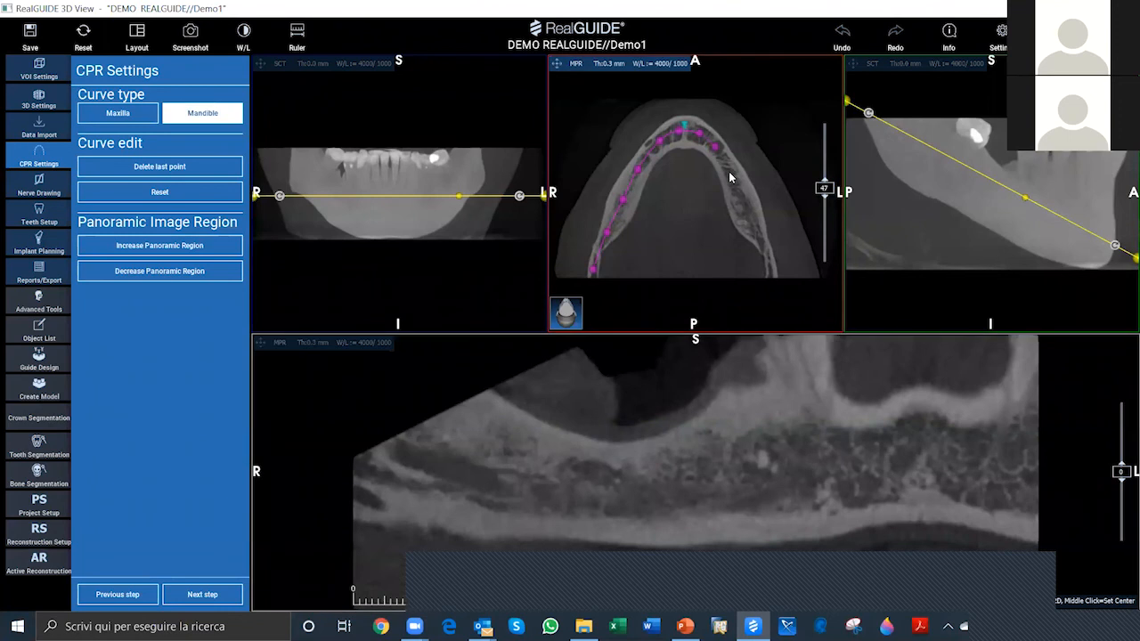
{"action": "left_click", "coordinate": [730, 173]}
{"action": "left_click", "coordinate": [745, 207]}
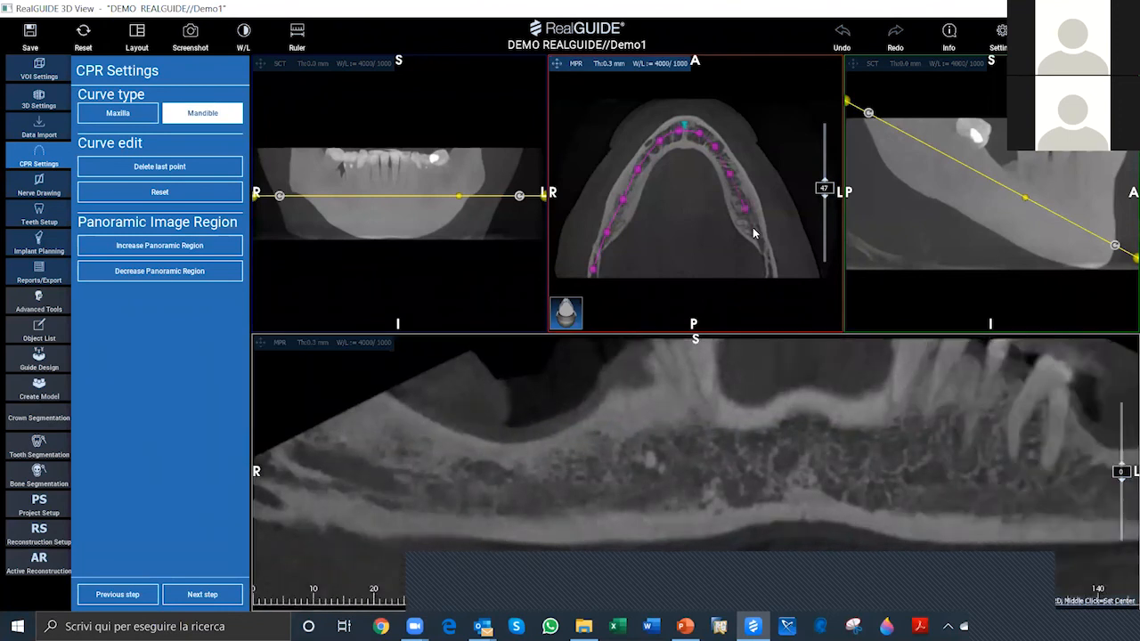
{"action": "left_click", "coordinate": [758, 234]}
{"action": "left_click", "coordinate": [773, 278]}
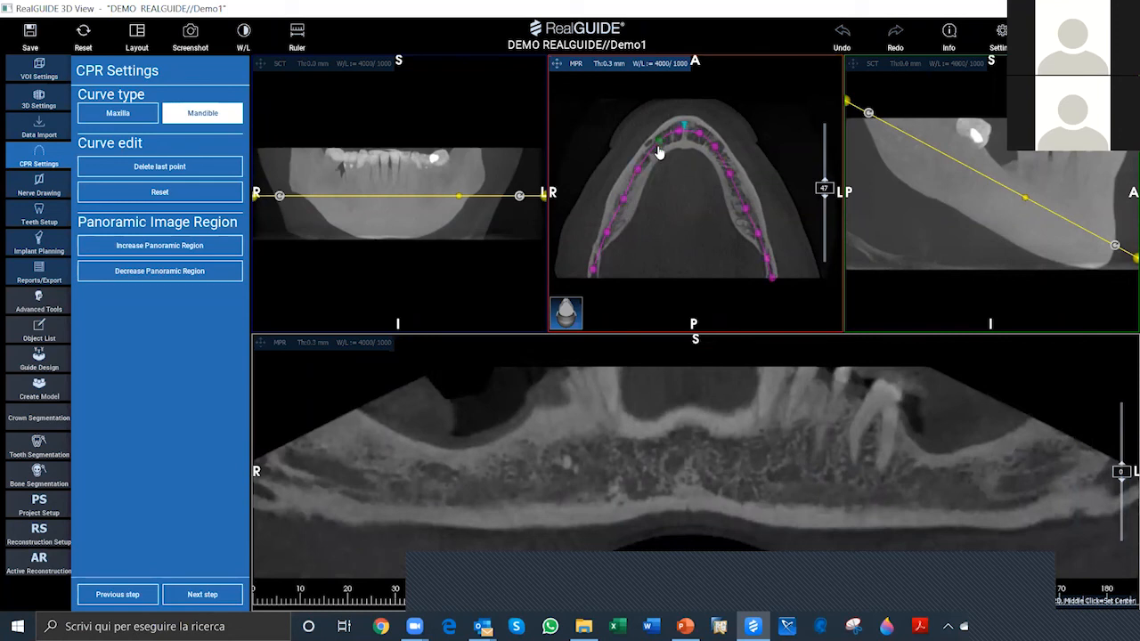
Step: Fine-tune the panoramic curve points on the right and left sides of the arch and increase the panoramic image region once
{"action": "left_click_drag", "start_coordinate": [659, 142], "coordinate": [660, 144]}
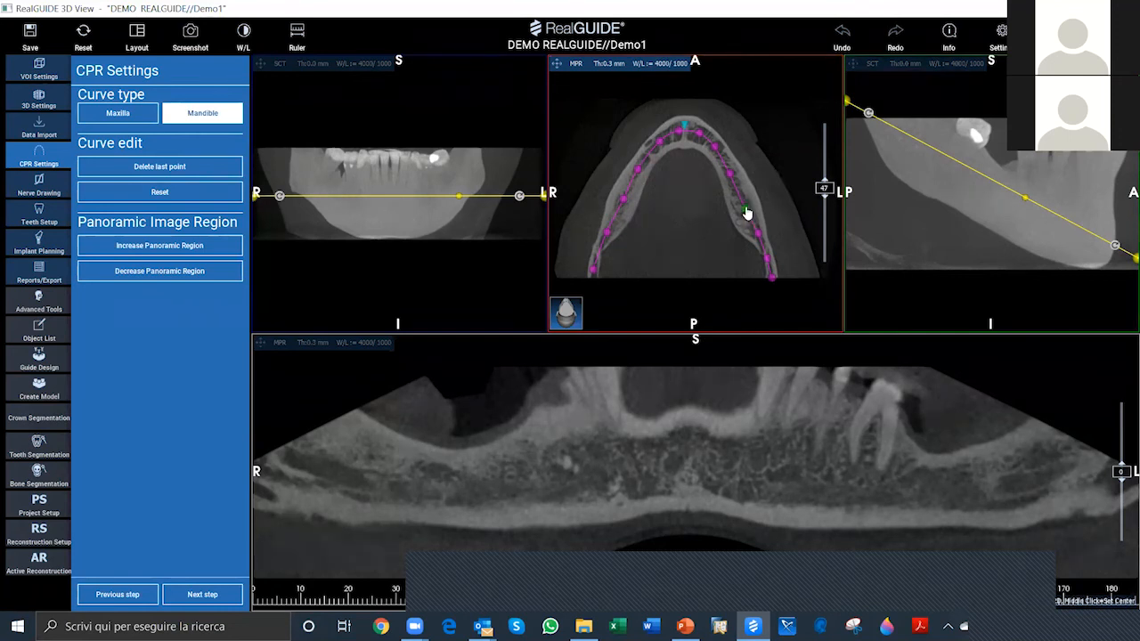
{"action": "mouse_move", "coordinate": [747, 213]}
{"action": "left_mouse_down"}
{"action": "mouse_move", "coordinate": [761, 217]}
{"action": "mouse_move", "coordinate": [747, 226]}
{"action": "mouse_move", "coordinate": [746, 209]}
{"action": "mouse_move", "coordinate": [713, 226]}
{"action": "mouse_move", "coordinate": [751, 208]}
{"action": "mouse_move", "coordinate": [746, 219]}
{"action": "mouse_move", "coordinate": [740, 198]}
{"action": "left_mouse_up"}
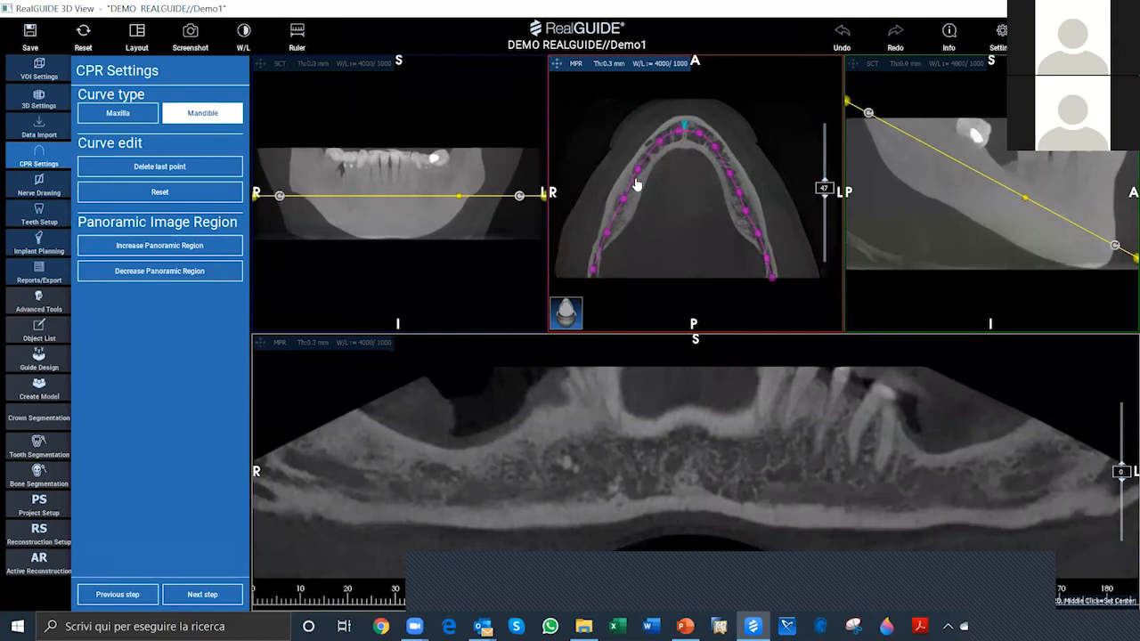
{"action": "left_click", "coordinate": [162, 247]}
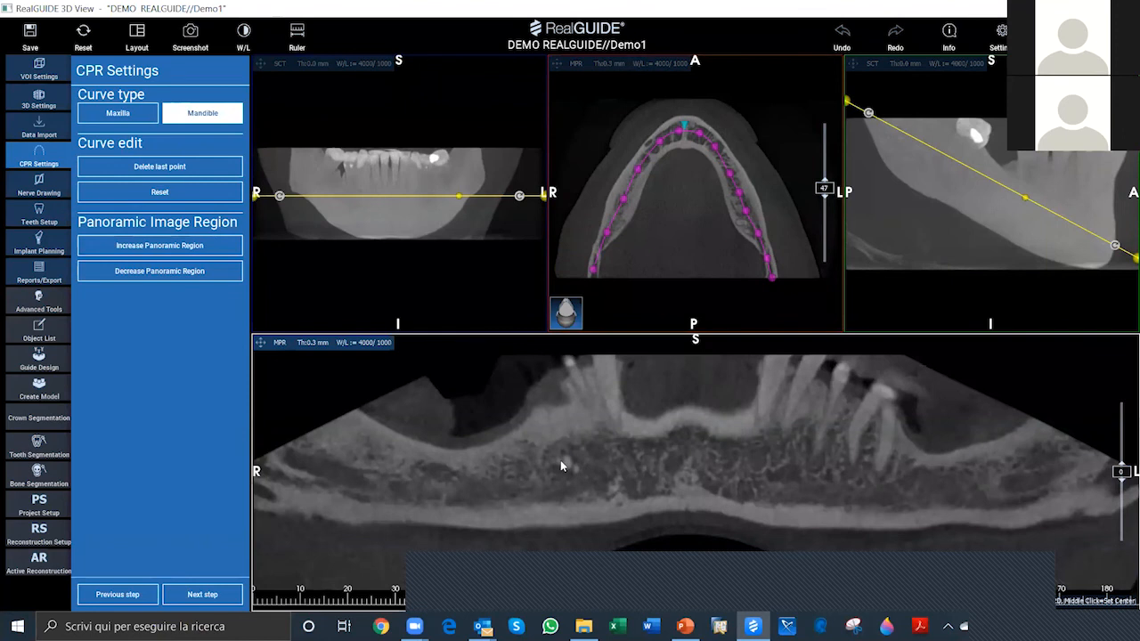
Step: Proceed to nerve drawing and trace the right nerve, about 50 mm long, from back to front along the mandibular canal in the panoramic view
{"action": "left_click", "coordinate": [204, 595]}
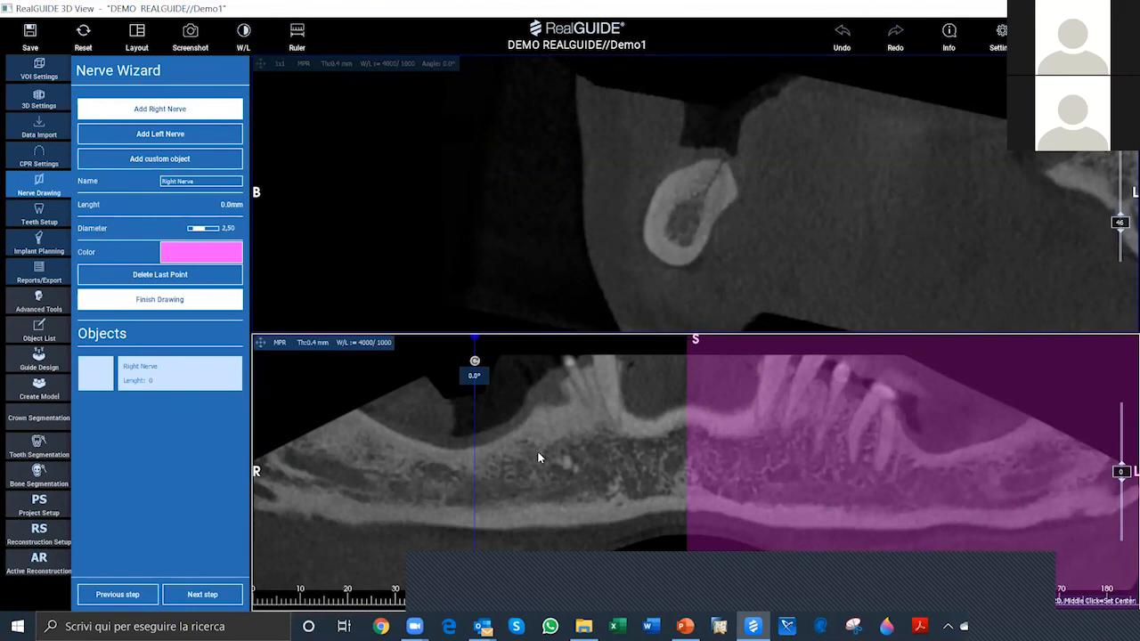
{"action": "scroll", "coordinate": [505, 464], "scroll_direction": "down", "scroll_amount": 1}
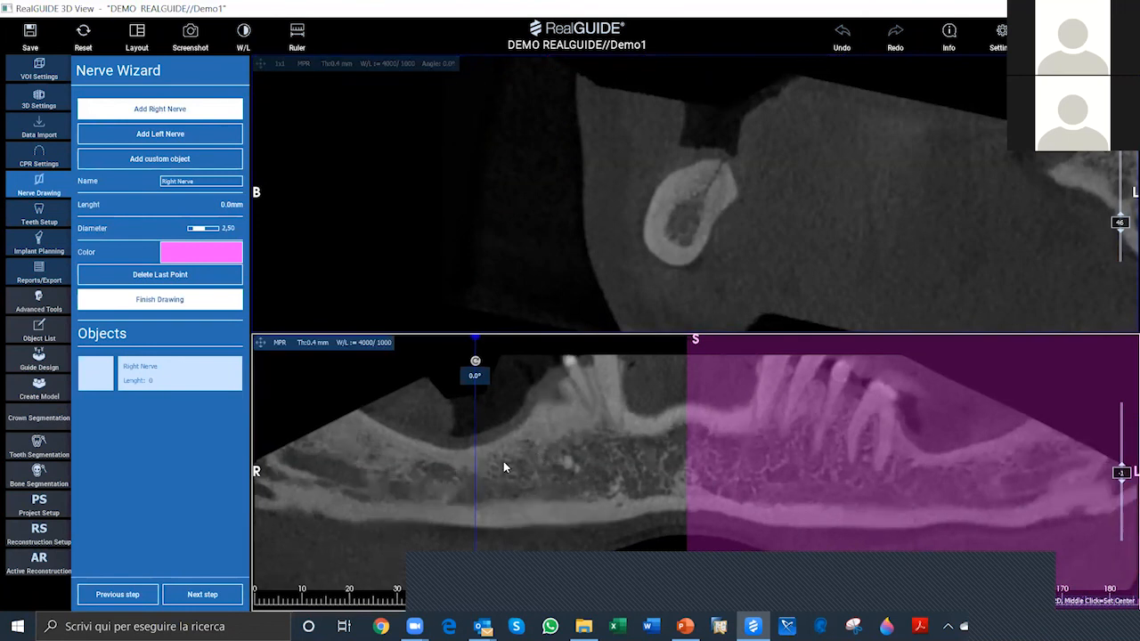
{"action": "scroll", "coordinate": [503, 462], "scroll_direction": "up", "scroll_amount": 7}
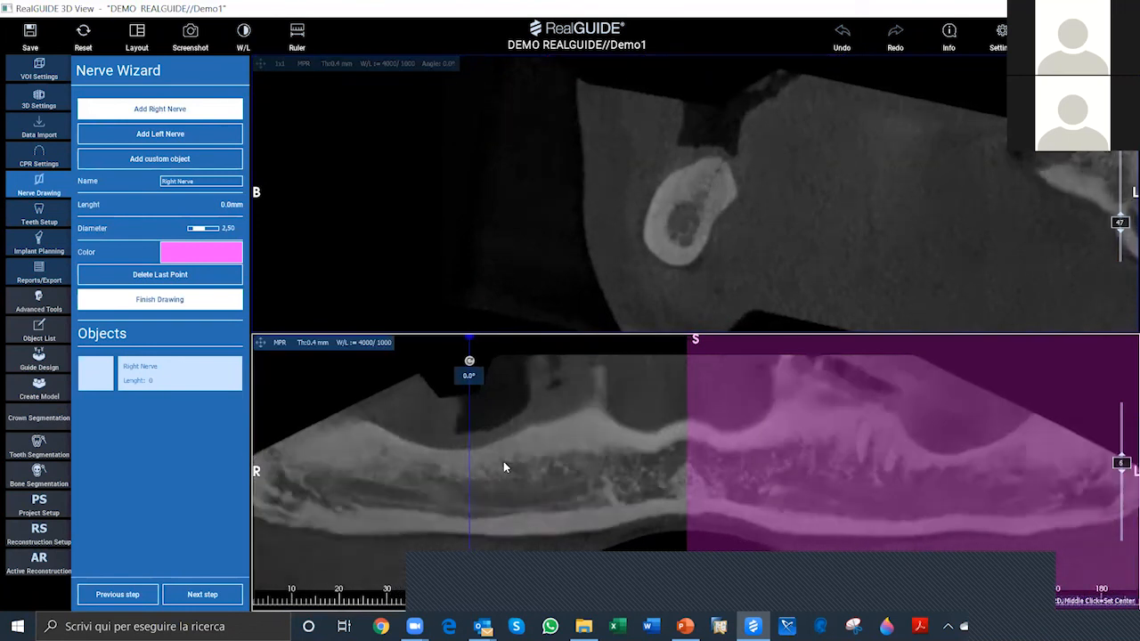
{"action": "scroll", "coordinate": [502, 463], "scroll_direction": "up", "scroll_amount": 6}
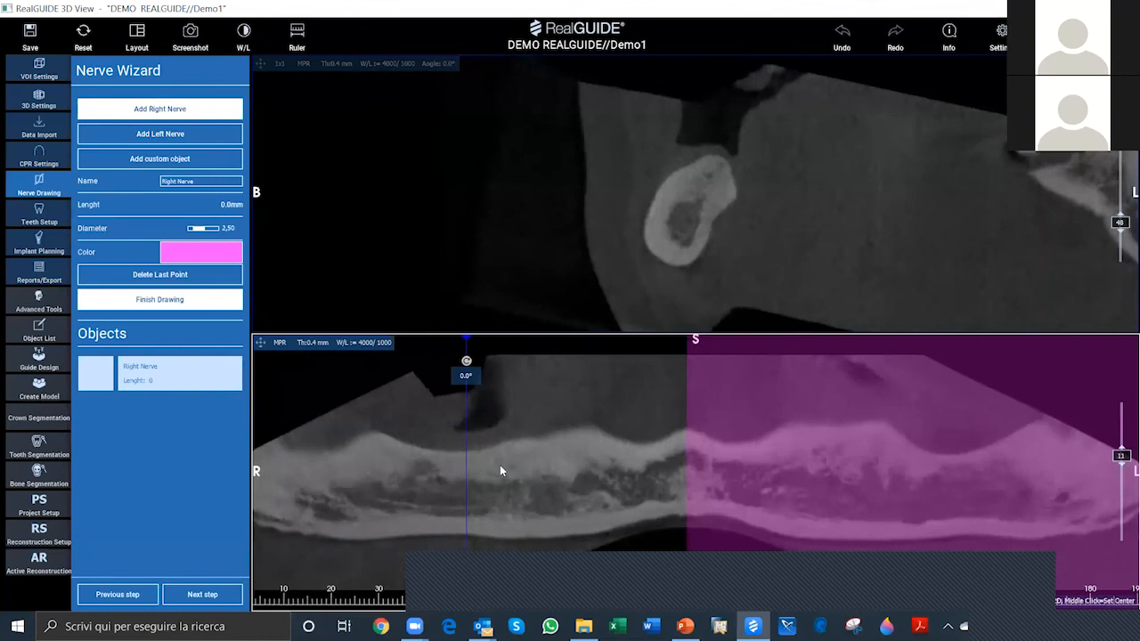
{"action": "scroll", "coordinate": [500, 465], "scroll_direction": "up", "scroll_amount": 1}
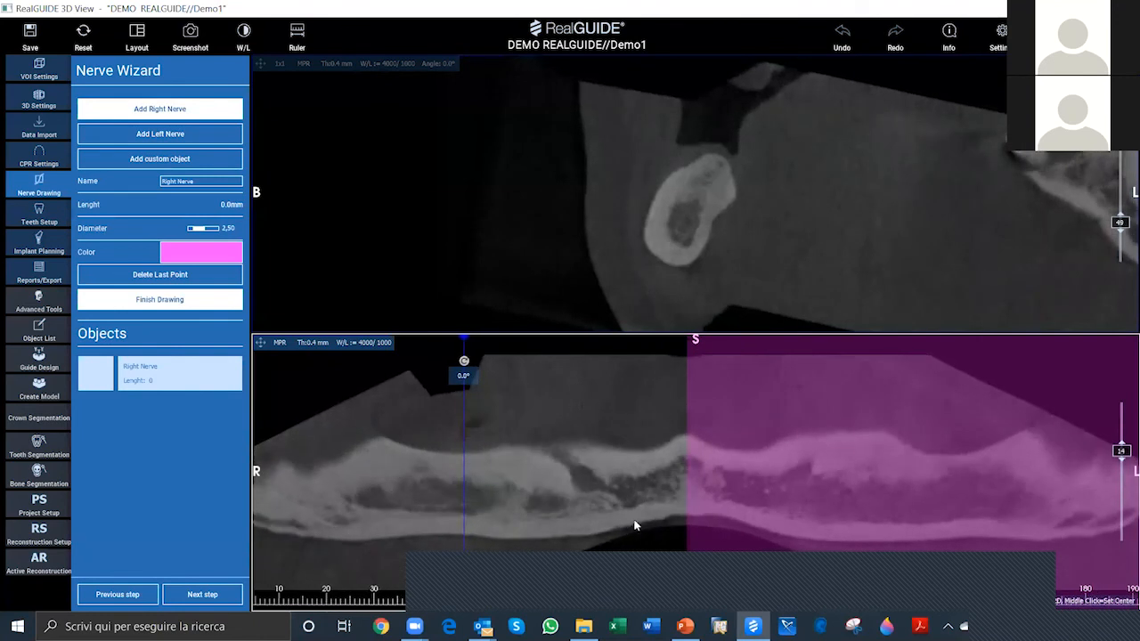
{"action": "scroll", "coordinate": [468, 475], "scroll_direction": "down", "scroll_amount": 7}
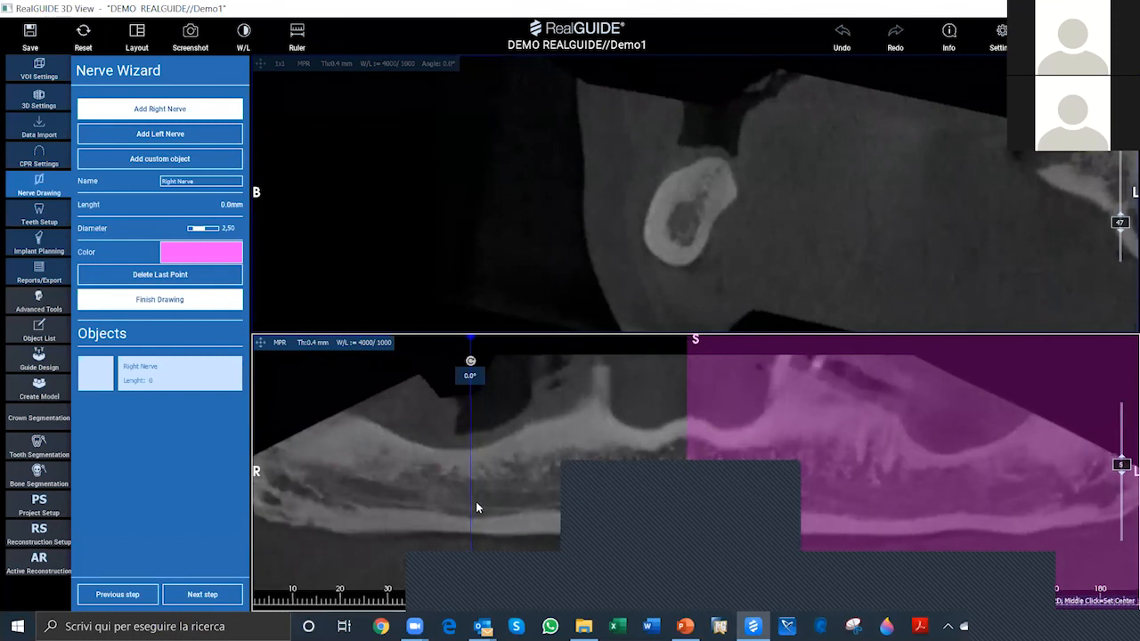
{"action": "left_click", "coordinate": [357, 488]}
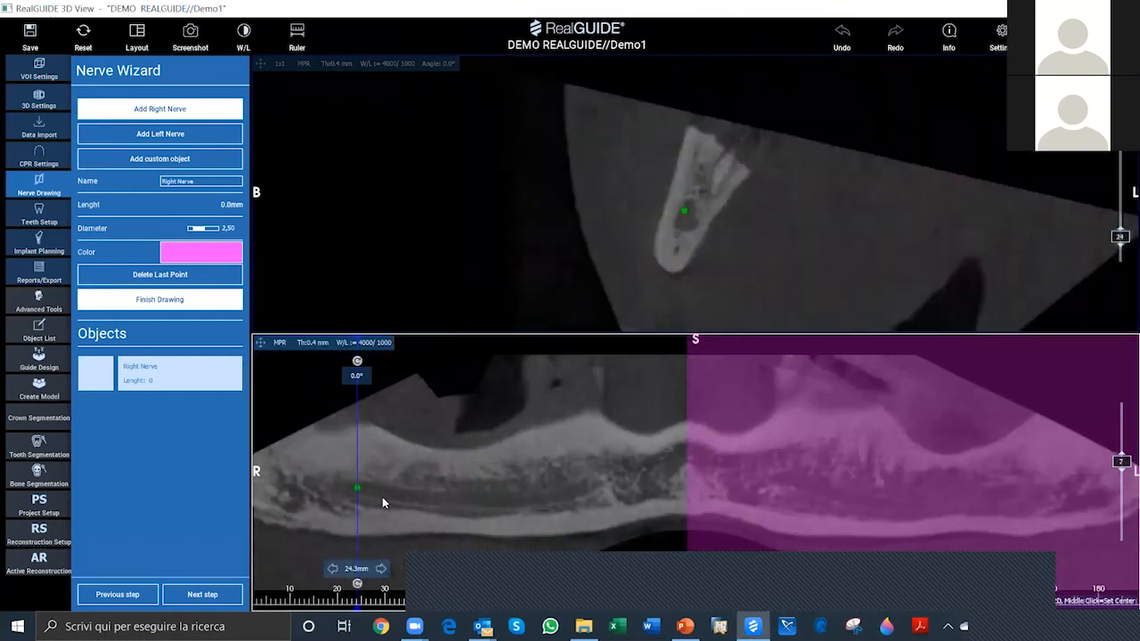
{"action": "left_click", "coordinate": [378, 493]}
{"action": "left_click", "coordinate": [407, 497]}
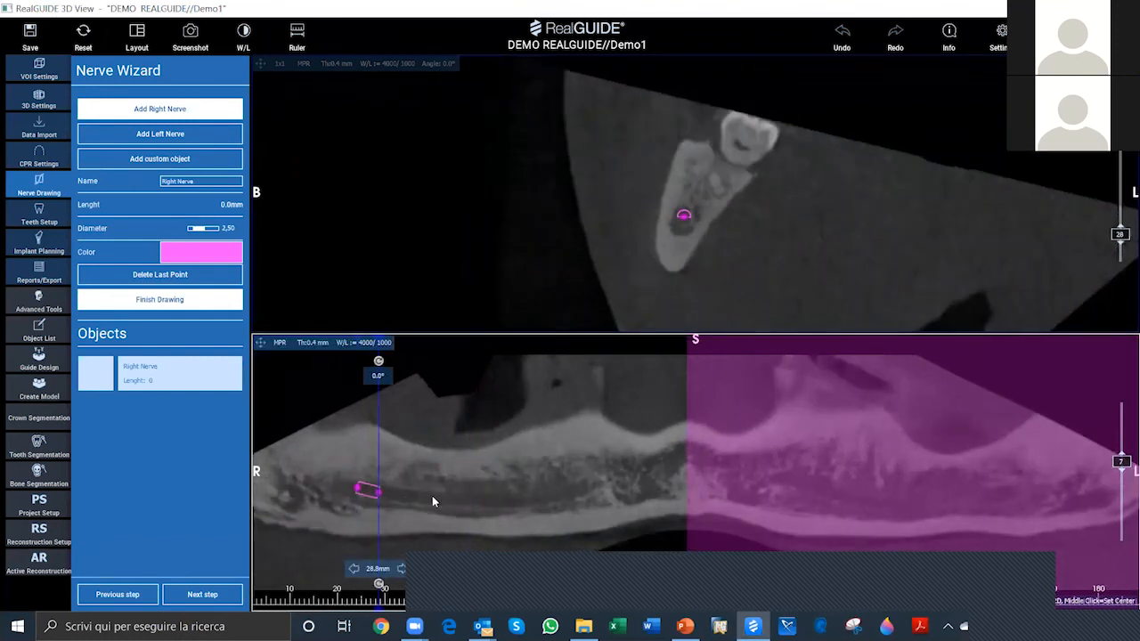
{"action": "left_click", "coordinate": [460, 498]}
{"action": "left_click", "coordinate": [479, 497]}
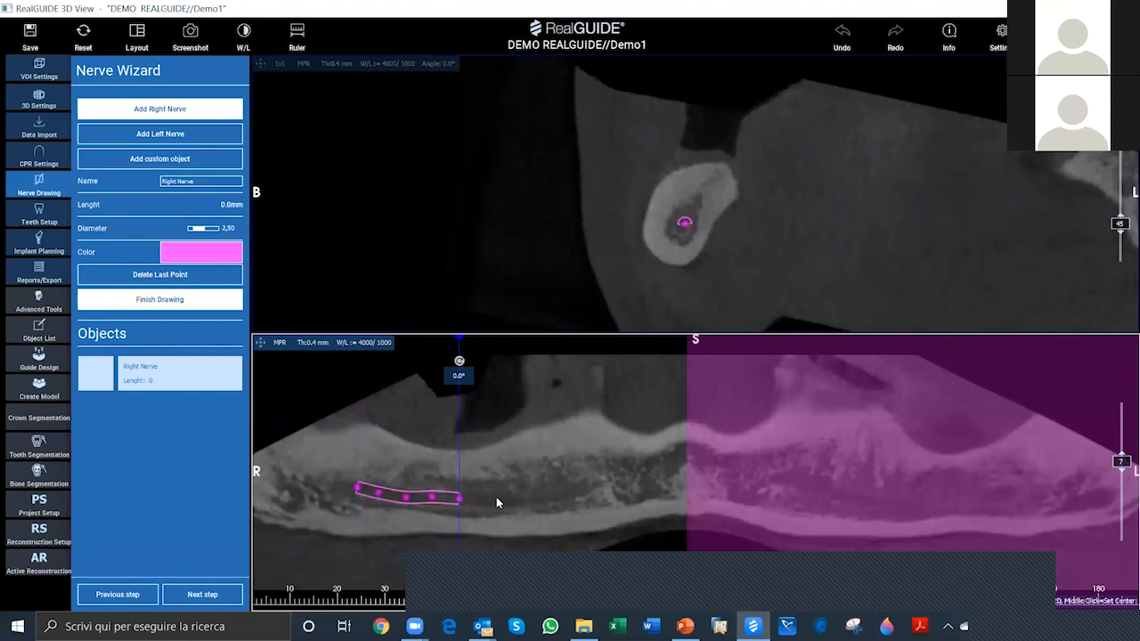
{"action": "left_click", "coordinate": [509, 500]}
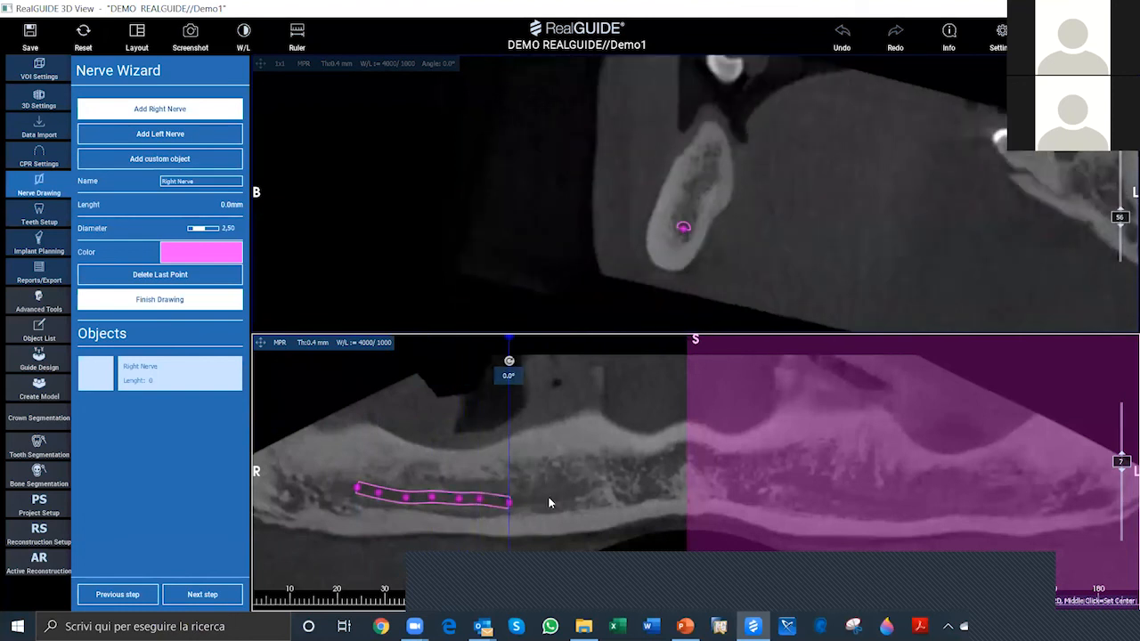
{"action": "left_click", "coordinate": [528, 499]}
{"action": "left_click", "coordinate": [548, 497]}
{"action": "left_click", "coordinate": [562, 493]}
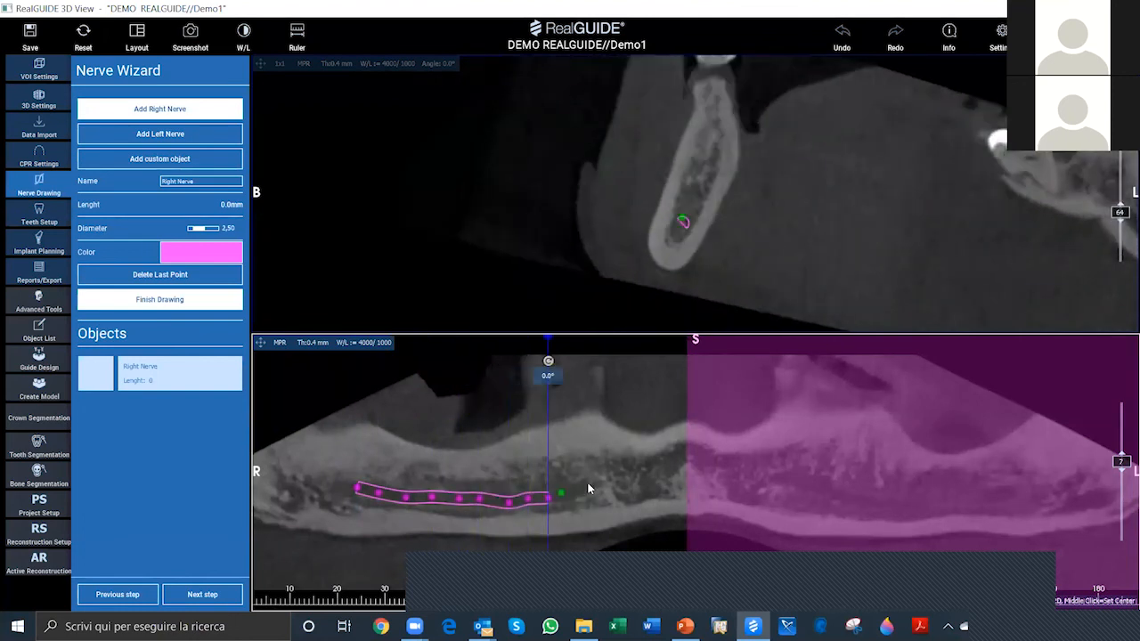
{"action": "left_click", "coordinate": [588, 488]}
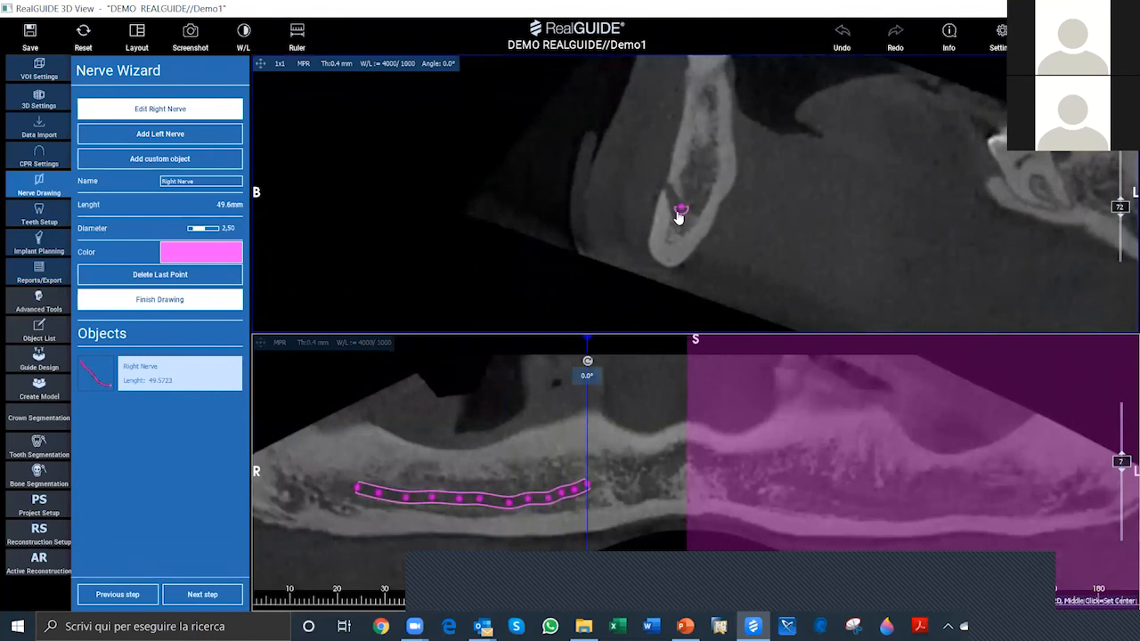
Step: Refine the right nerve's points and extend its front end outward through the mental foramen in the cross-section, to about 61 mm total length
{"action": "mouse_move", "coordinate": [678, 214]}
{"action": "left_mouse_down"}
{"action": "mouse_move", "coordinate": [691, 202]}
{"action": "mouse_move", "coordinate": [683, 217]}
{"action": "left_mouse_up"}
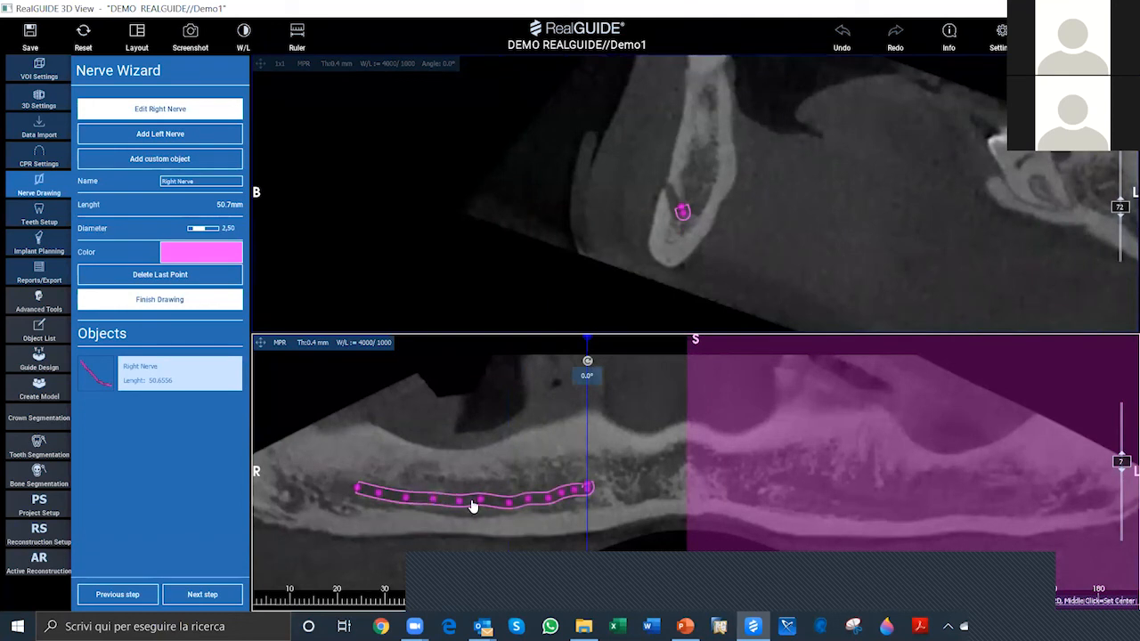
{"action": "left_click_drag", "start_coordinate": [473, 506], "coordinate": [484, 504]}
{"action": "left_click", "coordinate": [669, 195]}
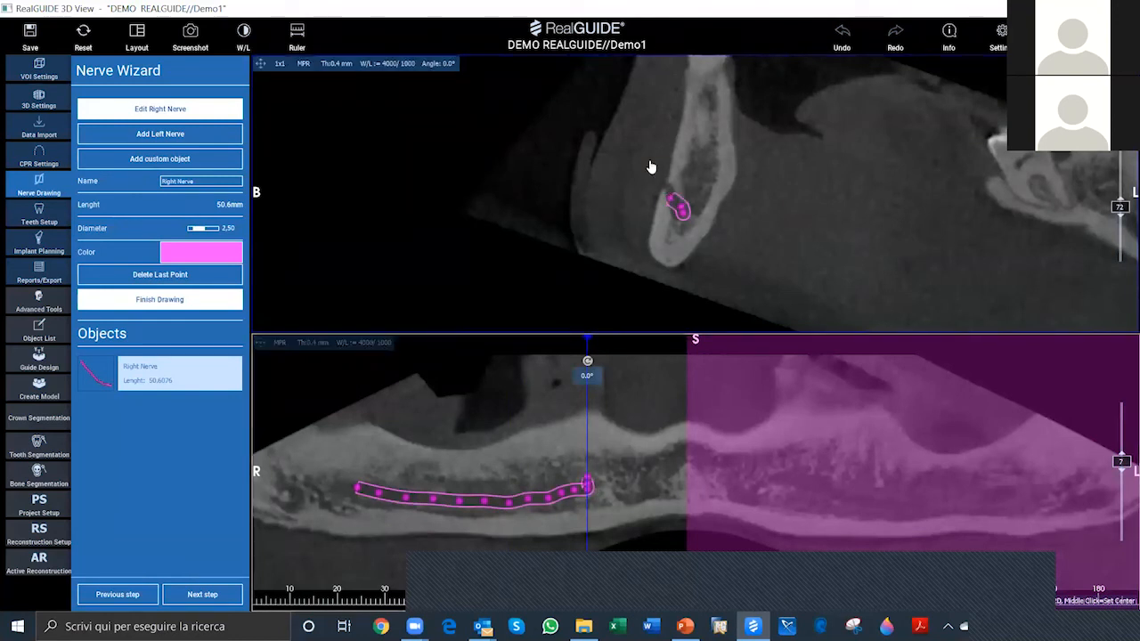
{"action": "left_click", "coordinate": [651, 163]}
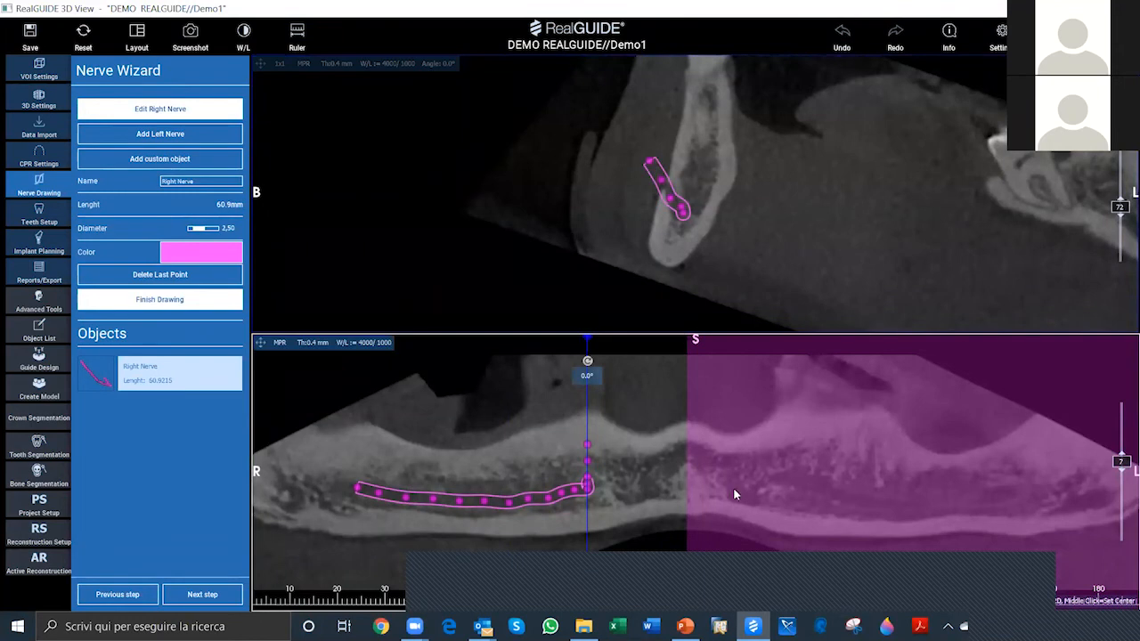
Step: Add the left nerve and trace it, about 51 mm long, from back to front along the left mandibular canal in the panoramic view
{"action": "left_click", "coordinate": [170, 134]}
{"action": "scroll", "coordinate": [1002, 509], "scroll_direction": "up", "scroll_amount": 3}
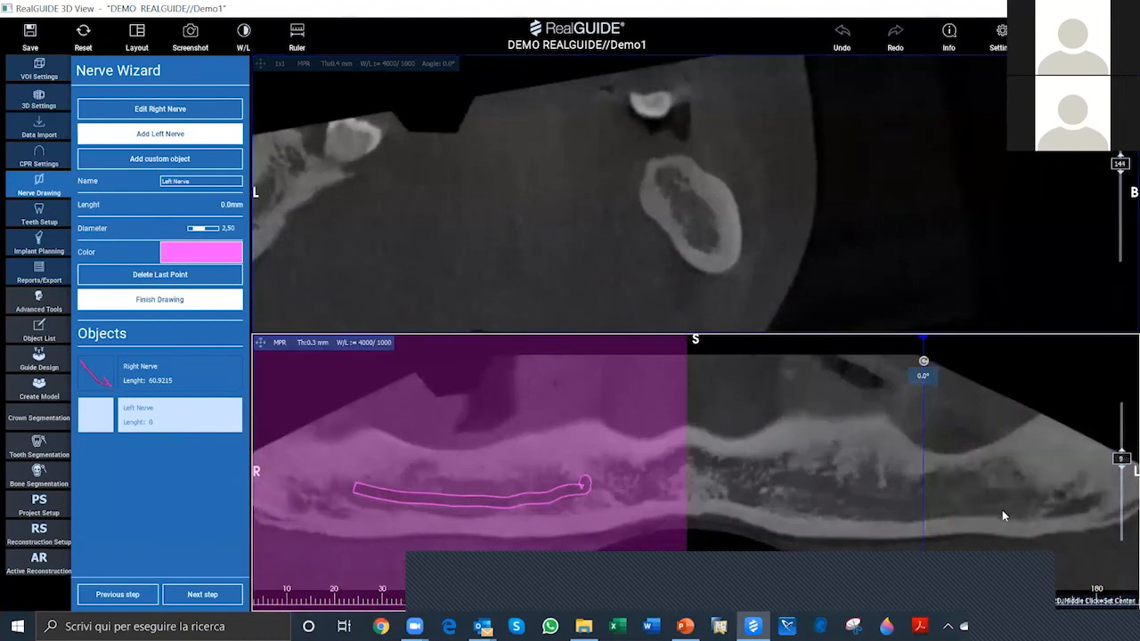
{"action": "scroll", "coordinate": [999, 510], "scroll_direction": "down", "scroll_amount": 4}
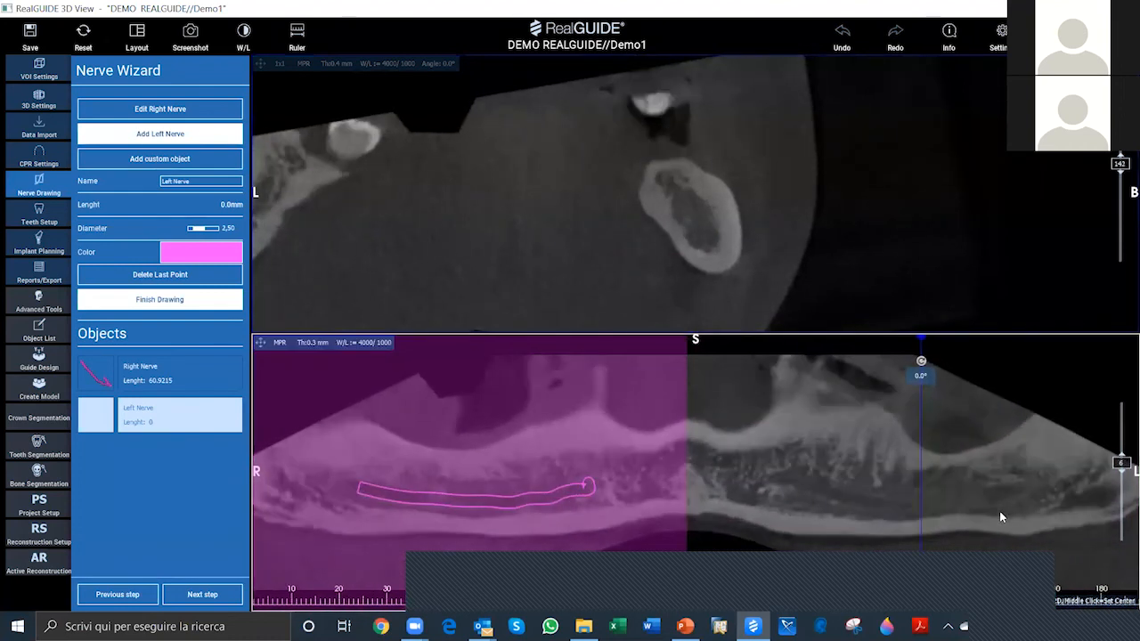
{"action": "scroll", "coordinate": [999, 510], "scroll_direction": "down", "scroll_amount": 2}
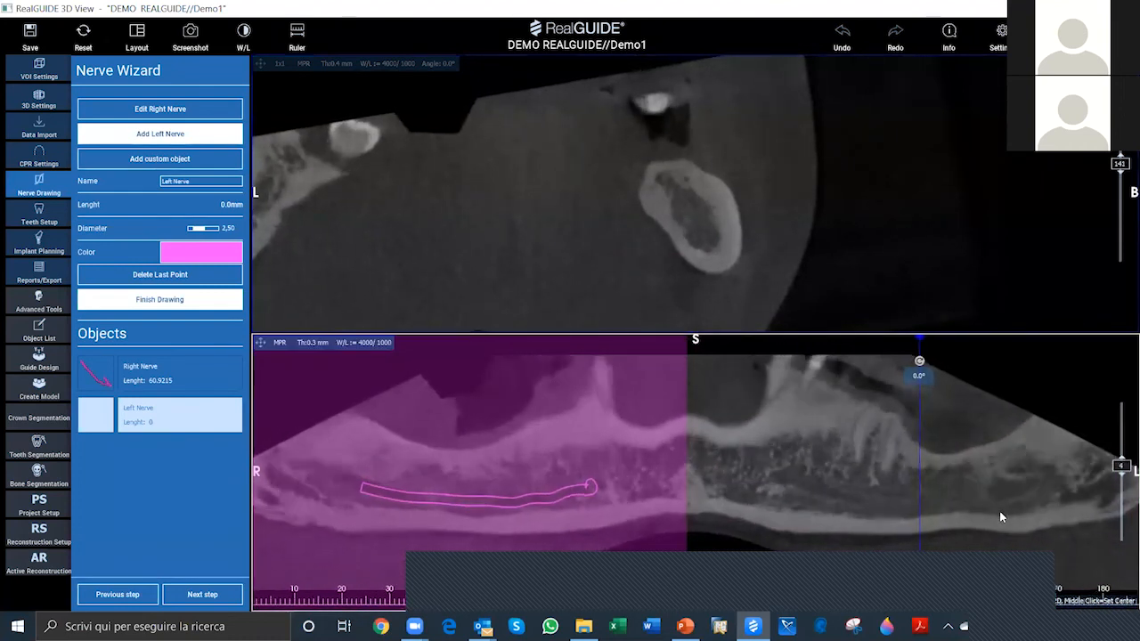
{"action": "scroll", "coordinate": [999, 510], "scroll_direction": "up", "scroll_amount": 2}
{"action": "scroll", "coordinate": [999, 510], "scroll_direction": "up", "scroll_amount": 1}
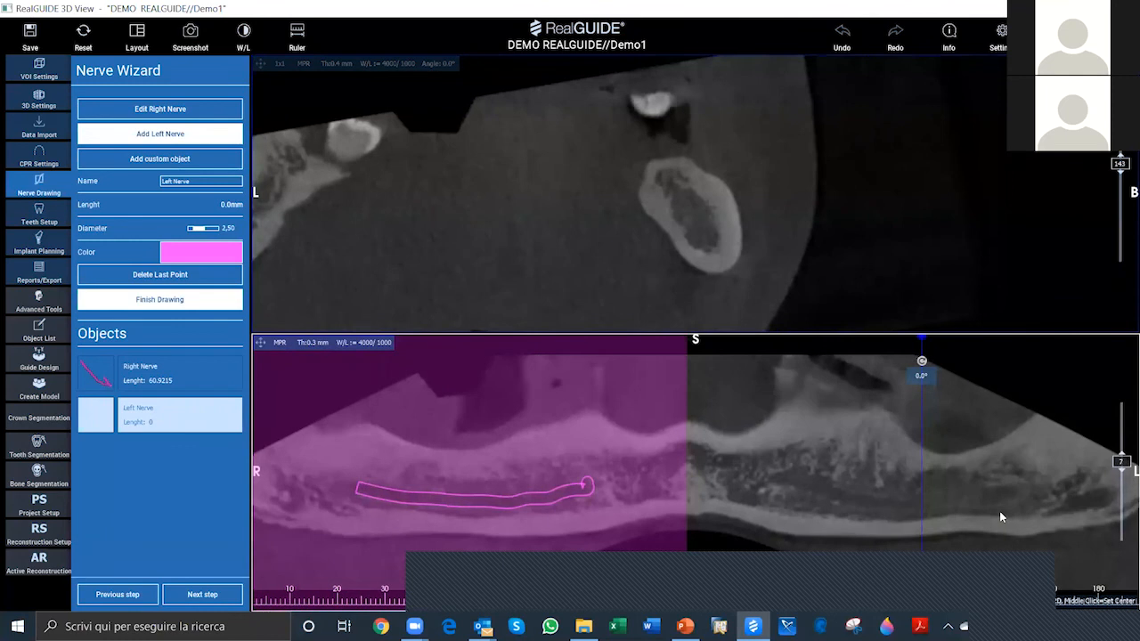
{"action": "scroll", "coordinate": [1002, 494], "scroll_direction": "up", "scroll_amount": 2}
{"action": "middle_click", "coordinate": [1012, 493]}
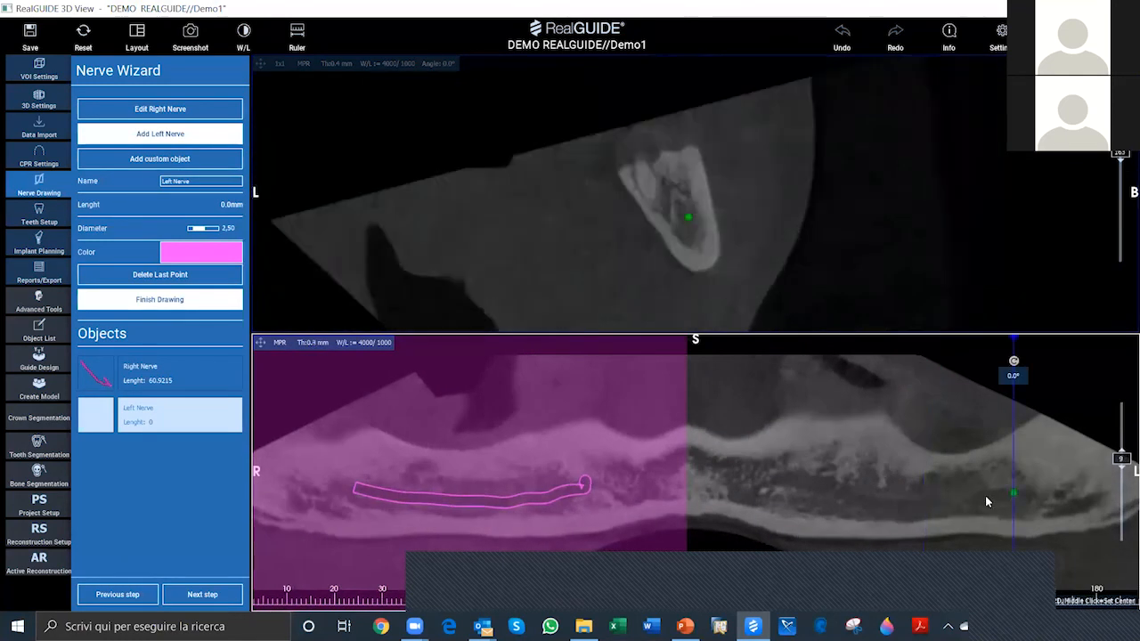
{"action": "left_click", "coordinate": [980, 496]}
{"action": "left_click", "coordinate": [949, 498]}
{"action": "left_click", "coordinate": [918, 505]}
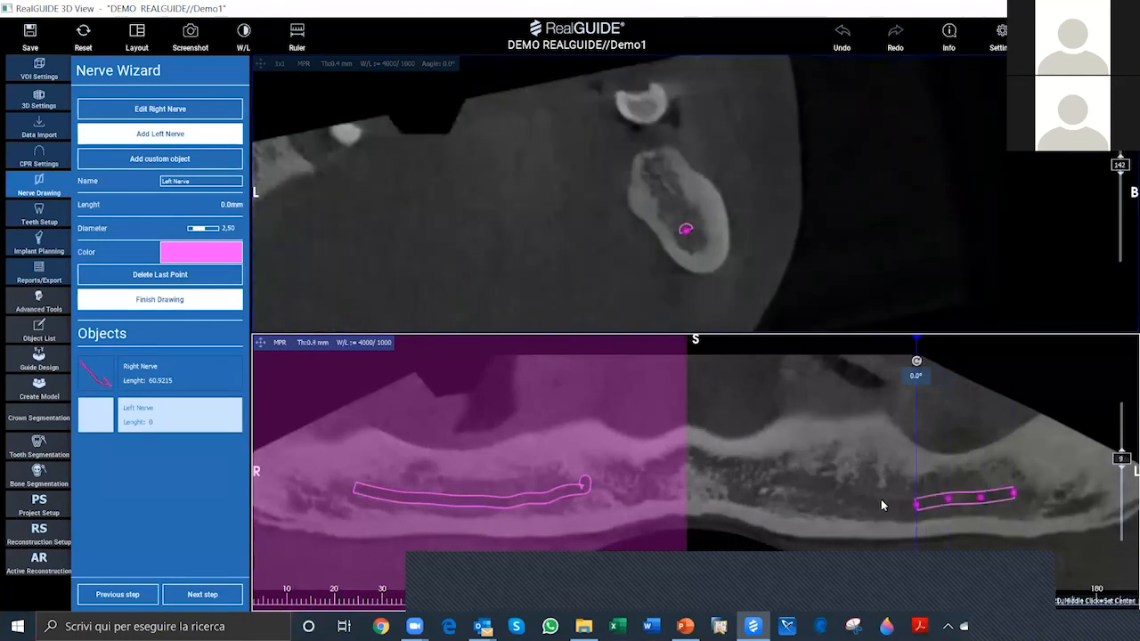
{"action": "left_click", "coordinate": [880, 500]}
{"action": "left_click", "coordinate": [856, 497]}
{"action": "left_click", "coordinate": [831, 488]}
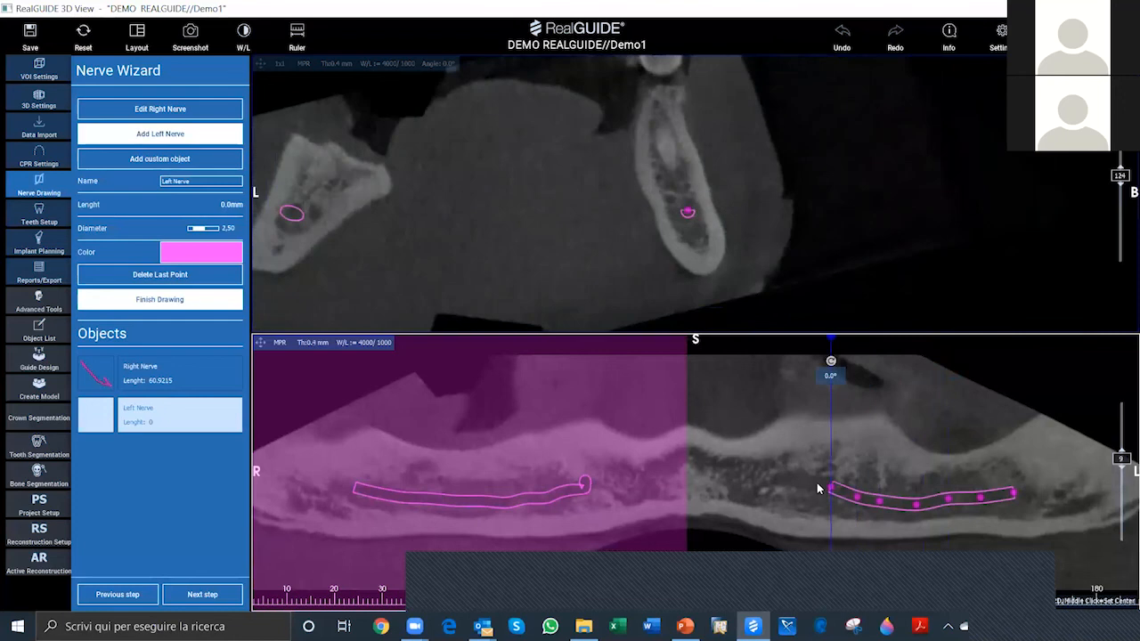
{"action": "left_click", "coordinate": [811, 483]}
{"action": "left_click", "coordinate": [794, 480]}
{"action": "left_click", "coordinate": [774, 478]}
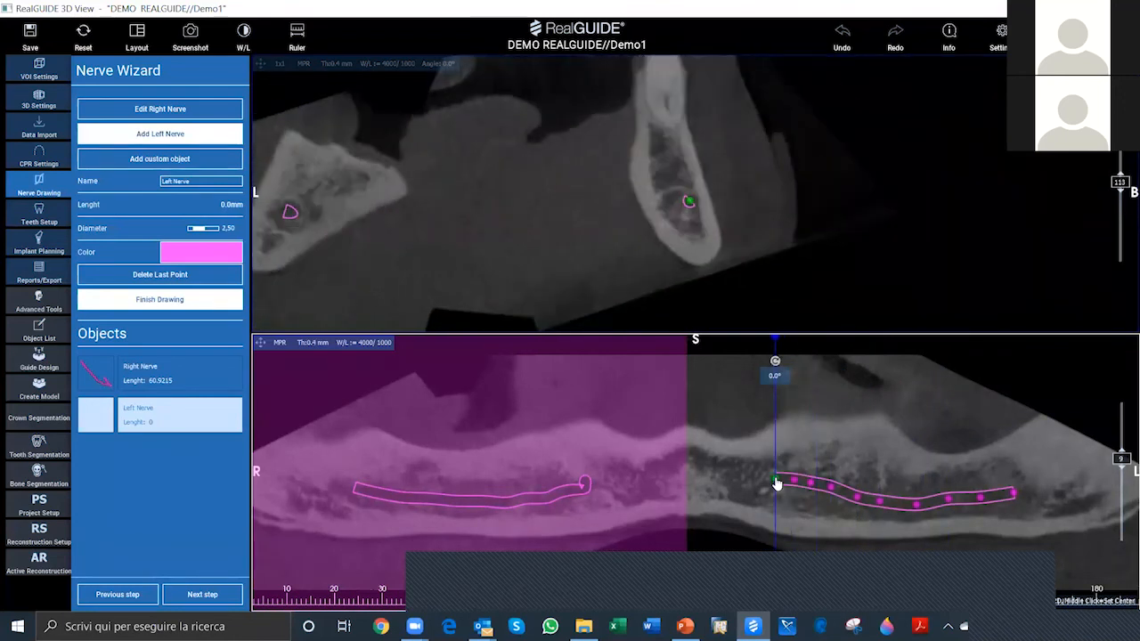
Step: Extend the left nerve outward through the mental foramen in the cross-section, to about 67 mm total length
{"action": "scroll", "coordinate": [728, 243], "scroll_direction": "up", "scroll_amount": 8}
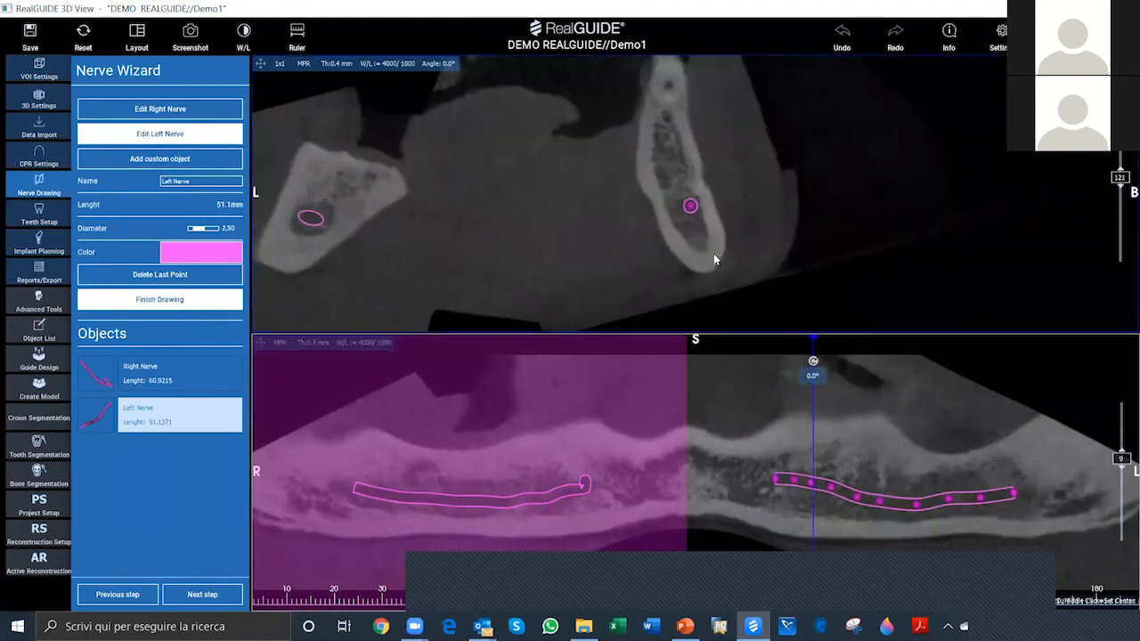
{"action": "scroll", "coordinate": [703, 237], "scroll_direction": "down", "scroll_amount": 2}
{"action": "left_click", "coordinate": [704, 177]}
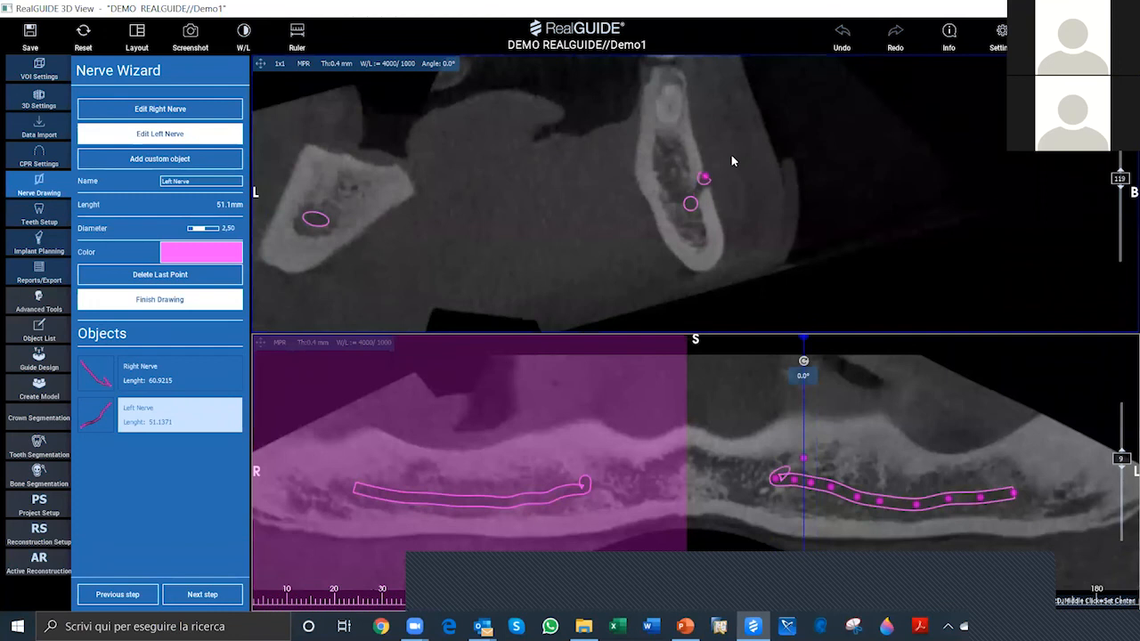
{"action": "left_click", "coordinate": [729, 167]}
{"action": "left_click", "coordinate": [739, 154]}
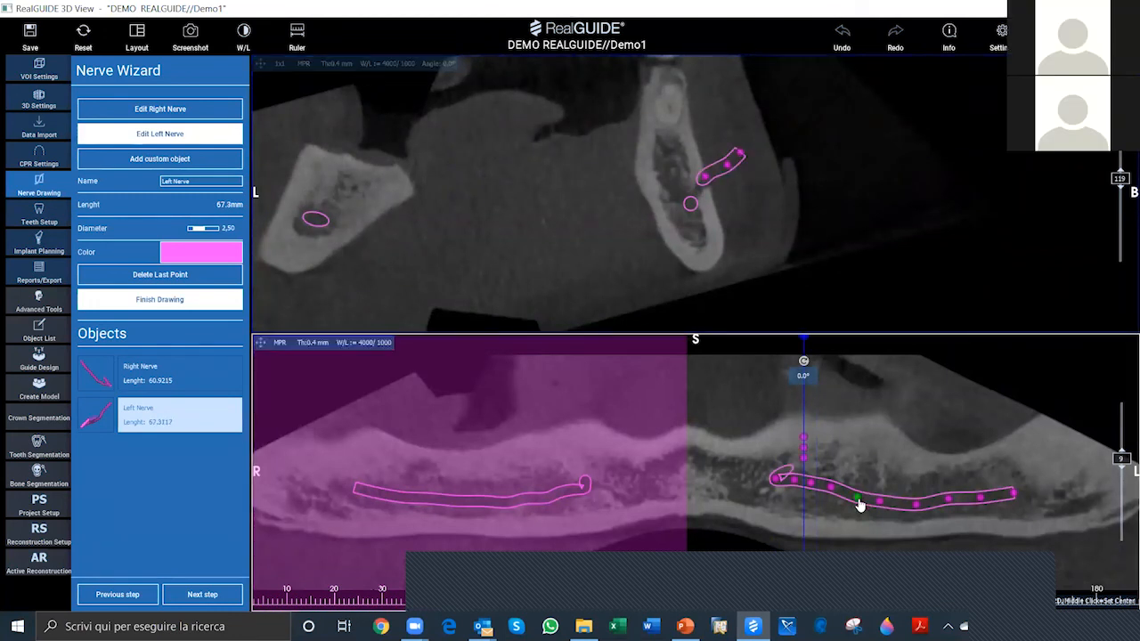
Step: Fine-tune the left nerve's points along the canal in the panoramic view and set the nerve diameter to 2.30
{"action": "left_click_drag", "start_coordinate": [857, 498], "coordinate": [856, 504]}
{"action": "left_click_drag", "start_coordinate": [916, 513], "coordinate": [918, 514]}
{"action": "left_click", "coordinate": [1014, 494]}
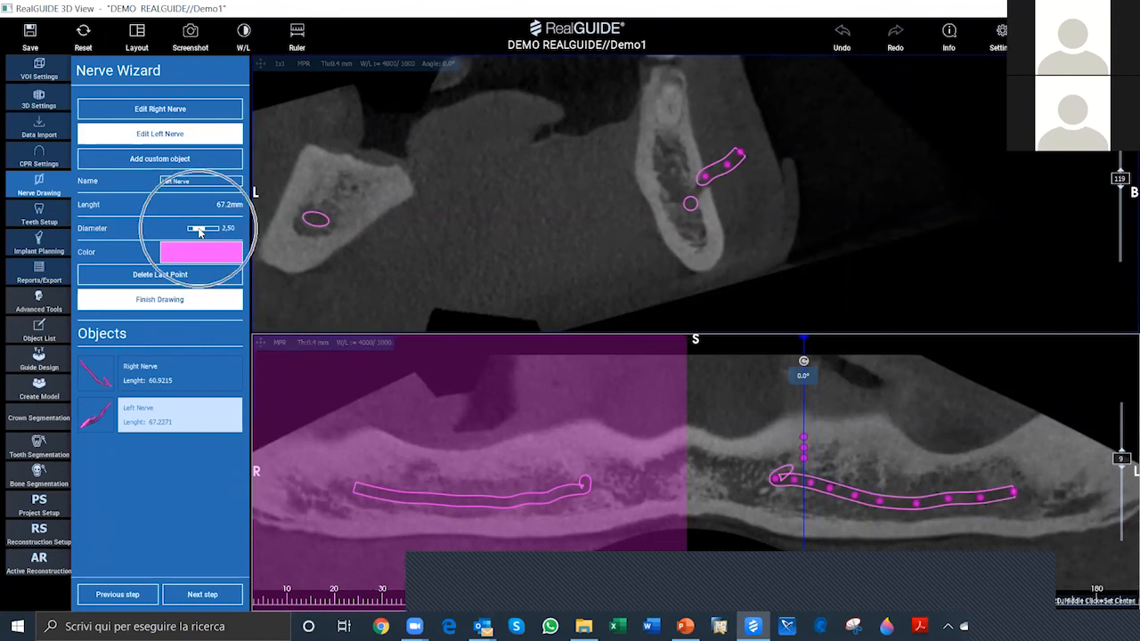
{"action": "left_click_drag", "start_coordinate": [199, 232], "coordinate": [199, 235]}
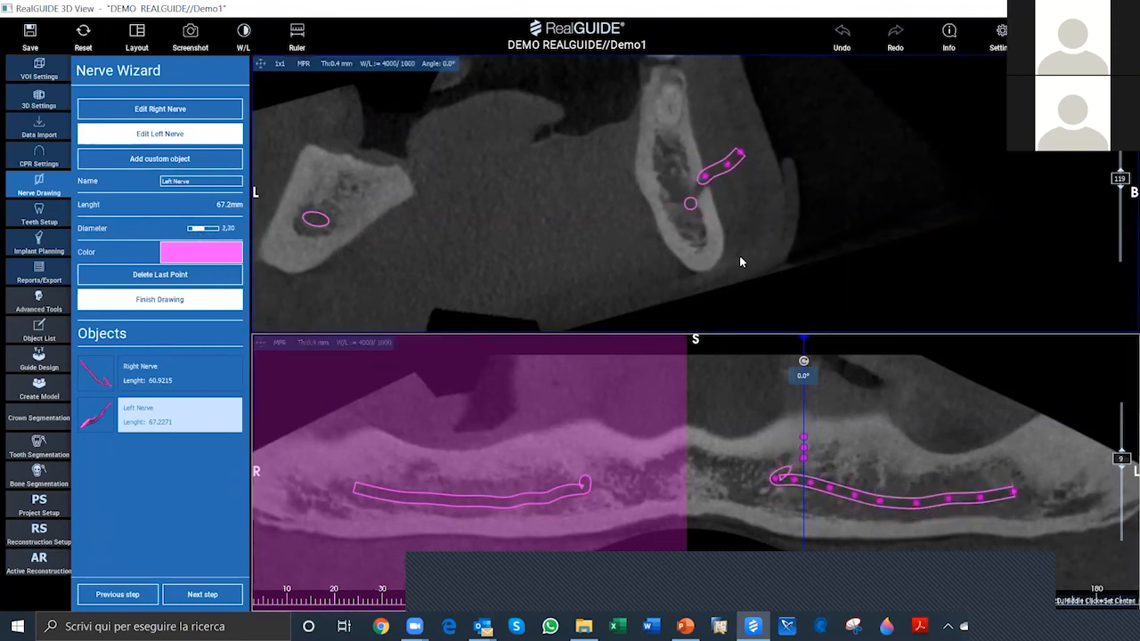
Step: Proceed to the teeth setup and inspect both drawn nerves on the 3D mandible from several angles
{"action": "left_click", "coordinate": [207, 594]}
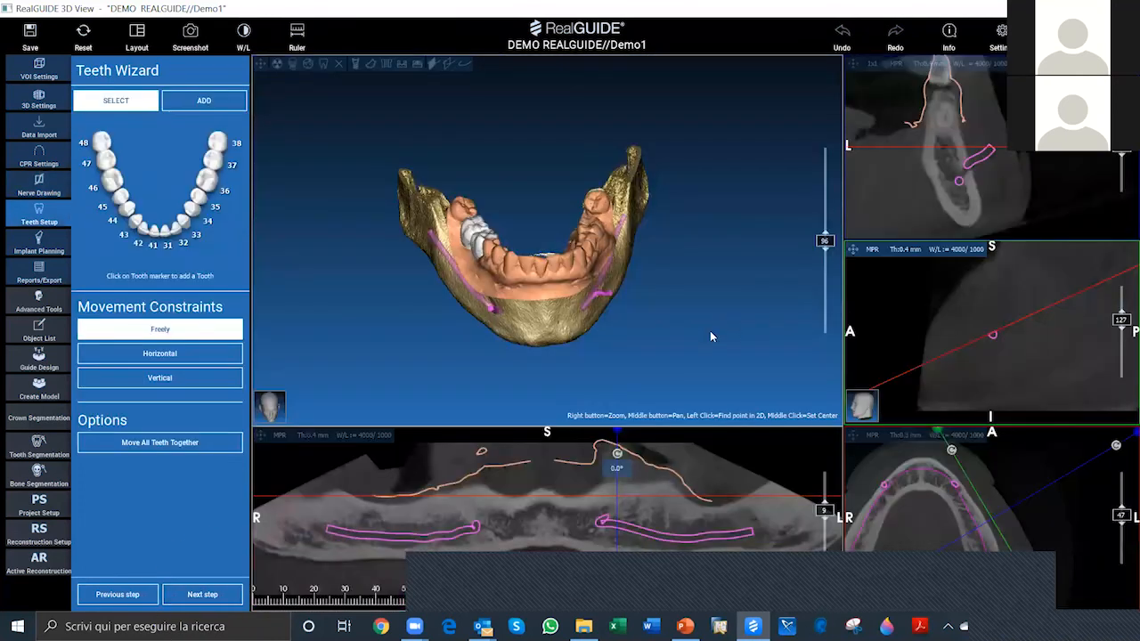
{"action": "left_click_drag", "start_coordinate": [754, 272], "coordinate": [757, 354]}
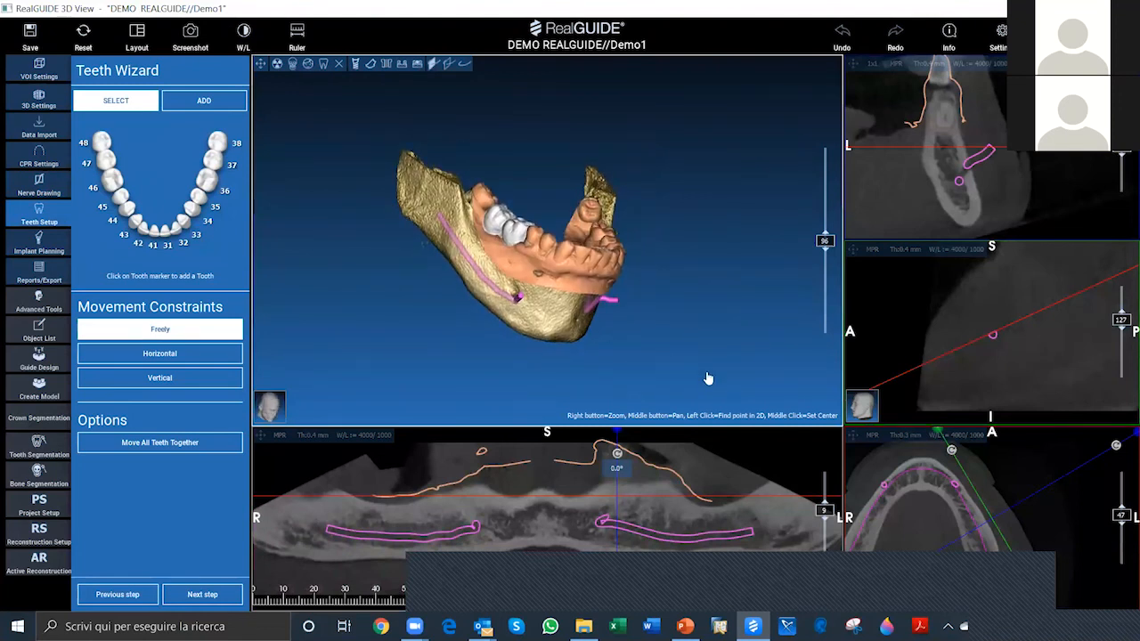
{"action": "scroll", "coordinate": [369, 357], "scroll_direction": "up", "scroll_amount": 2}
{"action": "left_click_drag", "start_coordinate": [386, 382], "coordinate": [749, 247]}
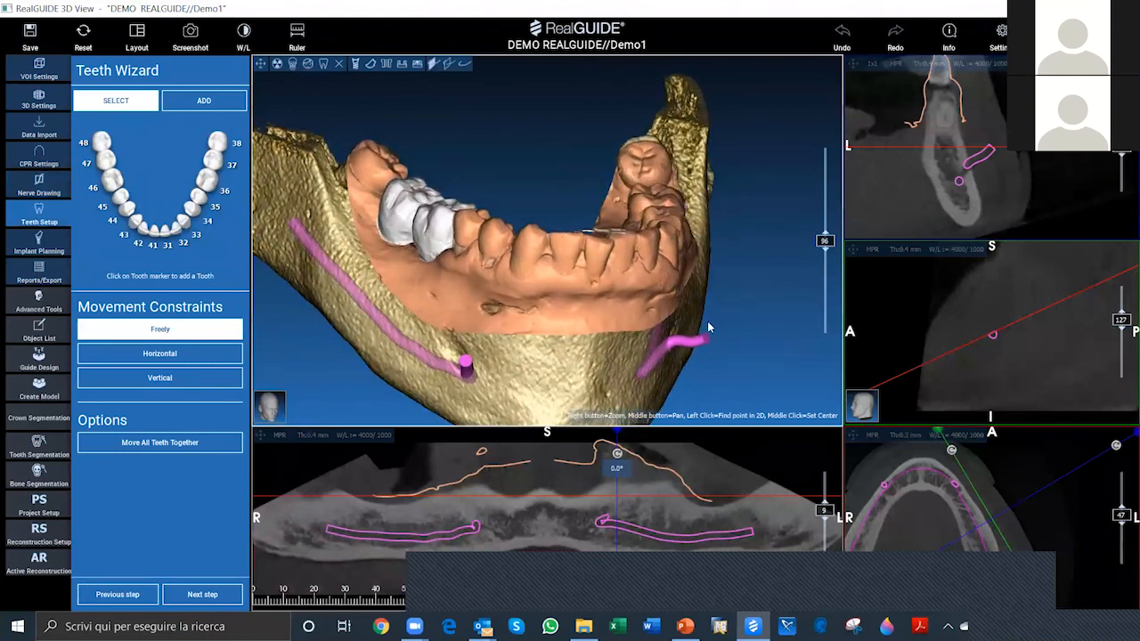
{"action": "left_click_drag", "start_coordinate": [709, 328], "coordinate": [746, 331]}
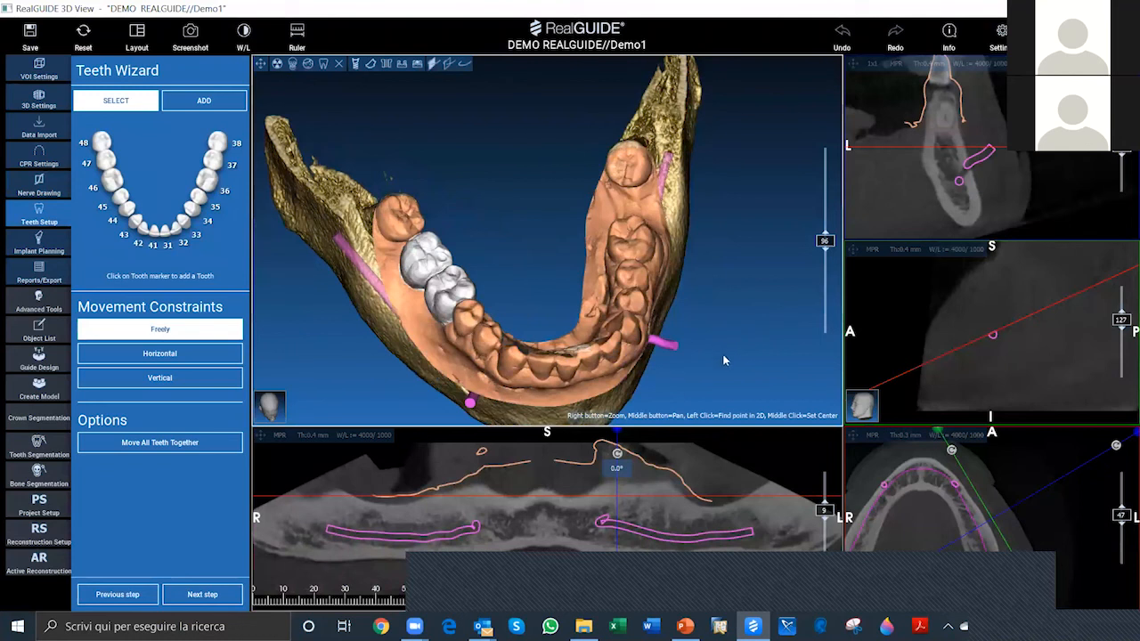
{"action": "left_click_drag", "start_coordinate": [727, 327], "coordinate": [718, 323]}
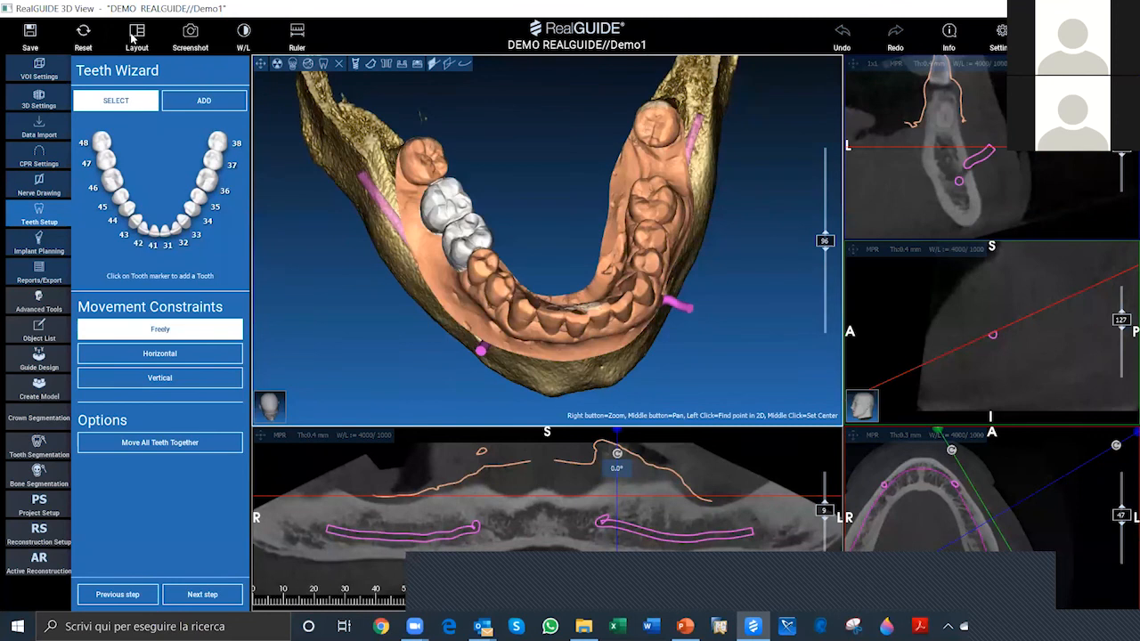
Step: Try the 3D + Cross + Tangent + Axial layout and return to the 3D + CPR + Cross + Tangent + Axial layout
{"action": "left_click", "coordinate": [138, 35]}
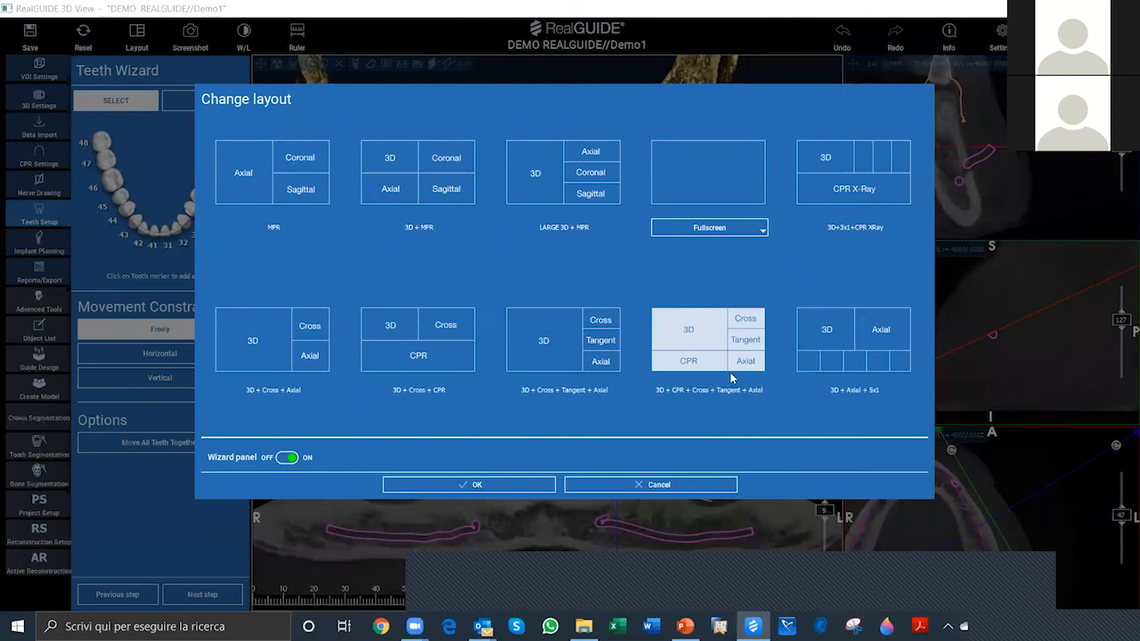
{"action": "left_click", "coordinate": [542, 339]}
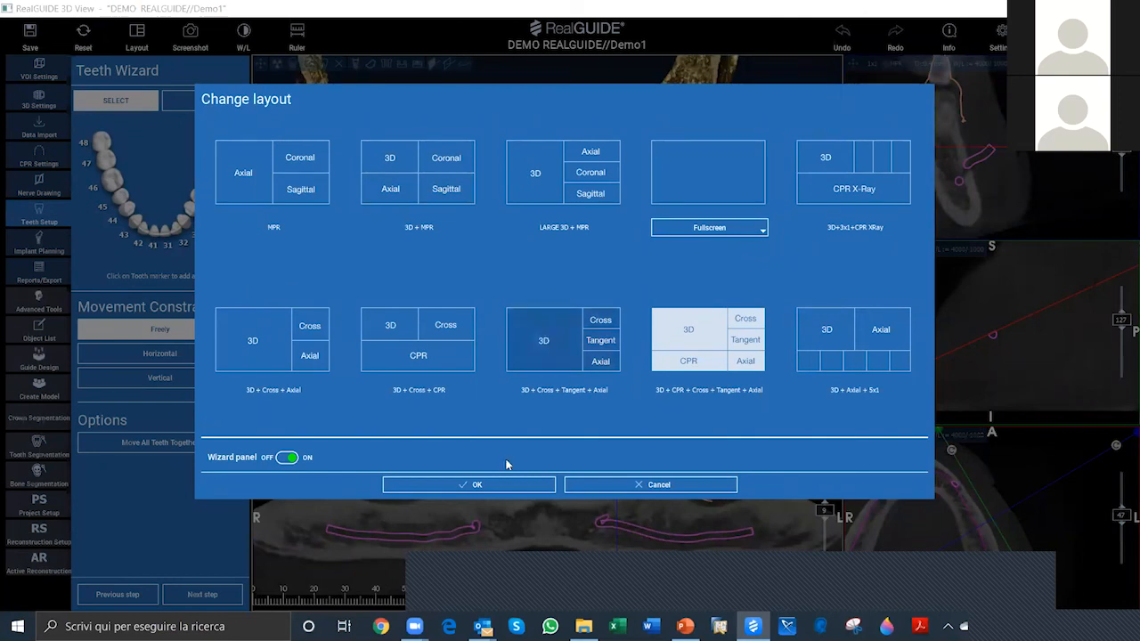
{"action": "left_click", "coordinate": [475, 492]}
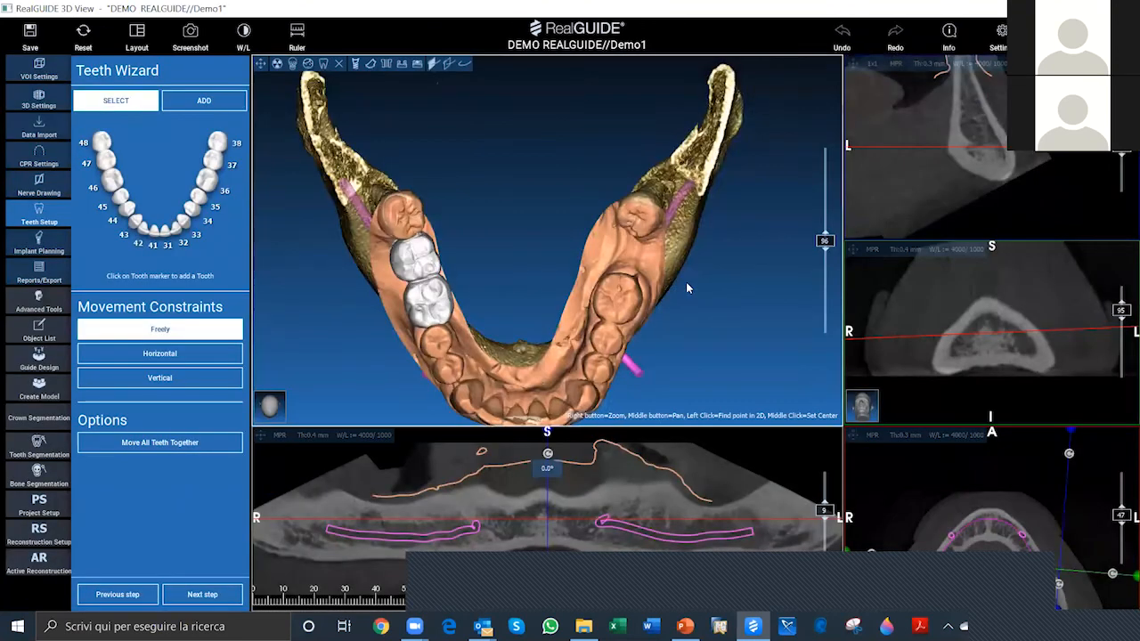
Step: Assign the two white molar crowns on the right side of the arch as teeth 46 and 47
{"action": "right_click_drag", "start_coordinate": [685, 282], "coordinate": [674, 345]}
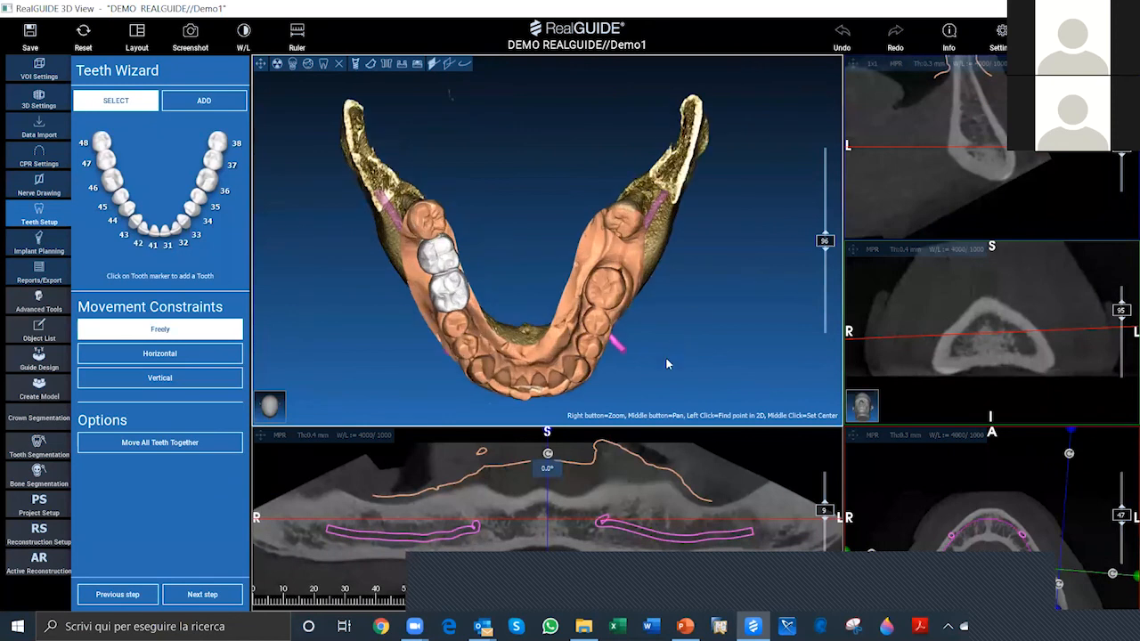
{"action": "left_click", "coordinate": [111, 178]}
{"action": "left_click", "coordinate": [111, 179]}
{"action": "left_click", "coordinate": [108, 182]}
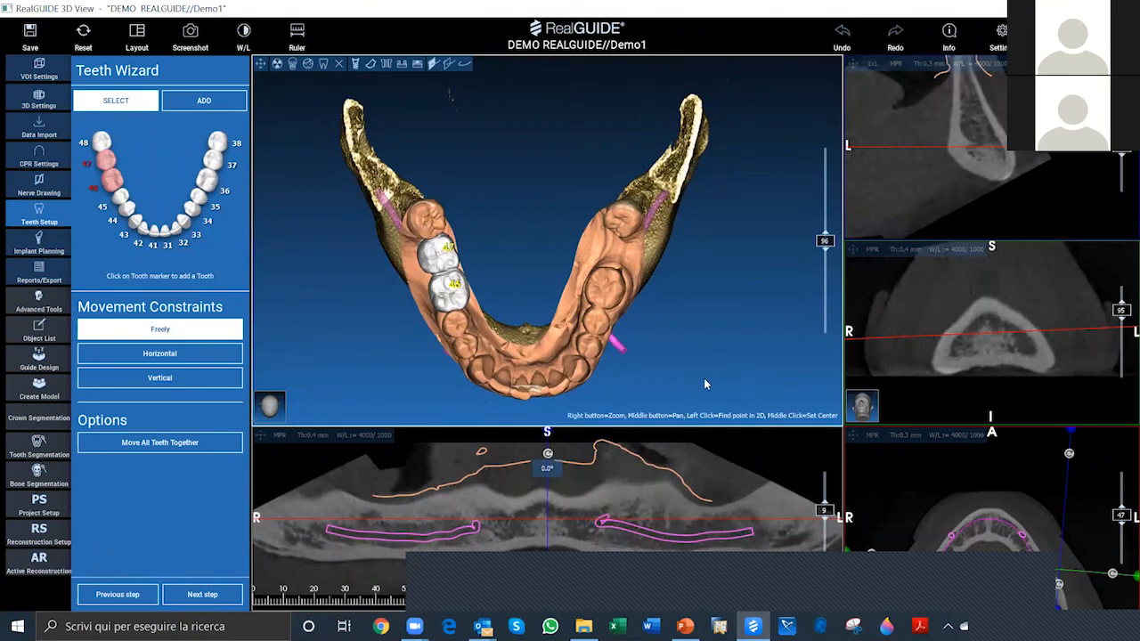
Step: Add virtual tooth 37 in the edentulous gap between teeth 36 and 38 on the 3D model
{"action": "left_click_drag", "start_coordinate": [690, 269], "coordinate": [611, 230]}
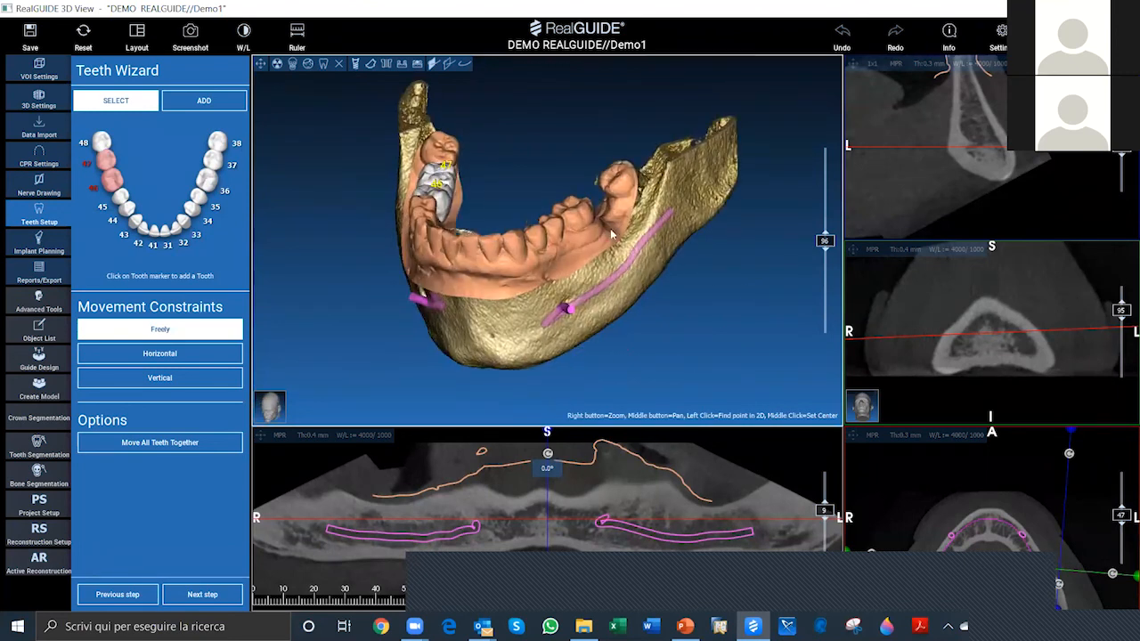
{"action": "left_click_drag", "start_coordinate": [573, 267], "coordinate": [687, 267]}
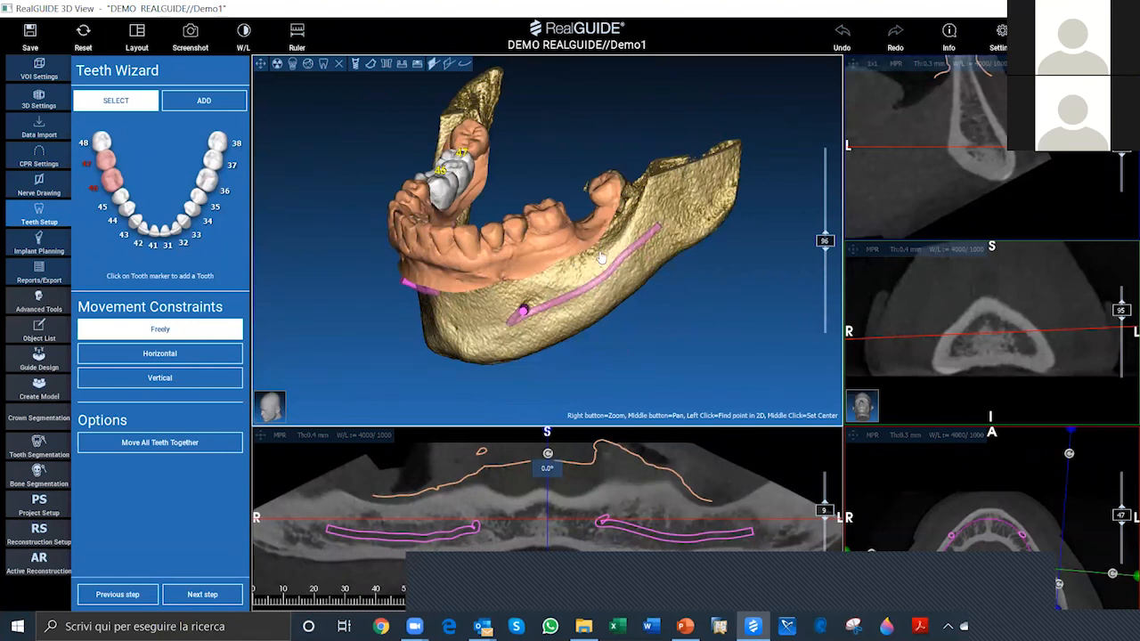
{"action": "left_click_drag", "start_coordinate": [684, 347], "coordinate": [689, 364]}
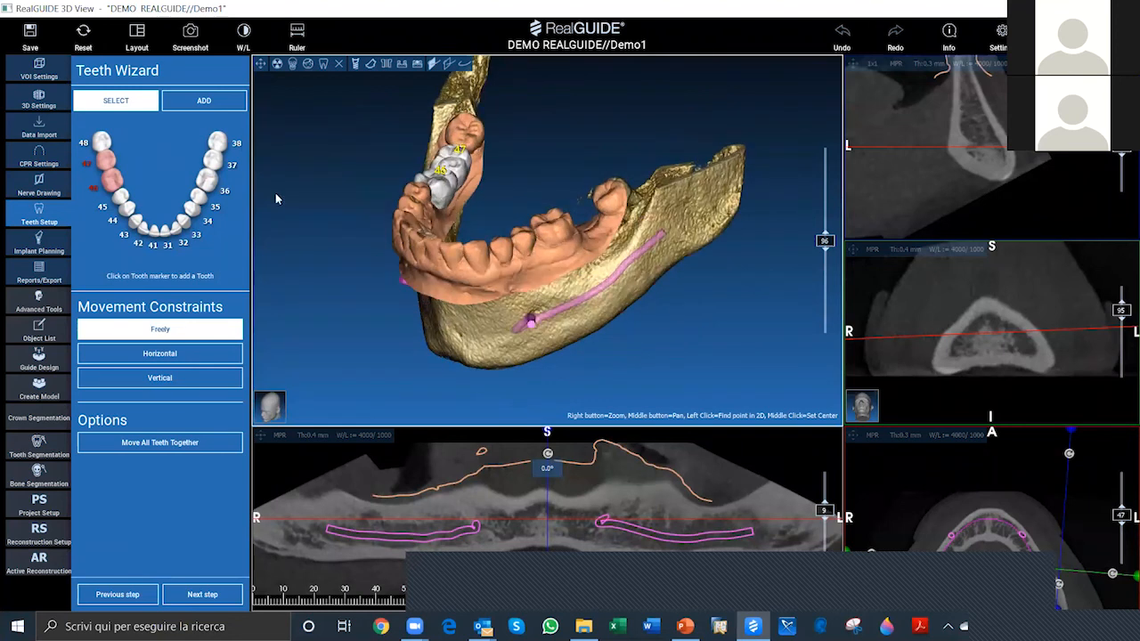
{"action": "left_click", "coordinate": [208, 102]}
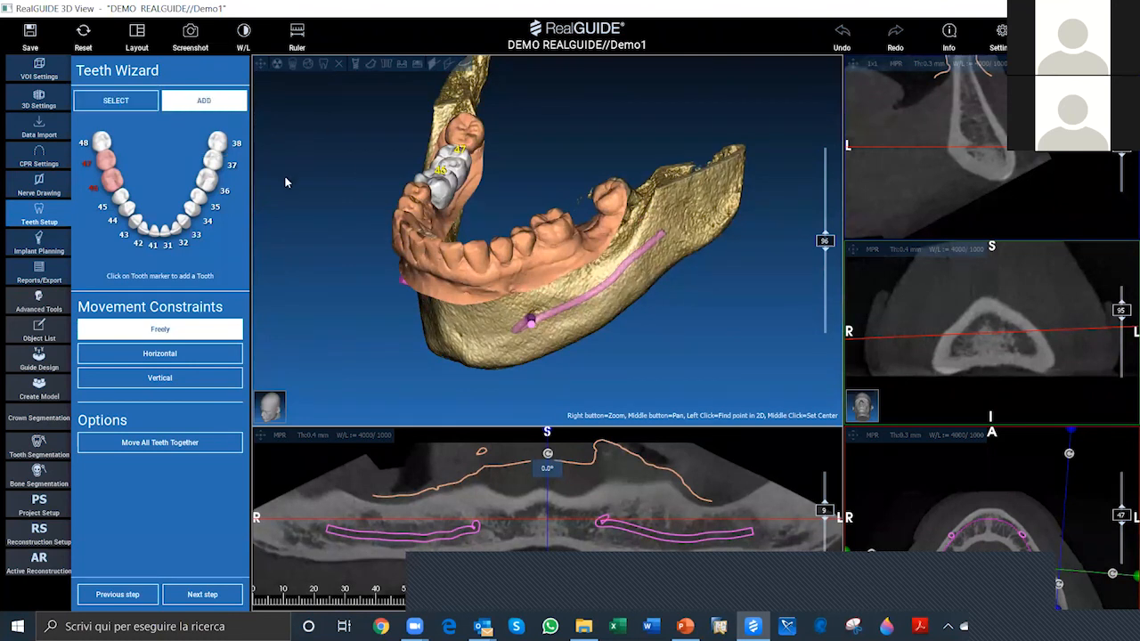
{"action": "left_click", "coordinate": [215, 161]}
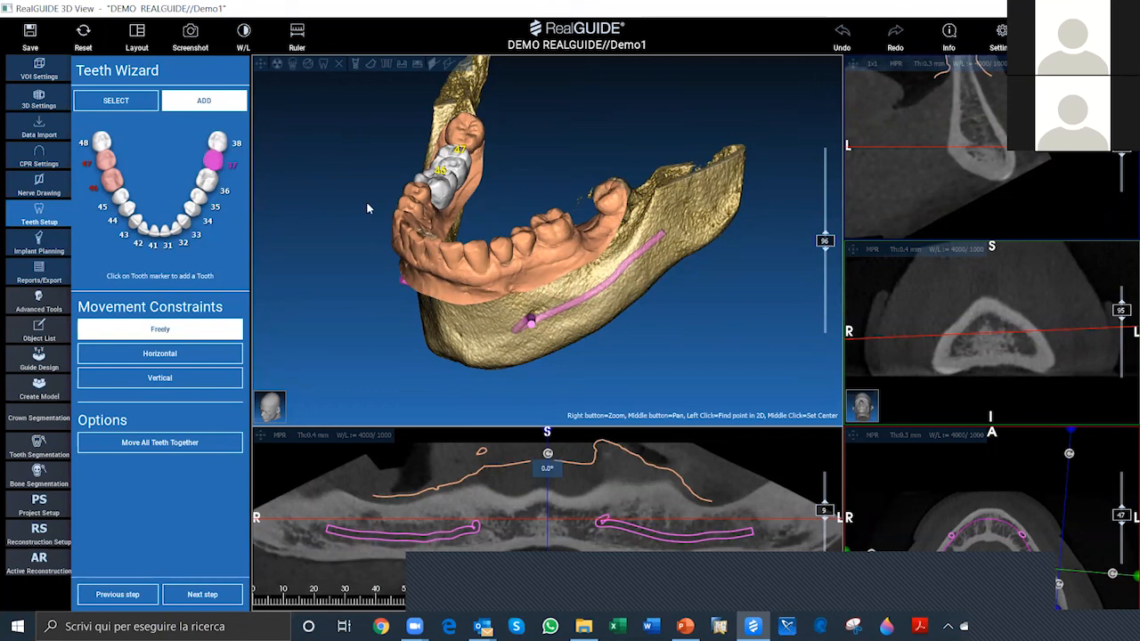
{"action": "left_click", "coordinate": [591, 231]}
Step: Move tooth 37 within the gap between its neighbours in the 3D view, raising it toward the occlusal level
{"action": "left_click_drag", "start_coordinate": [702, 360], "coordinate": [615, 268]}
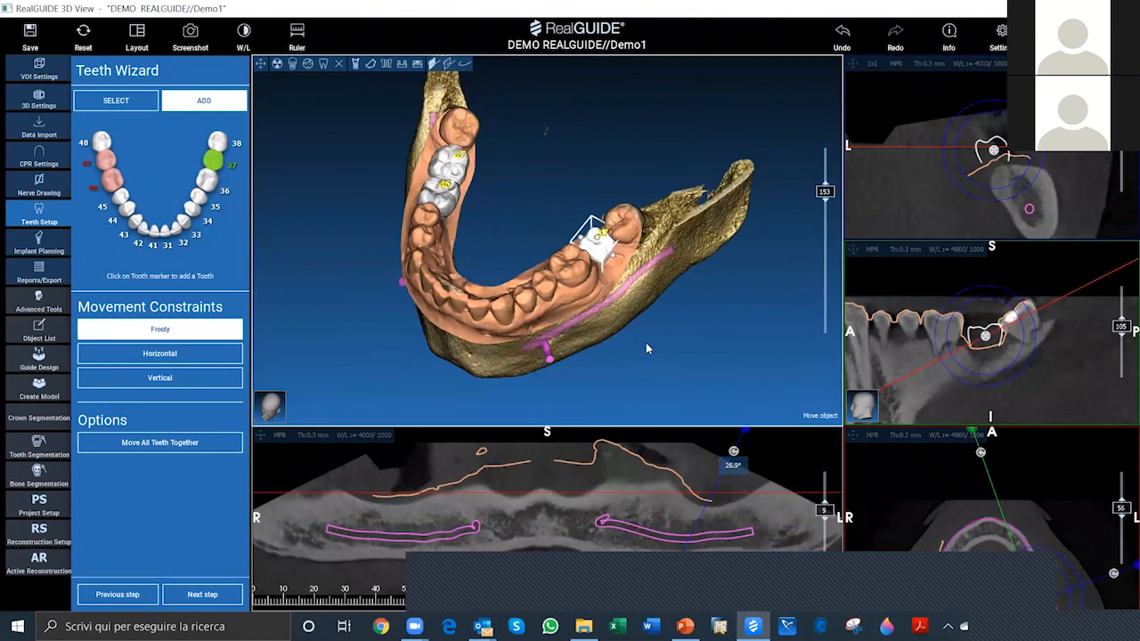
{"action": "scroll", "coordinate": [646, 342], "scroll_direction": "up", "scroll_amount": 3}
{"action": "left_click_drag", "start_coordinate": [738, 353], "coordinate": [734, 353]}
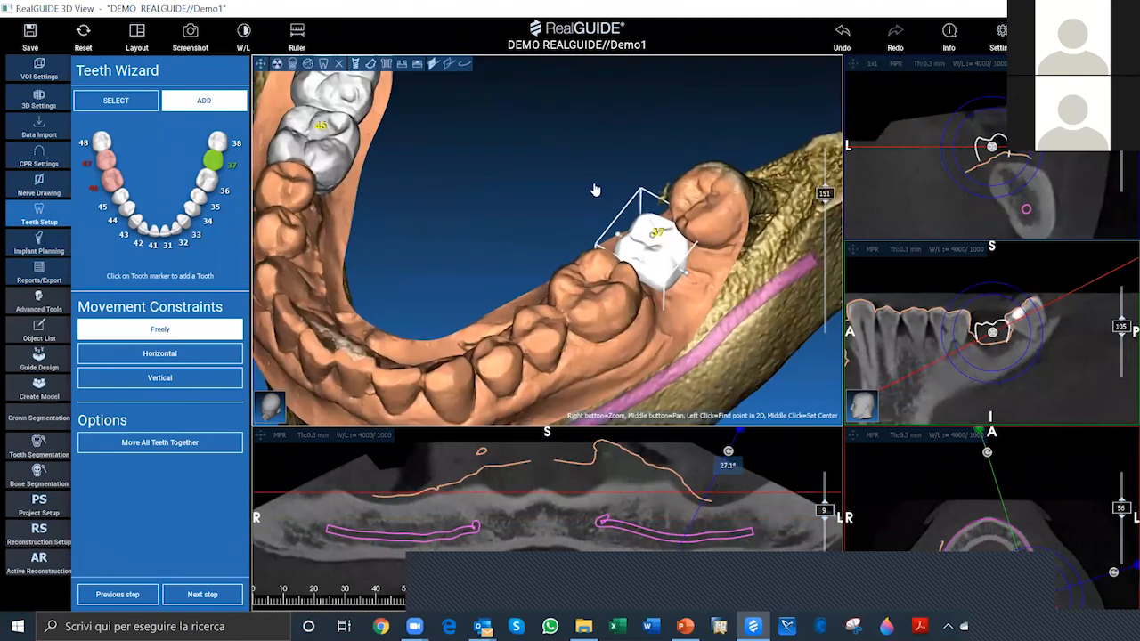
{"action": "left_click_drag", "start_coordinate": [581, 179], "coordinate": [734, 307]}
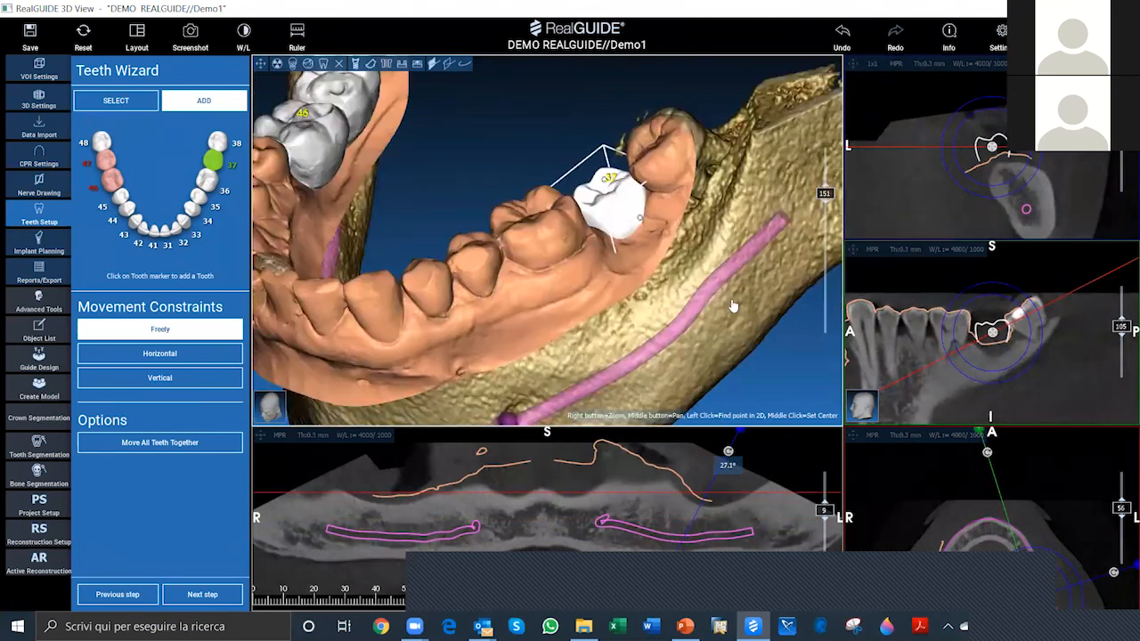
{"action": "left_click_drag", "start_coordinate": [628, 301], "coordinate": [529, 240]}
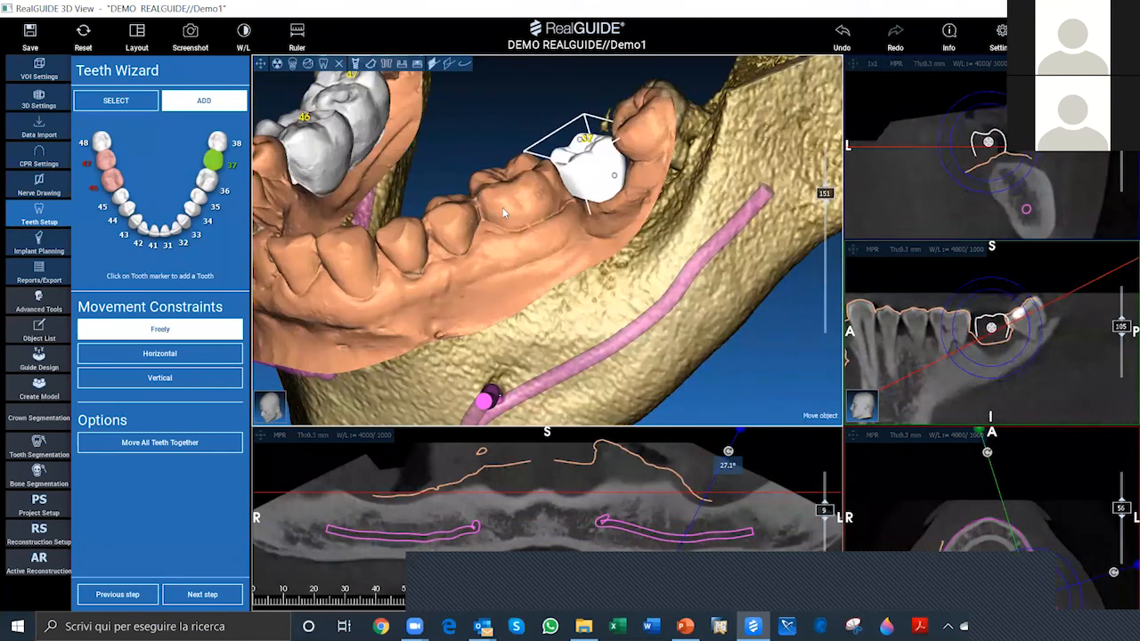
{"action": "left_click_drag", "start_coordinate": [647, 285], "coordinate": [641, 285]}
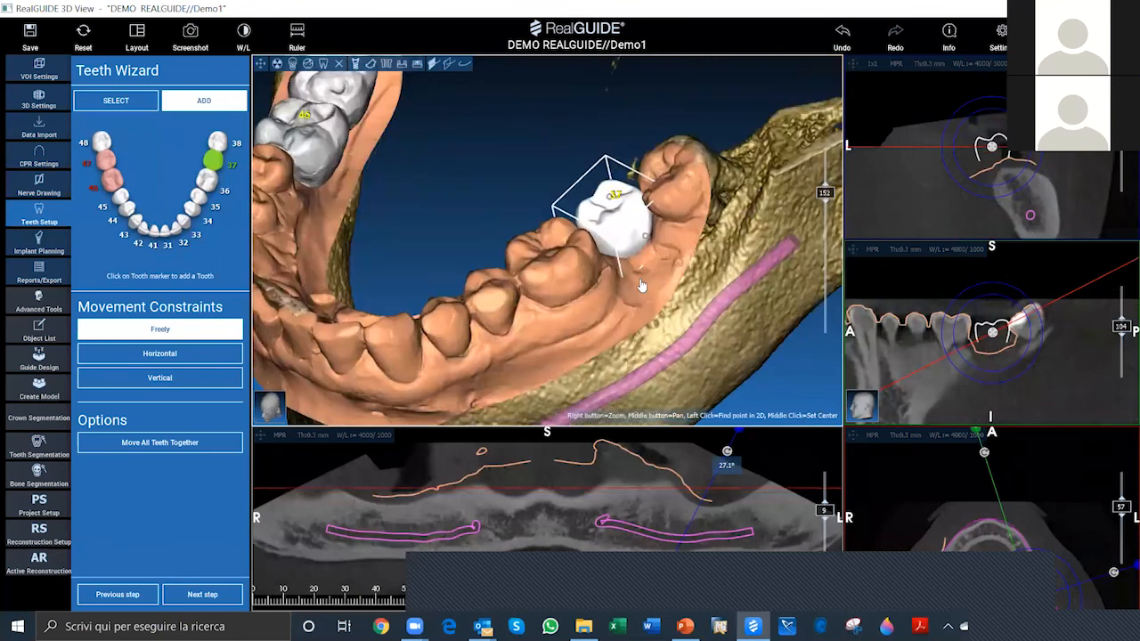
{"action": "left_click_drag", "start_coordinate": [548, 274], "coordinate": [448, 181]}
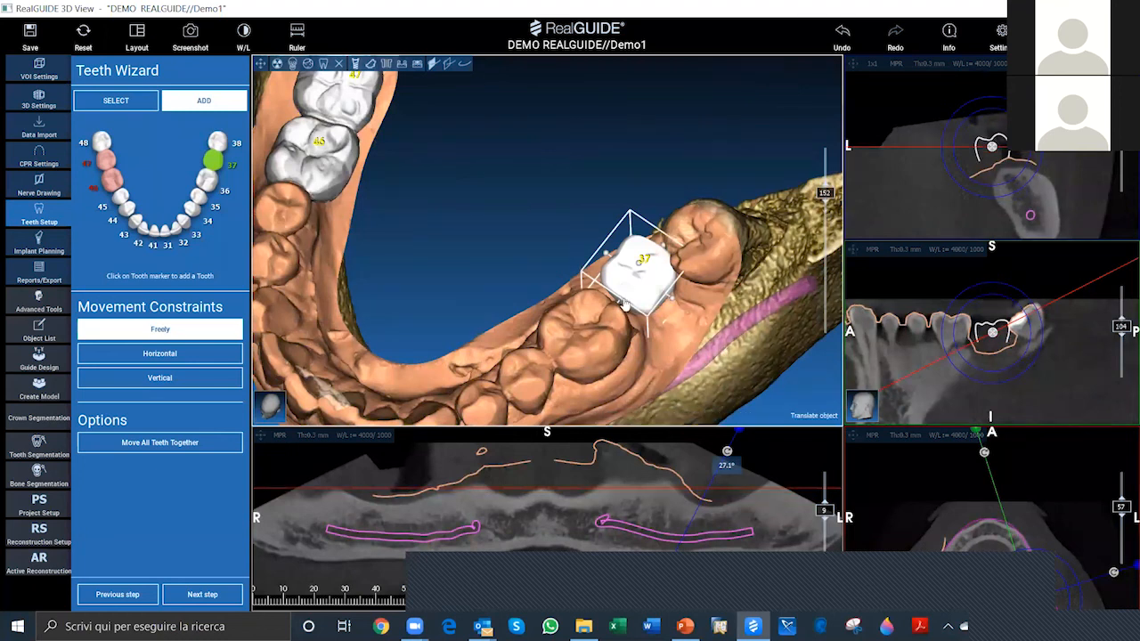
Step: Shift tooth 37 toward the buccal side over the ridge and raise it slightly further between the adjacent molars
{"action": "left_click_drag", "start_coordinate": [580, 274], "coordinate": [587, 282]}
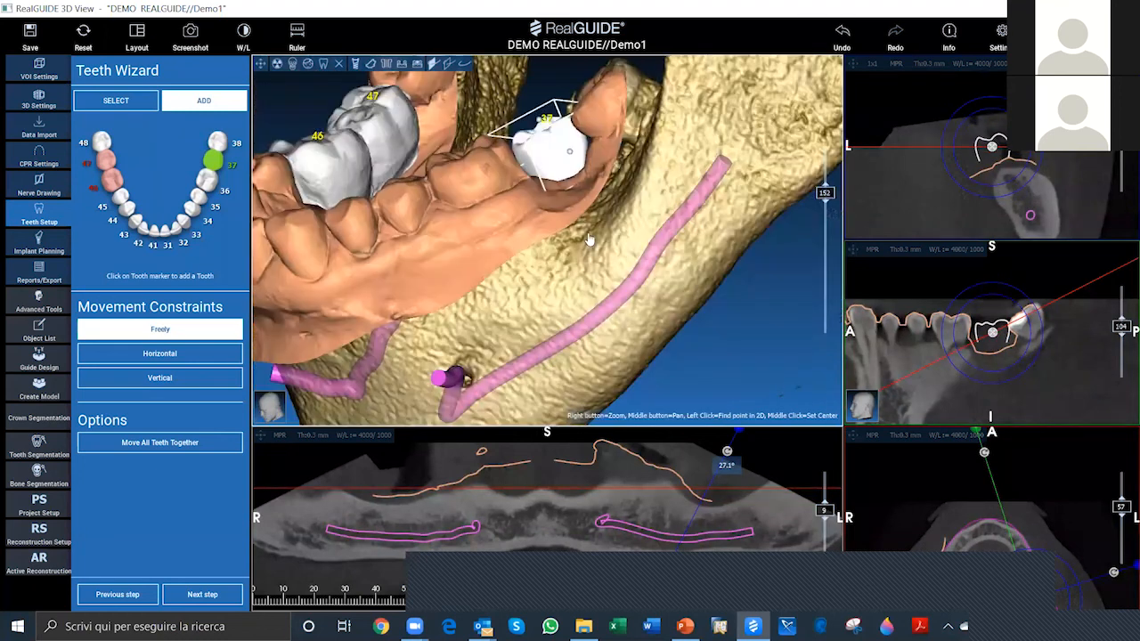
{"action": "left_click_drag", "start_coordinate": [644, 198], "coordinate": [656, 355]}
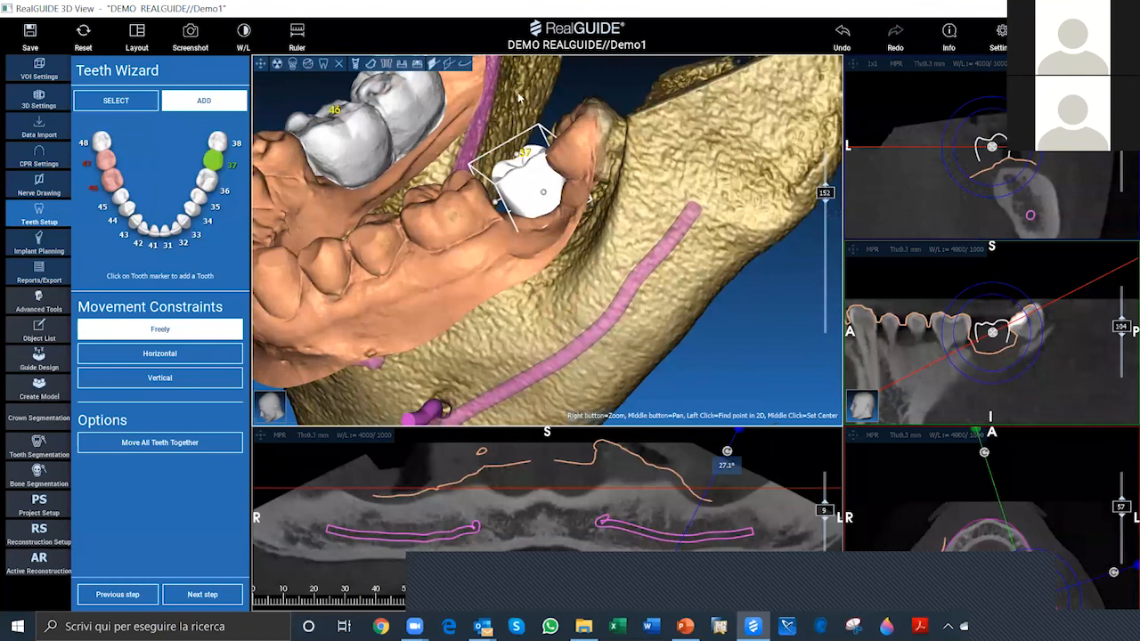
{"action": "left_click_drag", "start_coordinate": [684, 296], "coordinate": [728, 365]}
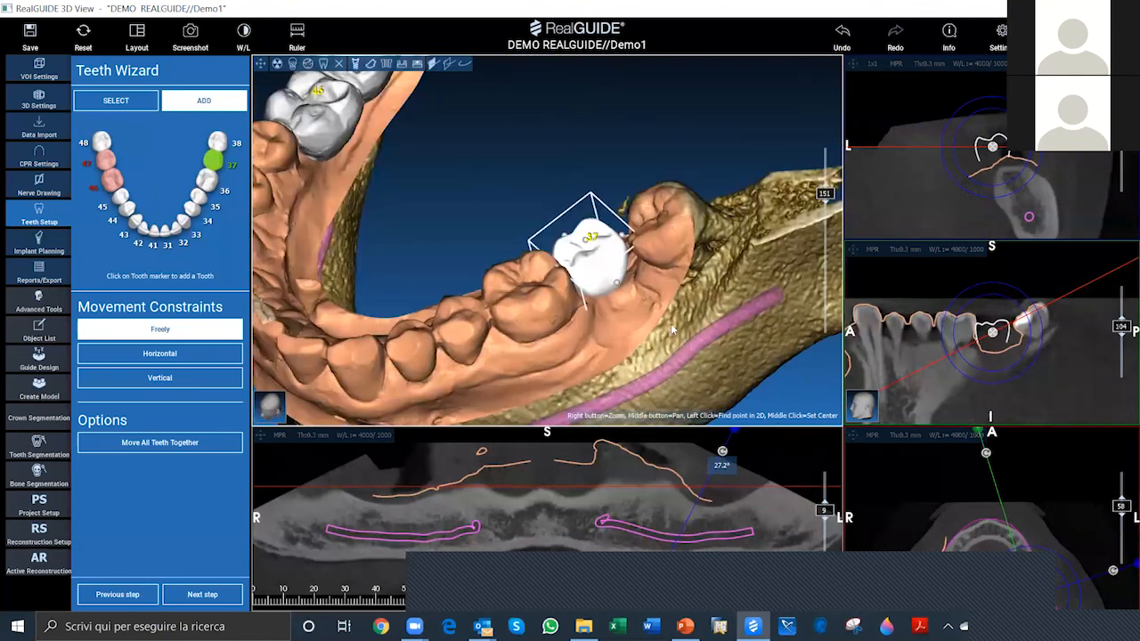
{"action": "left_click_drag", "start_coordinate": [555, 178], "coordinate": [548, 165]}
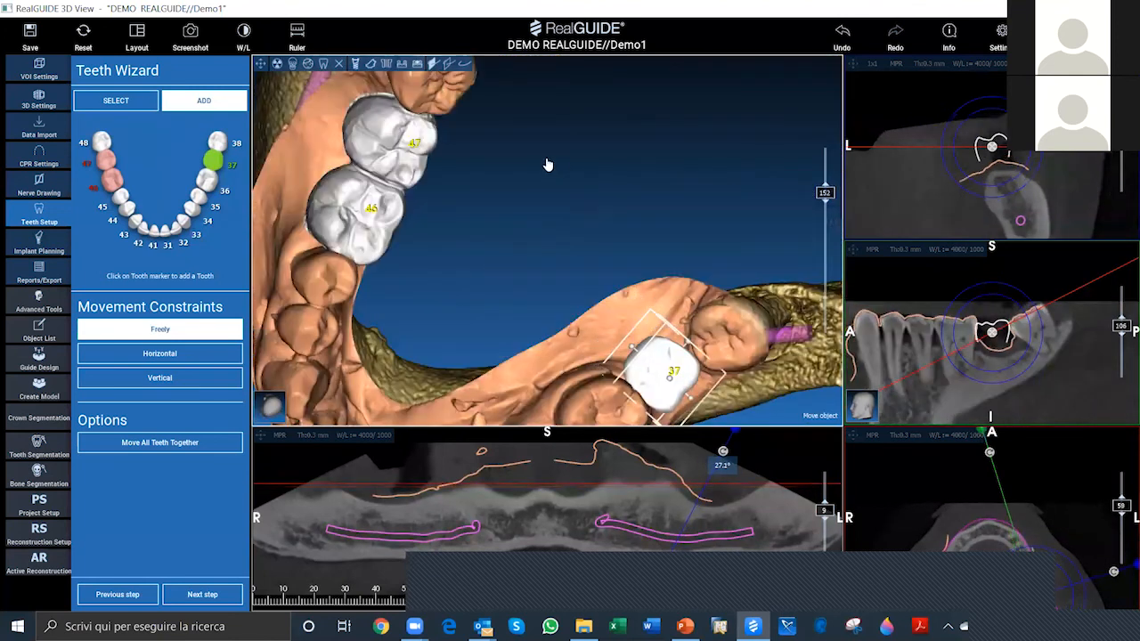
{"action": "left_click_drag", "start_coordinate": [708, 340], "coordinate": [731, 335]}
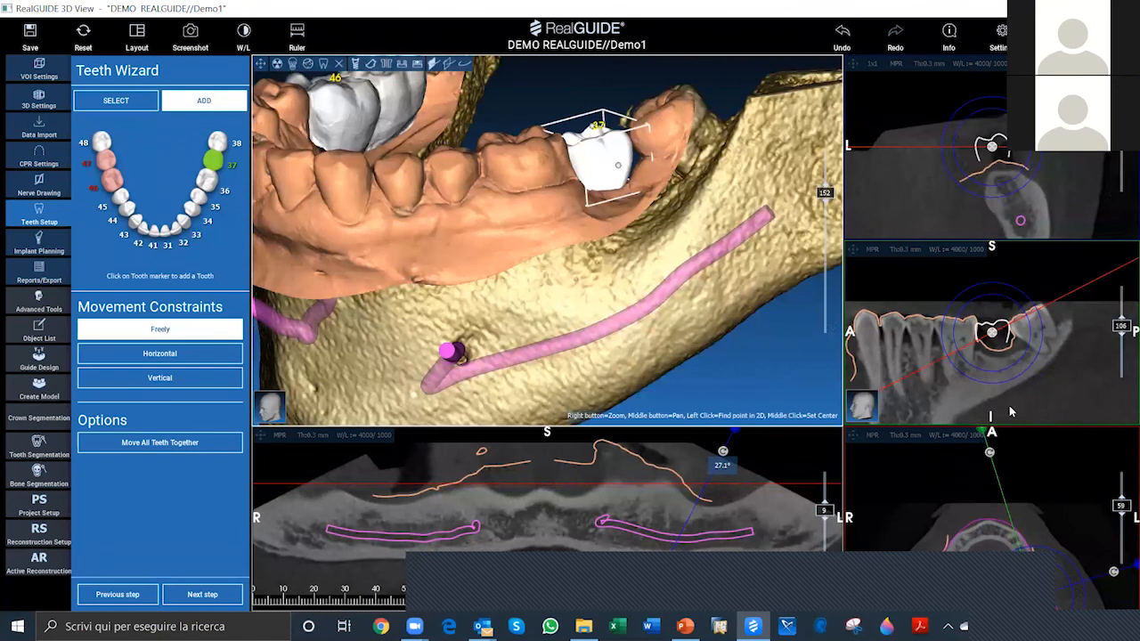
Step: Rotate tooth 37 in the tangential, cross-sectional and axial slices to align it with the neighbouring teeth, and check its fit in 3D
{"action": "left_click_drag", "start_coordinate": [1027, 295], "coordinate": [1024, 295]}
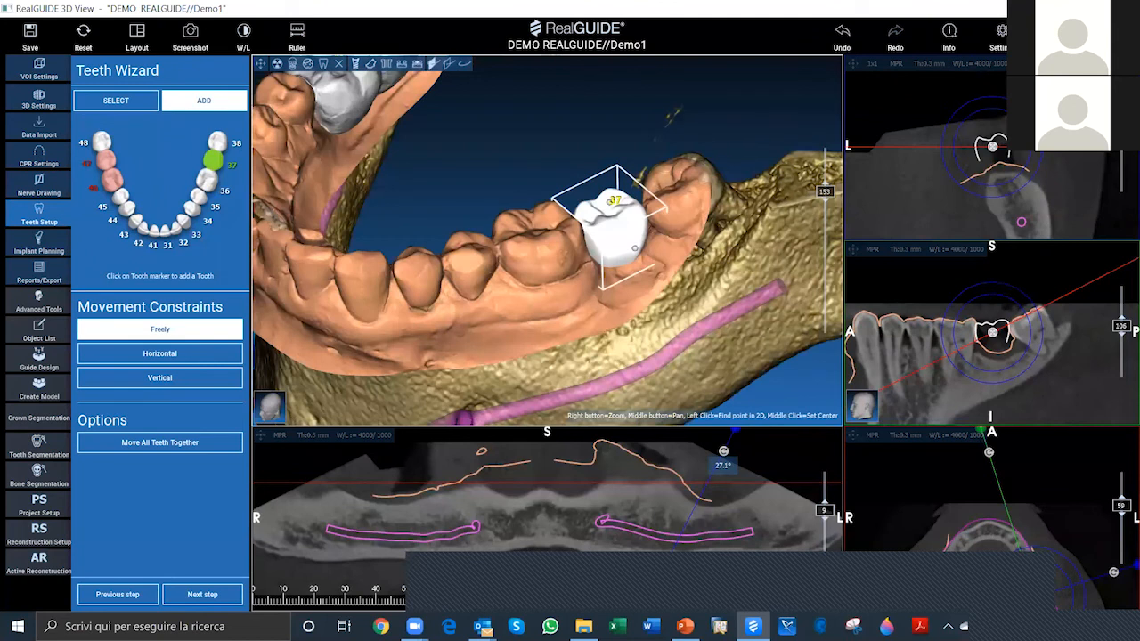
{"action": "left_click_drag", "start_coordinate": [570, 214], "coordinate": [588, 330]}
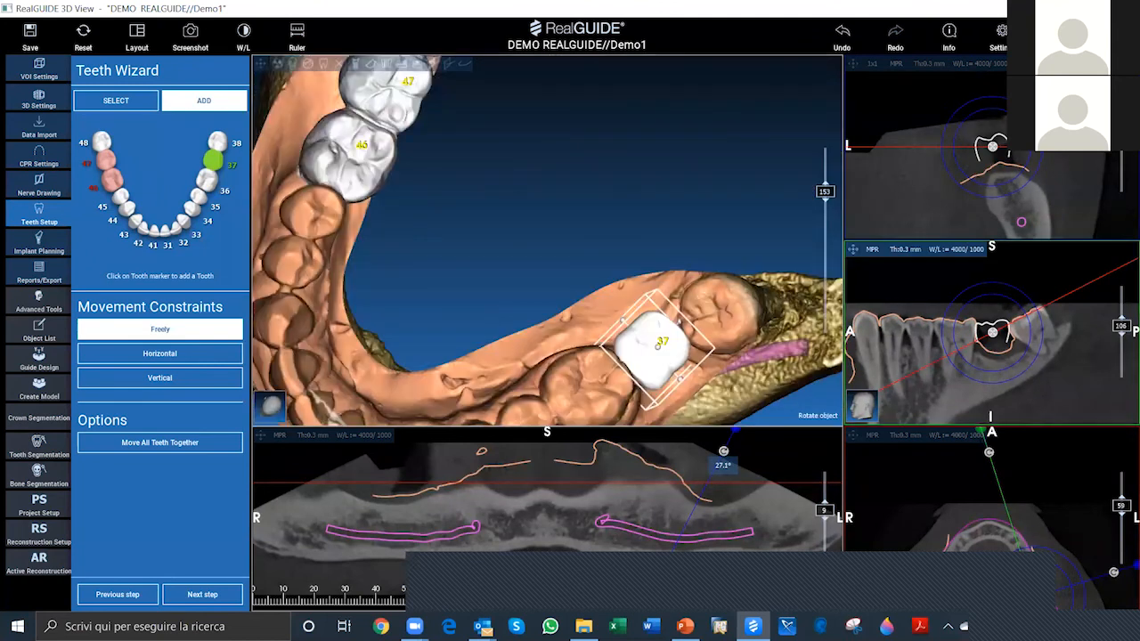
{"action": "left_click_drag", "start_coordinate": [1008, 286], "coordinate": [1011, 287]}
{"action": "left_click", "coordinate": [1003, 114]}
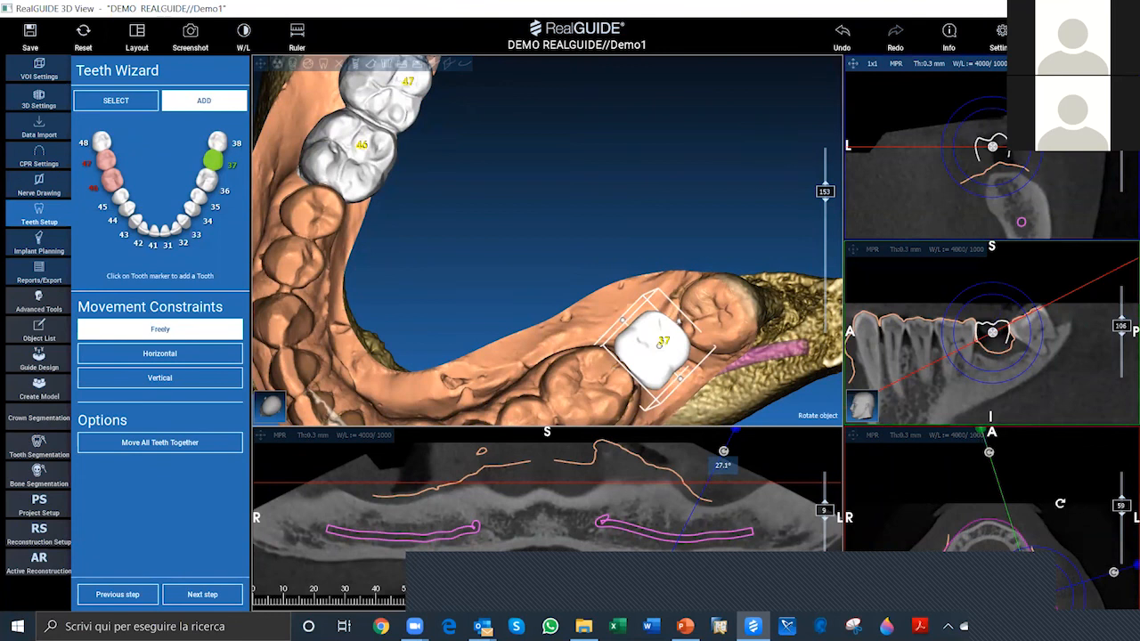
{"action": "left_click_drag", "start_coordinate": [1064, 507], "coordinate": [1047, 488]}
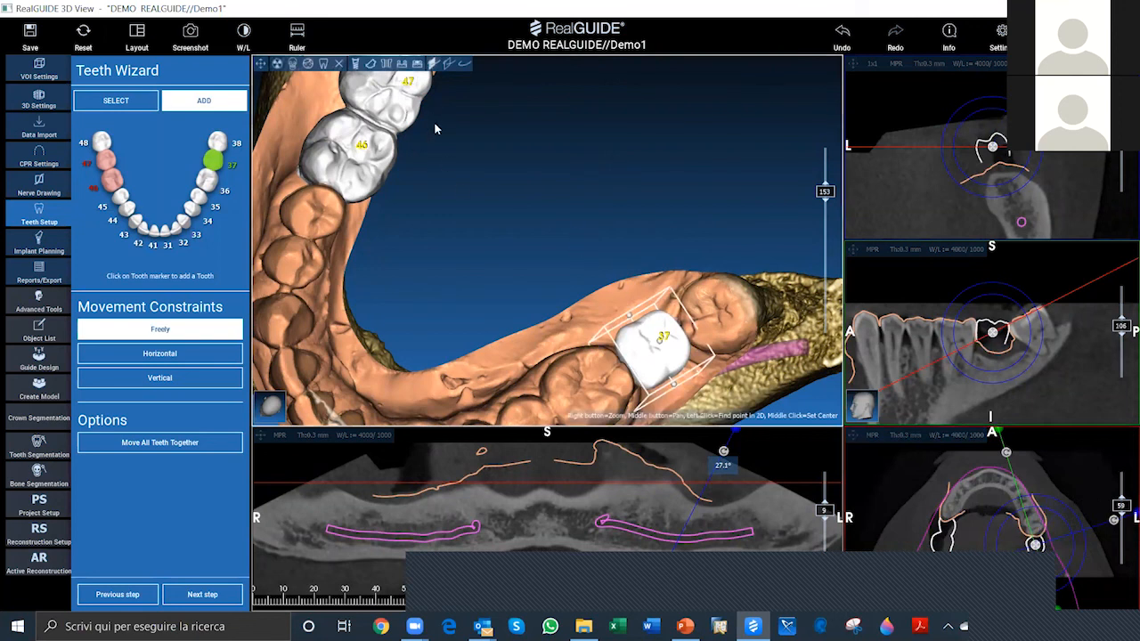
{"action": "left_click_drag", "start_coordinate": [583, 102], "coordinate": [583, 103]}
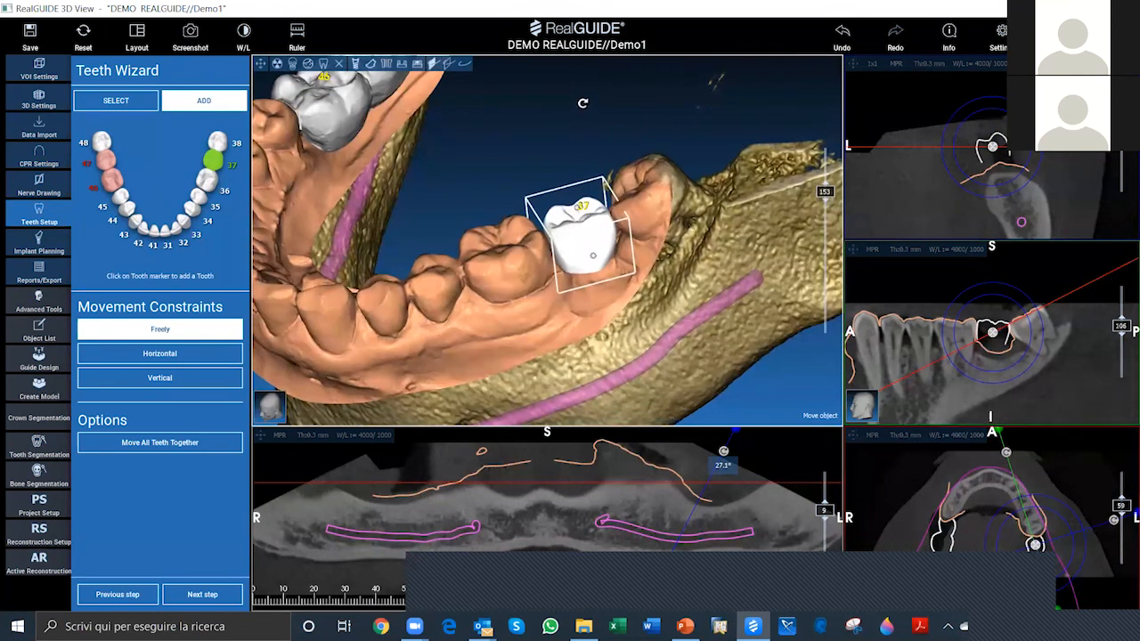
{"action": "scroll", "coordinate": [588, 114], "scroll_direction": "up", "scroll_amount": 3}
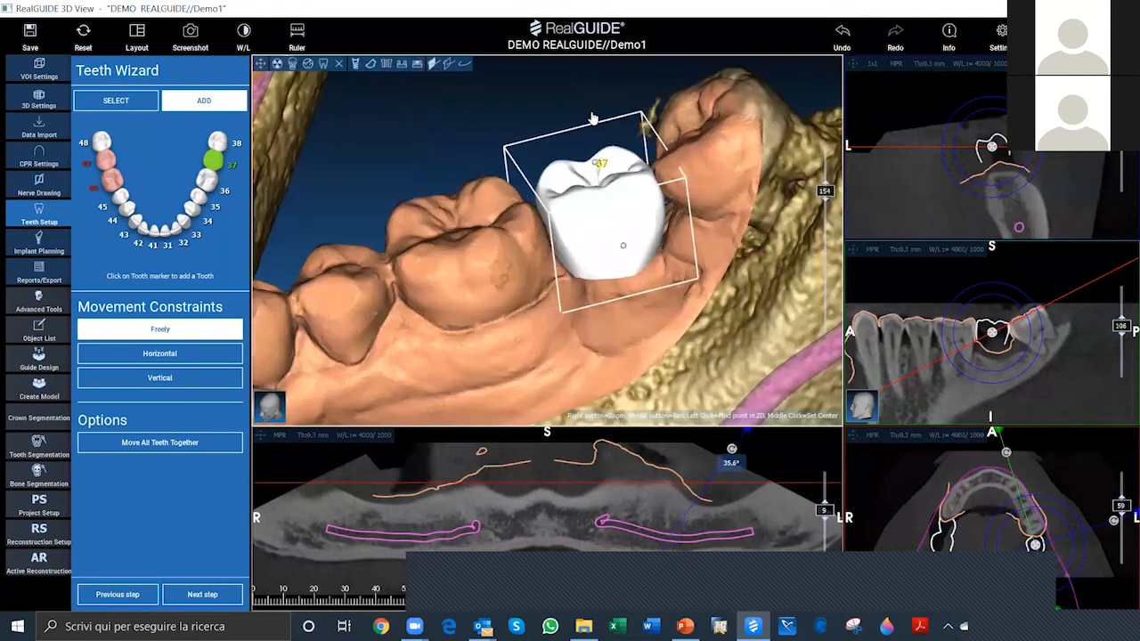
{"action": "middle_click", "coordinate": [653, 229]}
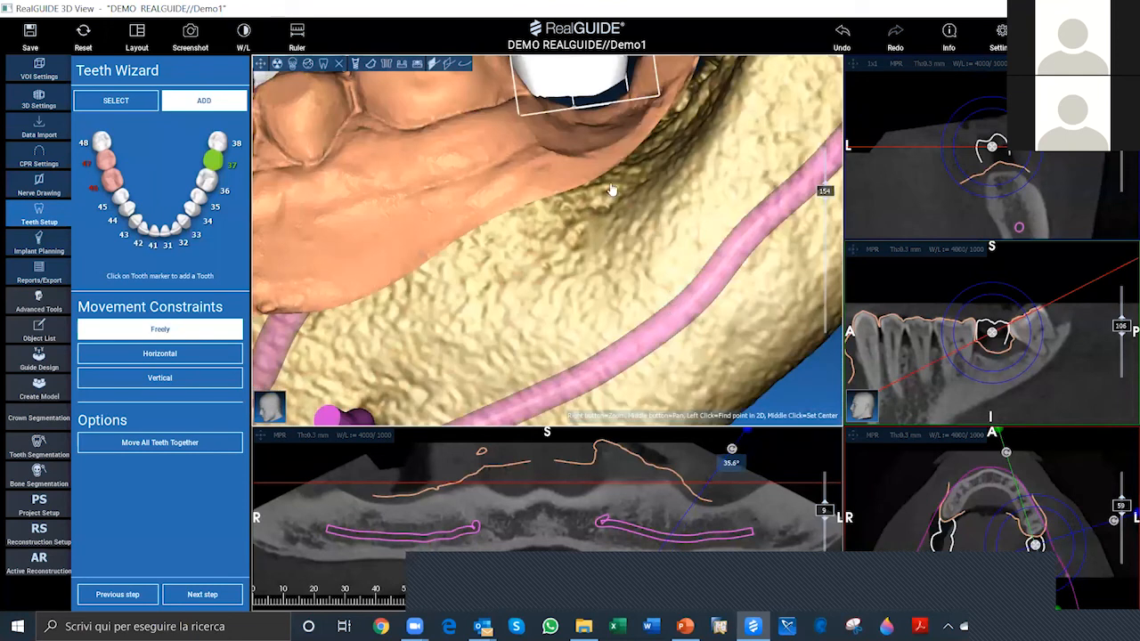
Step: Fine-tune tooth 37's position in the gap between its neighbours, checking the fit from the buccal and occlusal sides
{"action": "left_click_drag", "start_coordinate": [606, 143], "coordinate": [605, 158]}
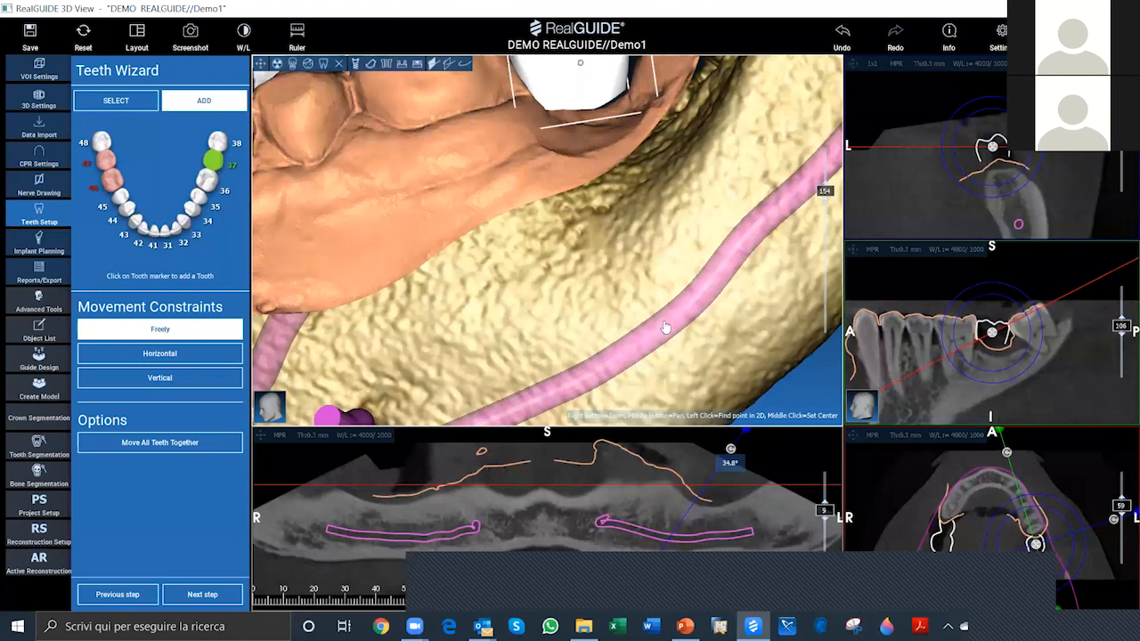
{"action": "right_click_drag", "start_coordinate": [623, 271], "coordinate": [645, 374]}
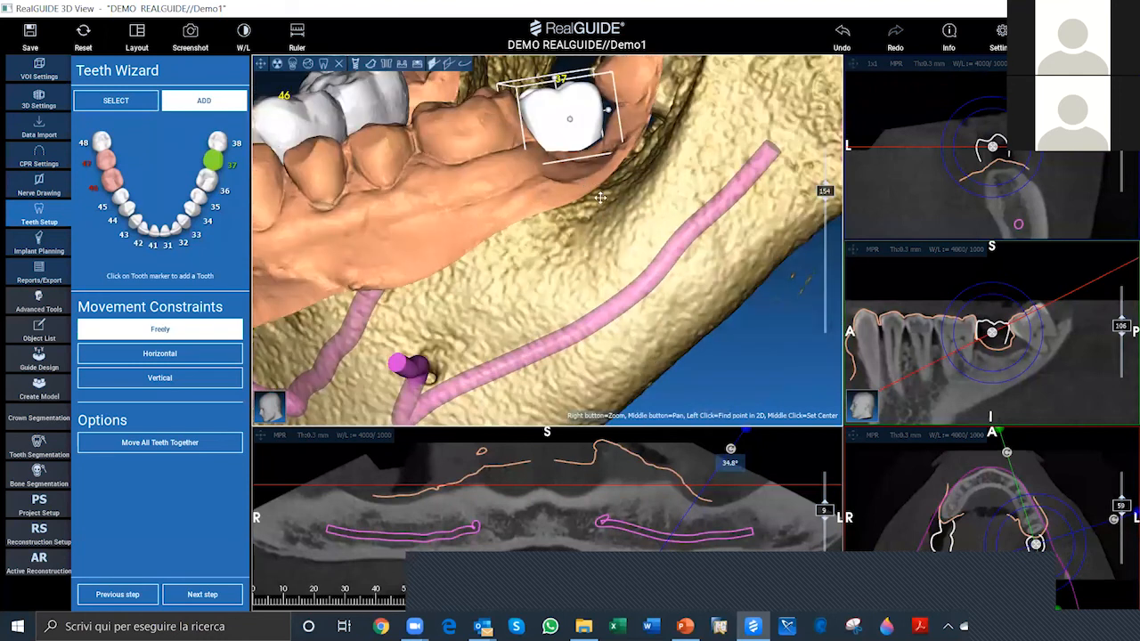
{"action": "left_click_drag", "start_coordinate": [616, 210], "coordinate": [648, 315]}
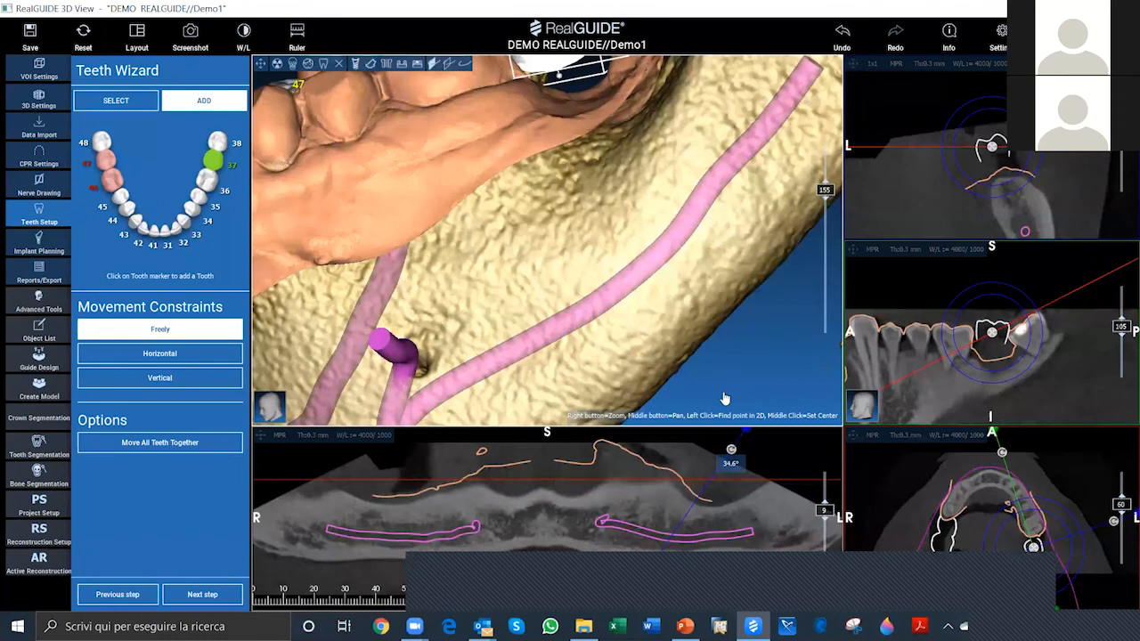
{"action": "middle_click_drag", "start_coordinate": [668, 240], "coordinate": [693, 344]}
{"action": "left_click_drag", "start_coordinate": [693, 344], "coordinate": [704, 359]}
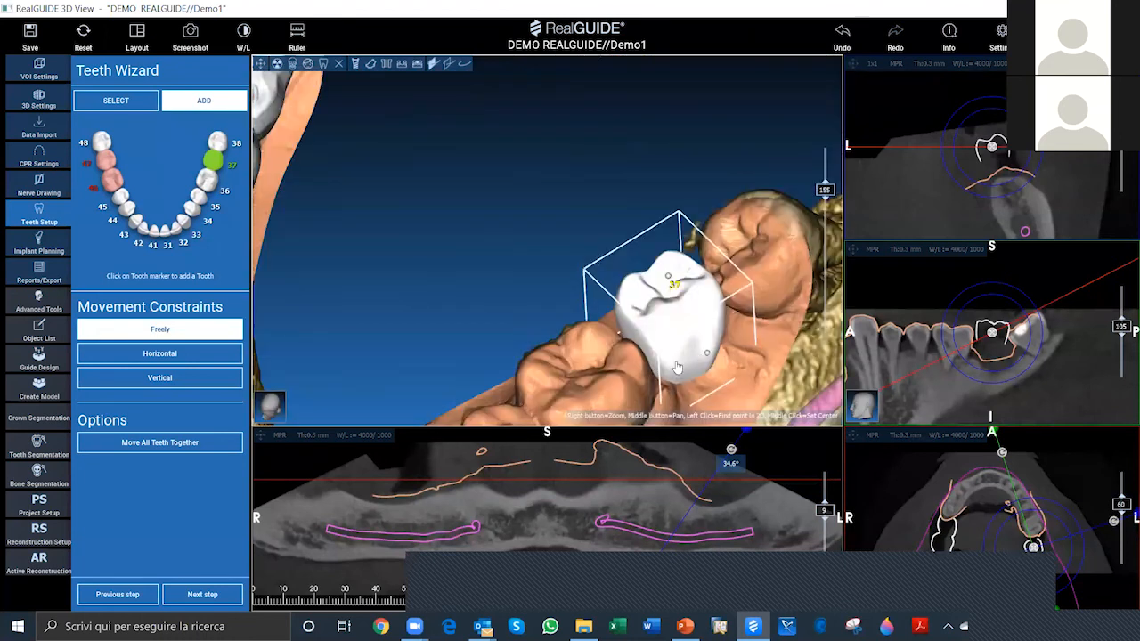
{"action": "left_click_drag", "start_coordinate": [661, 342], "coordinate": [669, 348]}
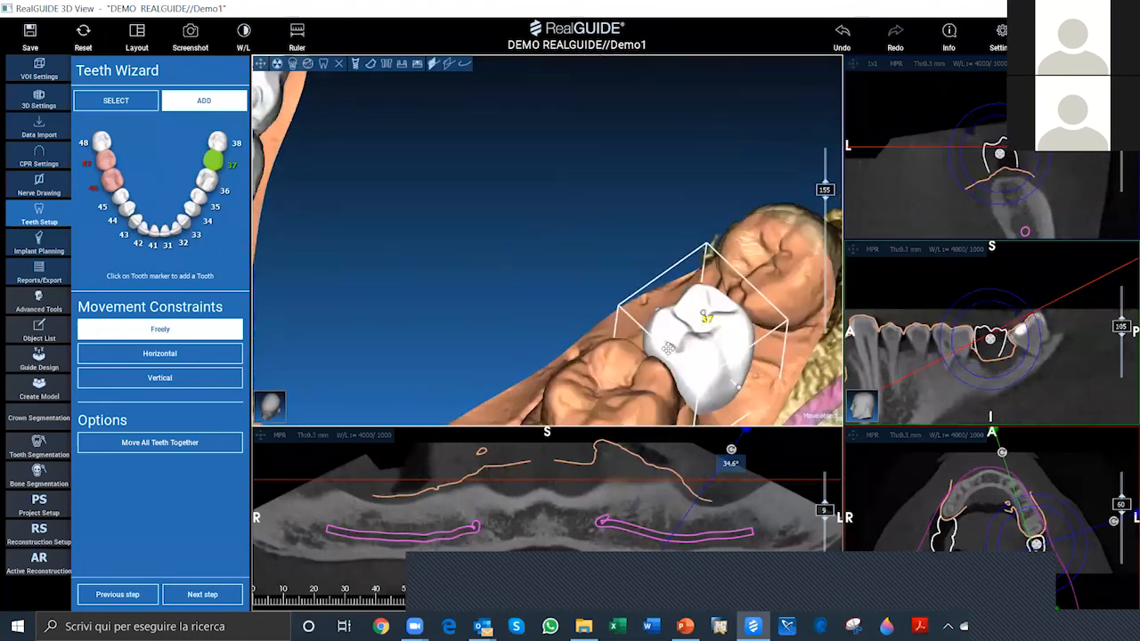
{"action": "left_click_drag", "start_coordinate": [508, 206], "coordinate": [525, 276]}
{"action": "left_click_drag", "start_coordinate": [799, 390], "coordinate": [579, 246]}
{"action": "left_click_drag", "start_coordinate": [680, 259], "coordinate": [621, 244]}
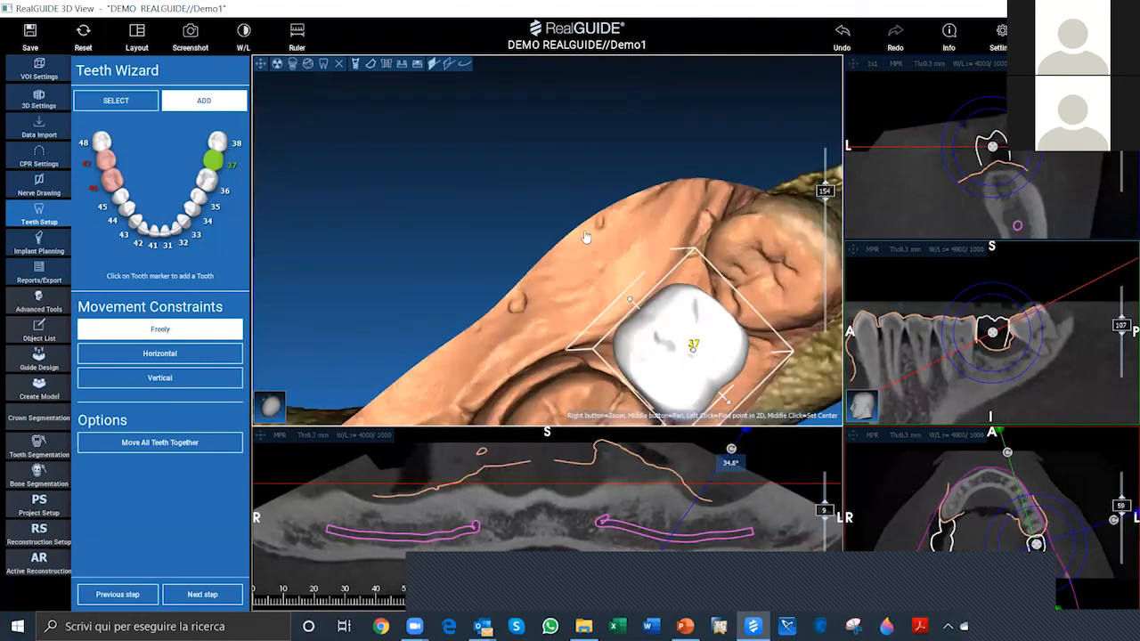
Step: Review virtual teeth 46, 47 and 37 around the whole lower arch and proceed to implant planning
{"action": "scroll", "coordinate": [748, 348], "scroll_direction": "down", "scroll_amount": 3}
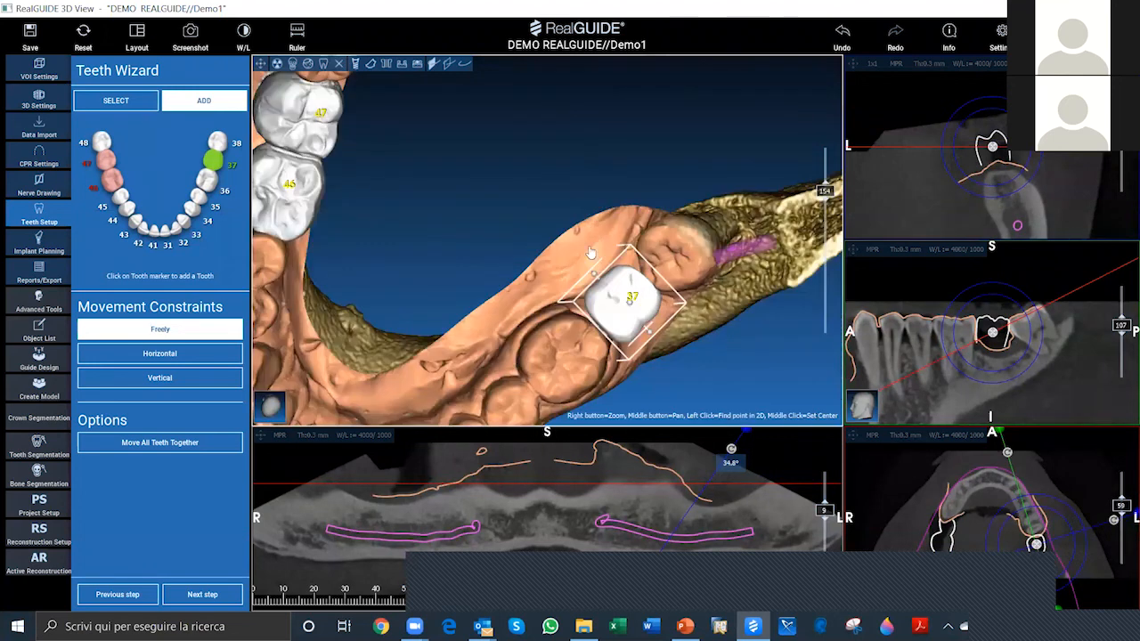
{"action": "left_click_drag", "start_coordinate": [949, 235], "coordinate": [793, 332]}
{"action": "scroll", "coordinate": [638, 231], "scroll_direction": "down", "scroll_amount": 1}
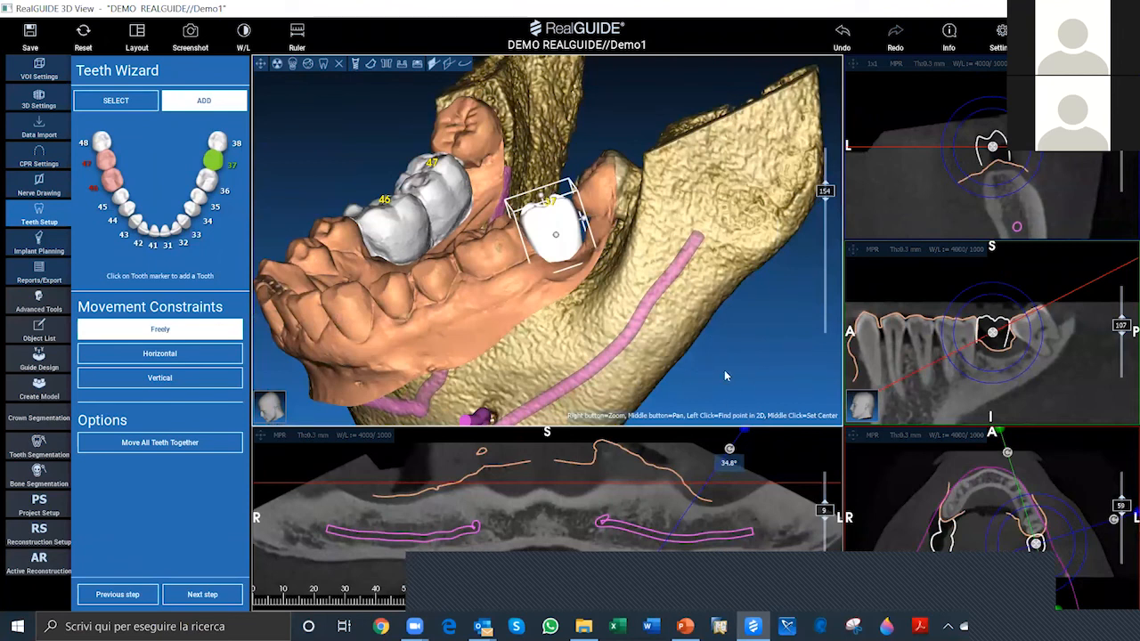
{"action": "scroll", "coordinate": [777, 363], "scroll_direction": "down", "scroll_amount": 2}
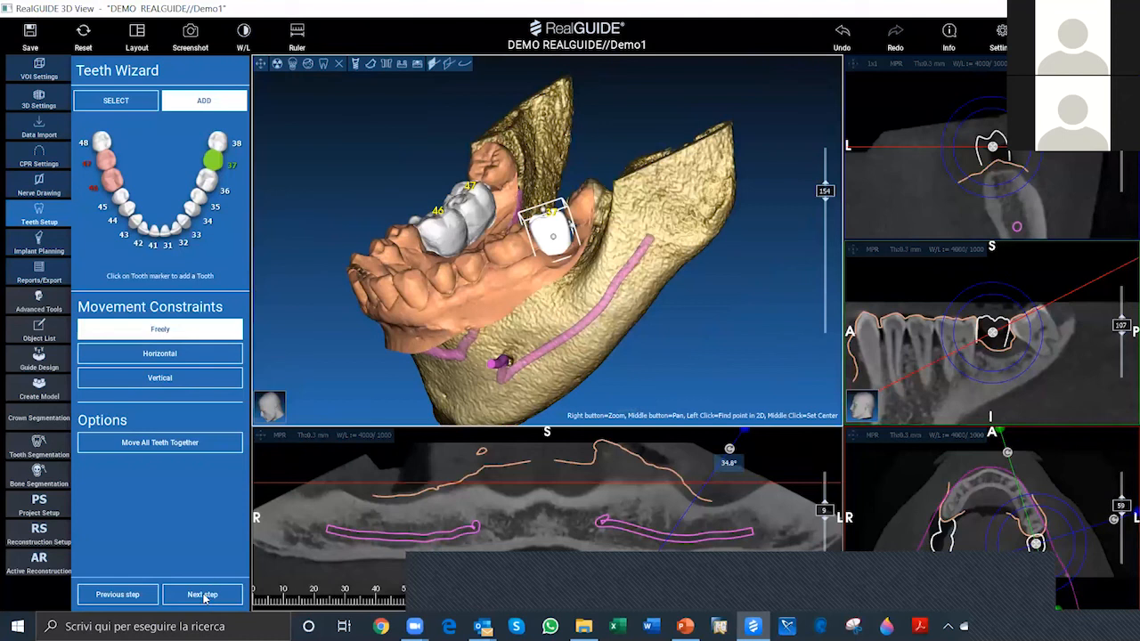
{"action": "left_click_drag", "start_coordinate": [553, 214], "coordinate": [894, 290]}
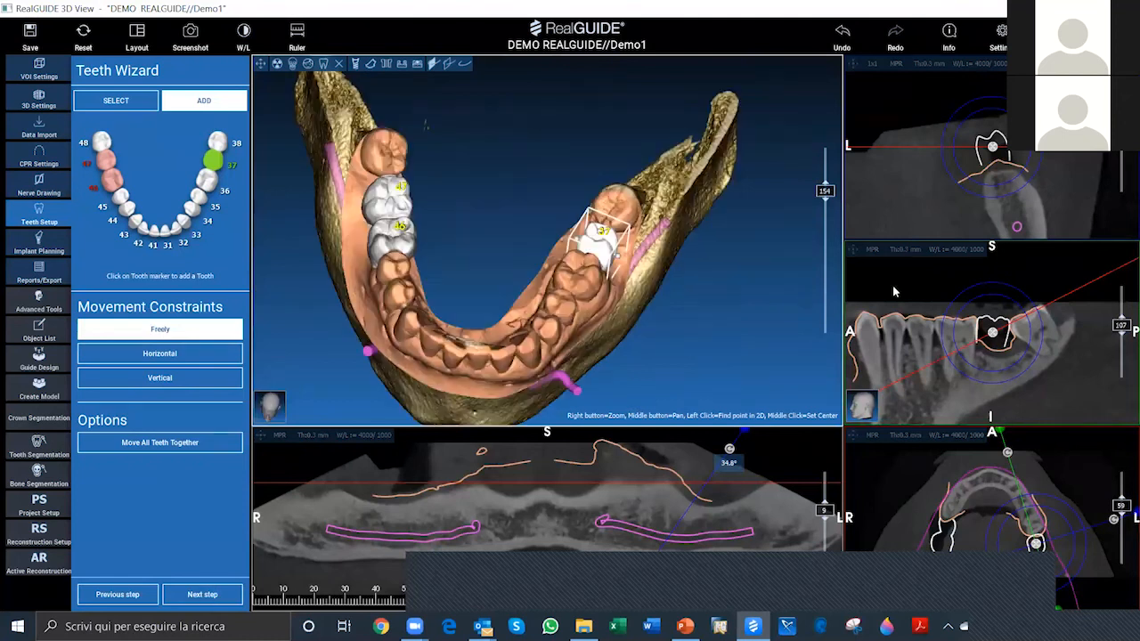
{"action": "left_click_drag", "start_coordinate": [566, 202], "coordinate": [596, 127]}
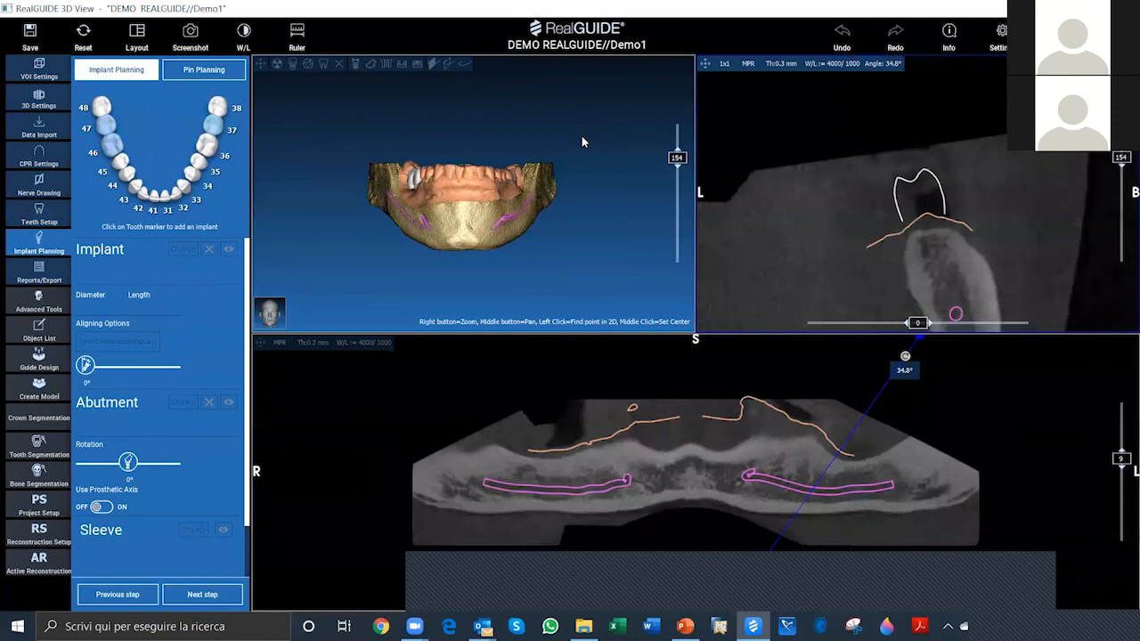
Step: View the mandible from the occlusal side and bring its full height into the cross-section
{"action": "left_click_drag", "start_coordinate": [575, 233], "coordinate": [585, 263]}
{"action": "left_click_drag", "start_coordinate": [635, 236], "coordinate": [590, 235]}
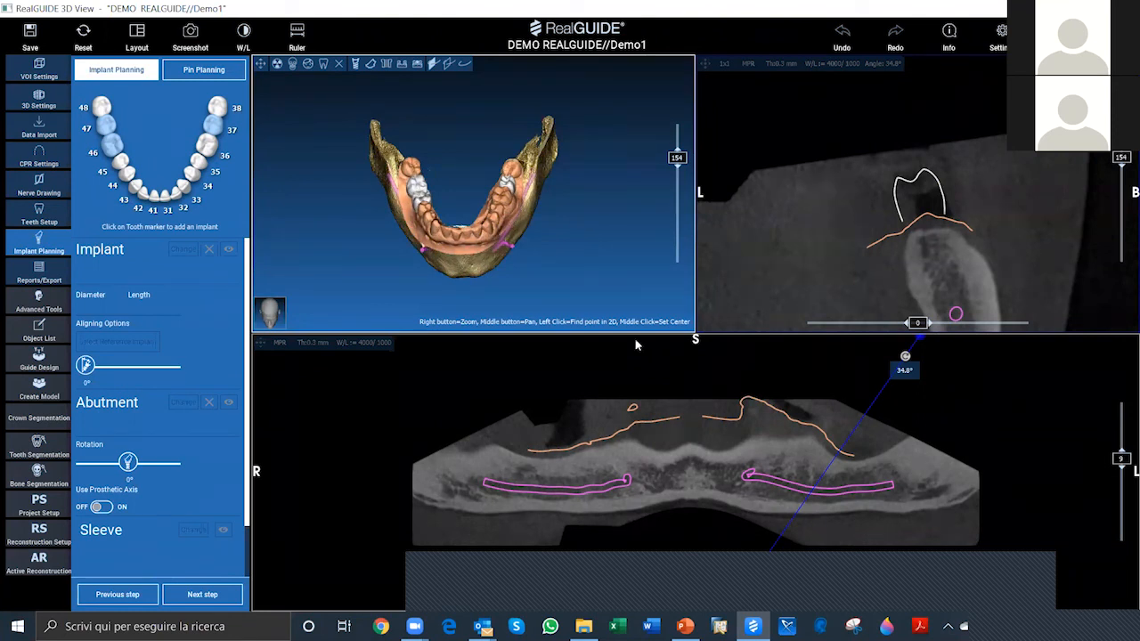
{"action": "middle_click_drag", "start_coordinate": [880, 251], "coordinate": [897, 184]}
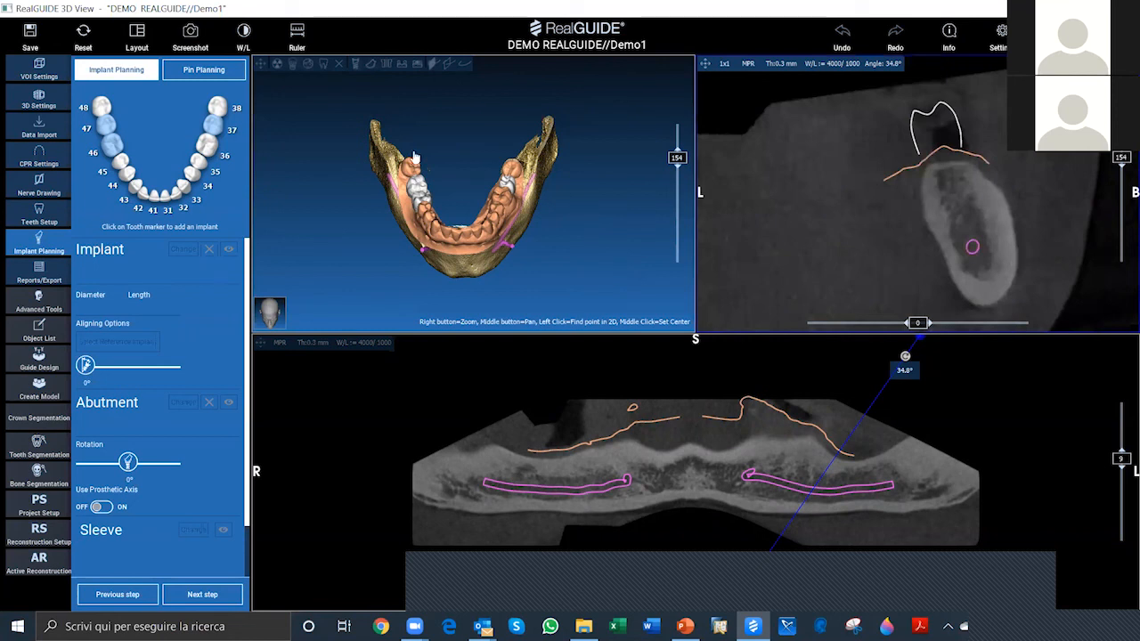
Step: Demonstrate the 3D view's full-screen mode and alternative volume renderings, and hide and restore the DICOM volume
{"action": "left_click", "coordinate": [277, 68]}
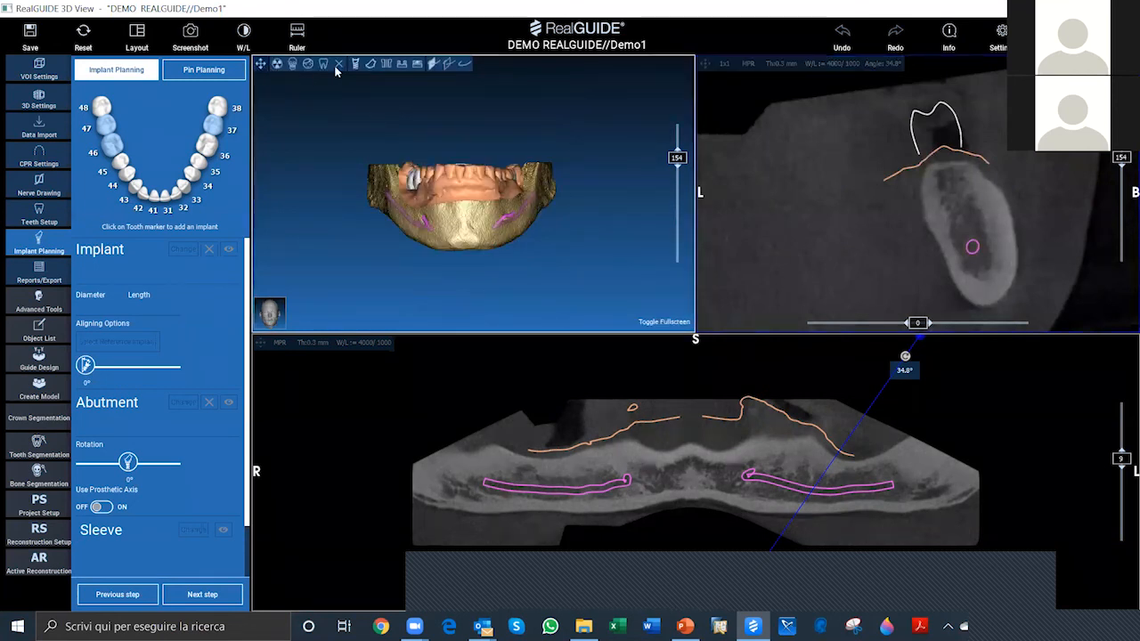
{"action": "left_click", "coordinate": [260, 67]}
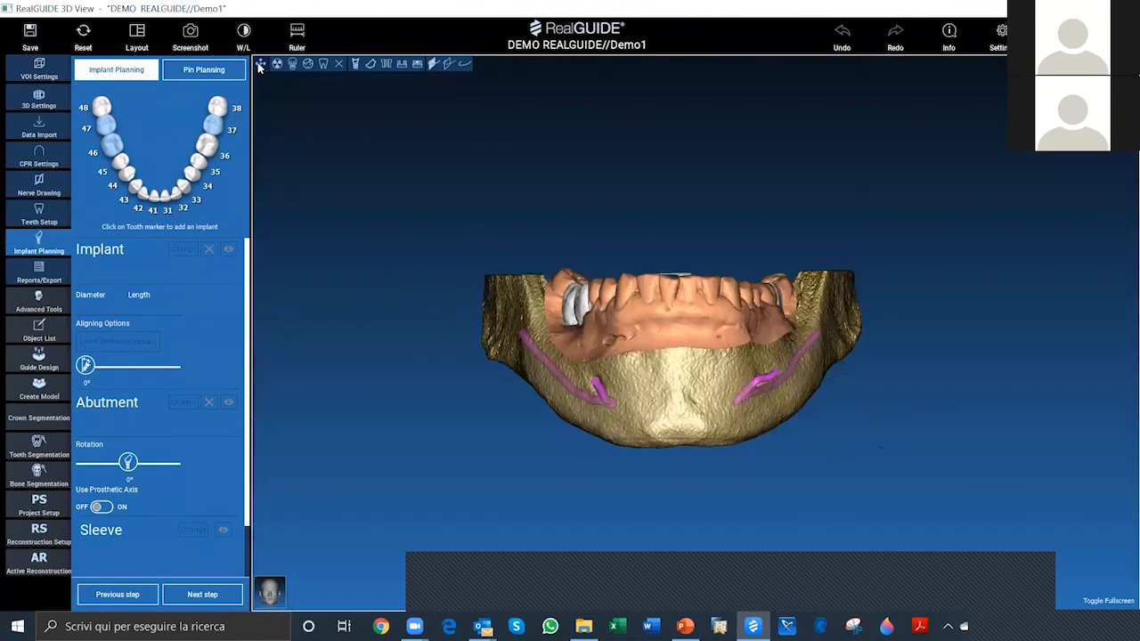
{"action": "left_click", "coordinate": [277, 68]}
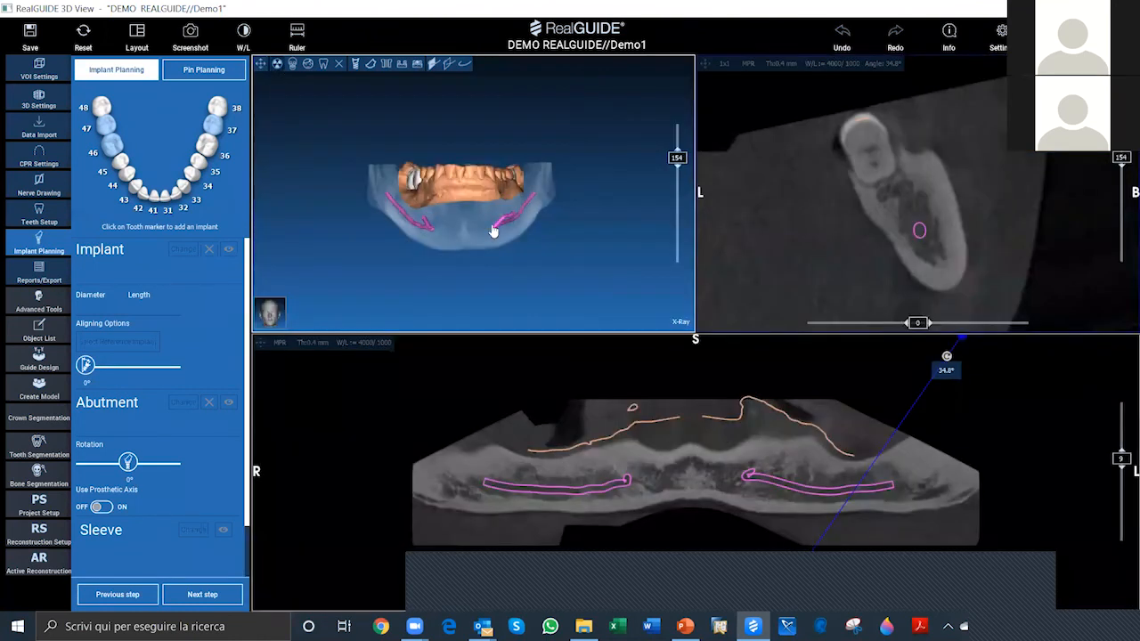
{"action": "left_click", "coordinate": [307, 65]}
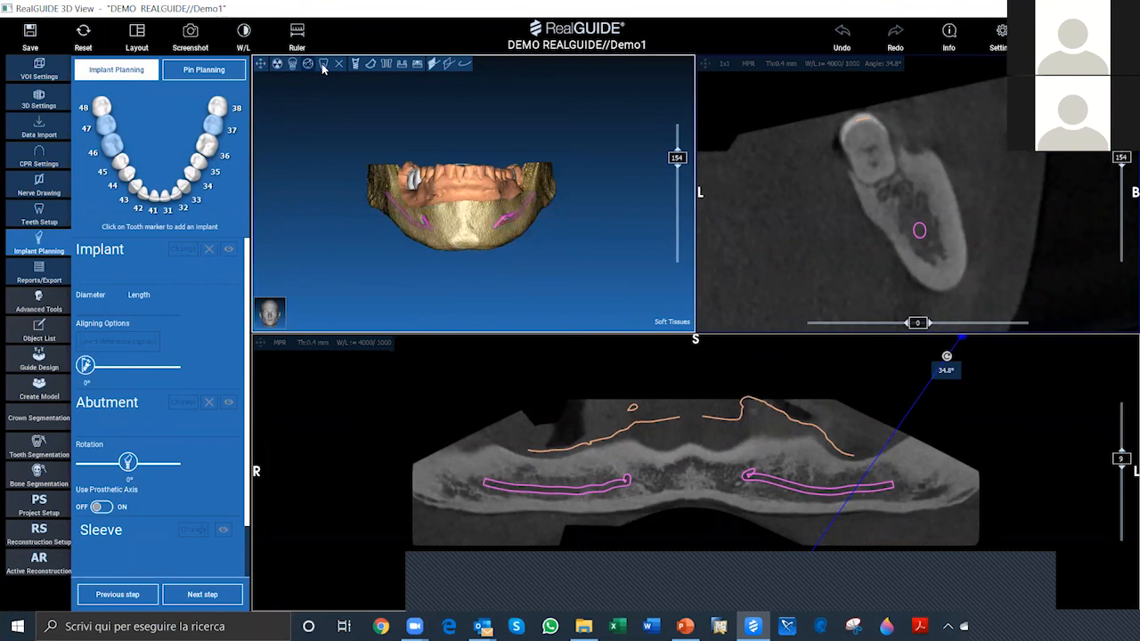
{"action": "left_click", "coordinate": [323, 65]}
{"action": "left_click", "coordinate": [339, 66]}
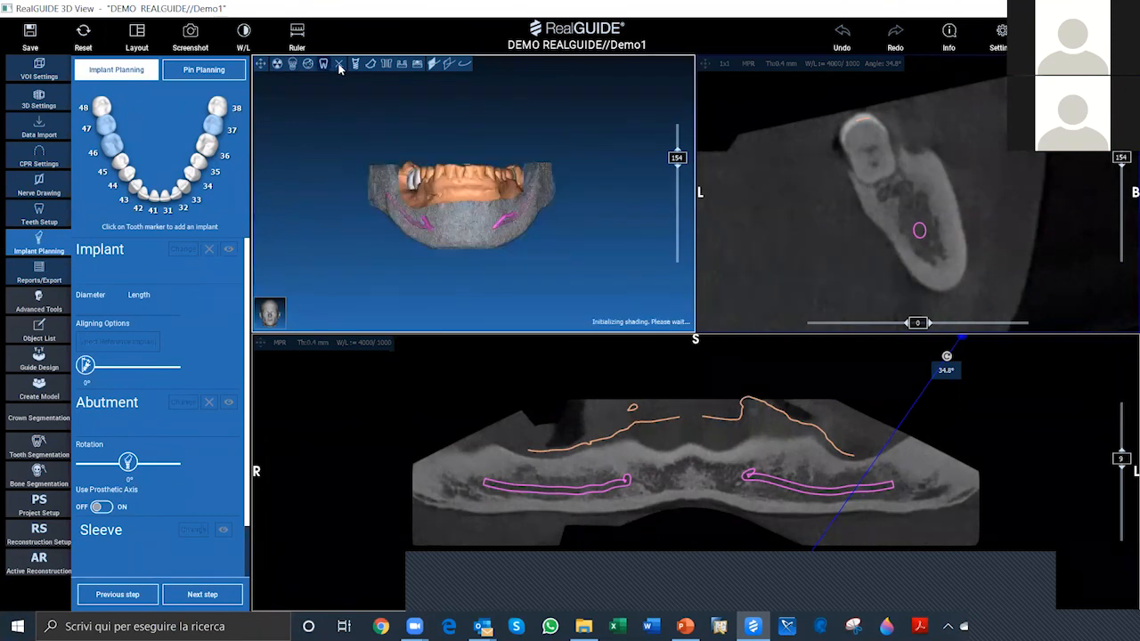
{"action": "left_click", "coordinate": [339, 65]}
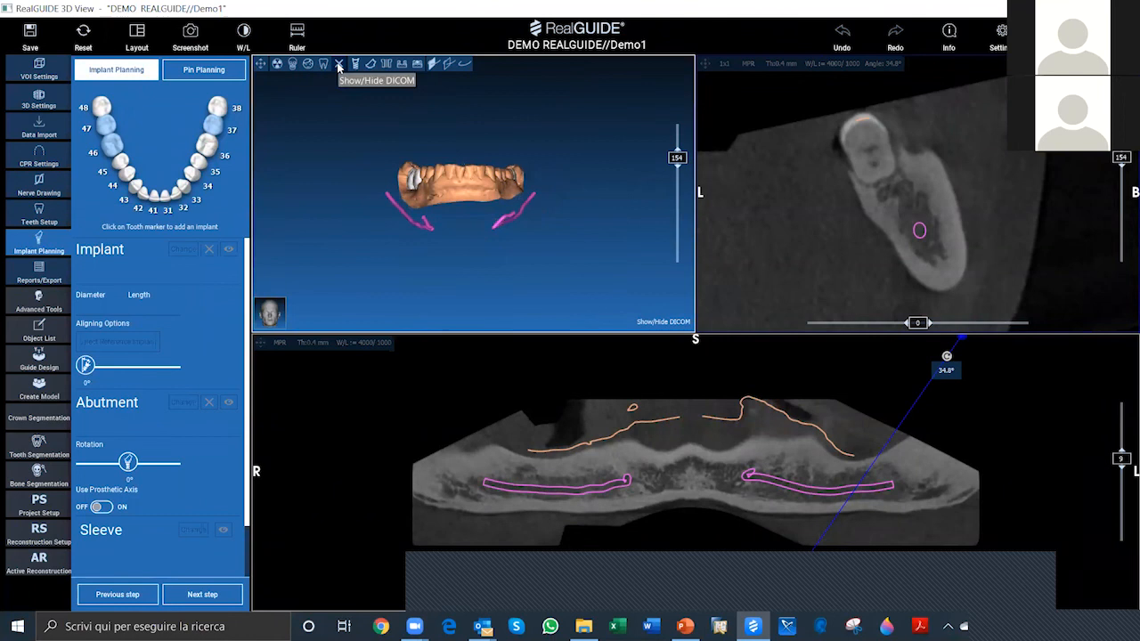
{"action": "left_click", "coordinate": [357, 65]}
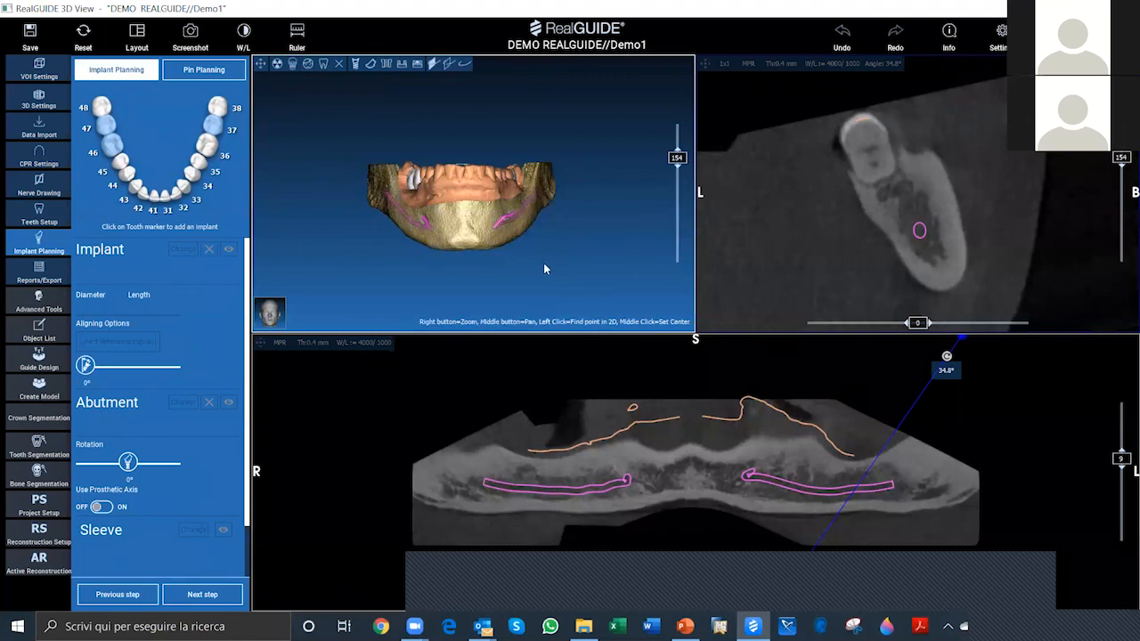
Step: Show the cross-section slice and the scout lines in the 3D view and inspect them from the jaw's side
{"action": "scroll", "coordinate": [548, 268], "scroll_direction": "up", "scroll_amount": 3}
{"action": "left_click_drag", "start_coordinate": [548, 268], "coordinate": [538, 235]}
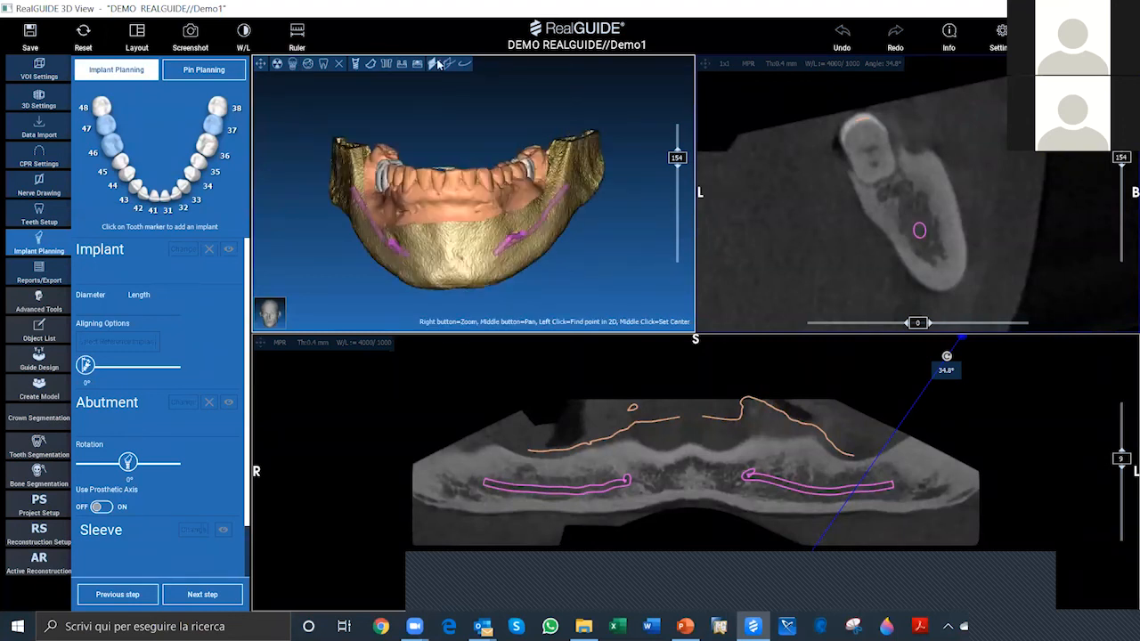
{"action": "left_click", "coordinate": [446, 68]}
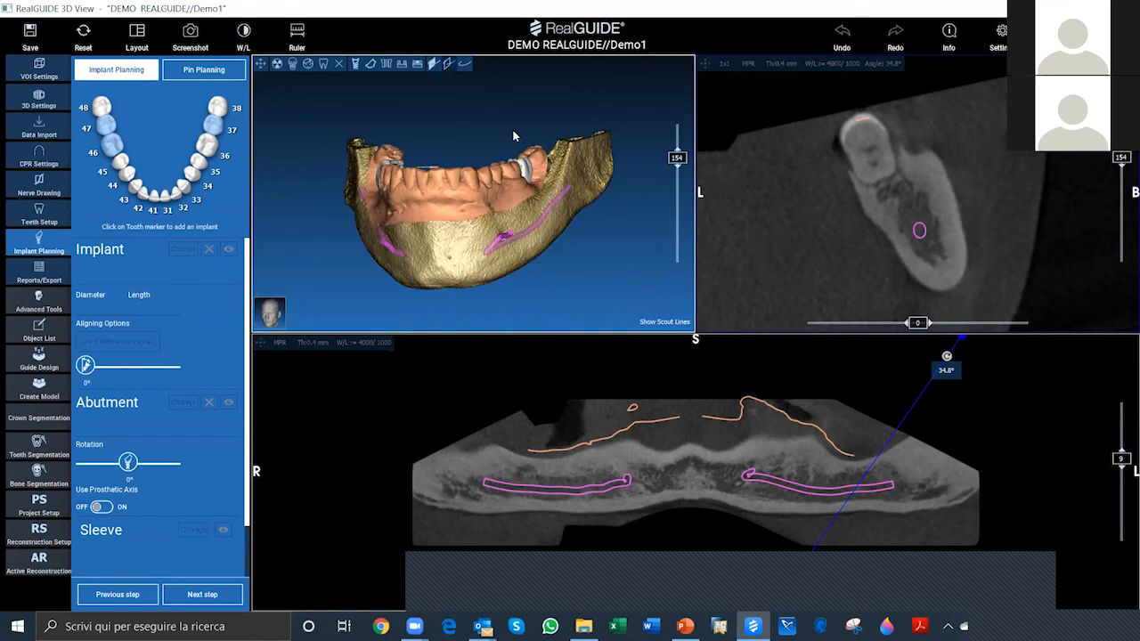
{"action": "left_click", "coordinate": [434, 64]}
{"action": "left_click", "coordinate": [444, 67]}
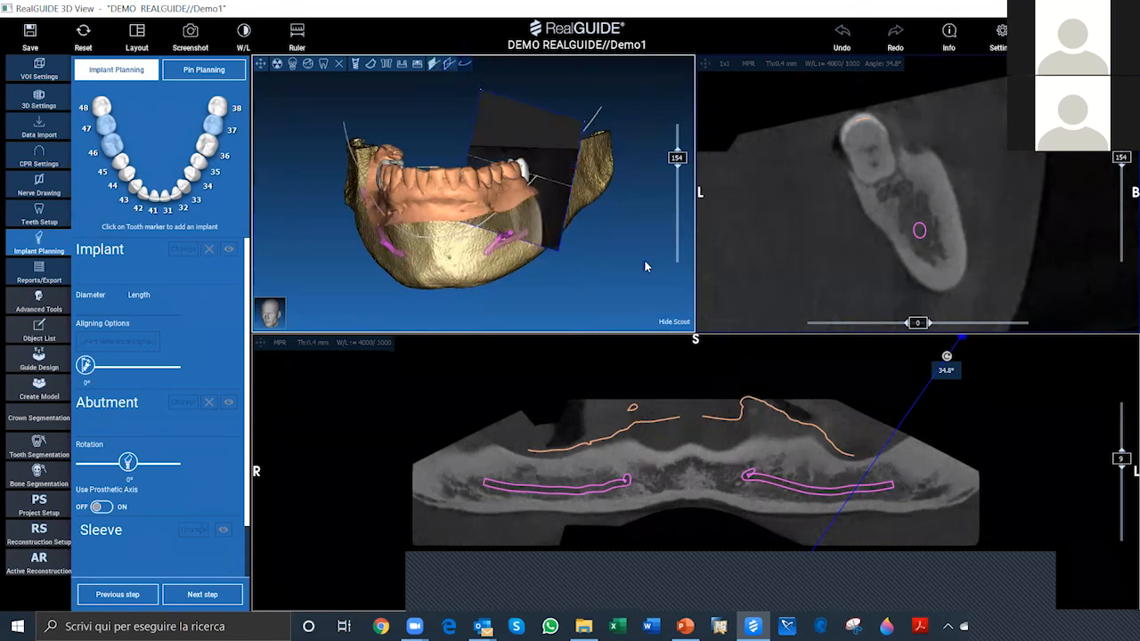
{"action": "left_click_drag", "start_coordinate": [644, 261], "coordinate": [499, 206]}
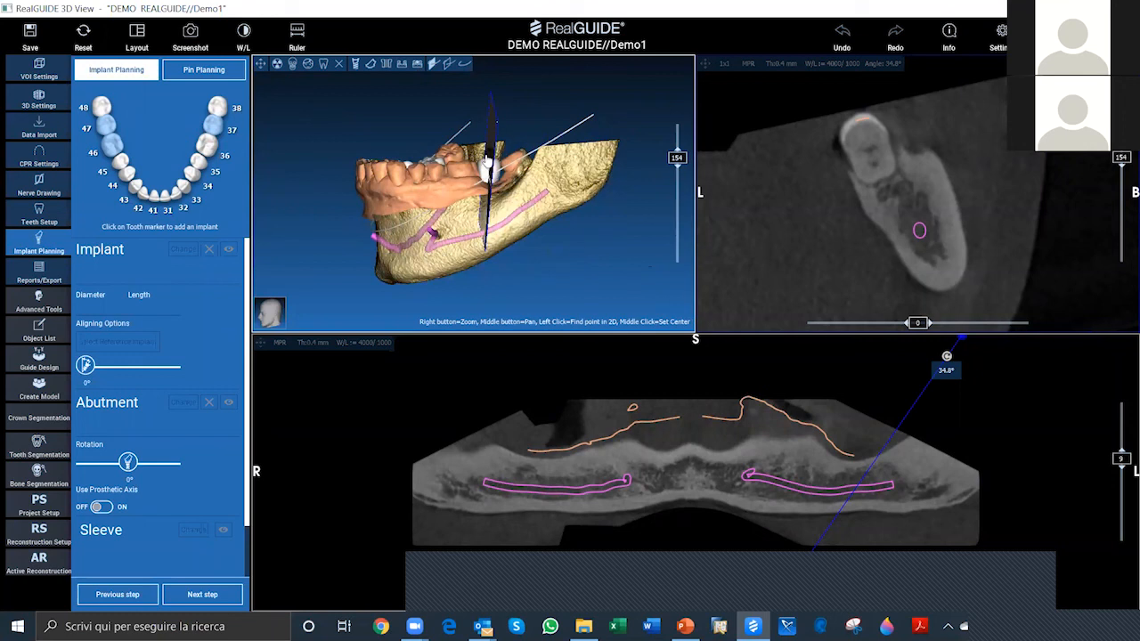
{"action": "left_click_drag", "start_coordinate": [523, 167], "coordinate": [557, 164]}
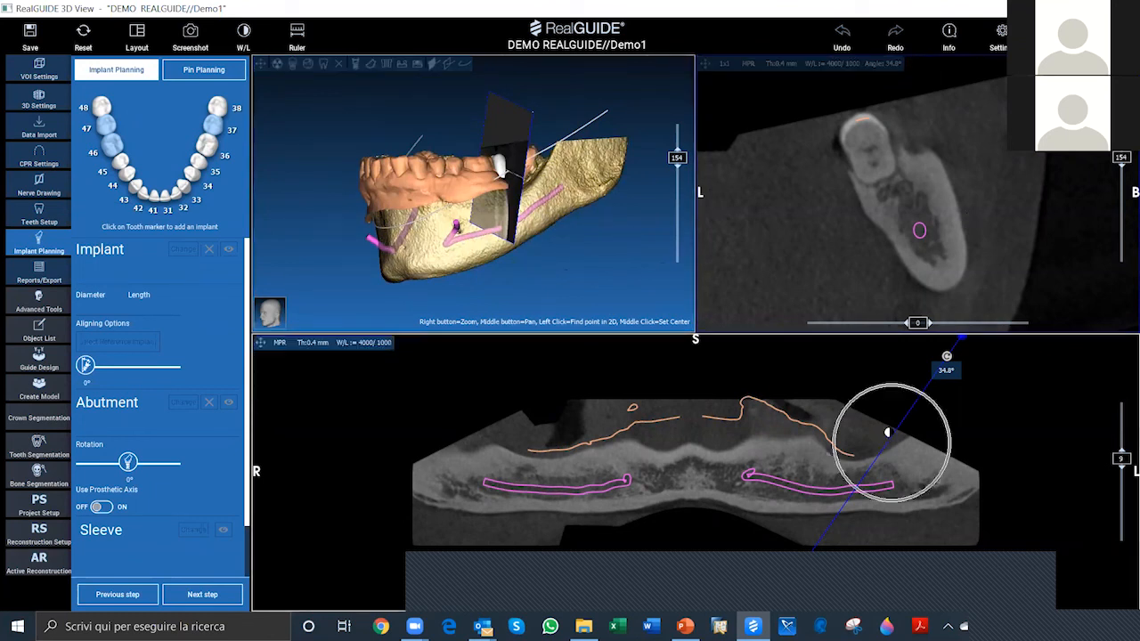
Step: Tilt the cross-section line on the panoramic view to about 18.2°
{"action": "left_click", "coordinate": [244, 34]}
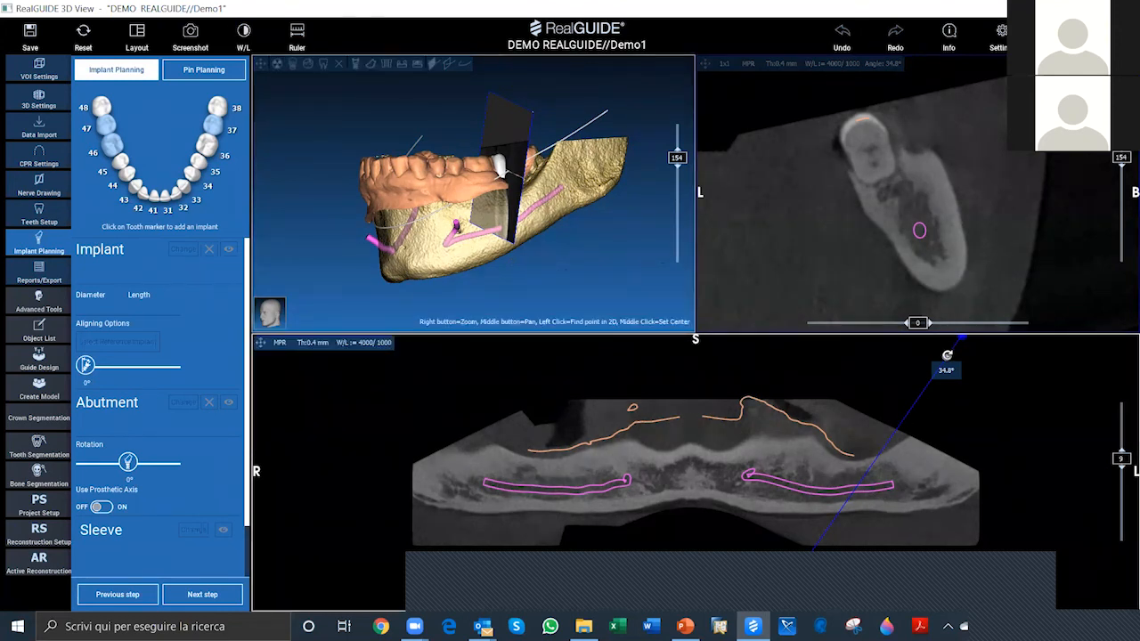
{"action": "left_click_drag", "start_coordinate": [946, 356], "coordinate": [901, 361]}
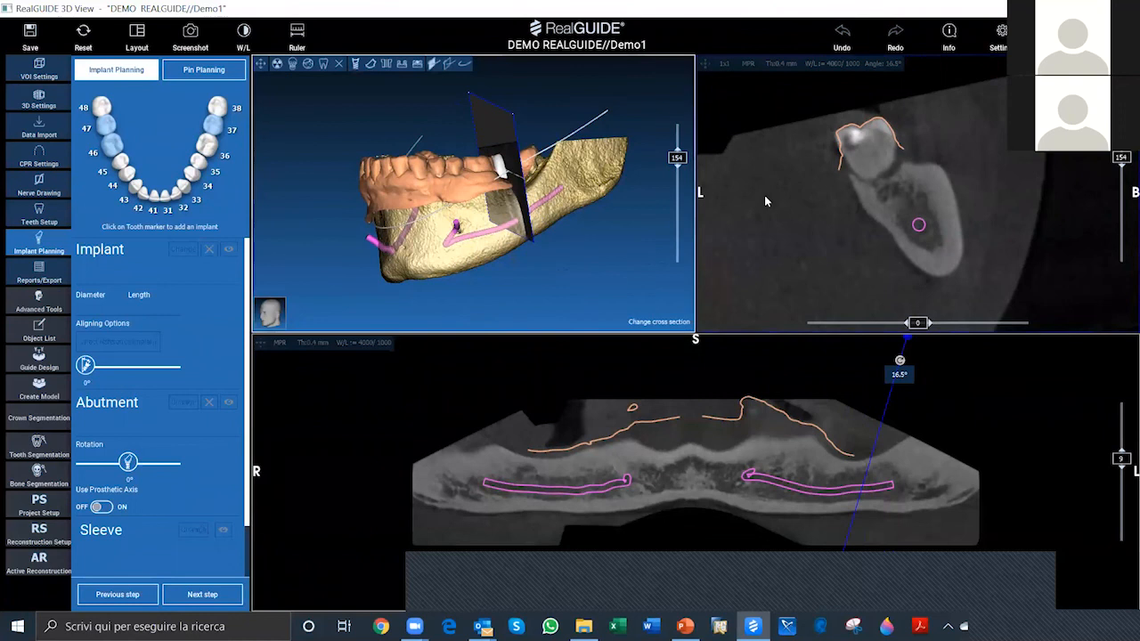
{"action": "mouse_move", "coordinate": [899, 360]}
{"action": "left_mouse_down"}
{"action": "mouse_move", "coordinate": [783, 357]}
{"action": "mouse_move", "coordinate": [905, 359]}
{"action": "left_mouse_up"}
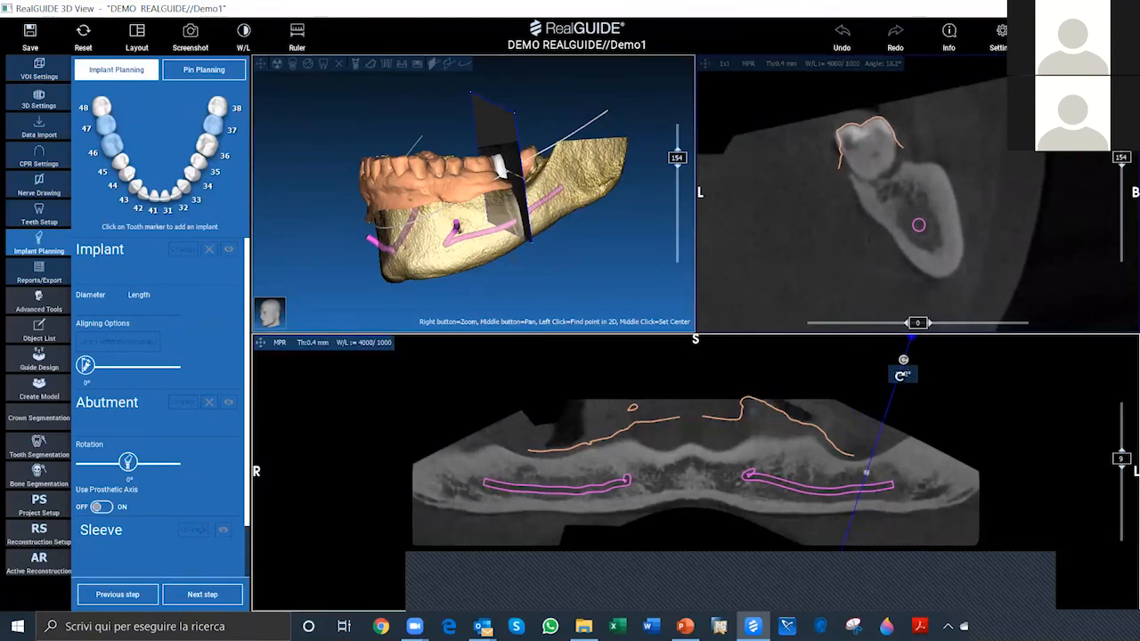
Step: Set the mandible's cross-section angle to exactly 45° and check the slice plane in the 3D view
{"action": "double_click", "coordinate": [902, 378]}
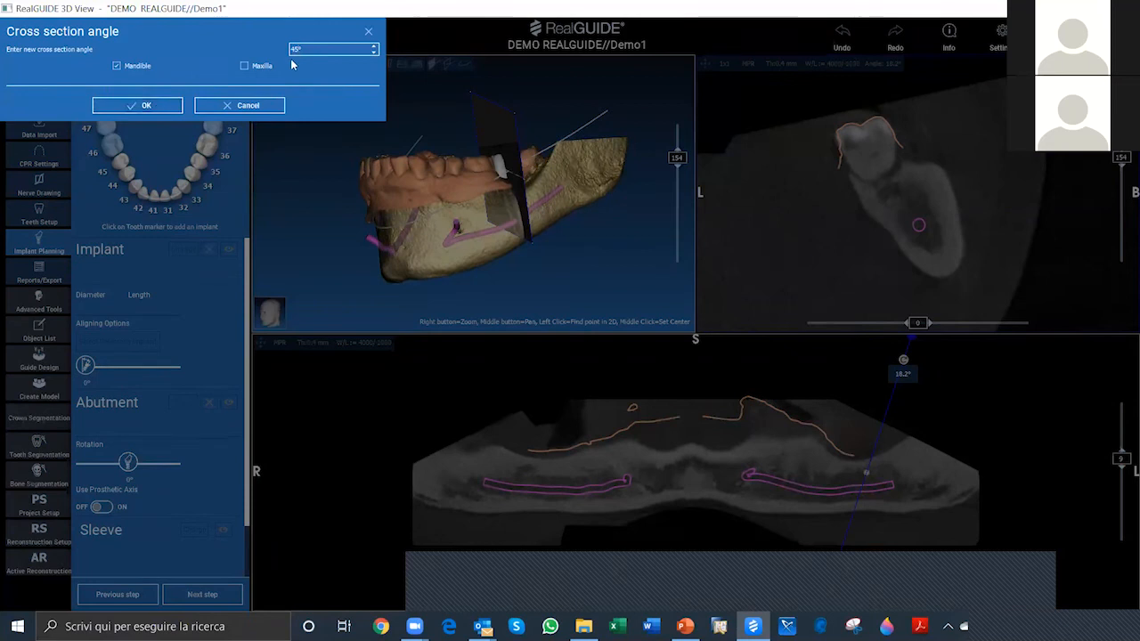
{"action": "left_click_drag", "start_coordinate": [303, 49], "coordinate": [295, 49]}
{"action": "left_click", "coordinate": [150, 105]}
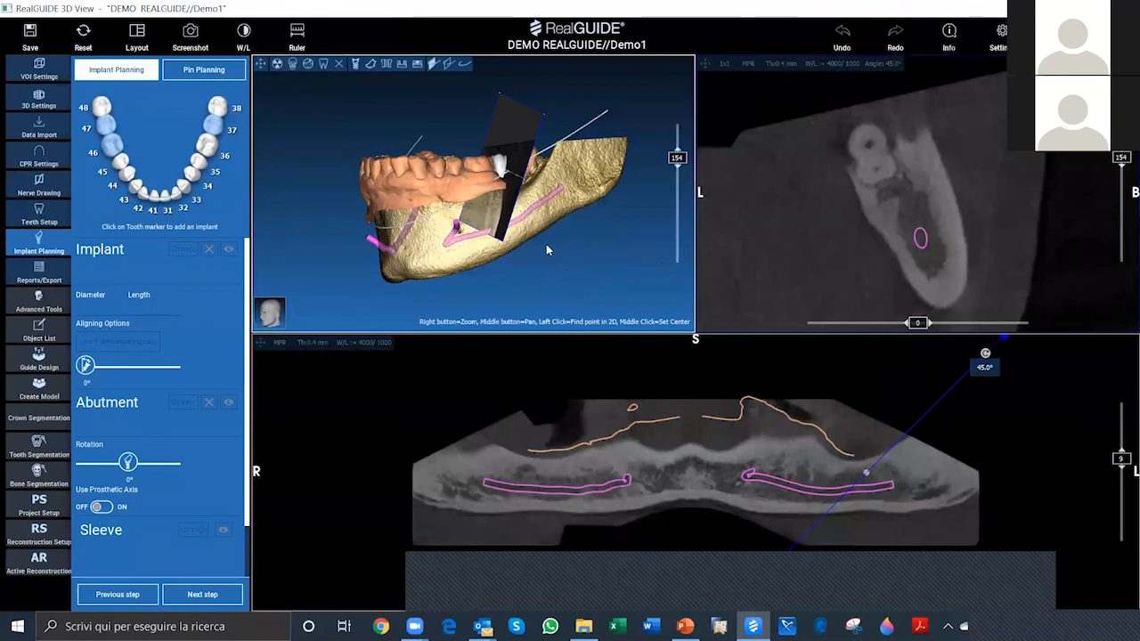
{"action": "left_click_drag", "start_coordinate": [521, 214], "coordinate": [556, 209]}
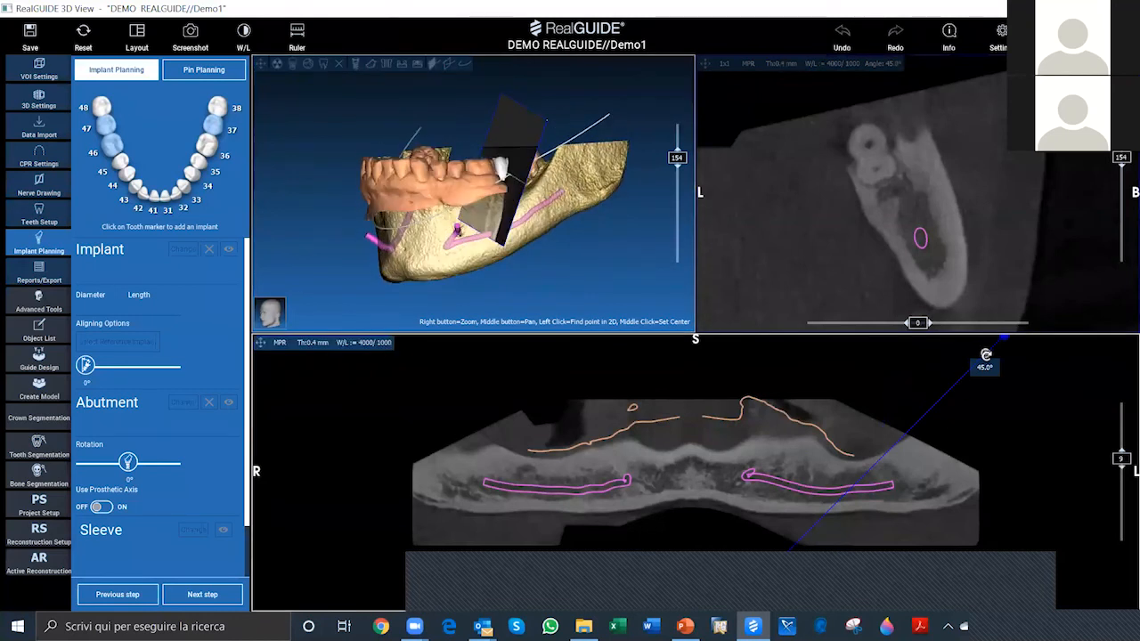
Step: Tilt the cross-section line to about 10.5° and move it along the panoramic view through the right side to the anterior mandible
{"action": "left_click_drag", "start_coordinate": [969, 352], "coordinate": [885, 364]}
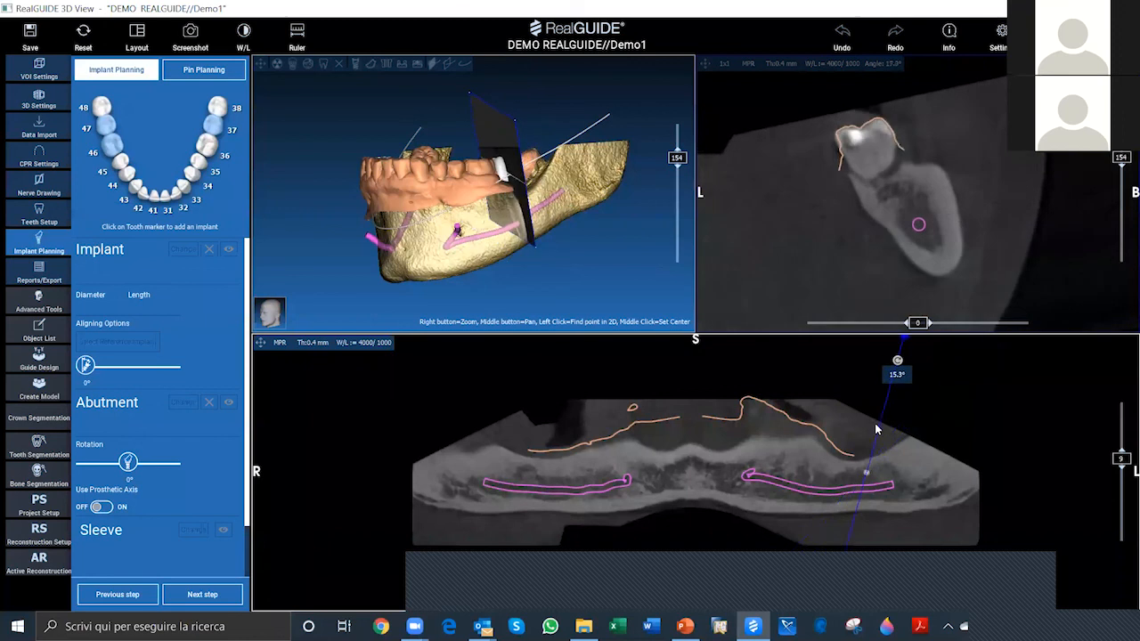
{"action": "left_click_drag", "start_coordinate": [836, 441], "coordinate": [587, 417]}
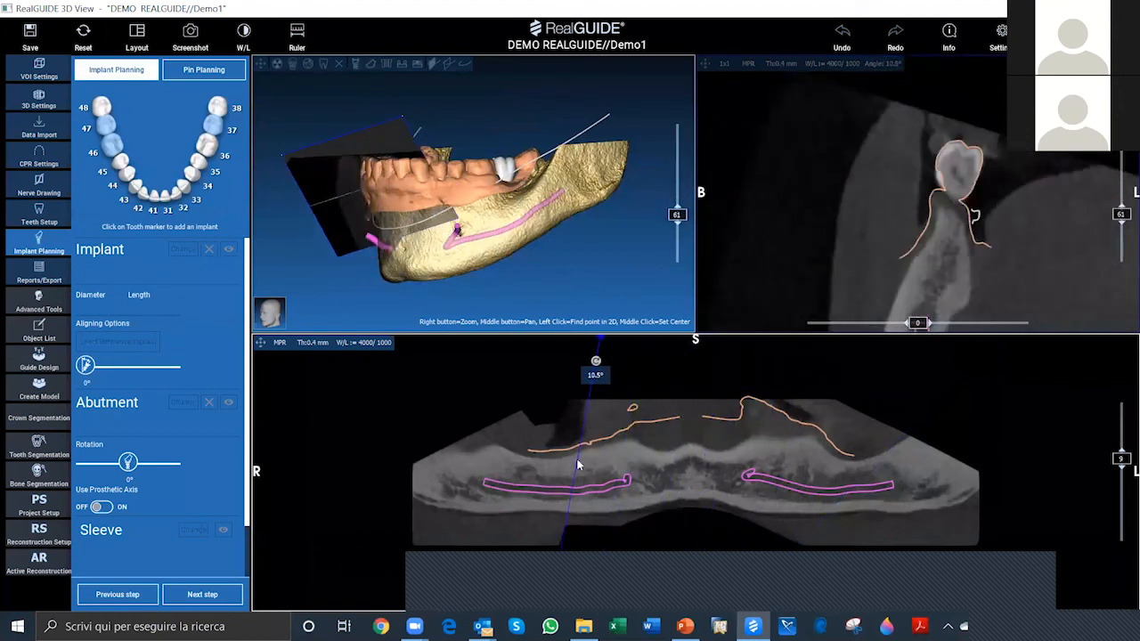
{"action": "left_click_drag", "start_coordinate": [577, 464], "coordinate": [718, 458]}
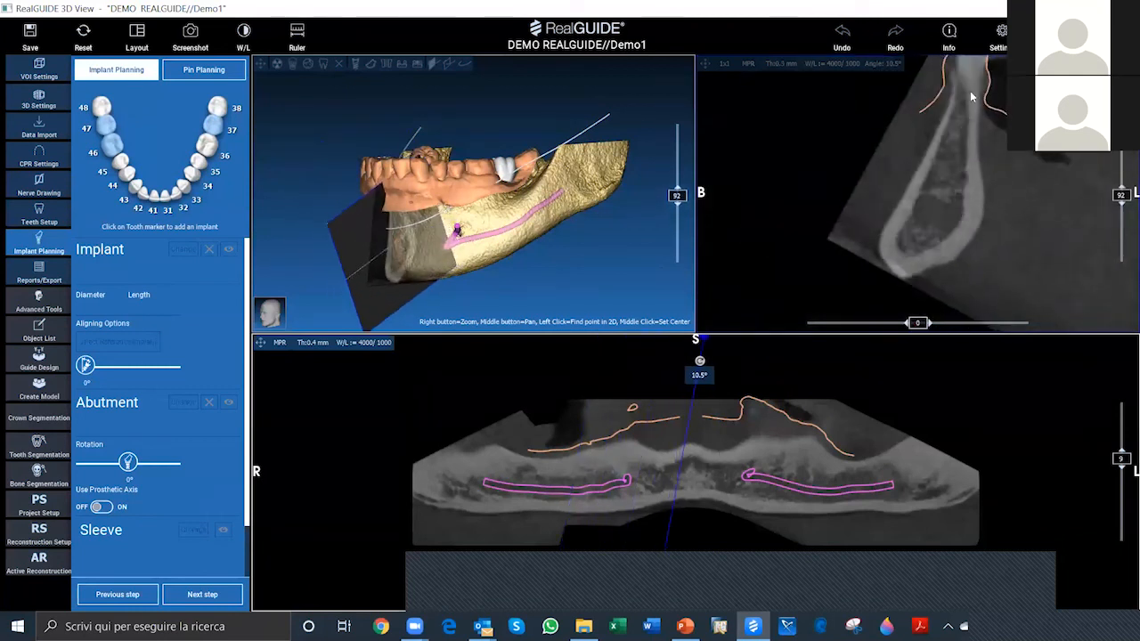
{"action": "scroll", "coordinate": [1013, 185], "scroll_direction": "up", "scroll_amount": 12}
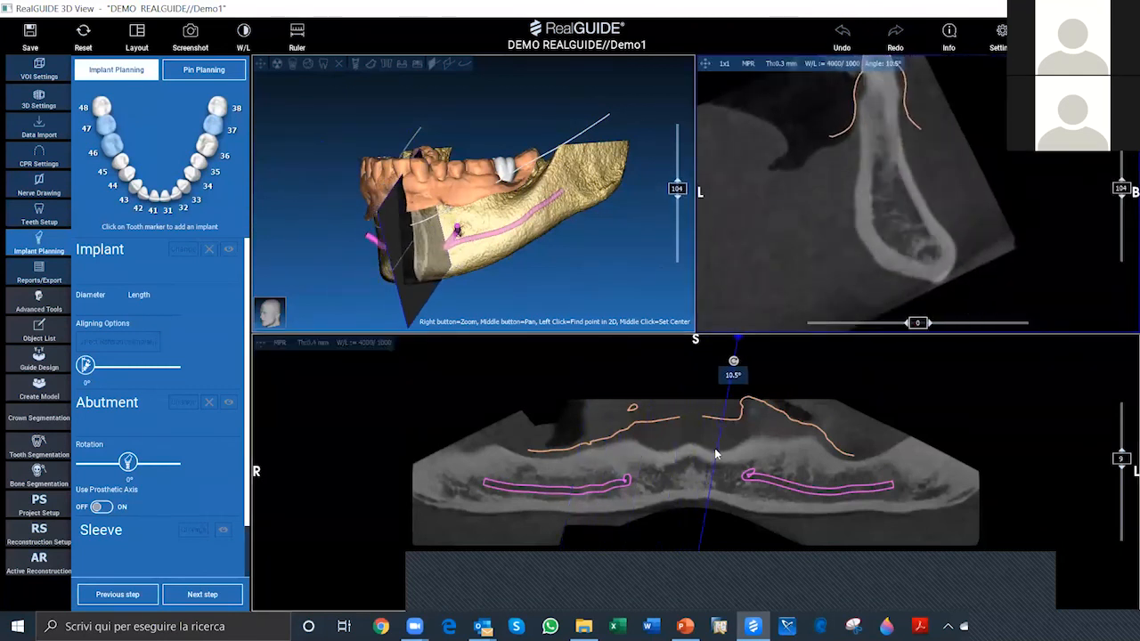
Step: Examine the cross-sections along the panoramic view, from the left premolar area back through the midline to the right molar site
{"action": "left_click_drag", "start_coordinate": [715, 455], "coordinate": [718, 455]}
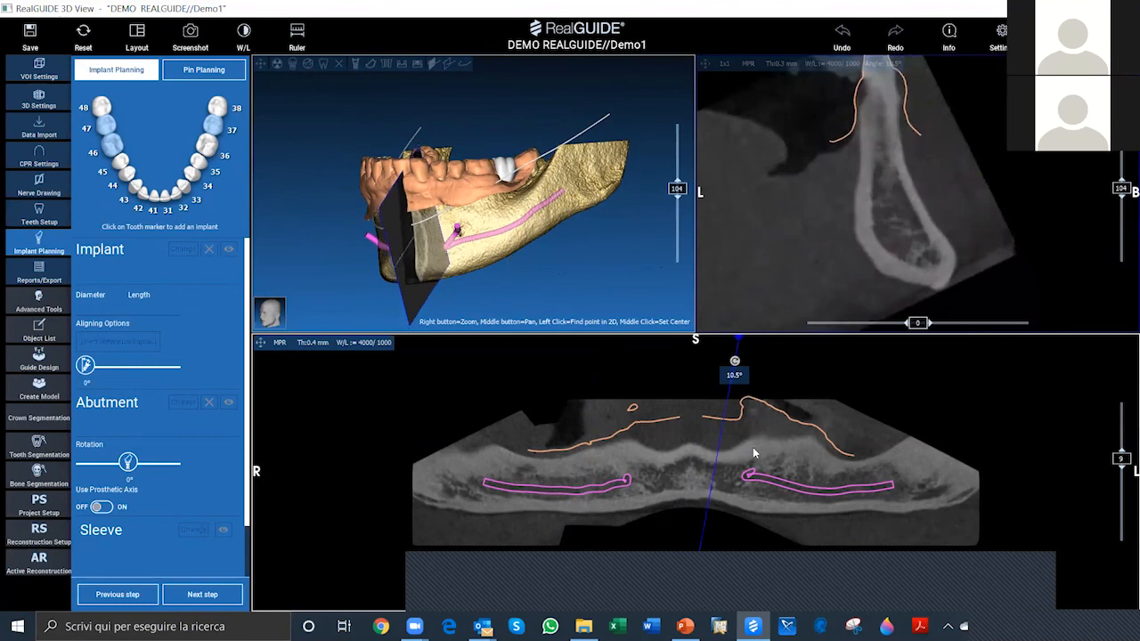
{"action": "scroll", "coordinate": [757, 448], "scroll_direction": "up", "scroll_amount": 20}
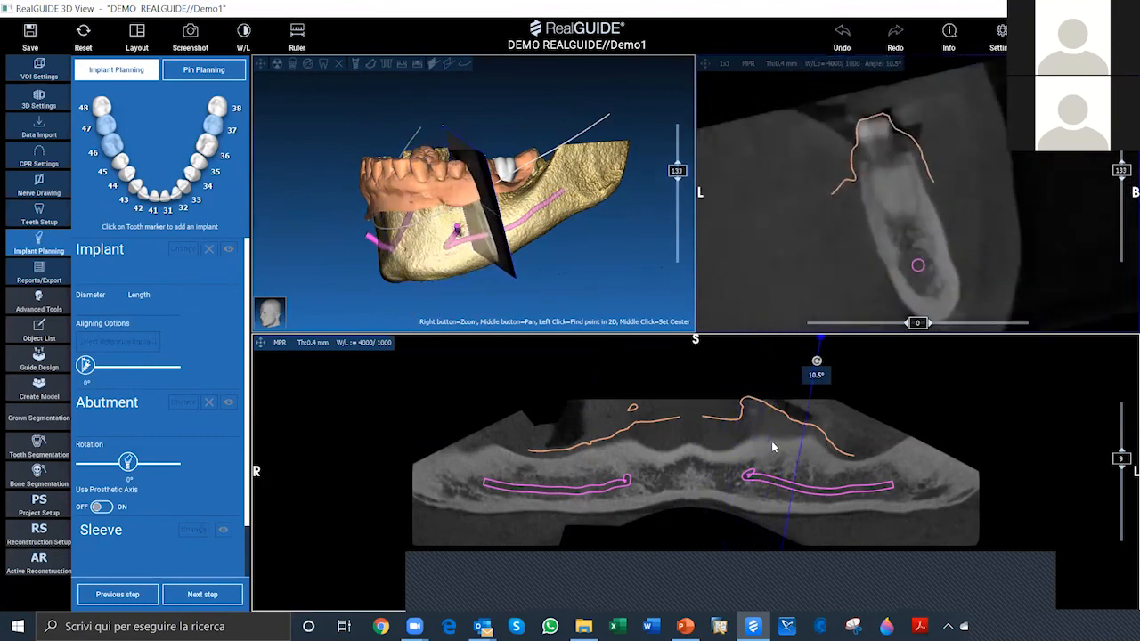
{"action": "scroll", "coordinate": [773, 447], "scroll_direction": "up", "scroll_amount": 5}
{"action": "scroll", "coordinate": [774, 448], "scroll_direction": "down", "scroll_amount": 14}
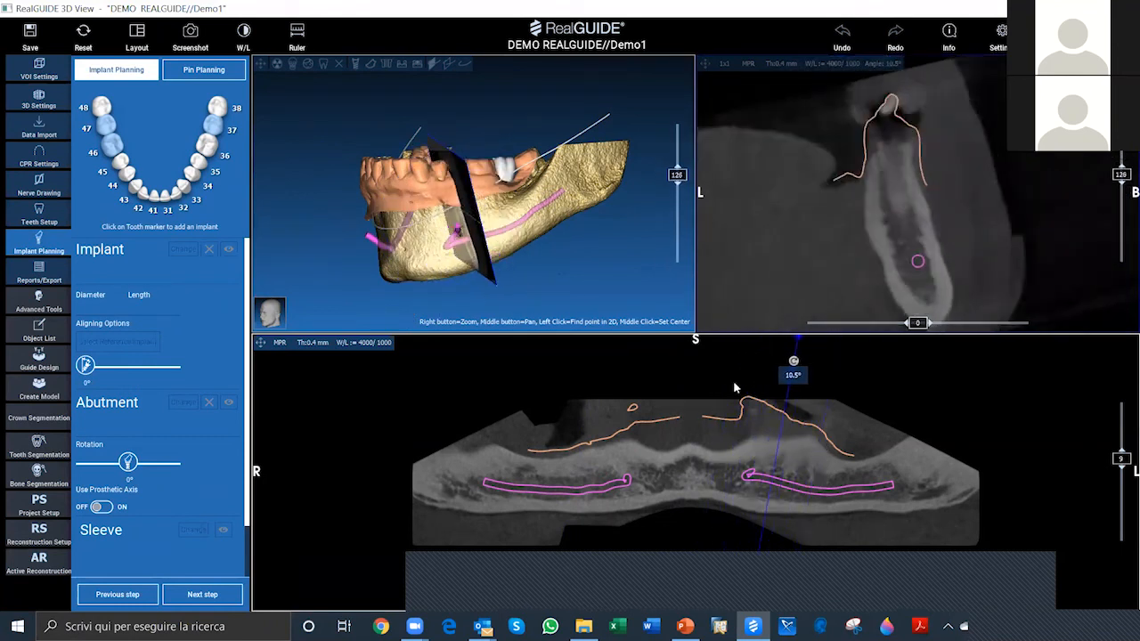
{"action": "left_click_drag", "start_coordinate": [774, 445], "coordinate": [632, 406]}
{"action": "scroll", "coordinate": [598, 439], "scroll_direction": "down", "scroll_amount": 1}
{"action": "scroll", "coordinate": [598, 439], "scroll_direction": "down", "scroll_amount": 20}
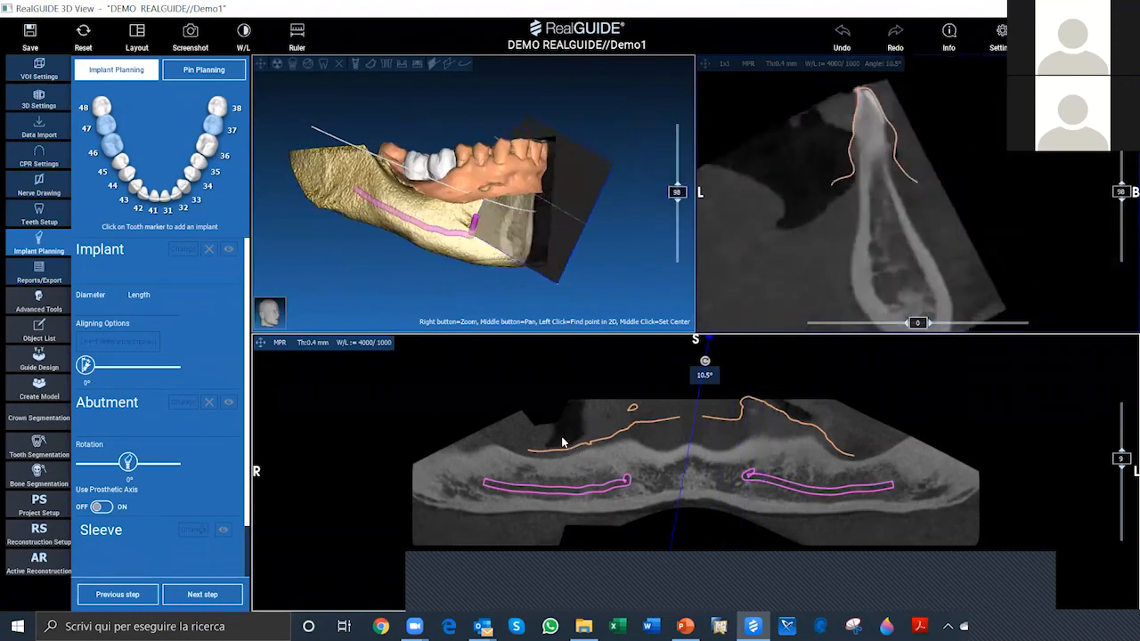
{"action": "scroll", "coordinate": [481, 291], "scroll_direction": "down", "scroll_amount": 20}
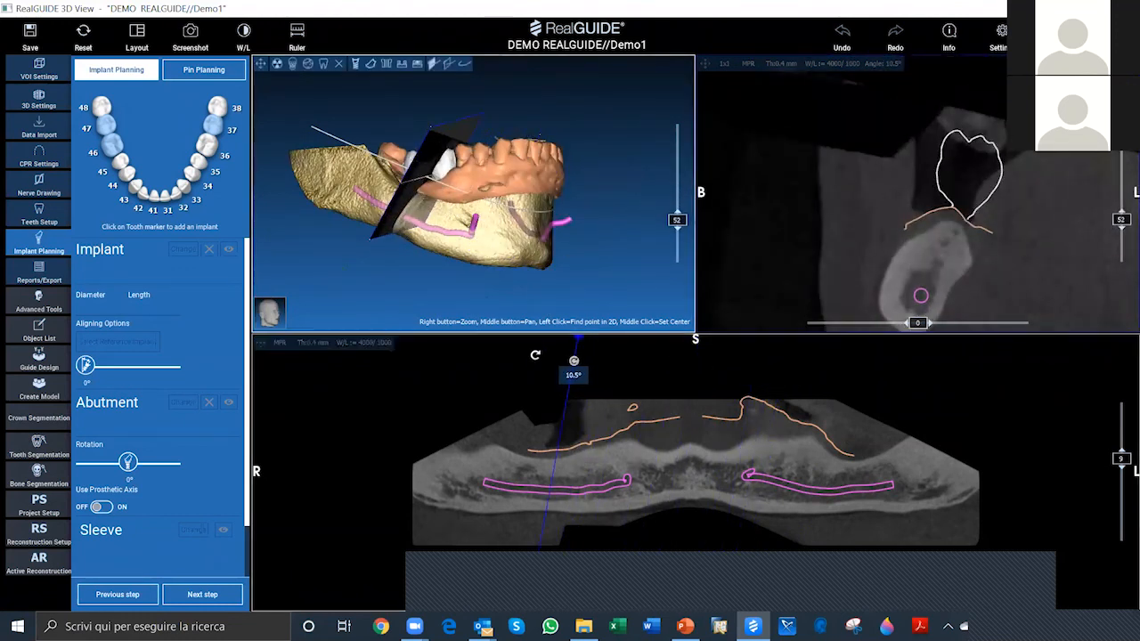
Step: Tilt the cross-section line the opposite way to about 23.9° and position it at the right molar site
{"action": "left_click_drag", "start_coordinate": [573, 361], "coordinate": [524, 355]}
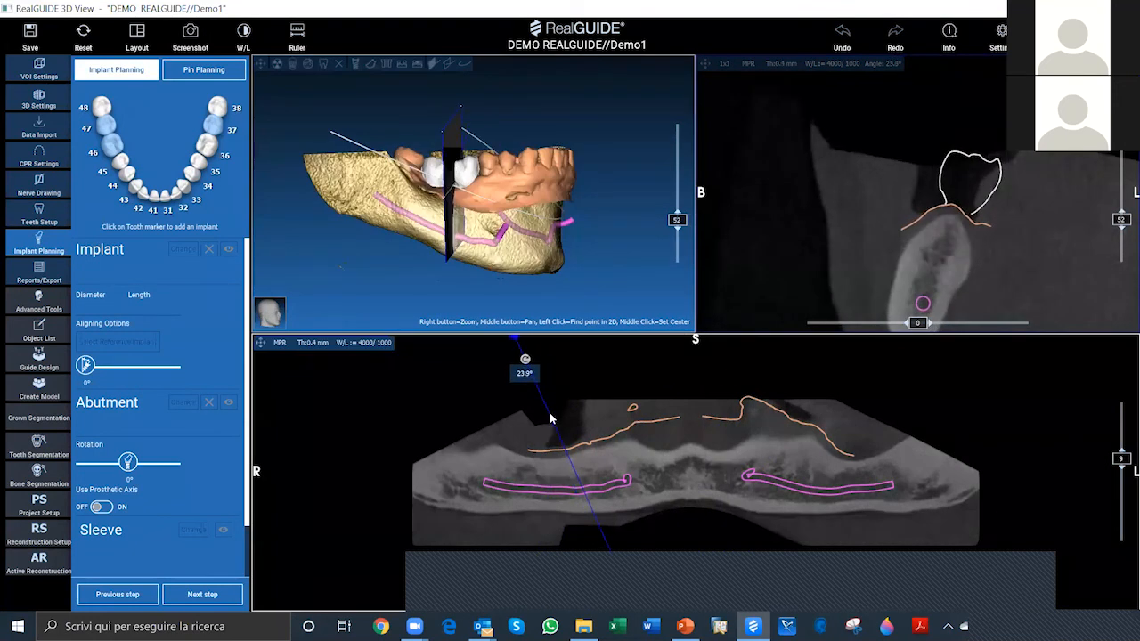
{"action": "left_click_drag", "start_coordinate": [551, 417], "coordinate": [575, 454]}
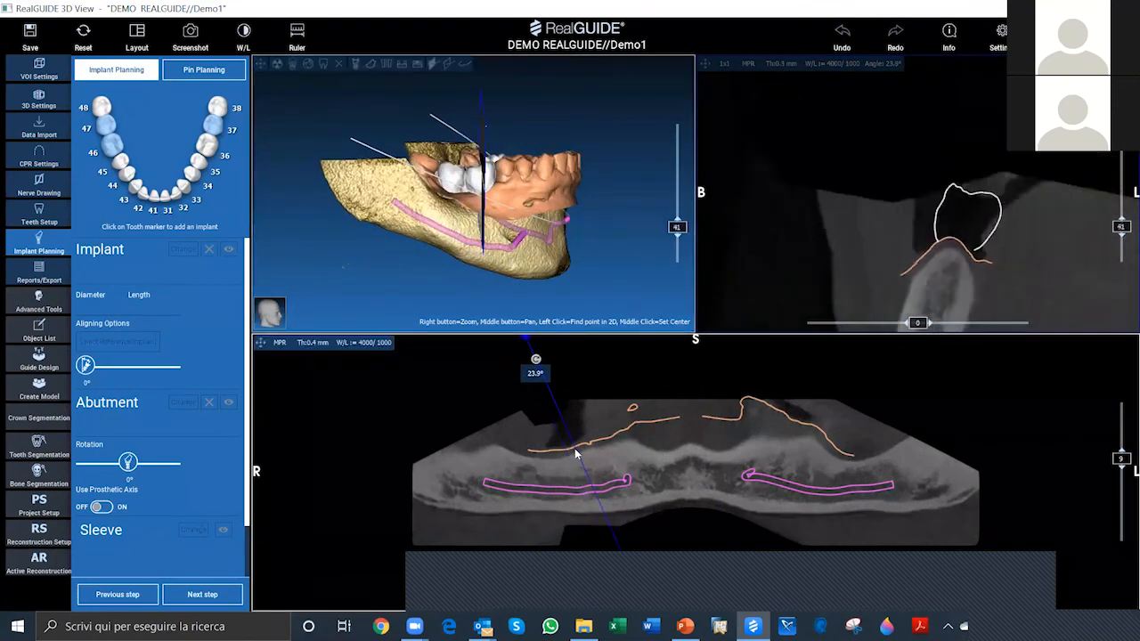
{"action": "scroll", "coordinate": [575, 454], "scroll_direction": "up", "scroll_amount": 10}
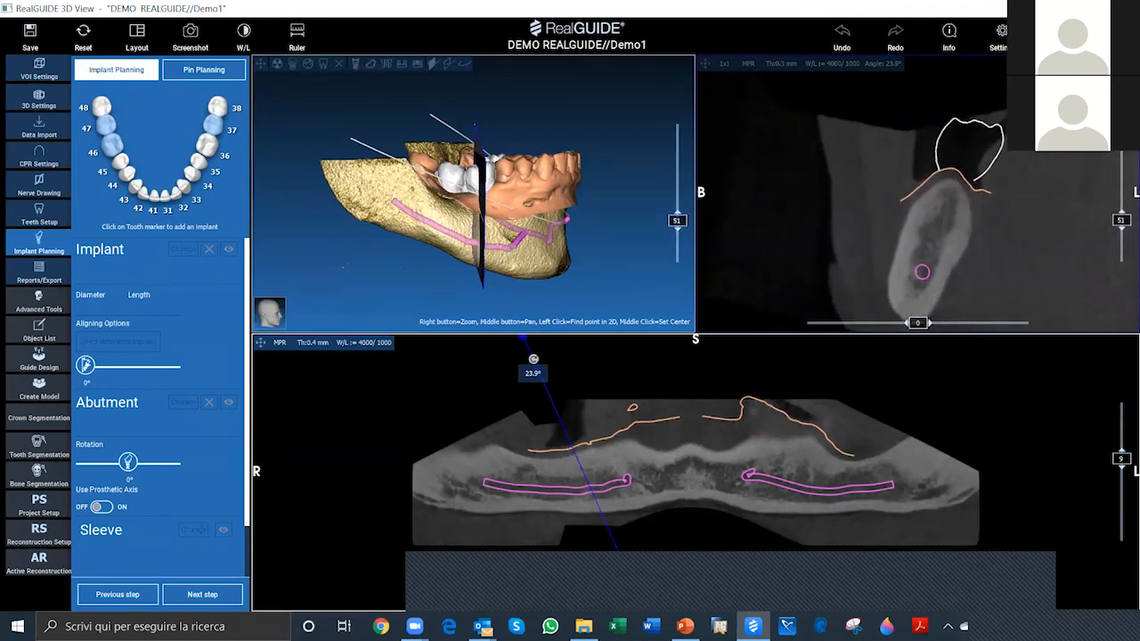
{"action": "middle_click_drag", "start_coordinate": [968, 255], "coordinate": [964, 237]}
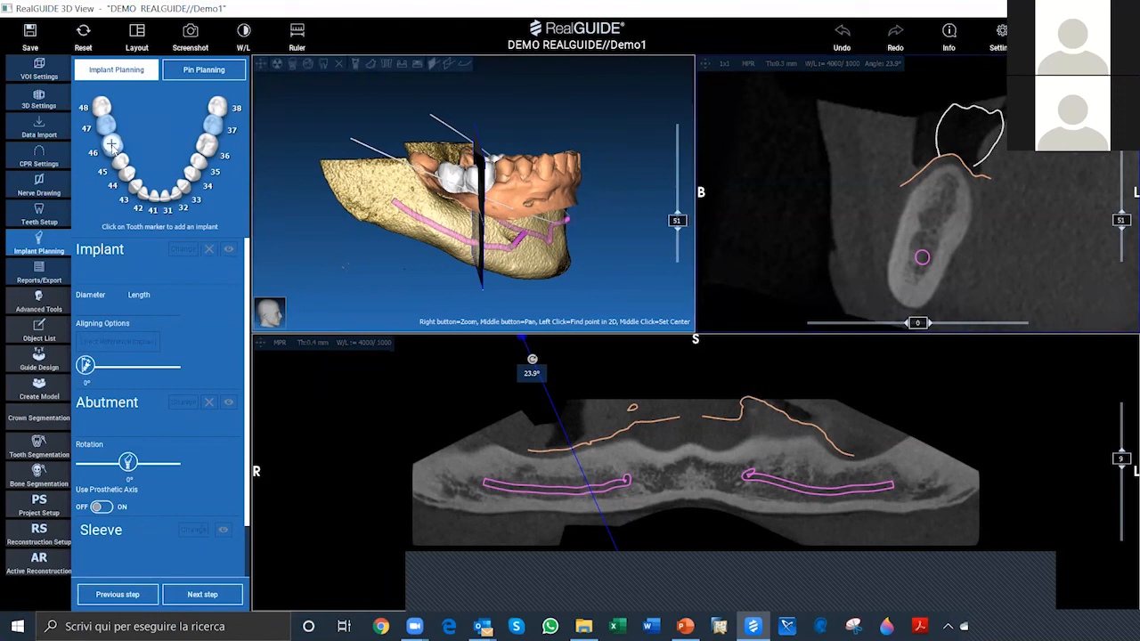
Step: Add an implant at tooth 46 and acknowledge the nerve proximity and collision warnings
{"action": "left_click", "coordinate": [111, 144]}
{"action": "left_click", "coordinate": [110, 143]}
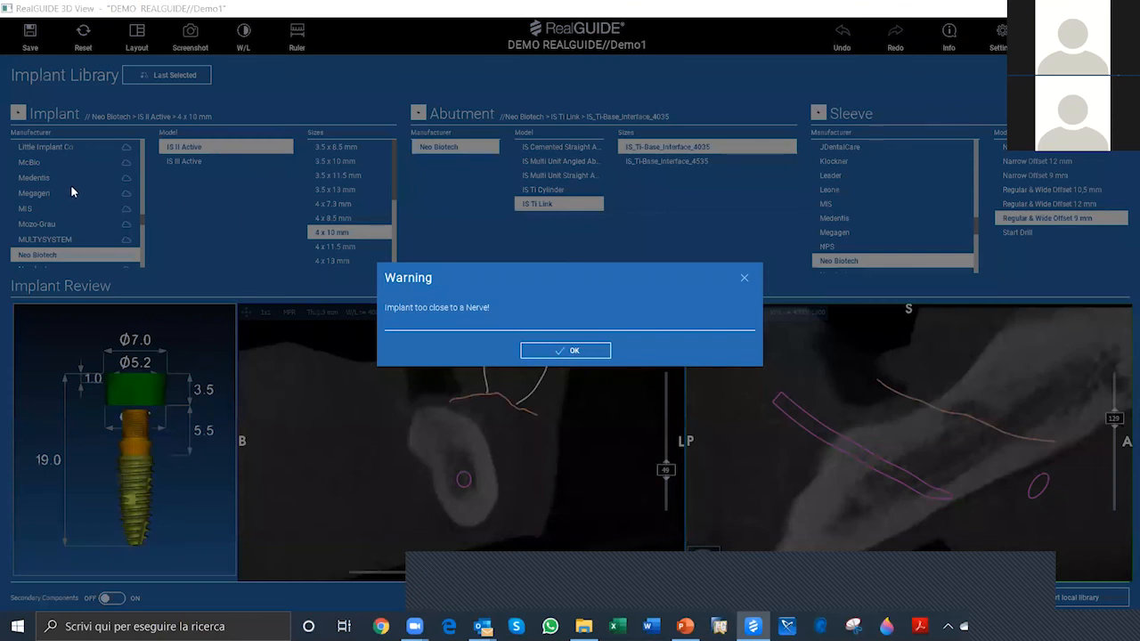
{"action": "key", "text": "Return"}
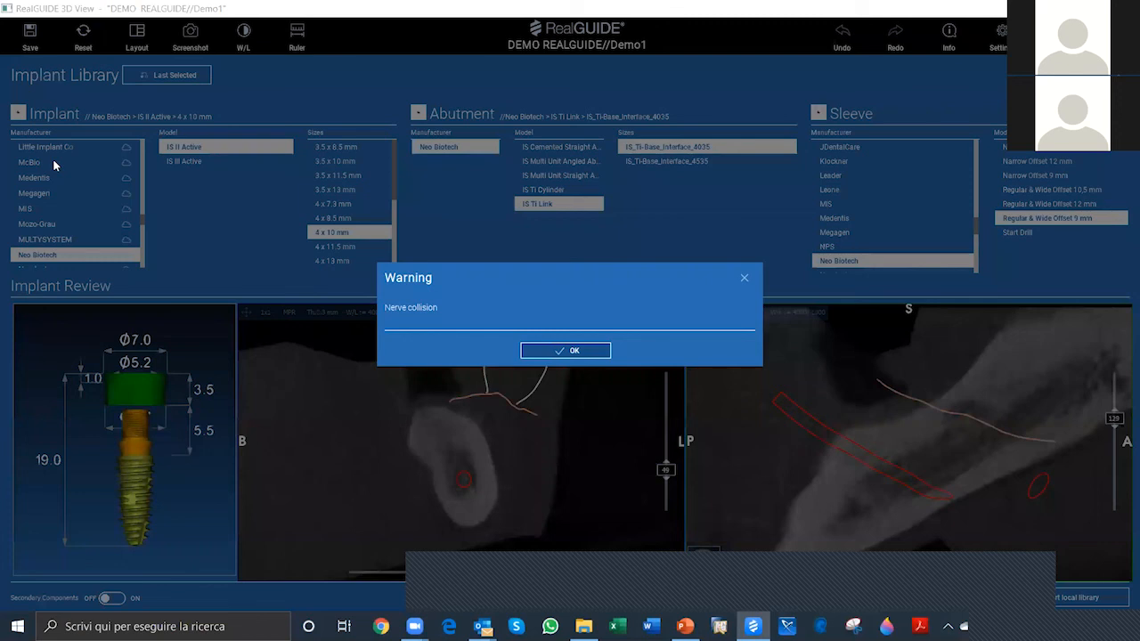
{"action": "key", "text": "Return"}
Step: Browse the implant manufacturers in the Implant Library from 3Diemme through Zimmer, checking which brands are available
{"action": "scroll", "coordinate": [52, 160], "scroll_direction": "down", "scroll_amount": 3}
{"action": "scroll", "coordinate": [55, 164], "scroll_direction": "down", "scroll_amount": 5}
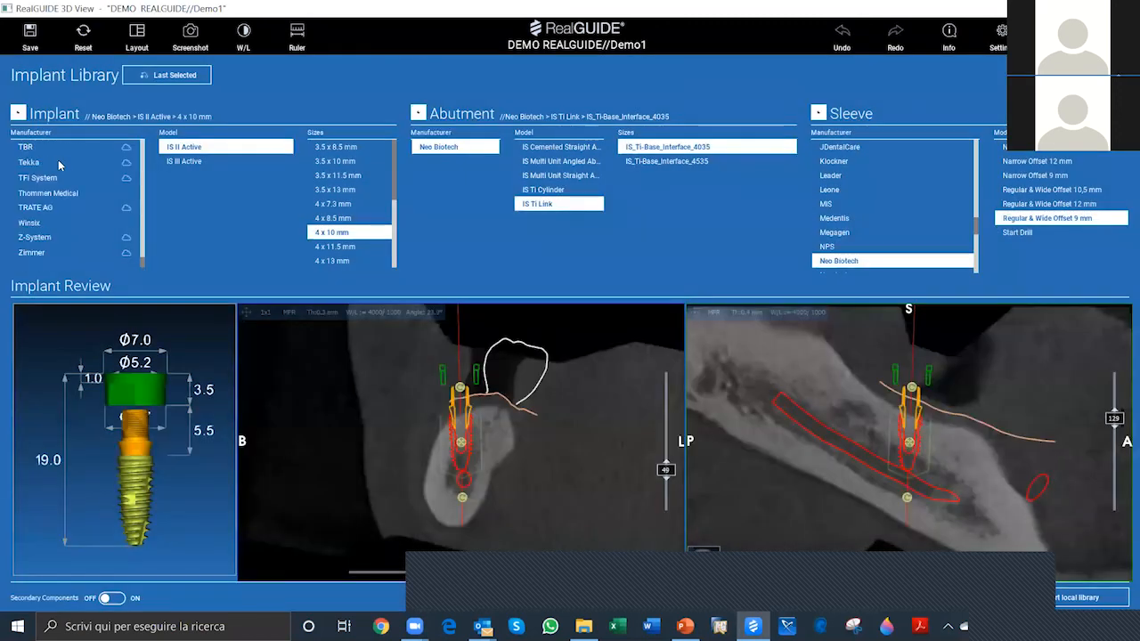
{"action": "scroll", "coordinate": [127, 165], "scroll_direction": "up", "scroll_amount": 8}
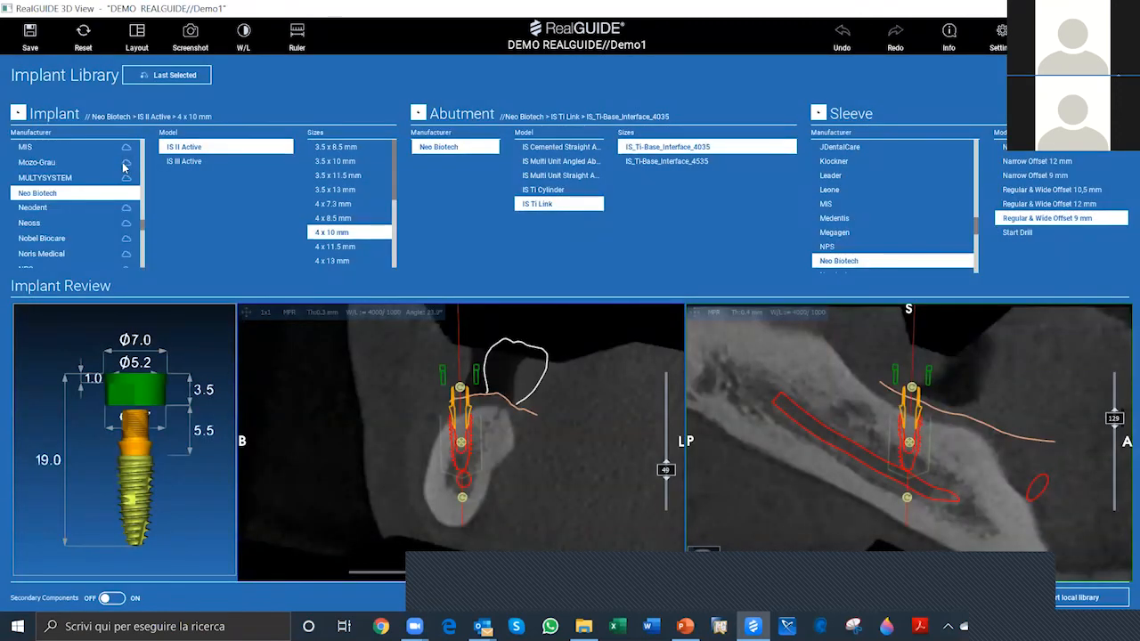
{"action": "scroll", "coordinate": [126, 159], "scroll_direction": "up", "scroll_amount": 5}
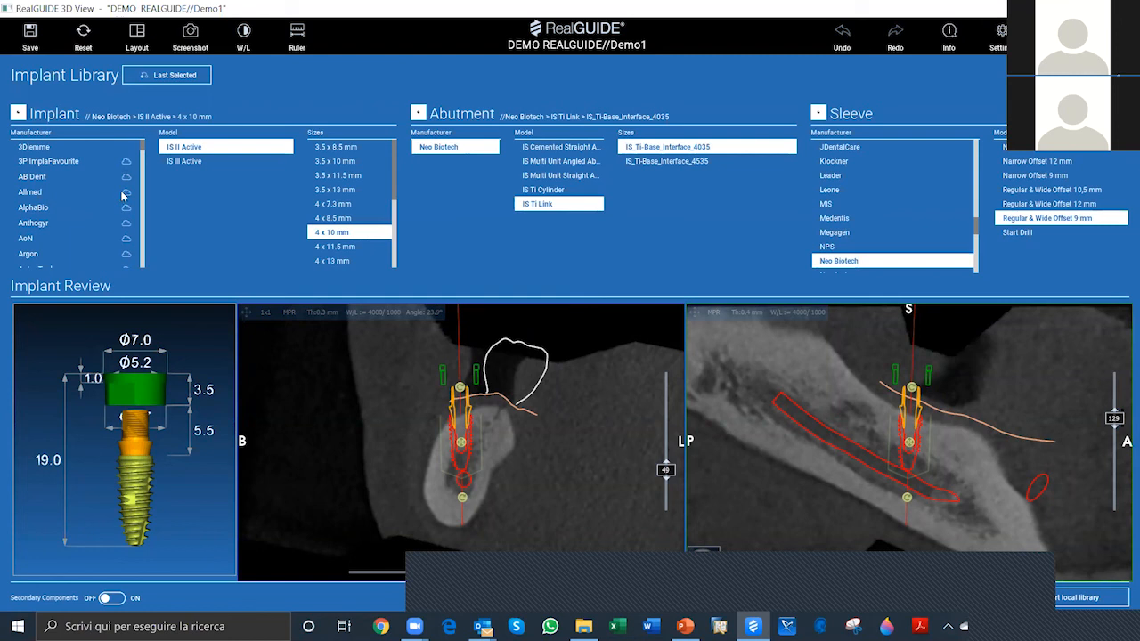
{"action": "scroll", "coordinate": [125, 200], "scroll_direction": "down", "scroll_amount": 3}
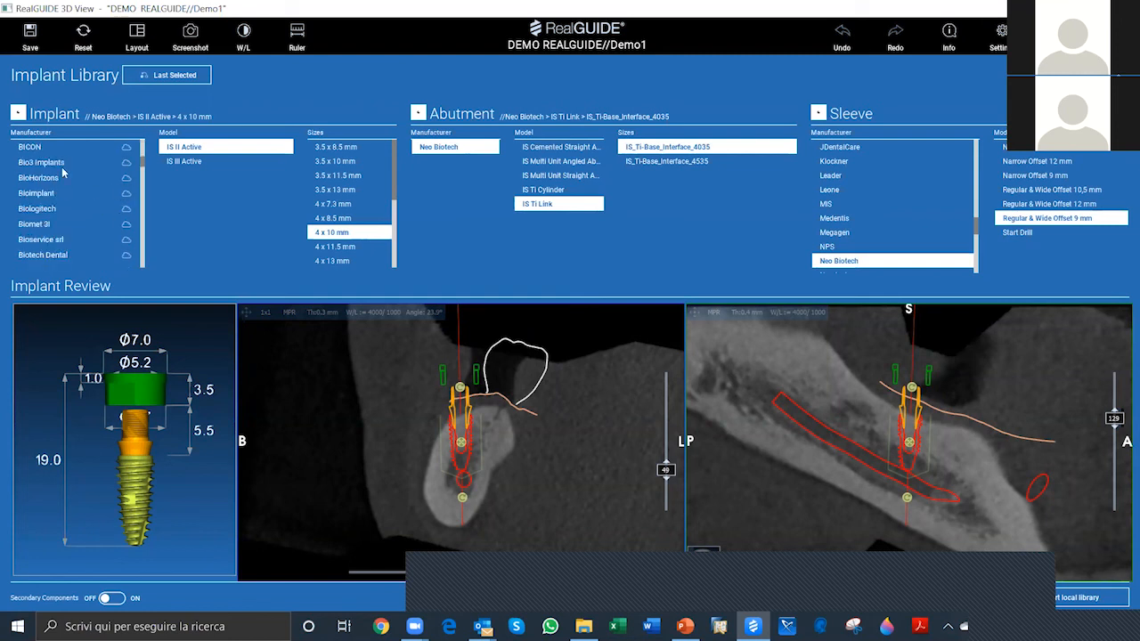
{"action": "scroll", "coordinate": [92, 190], "scroll_direction": "down", "scroll_amount": 3}
{"action": "scroll", "coordinate": [93, 193], "scroll_direction": "down", "scroll_amount": 3}
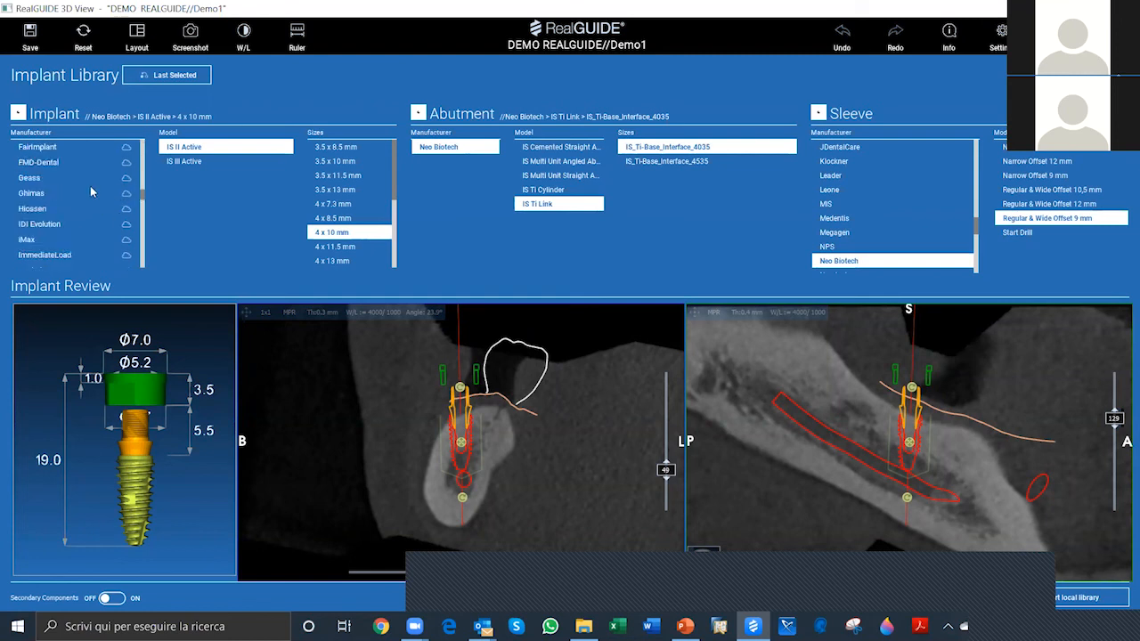
{"action": "scroll", "coordinate": [93, 191], "scroll_direction": "down", "scroll_amount": 3}
{"action": "scroll", "coordinate": [92, 192], "scroll_direction": "down", "scroll_amount": 1}
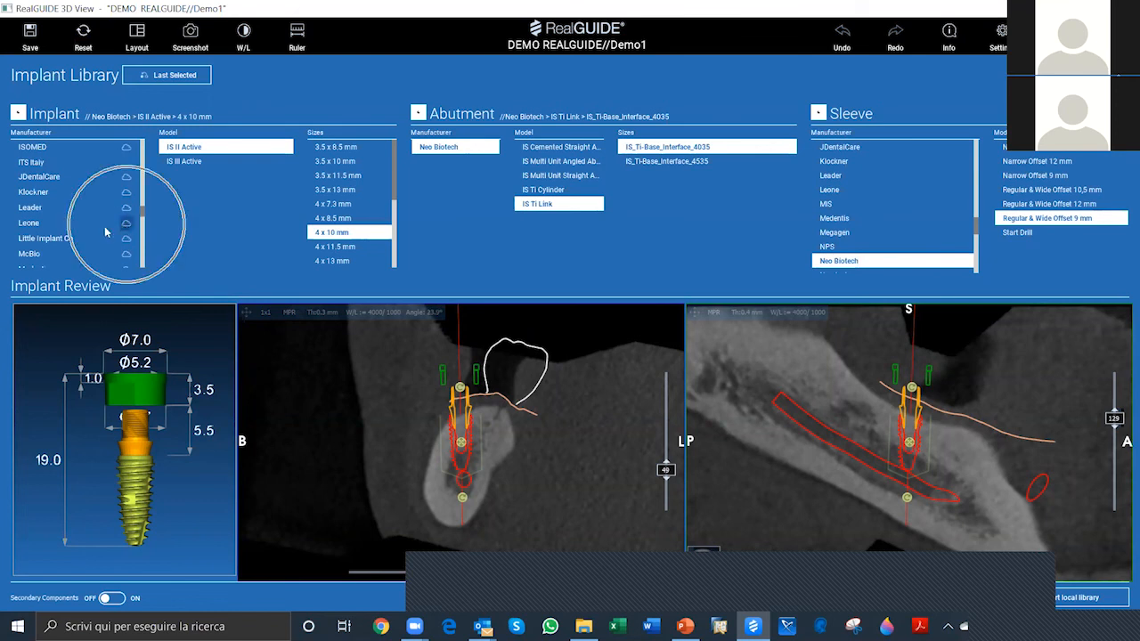
{"action": "scroll", "coordinate": [121, 228], "scroll_direction": "down", "scroll_amount": 2}
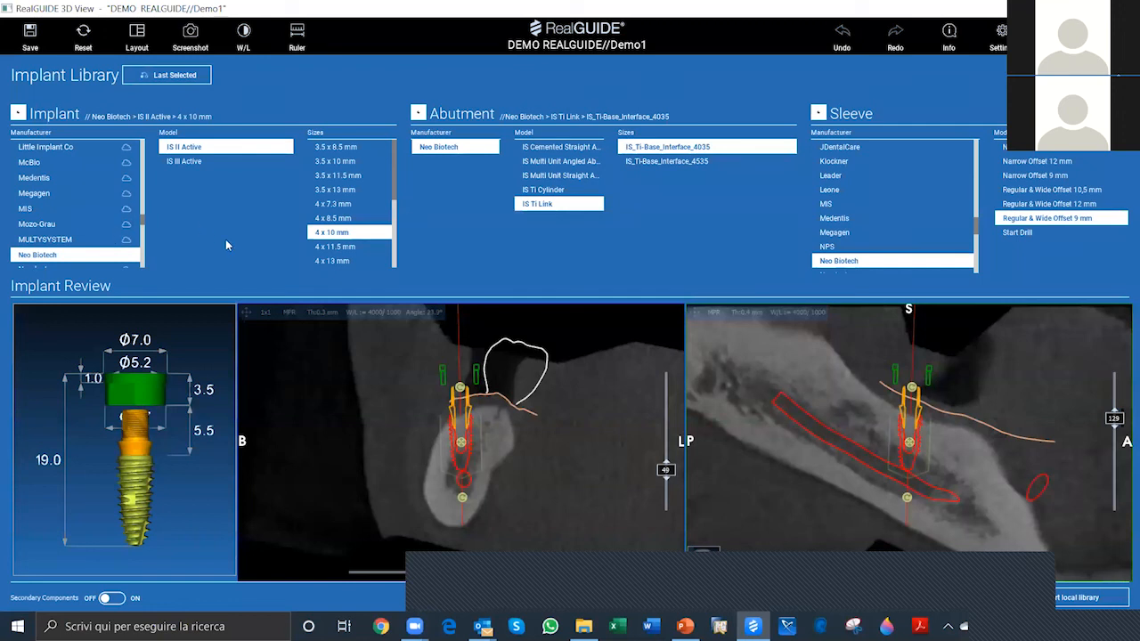
{"action": "scroll", "coordinate": [75, 219], "scroll_direction": "up", "scroll_amount": 3}
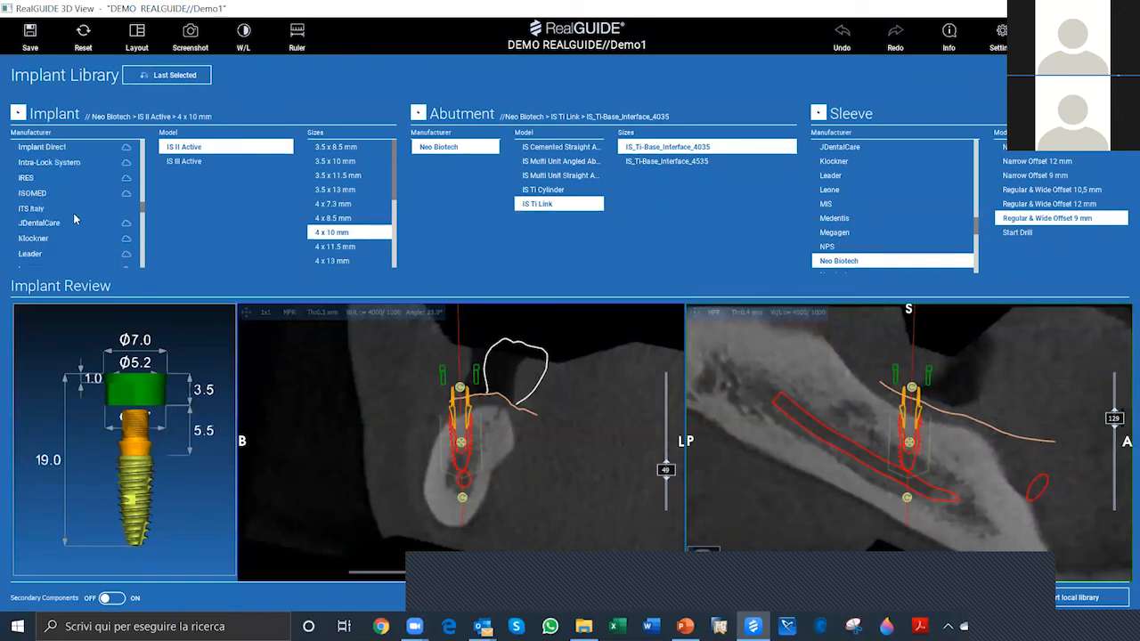
{"action": "scroll", "coordinate": [75, 219], "scroll_direction": "up", "scroll_amount": 3}
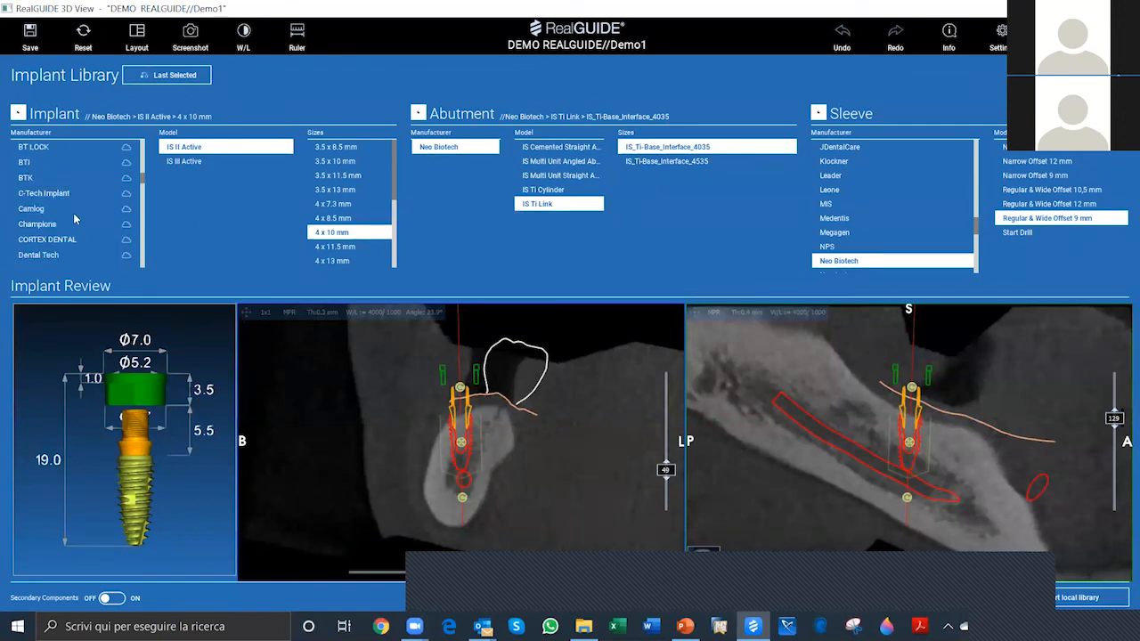
{"action": "scroll", "coordinate": [77, 219], "scroll_direction": "up", "scroll_amount": 3}
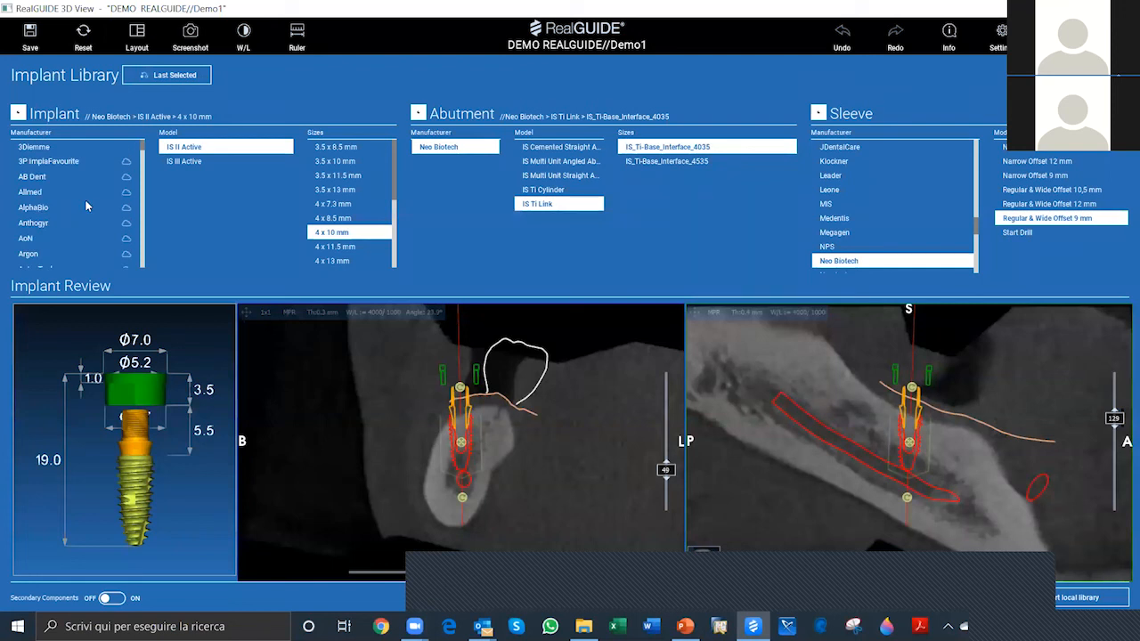
{"action": "scroll", "coordinate": [88, 205], "scroll_direction": "down", "scroll_amount": 3}
{"action": "scroll", "coordinate": [88, 203], "scroll_direction": "down", "scroll_amount": 3}
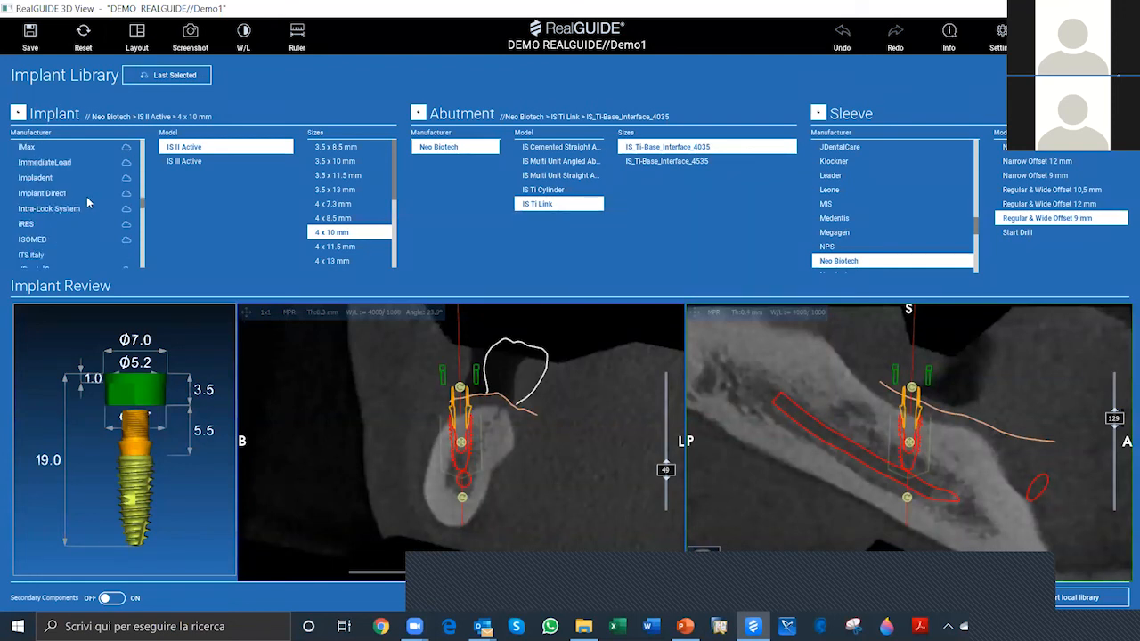
{"action": "scroll", "coordinate": [88, 203], "scroll_direction": "down", "scroll_amount": 3}
{"action": "scroll", "coordinate": [88, 203], "scroll_direction": "down", "scroll_amount": 3}
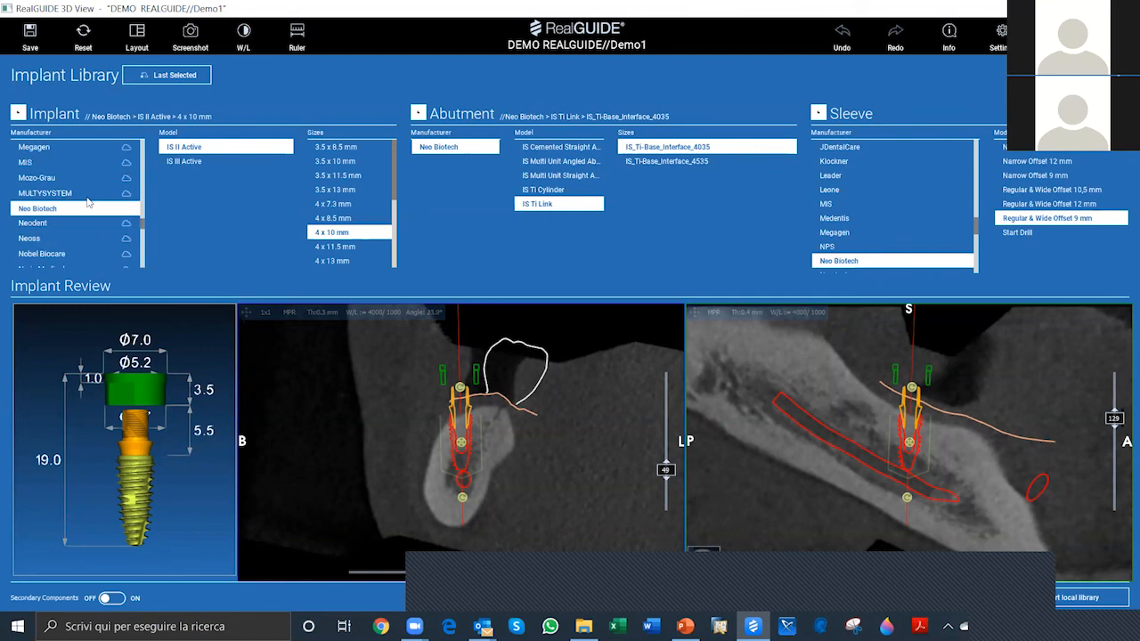
{"action": "scroll", "coordinate": [88, 203], "scroll_direction": "down", "scroll_amount": 3}
{"action": "scroll", "coordinate": [88, 203], "scroll_direction": "up", "scroll_amount": 2}
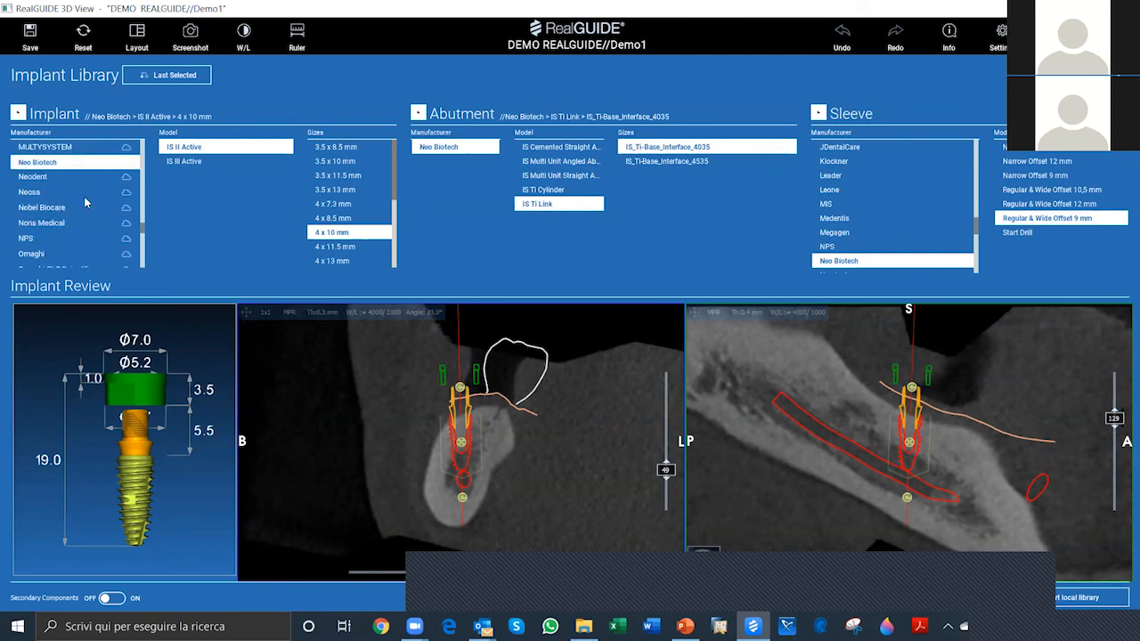
{"action": "scroll", "coordinate": [86, 204], "scroll_direction": "up", "scroll_amount": 2}
{"action": "scroll", "coordinate": [86, 204], "scroll_direction": "up", "scroll_amount": 2}
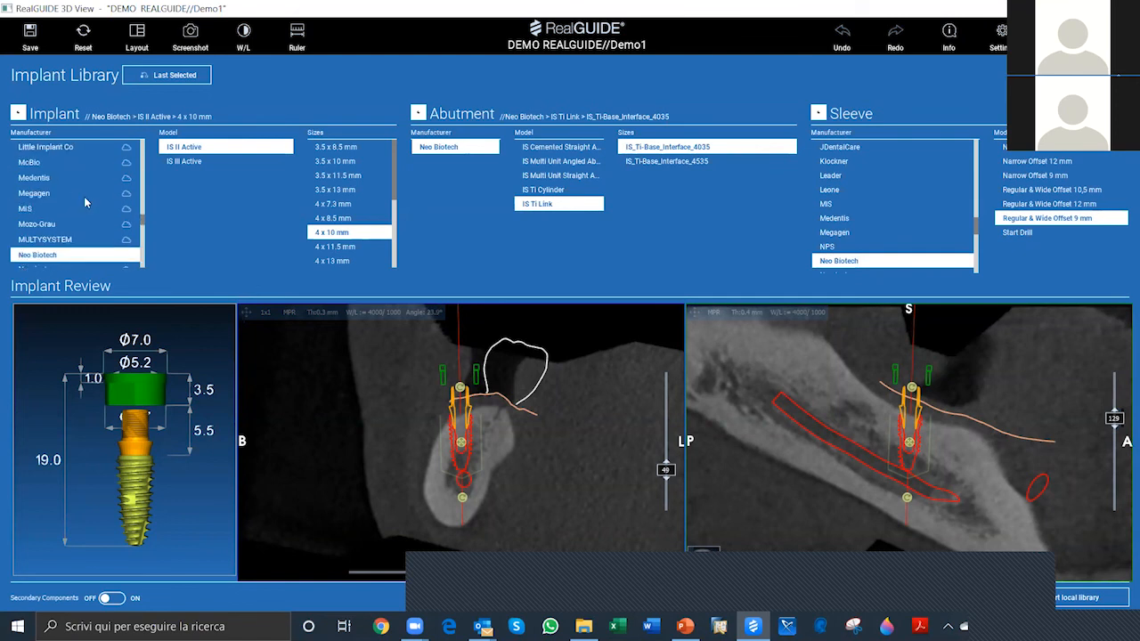
{"action": "scroll", "coordinate": [87, 203], "scroll_direction": "up", "scroll_amount": 2}
{"action": "scroll", "coordinate": [86, 203], "scroll_direction": "down", "scroll_amount": 10}
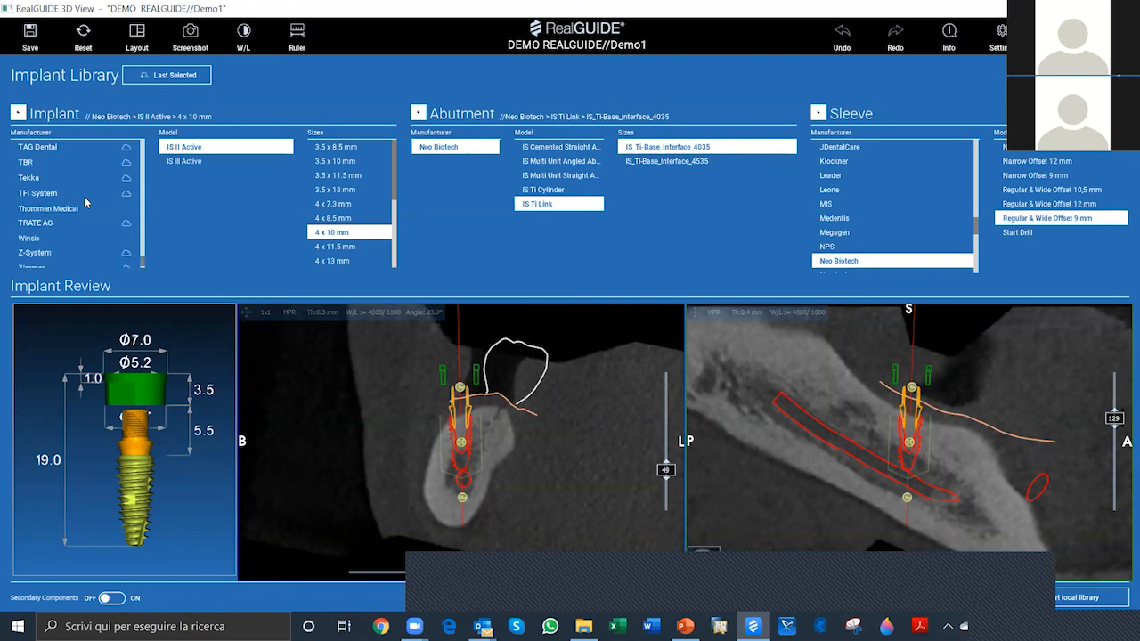
{"action": "scroll", "coordinate": [85, 237], "scroll_direction": "down", "scroll_amount": 5}
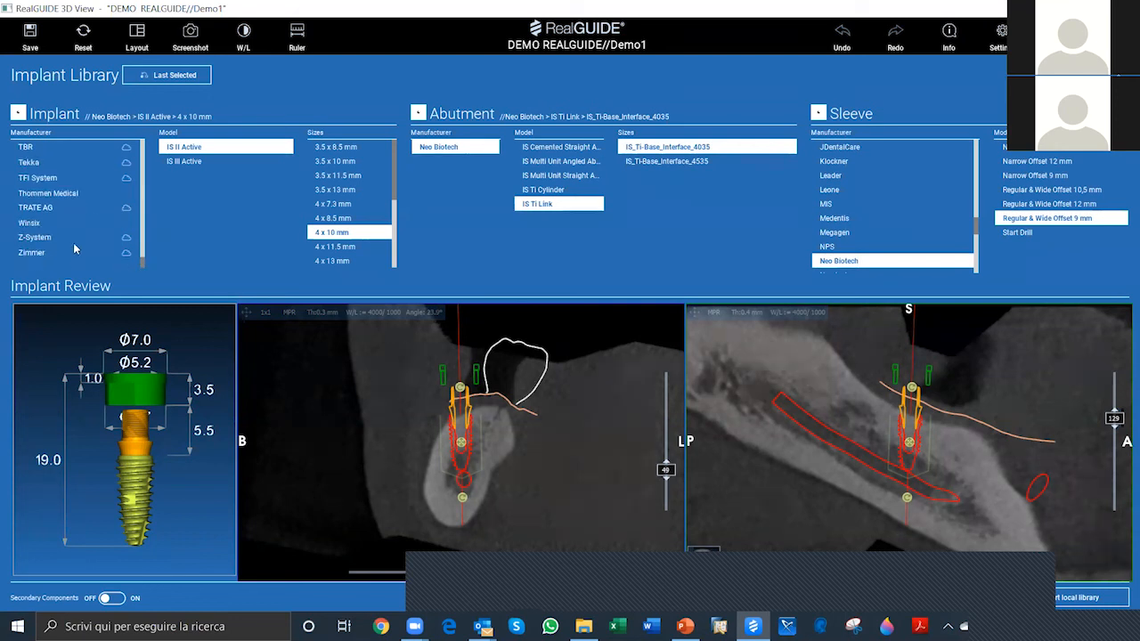
{"action": "scroll", "coordinate": [75, 248], "scroll_direction": "up", "scroll_amount": 8}
{"action": "scroll", "coordinate": [74, 249], "scroll_direction": "up", "scroll_amount": 8}
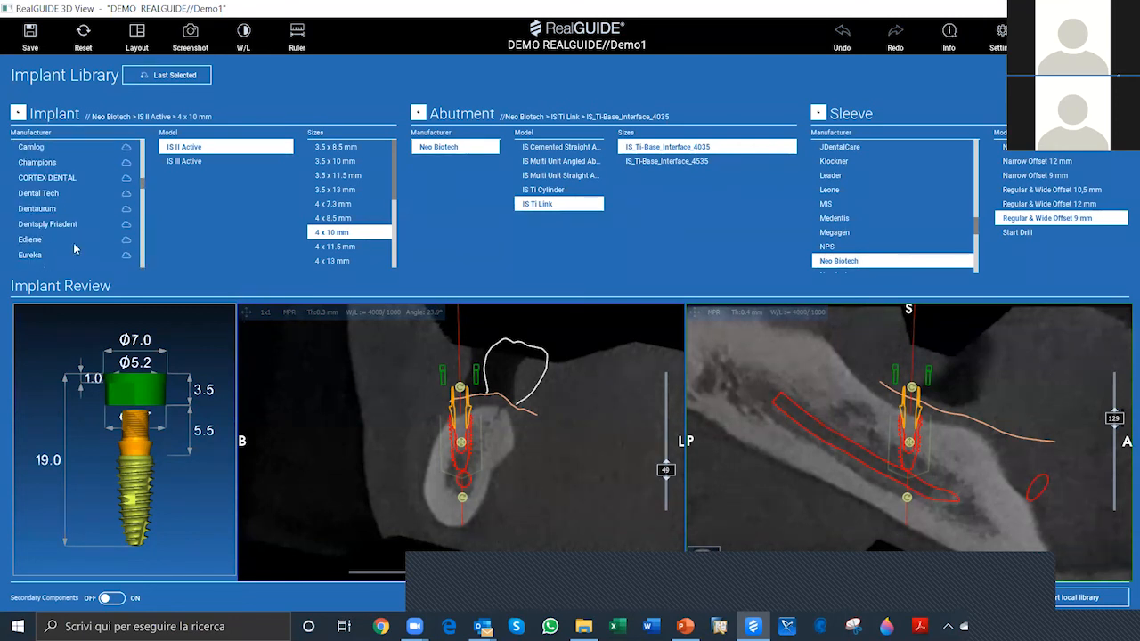
{"action": "scroll", "coordinate": [75, 249], "scroll_direction": "up", "scroll_amount": 5}
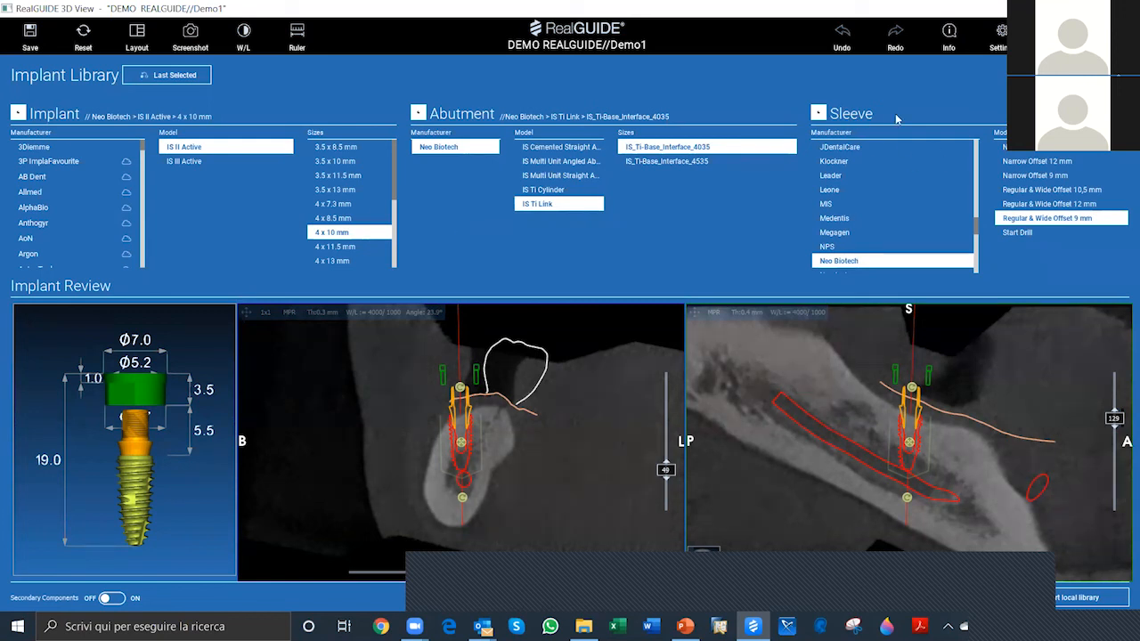
Step: Choose Thommen Medical as the implant manufacturer in the Implant Library
{"action": "left_click_drag", "start_coordinate": [156, 542], "coordinate": [179, 518]}
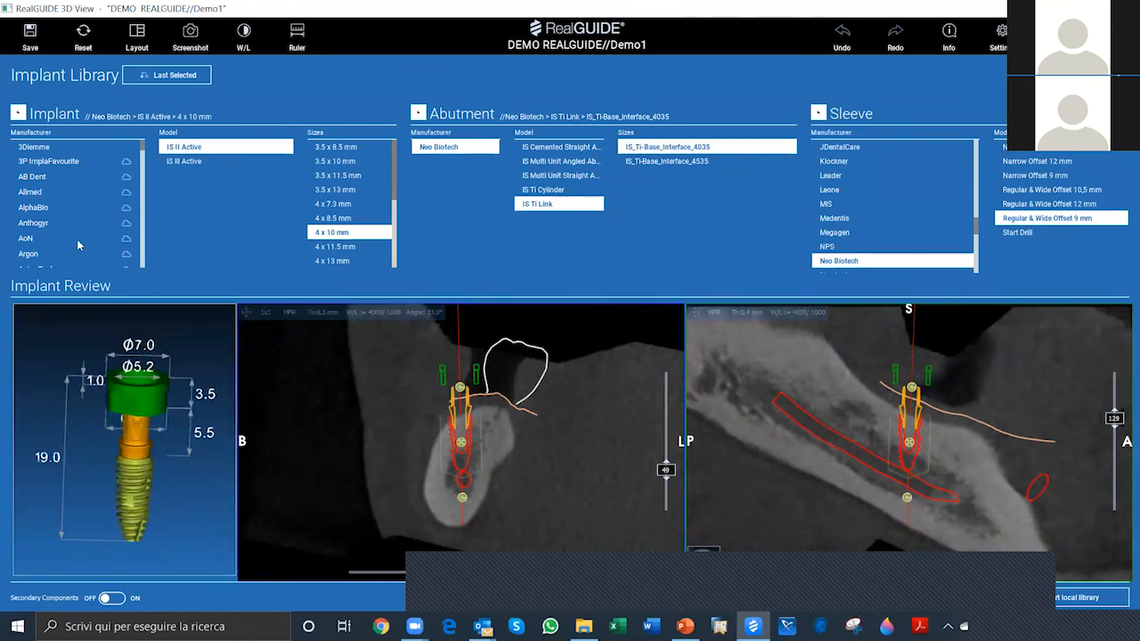
{"action": "scroll", "coordinate": [78, 245], "scroll_direction": "down", "scroll_amount": 3}
{"action": "scroll", "coordinate": [77, 245], "scroll_direction": "down", "scroll_amount": 3}
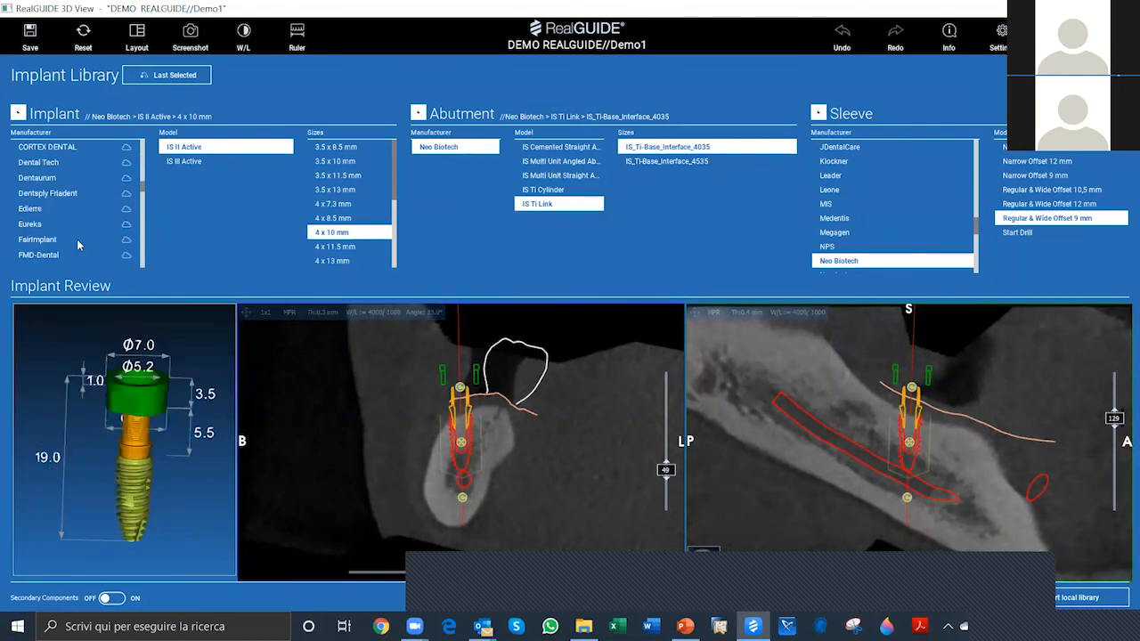
{"action": "scroll", "coordinate": [75, 244], "scroll_direction": "down", "scroll_amount": 3}
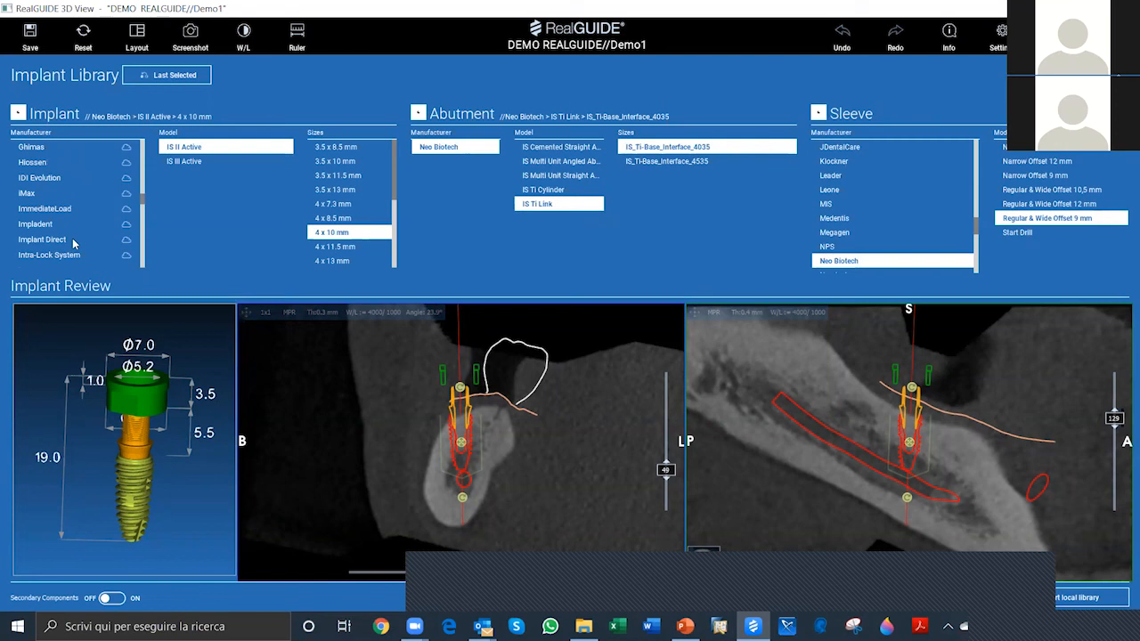
{"action": "scroll", "coordinate": [74, 244], "scroll_direction": "down", "scroll_amount": 3}
{"action": "scroll", "coordinate": [74, 243], "scroll_direction": "down", "scroll_amount": 3}
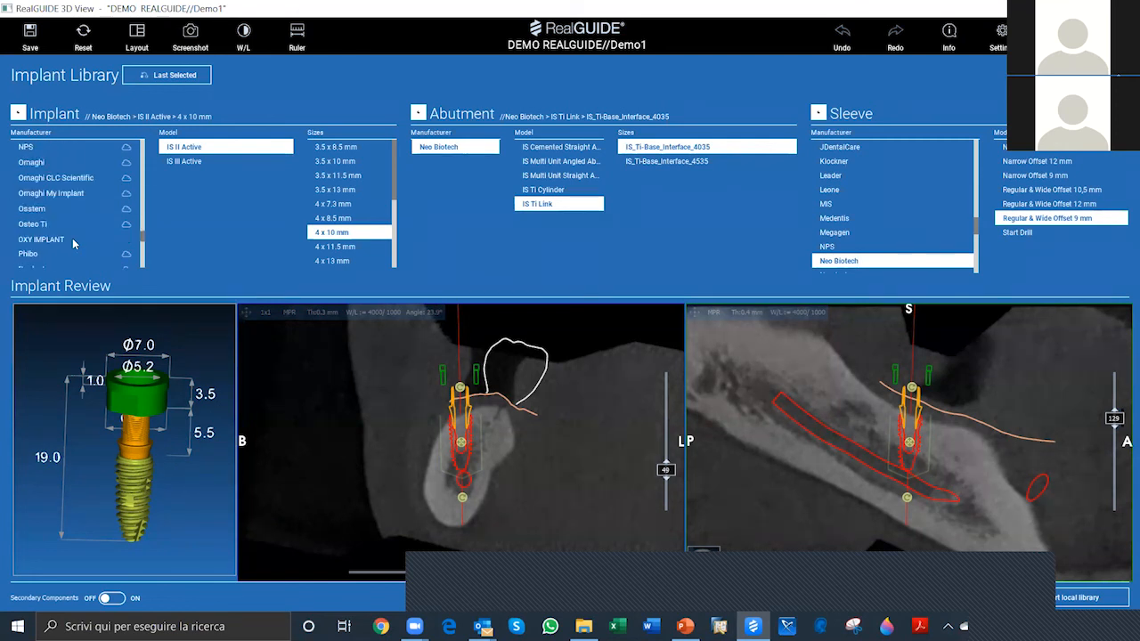
{"action": "scroll", "coordinate": [73, 243], "scroll_direction": "down", "scroll_amount": 3}
{"action": "scroll", "coordinate": [74, 243], "scroll_direction": "down", "scroll_amount": 3}
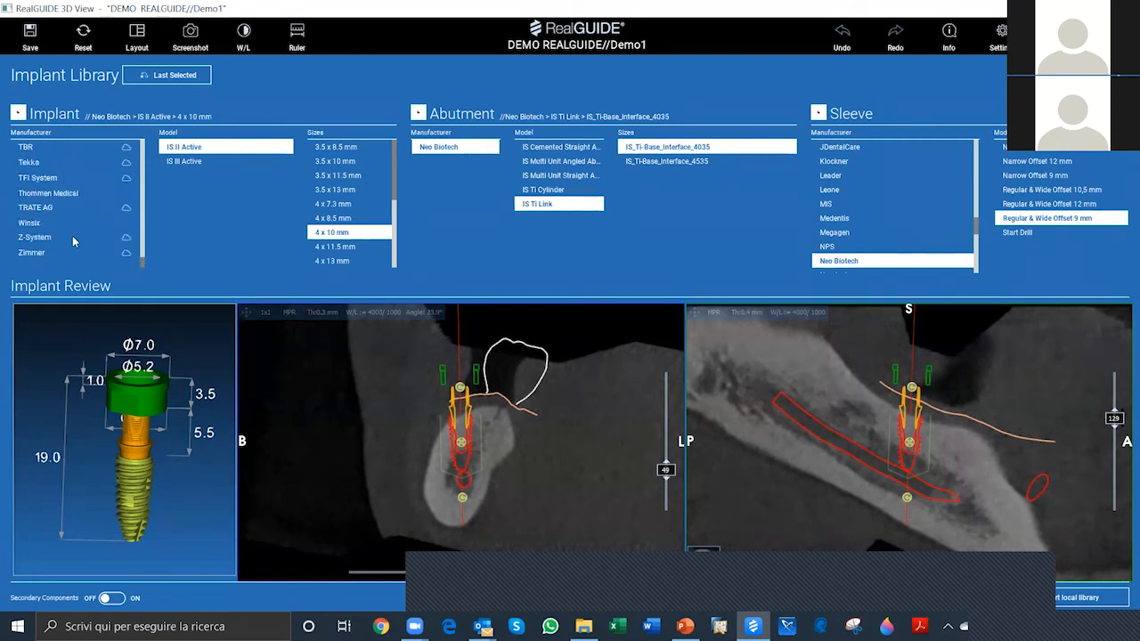
{"action": "scroll", "coordinate": [74, 242], "scroll_direction": "up", "scroll_amount": 5}
{"action": "scroll", "coordinate": [73, 243], "scroll_direction": "down", "scroll_amount": 1}
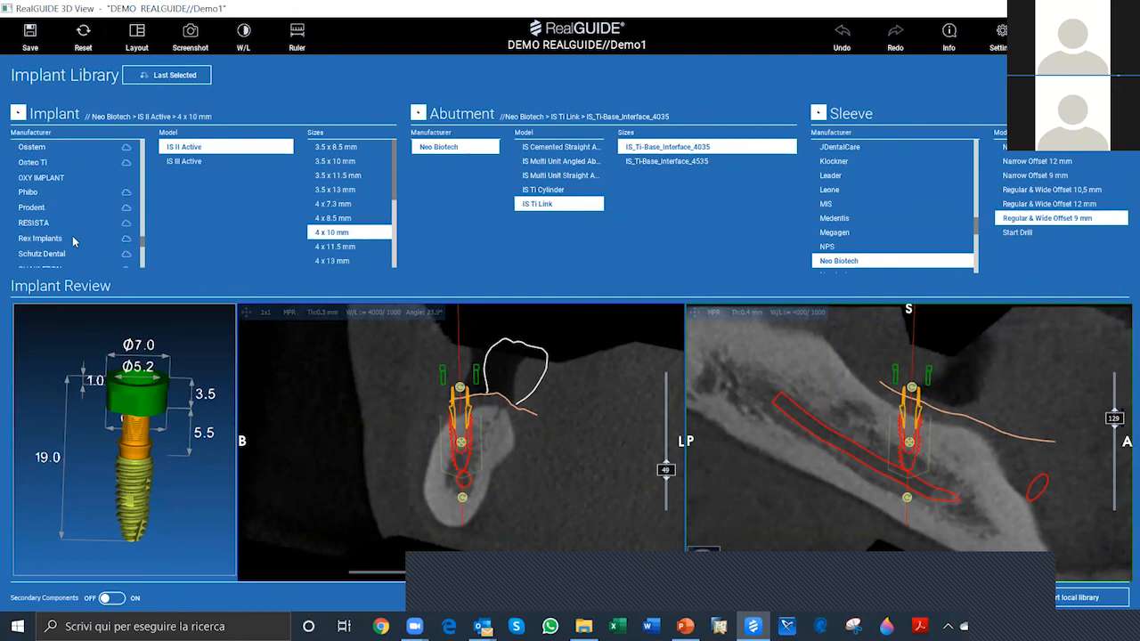
{"action": "scroll", "coordinate": [73, 240], "scroll_direction": "down", "scroll_amount": 3}
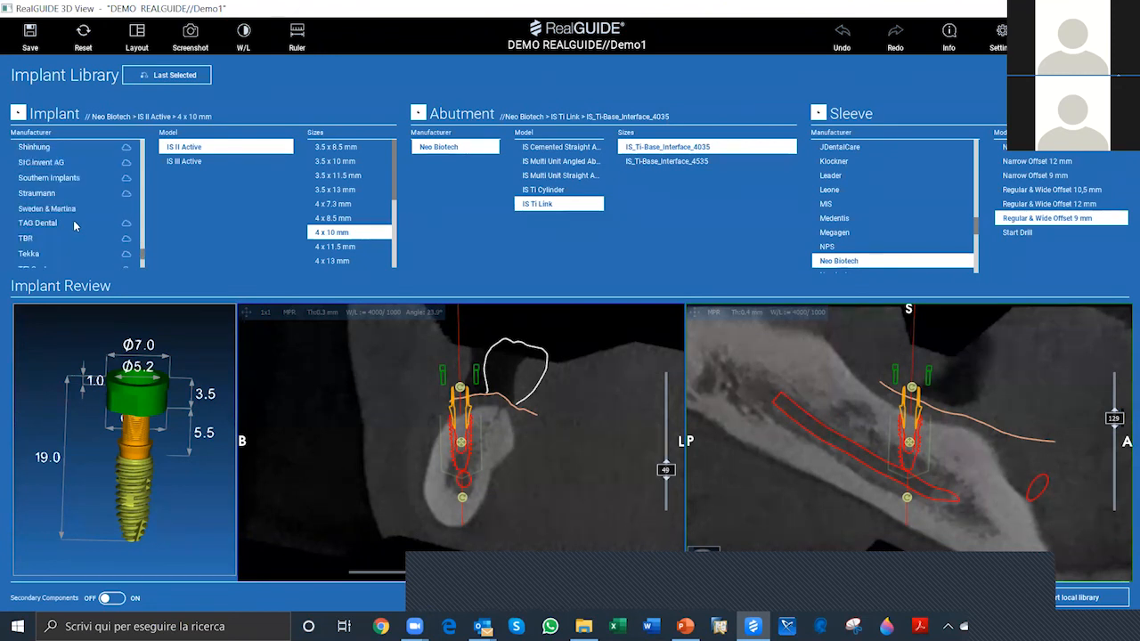
{"action": "left_click", "coordinate": [76, 238]}
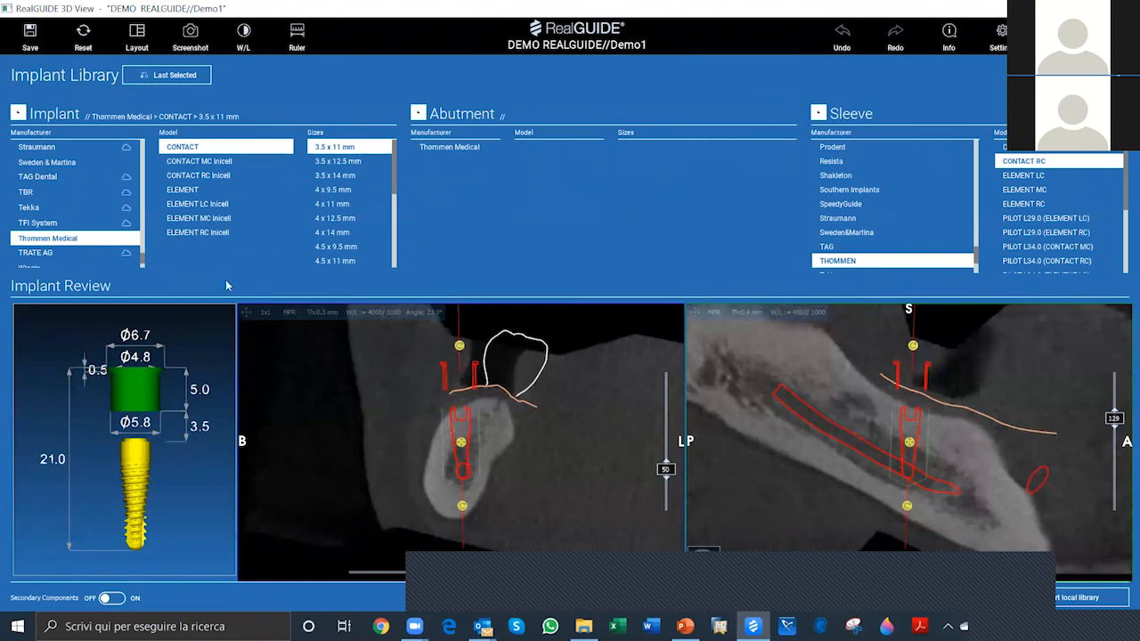
Step: Set the Thommen Medical CONTACT implant size to 4 x 12.5 mm
{"action": "mouse_move", "coordinate": [96, 500]}
{"action": "left_mouse_down"}
{"action": "mouse_move", "coordinate": [213, 461]}
{"action": "mouse_move", "coordinate": [93, 481]}
{"action": "left_mouse_up"}
{"action": "left_click_drag", "start_coordinate": [186, 503], "coordinate": [182, 379]}
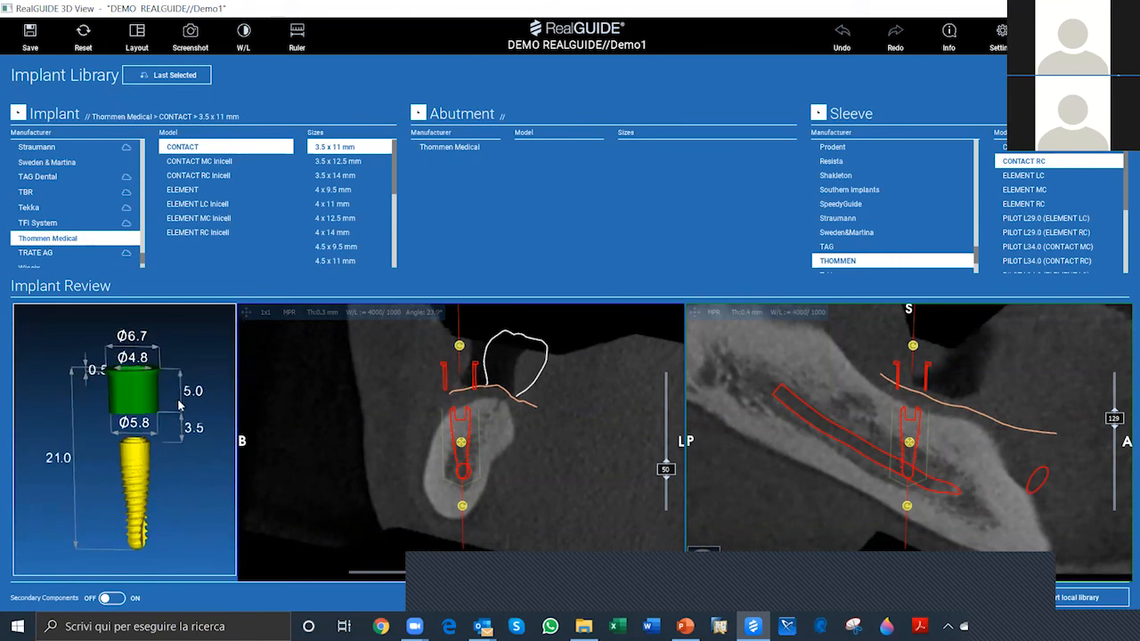
{"action": "left_click_drag", "start_coordinate": [182, 487], "coordinate": [170, 521]}
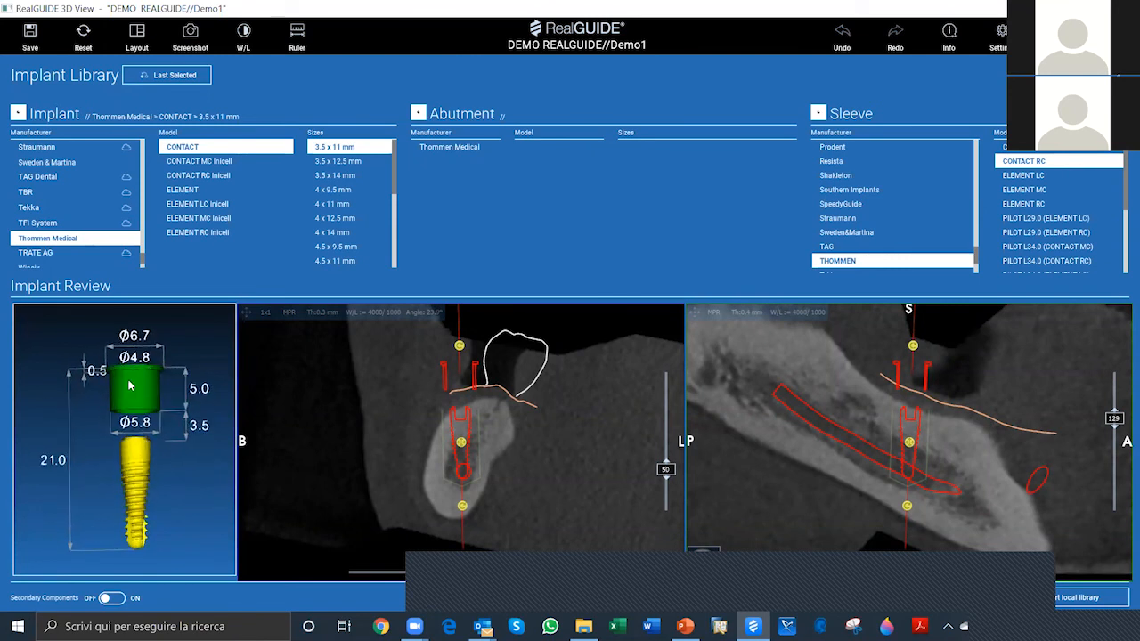
{"action": "left_click_drag", "start_coordinate": [109, 416], "coordinate": [160, 366]}
{"action": "left_click_drag", "start_coordinate": [185, 486], "coordinate": [131, 484]}
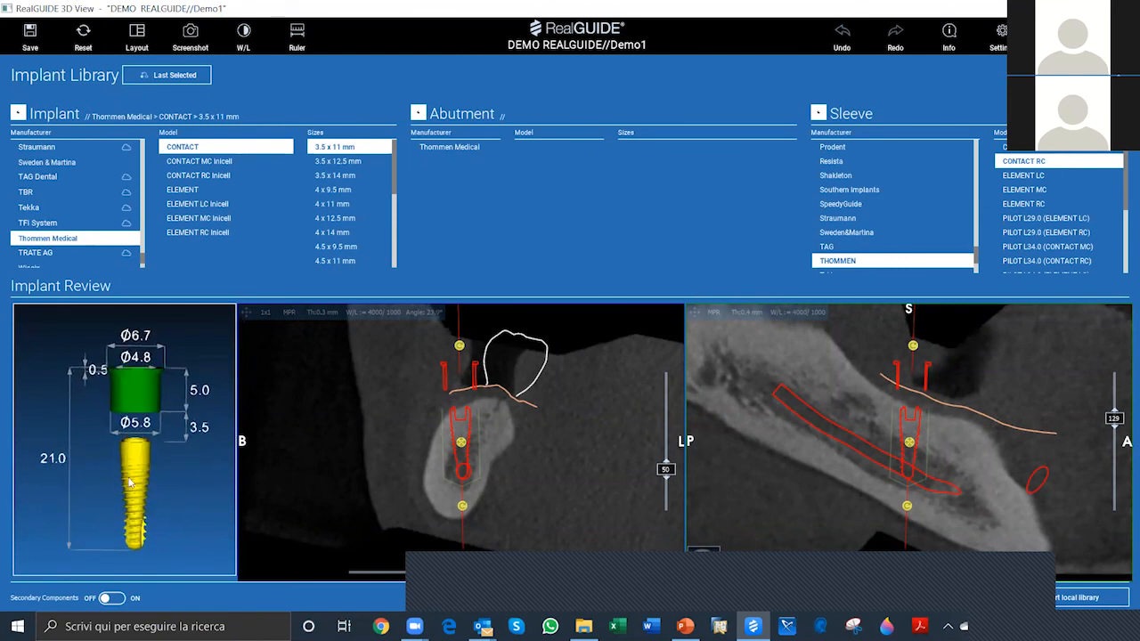
{"action": "left_click_drag", "start_coordinate": [127, 436], "coordinate": [178, 508]}
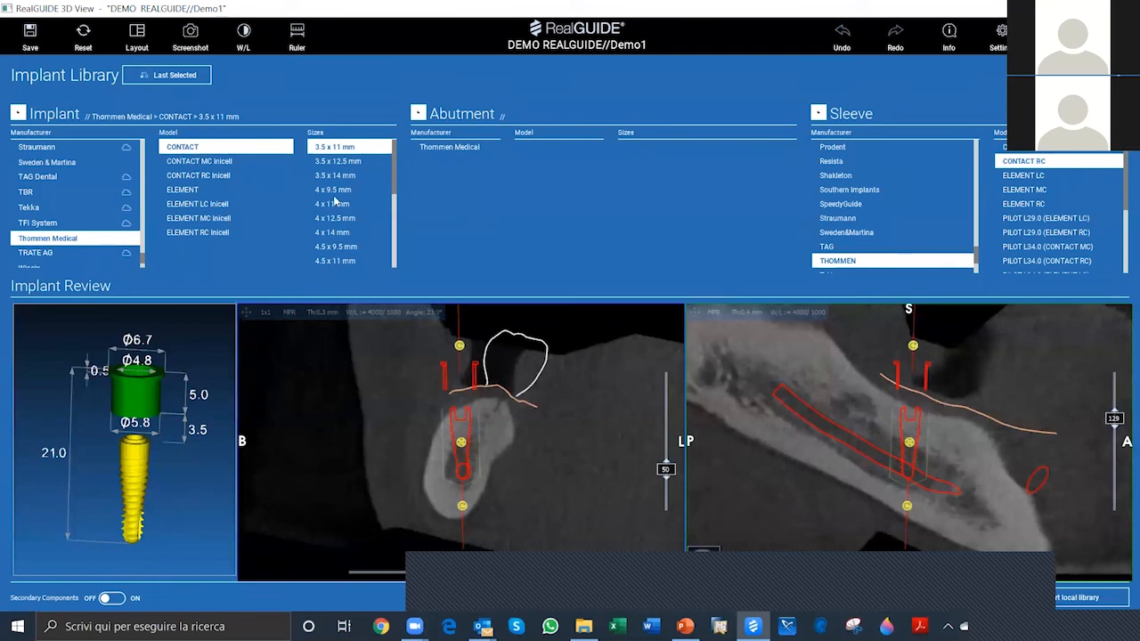
{"action": "scroll", "coordinate": [337, 206], "scroll_direction": "down", "scroll_amount": 2}
{"action": "scroll", "coordinate": [362, 188], "scroll_direction": "up", "scroll_amount": 1}
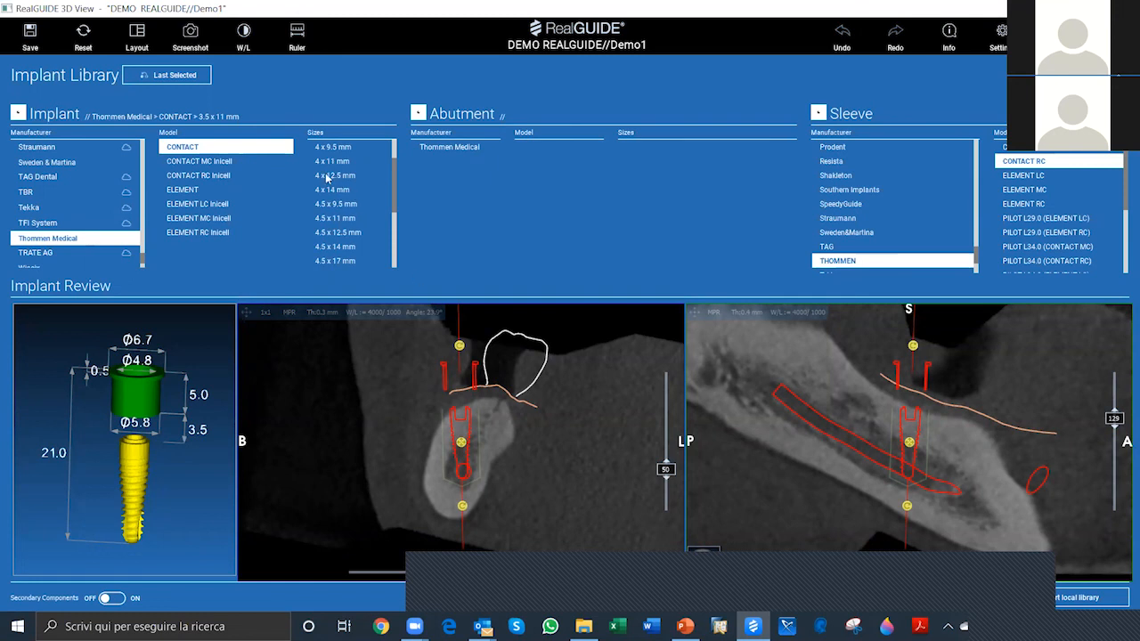
{"action": "left_click", "coordinate": [337, 176]}
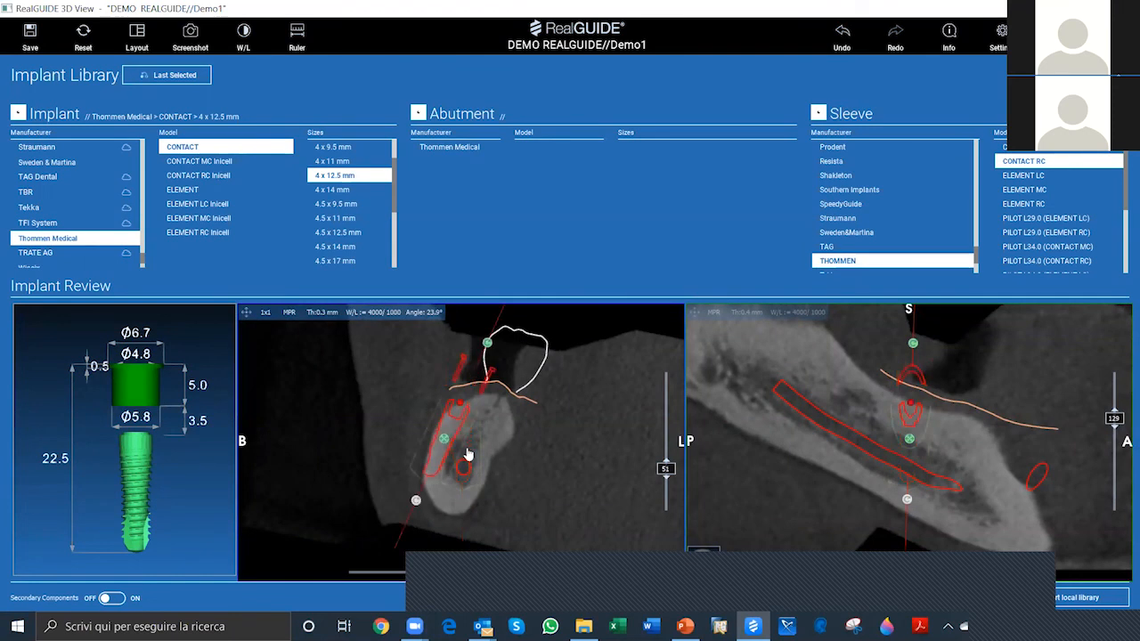
Step: Move and tilt the implant into the bone beneath virtual tooth 46, clear of the nerve, and enlarge the longitudinal section
{"action": "left_click_drag", "start_coordinate": [466, 451], "coordinate": [645, 421]}
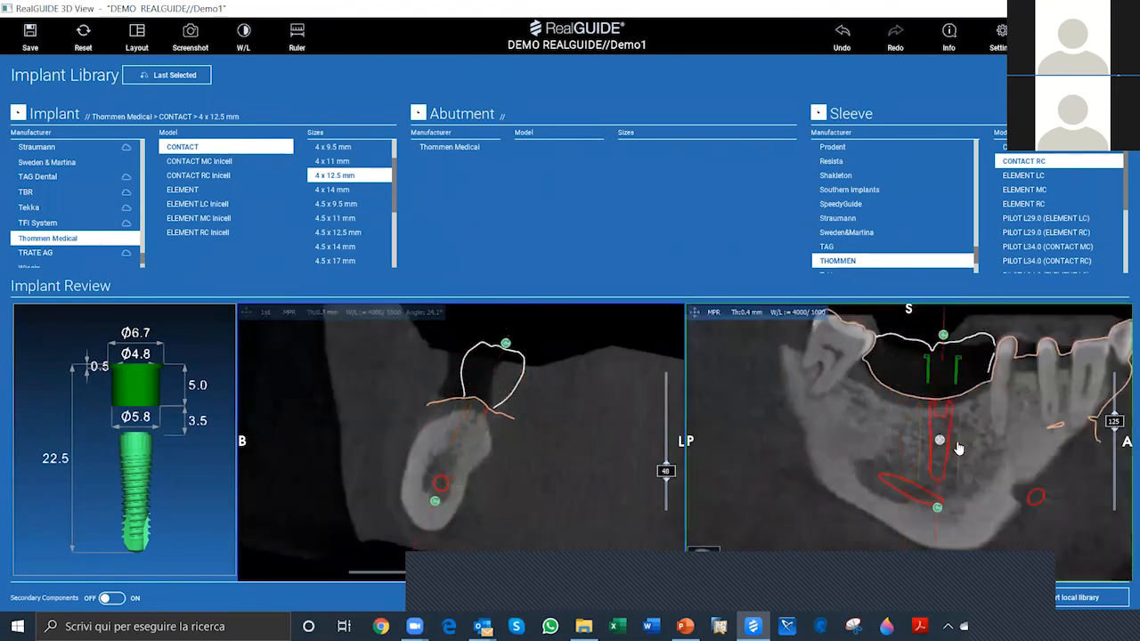
{"action": "left_click_drag", "start_coordinate": [960, 448], "coordinate": [959, 452]}
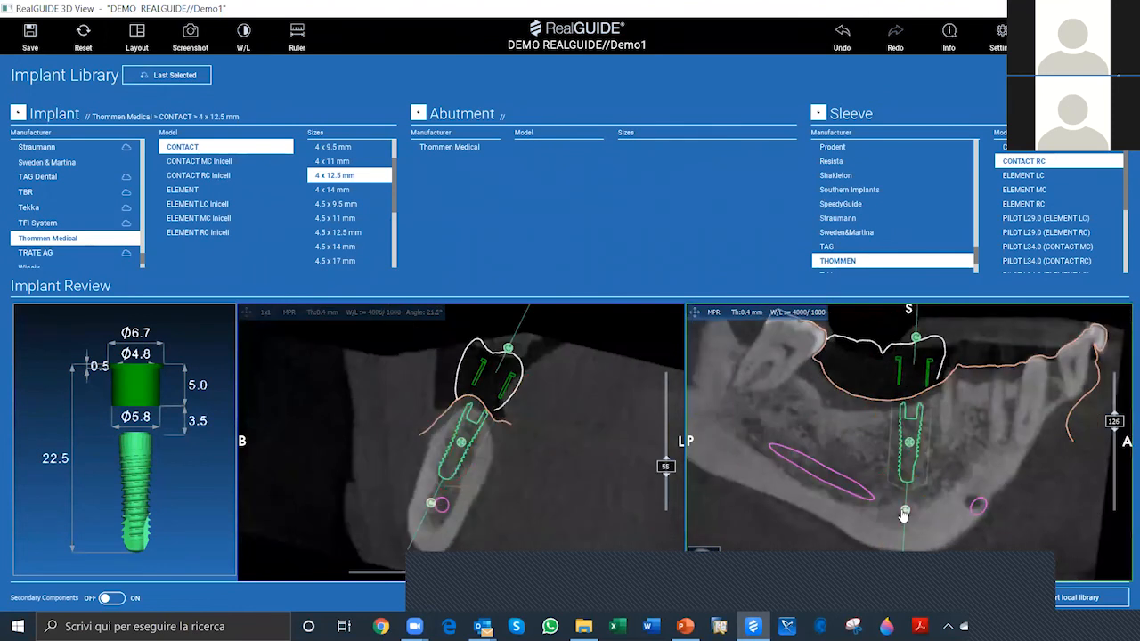
{"action": "left_click_drag", "start_coordinate": [905, 513], "coordinate": [915, 513]}
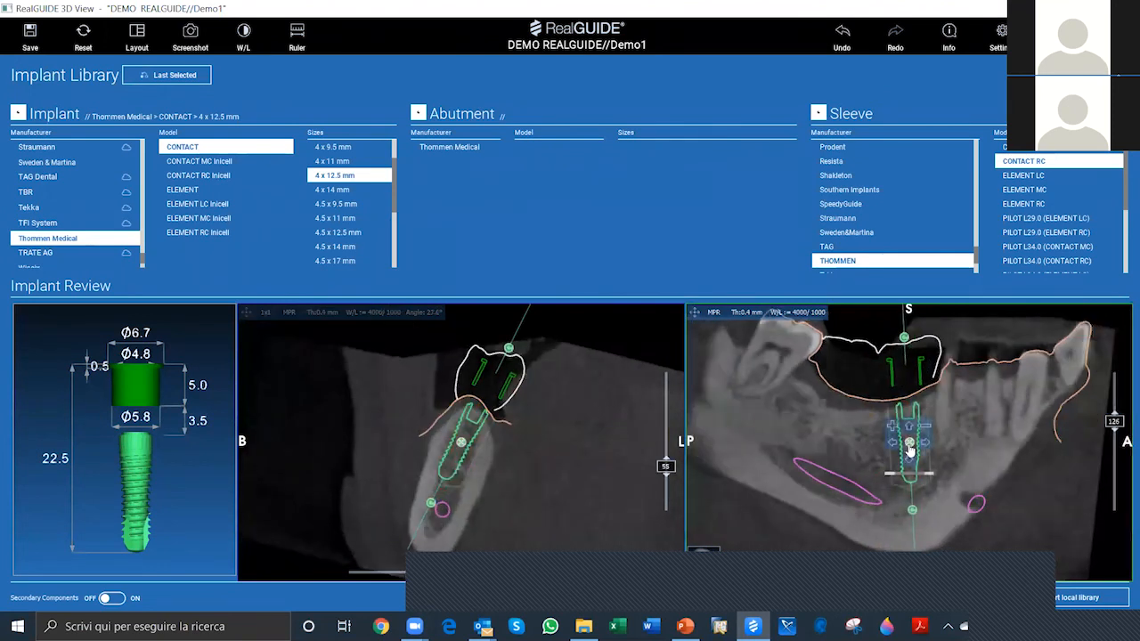
{"action": "left_click_drag", "start_coordinate": [907, 448], "coordinate": [912, 448]}
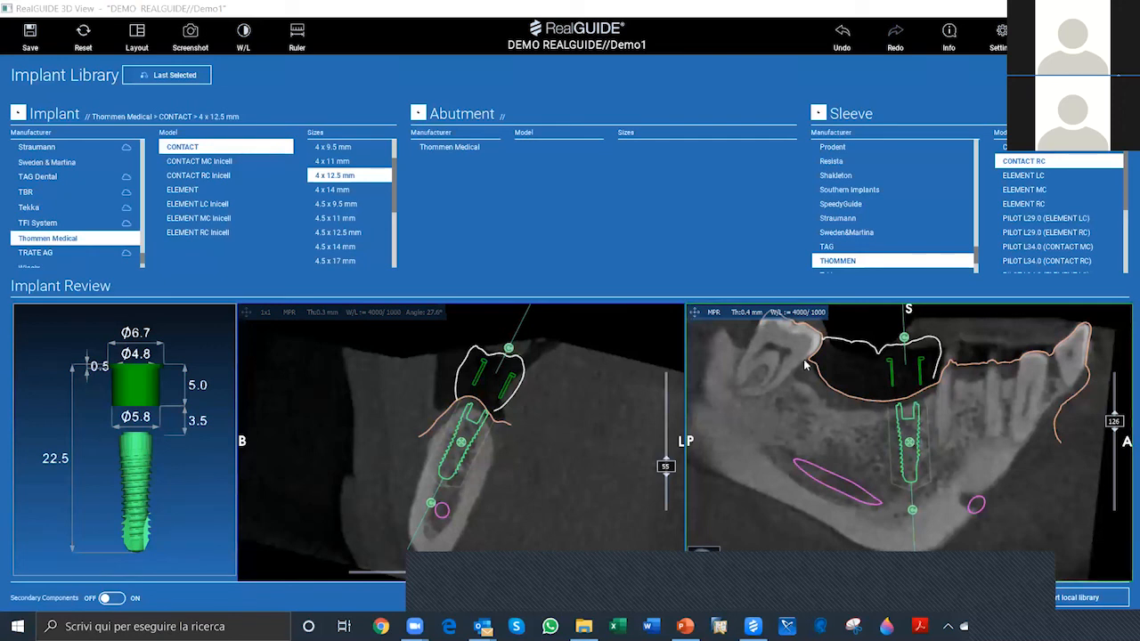
{"action": "left_click", "coordinate": [695, 314]}
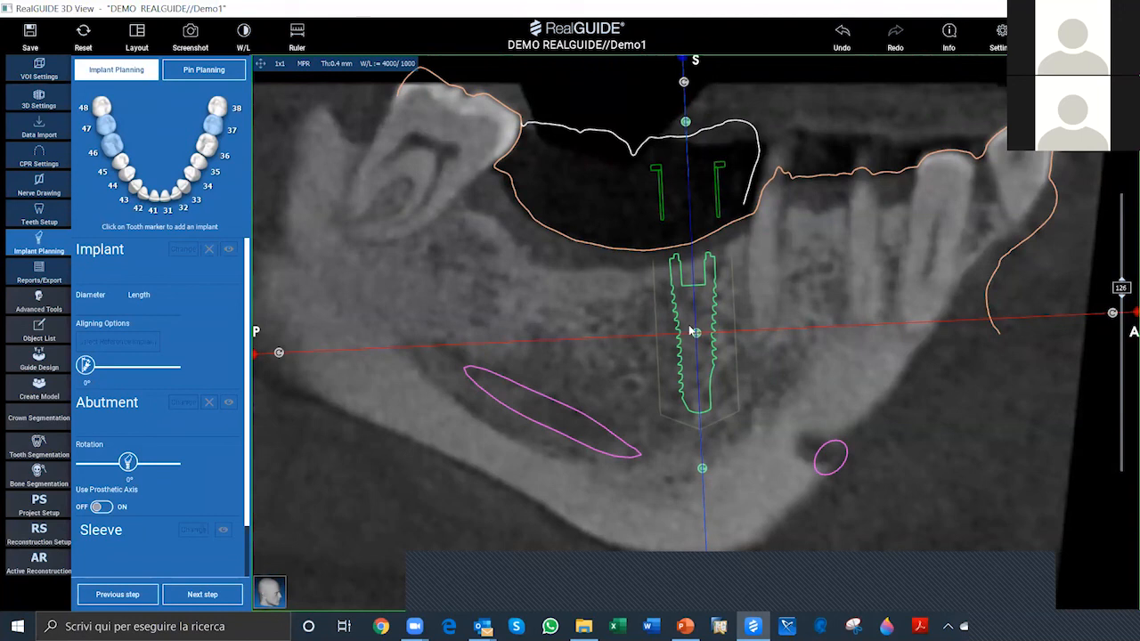
{"action": "mouse_move", "coordinate": [697, 340]}
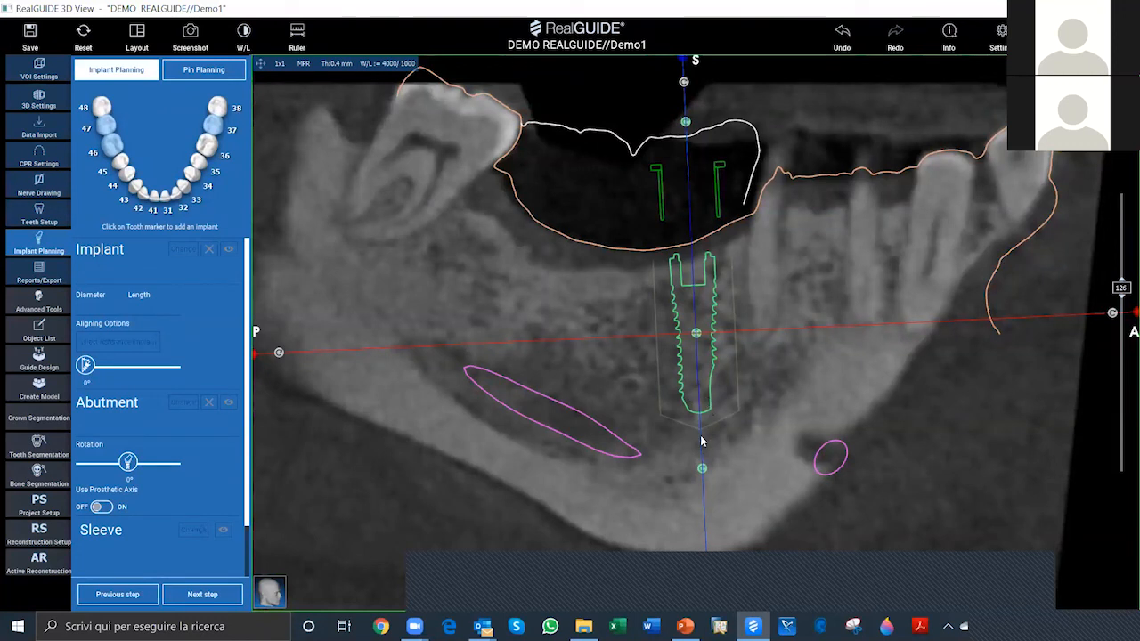
Step: Switch Nerve Warning and Security Zone off and back on in the implant settings, and close the settings
{"action": "left_click", "coordinate": [1002, 38]}
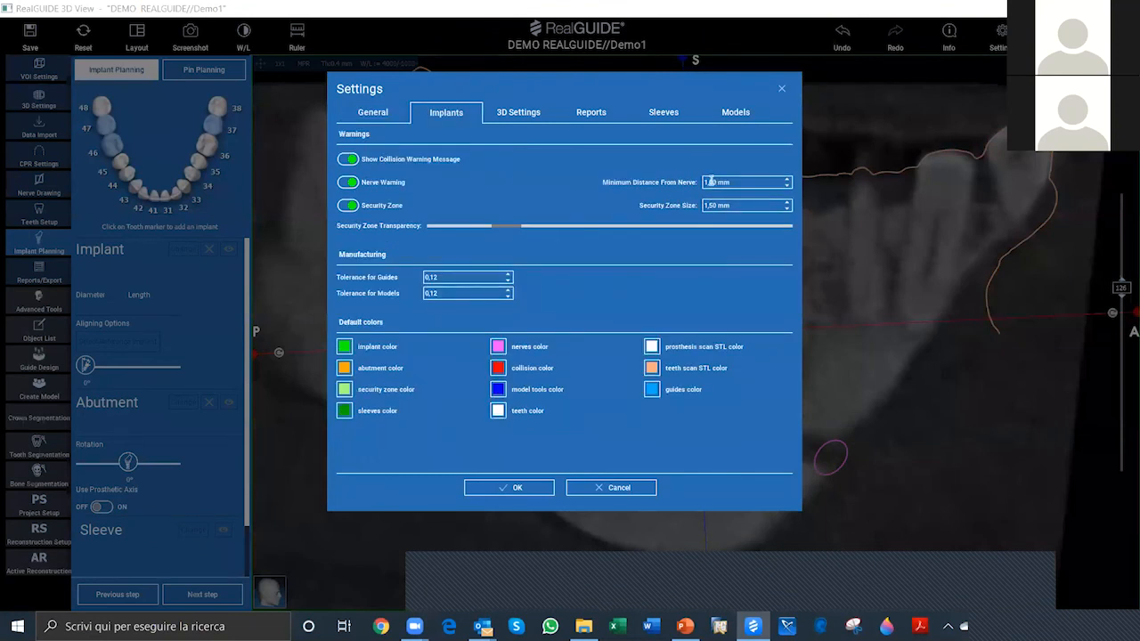
{"action": "left_click", "coordinate": [350, 206]}
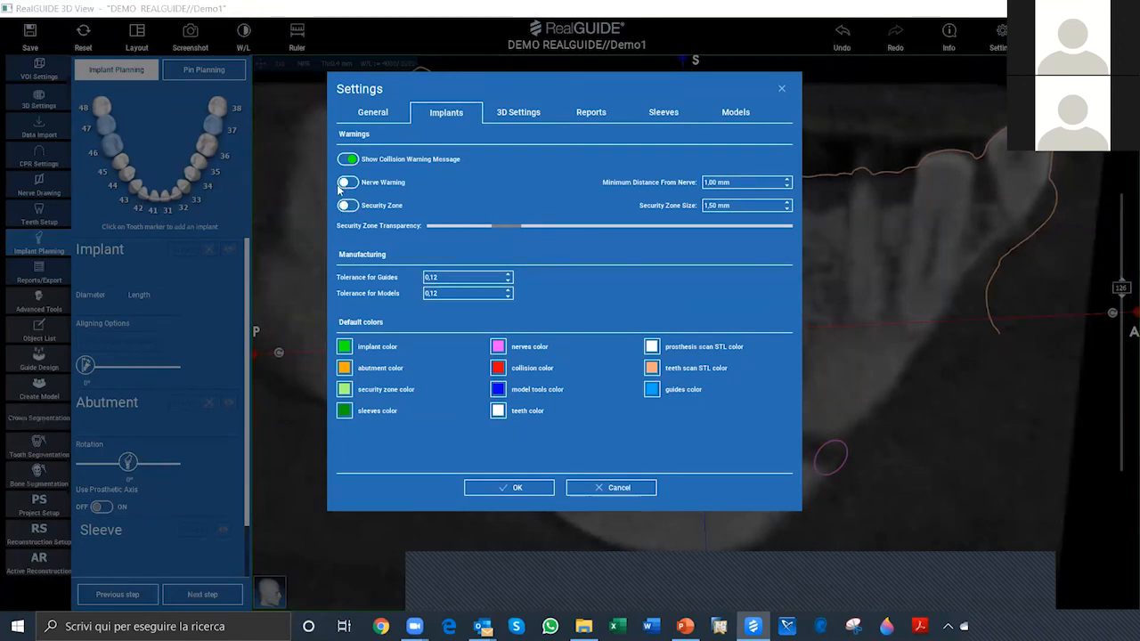
{"action": "left_click", "coordinate": [348, 183]}
{"action": "left_click", "coordinate": [348, 207]}
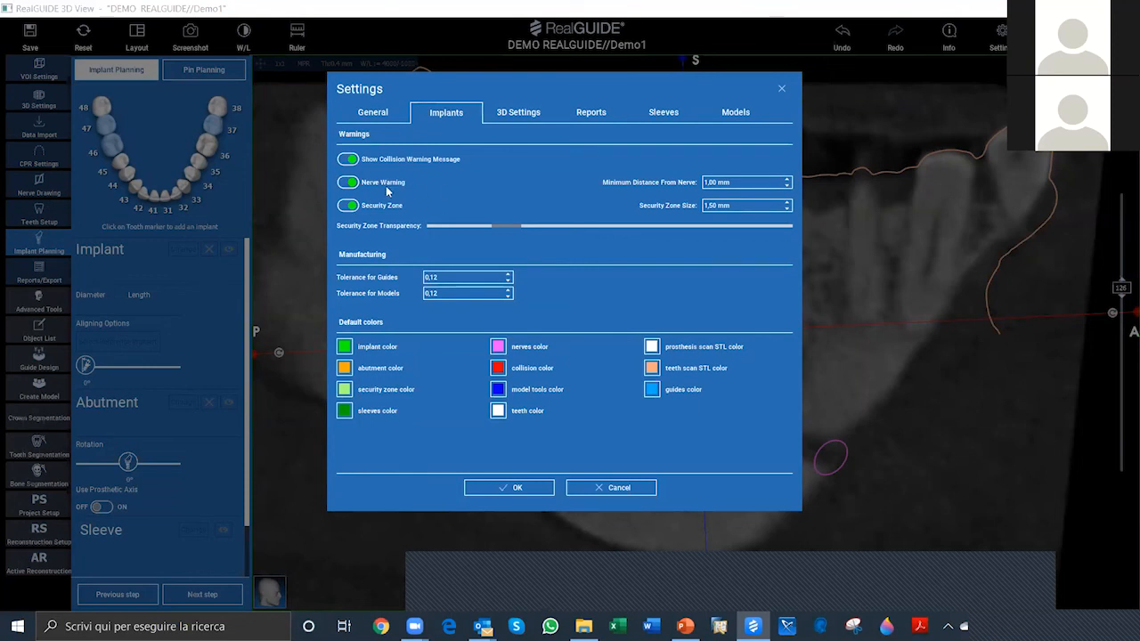
{"action": "left_click", "coordinate": [781, 89]}
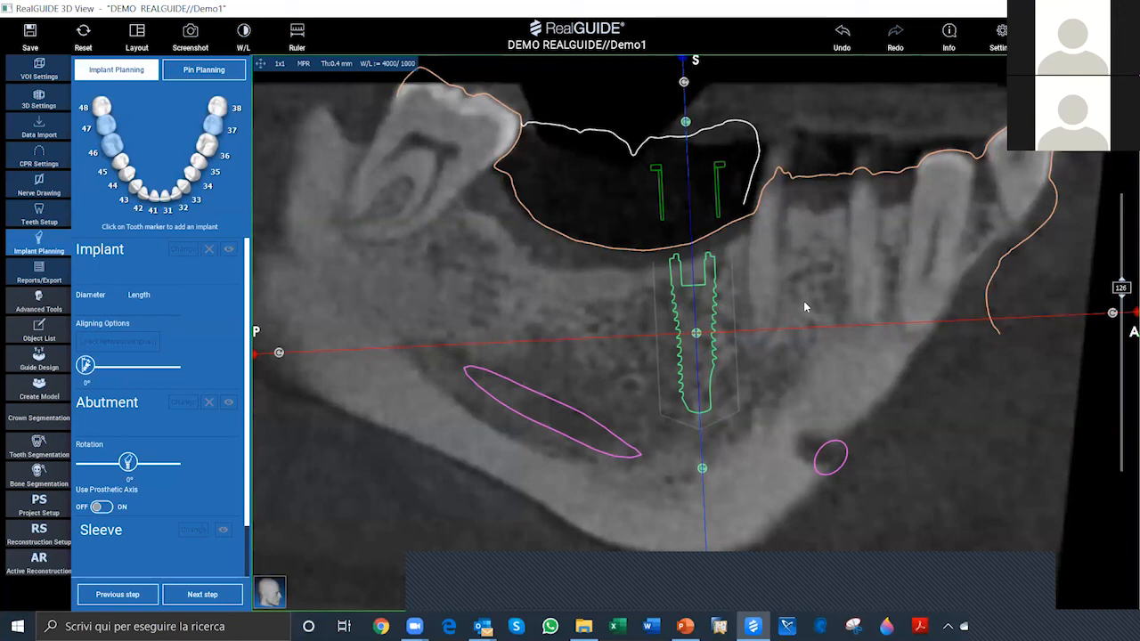
Step: Shift the implant at tooth 46 slightly in the enlarged section and lower it deeper into the bone, acknowledging the collision warning
{"action": "mouse_move", "coordinate": [700, 335]}
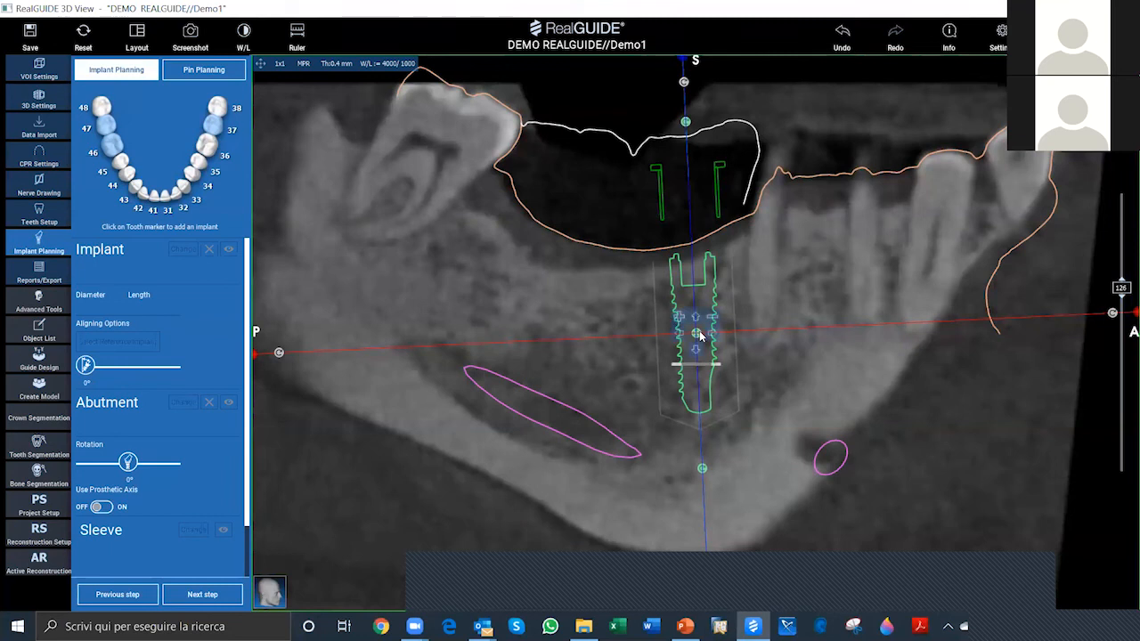
{"action": "mouse_move", "coordinate": [699, 334]}
{"action": "left_mouse_down"}
{"action": "mouse_move", "coordinate": [687, 324]}
{"action": "mouse_move", "coordinate": [704, 335]}
{"action": "left_mouse_up"}
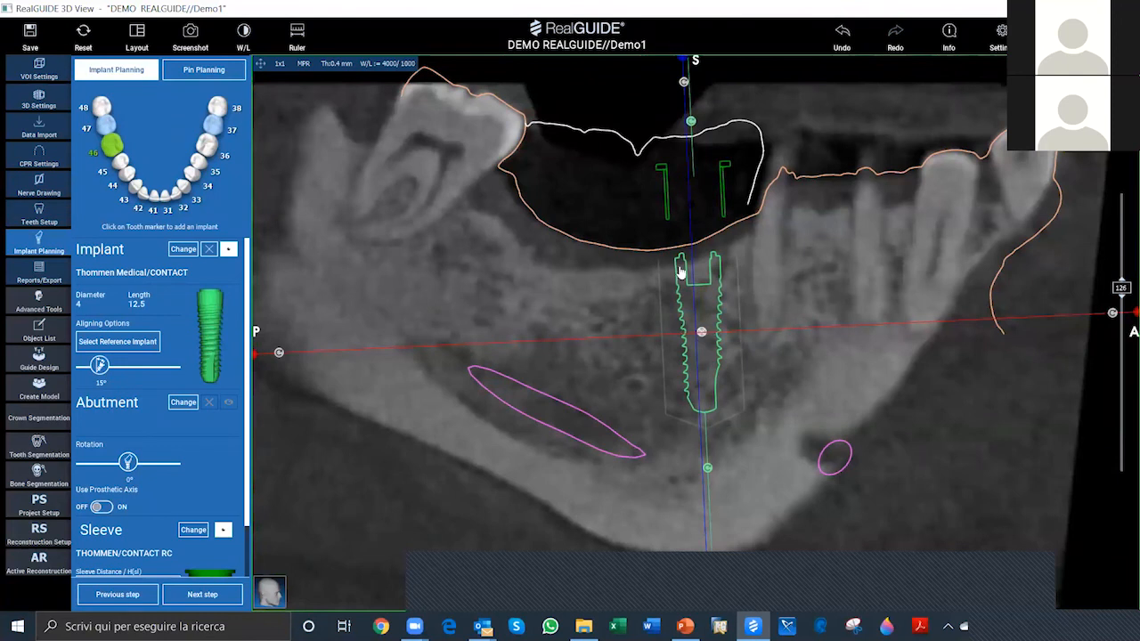
{"action": "mouse_move", "coordinate": [700, 339]}
{"action": "left_mouse_down"}
{"action": "mouse_move", "coordinate": [699, 353]}
{"action": "mouse_move", "coordinate": [700, 333]}
{"action": "left_mouse_up"}
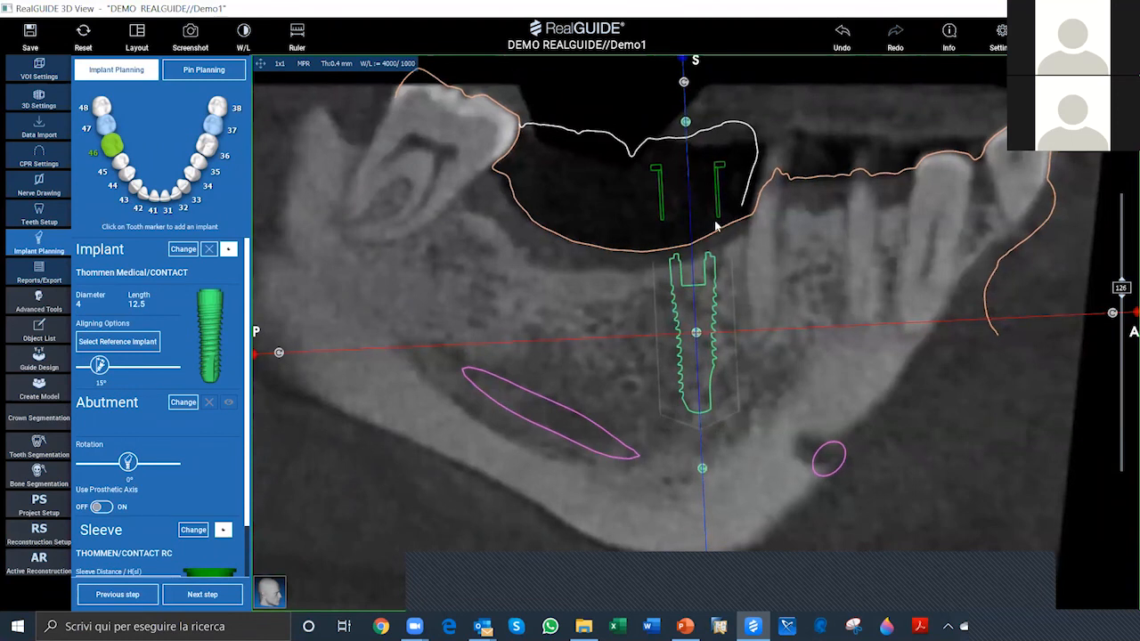
{"action": "key", "text": "ctrl"}
{"action": "key", "text": "ctrl"}
{"action": "mouse_move", "coordinate": [698, 341]}
{"action": "left_click_drag", "start_coordinate": [698, 341], "coordinate": [701, 349]}
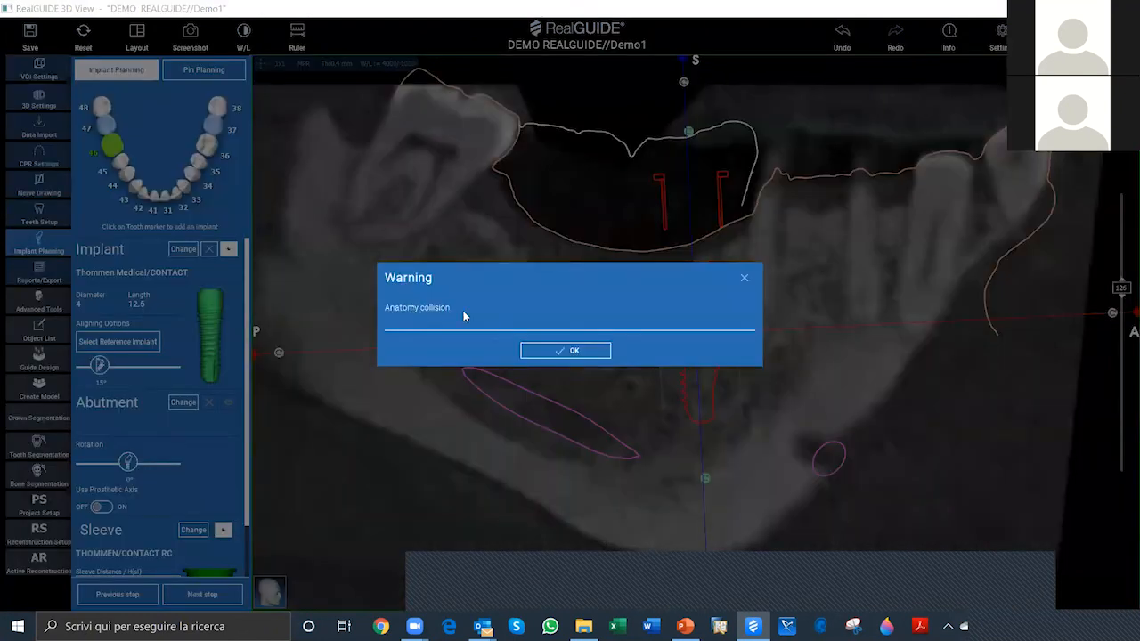
{"action": "left_click", "coordinate": [590, 354]}
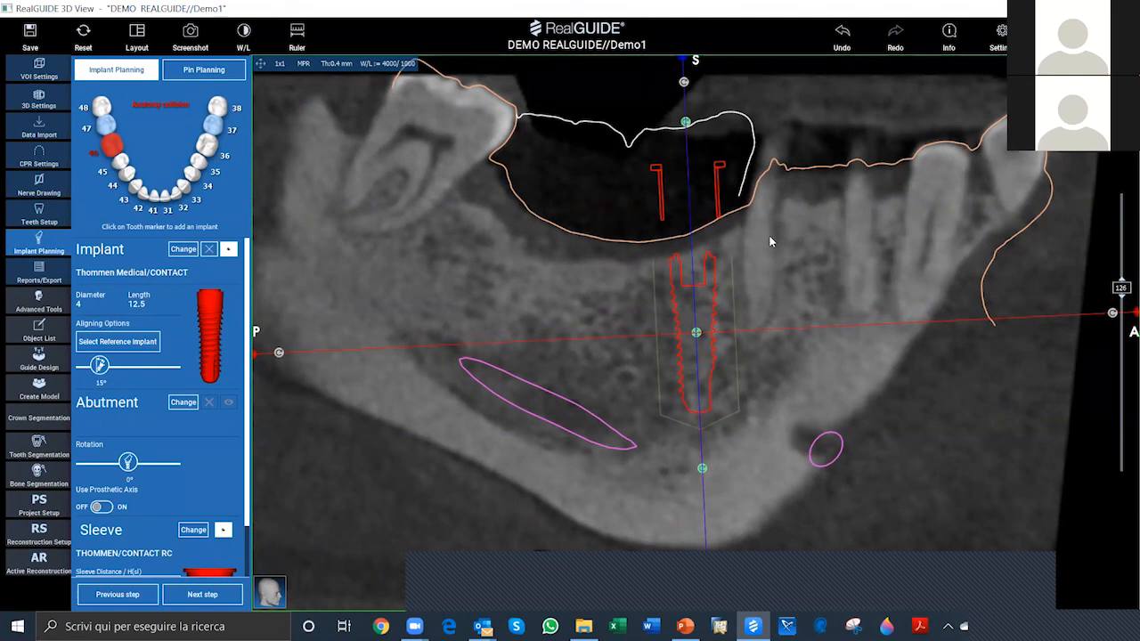
{"action": "left_click", "coordinate": [718, 215]}
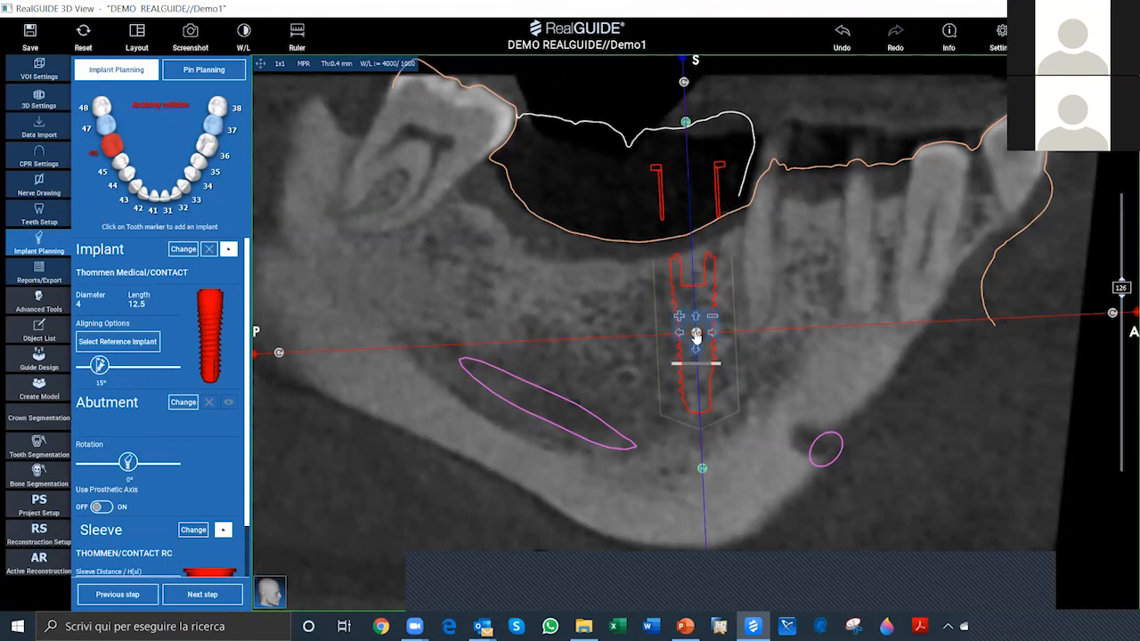
{"action": "left_click_drag", "start_coordinate": [698, 332], "coordinate": [703, 365]}
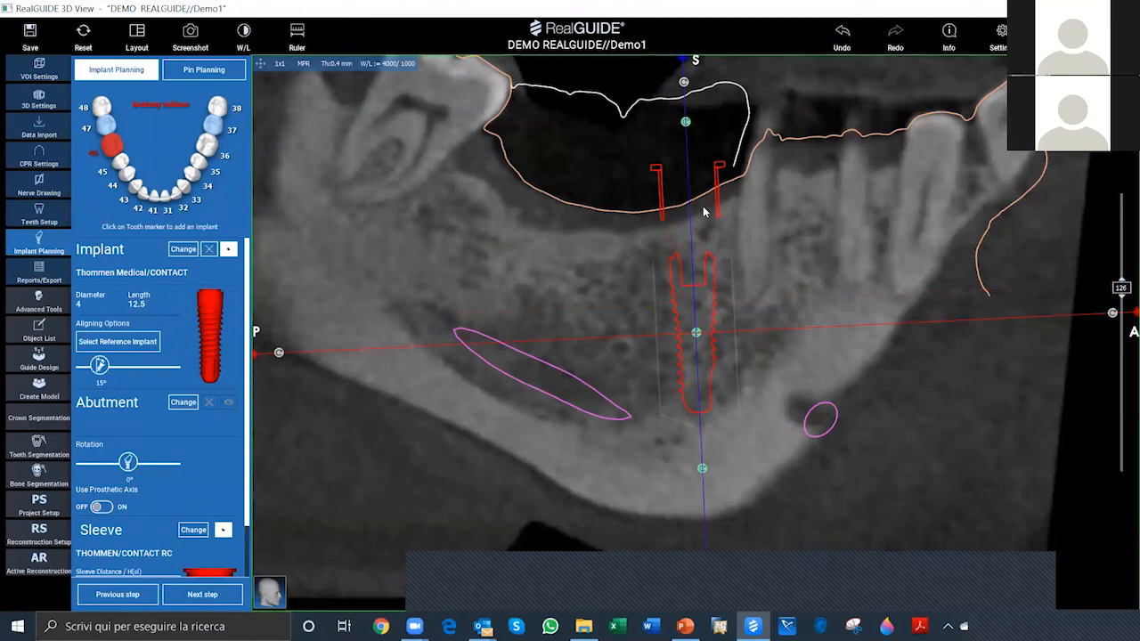
Step: Raise the implant at tooth 46 clear of the collision and tilt its apex slightly toward the anterior
{"action": "mouse_move", "coordinate": [696, 334]}
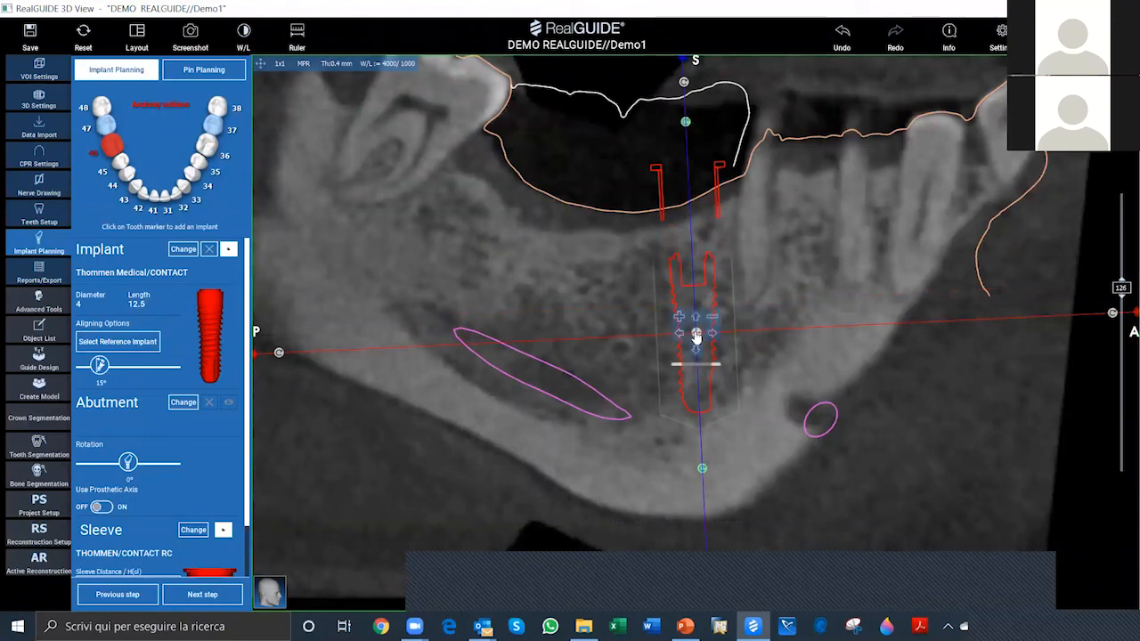
{"action": "left_click_drag", "start_coordinate": [697, 334], "coordinate": [694, 297]}
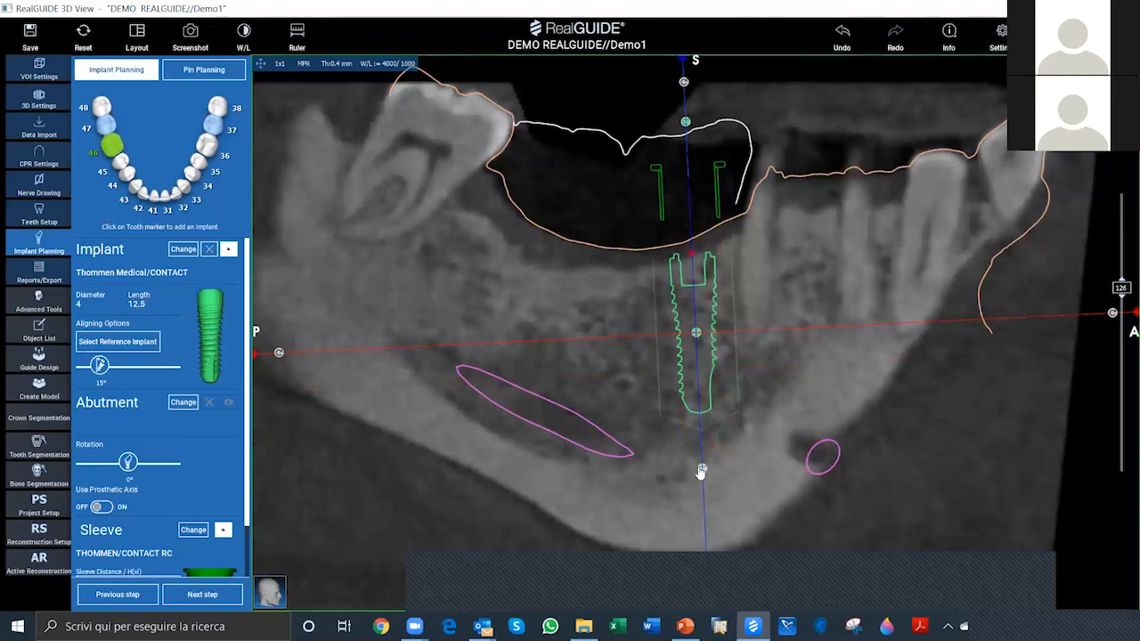
{"action": "left_click_drag", "start_coordinate": [703, 467], "coordinate": [720, 467]}
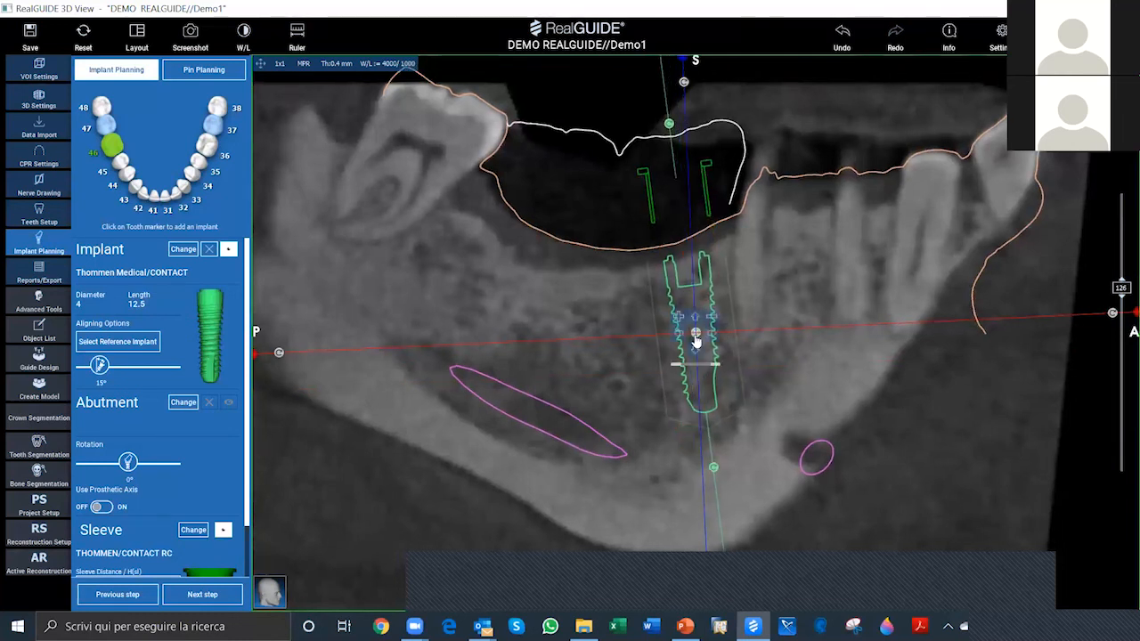
{"action": "left_click_drag", "start_coordinate": [695, 333], "coordinate": [692, 335]}
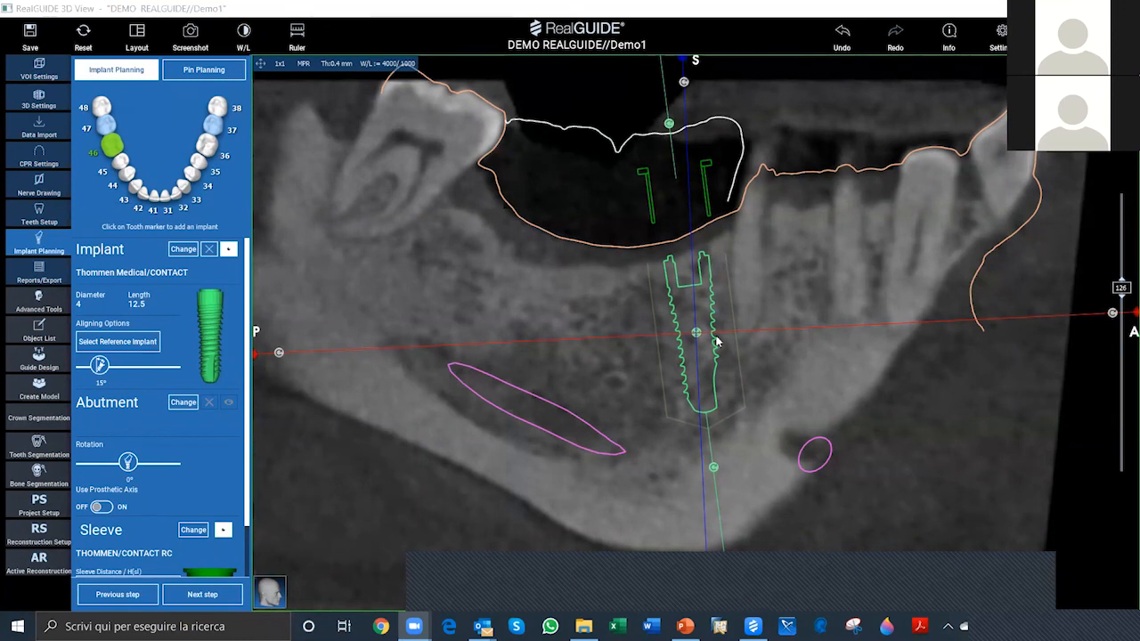
Step: Restore the multi-view layout from the enlarged section and open the Implant Library for the implant at tooth 46
{"action": "mouse_move", "coordinate": [695, 333]}
{"action": "left_click", "coordinate": [277, 70]}
{"action": "double_click", "coordinate": [728, 321]}
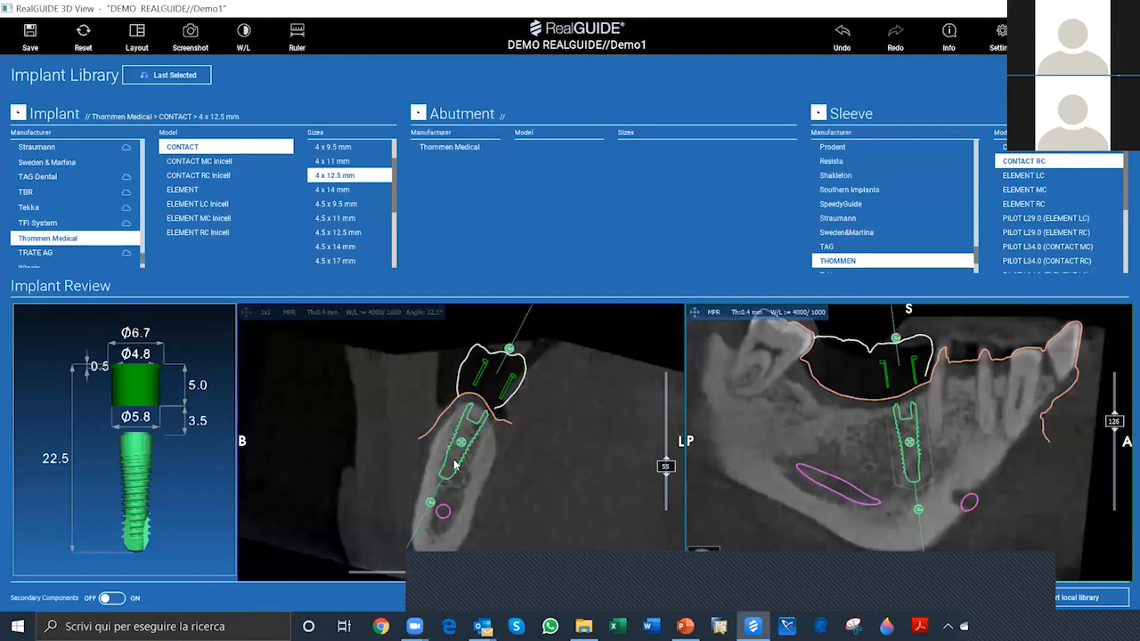
Step: Move the implant onto the nerve in the library's cross-section, acknowledge the collision warning, and bring it back into the bone beneath tooth 46
{"action": "left_click_drag", "start_coordinate": [459, 448], "coordinate": [512, 466]}
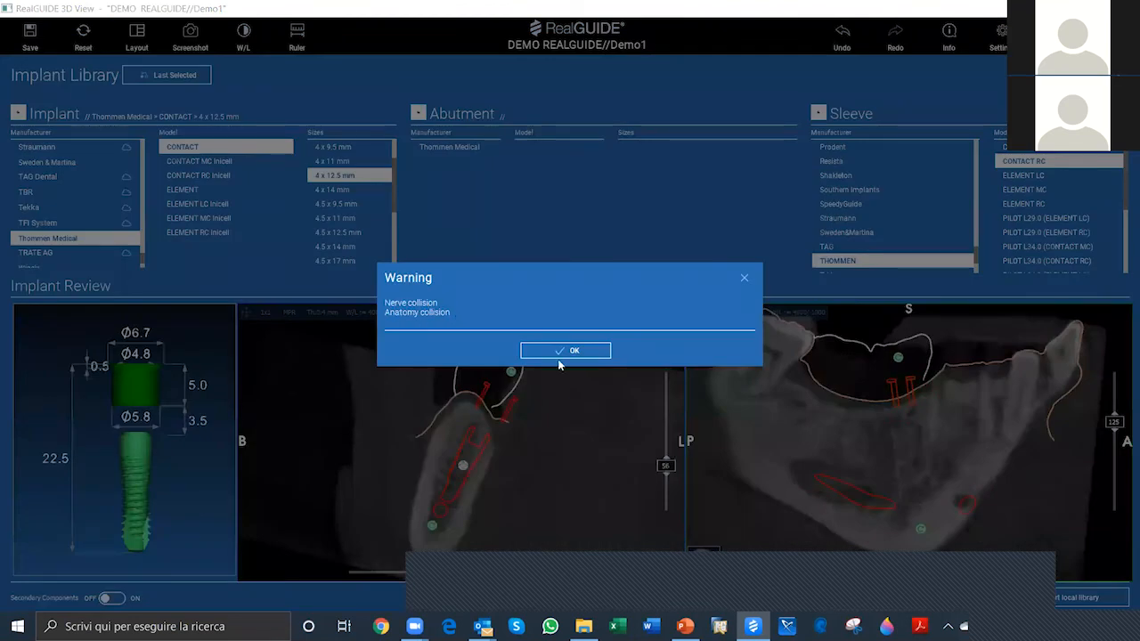
{"action": "left_click", "coordinate": [578, 351]}
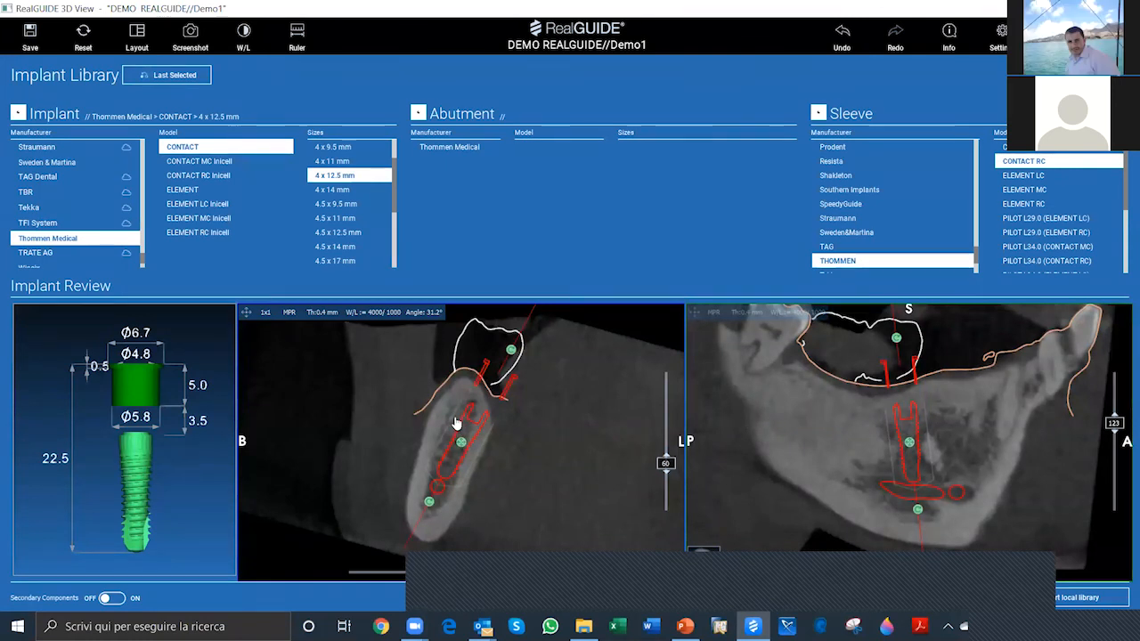
{"action": "left_click_drag", "start_coordinate": [461, 442], "coordinate": [455, 418]}
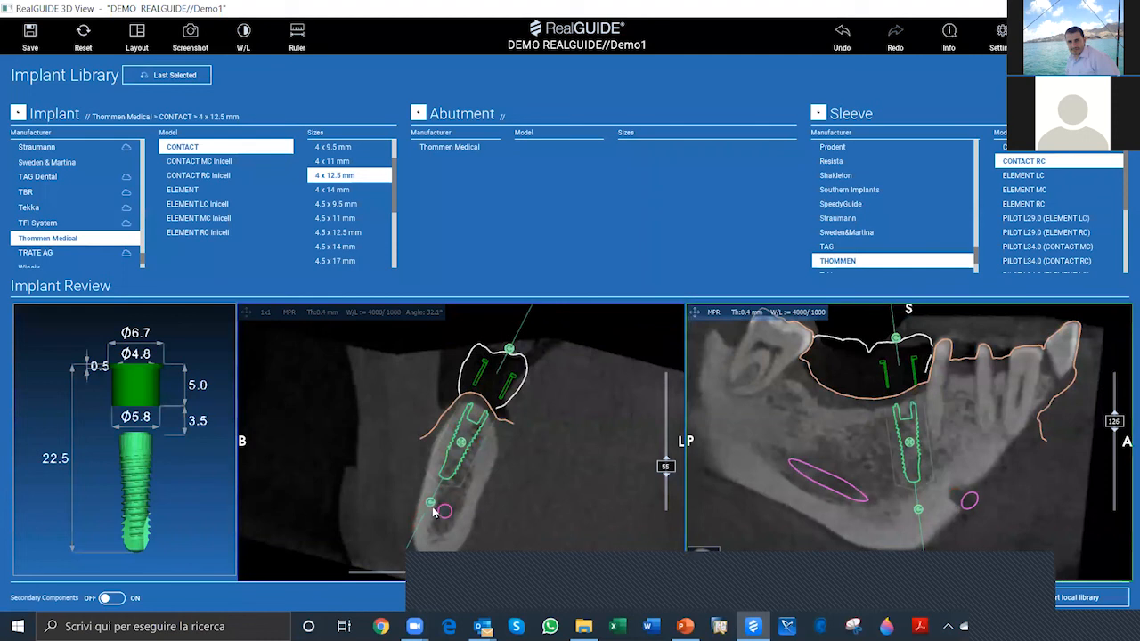
Step: Tilt the implant's apex lingually in the cross-section and anteriorly in the longitudinal section, acknowledging the warning and keeping it clear of the nerve
{"action": "mouse_move", "coordinate": [431, 507]}
{"action": "left_mouse_down"}
{"action": "mouse_move", "coordinate": [442, 516]}
{"action": "mouse_move", "coordinate": [431, 512]}
{"action": "left_mouse_up"}
{"action": "mouse_move", "coordinate": [454, 516]}
{"action": "left_mouse_down"}
{"action": "mouse_move", "coordinate": [422, 517]}
{"action": "mouse_move", "coordinate": [455, 513]}
{"action": "left_mouse_up"}
{"action": "left_click", "coordinate": [551, 352]}
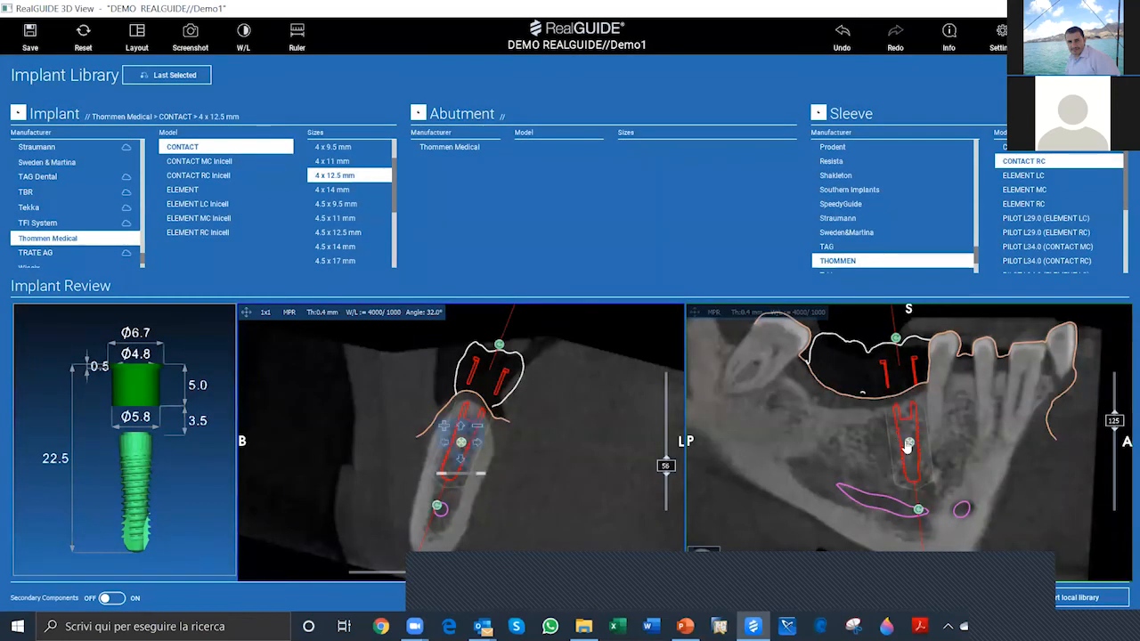
{"action": "mouse_move", "coordinate": [920, 511]}
{"action": "left_mouse_down"}
{"action": "mouse_move", "coordinate": [888, 511]}
{"action": "mouse_move", "coordinate": [926, 511]}
{"action": "left_mouse_up"}
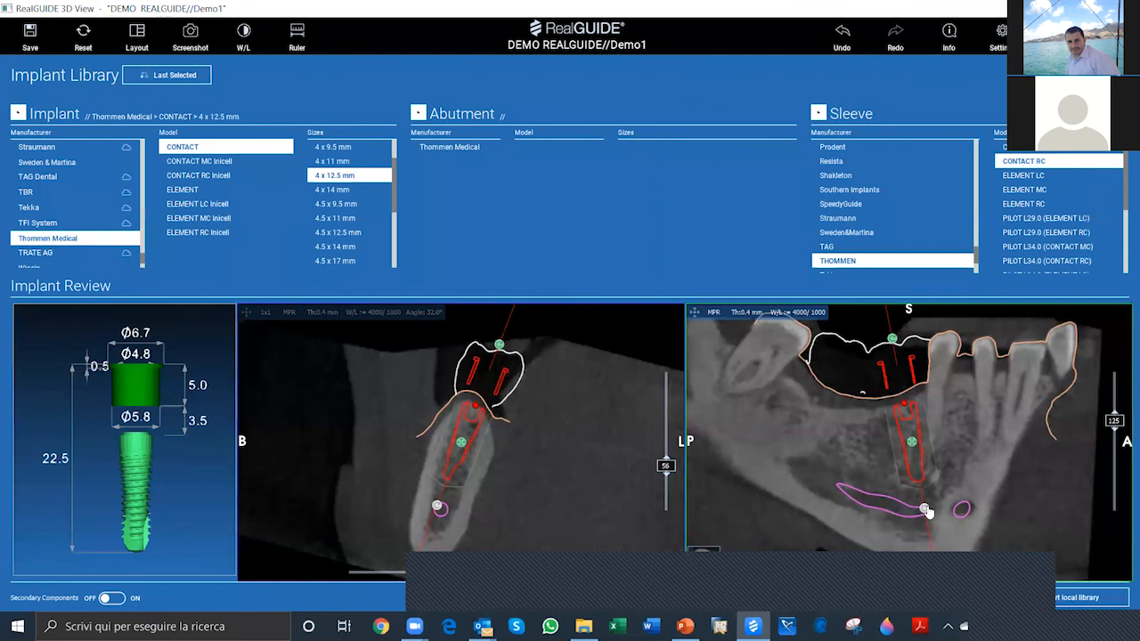
{"action": "left_click_drag", "start_coordinate": [912, 446], "coordinate": [911, 441]}
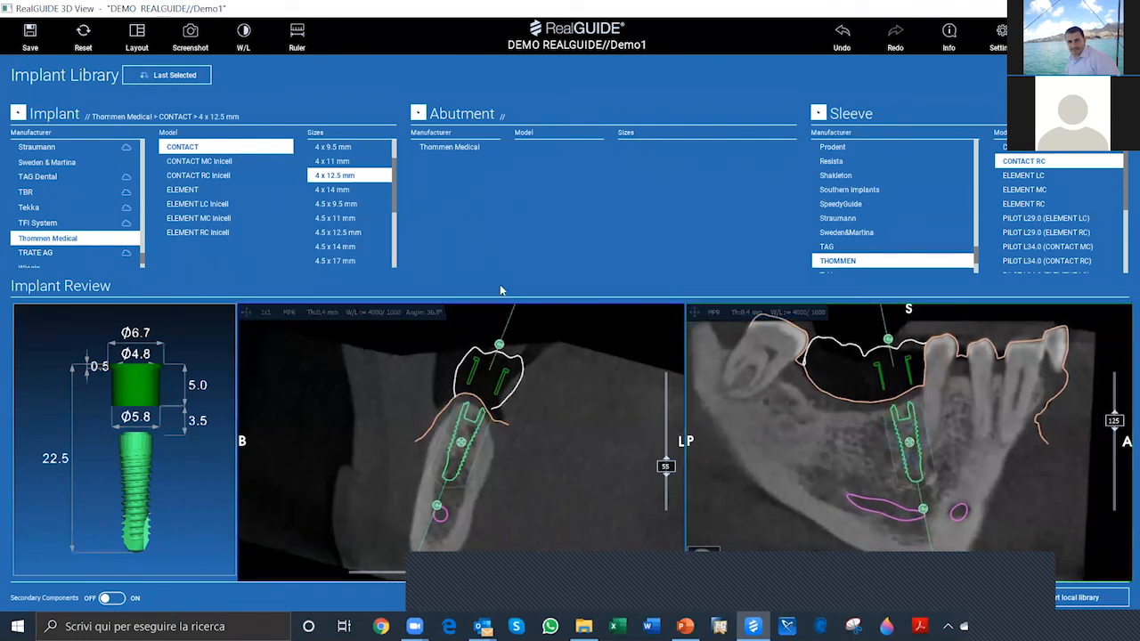
{"action": "mouse_move", "coordinate": [462, 448]}
{"action": "left_click_drag", "start_coordinate": [463, 448], "coordinate": [459, 449]}
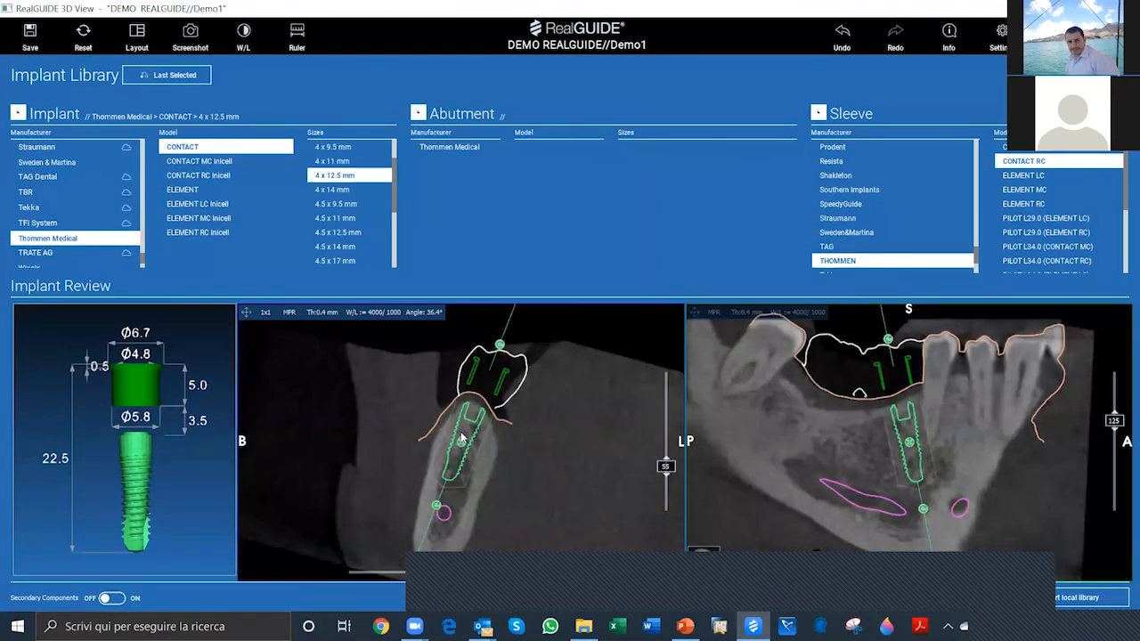
Step: Nudge the implant in fine increments up, down, lingually and buccally in the cross-section
{"action": "mouse_move", "coordinate": [462, 432]}
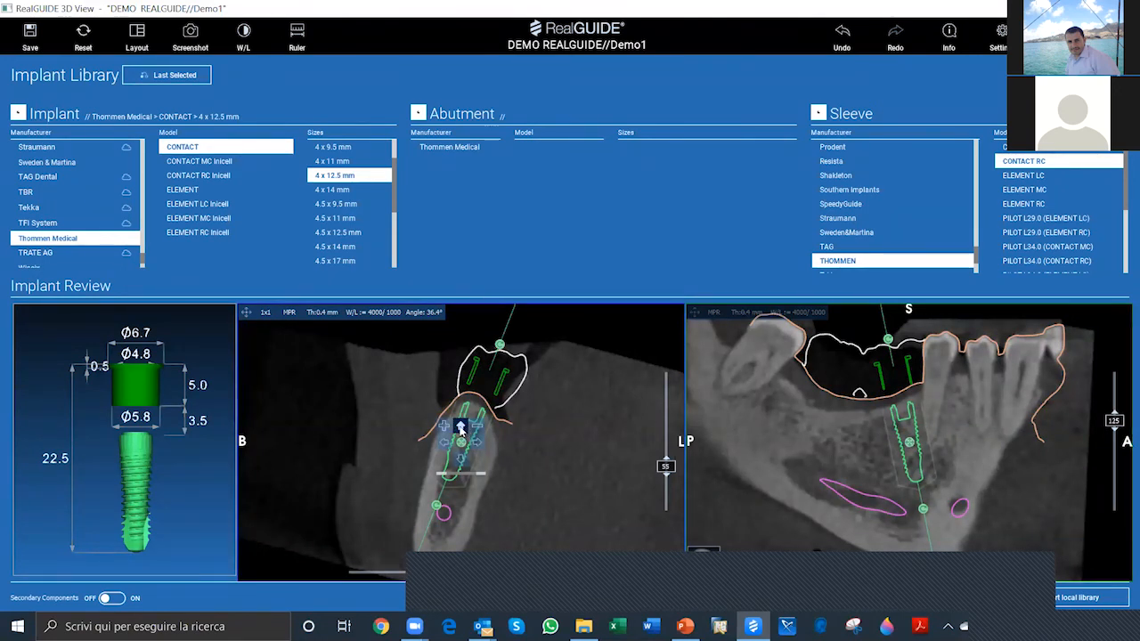
{"action": "key", "text": "ctrl"}
{"action": "left_click", "coordinate": [460, 427]}
{"action": "left_click", "coordinate": [461, 460]}
{"action": "left_click", "coordinate": [462, 460]}
{"action": "left_click", "coordinate": [476, 443]}
{"action": "left_click", "coordinate": [476, 442]}
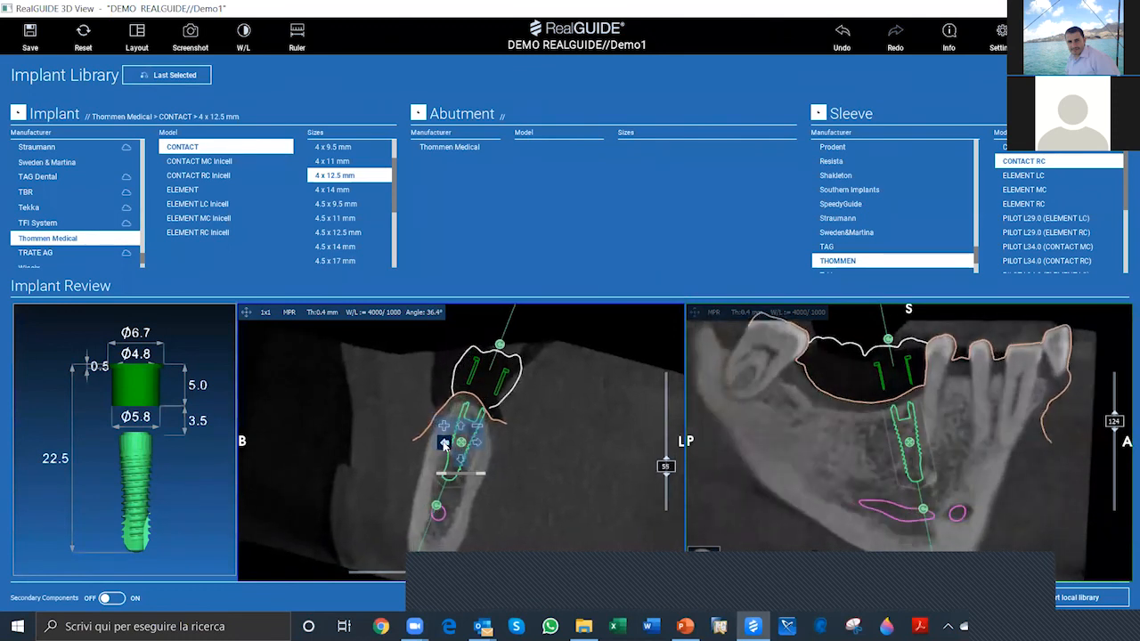
{"action": "left_click", "coordinate": [444, 443]}
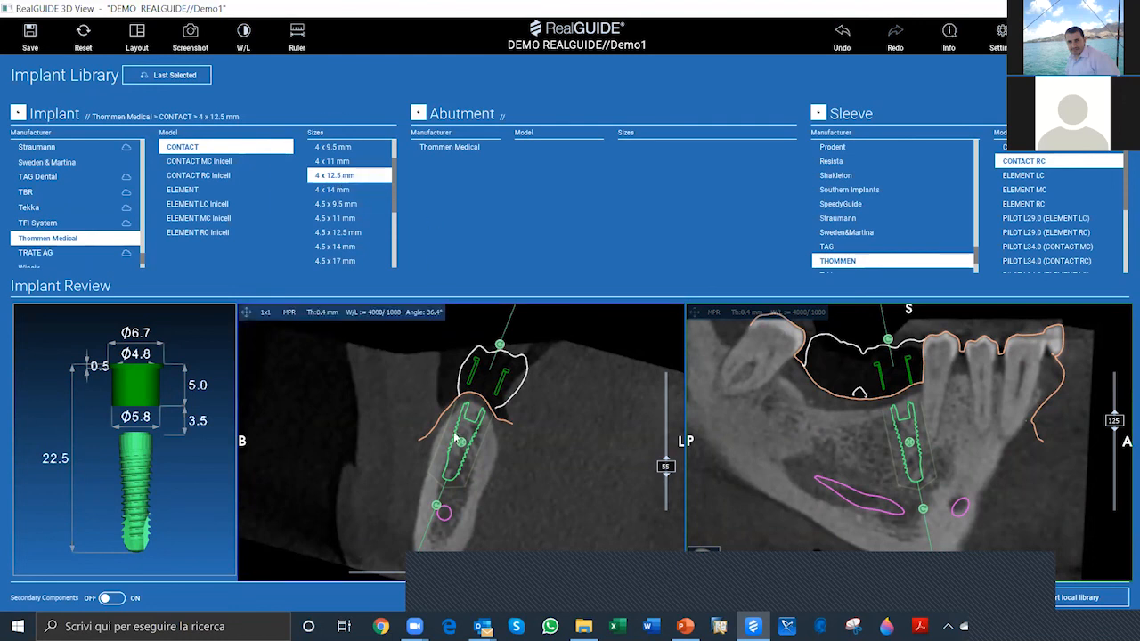
Step: Try the 4 x 11, 4 x 14 and 4.5 x 11 mm implant sizes, and return to 4 x 12.5 mm
{"action": "left_click", "coordinate": [340, 161]}
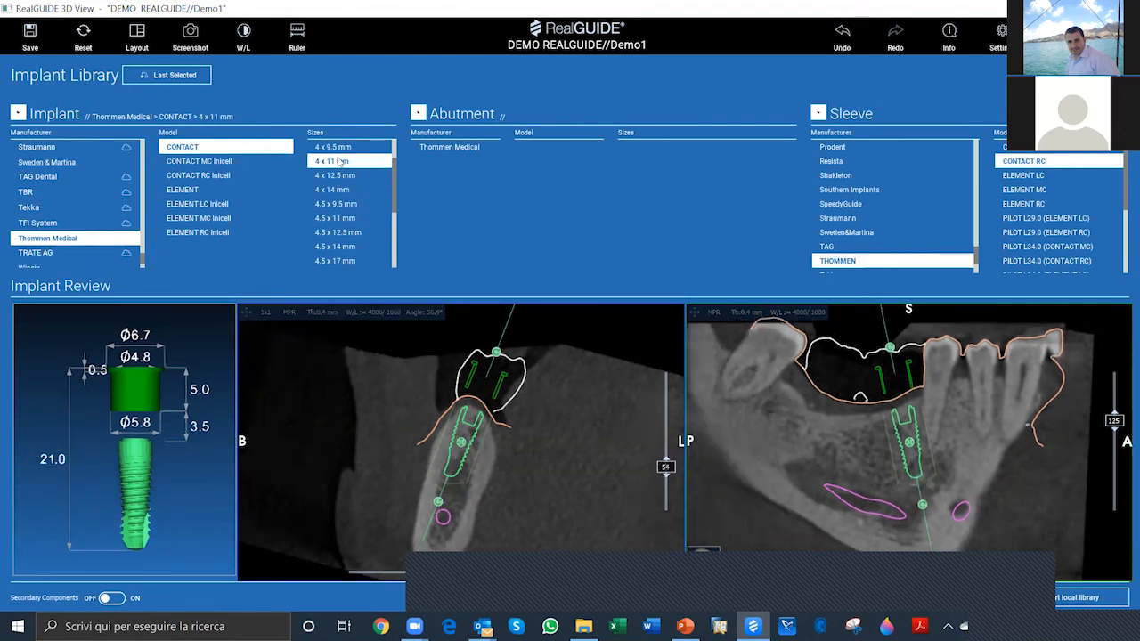
{"action": "left_click", "coordinate": [337, 191]}
{"action": "left_click", "coordinate": [338, 218]}
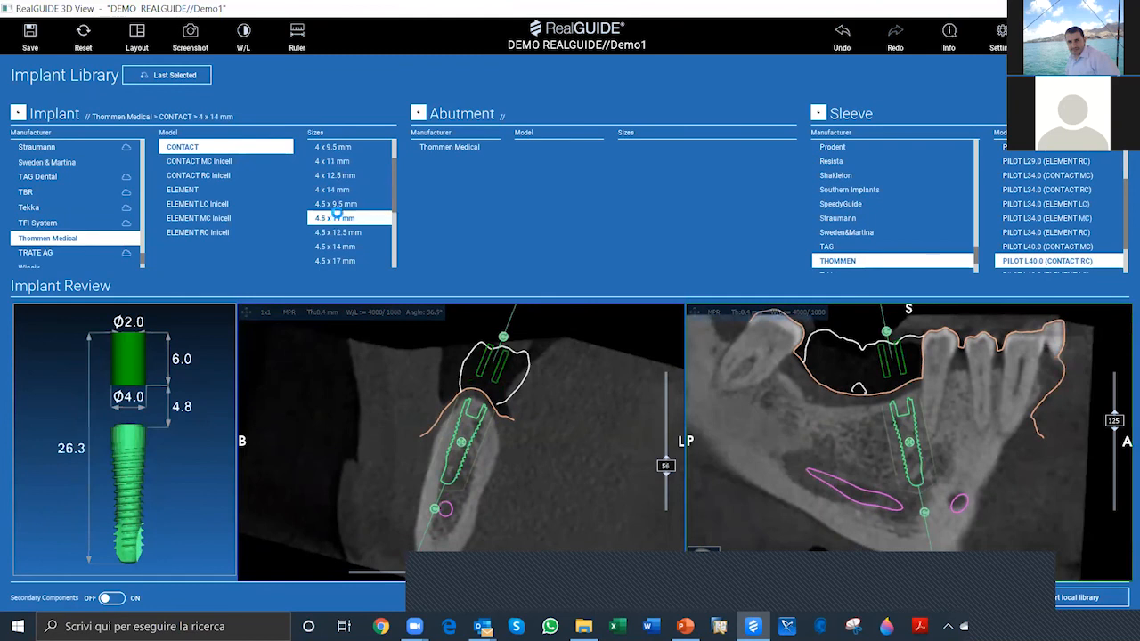
{"action": "left_click", "coordinate": [338, 174]}
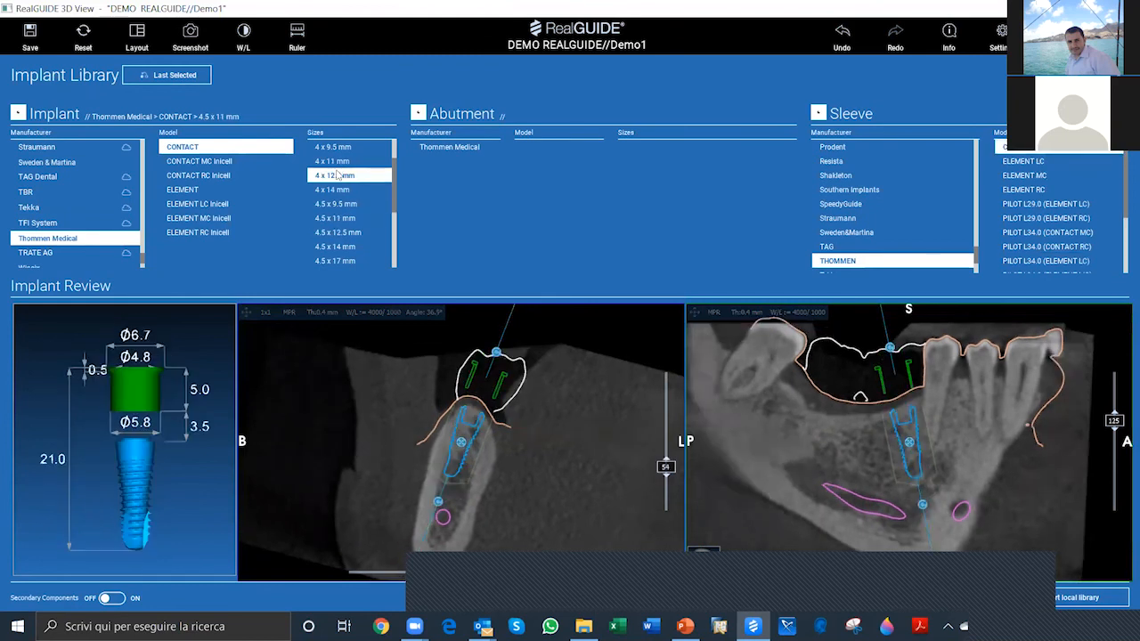
{"action": "left_click", "coordinate": [444, 428]}
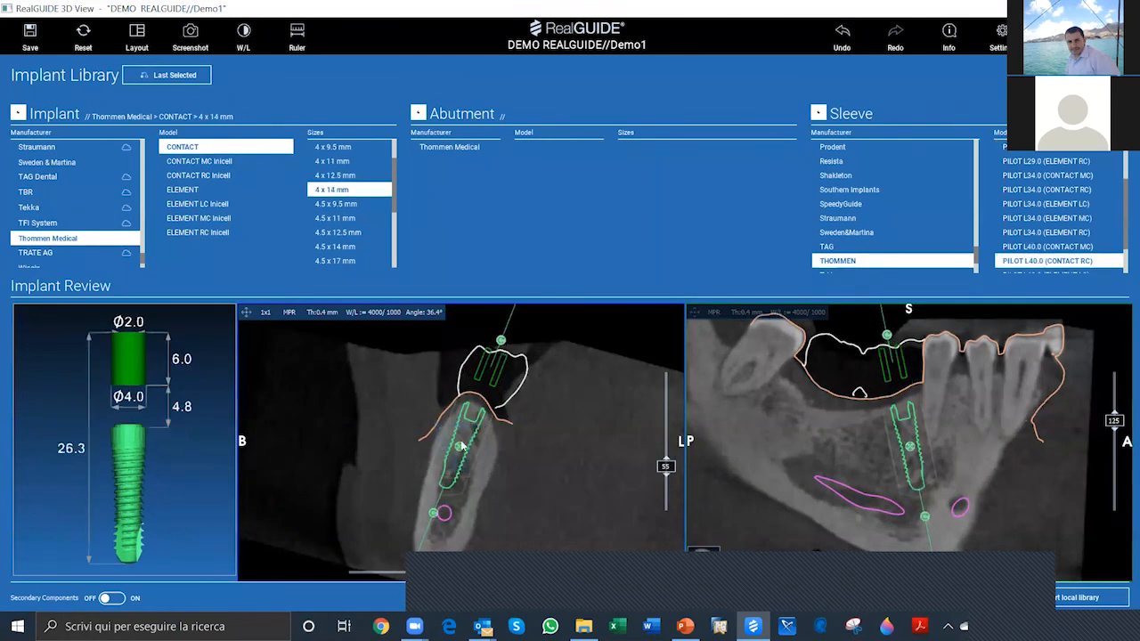
{"action": "left_click", "coordinate": [476, 430]}
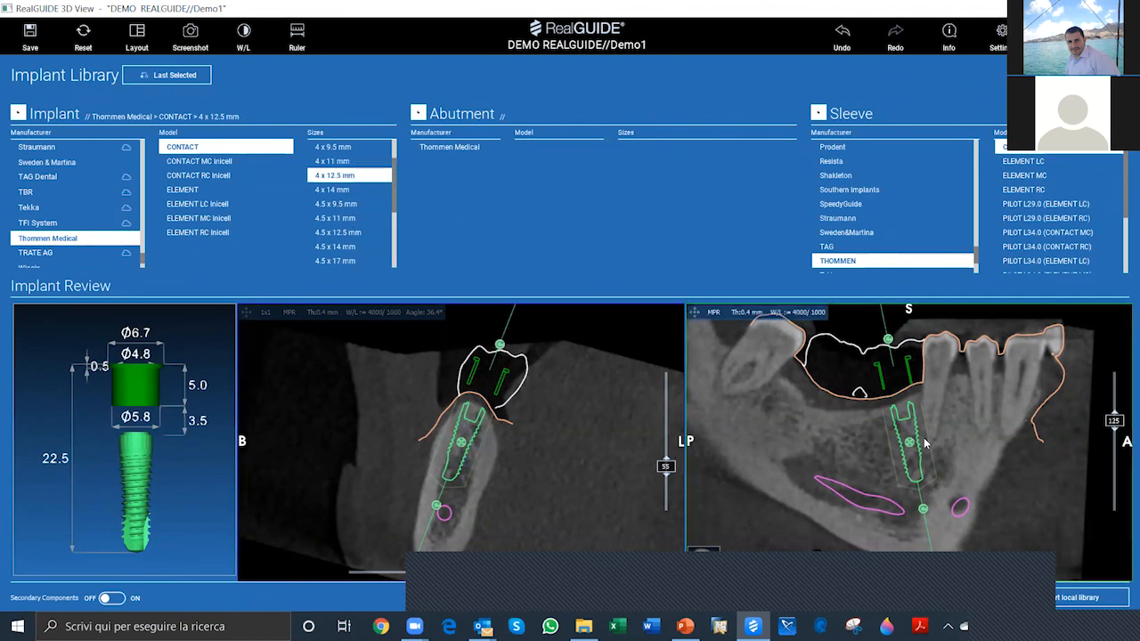
Step: Fine-adjust the implant in the longitudinal section and add Thommen Medical's VARIOmulti abutment, 17°, PF 4.0/Ø 4.8 mm, shoulder H 2.7 mm
{"action": "left_click_drag", "start_coordinate": [910, 447], "coordinate": [911, 447]}
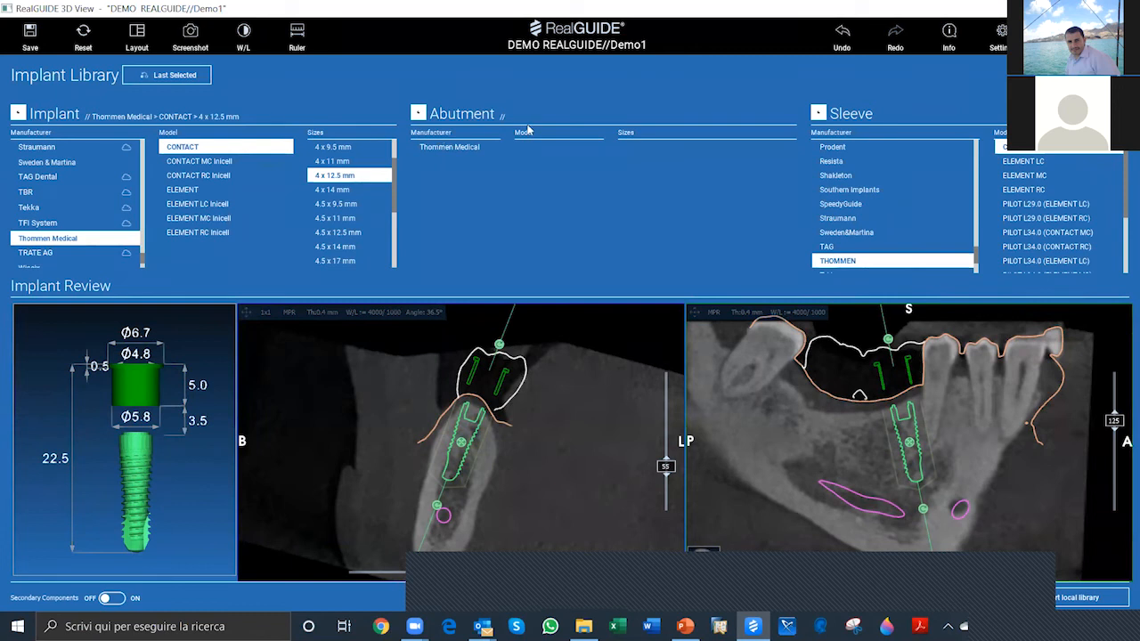
{"action": "left_click", "coordinate": [466, 148]}
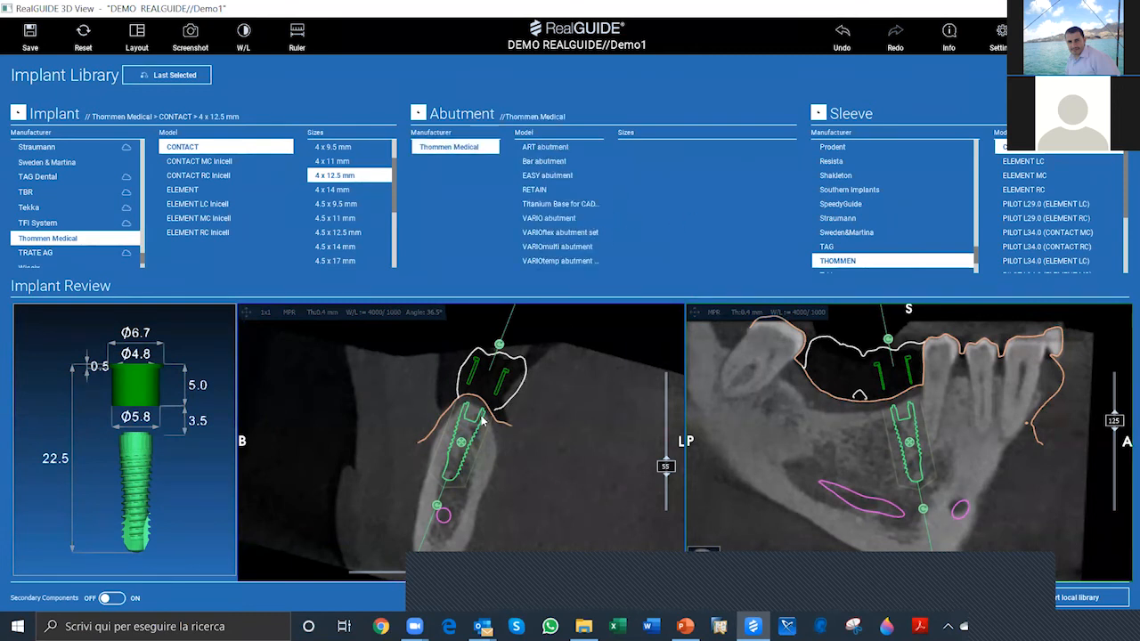
{"action": "left_click", "coordinate": [437, 434]}
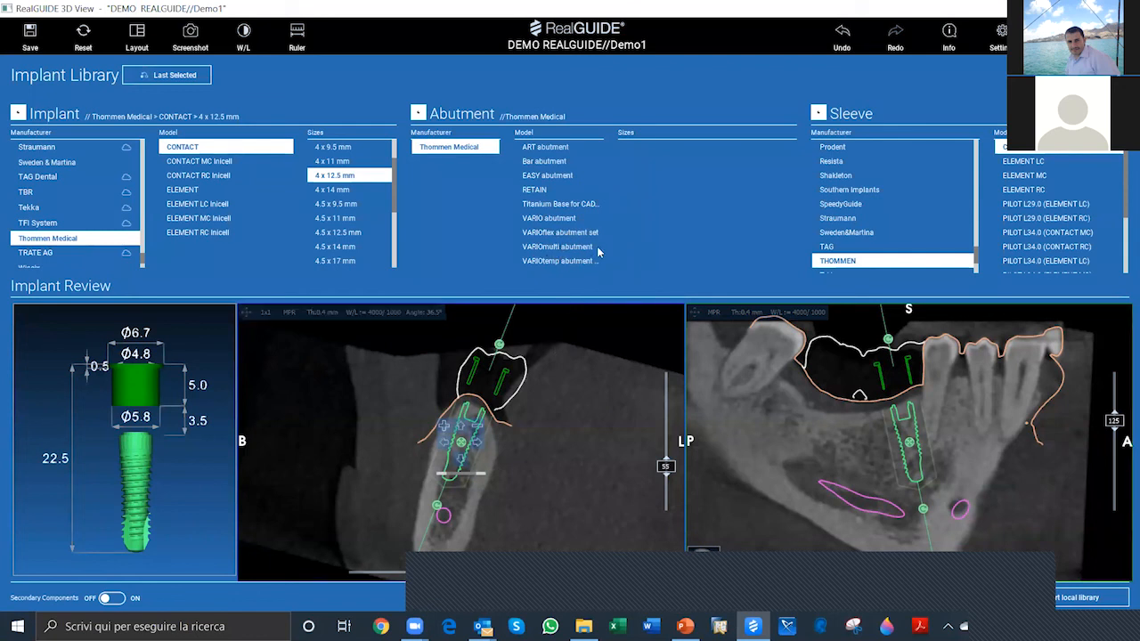
{"action": "left_click", "coordinate": [578, 249]}
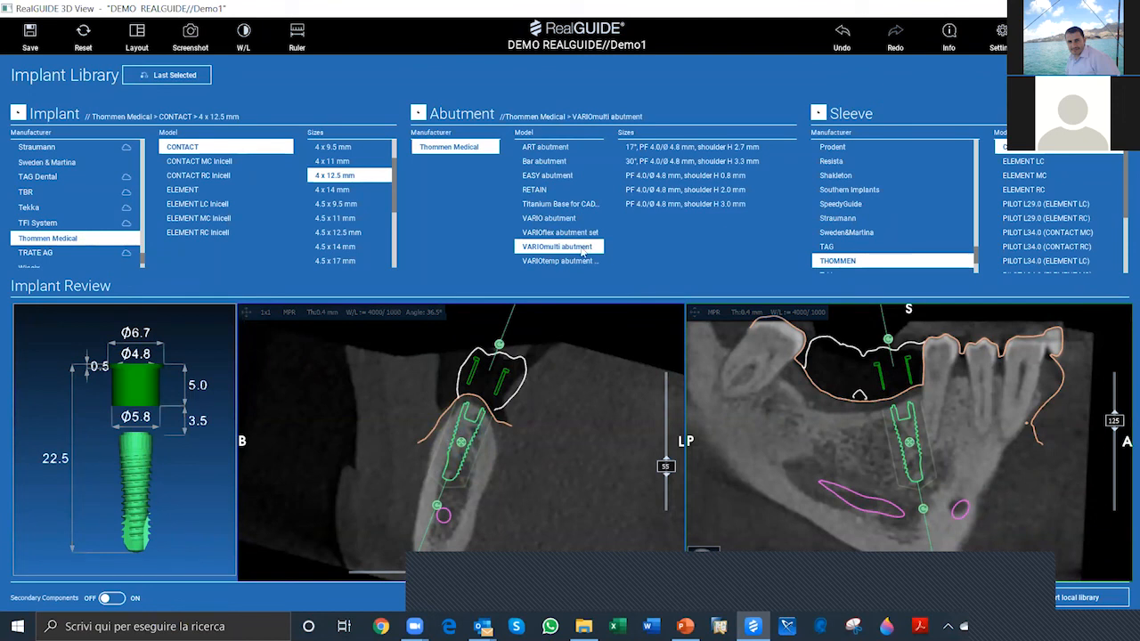
{"action": "left_click", "coordinate": [659, 151]}
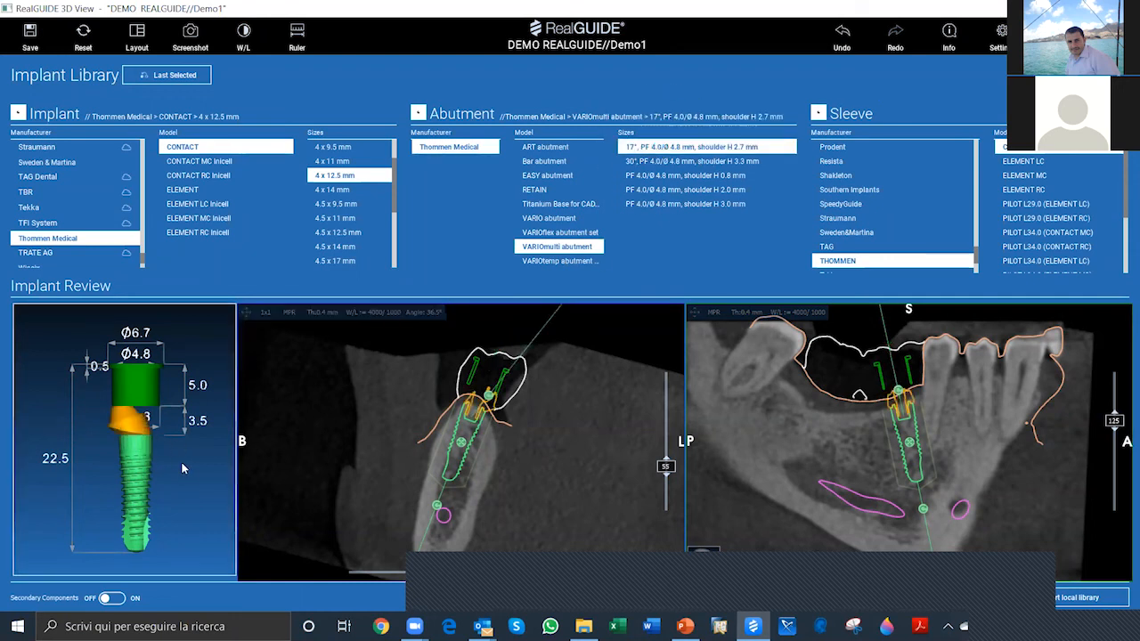
Step: Rotate the preview of the implant, abutment and sleeve to check the assembly, and apply the library selection
{"action": "left_click_drag", "start_coordinate": [165, 447], "coordinate": [133, 422]}
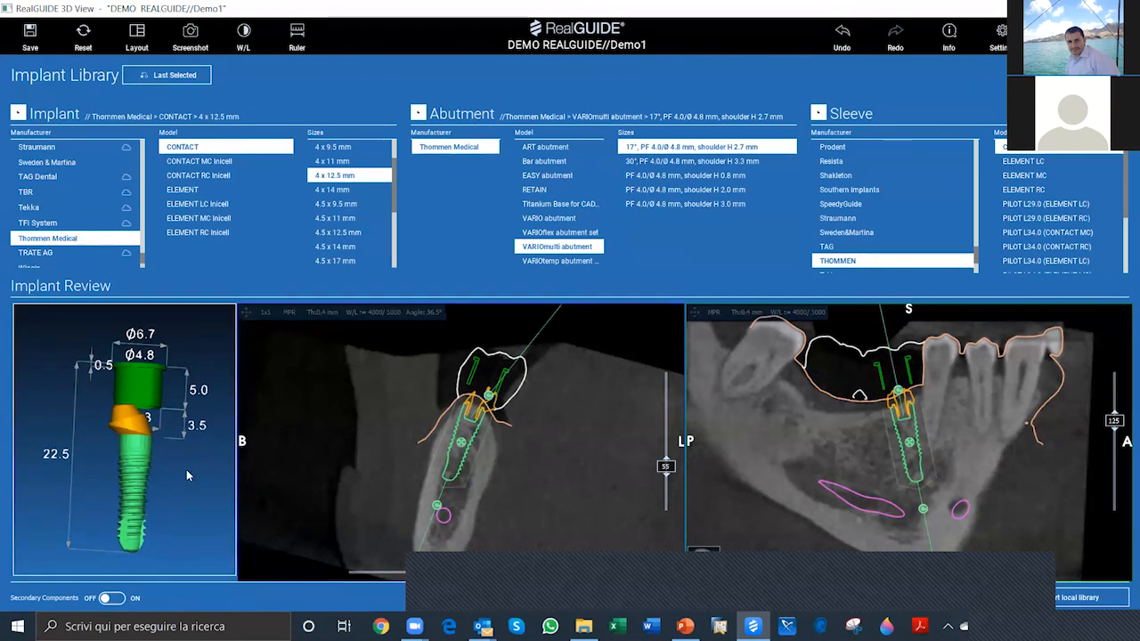
{"action": "left_click_drag", "start_coordinate": [186, 470], "coordinate": [545, 432]}
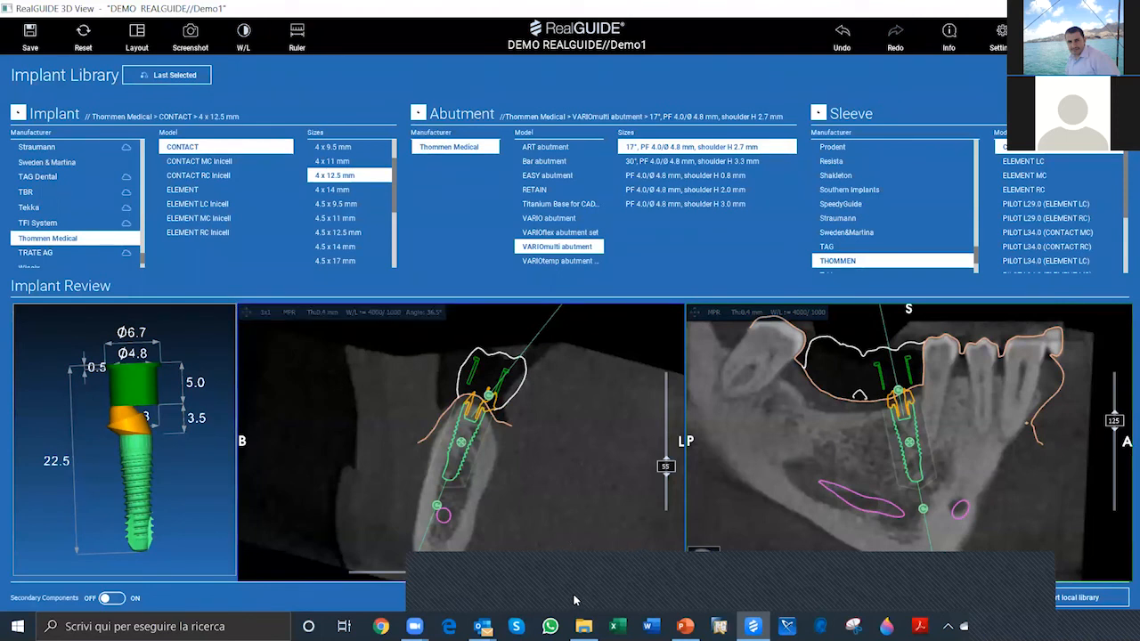
{"action": "key", "text": "ctrl"}
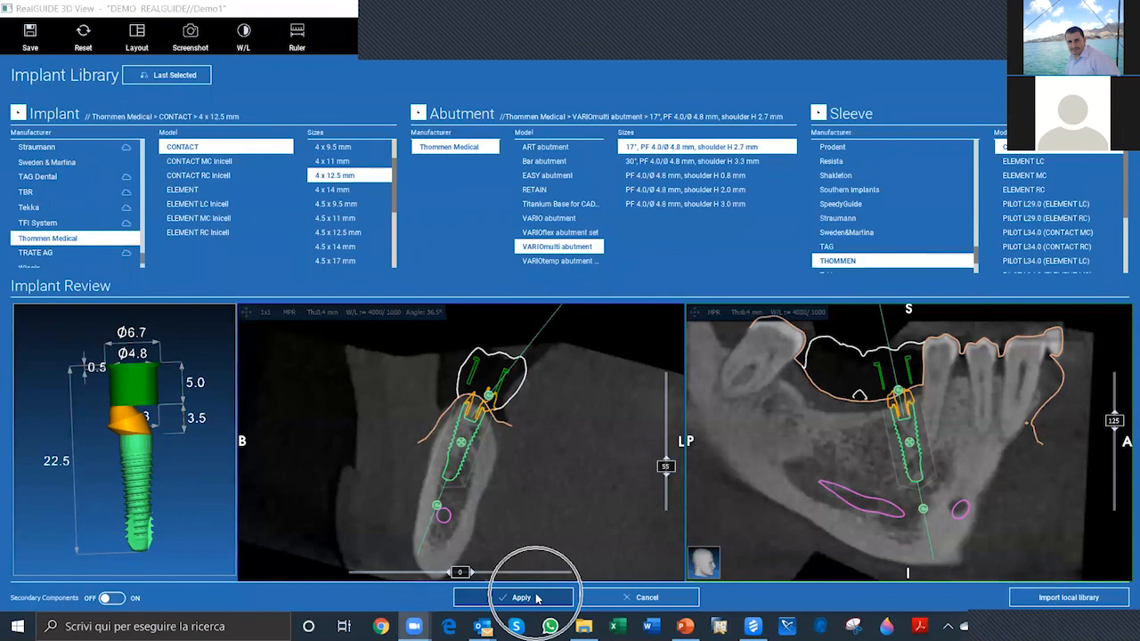
{"action": "left_click", "coordinate": [537, 599]}
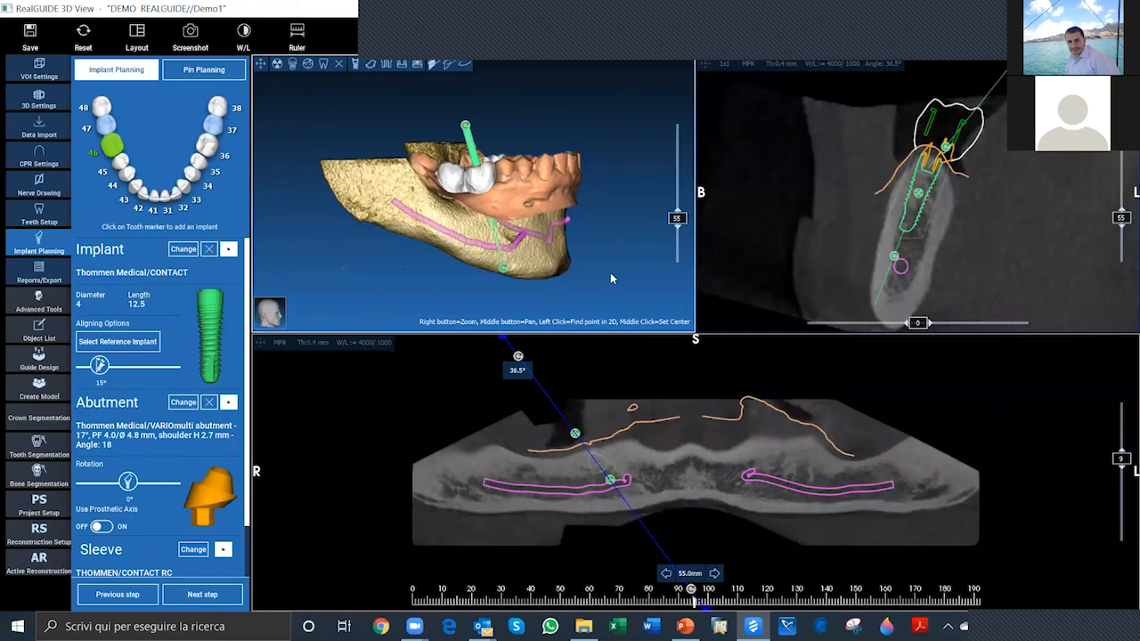
Step: Examine the tooth 46 implant axis against the nerves, jawbone and scanned teeth in the 3D view from the side, front and above
{"action": "middle_click_drag", "start_coordinate": [610, 273], "coordinate": [571, 272]}
{"action": "scroll", "coordinate": [476, 242], "scroll_direction": "up", "scroll_amount": 3}
{"action": "scroll", "coordinate": [477, 242], "scroll_direction": "up", "scroll_amount": 8}
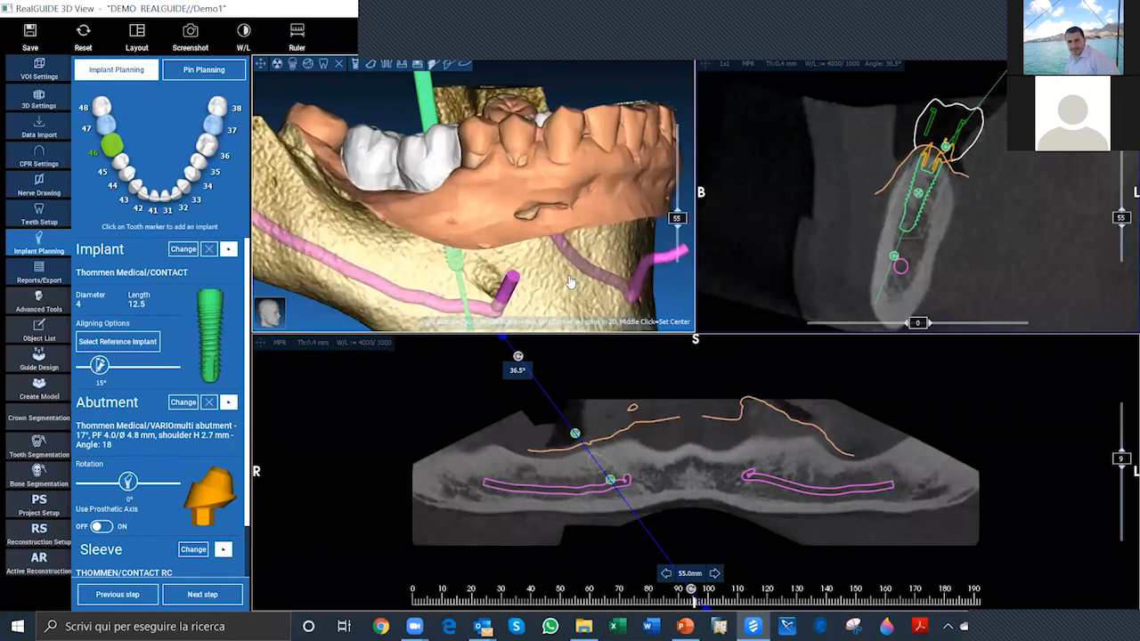
{"action": "left_click_drag", "start_coordinate": [487, 261], "coordinate": [378, 234]}
{"action": "left_click_drag", "start_coordinate": [474, 216], "coordinate": [371, 308]}
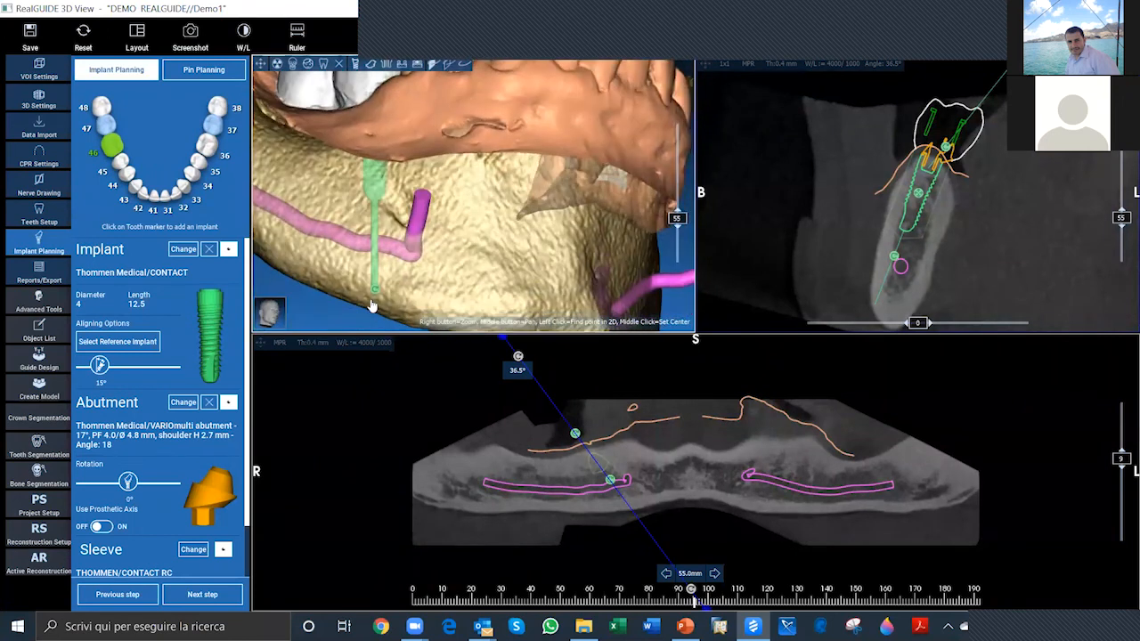
{"action": "left_click_drag", "start_coordinate": [461, 161], "coordinate": [370, 100]}
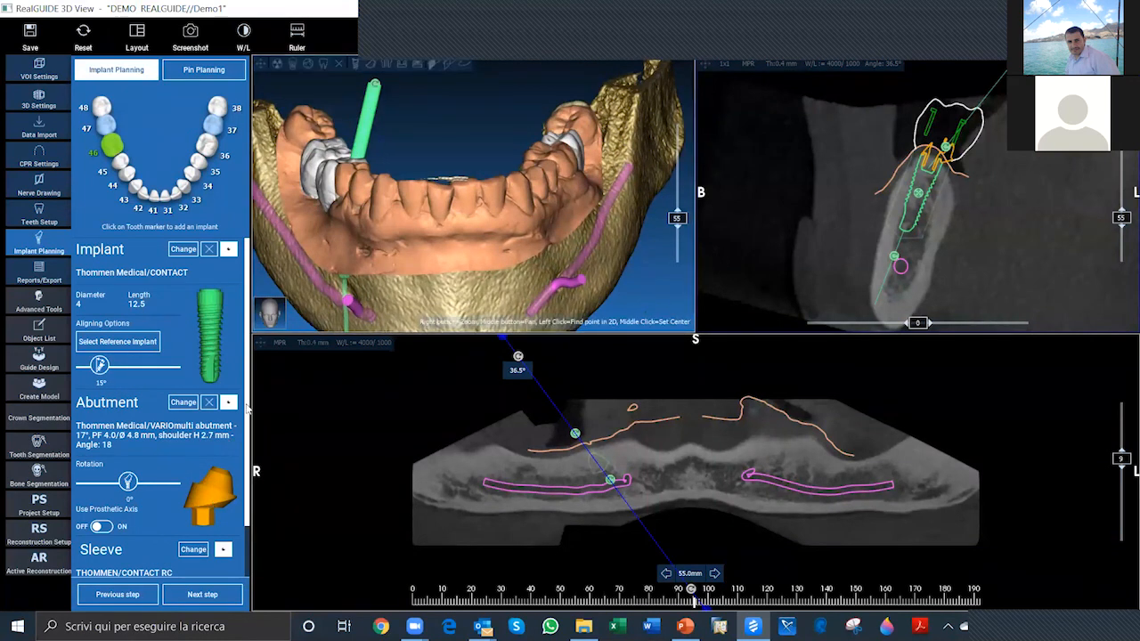
{"action": "left_click_drag", "start_coordinate": [468, 279], "coordinate": [455, 231]}
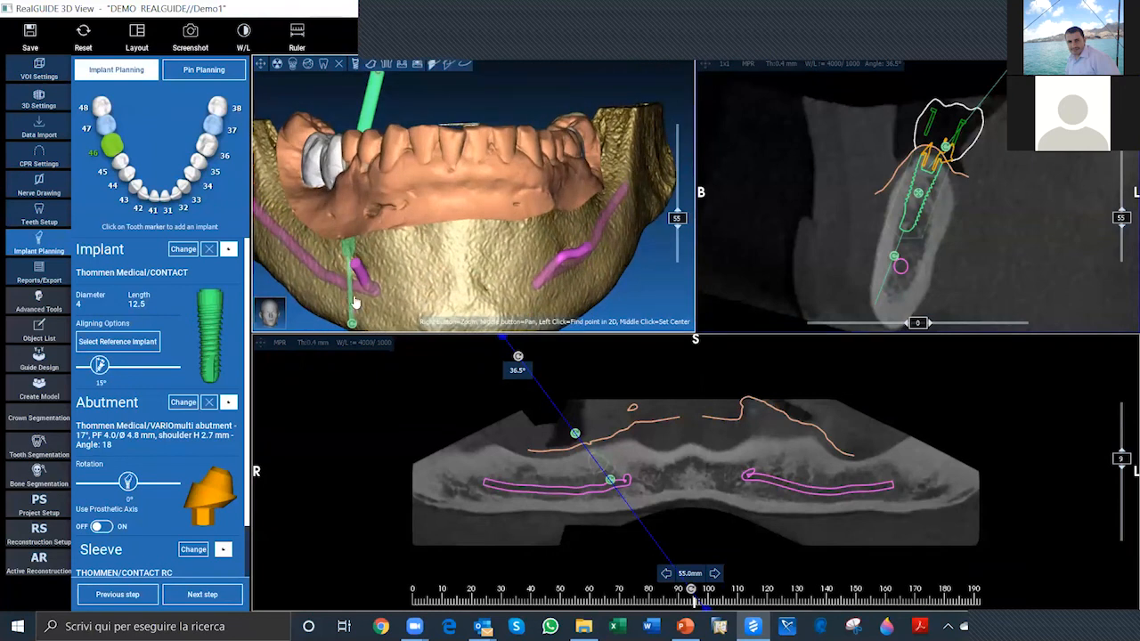
{"action": "left_click_drag", "start_coordinate": [648, 300], "coordinate": [621, 307]}
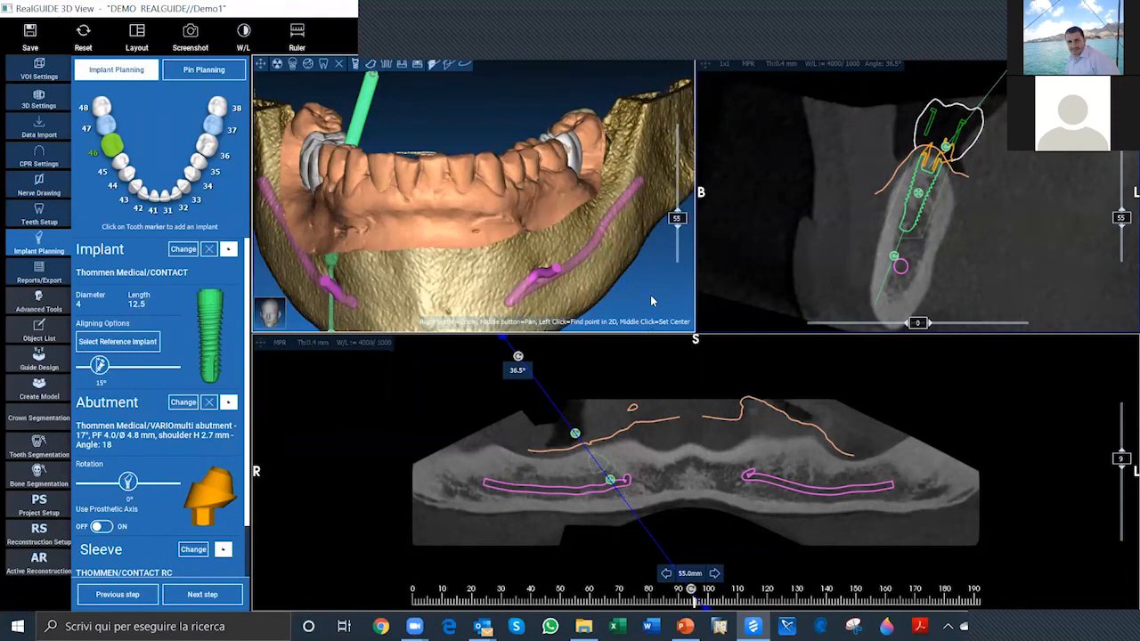
{"action": "scroll", "coordinate": [625, 277], "scroll_direction": "up", "scroll_amount": 3}
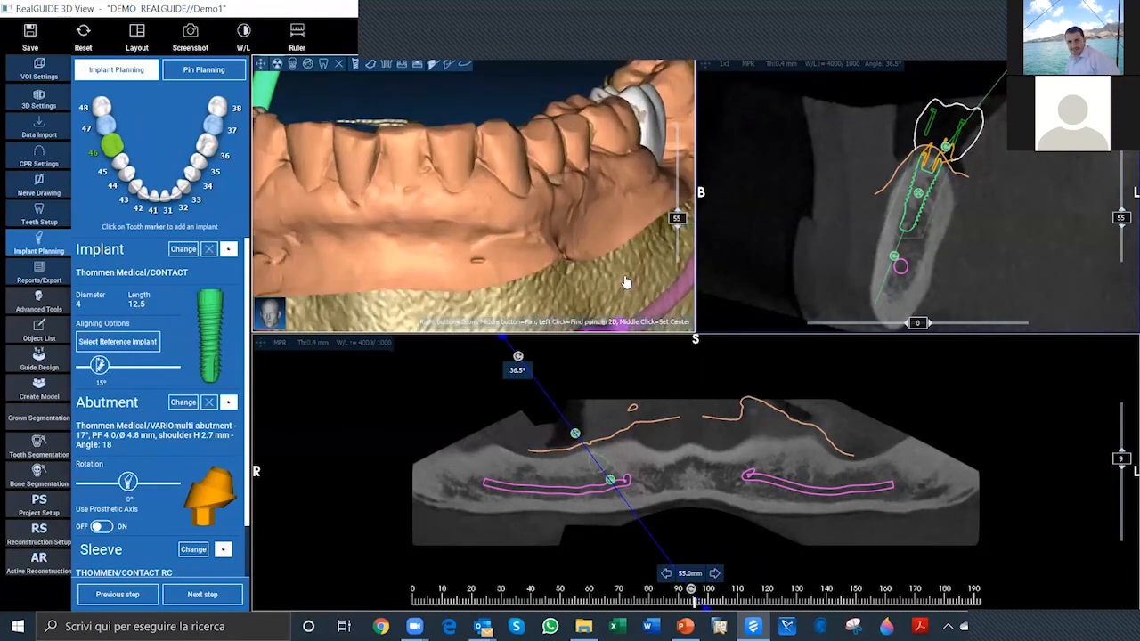
{"action": "scroll", "coordinate": [625, 278], "scroll_direction": "down", "scroll_amount": 5}
{"action": "left_click_drag", "start_coordinate": [609, 256], "coordinate": [610, 280]}
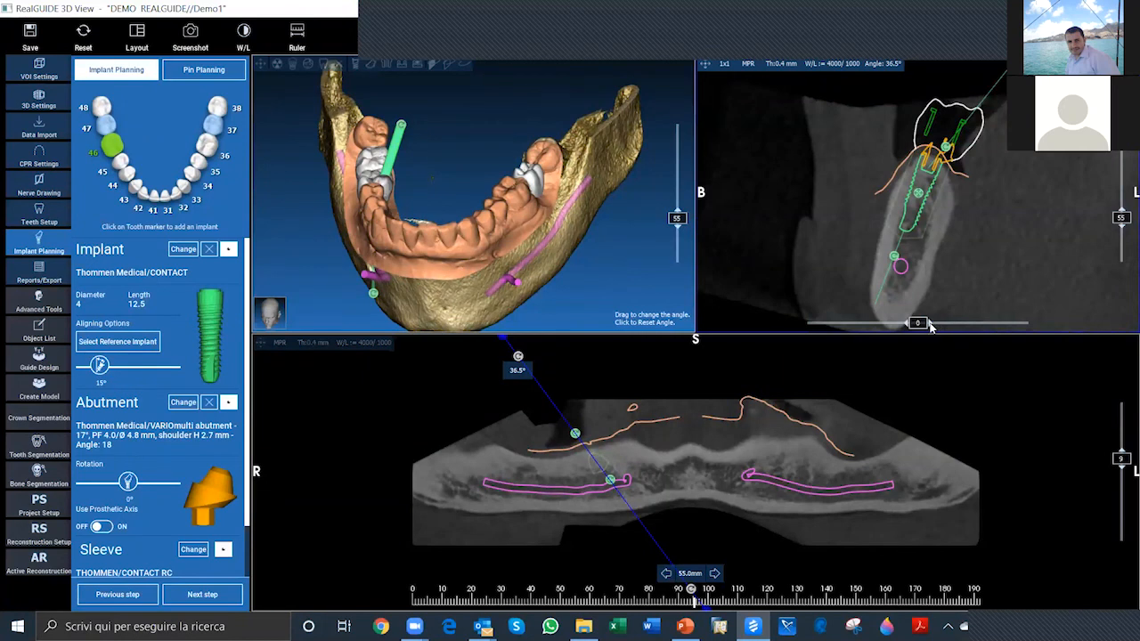
Step: Swing the cross-section's slice angle to one side and back, leaving it at -5
{"action": "key", "text": "ctrl"}
{"action": "key", "text": "ctrl"}
{"action": "left_click_drag", "start_coordinate": [932, 326], "coordinate": [1010, 328]}
{"action": "left_click_drag", "start_coordinate": [1025, 326], "coordinate": [923, 327]}
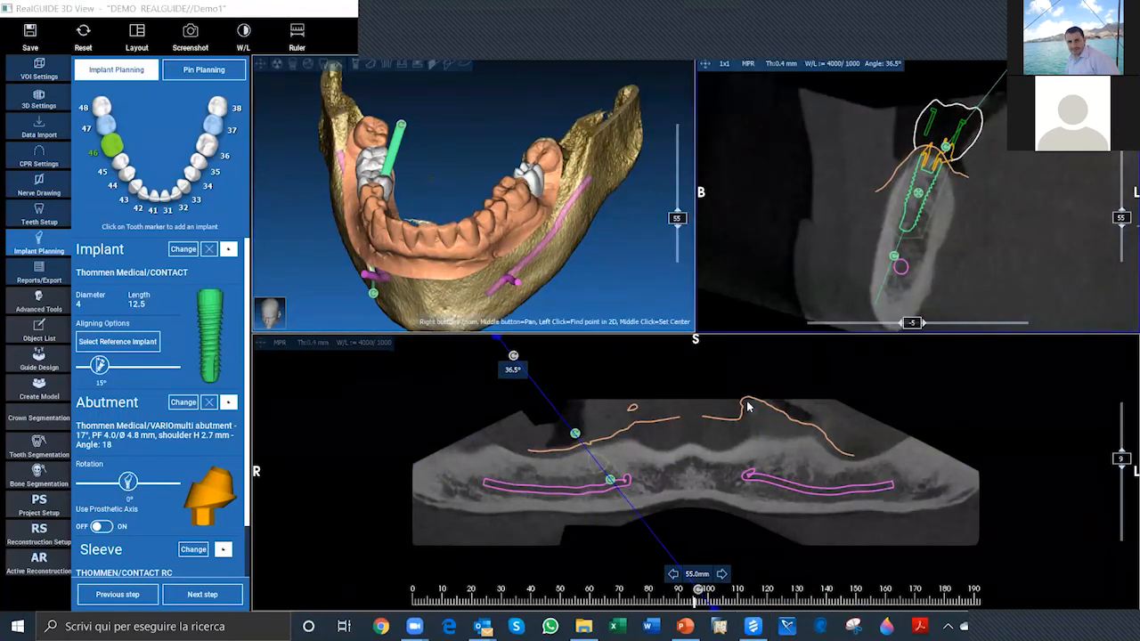
Step: Set the panoramic view's slice thickness to 20 mm
{"action": "left_click", "coordinate": [313, 344]}
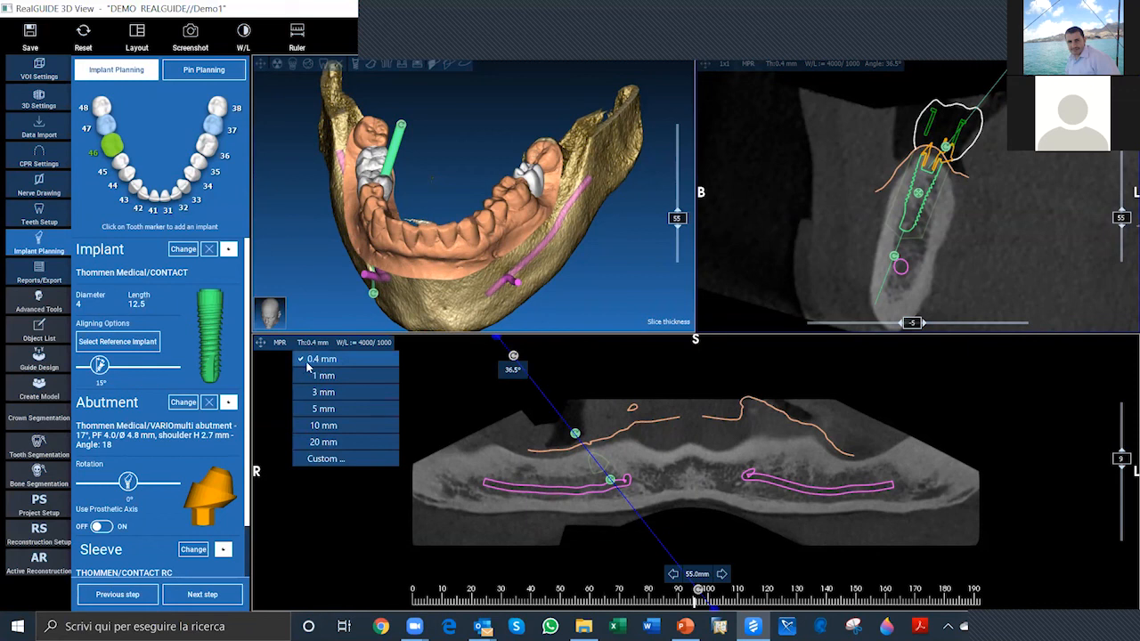
{"action": "left_click", "coordinate": [335, 443]}
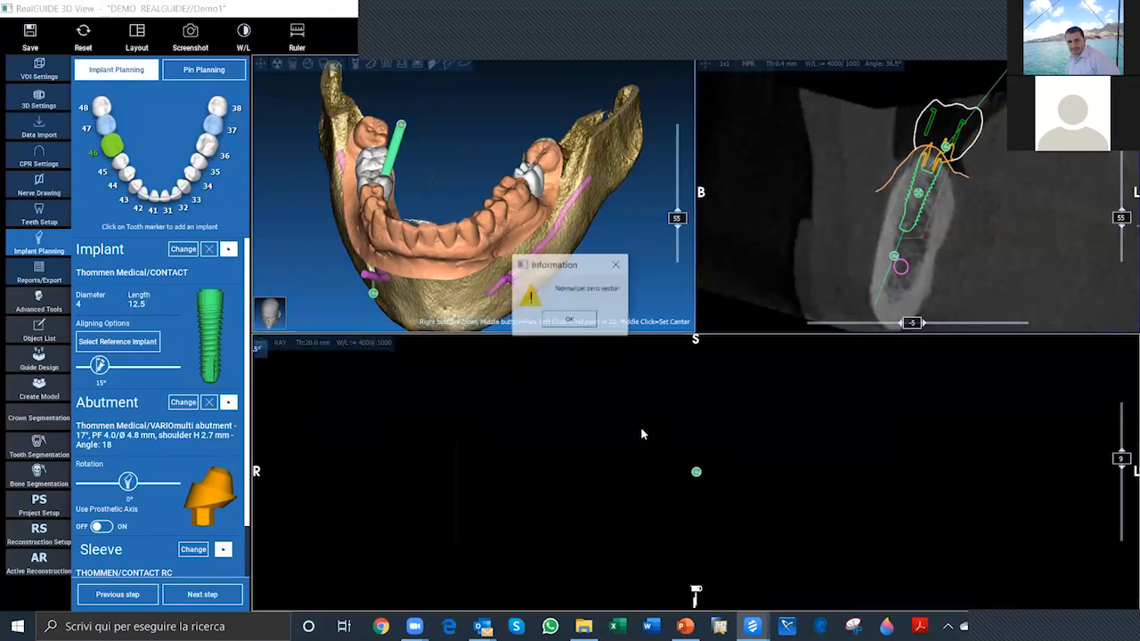
Step: Dismiss the recurring Information error dialog to regain access to the planning views
{"action": "left_click", "coordinate": [593, 321]}
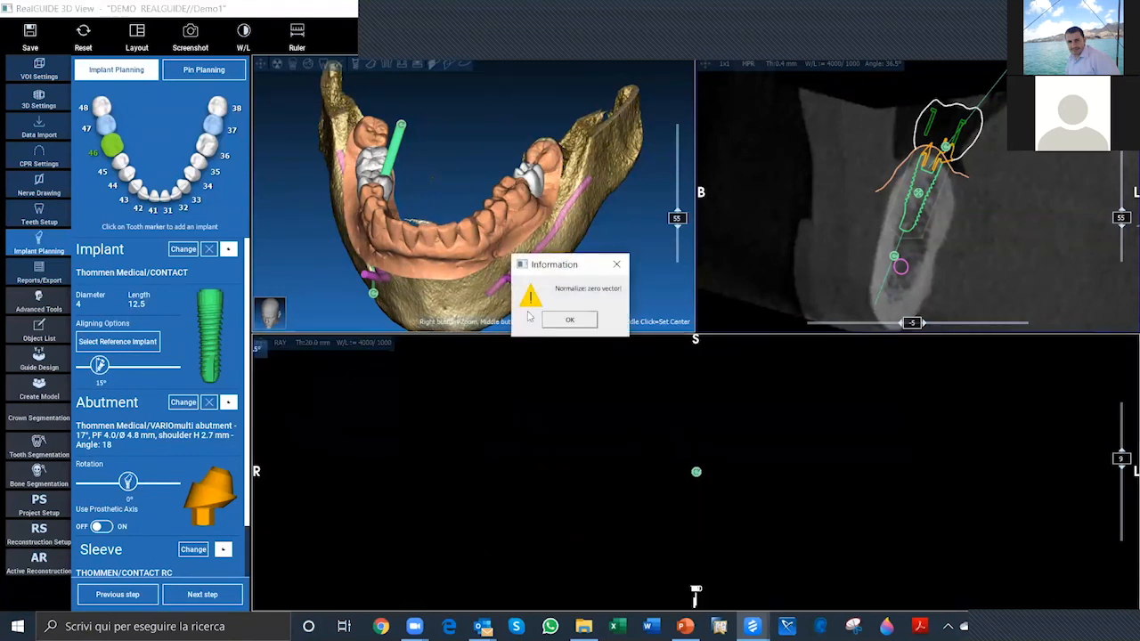
{"action": "left_click", "coordinate": [616, 266]}
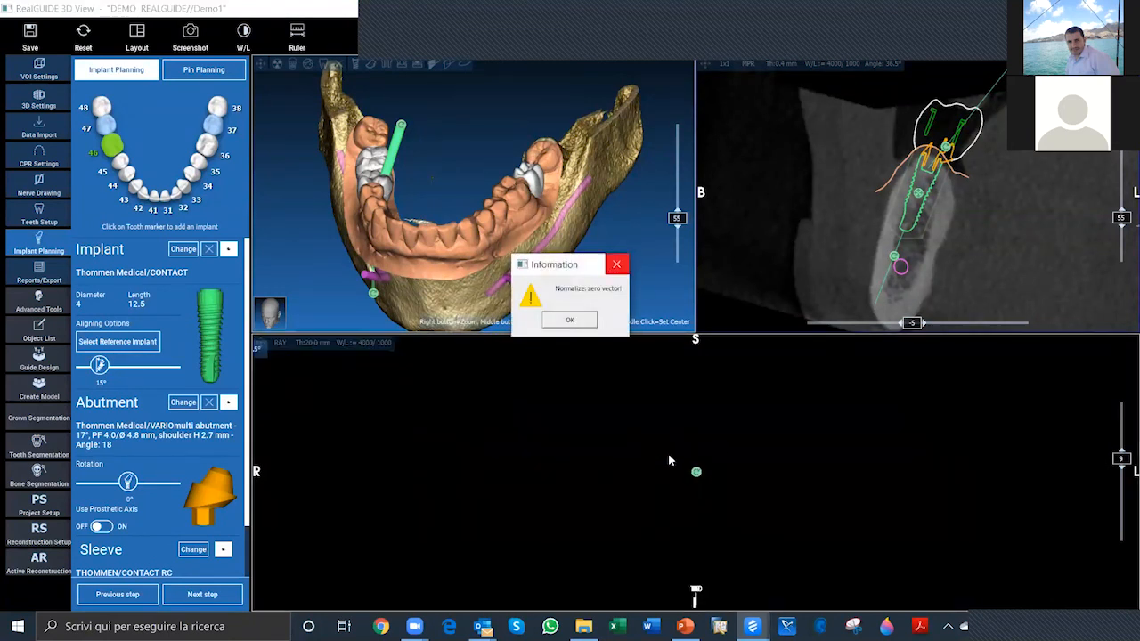
{"action": "left_click", "coordinate": [617, 265]}
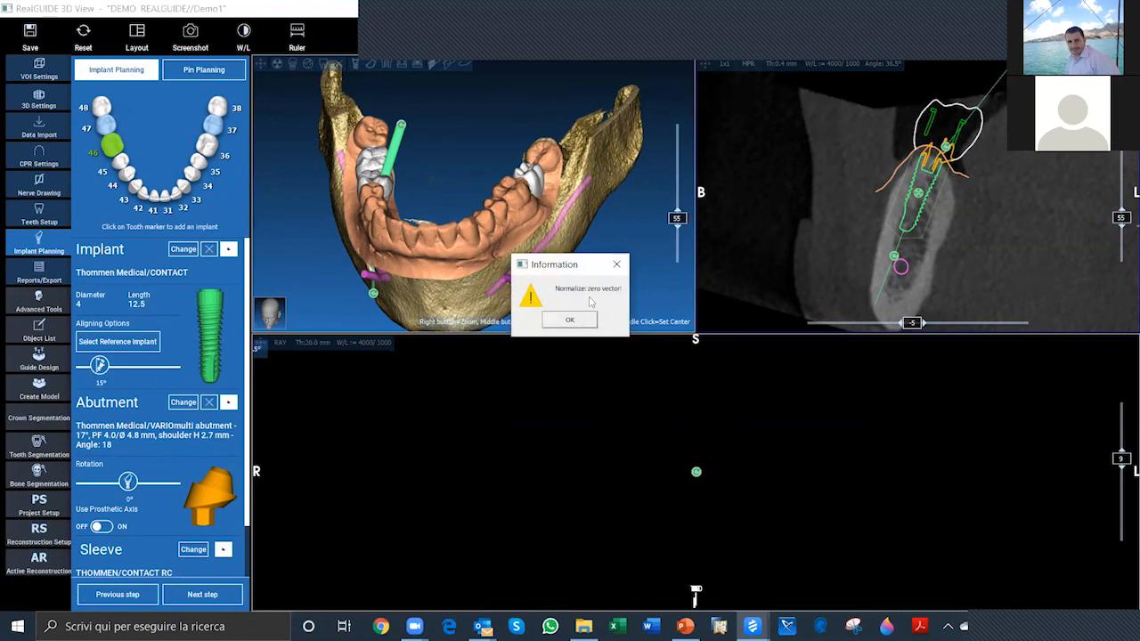
{"action": "left_click", "coordinate": [581, 323]}
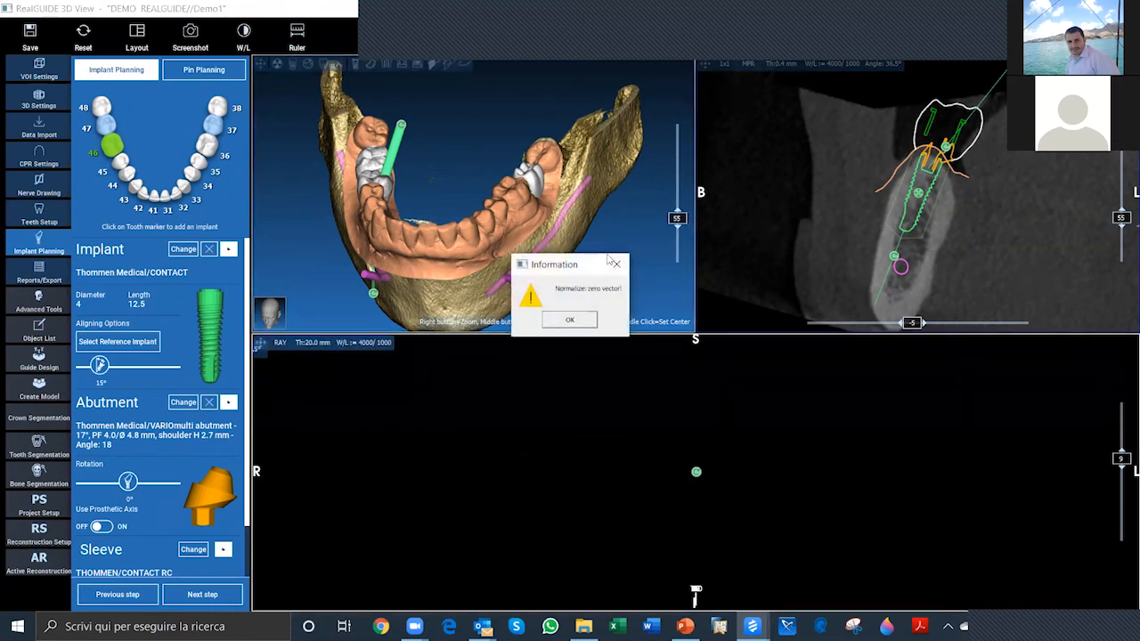
{"action": "left_click", "coordinate": [559, 319]}
{"action": "left_click", "coordinate": [584, 325]}
{"action": "left_click", "coordinate": [570, 320]}
{"action": "left_click", "coordinate": [572, 319]}
{"action": "left_click", "coordinate": [572, 320]}
{"action": "left_click", "coordinate": [573, 320]}
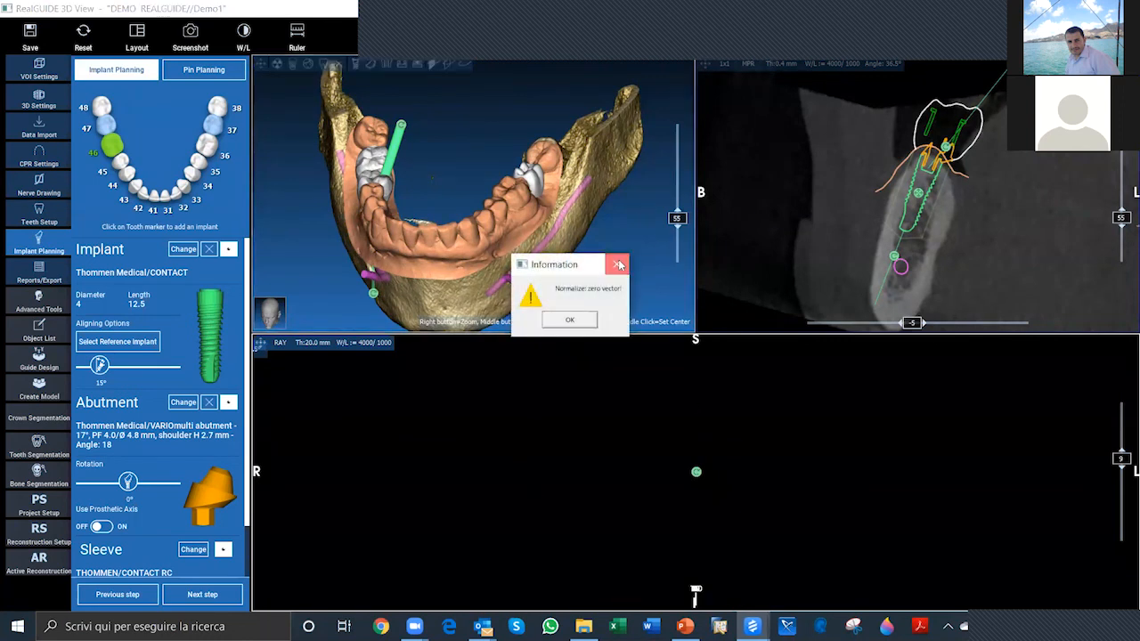
{"action": "left_click_drag", "start_coordinate": [593, 266], "coordinate": [974, 611]}
{"action": "left_click", "coordinate": [621, 265]}
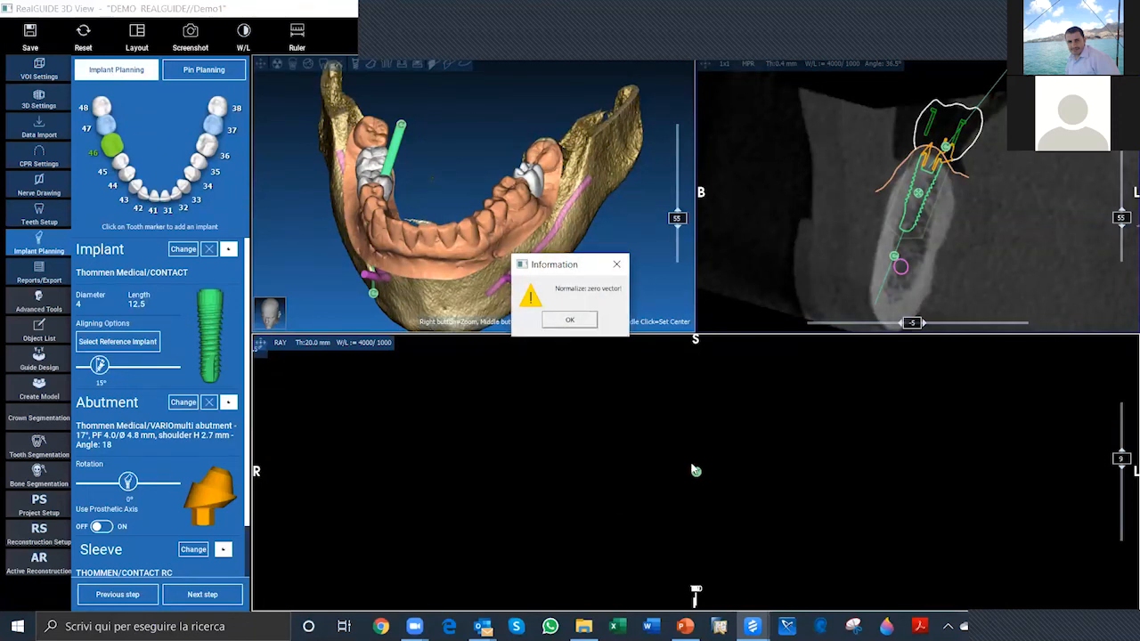
{"action": "left_click", "coordinate": [618, 263]}
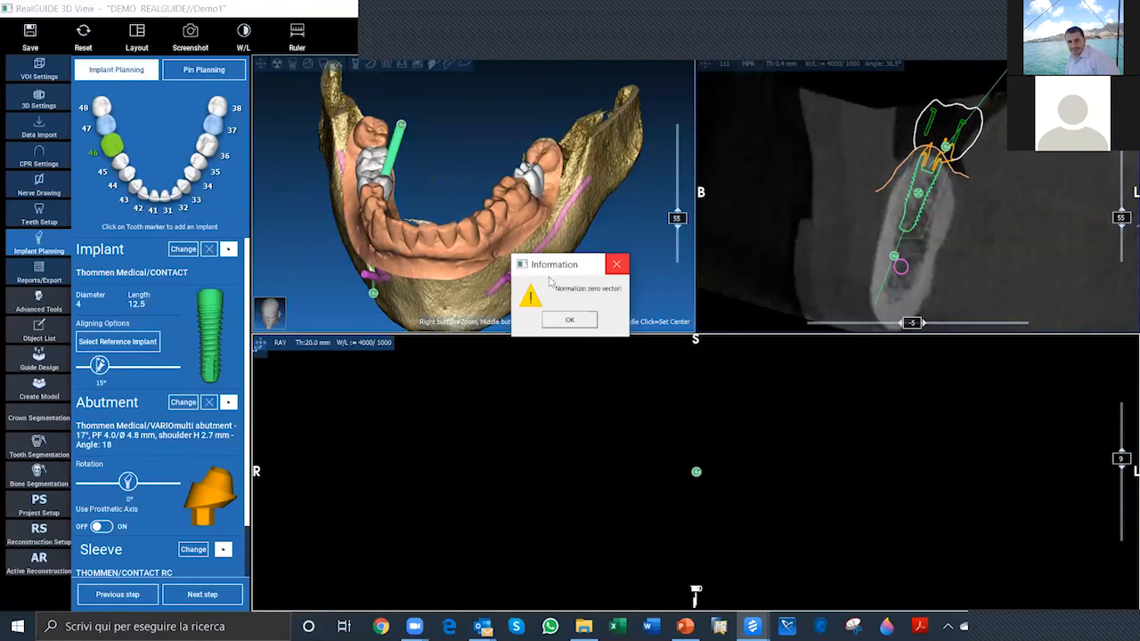
{"action": "left_click", "coordinate": [616, 265]}
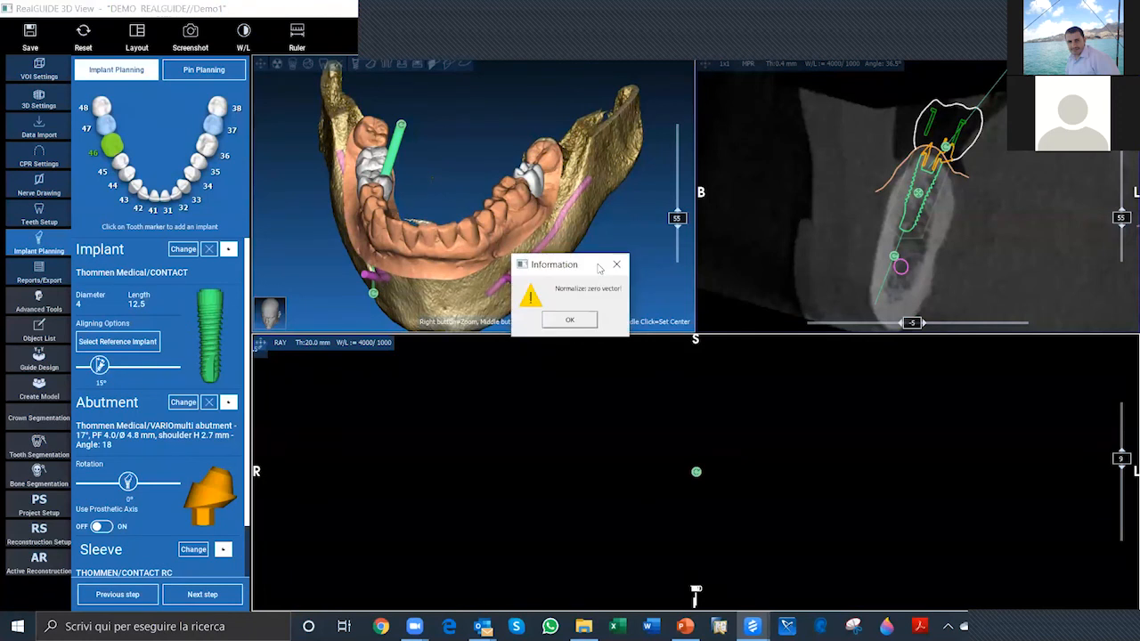
{"action": "left_click_drag", "start_coordinate": [528, 287], "coordinate": [288, 501]}
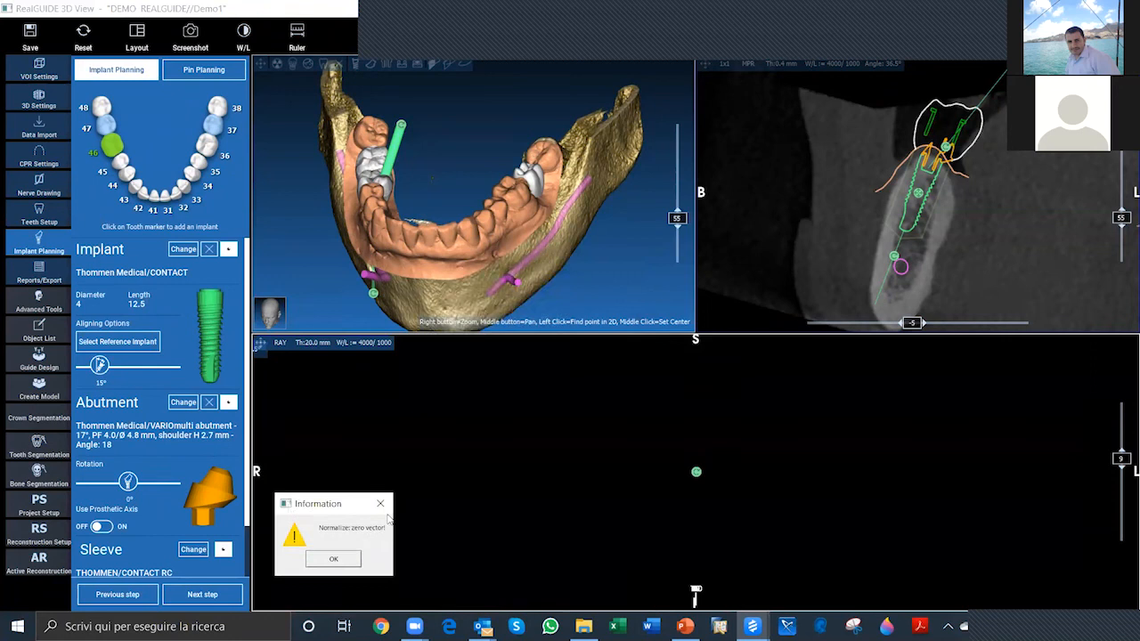
{"action": "key", "text": "alt+space"}
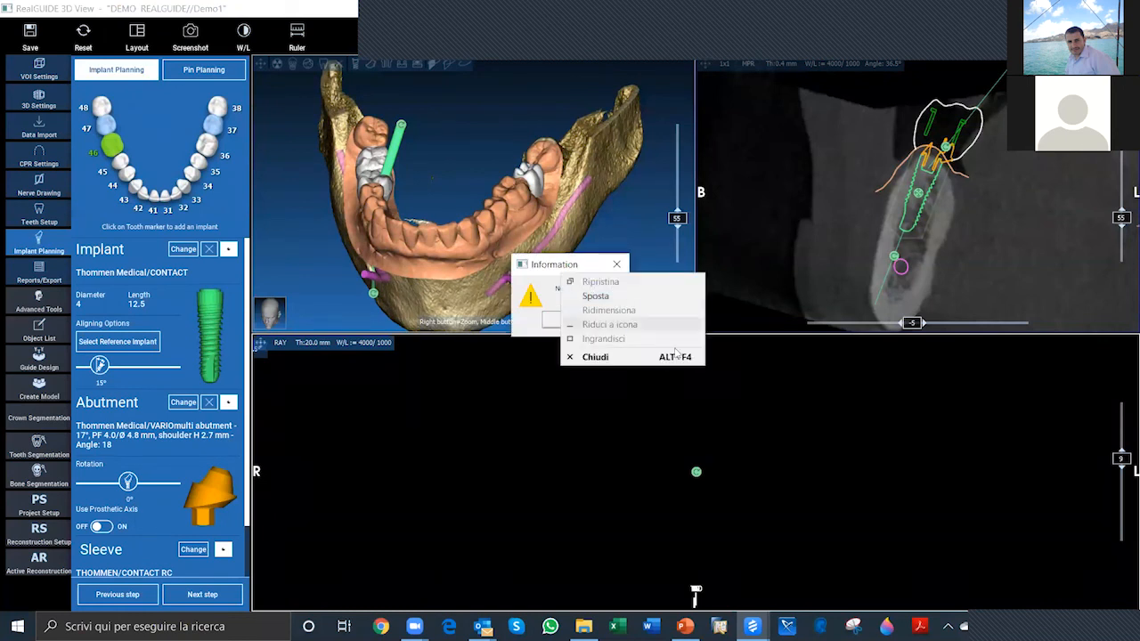
{"action": "left_click", "coordinate": [561, 323]}
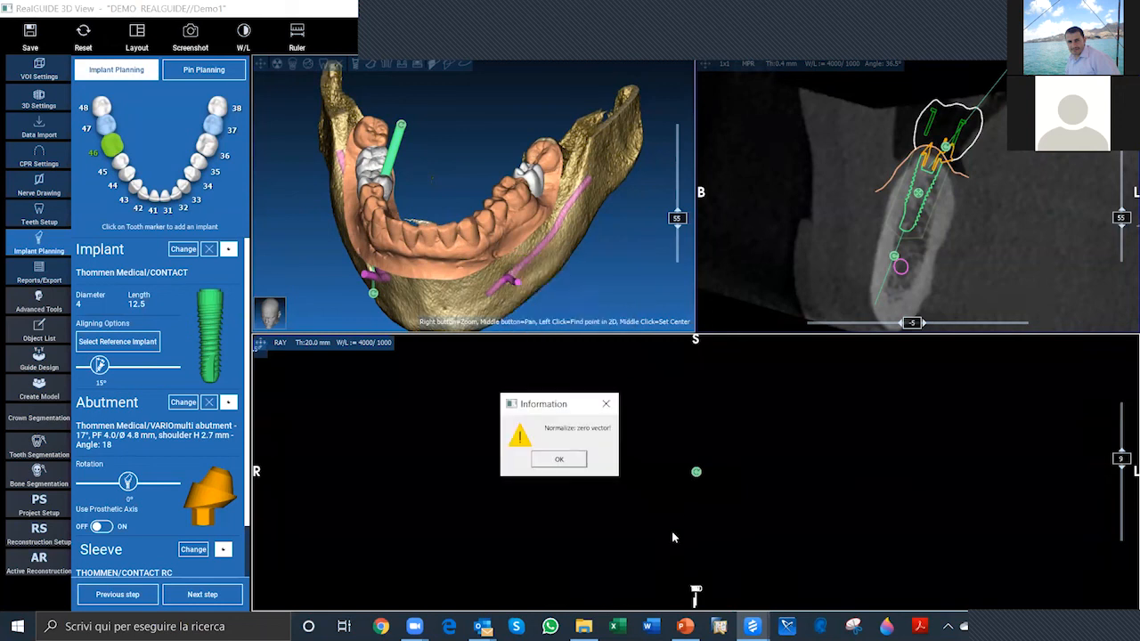
{"action": "left_click", "coordinate": [608, 406]}
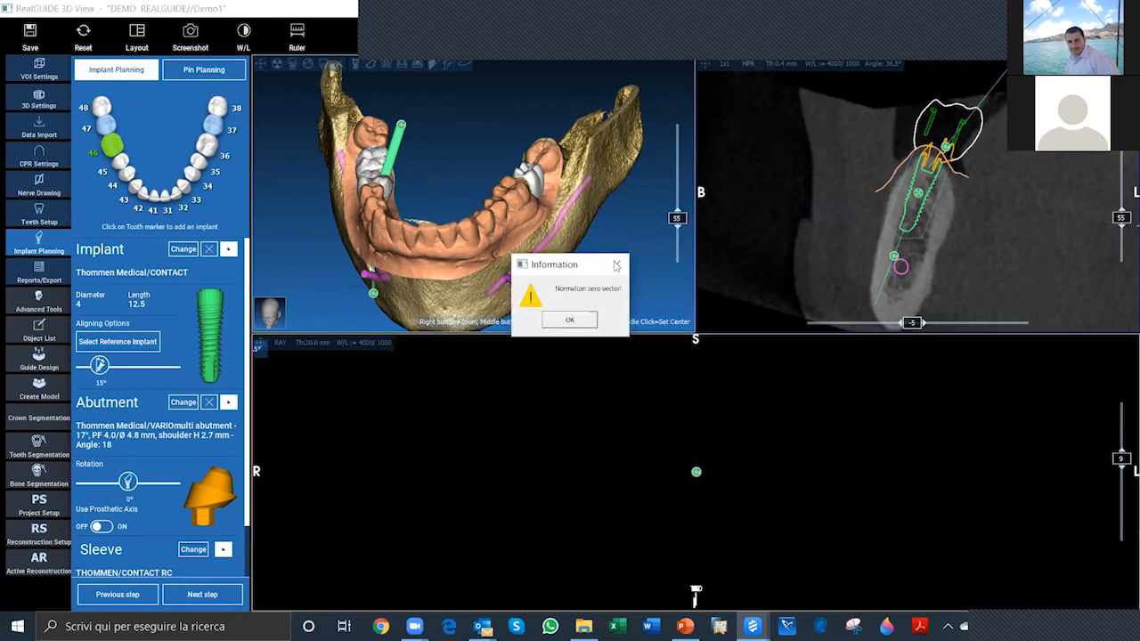
{"action": "left_click", "coordinate": [612, 265]}
{"action": "left_click", "coordinate": [570, 321]}
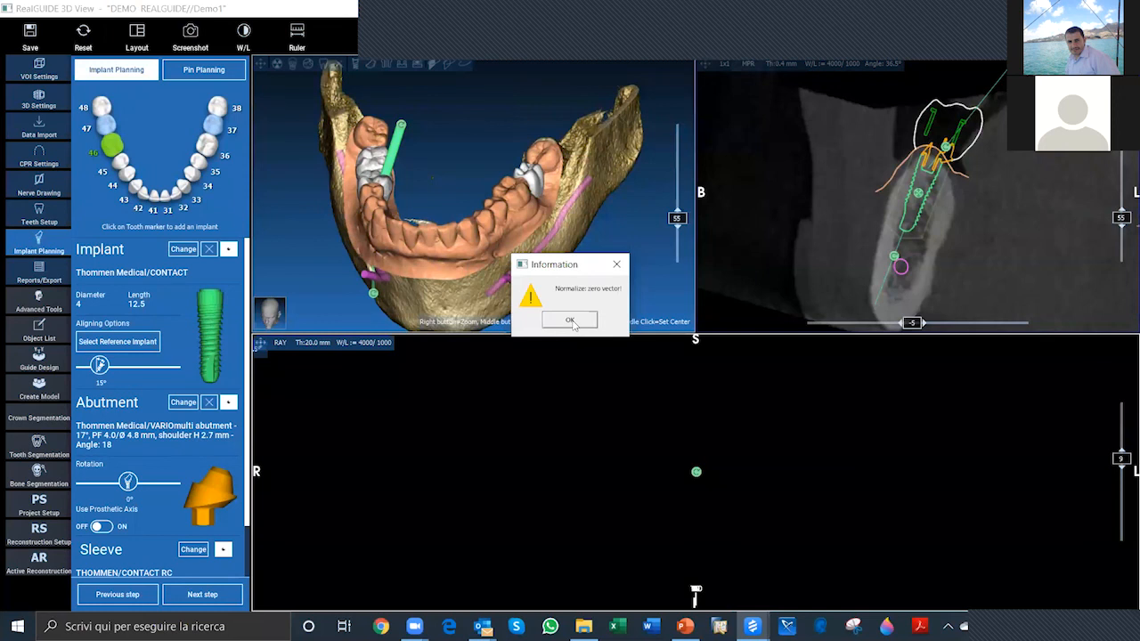
{"action": "left_click", "coordinate": [570, 321]}
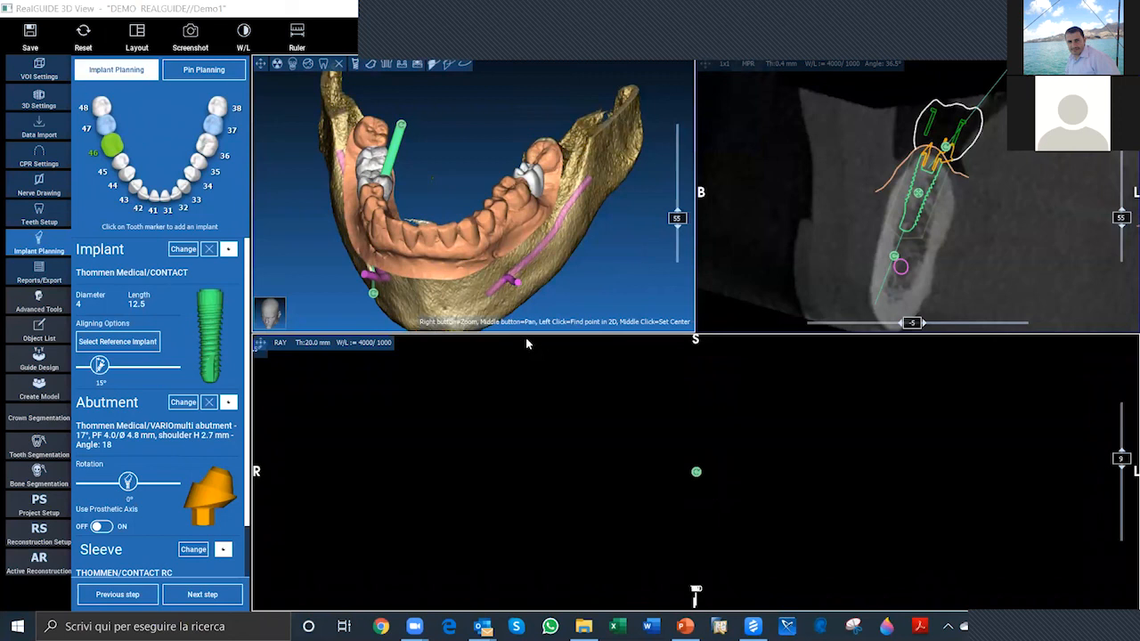
Step: Close the last error dialog and save the project under the name Demo1
{"action": "left_click", "coordinate": [585, 323]}
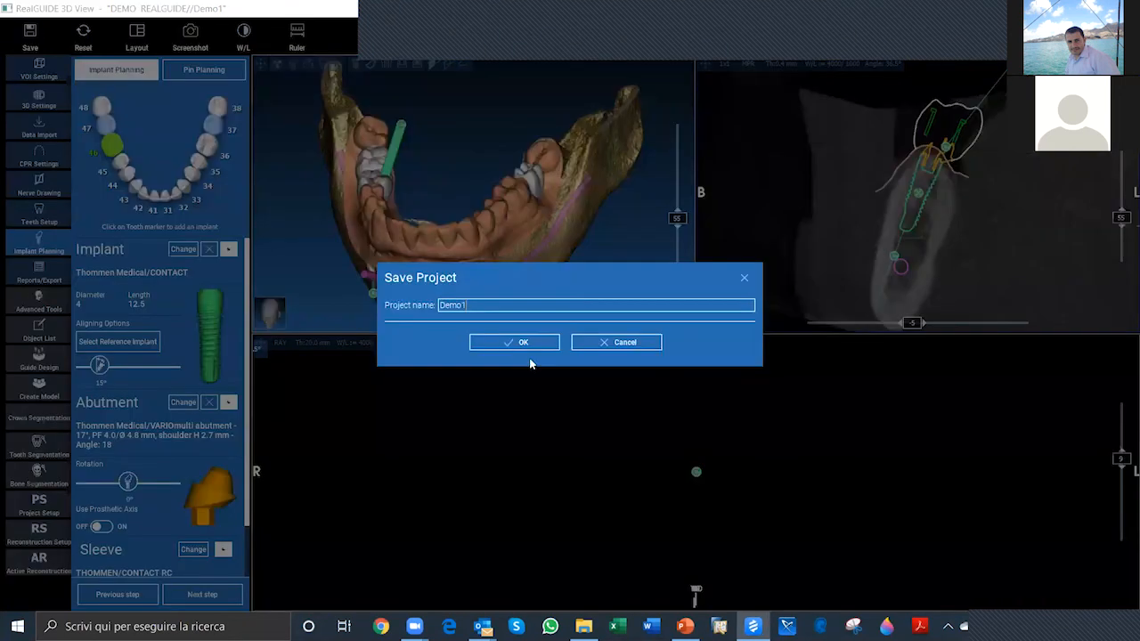
{"action": "left_click", "coordinate": [528, 343]}
{"action": "key", "text": "Return"}
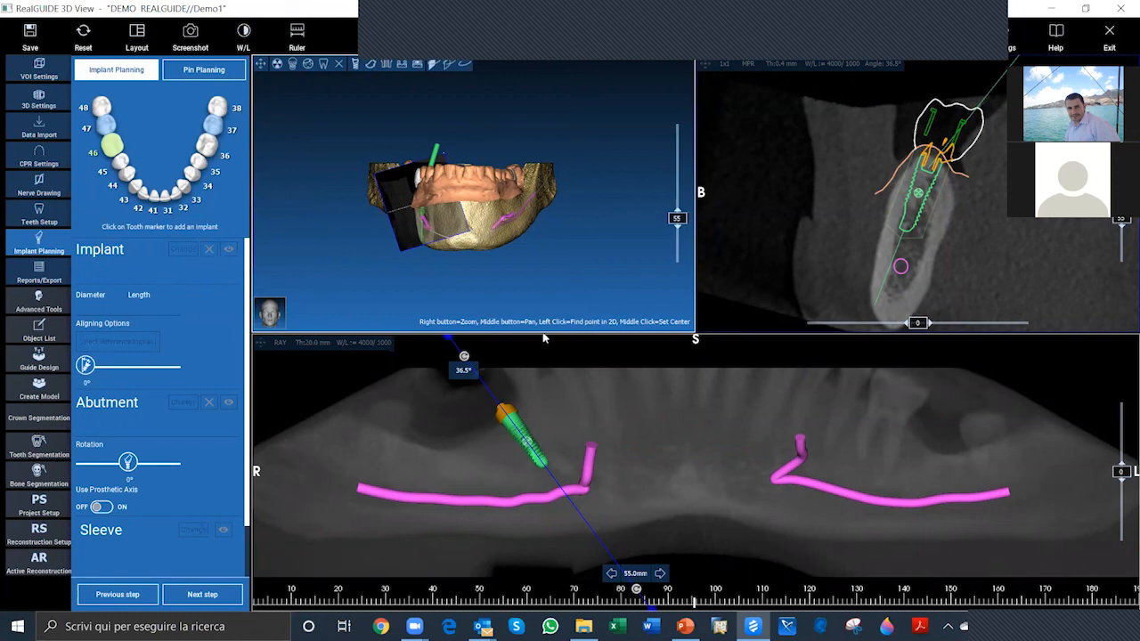
Step: Add an implant at tooth 47 and choose the Thommen Medical CONTACT implant in size 4 x 9.5 mm
{"action": "left_click_drag", "start_coordinate": [568, 280], "coordinate": [523, 295]}
{"action": "scroll", "coordinate": [465, 272], "scroll_direction": "up", "scroll_amount": 1}
{"action": "scroll", "coordinate": [467, 284], "scroll_direction": "up", "scroll_amount": 2}
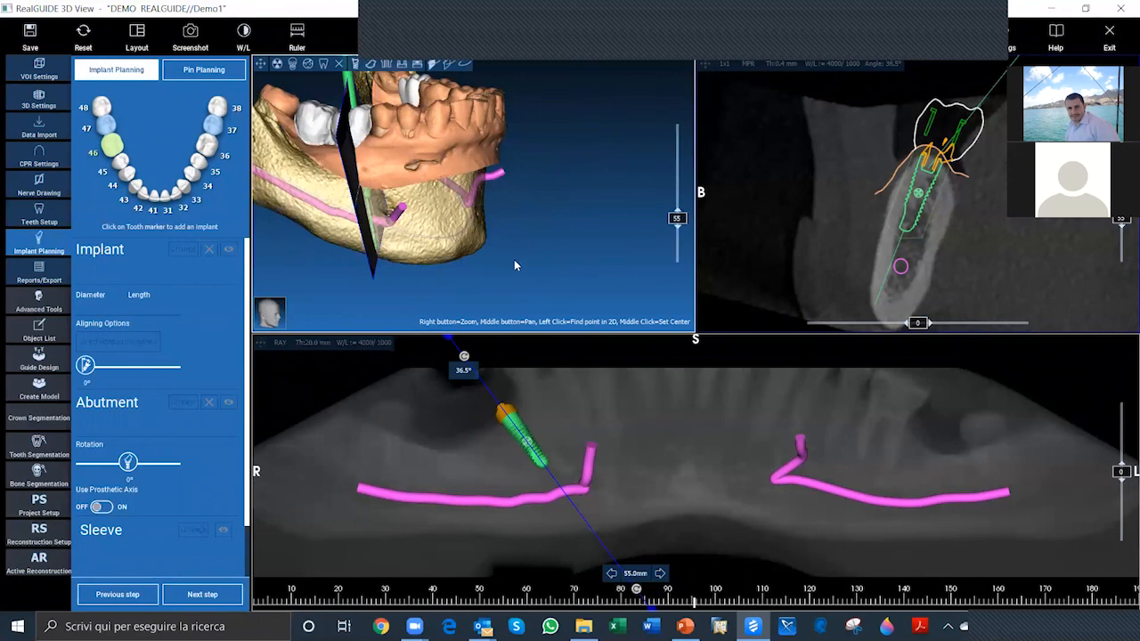
{"action": "middle_click_drag", "start_coordinate": [540, 207], "coordinate": [608, 245]}
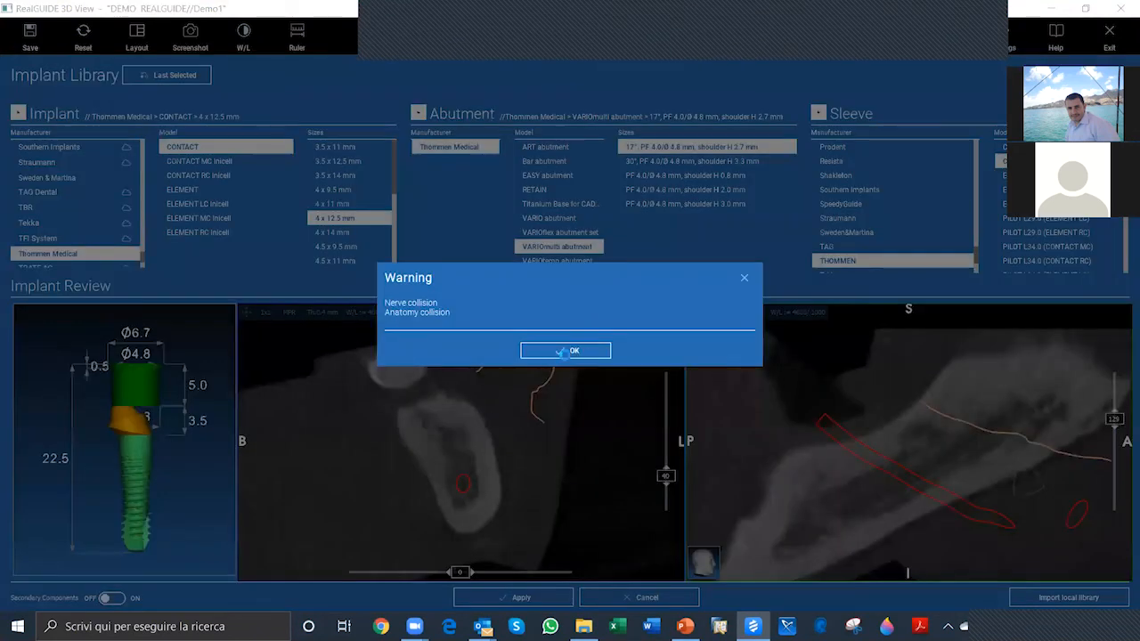
{"action": "left_click", "coordinate": [561, 351]}
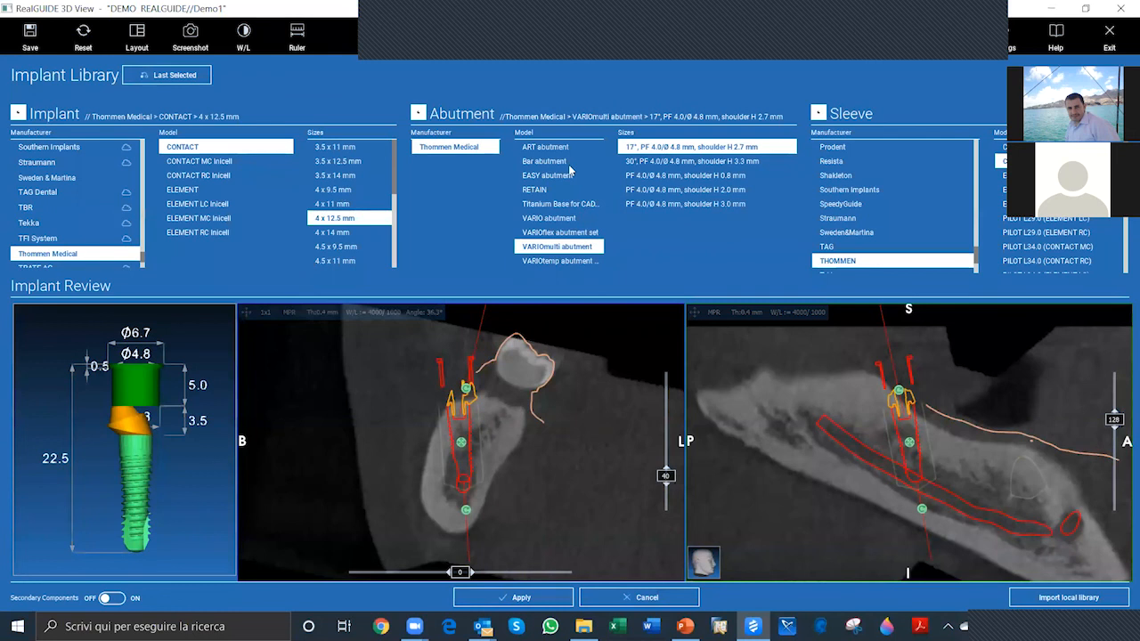
{"action": "left_click", "coordinate": [626, 27]}
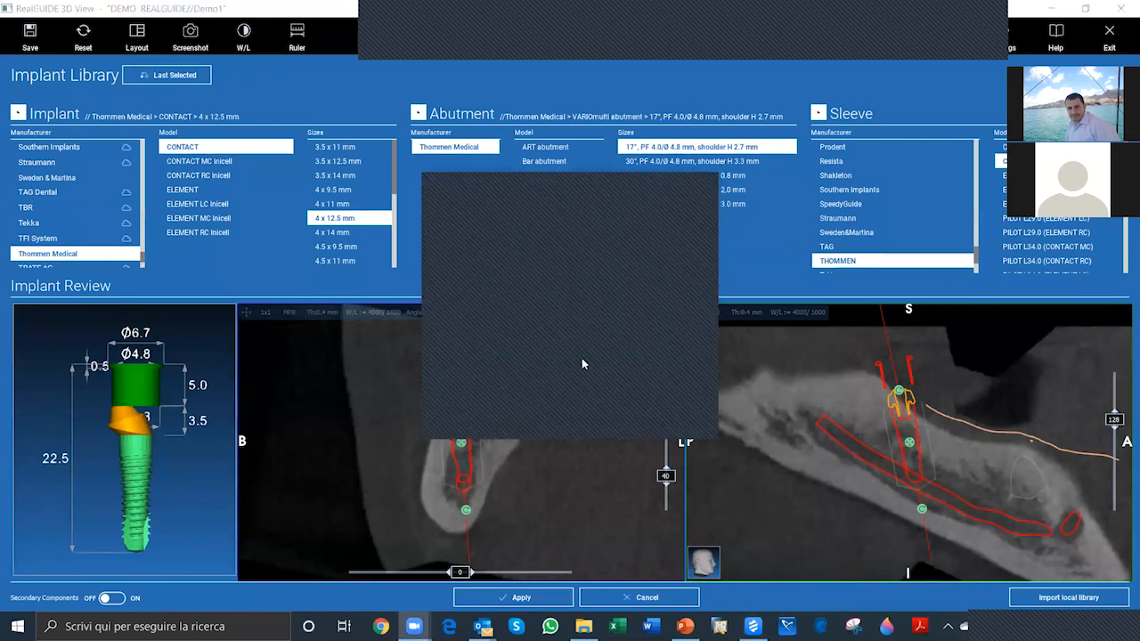
{"action": "left_click", "coordinate": [696, 187]}
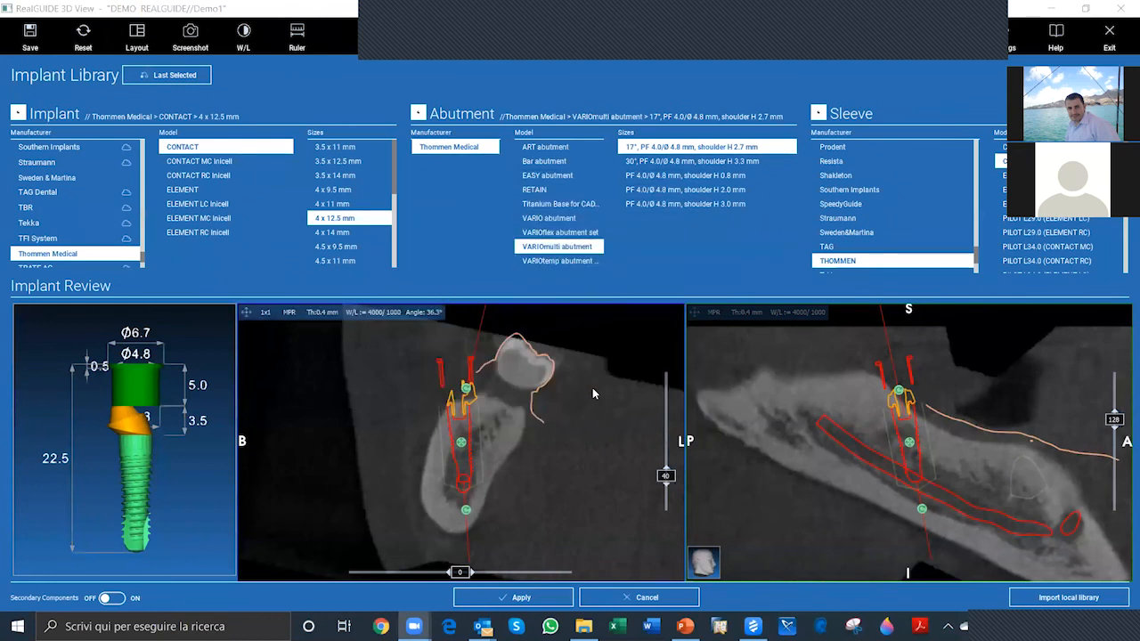
{"action": "left_click", "coordinate": [333, 190]}
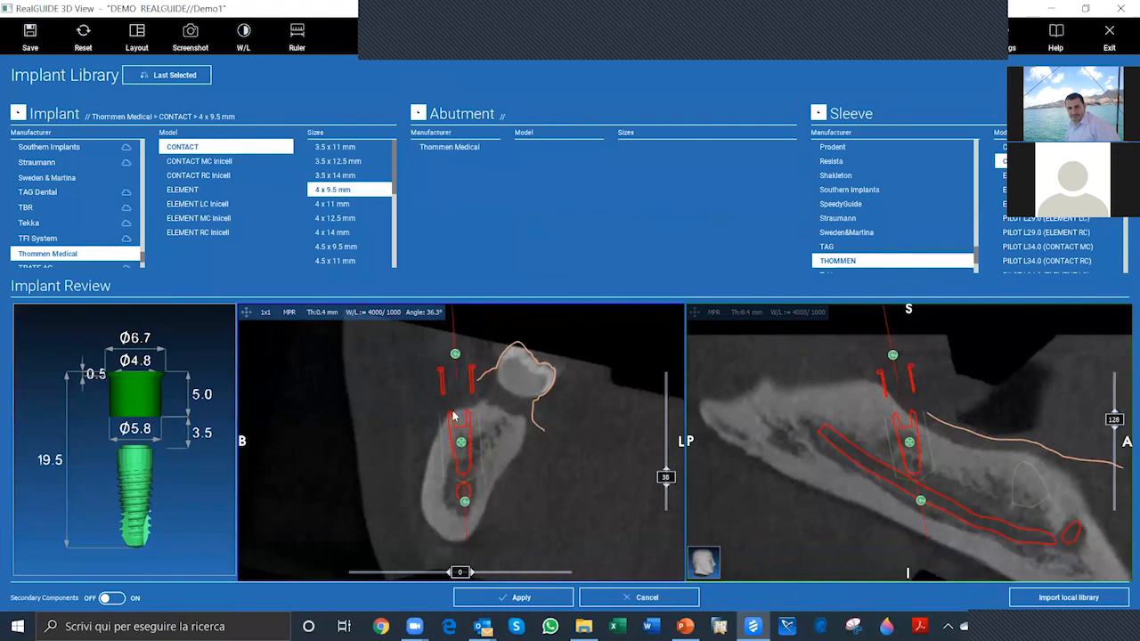
Step: Tilt the tooth 47 implant in the cross-section and move it into the bone beneath the planned crown
{"action": "left_click_drag", "start_coordinate": [466, 504], "coordinate": [411, 493]}
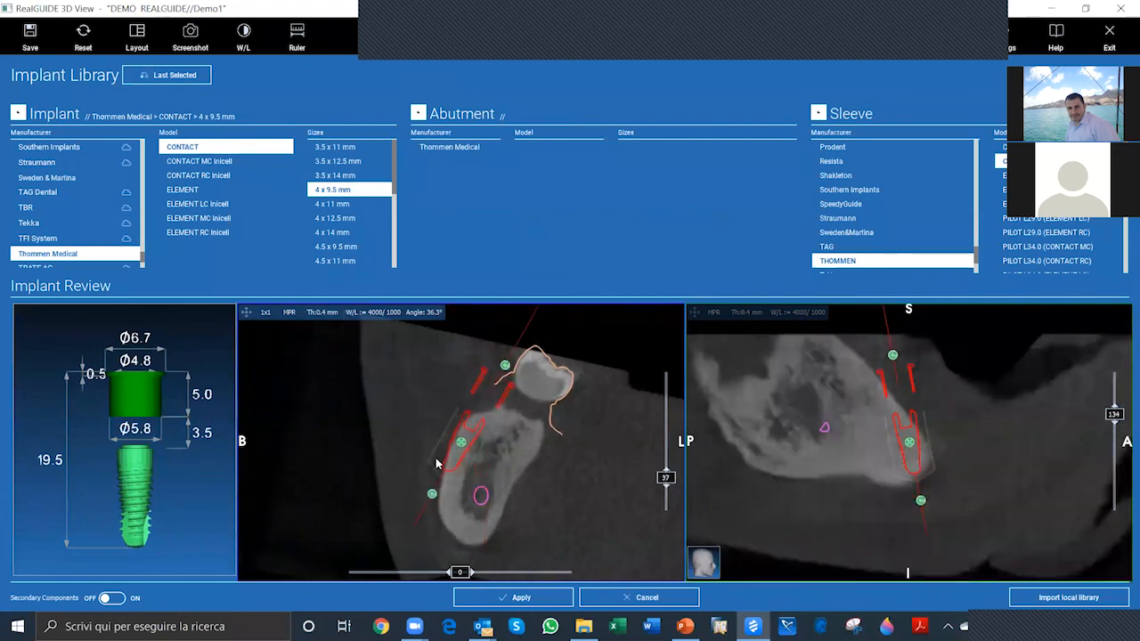
{"action": "left_click_drag", "start_coordinate": [459, 452], "coordinate": [512, 446]}
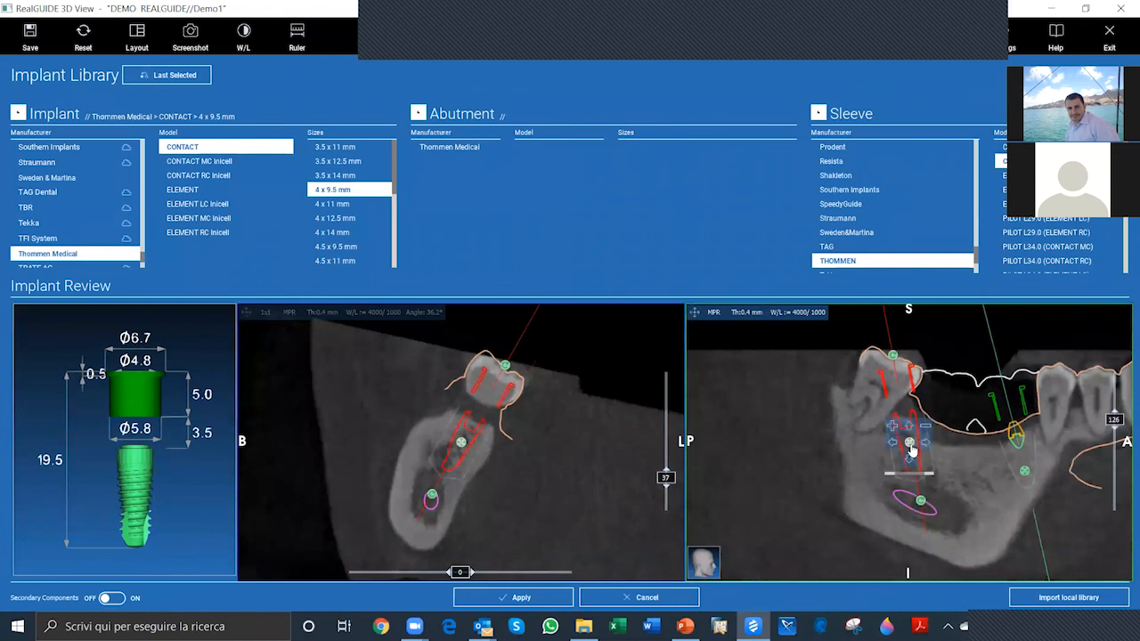
{"action": "left_click_drag", "start_coordinate": [913, 448], "coordinate": [899, 503]}
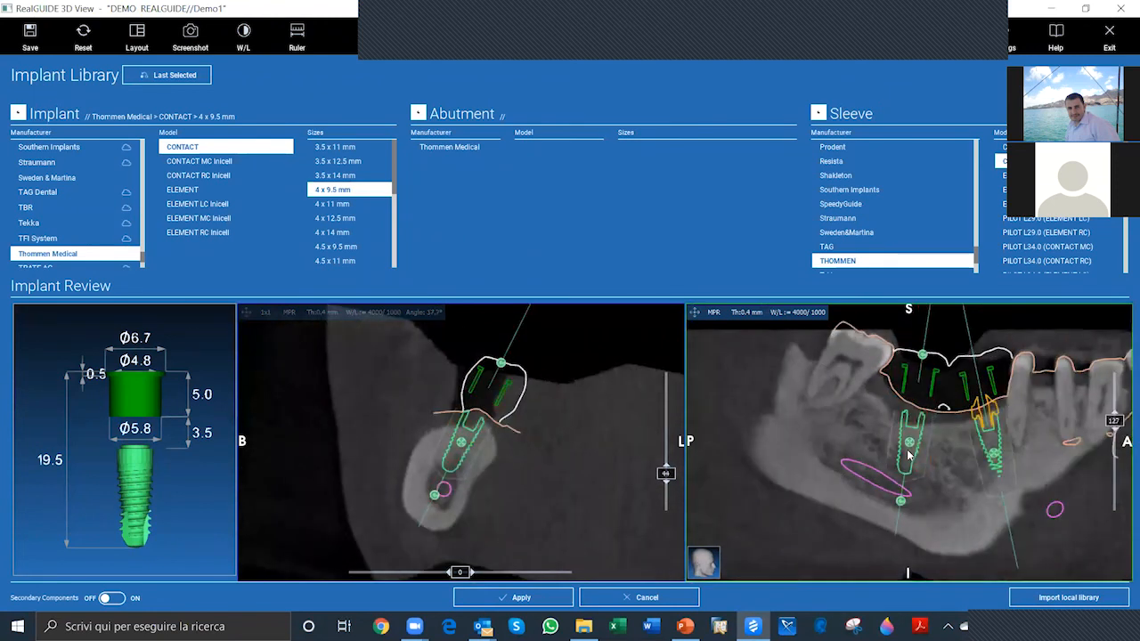
Step: Fine-tune the tooth 47 implant's height and tilt in the longitudinal section to keep its tip clear of the nerve
{"action": "left_click", "coordinate": [910, 459]}
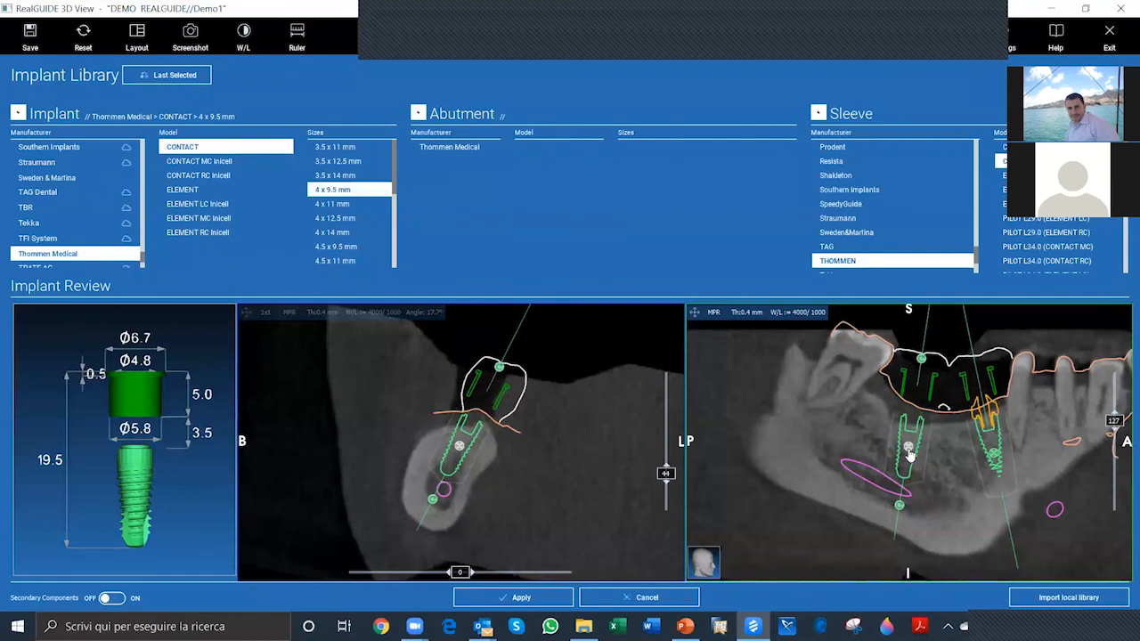
{"action": "left_click_drag", "start_coordinate": [900, 502], "coordinate": [896, 500]}
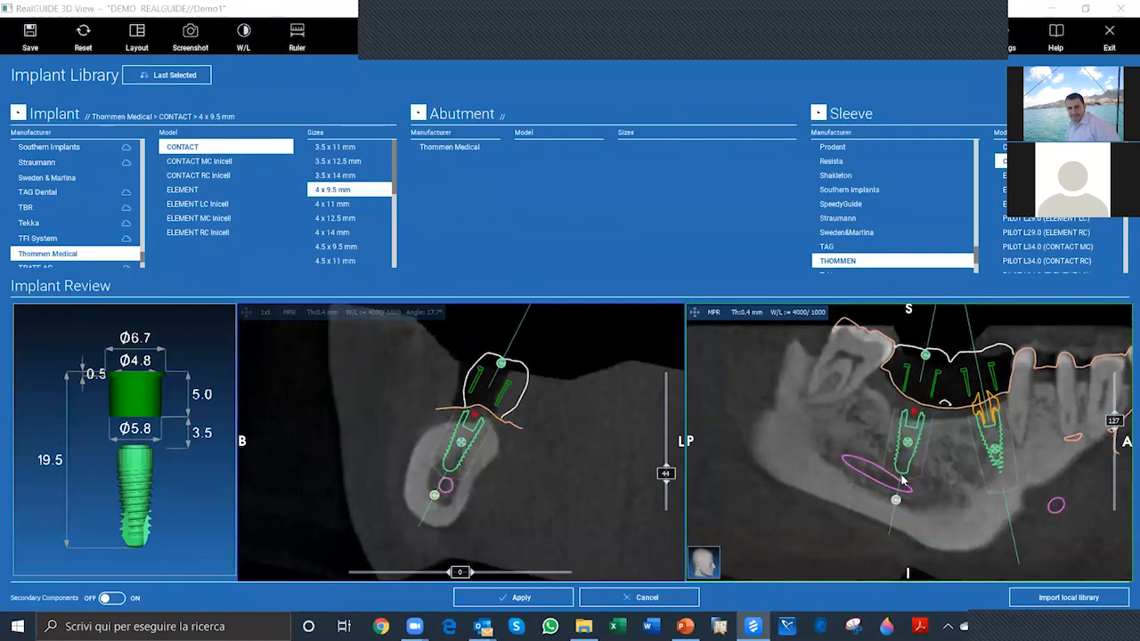
{"action": "left_click", "coordinate": [586, 351]}
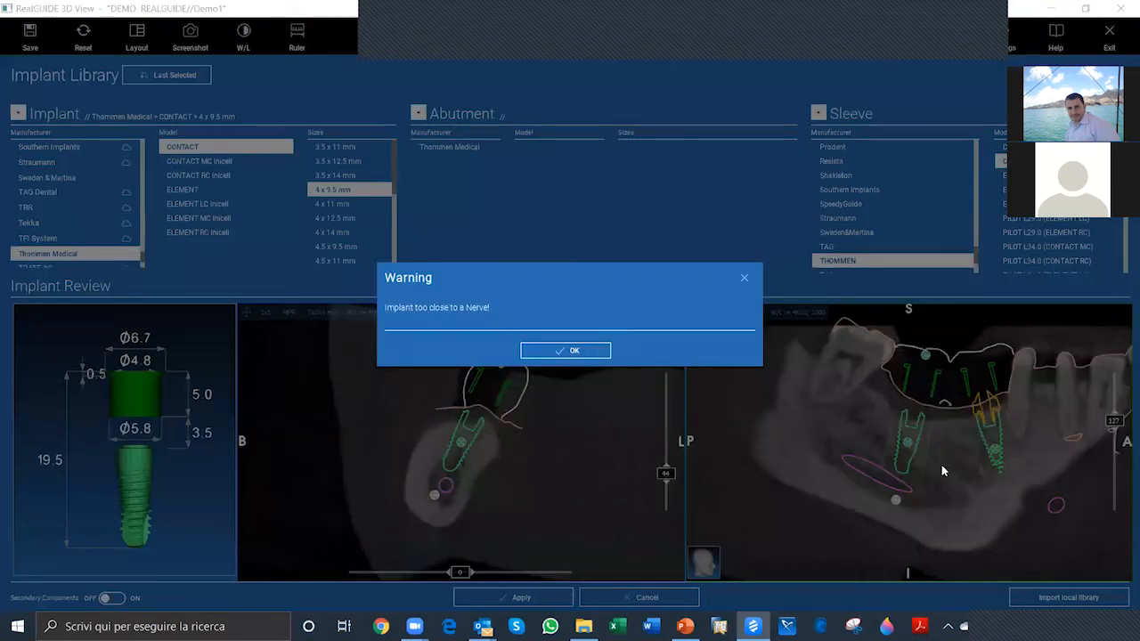
{"action": "left_click", "coordinate": [597, 354]}
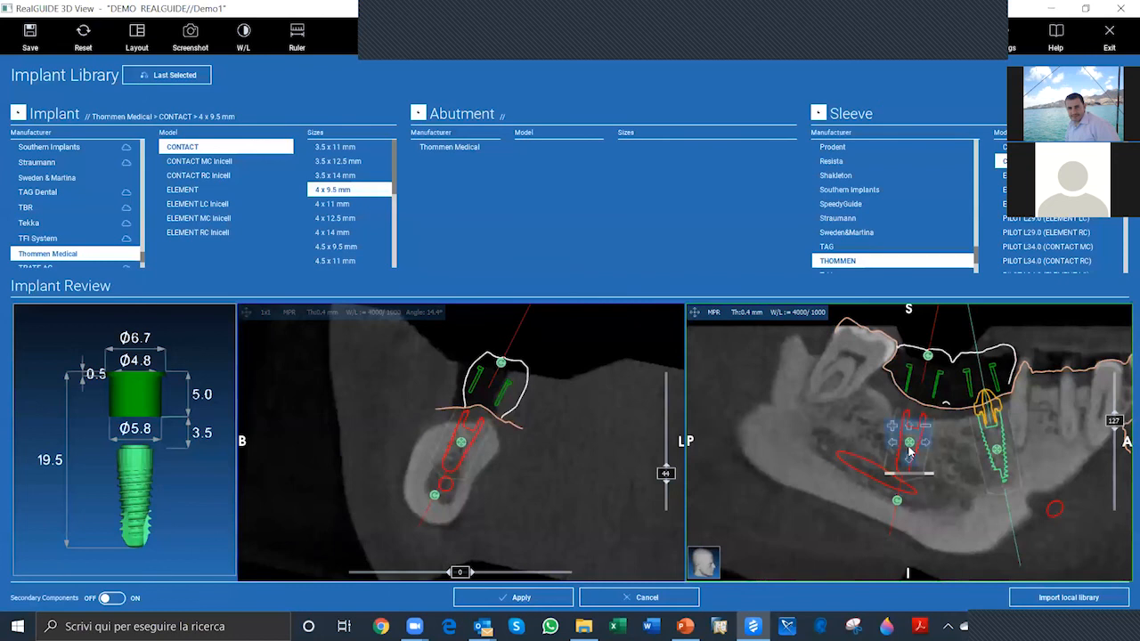
{"action": "left_click_drag", "start_coordinate": [910, 445], "coordinate": [908, 449]}
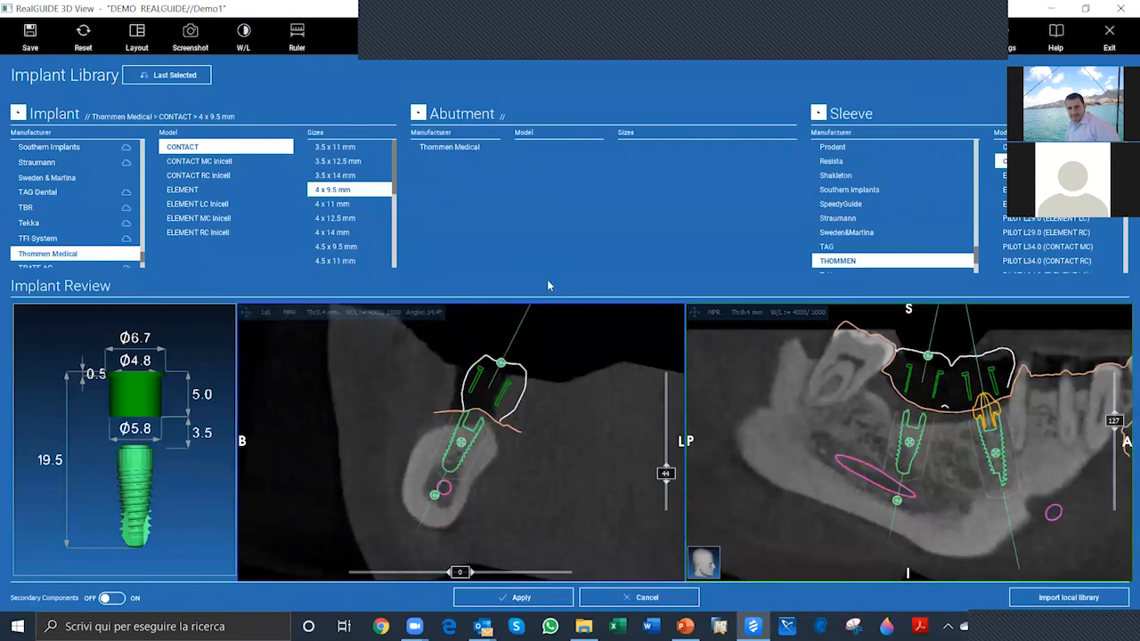
Step: Add the Thommen Medical VARIOmulti abutment, 17°, PF 4.0/Ø 4.8 mm, shoulder H 2.7 mm, to the tooth 47 implant and apply the library selection
{"action": "left_click", "coordinate": [451, 147]}
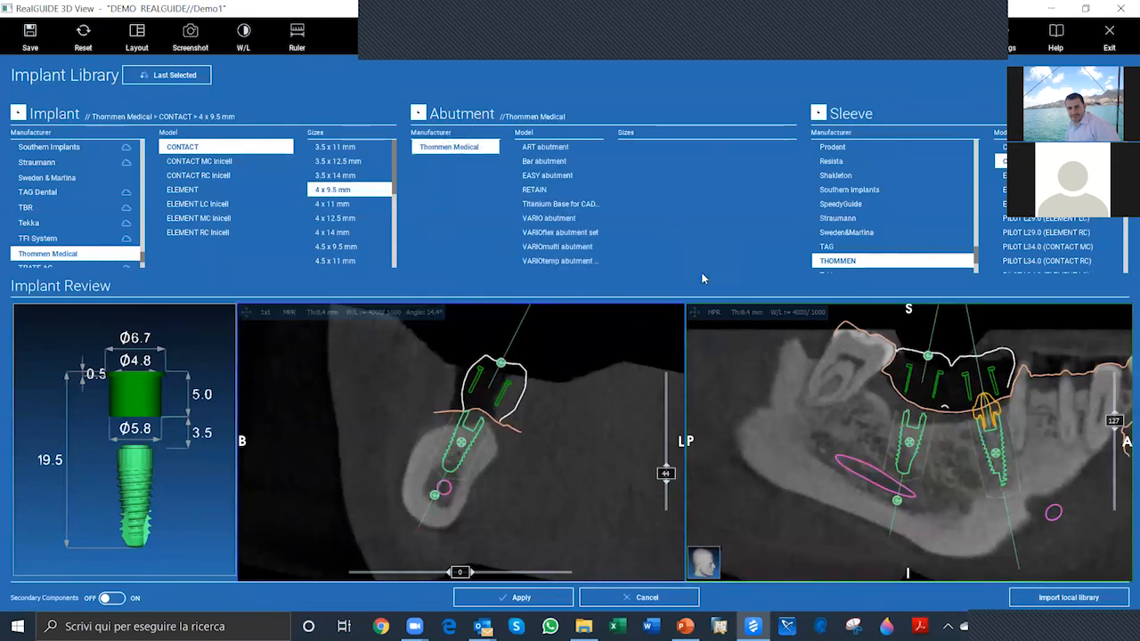
{"action": "left_click", "coordinate": [571, 248]}
{"action": "left_click", "coordinate": [693, 149]}
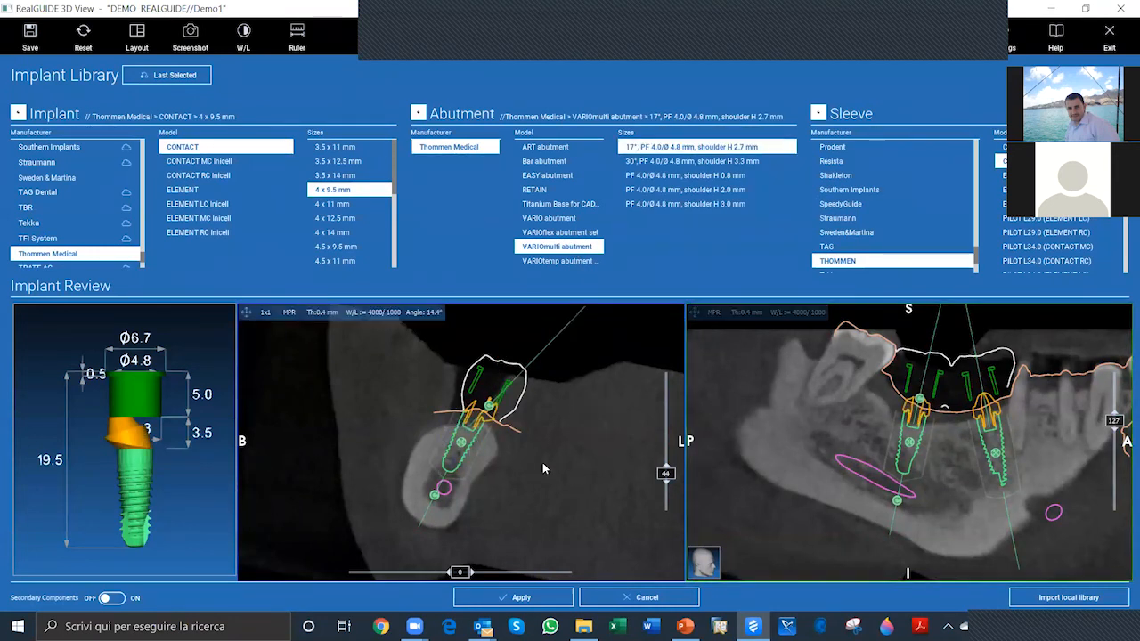
{"action": "left_click", "coordinate": [547, 605]}
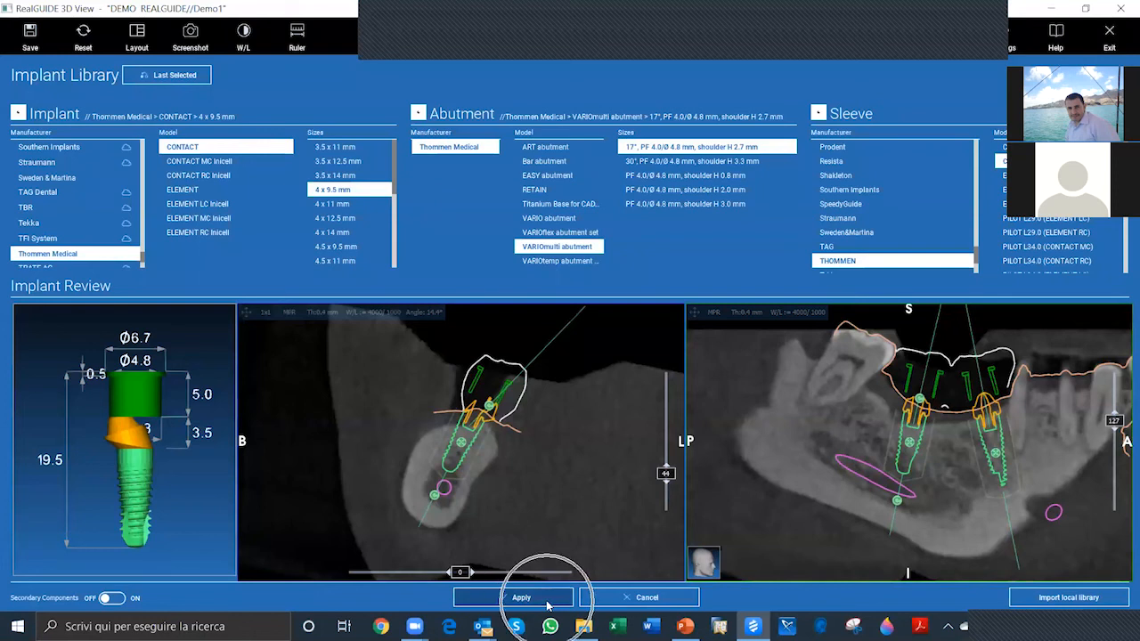
{"action": "left_click", "coordinate": [541, 604]}
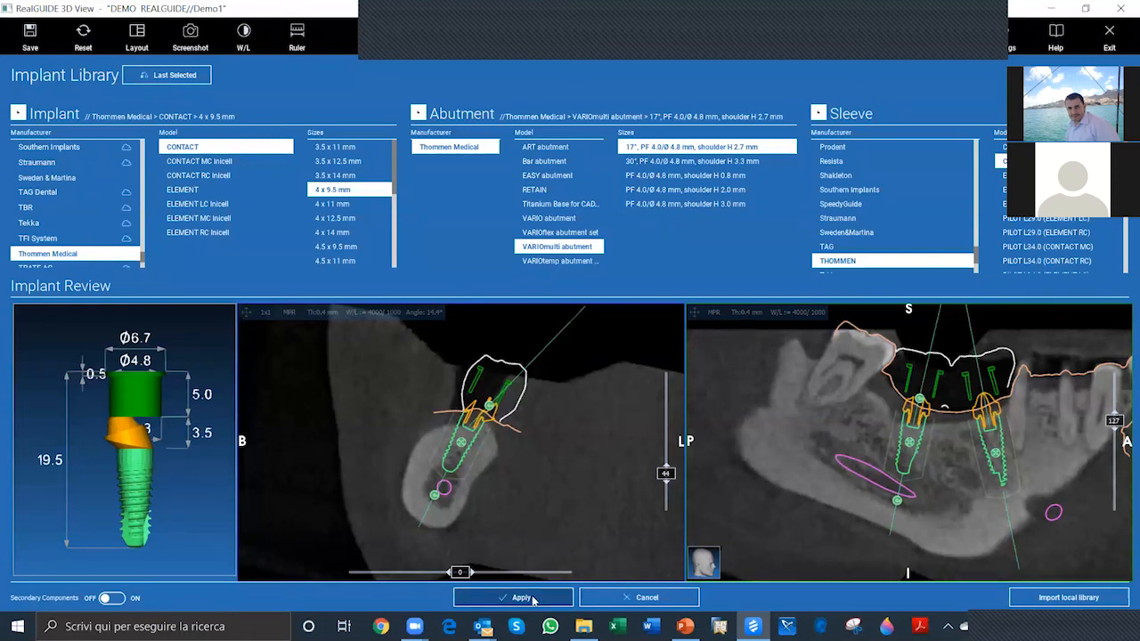
{"action": "left_click", "coordinate": [532, 602]}
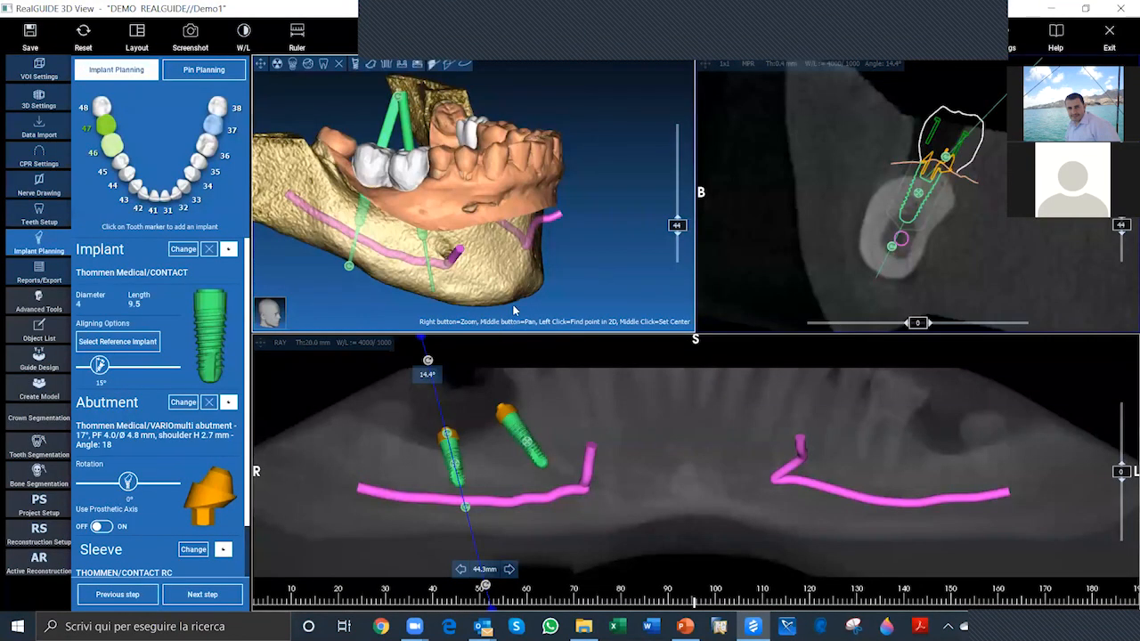
Step: Rotate the abutment on the tooth 47 implant to 32°
{"action": "left_click_drag", "start_coordinate": [514, 309], "coordinate": [415, 182]}
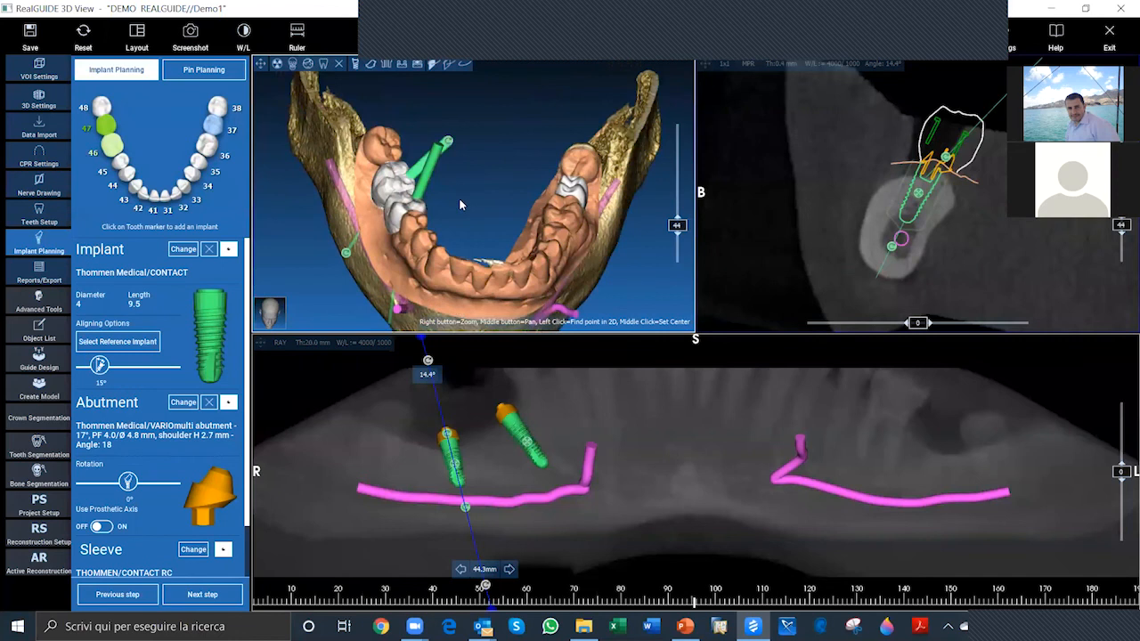
{"action": "left_click_drag", "start_coordinate": [475, 160], "coordinate": [473, 203]}
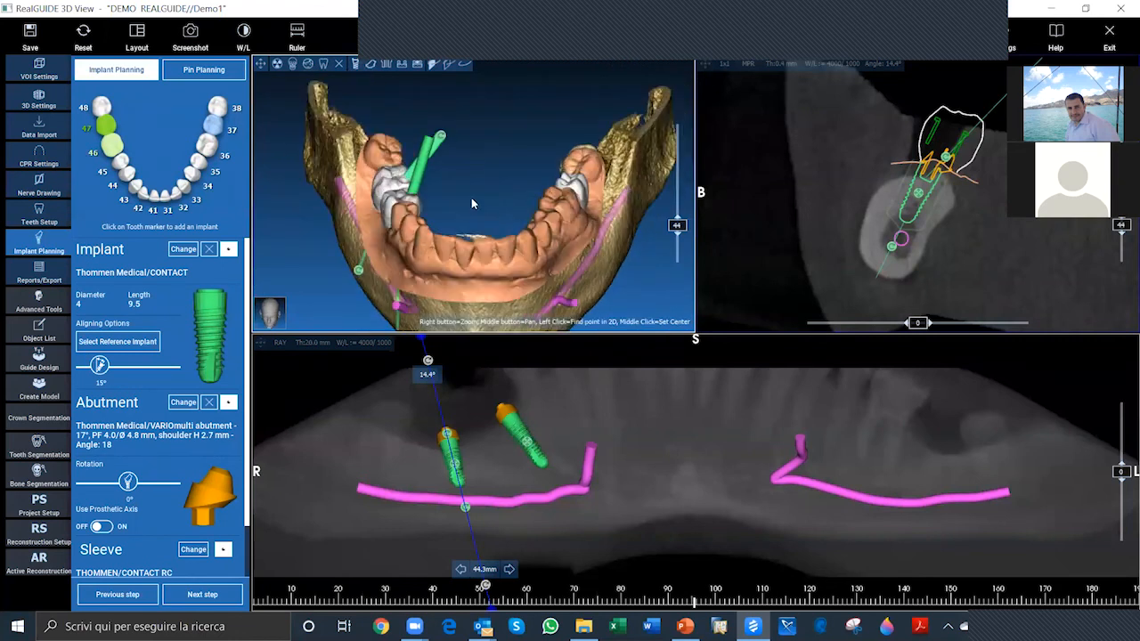
{"action": "left_click", "coordinate": [114, 482]}
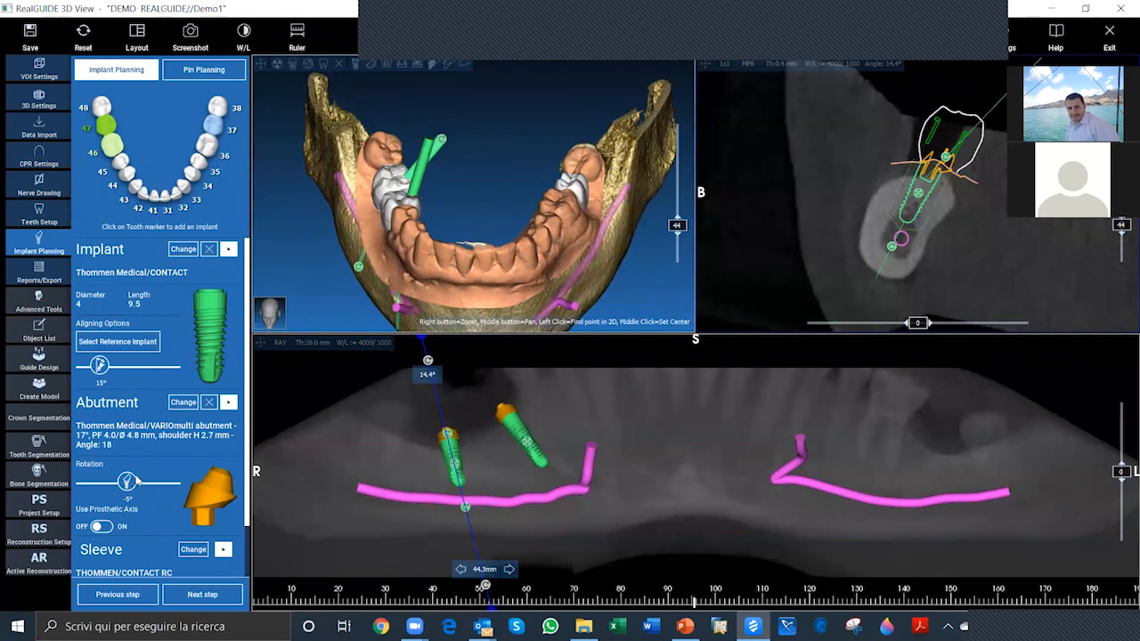
{"action": "left_click_drag", "start_coordinate": [432, 133], "coordinate": [426, 166]}
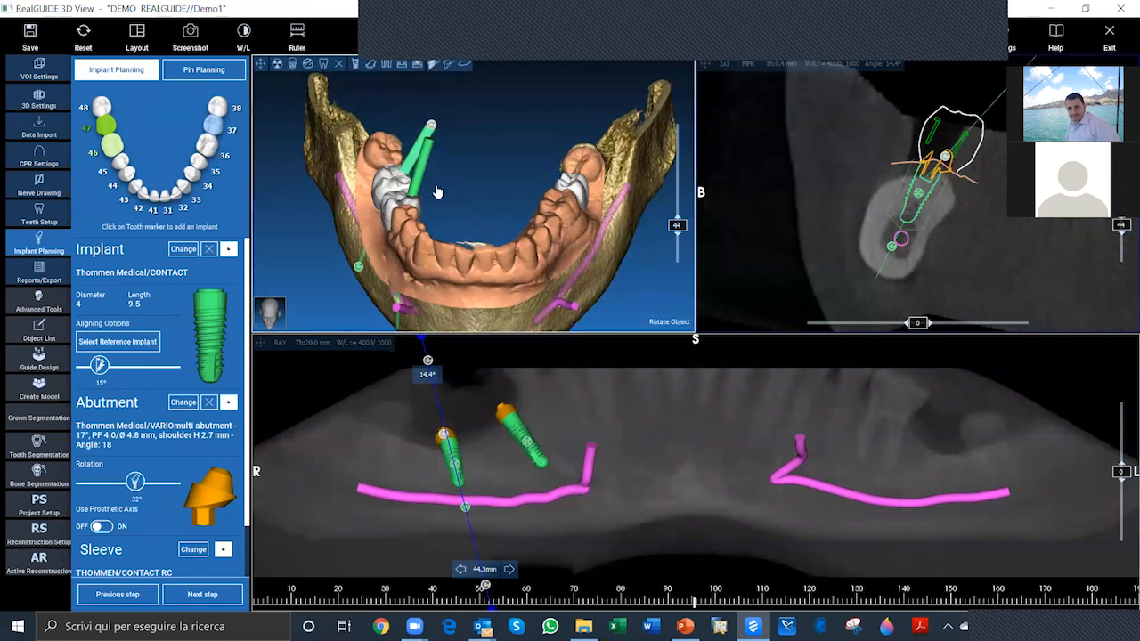
Step: Select the tooth 46 implant and rotate its abutment to -85°
{"action": "left_click", "coordinate": [107, 148]}
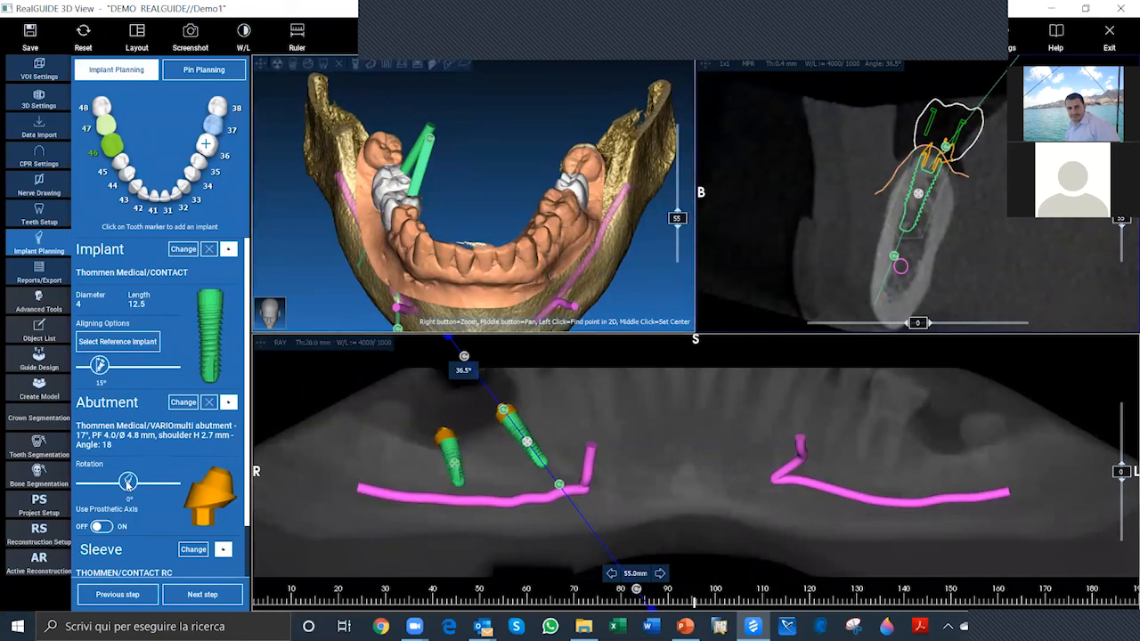
{"action": "left_click_drag", "start_coordinate": [130, 482], "coordinate": [138, 482]}
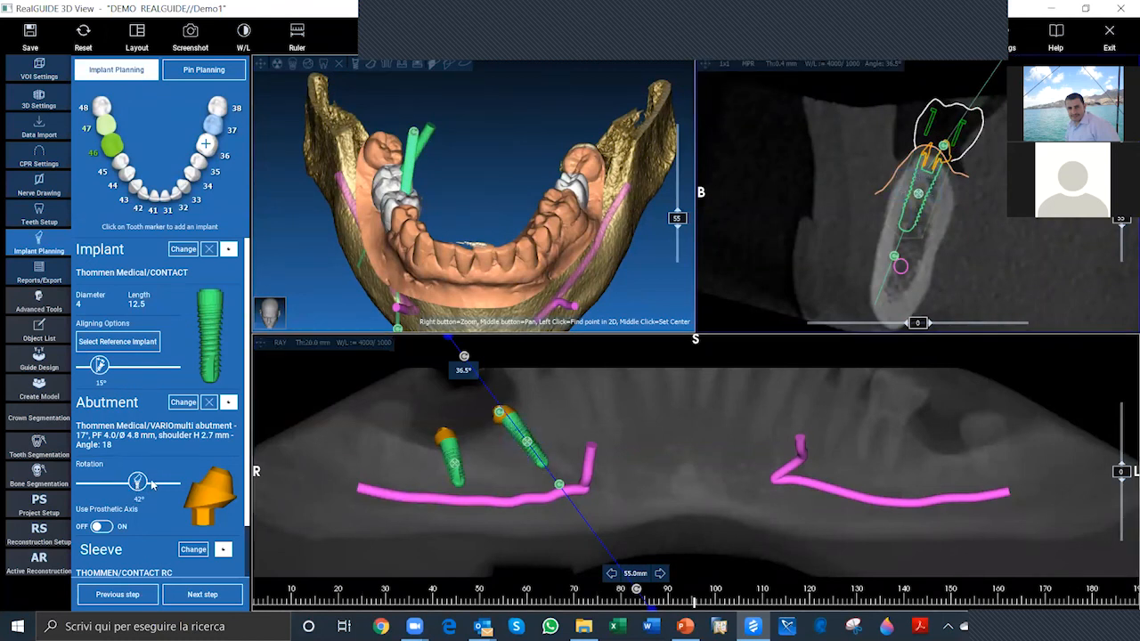
{"action": "left_click_drag", "start_coordinate": [142, 486], "coordinate": [105, 483]}
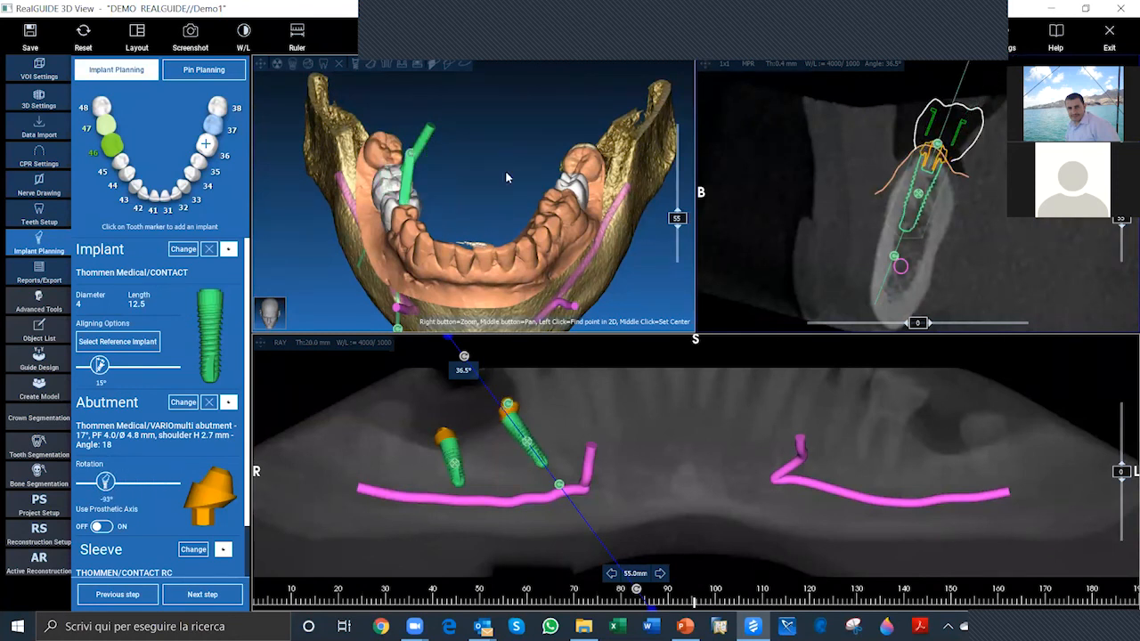
{"action": "left_click_drag", "start_coordinate": [468, 199], "coordinate": [413, 222]}
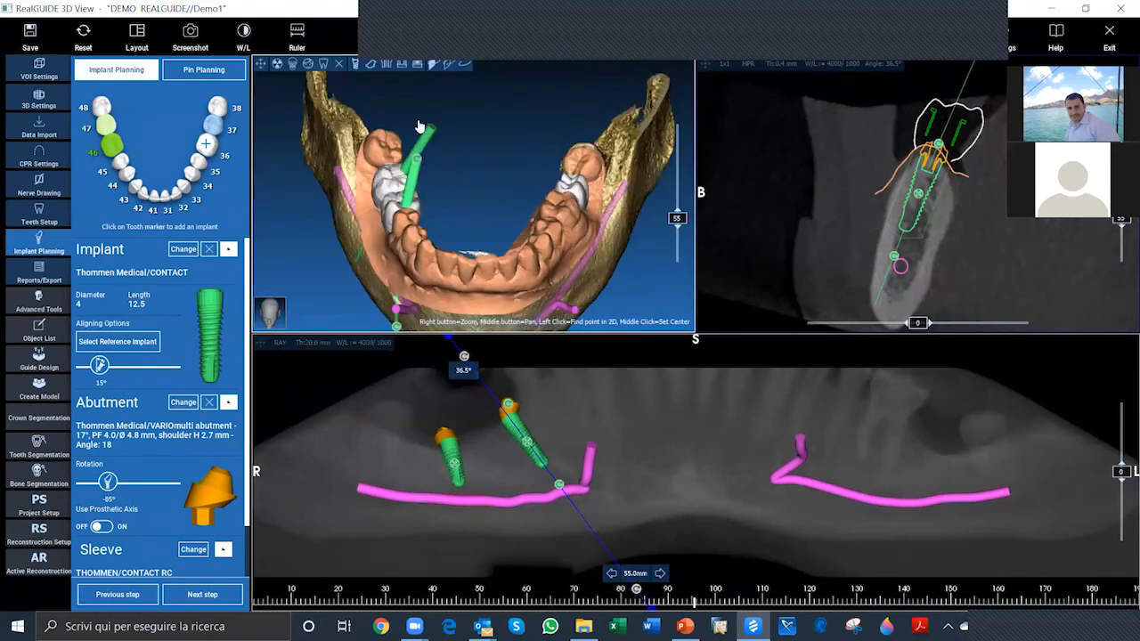
Step: Compare the two implant axes in the 3D view and set the tooth 47 implant's axis parallel to the tooth 46 implant
{"action": "left_click_drag", "start_coordinate": [419, 128], "coordinate": [458, 164]}
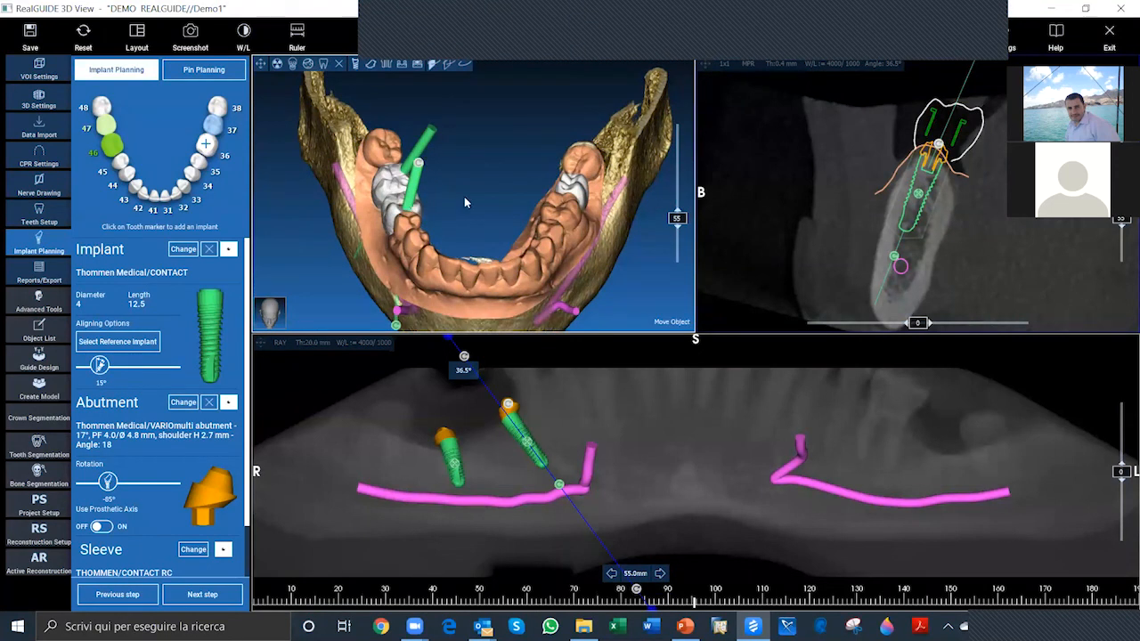
{"action": "left_click_drag", "start_coordinate": [469, 189], "coordinate": [458, 228]}
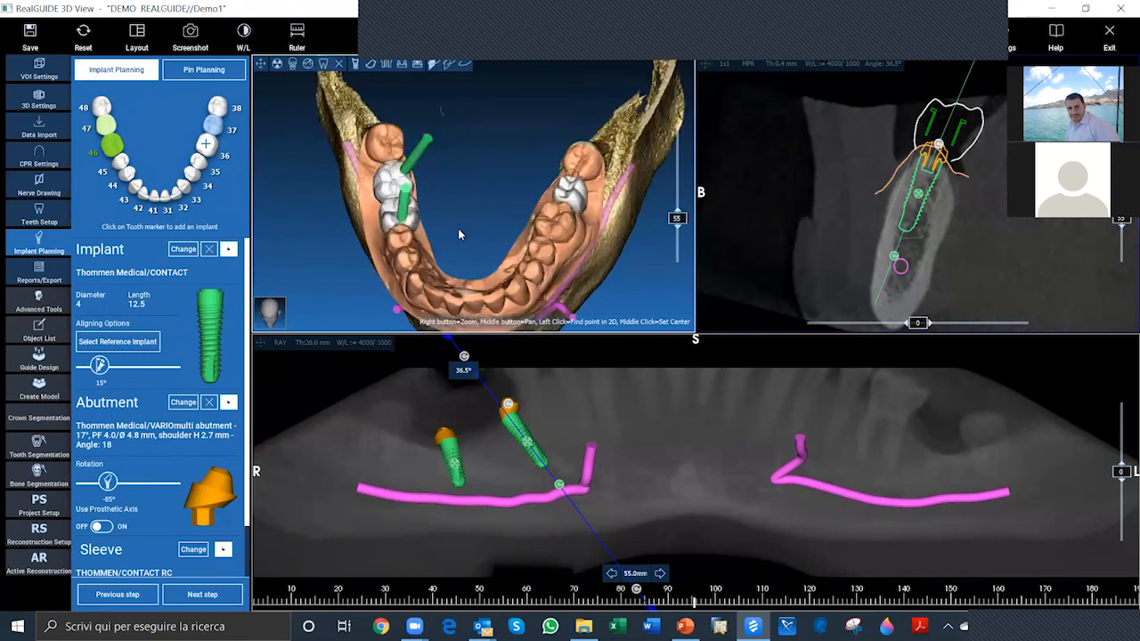
{"action": "left_click_drag", "start_coordinate": [480, 169], "coordinate": [414, 165]}
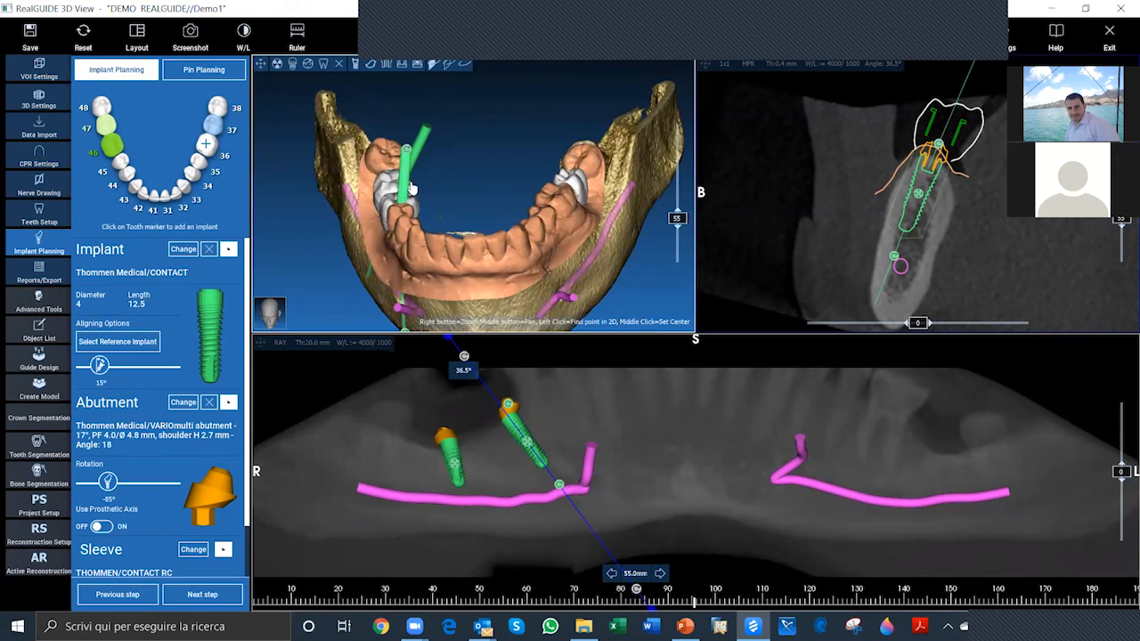
{"action": "left_click_drag", "start_coordinate": [406, 202], "coordinate": [398, 200]}
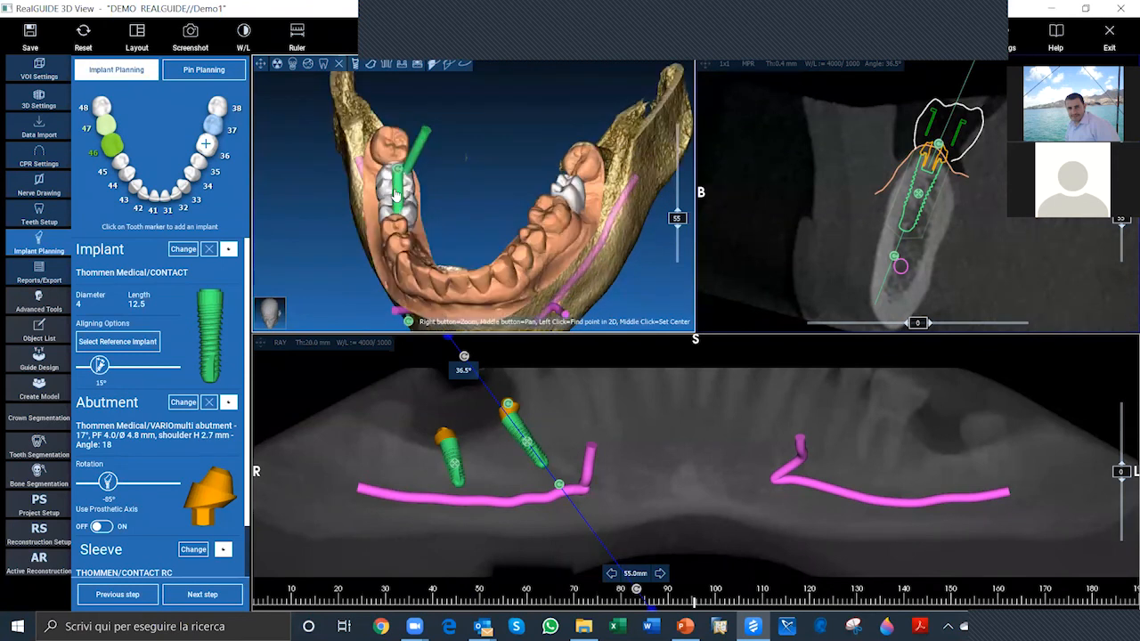
{"action": "left_click", "coordinate": [425, 147]}
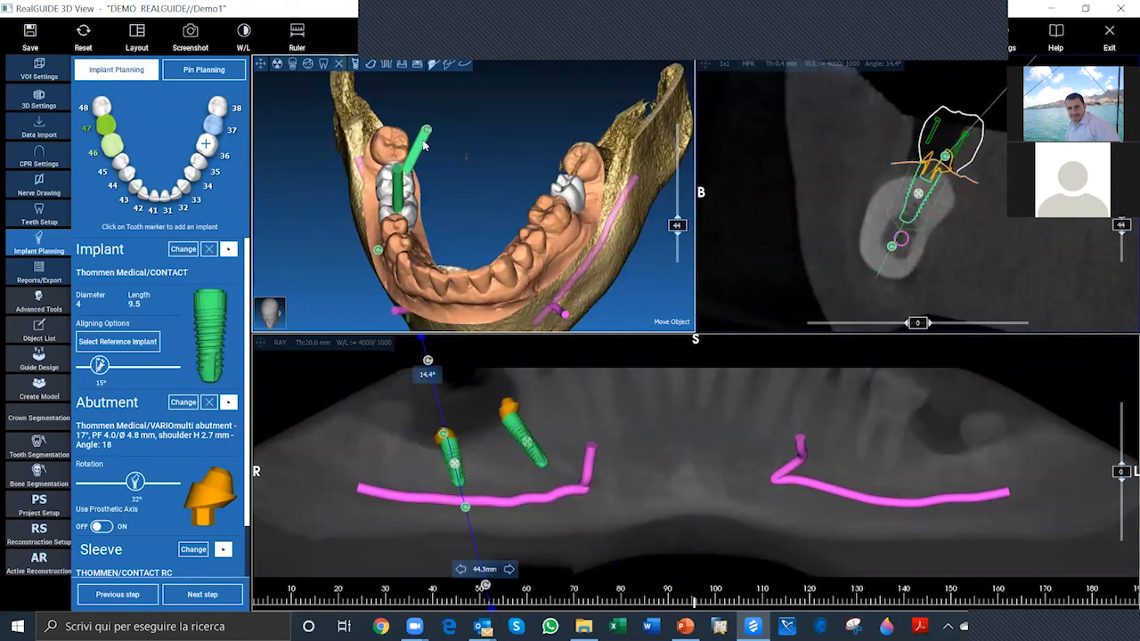
{"action": "right_click", "coordinate": [425, 147]}
{"action": "mouse_move", "coordinate": [464, 219]}
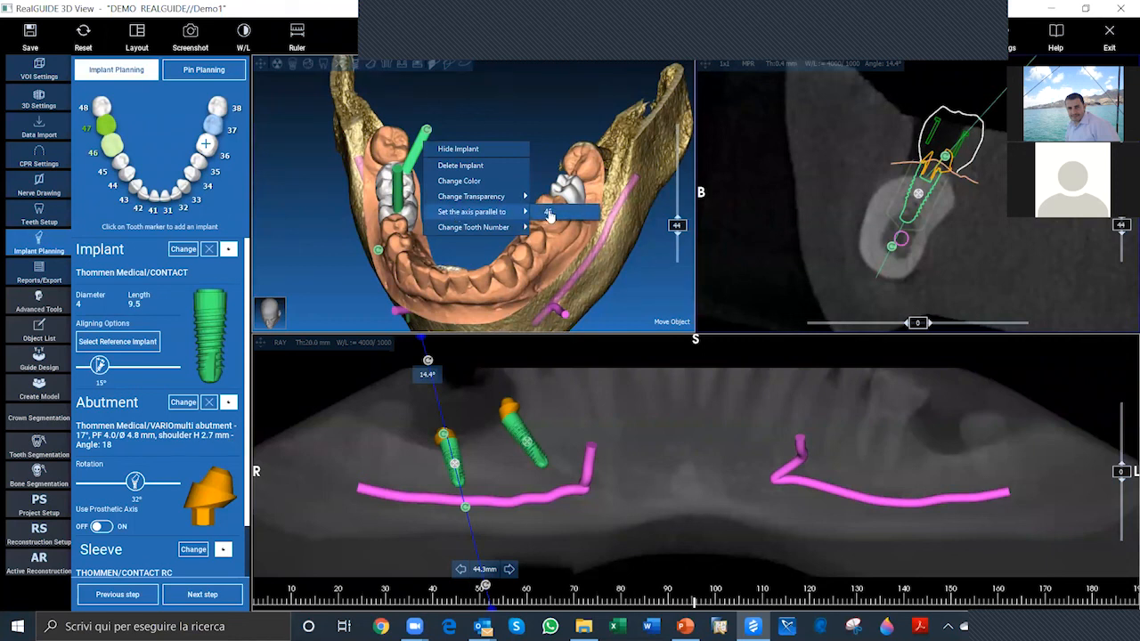
{"action": "left_click", "coordinate": [550, 215]}
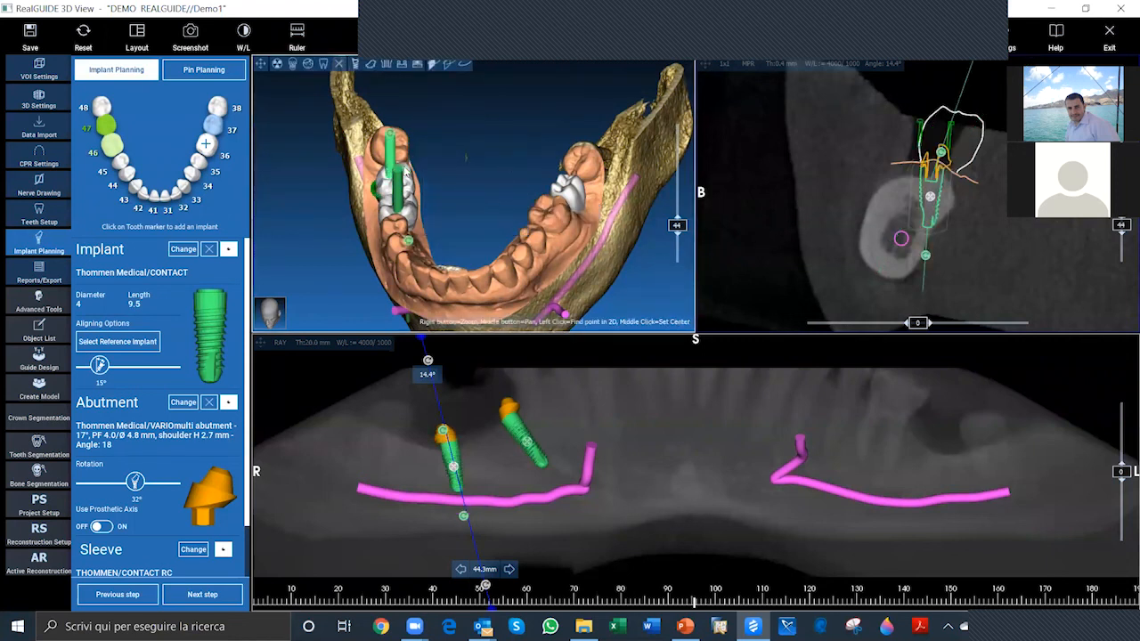
Step: Reposition the tooth 47 and tooth 46 implants in the 3D view so their axes emerge through the planned crowns
{"action": "left_click_drag", "start_coordinate": [394, 193], "coordinate": [444, 168]}
{"action": "left_click_drag", "start_coordinate": [476, 218], "coordinate": [464, 223]}
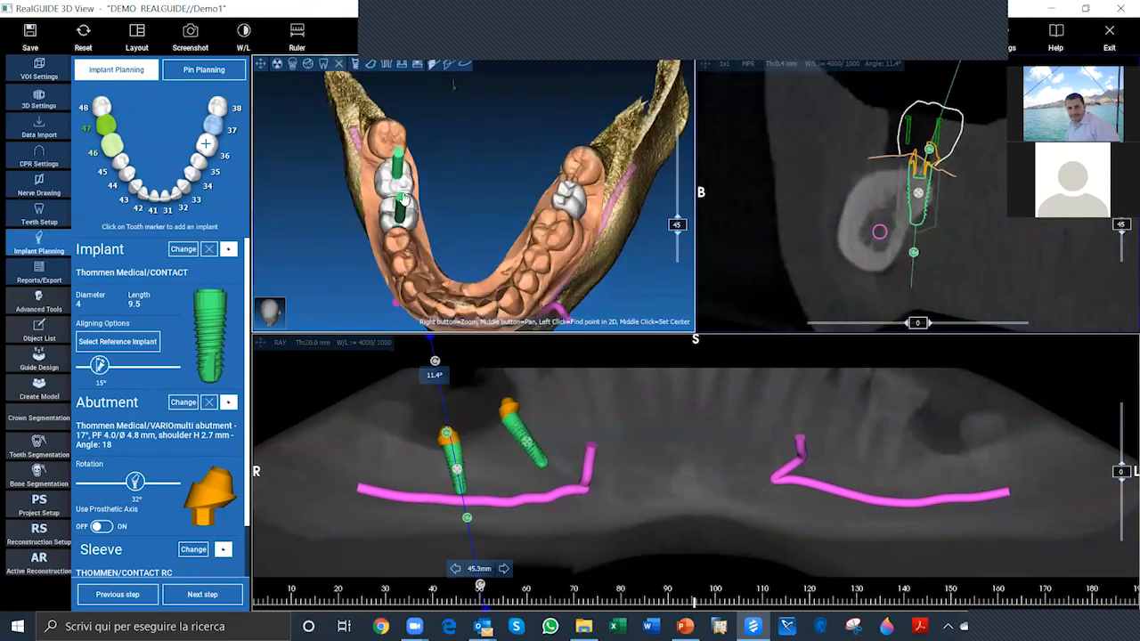
{"action": "left_click_drag", "start_coordinate": [403, 196], "coordinate": [400, 226]}
{"action": "left_click", "coordinate": [401, 220]}
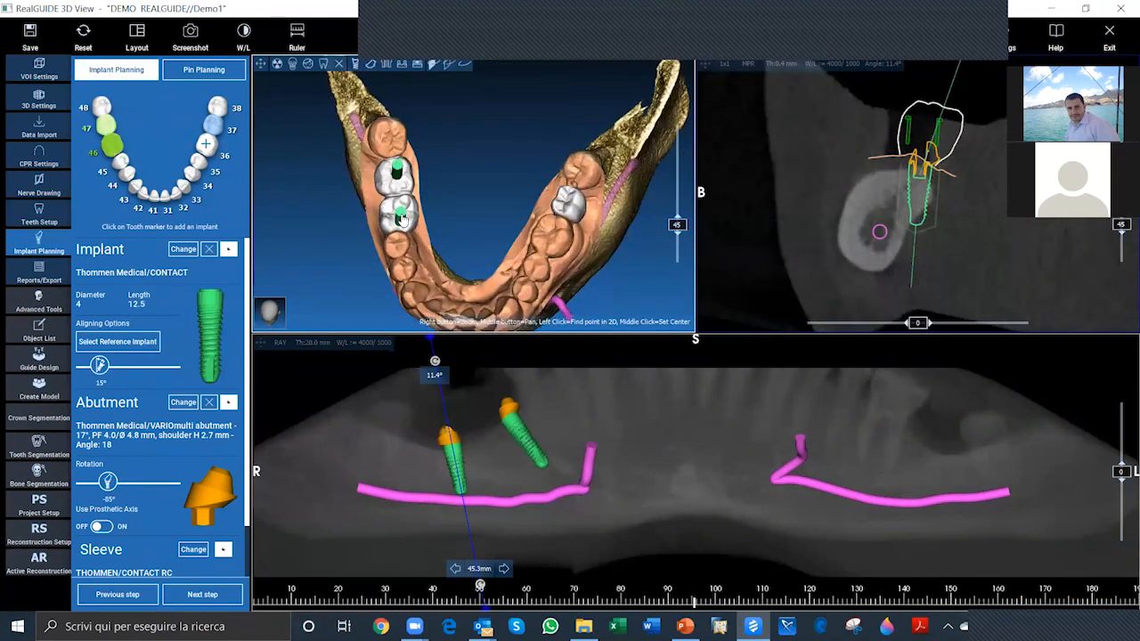
{"action": "left_click_drag", "start_coordinate": [484, 209], "coordinate": [456, 96]}
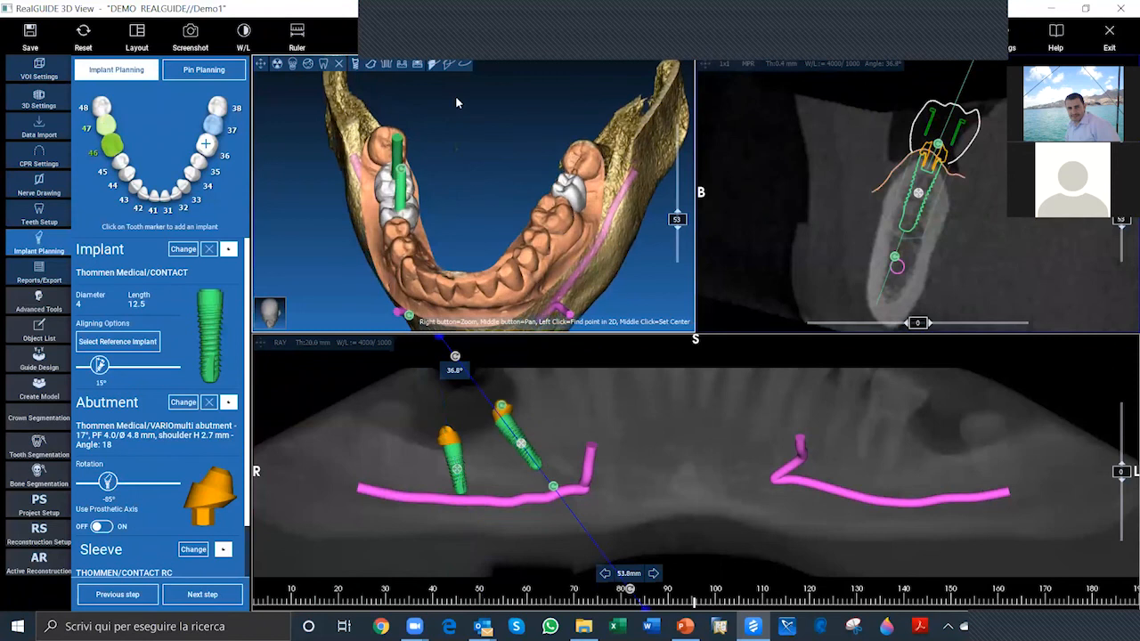
Step: Examine the parallelism of the tooth 46 and 47 implant axes from the side, front and above the jaw
{"action": "left_click_drag", "start_coordinate": [574, 270], "coordinate": [373, 167]}
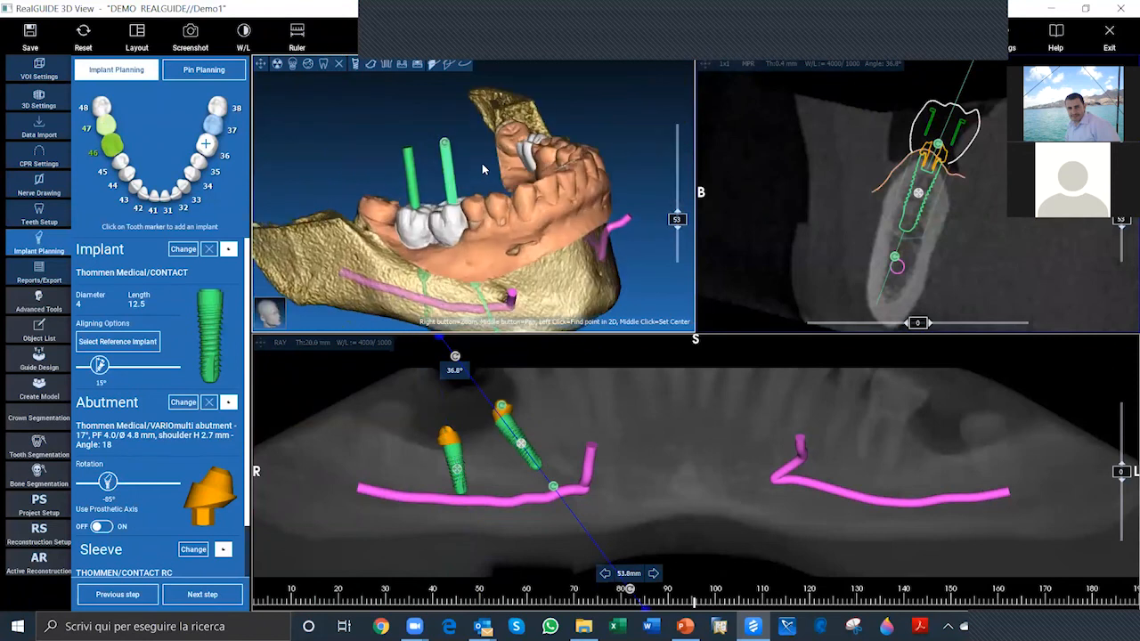
{"action": "left_click_drag", "start_coordinate": [482, 163], "coordinate": [452, 151]}
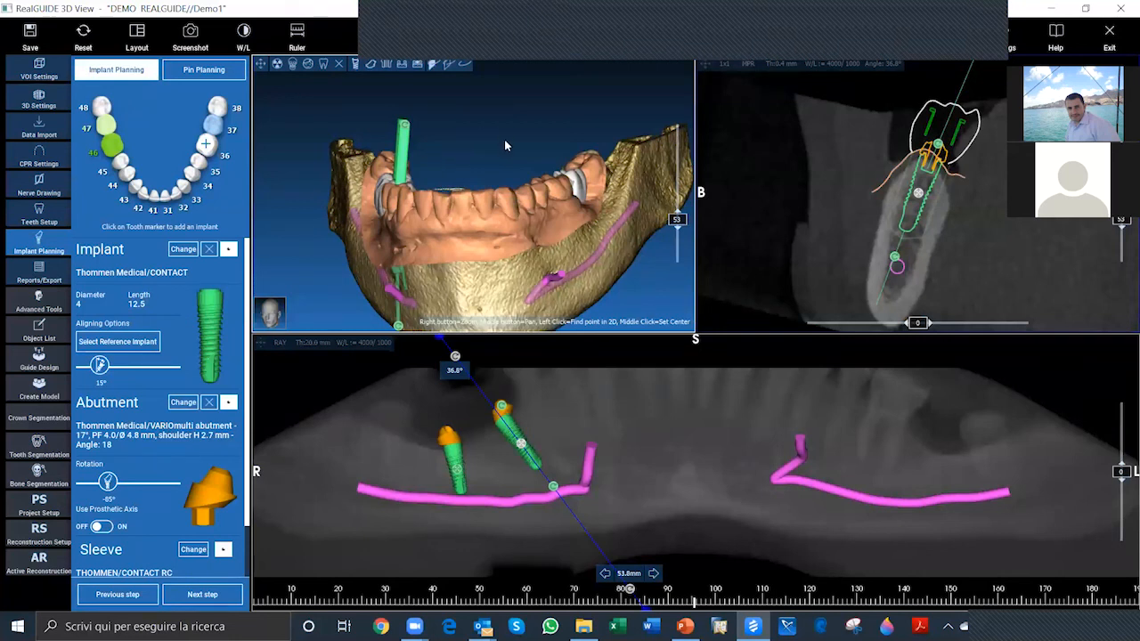
{"action": "left_click_drag", "start_coordinate": [559, 111], "coordinate": [550, 148]}
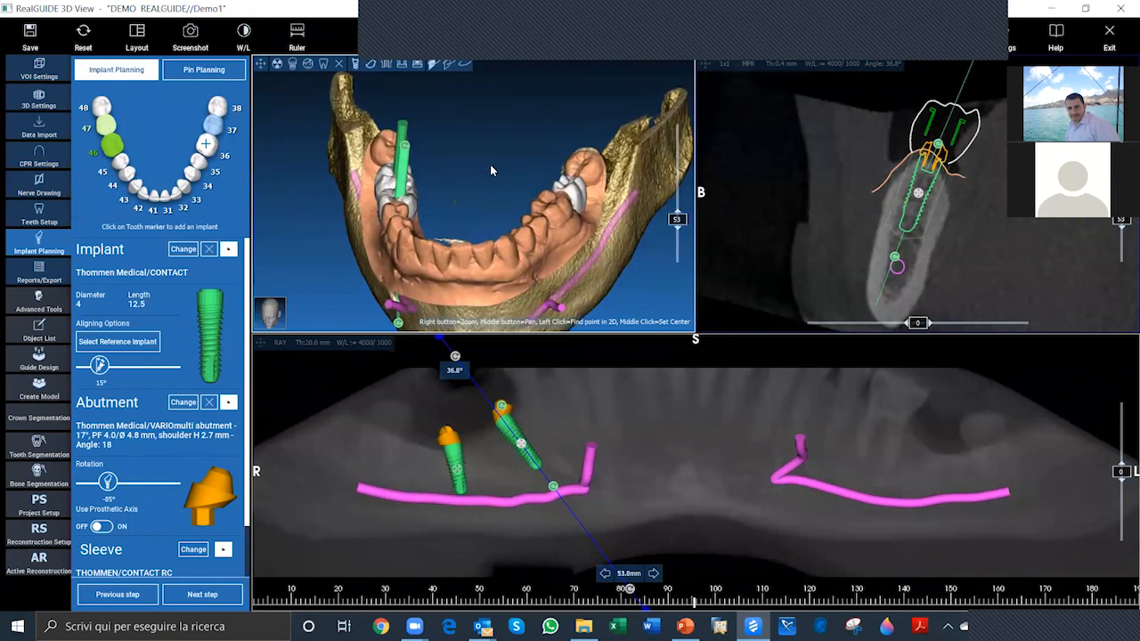
{"action": "left_click_drag", "start_coordinate": [491, 169], "coordinate": [470, 197]}
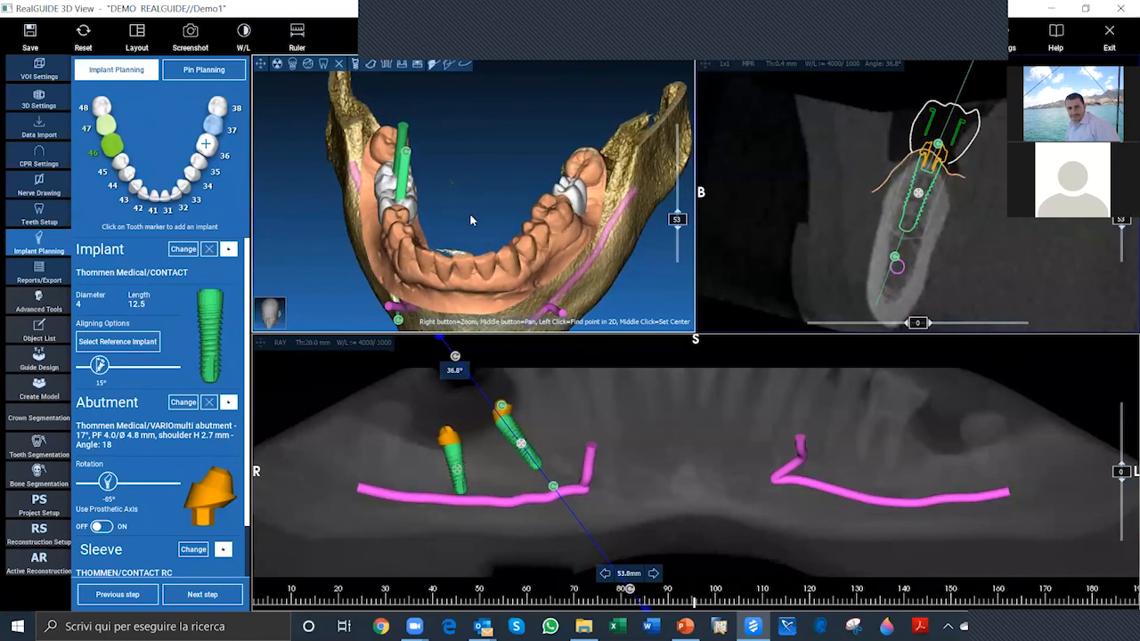
{"action": "left_click_drag", "start_coordinate": [469, 212], "coordinate": [493, 153]}
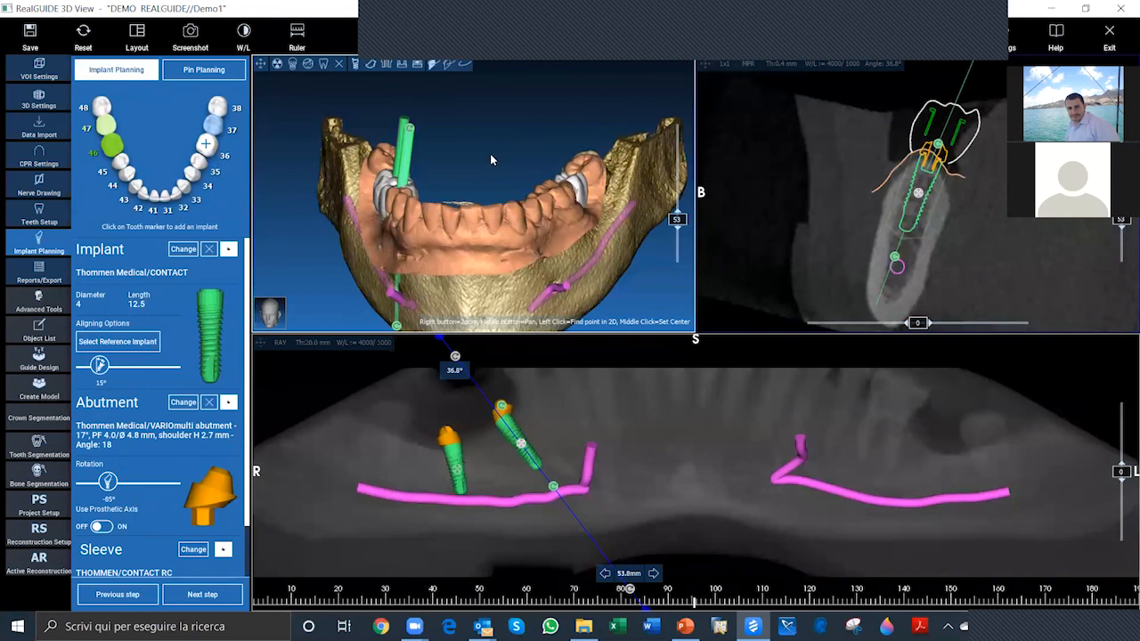
{"action": "left_click_drag", "start_coordinate": [493, 149], "coordinate": [453, 184]}
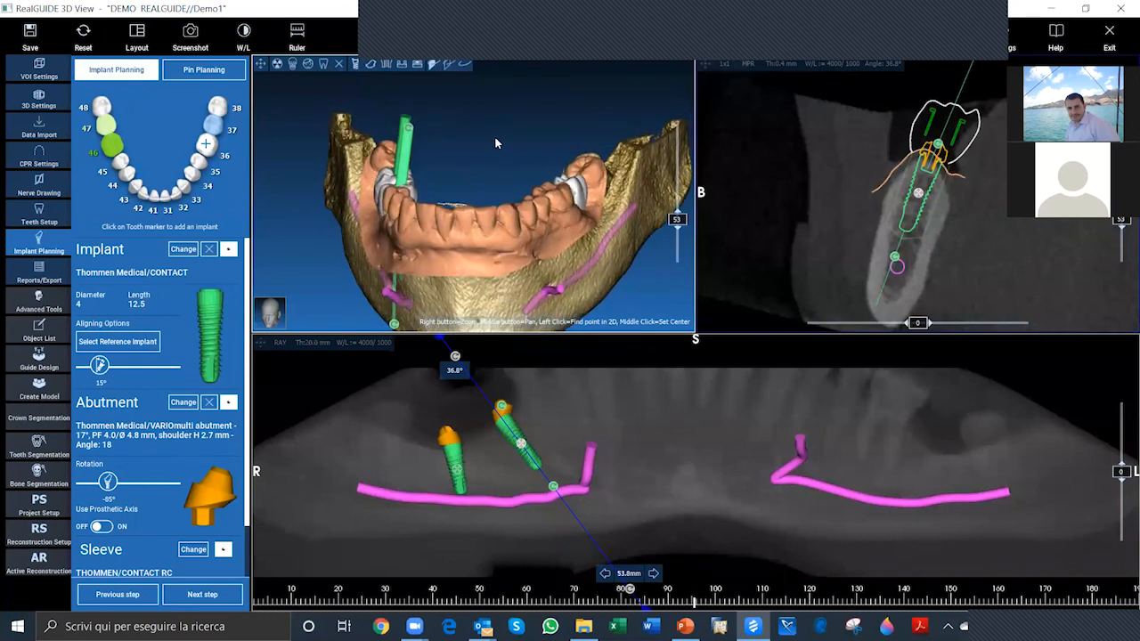
{"action": "left_click_drag", "start_coordinate": [497, 144], "coordinate": [415, 179]}
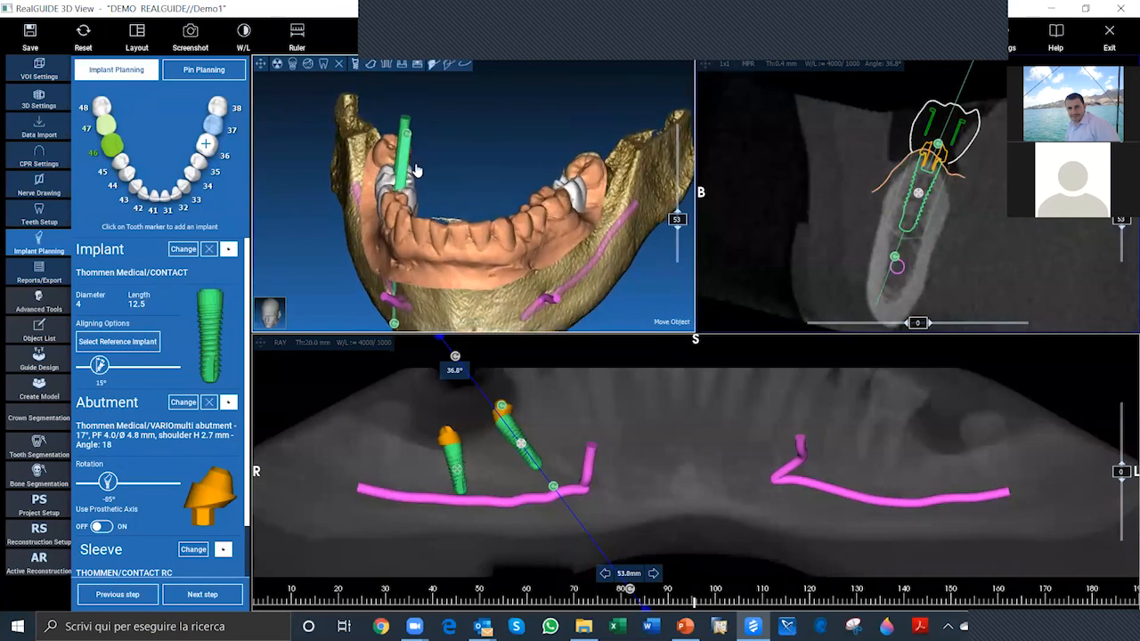
{"action": "left_click_drag", "start_coordinate": [422, 173], "coordinate": [461, 194]}
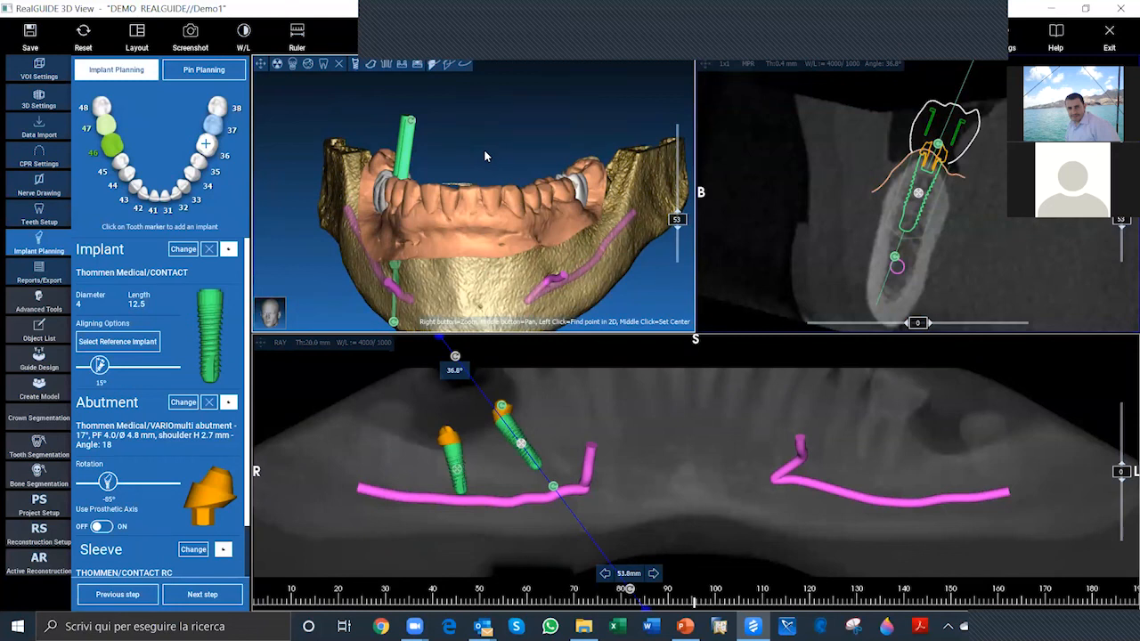
{"action": "left_click_drag", "start_coordinate": [485, 156], "coordinate": [408, 174]}
{"action": "left_click_drag", "start_coordinate": [412, 131], "coordinate": [510, 171]}
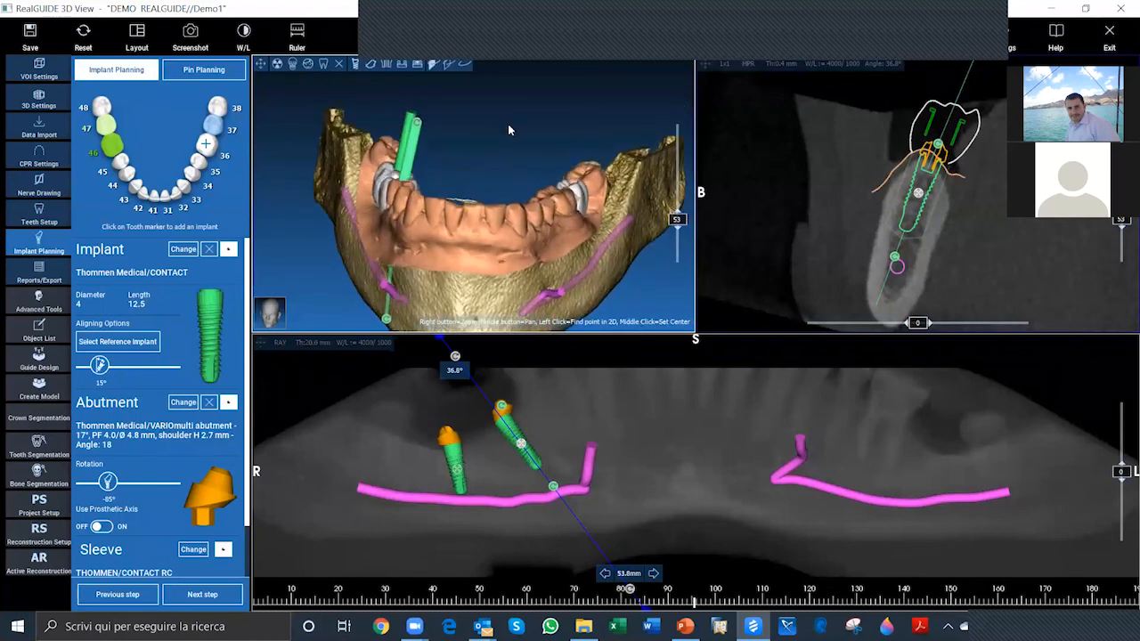
{"action": "left_click_drag", "start_coordinate": [522, 153], "coordinate": [457, 175]}
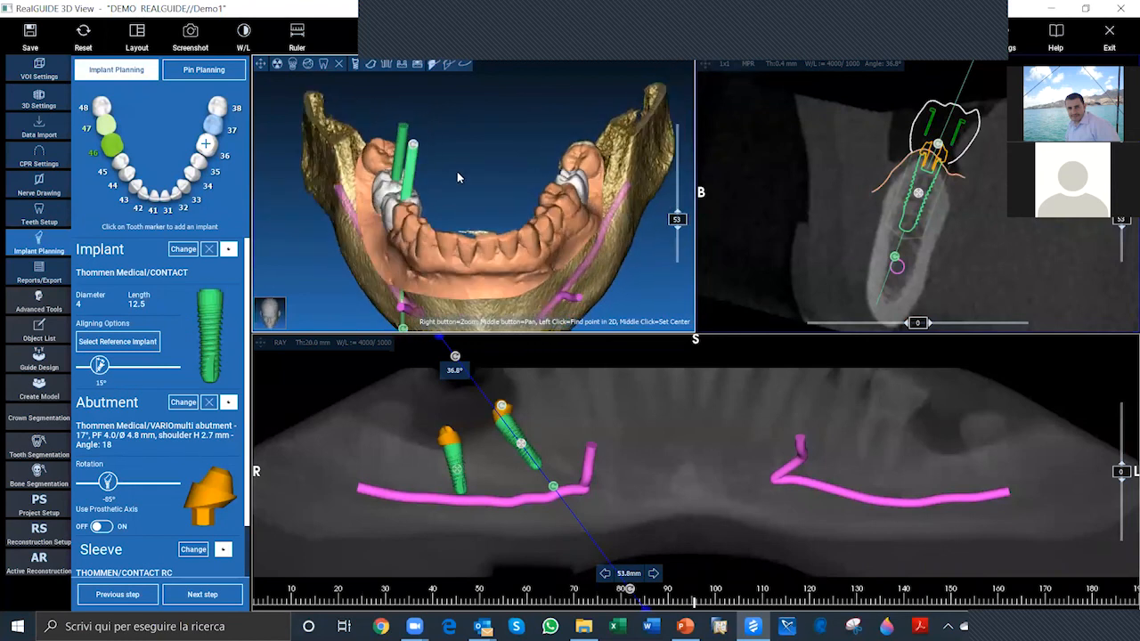
{"action": "left_click_drag", "start_coordinate": [432, 185], "coordinate": [499, 135]}
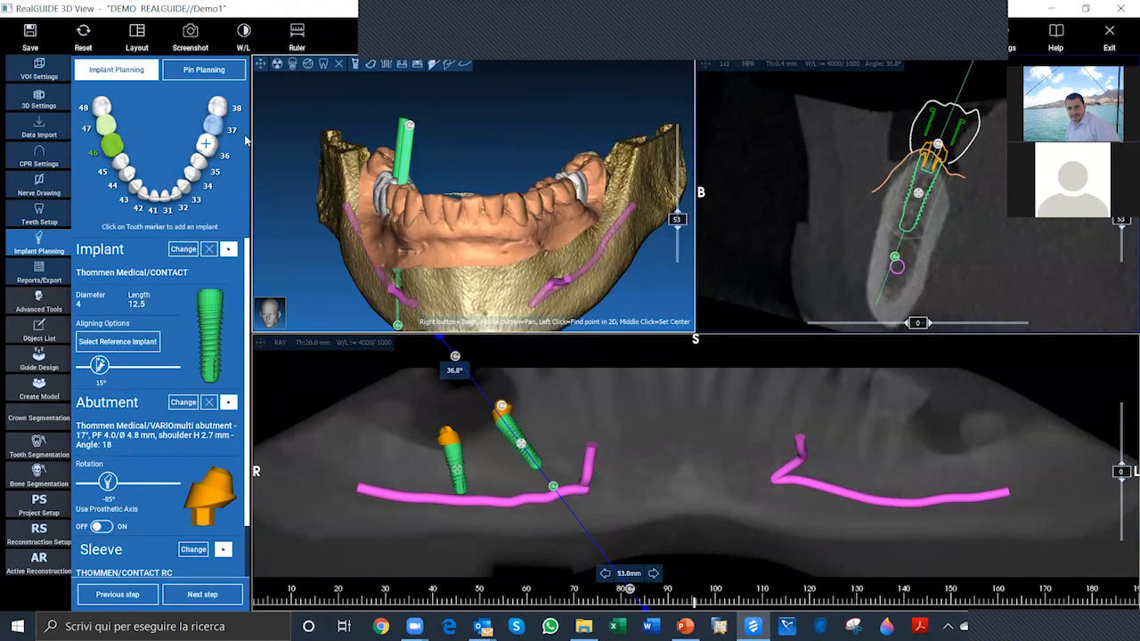
Step: Add a Thommen Medical CONTACT 4 x 9.5 mm implant at tooth 37 and position it in the bone beneath the planned crown
{"action": "left_click", "coordinate": [214, 131]}
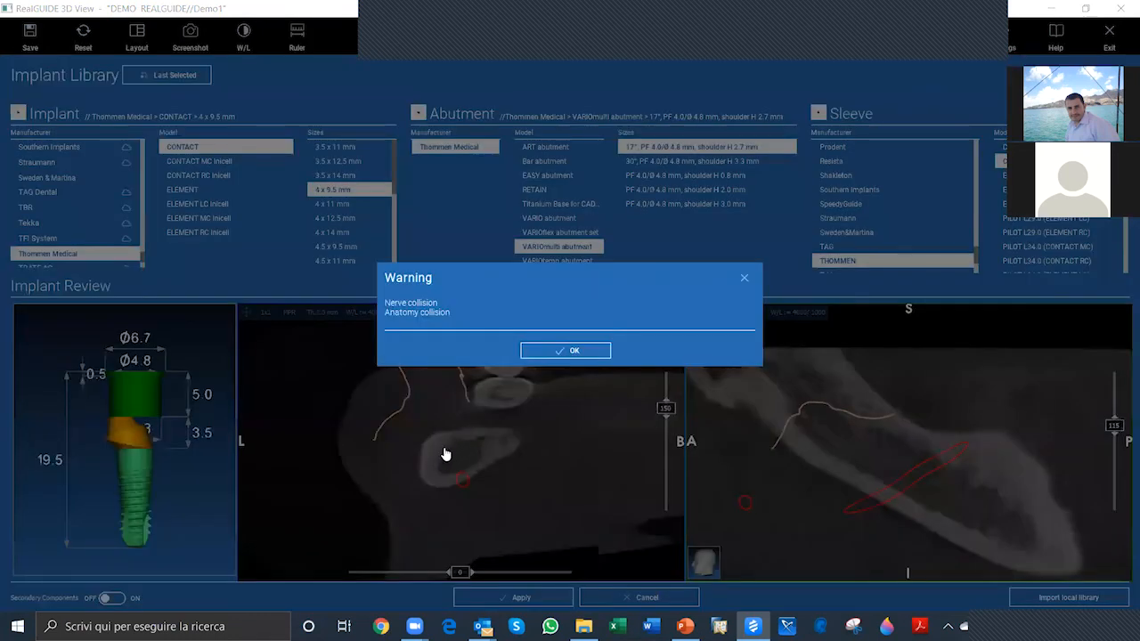
{"action": "left_click", "coordinate": [962, 460]}
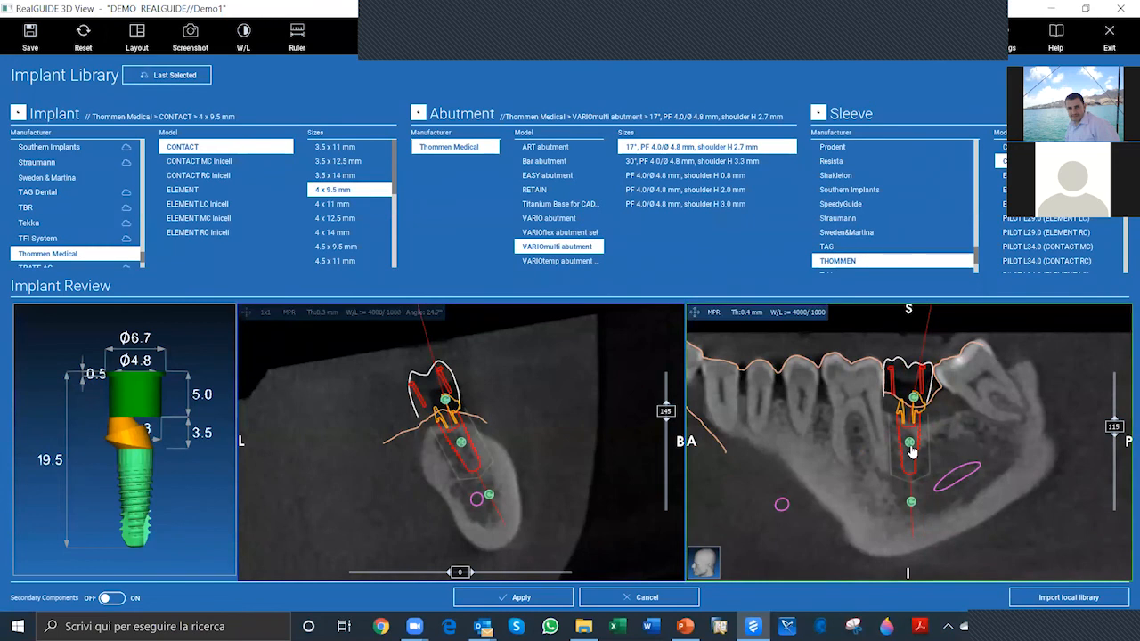
{"action": "mouse_move", "coordinate": [902, 447]}
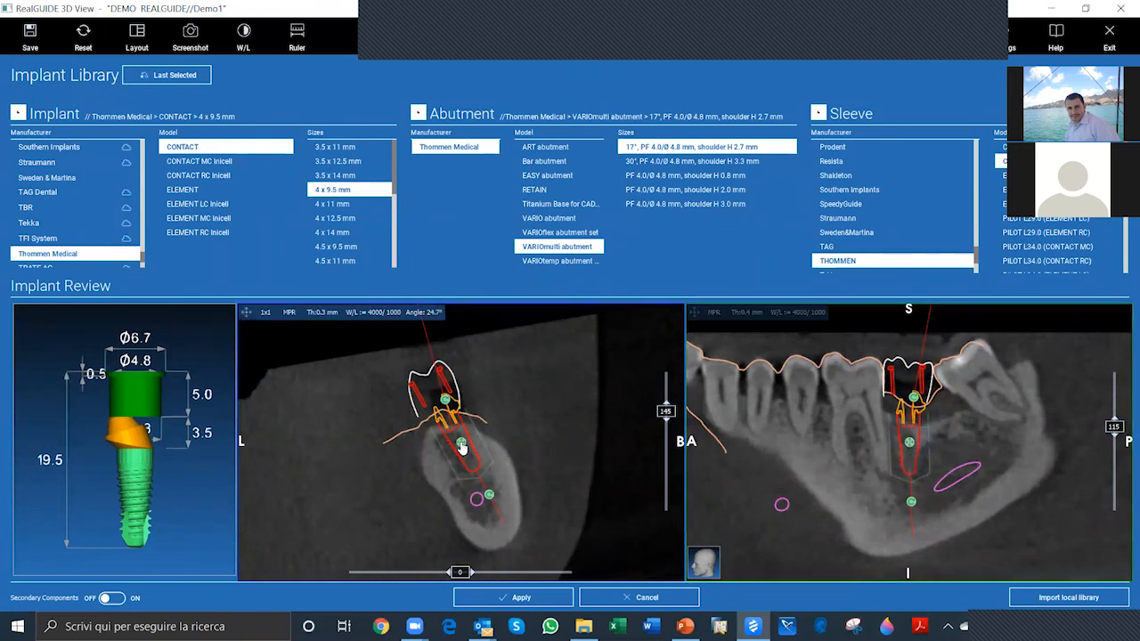
{"action": "mouse_move", "coordinate": [461, 447]}
{"action": "left_click_drag", "start_coordinate": [910, 447], "coordinate": [911, 444]}
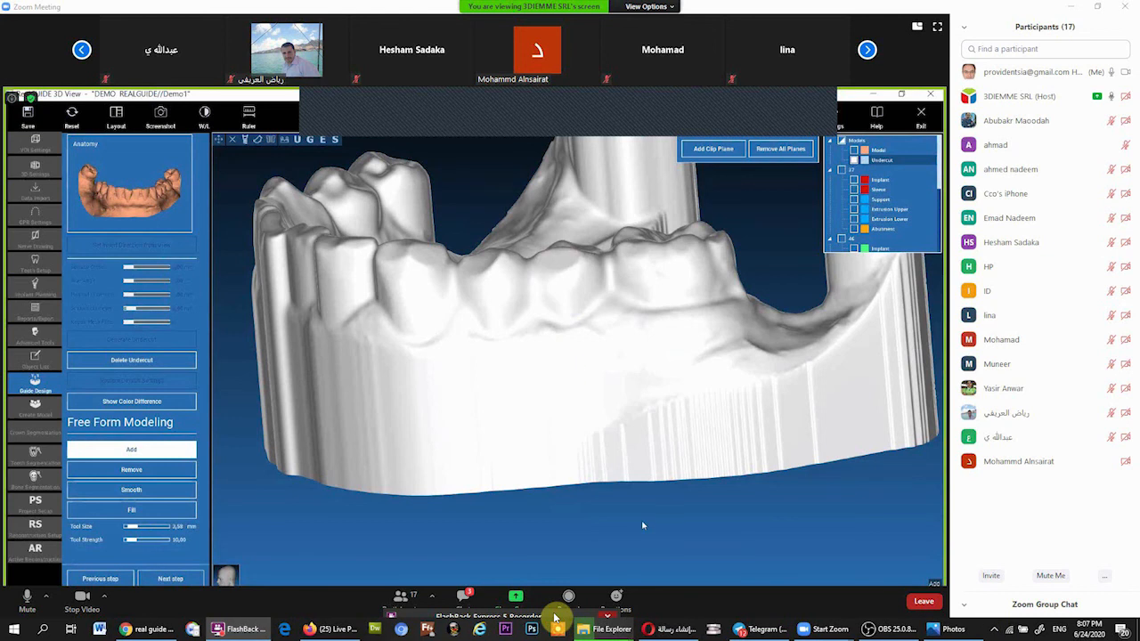
{"action": "scroll", "coordinate": [638, 512], "scroll_direction": "up", "scroll_amount": 3}
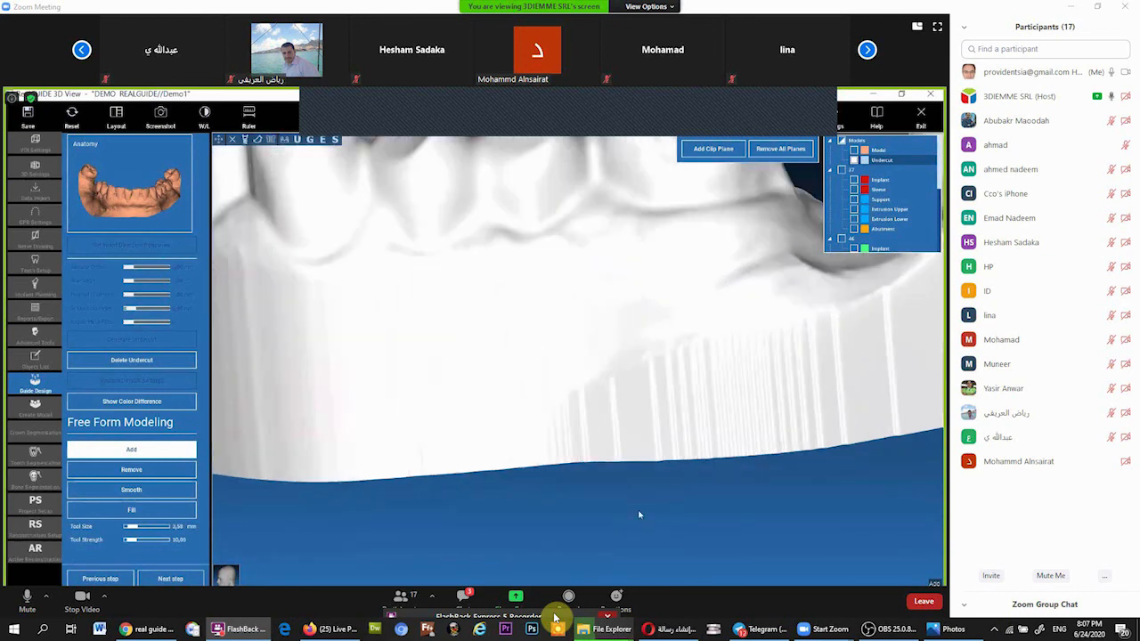
{"action": "scroll", "coordinate": [635, 505], "scroll_direction": "down", "scroll_amount": 5}
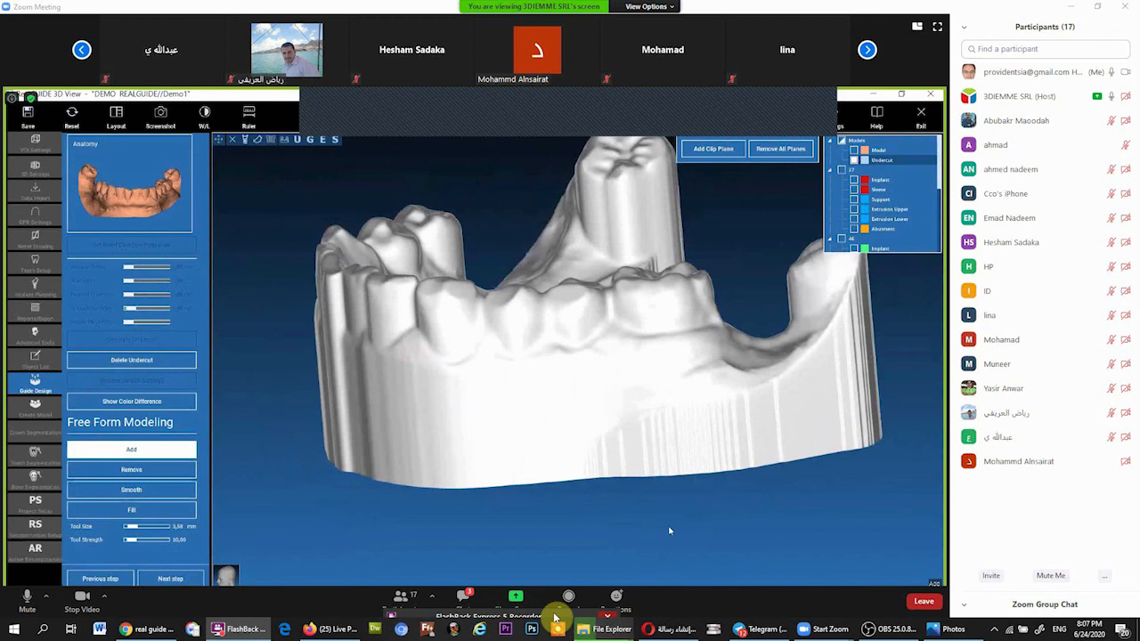
Step: Proceed from undercut editing to guide generation and show the sleeves of the planned implants on the jaw model
{"action": "scroll", "coordinate": [670, 531], "scroll_direction": "down", "scroll_amount": 2}
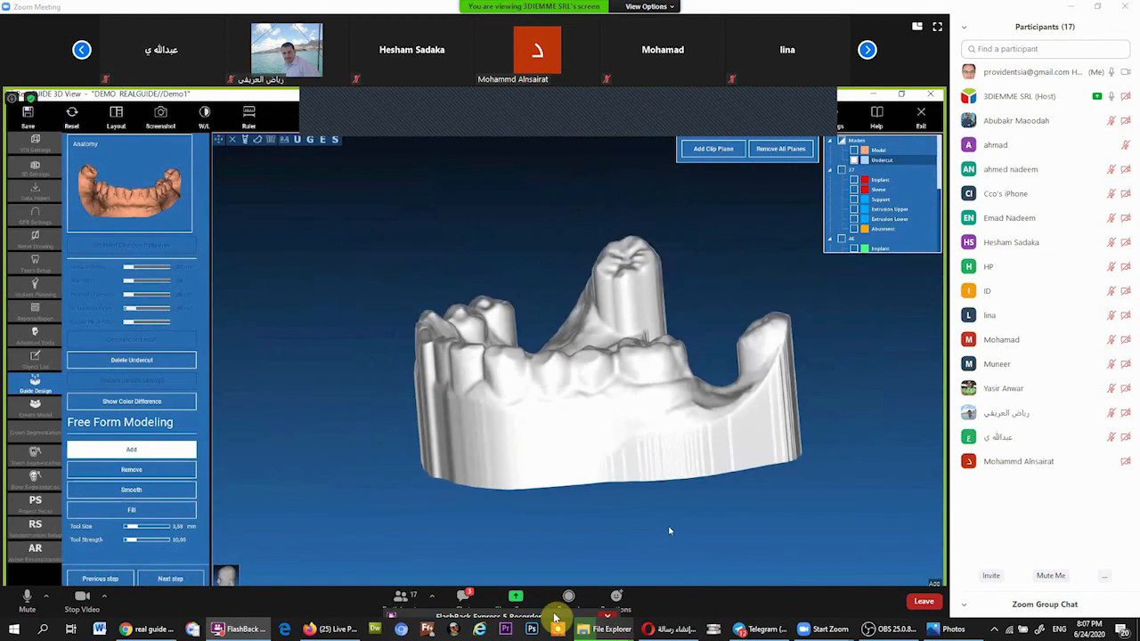
{"action": "left_click_drag", "start_coordinate": [670, 530], "coordinate": [591, 528]}
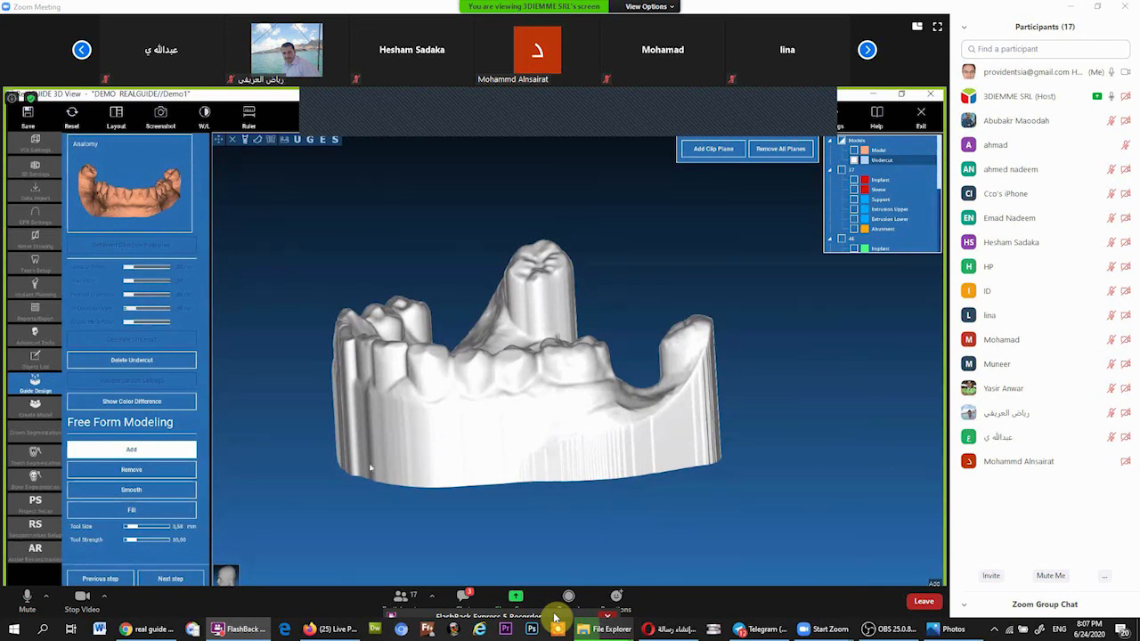
{"action": "left_click", "coordinate": [170, 579]}
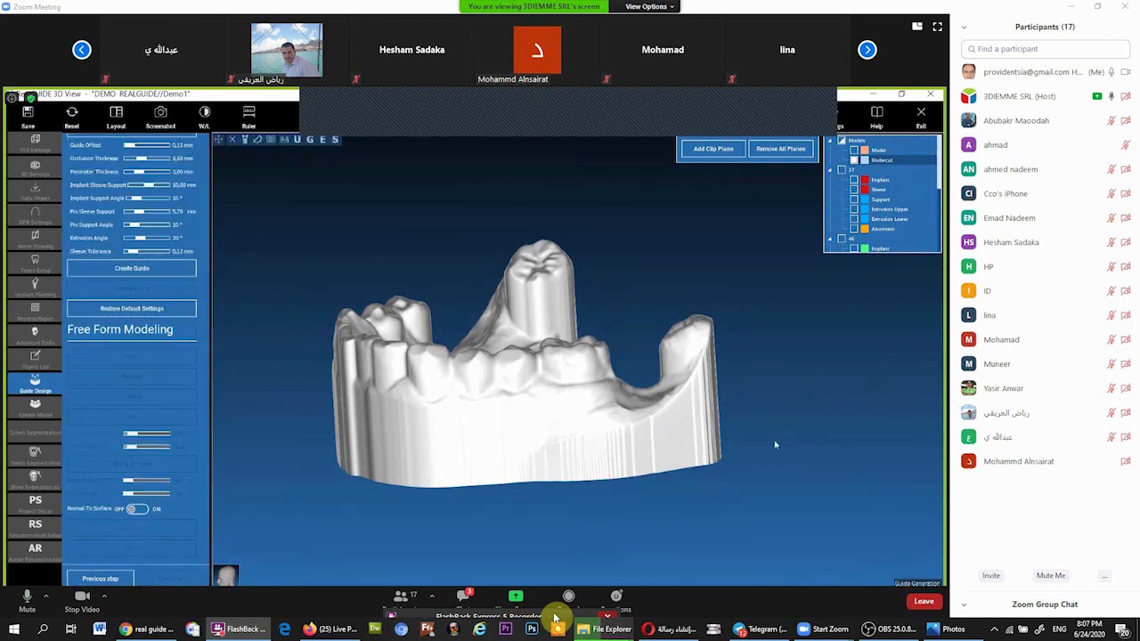
{"action": "left_click_drag", "start_coordinate": [283, 247], "coordinate": [282, 289]}
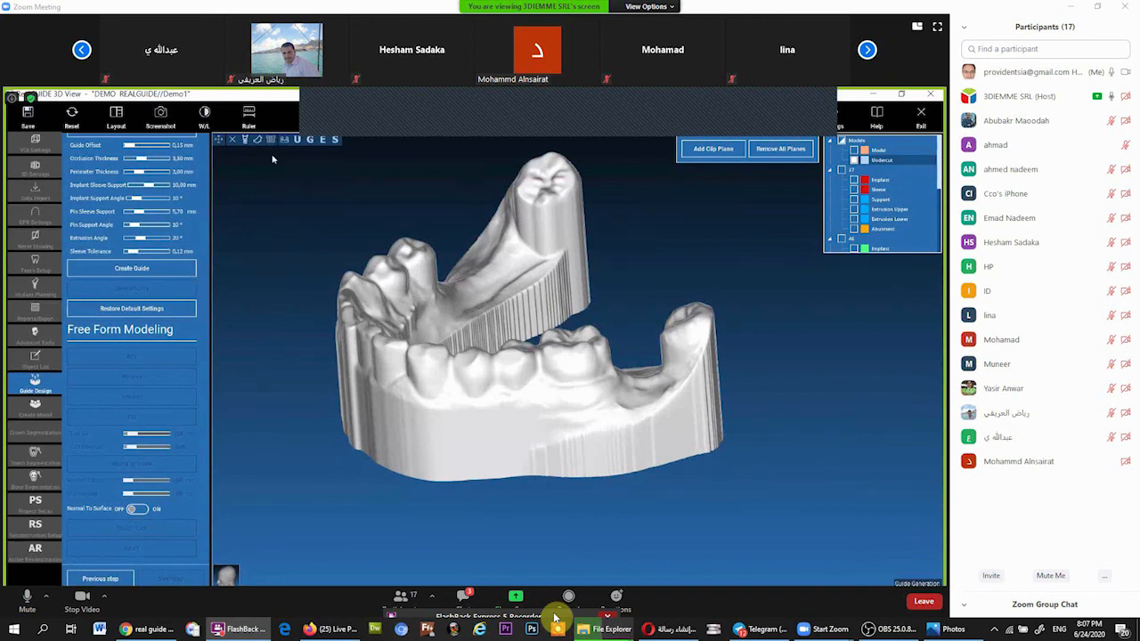
{"action": "left_click", "coordinate": [272, 144]}
Step: Examine the position of the three implant sleeves on the model and the clearance between the tooth 37 sleeve and the gum
{"action": "mouse_move", "coordinate": [614, 267]}
{"action": "left_mouse_down"}
{"action": "mouse_move", "coordinate": [619, 305]}
{"action": "mouse_move", "coordinate": [624, 264]}
{"action": "left_mouse_up"}
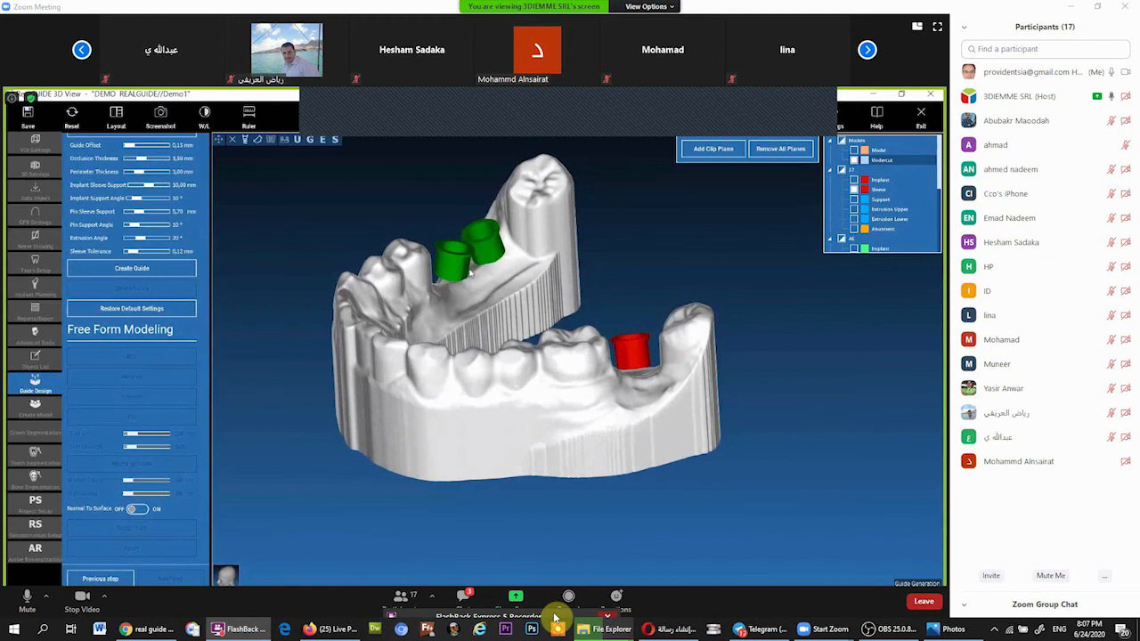
{"action": "left_click_drag", "start_coordinate": [464, 278], "coordinate": [477, 258]}
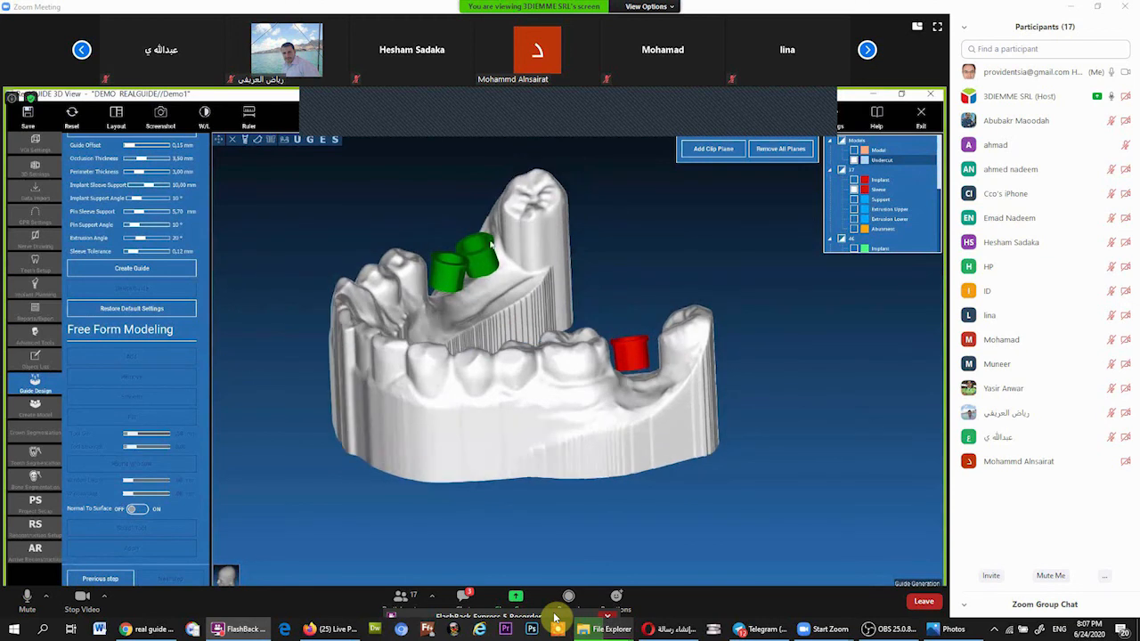
{"action": "left_click_drag", "start_coordinate": [692, 333], "coordinate": [634, 350]}
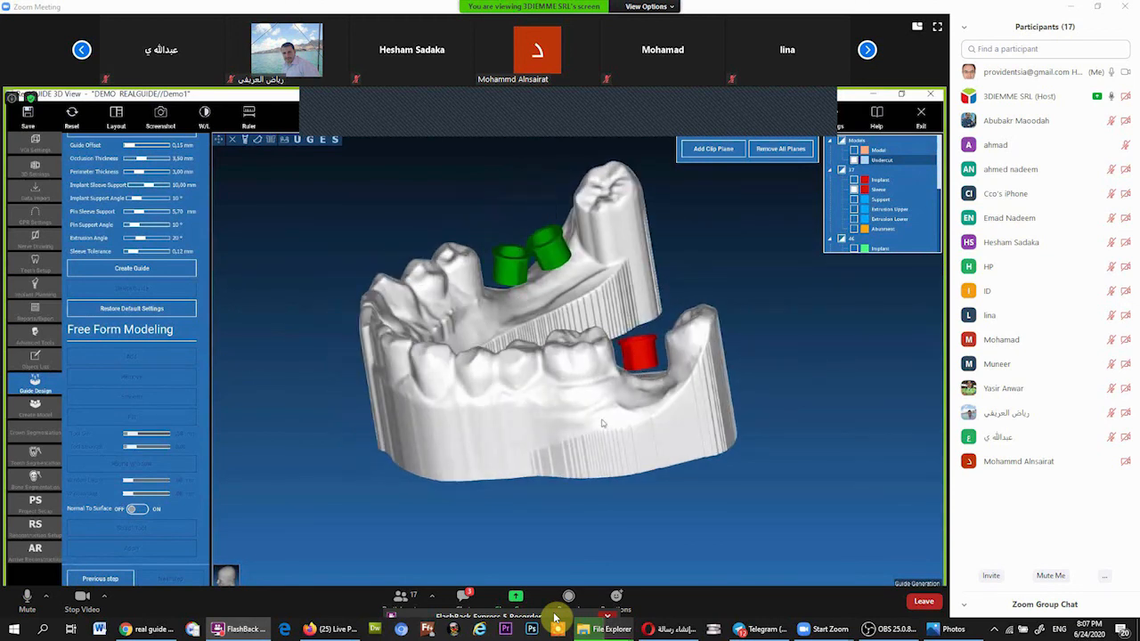
{"action": "scroll", "coordinate": [541, 378], "scroll_direction": "up", "scroll_amount": 3}
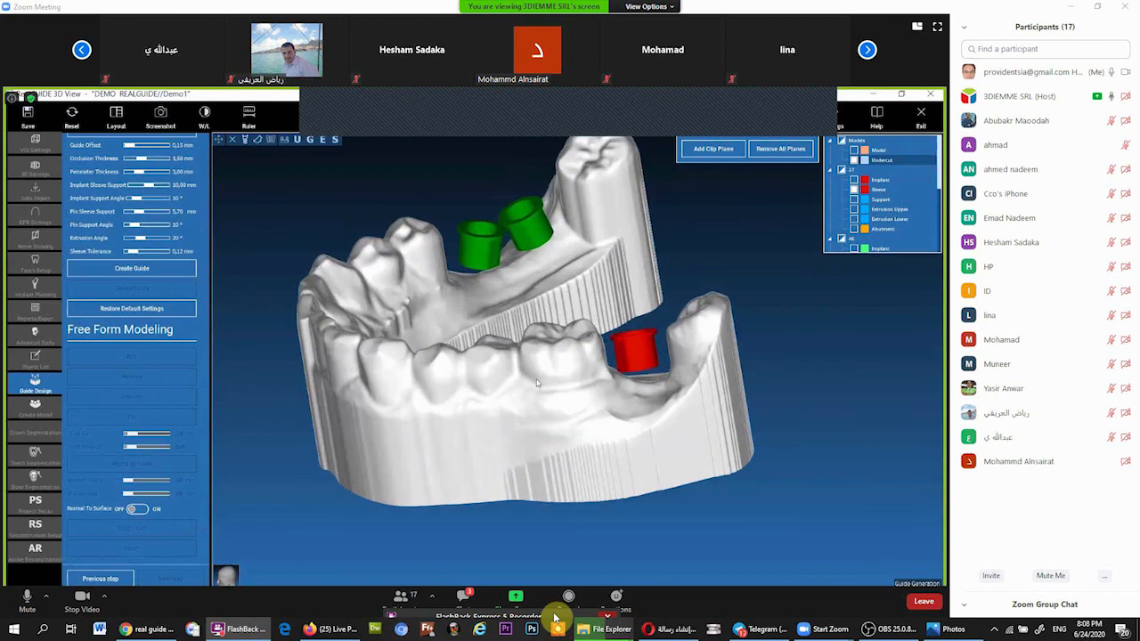
{"action": "scroll", "coordinate": [537, 379], "scroll_direction": "up", "scroll_amount": 3}
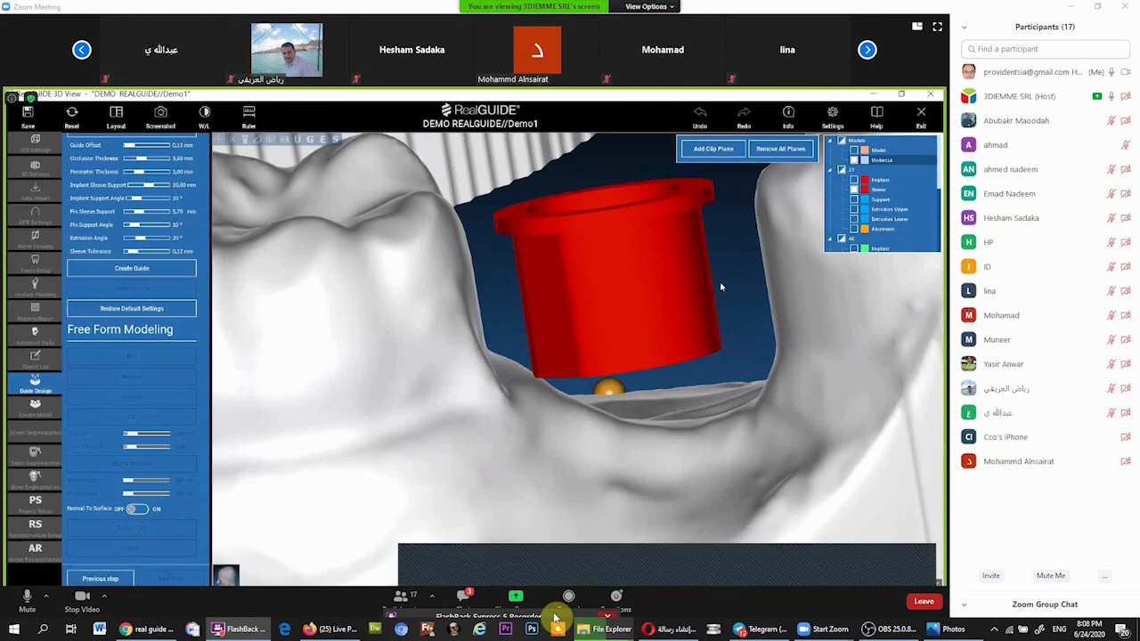
{"action": "scroll", "coordinate": [702, 299], "scroll_direction": "up", "scroll_amount": 3}
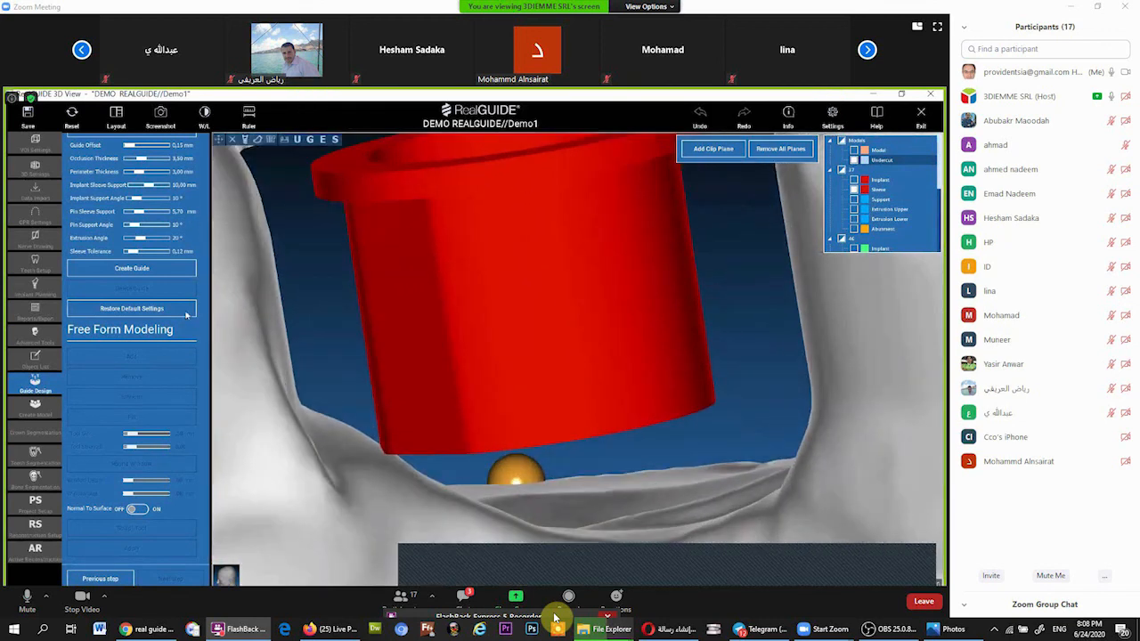
{"action": "scroll", "coordinate": [303, 429], "scroll_direction": "down", "scroll_amount": 4}
{"action": "scroll", "coordinate": [725, 428], "scroll_direction": "down", "scroll_amount": 5}
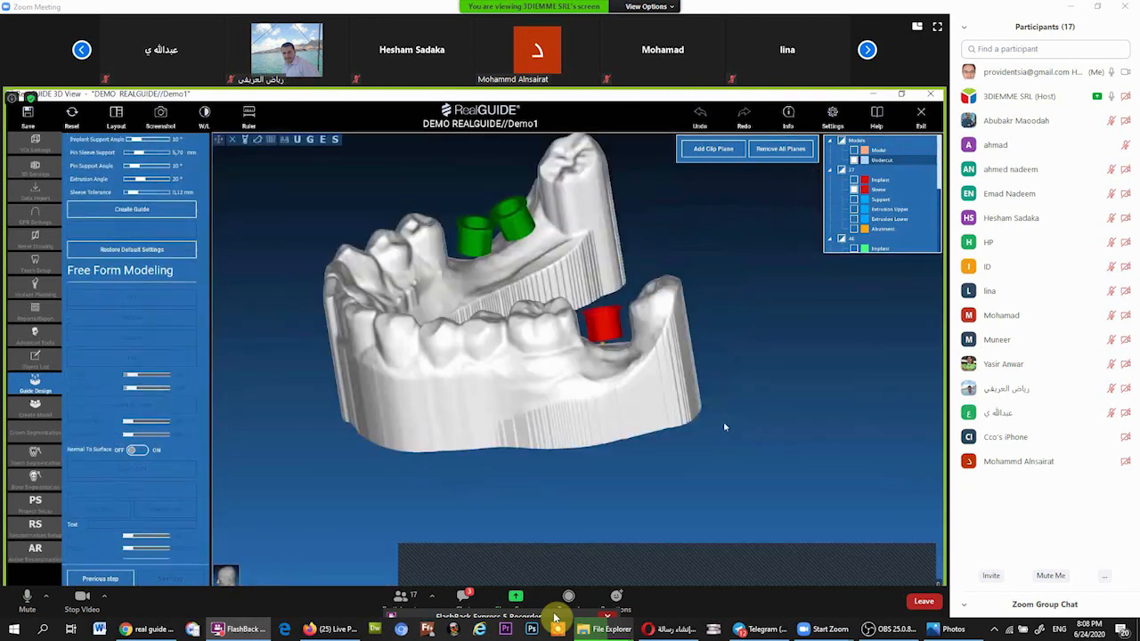
Step: Place guide outline points from the lingual side of the tooth 37 sleeve across the last molar to its buccal side
{"action": "left_click_drag", "start_coordinate": [724, 428], "coordinate": [742, 364]}
{"action": "scroll", "coordinate": [697, 402], "scroll_direction": "up", "scroll_amount": 4}
{"action": "scroll", "coordinate": [683, 356], "scroll_direction": "down", "scroll_amount": 5}
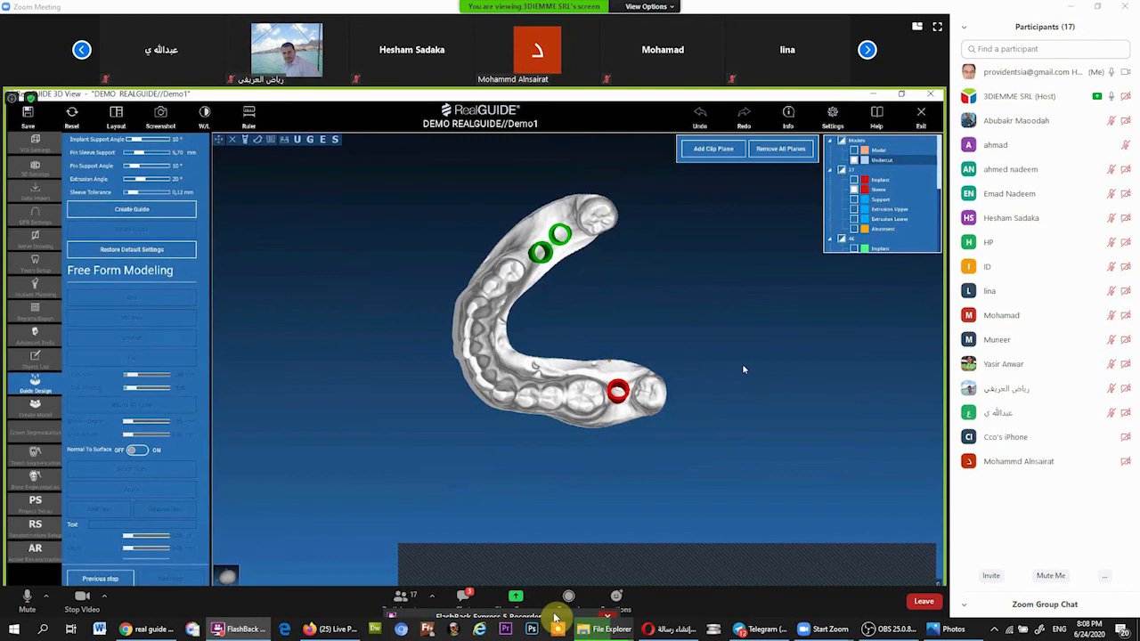
{"action": "scroll", "coordinate": [682, 353], "scroll_direction": "up", "scroll_amount": 5}
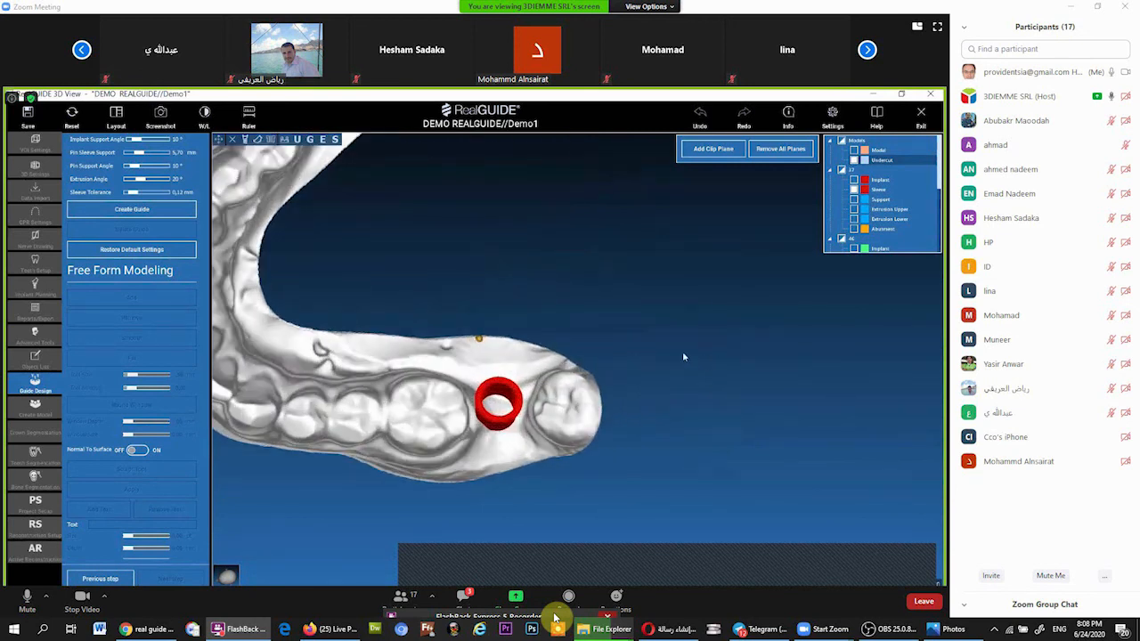
{"action": "middle_click_drag", "start_coordinate": [513, 351], "coordinate": [624, 349]}
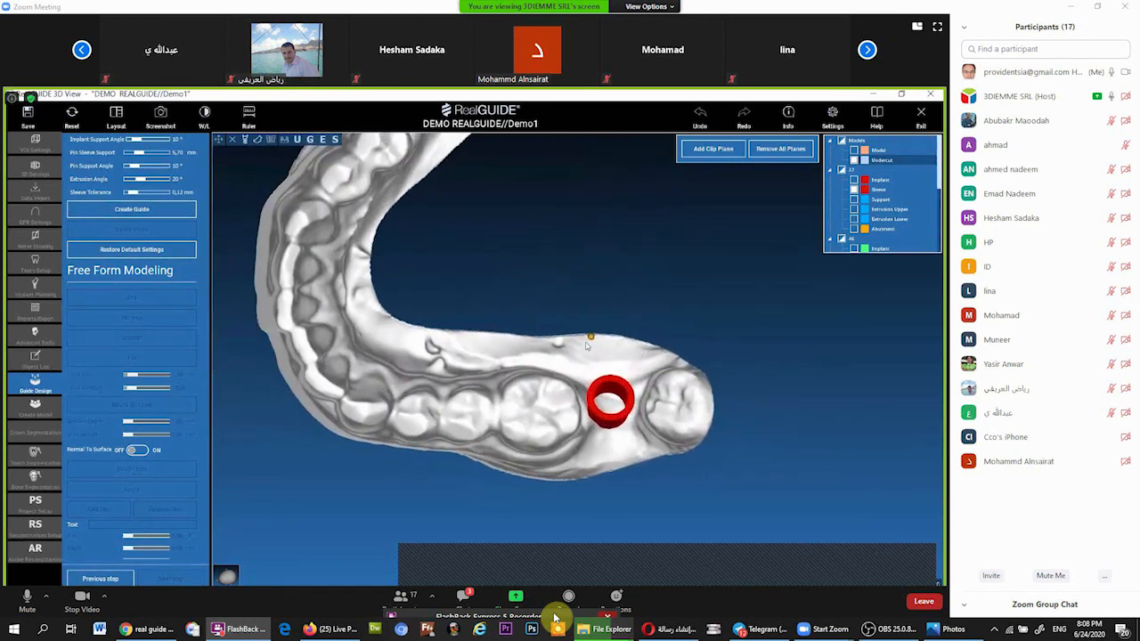
{"action": "left_click", "coordinate": [633, 349]}
{"action": "left_click", "coordinate": [671, 366]}
{"action": "left_click", "coordinate": [687, 398]}
{"action": "left_click", "coordinate": [681, 437]}
{"action": "left_click", "coordinate": [658, 449]}
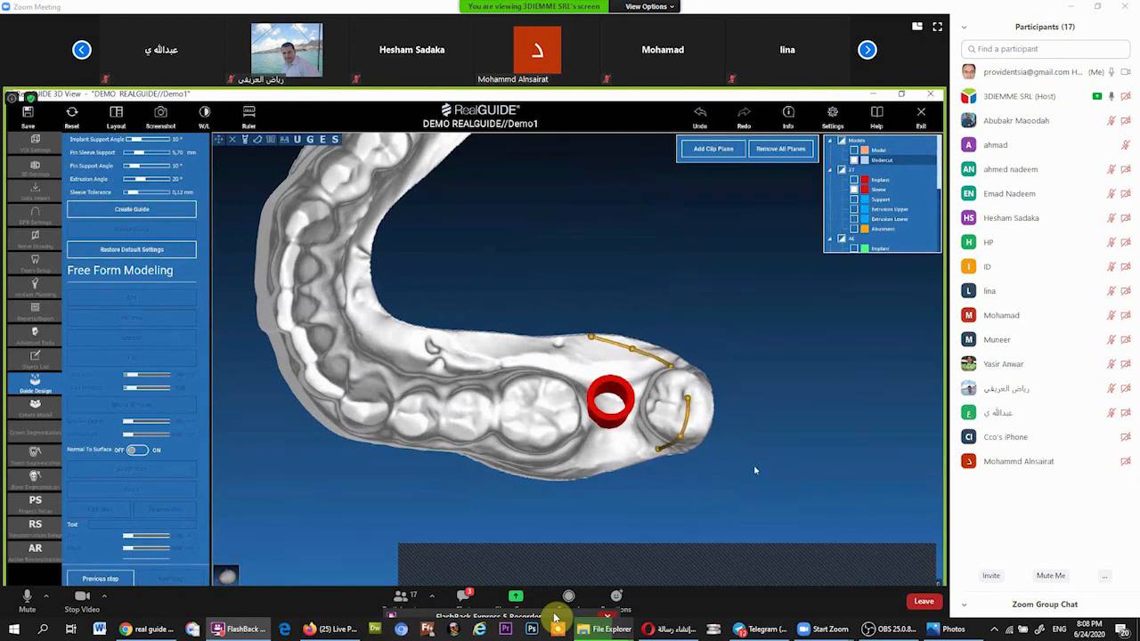
Step: Complete the guide outline around the teeth and implant sites of the whole arch and generate the surgical guide
{"action": "middle_click_drag", "start_coordinate": [756, 471], "coordinate": [622, 402]}
{"action": "scroll", "coordinate": [710, 361], "scroll_direction": "up", "scroll_amount": 2}
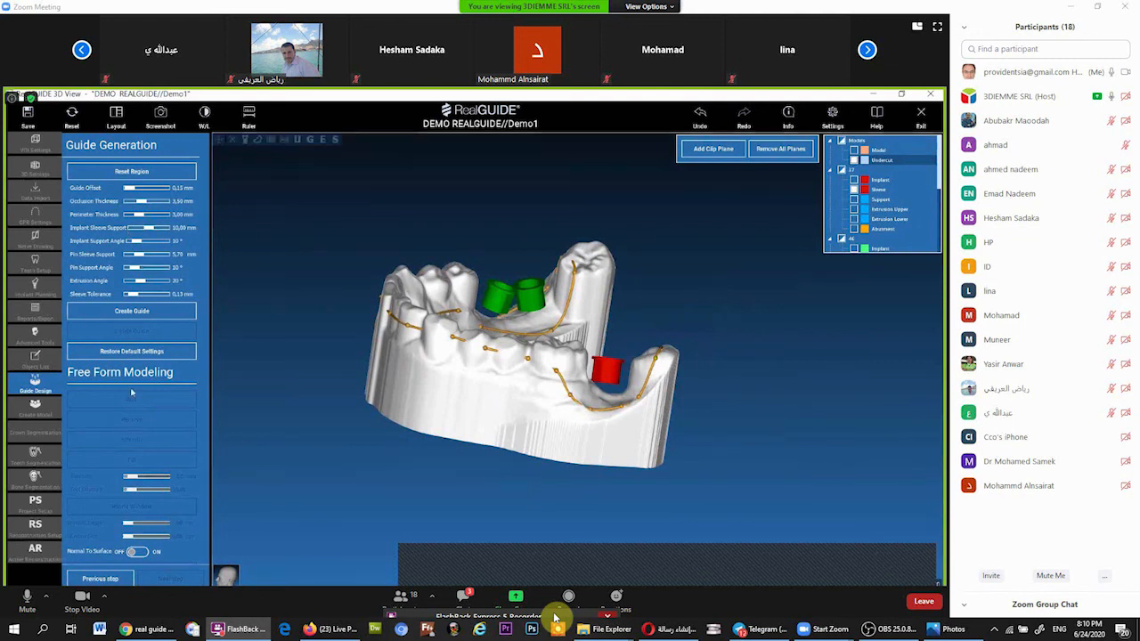
{"action": "left_click", "coordinate": [140, 312]}
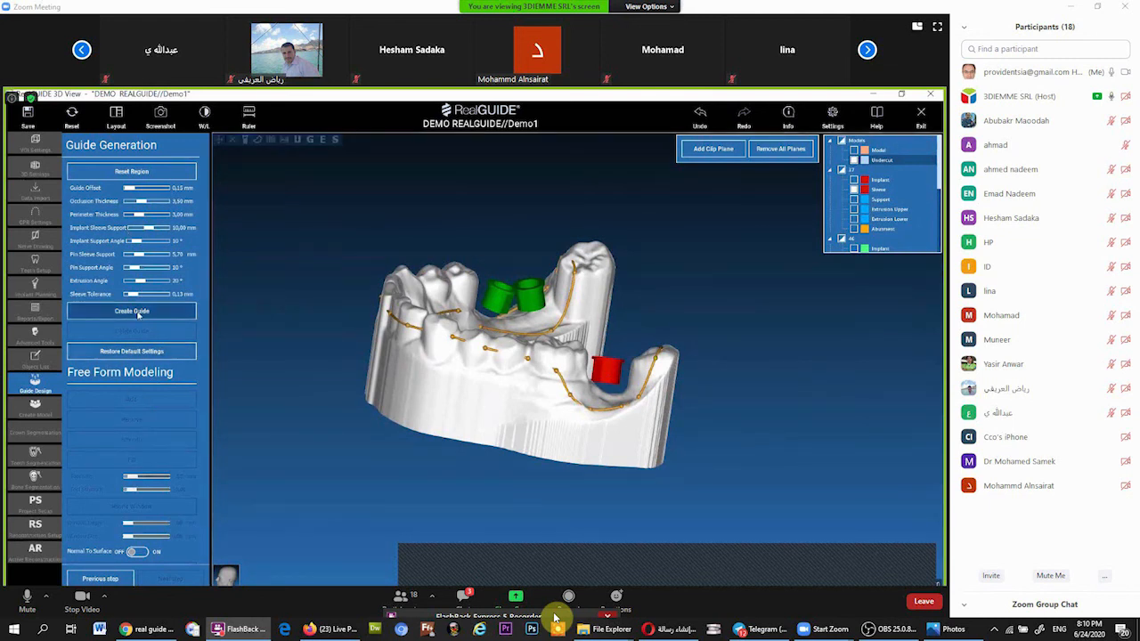
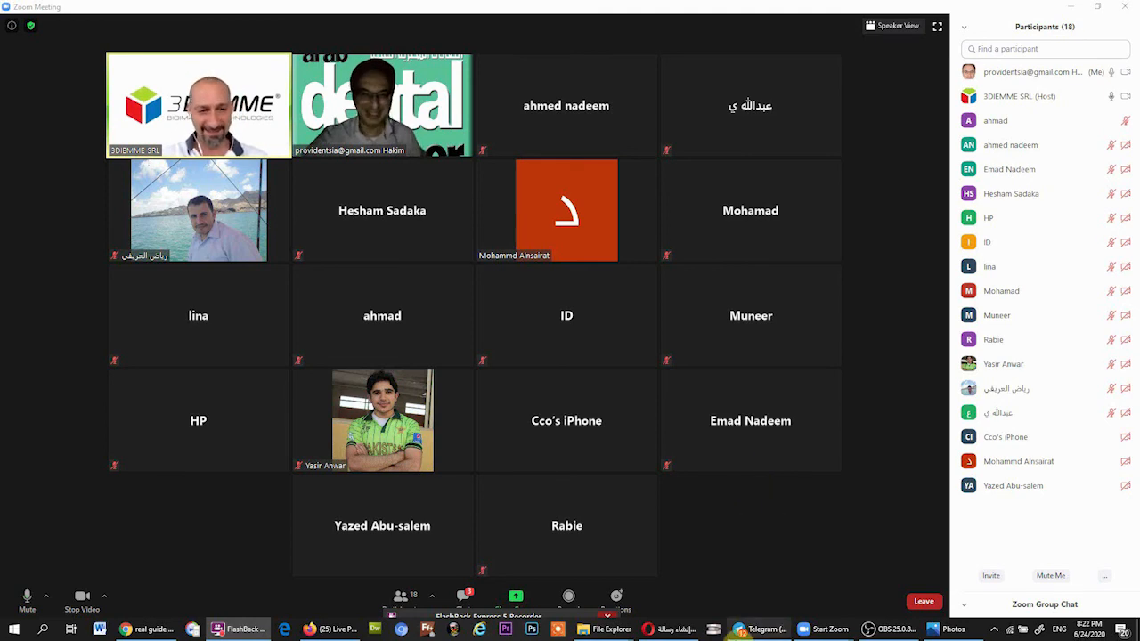
Step: Mute your own microphone in the Zoom meeting and bring up the choices for leaving or ending it
{"action": "left_click", "coordinate": [929, 603]}
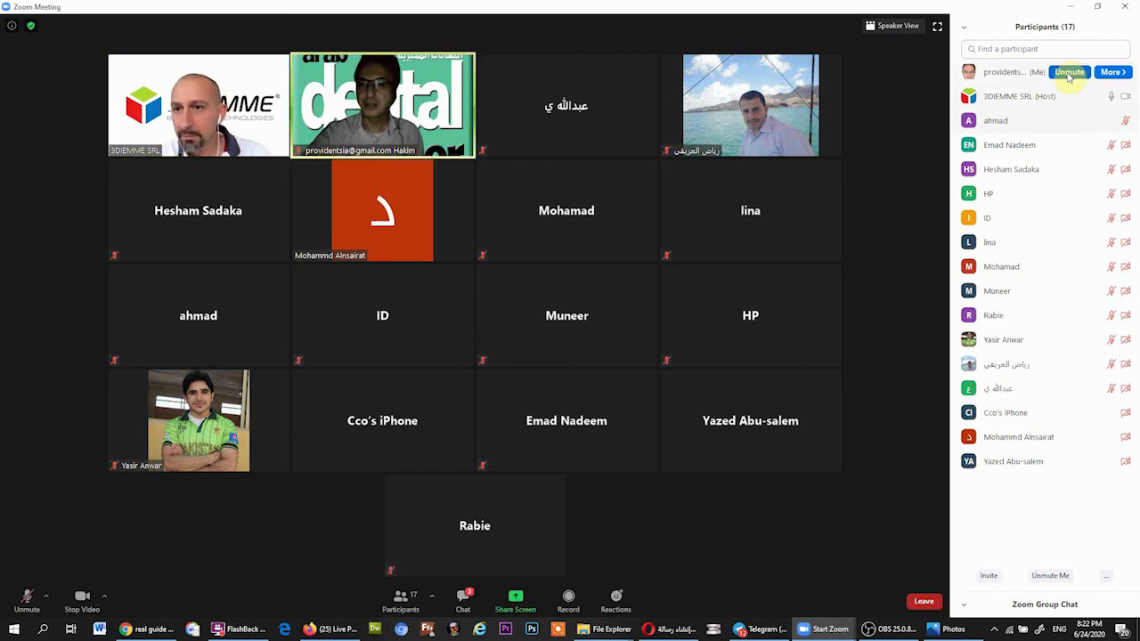
{"action": "left_click", "coordinate": [1069, 72]}
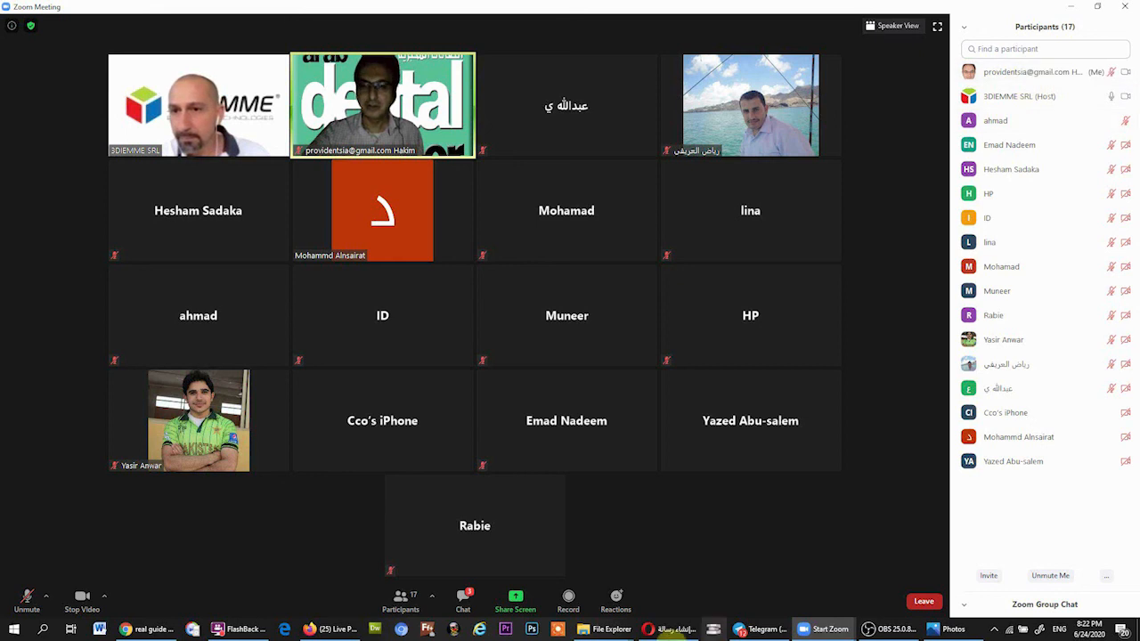
{"action": "left_click", "coordinate": [924, 604]}
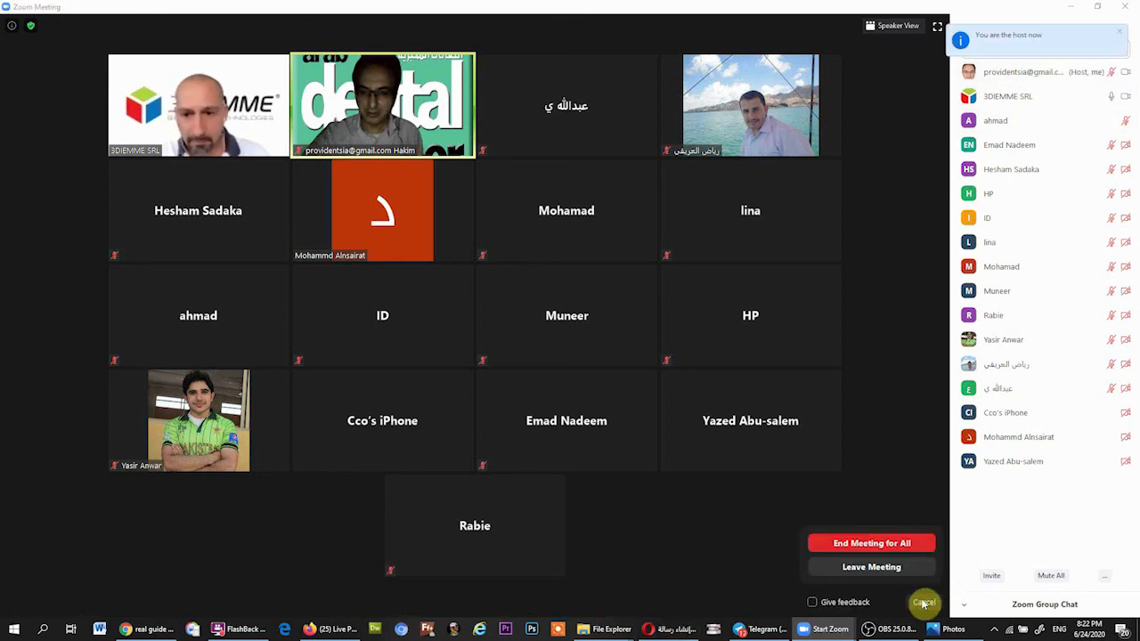